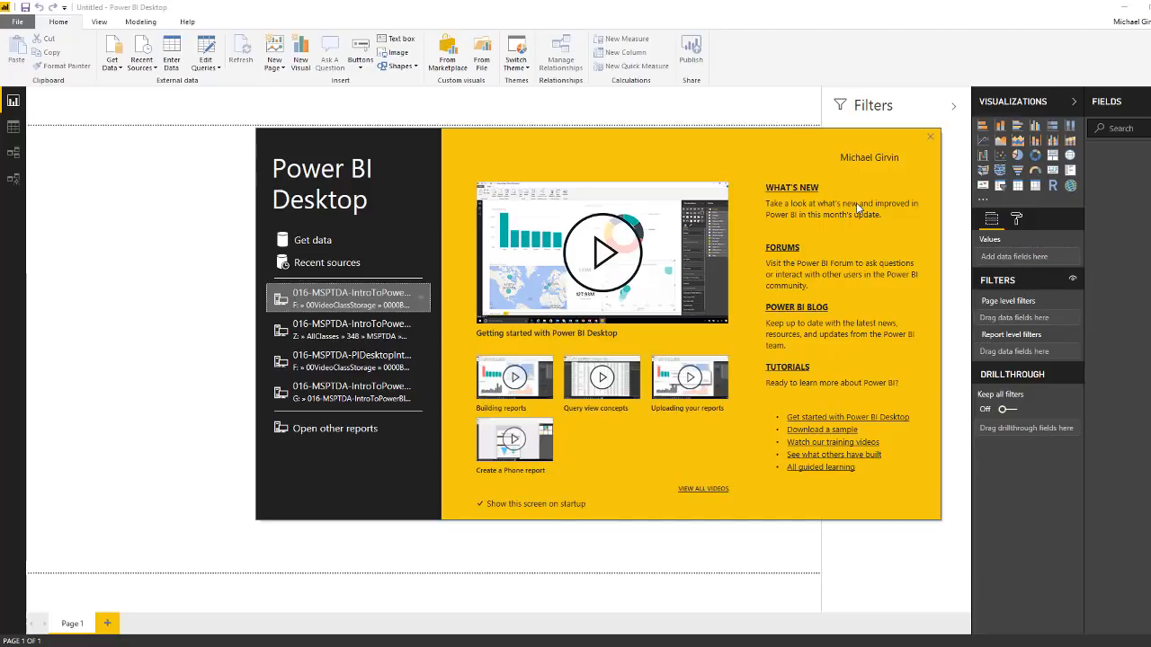
Step: Dismiss the start screen and save the blank report as 016-MSPTDA-IntroToPowerBIFinished.pbix
click(930, 139)
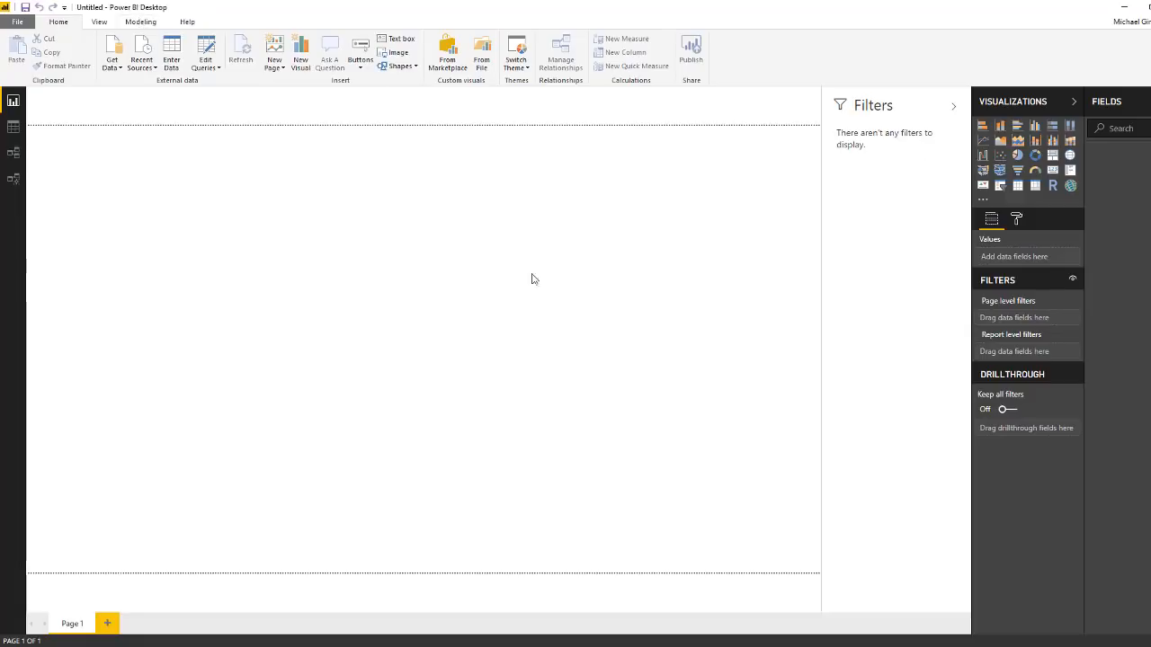
key(F12)
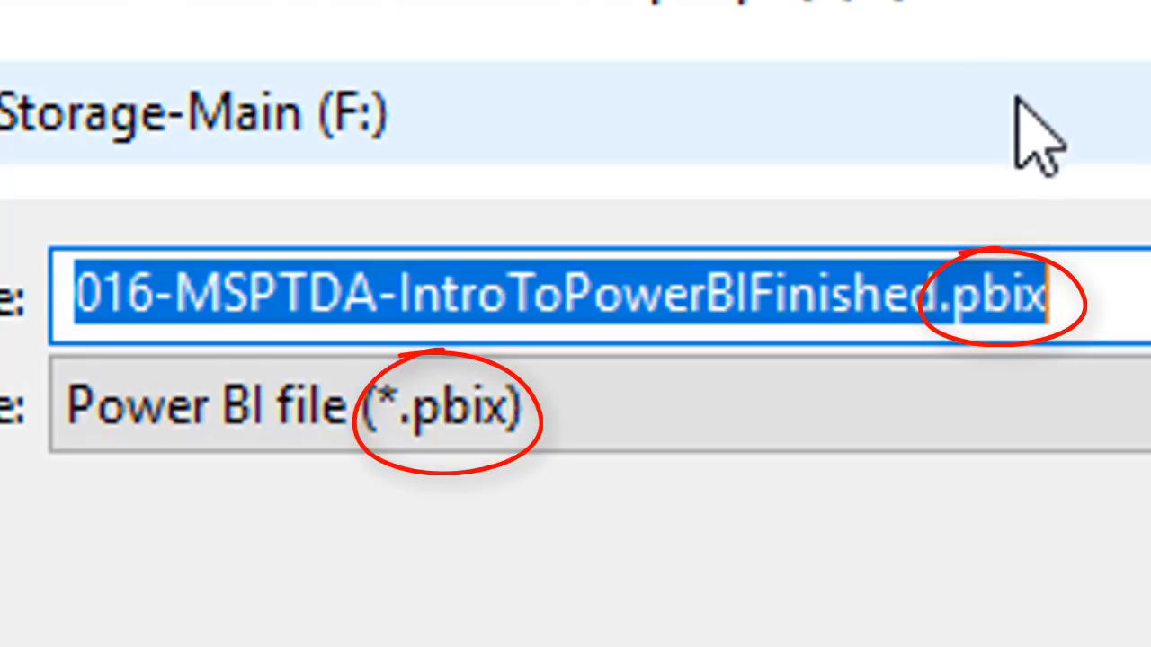
click(788, 637)
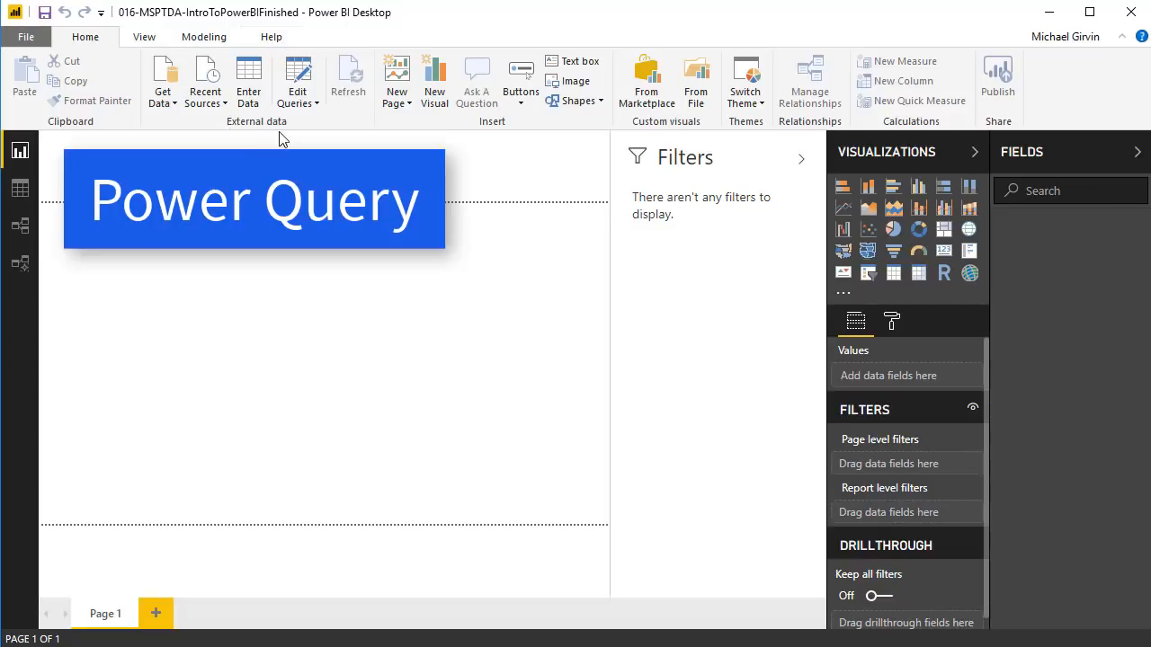
Step: Look over the modeling commands and the Data and Relationships views, returning to the Report view with the Filters pane collapsed
click(218, 42)
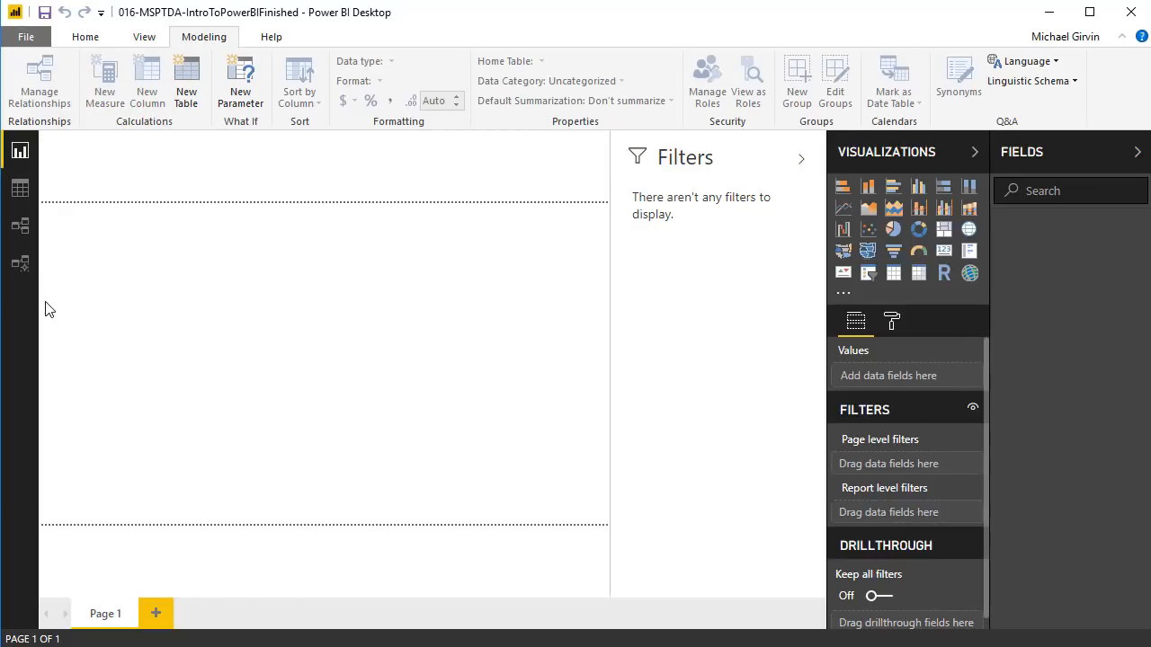
click(22, 191)
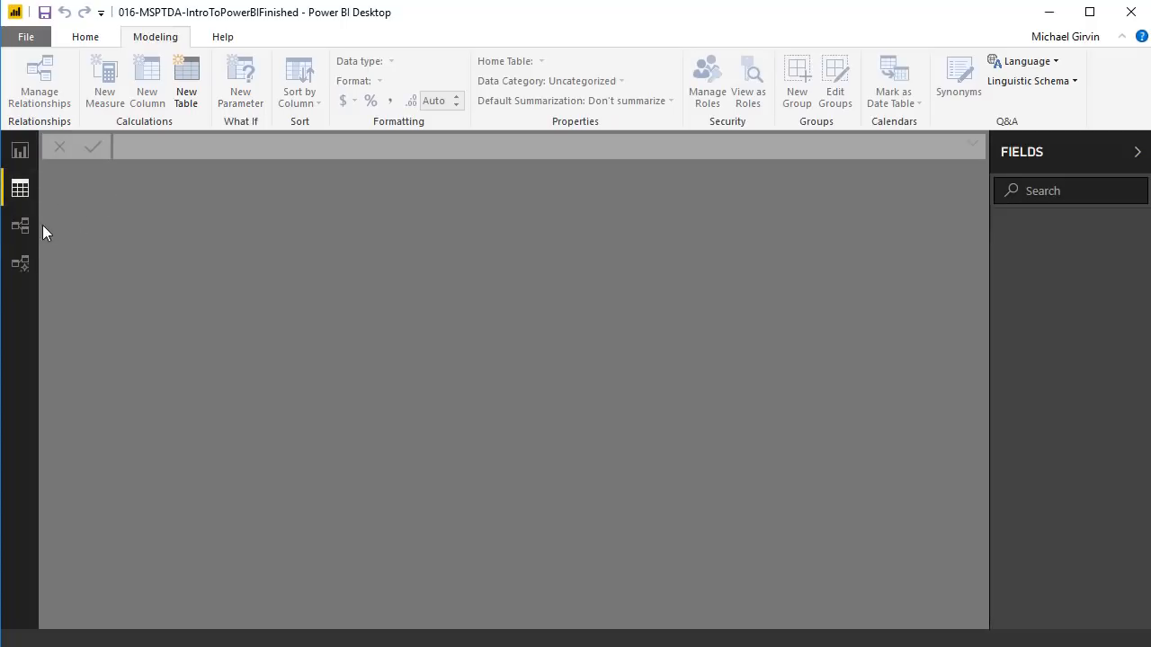
click(24, 226)
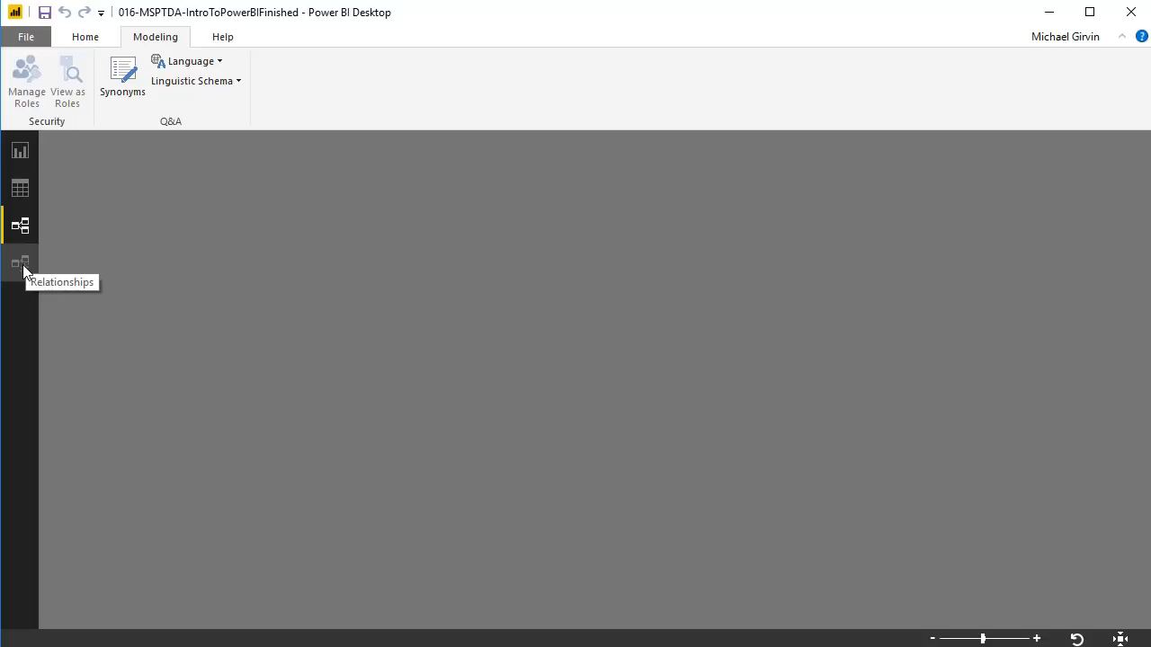
click(20, 151)
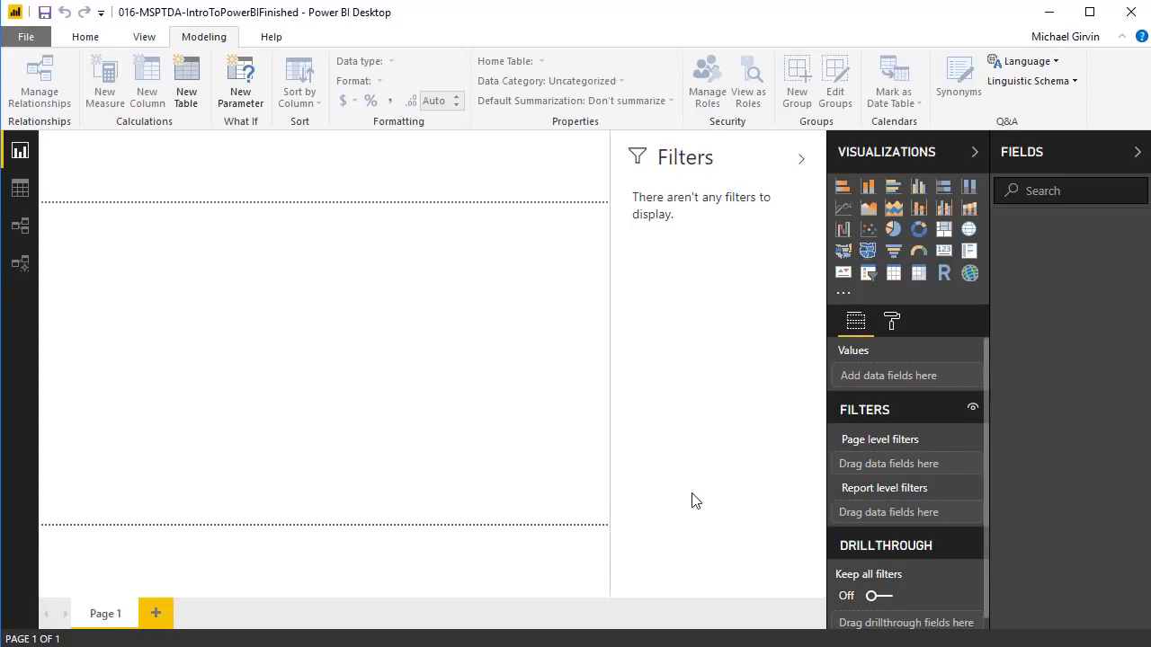
click(800, 160)
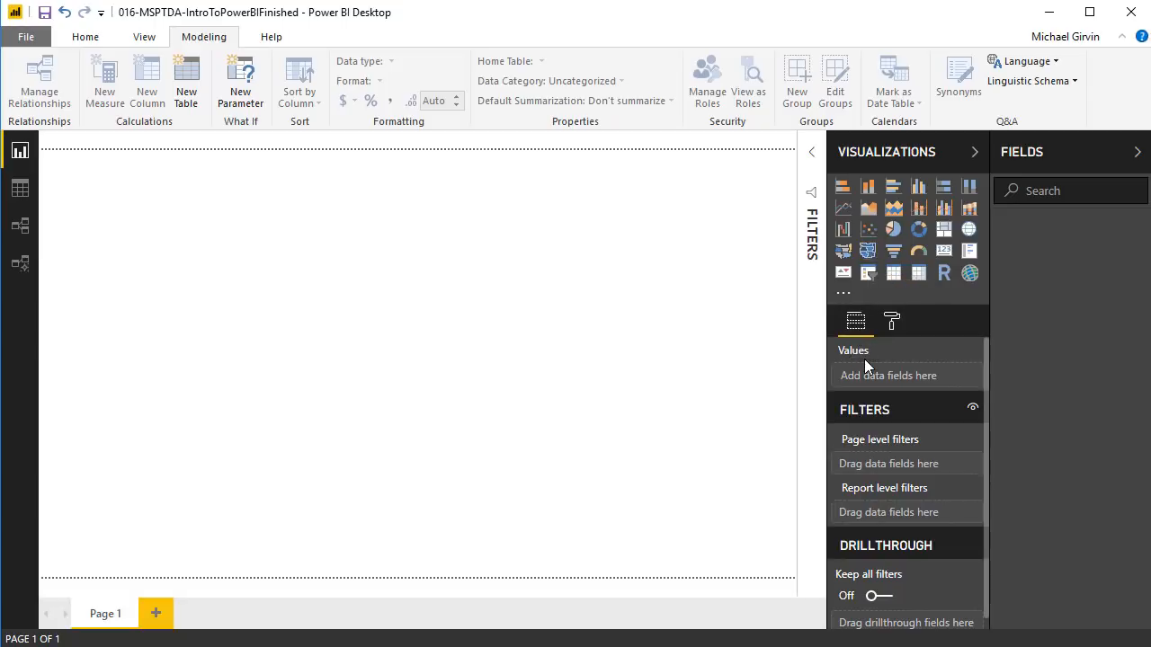
mouse_move(859, 543)
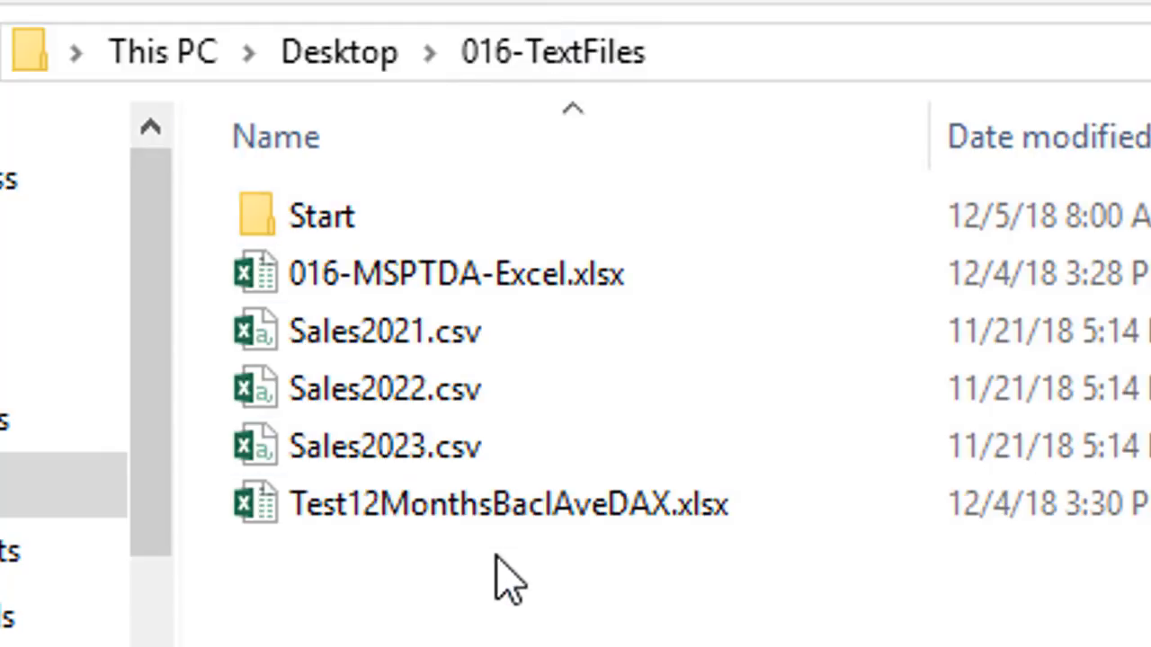
Step: Switch to File Explorer and view Sales2017.csv in the Start folder of 016-TextFiles
double_click(329, 225)
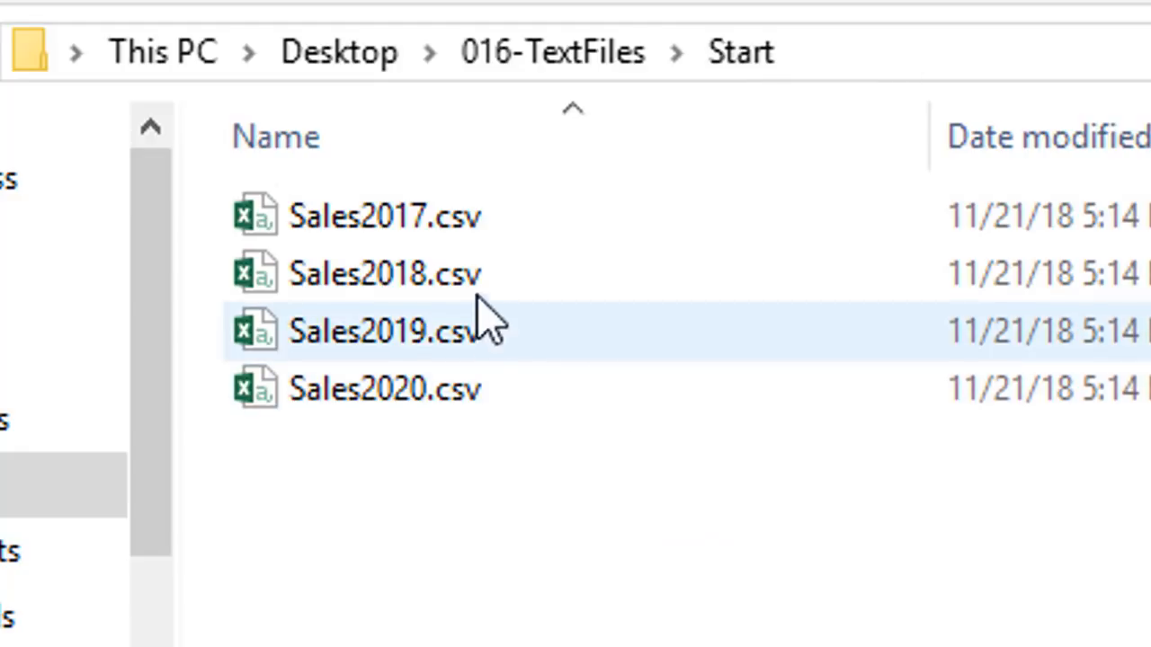
double_click(408, 223)
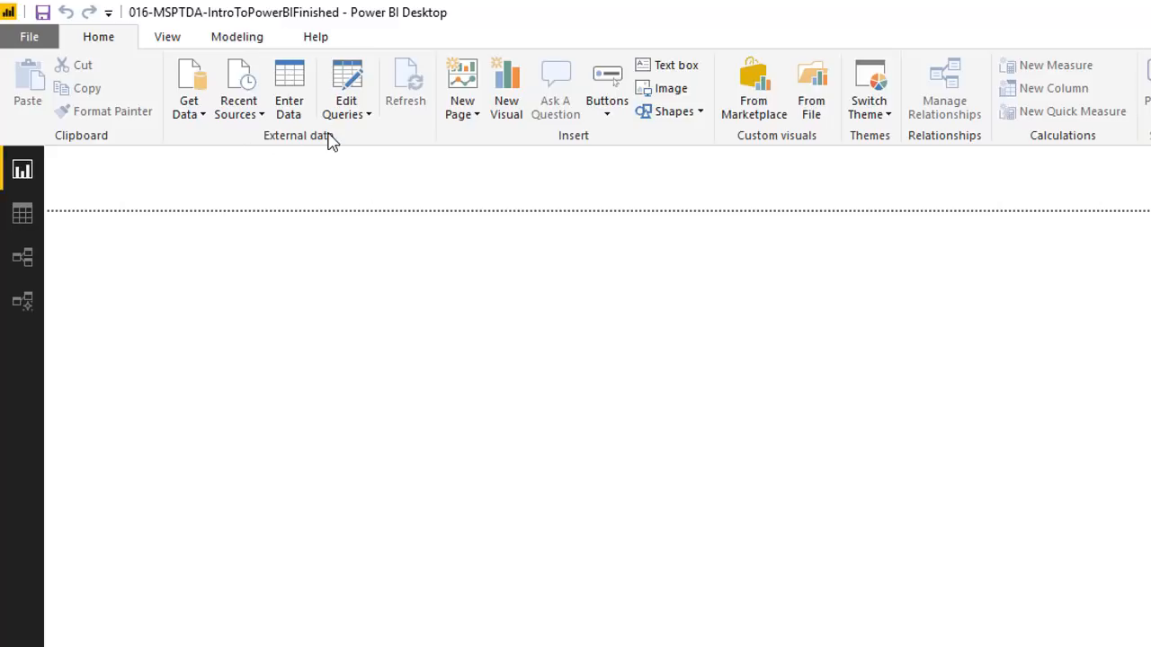
Step: In Power BI Desktop, connect to the desktop's 016-TextFiles\Start folder as a Folder data source and open it for editing in Power Query
click(203, 114)
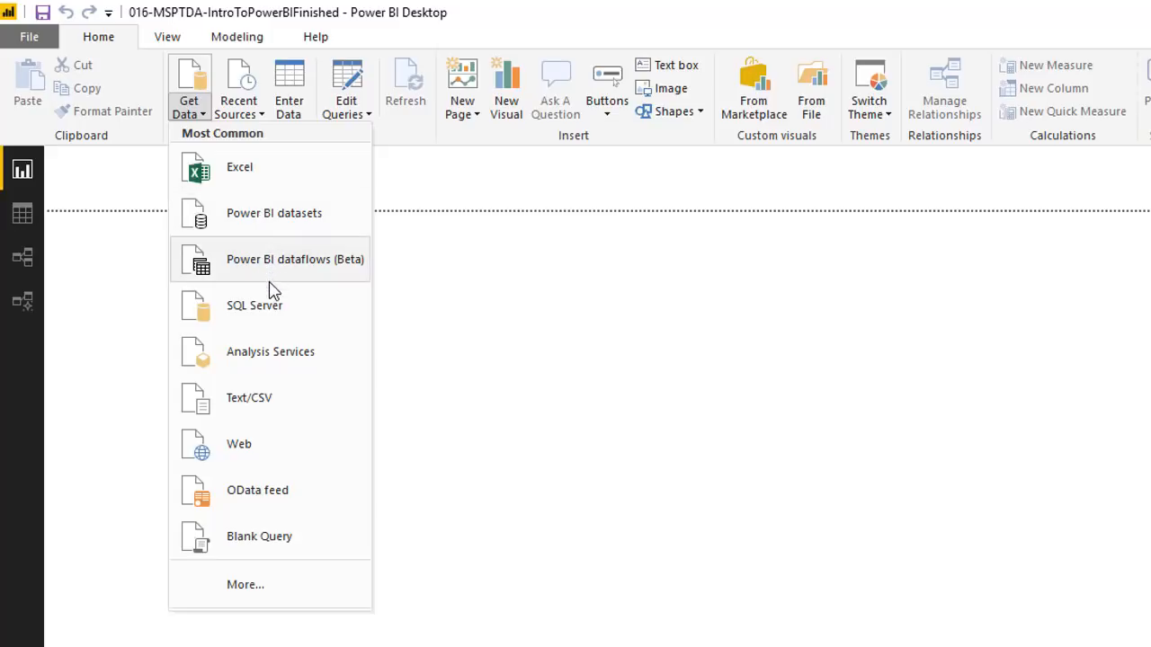
click(245, 585)
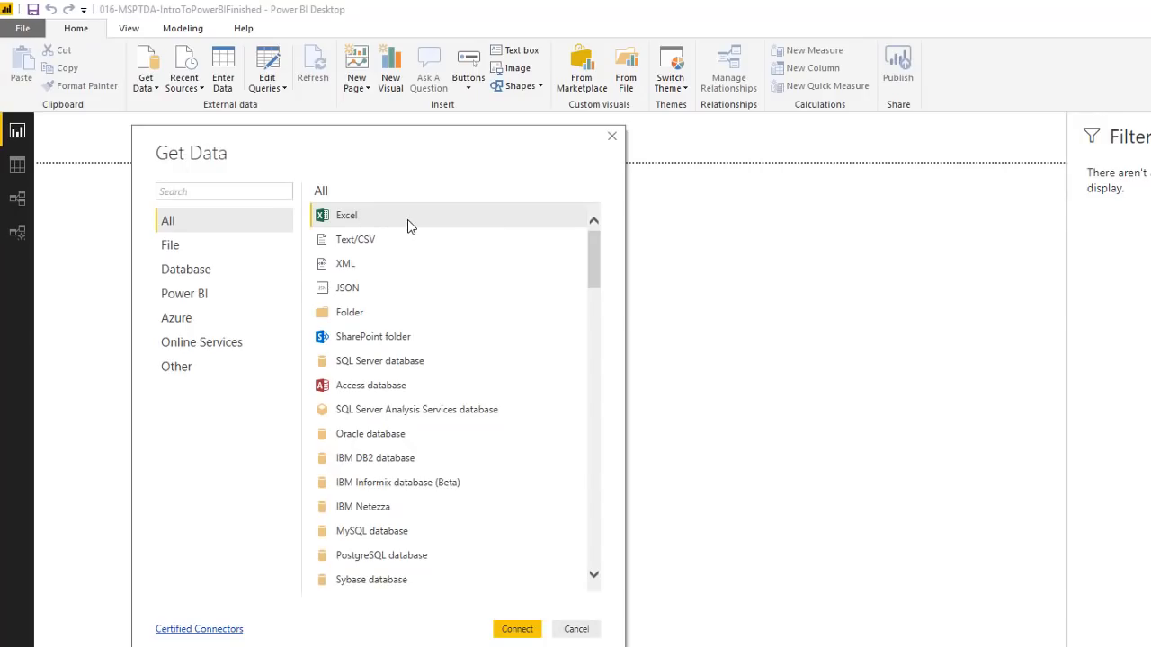
click(350, 320)
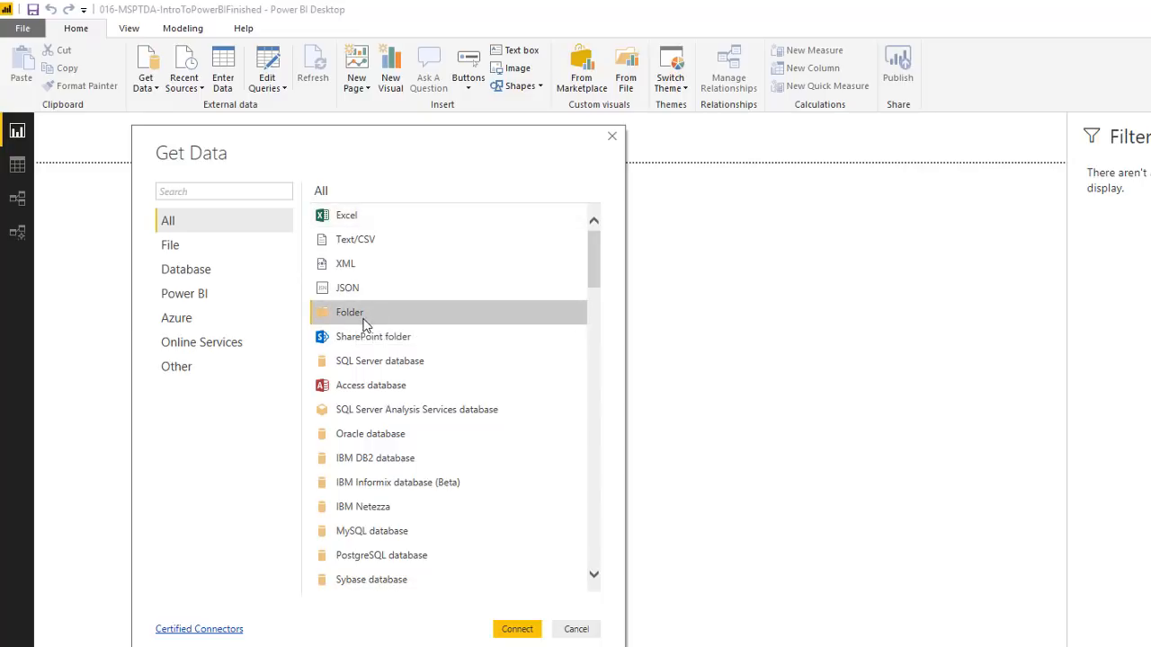
click(516, 632)
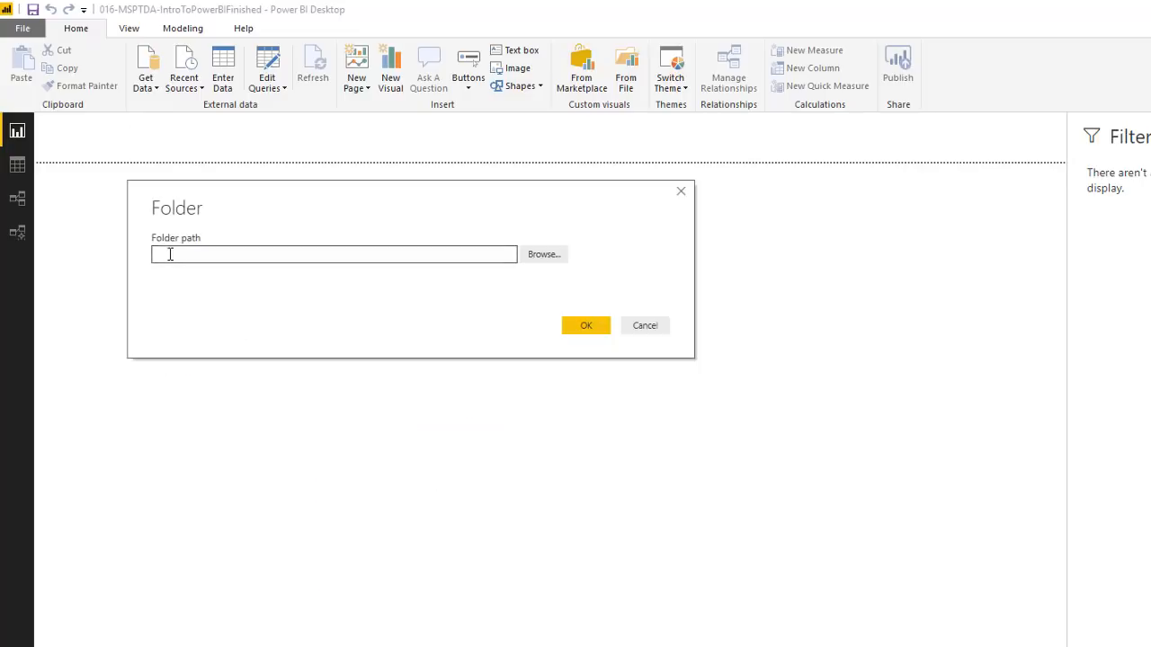
click(538, 259)
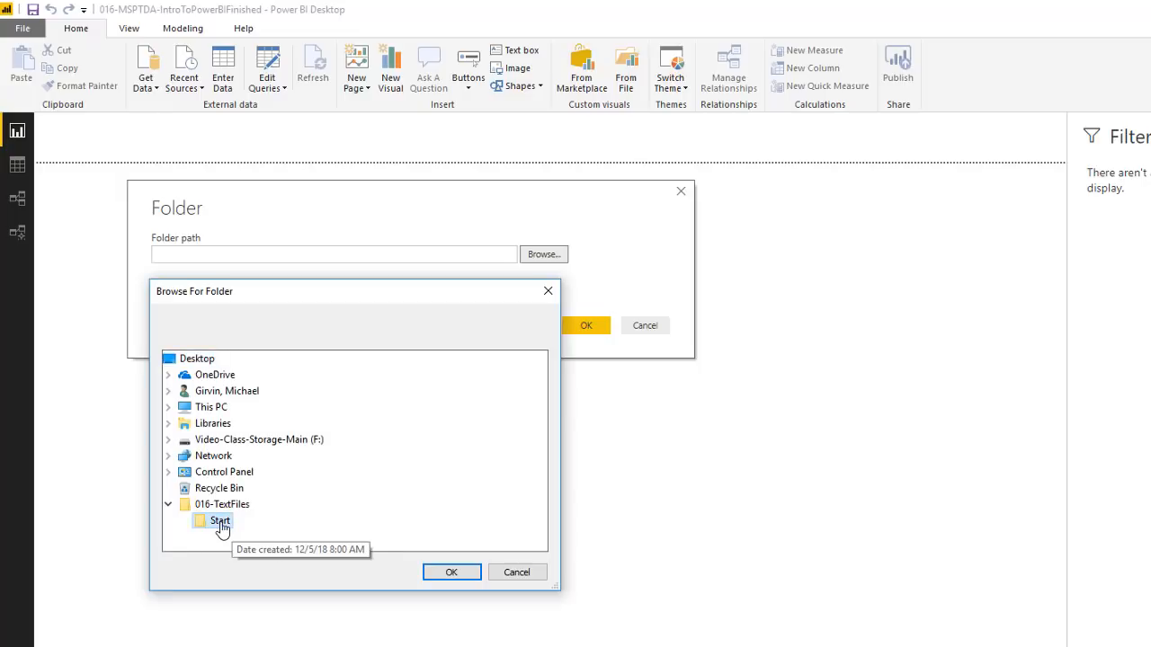
click(449, 573)
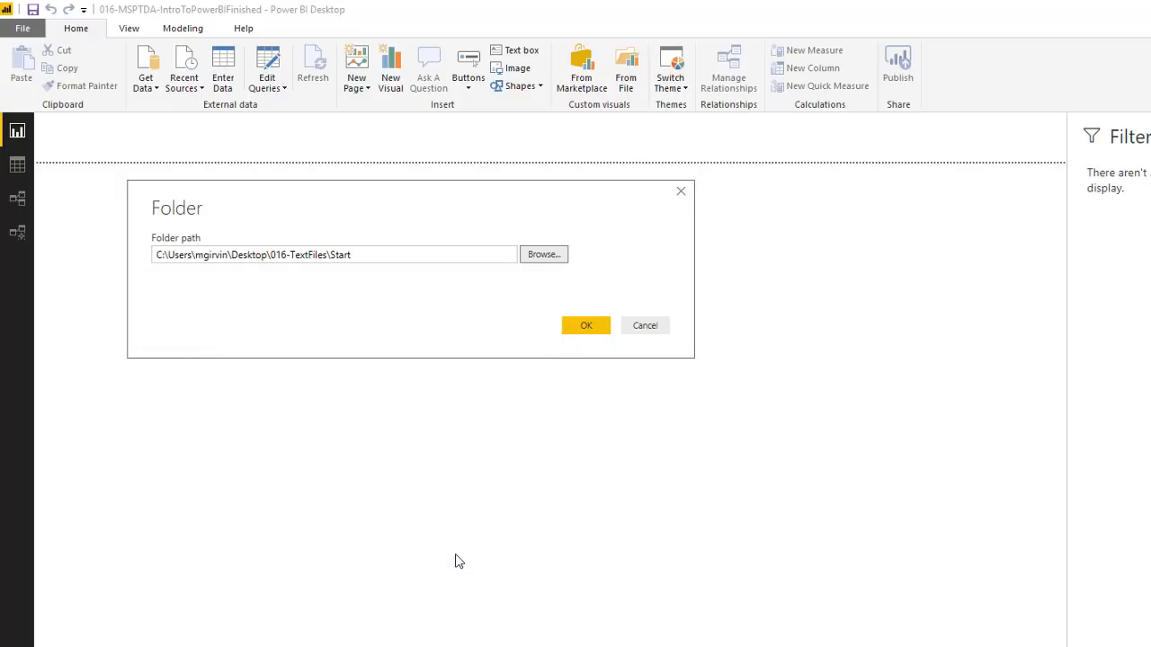
click(590, 329)
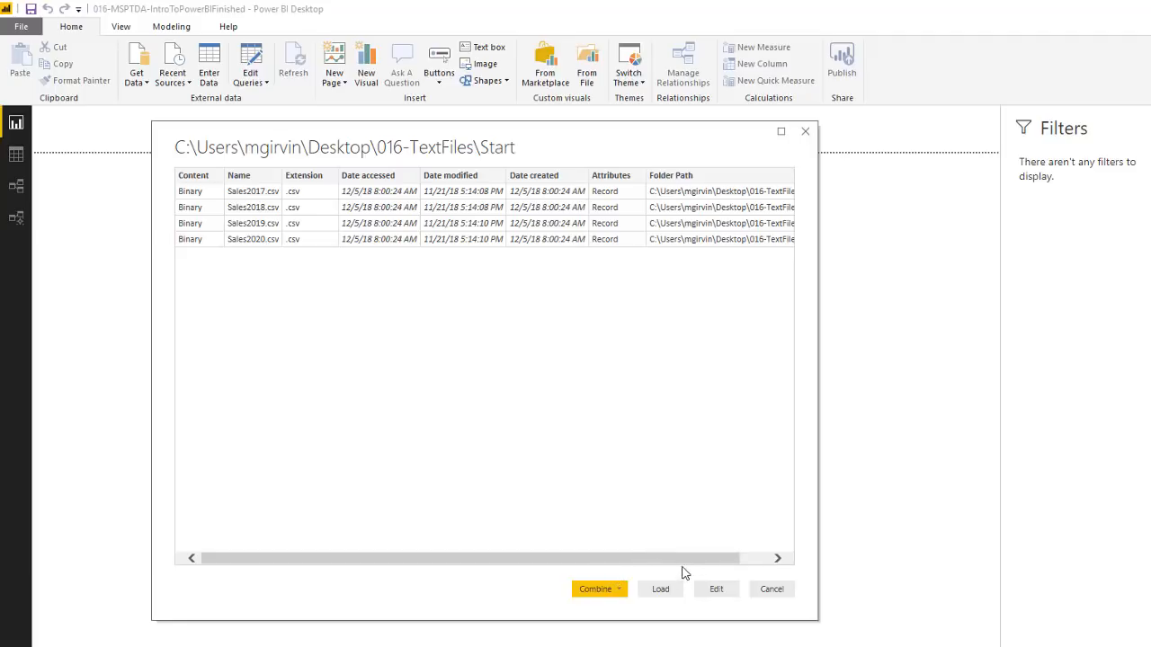
click(727, 591)
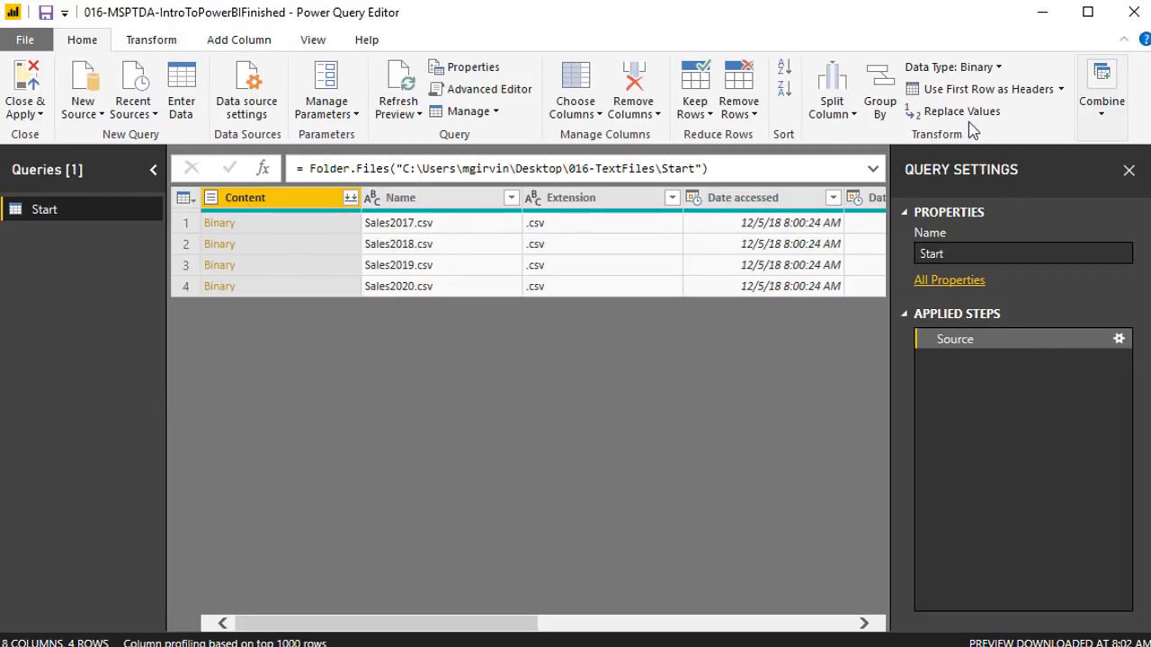
Step: Rename the Start query as fTransactions
double_click(925, 254)
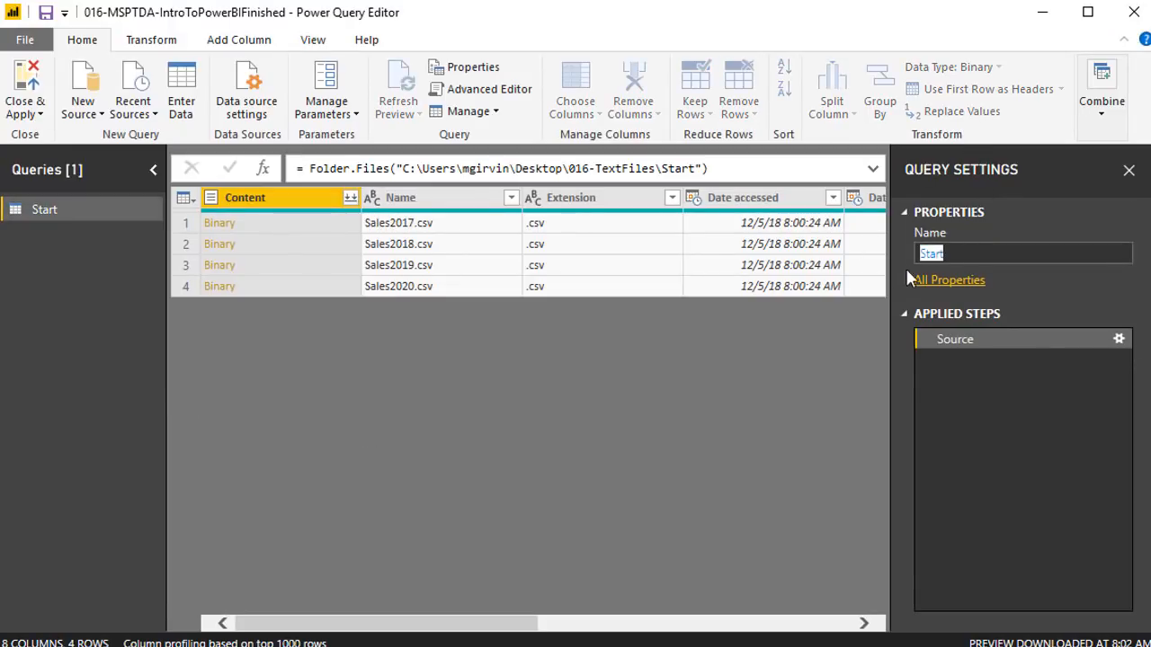
text(fTransactions)
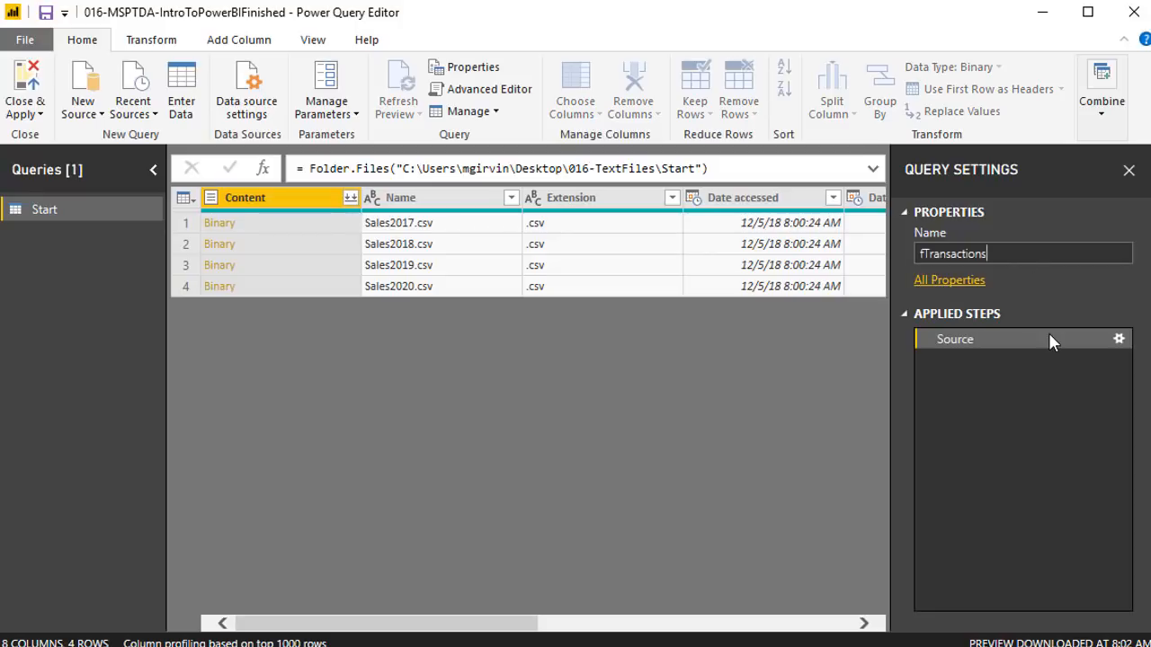
key(Return)
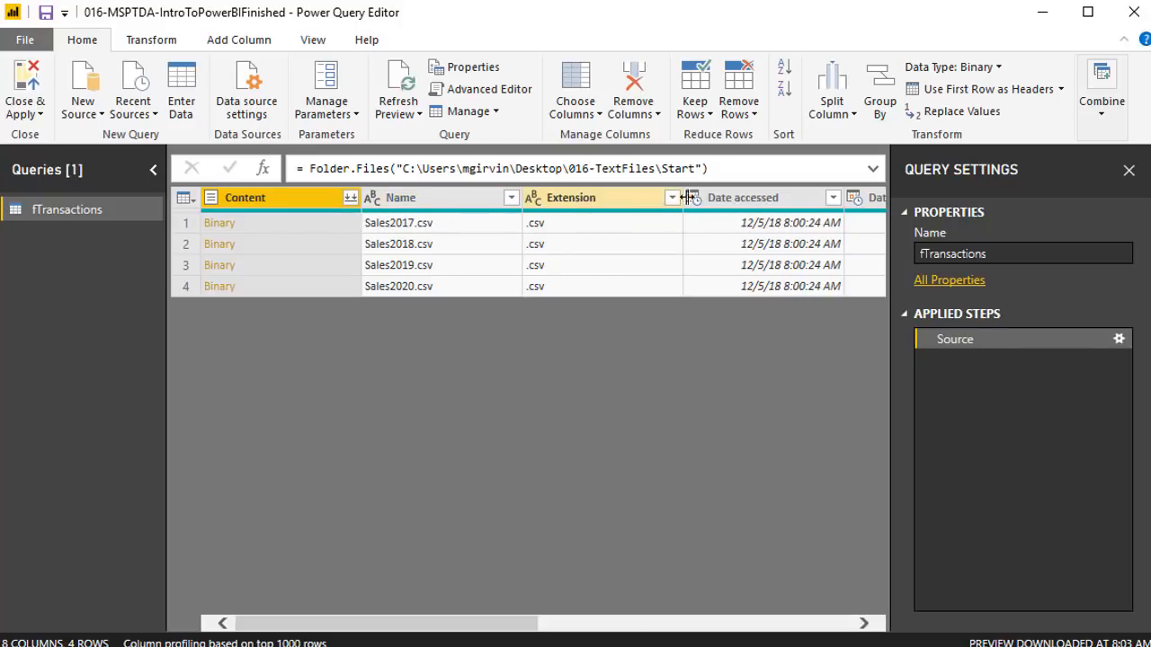
Step: Remove all columns except Content and combine the CSV files, using the first file as the example and a comma delimiter
right_click(256, 206)
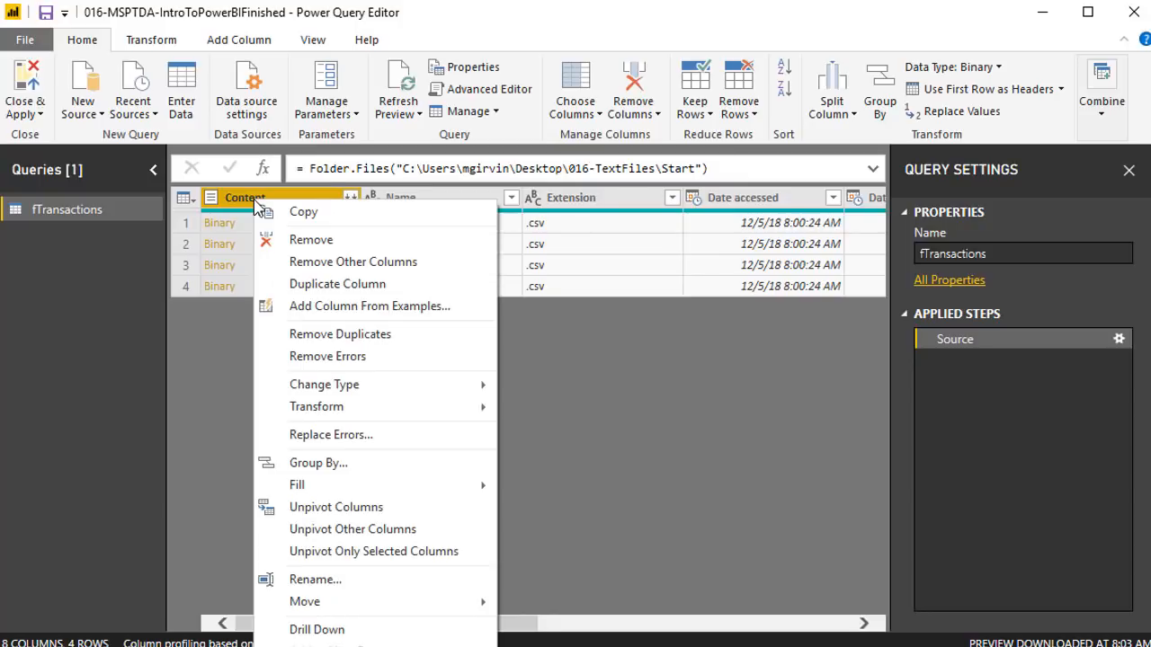
click(300, 265)
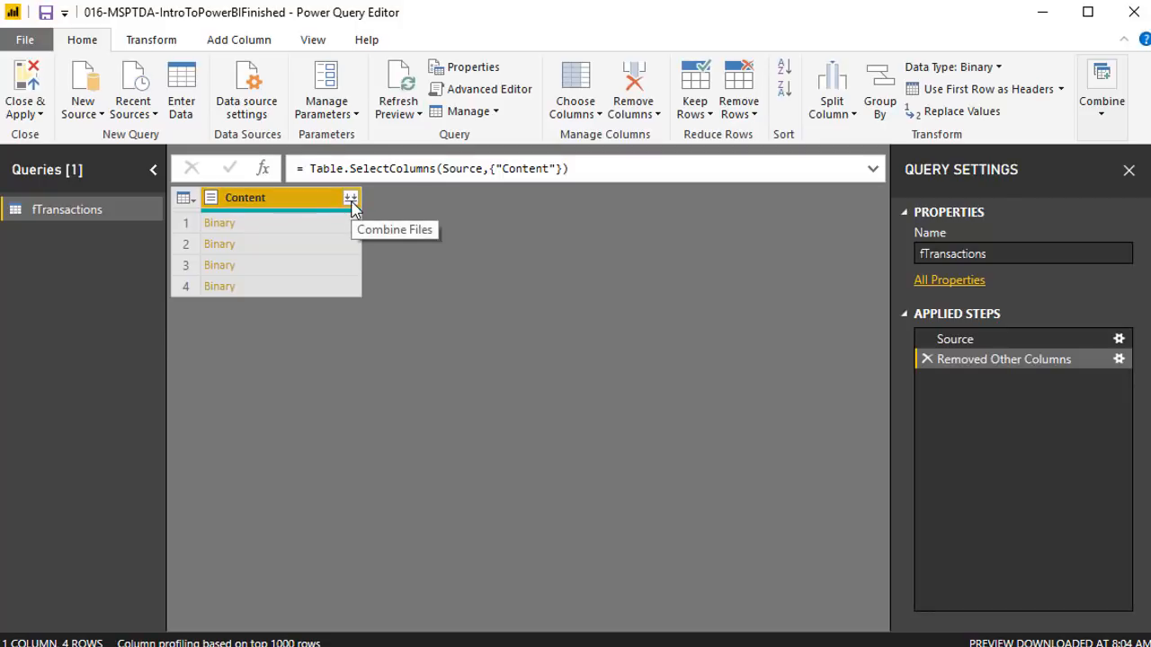
click(351, 199)
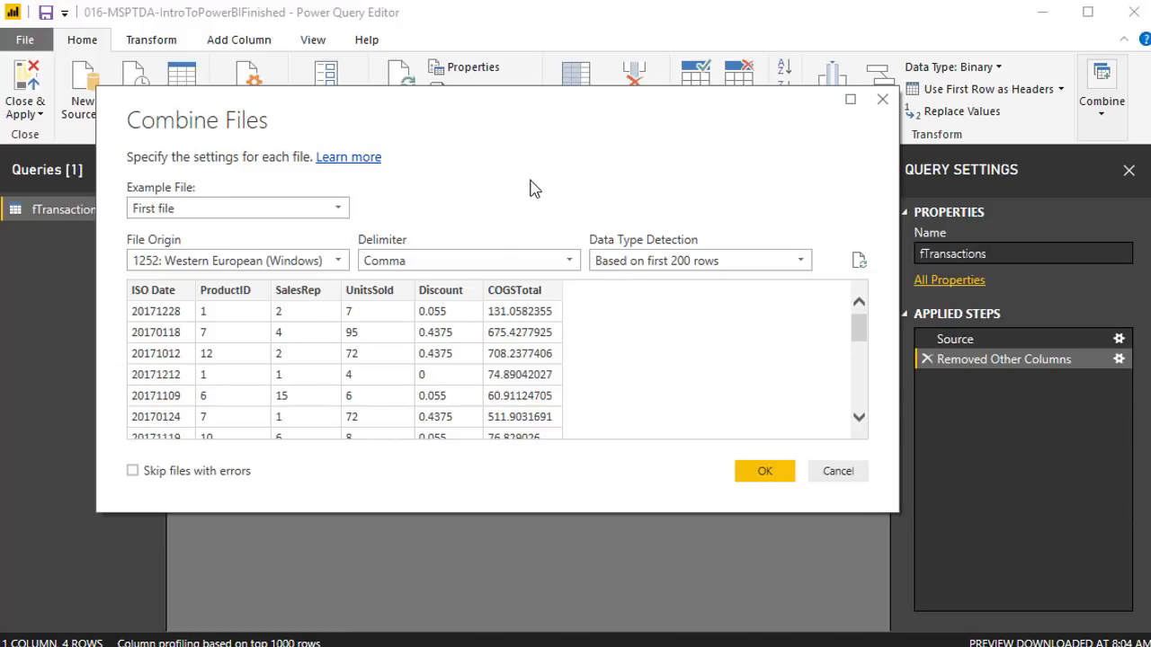
click(772, 478)
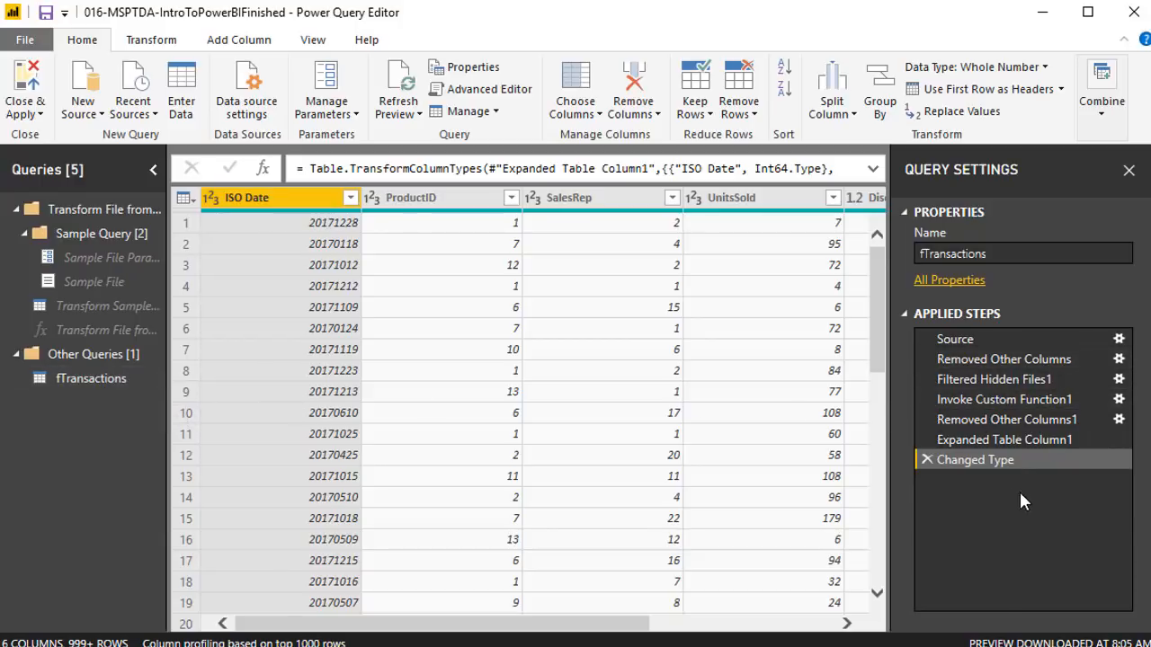
Step: Collapse the Transform File query group and review all columns of the fTransactions query
click(16, 209)
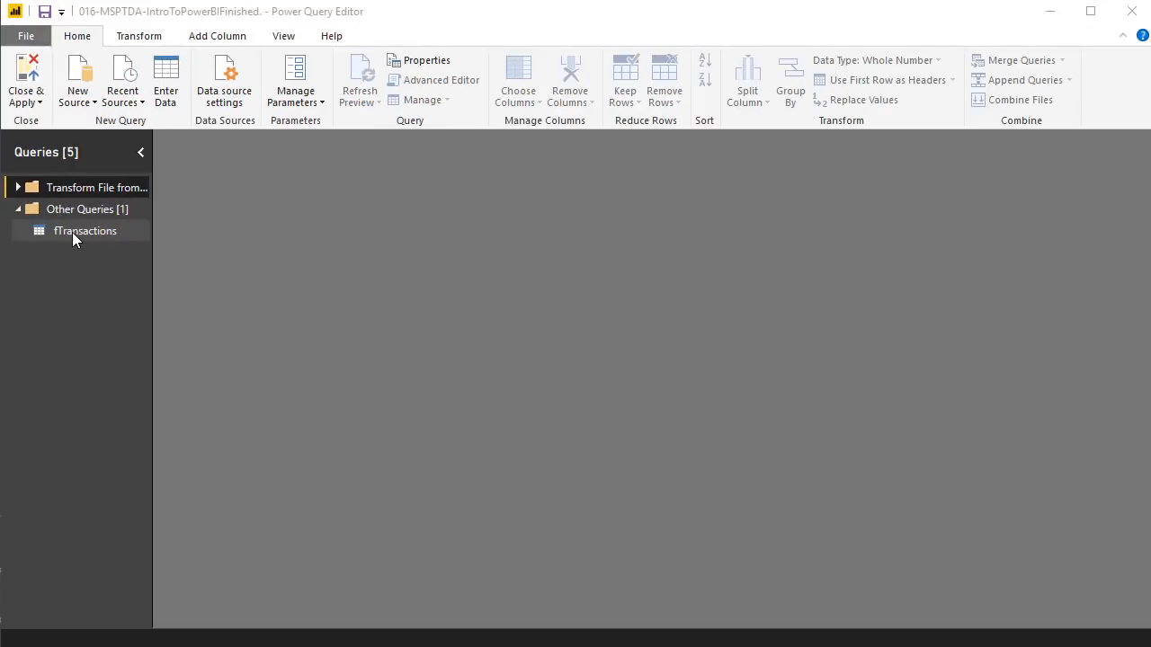
click(69, 231)
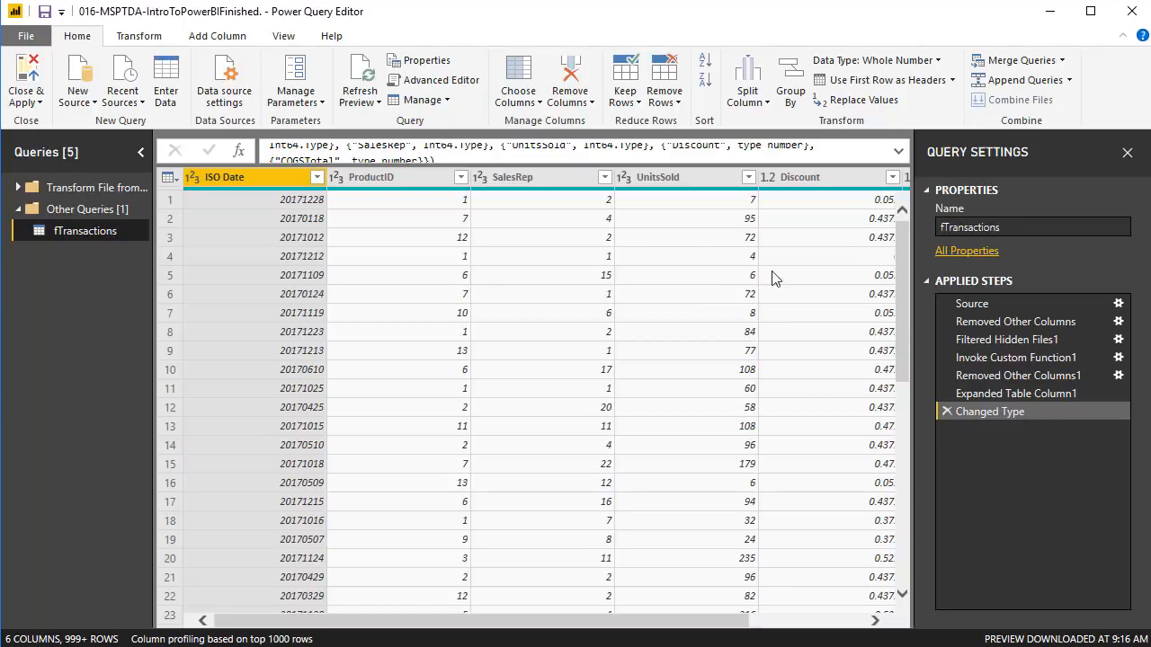
drag(683, 621, 821, 620)
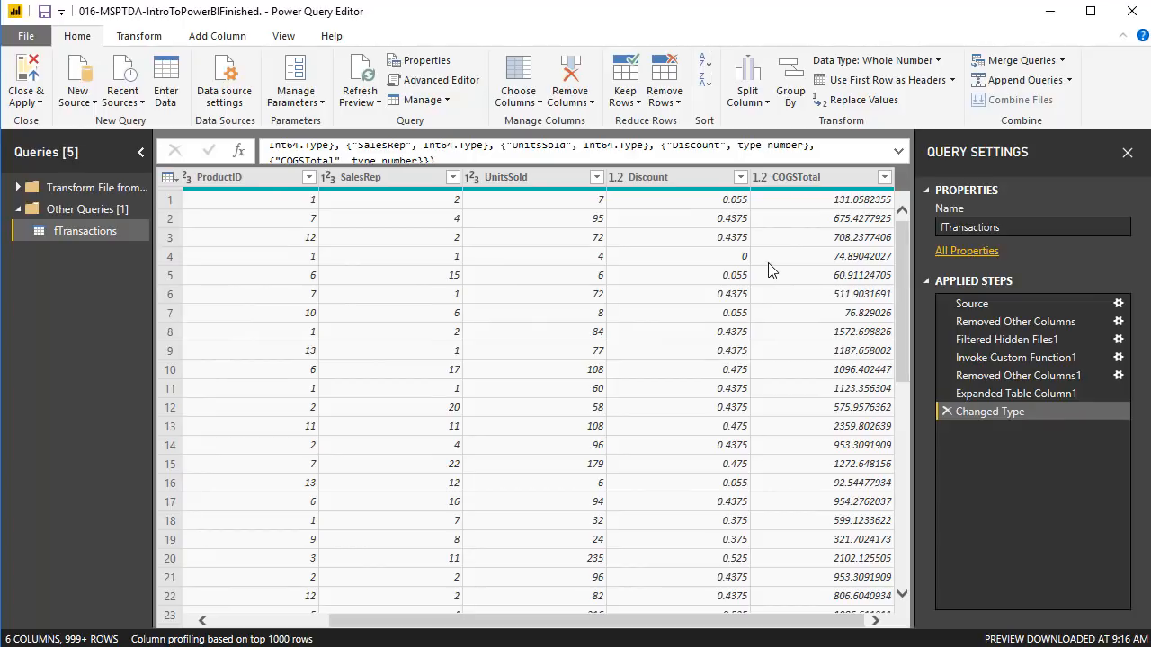
drag(801, 622, 488, 637)
Step: Change the ISO Date column's data type to Text, replacing the current conversion, and review the full Changed Type formula
click(229, 177)
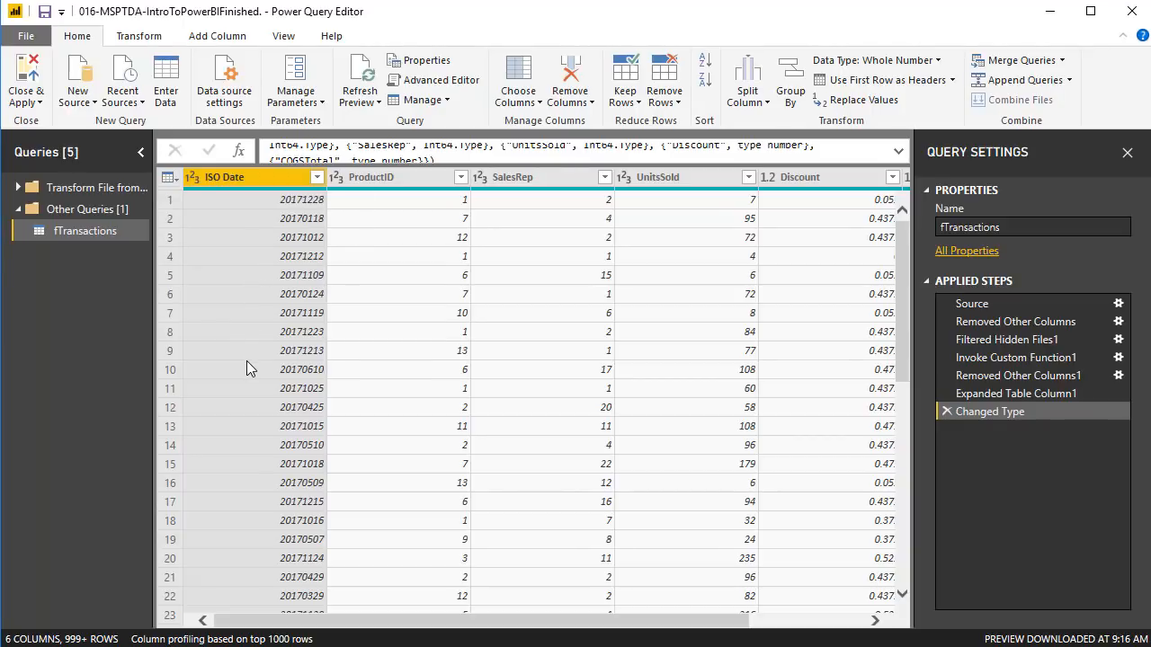
click(193, 179)
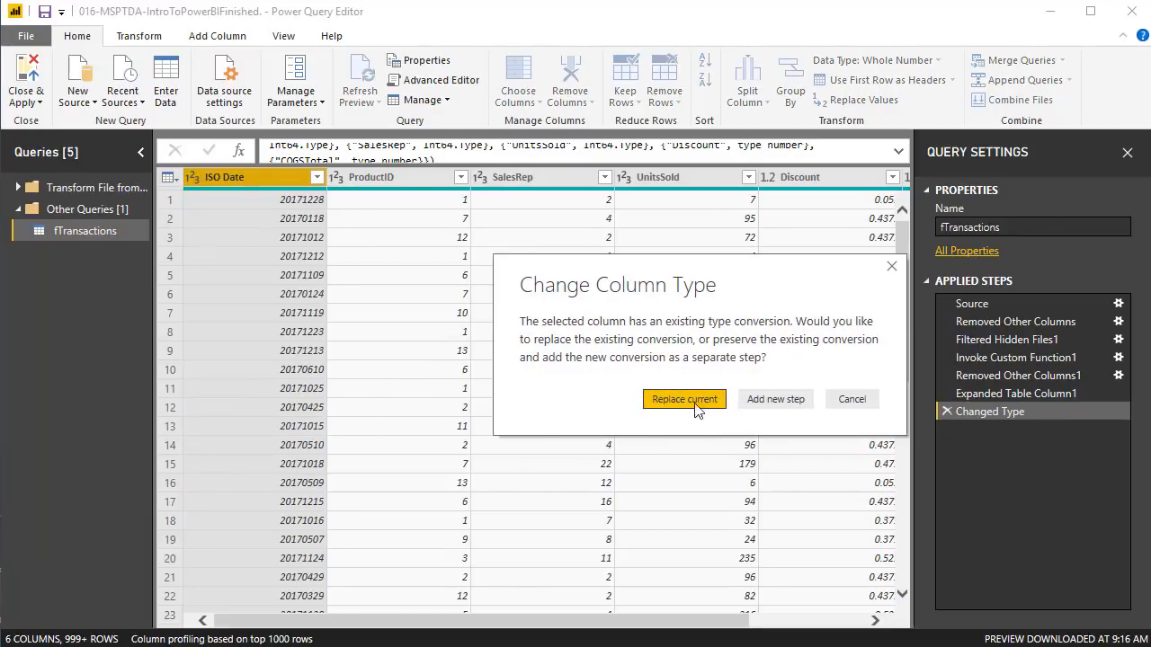
click(705, 405)
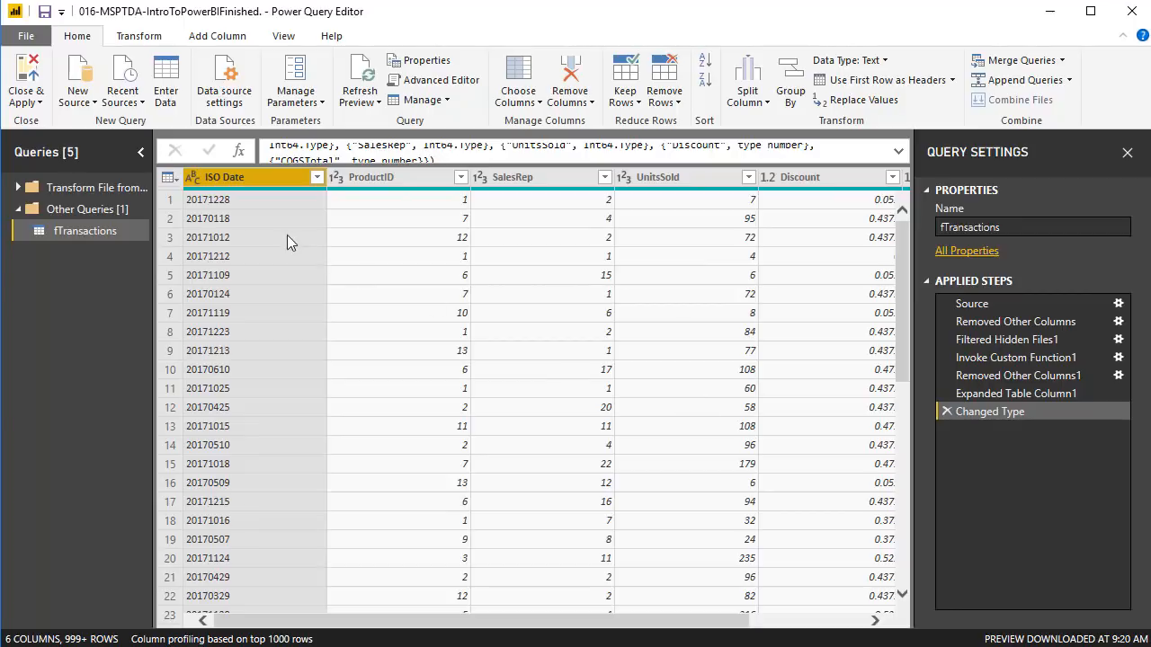
click(898, 151)
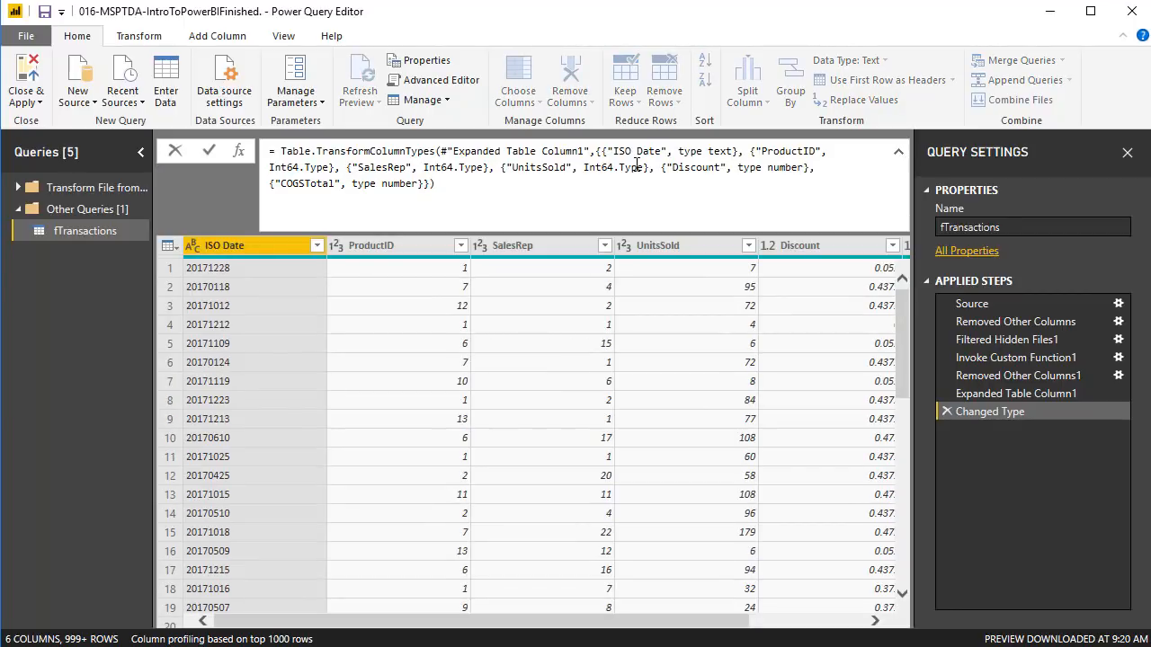
click(898, 153)
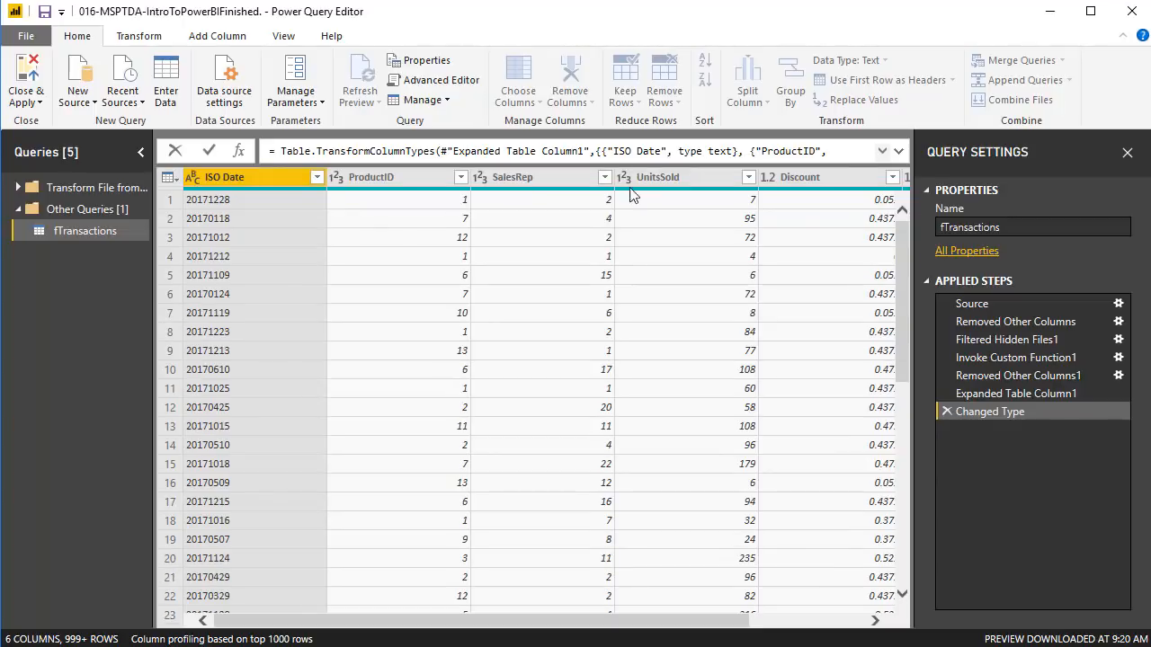
Step: Convert the ISO Date column from Text to Date as a separate new step and compare the two type-change steps
click(196, 181)
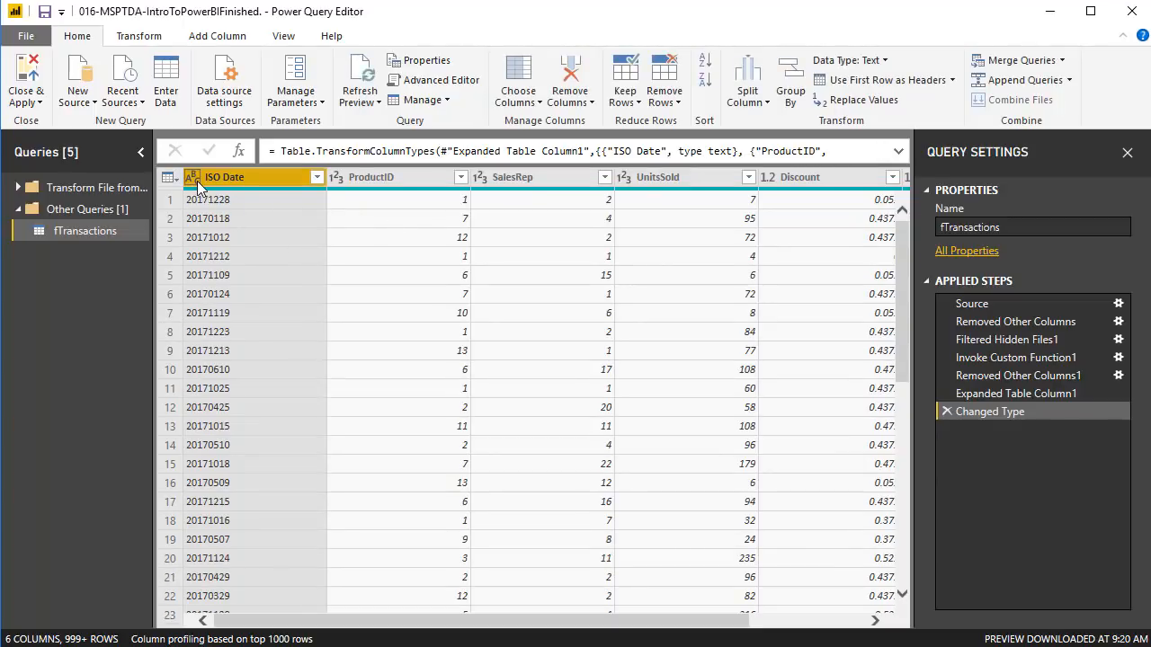
click(197, 181)
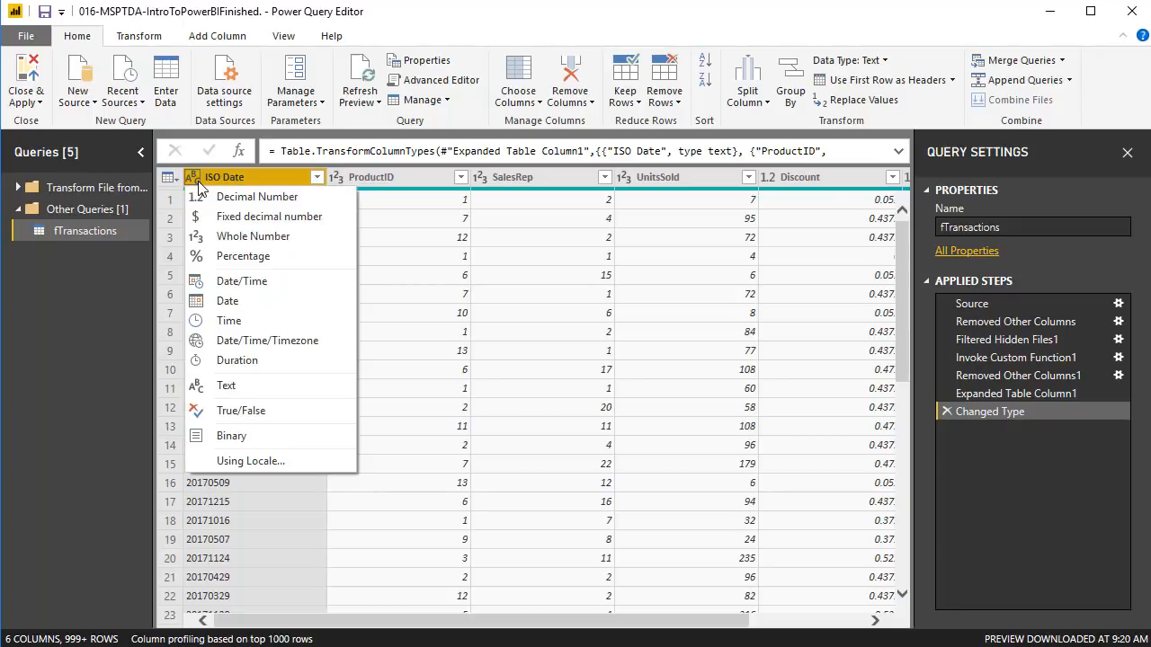
click(226, 301)
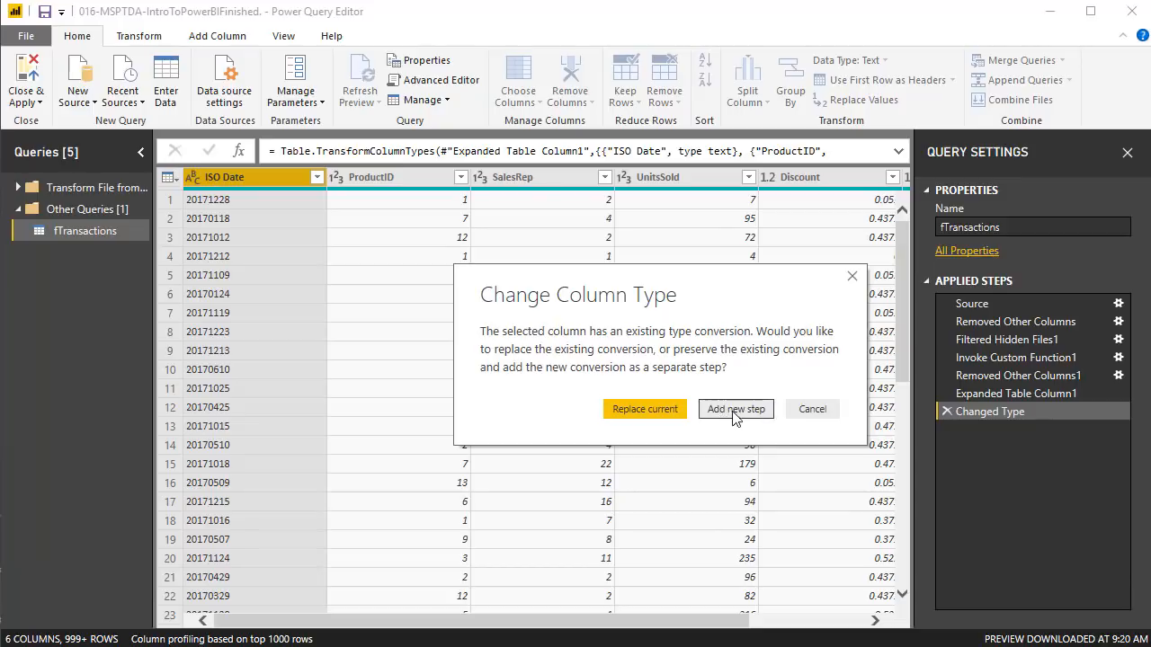
click(736, 412)
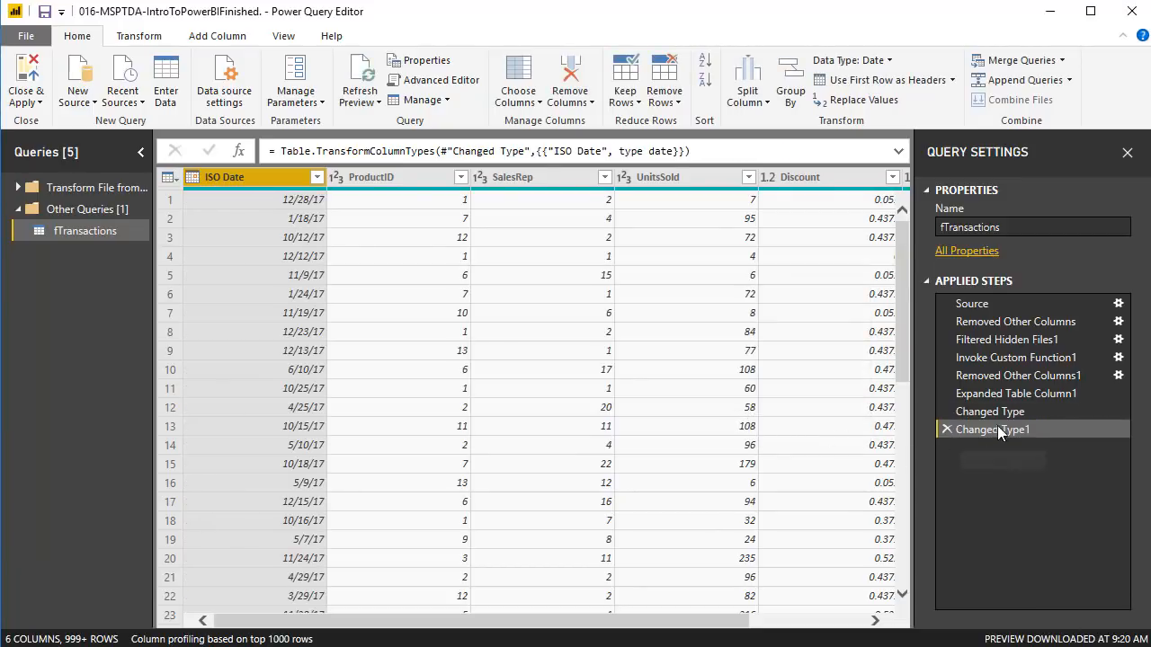
click(970, 412)
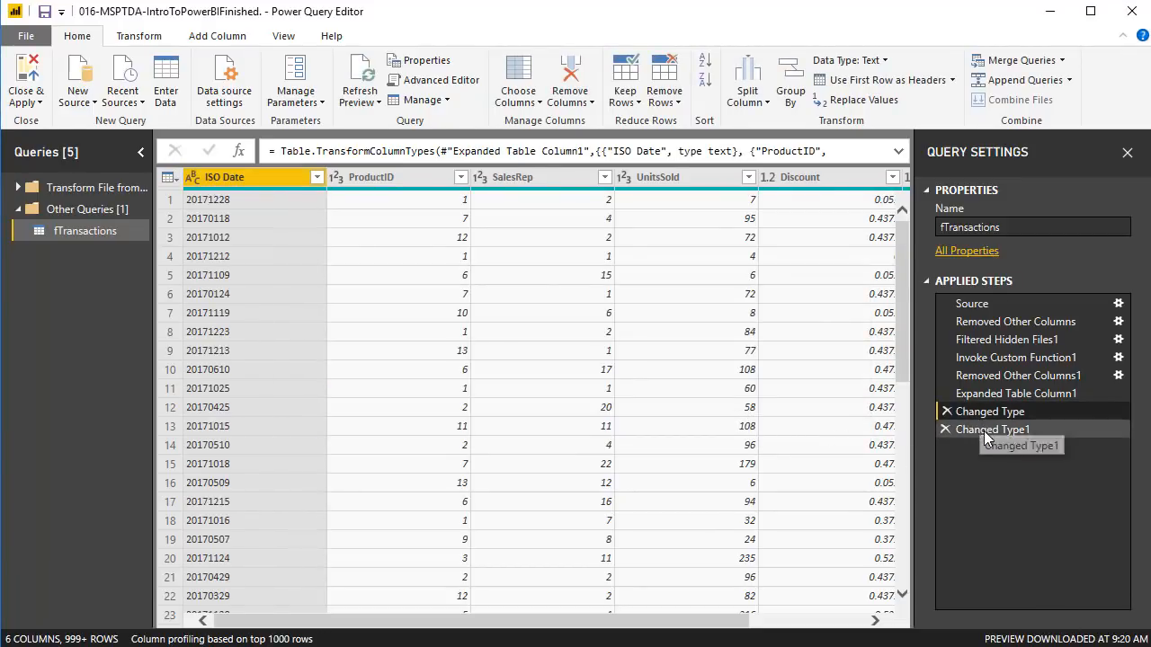
click(986, 435)
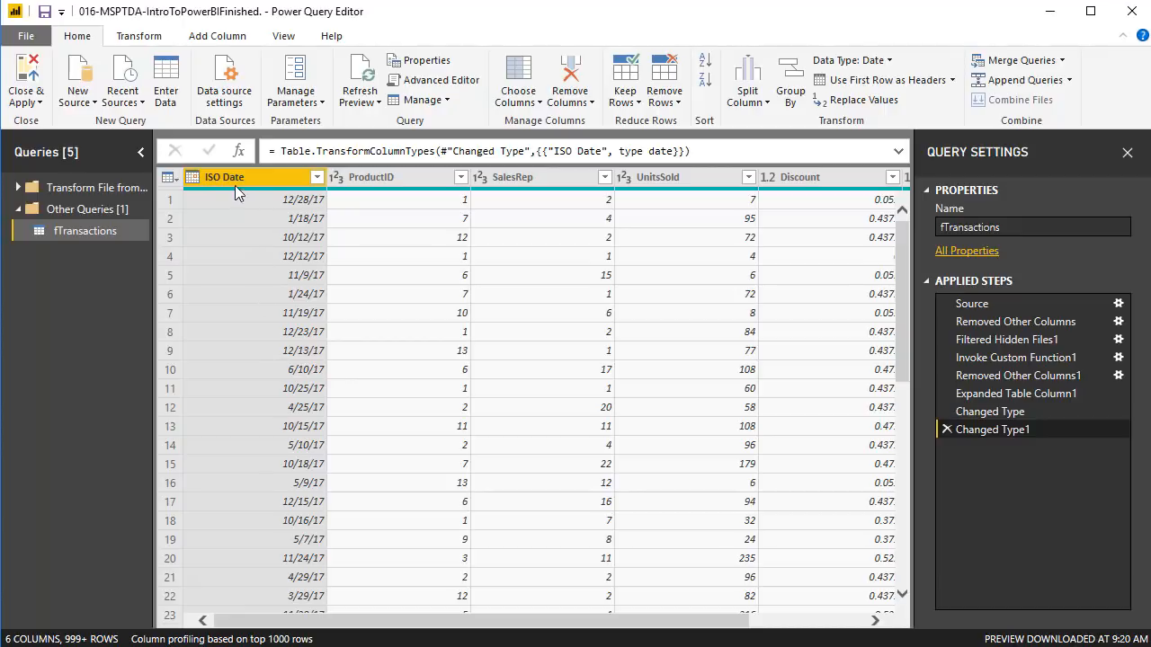
Step: Round the COGSTotal column to 2 decimal places
drag(514, 622, 645, 629)
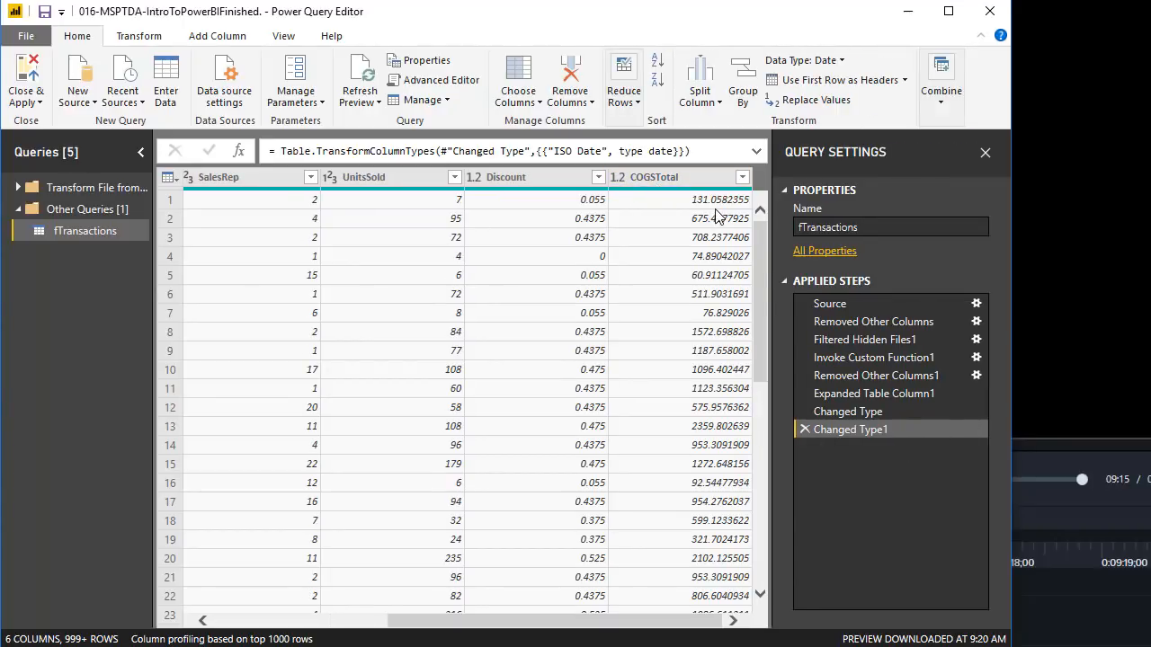
right_click(638, 179)
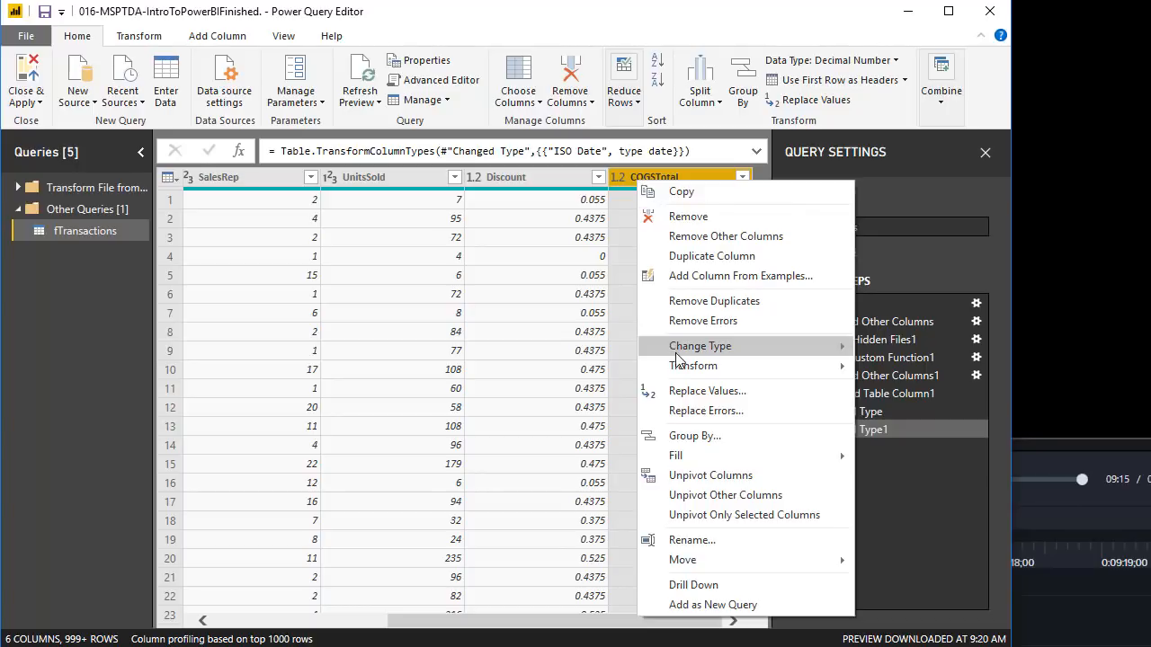
mouse_move(681, 369)
mouse_move(902, 369)
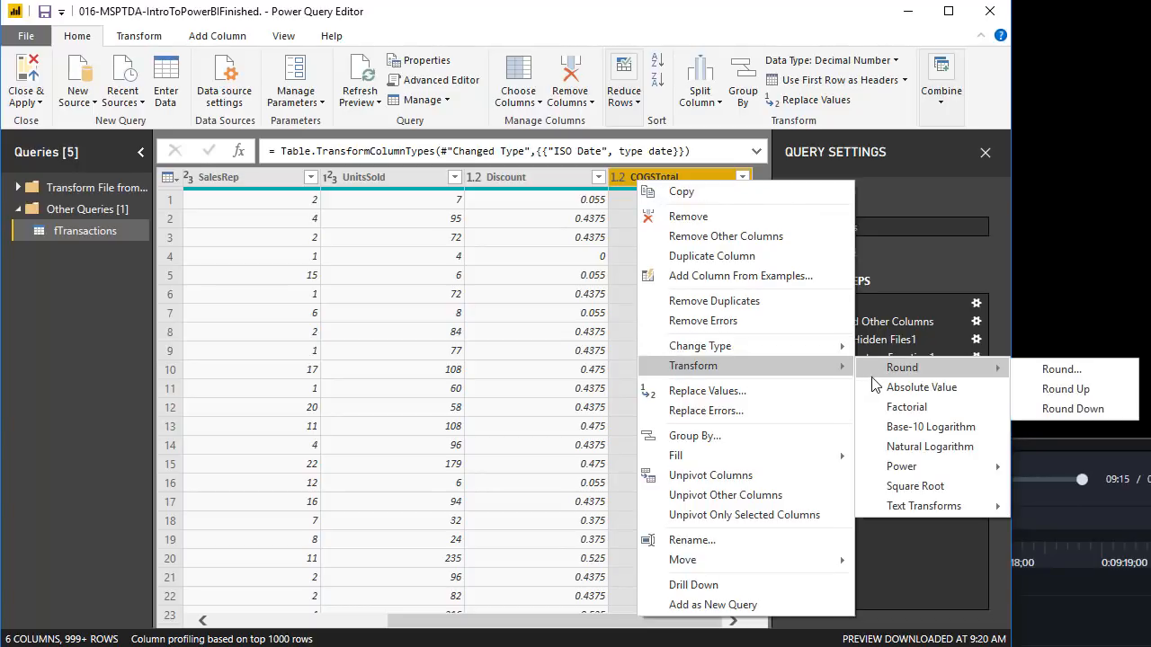
click(1058, 370)
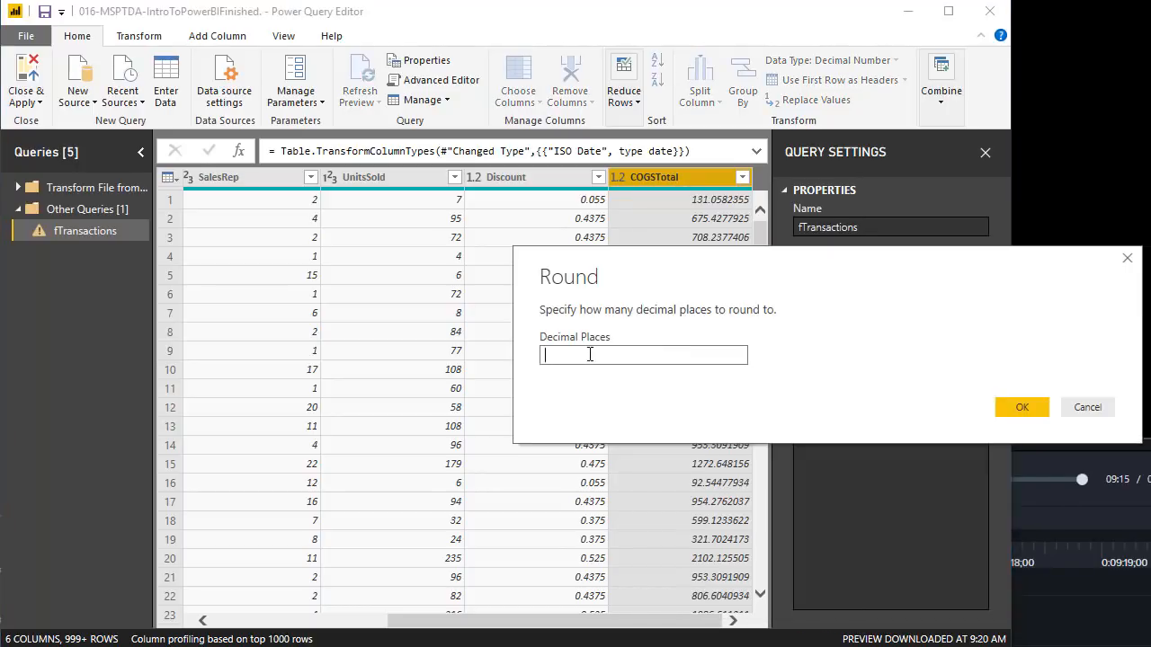
text(2)
click(1021, 407)
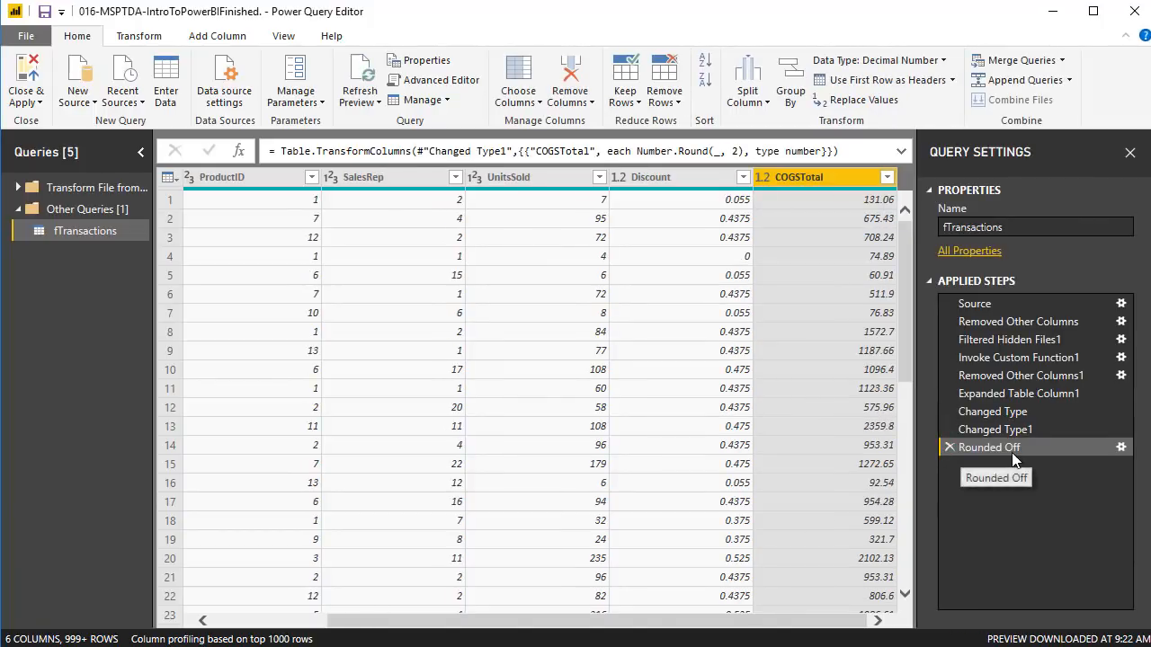
Step: Rename the ISO Date column as Date
click(274, 180)
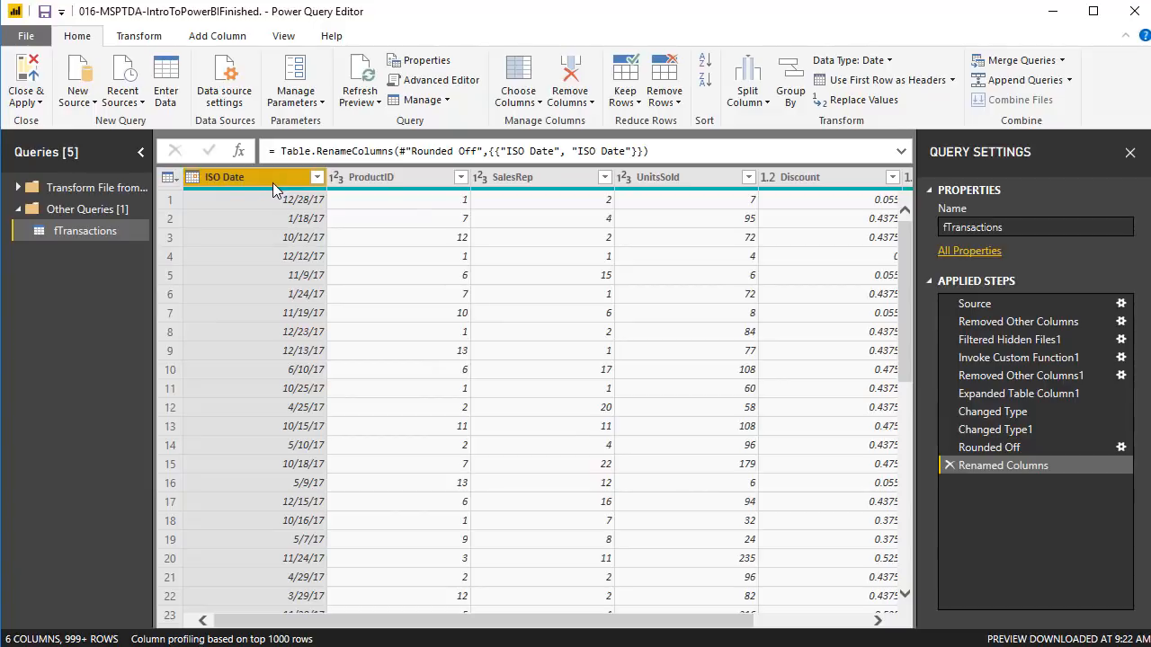
double_click(225, 179)
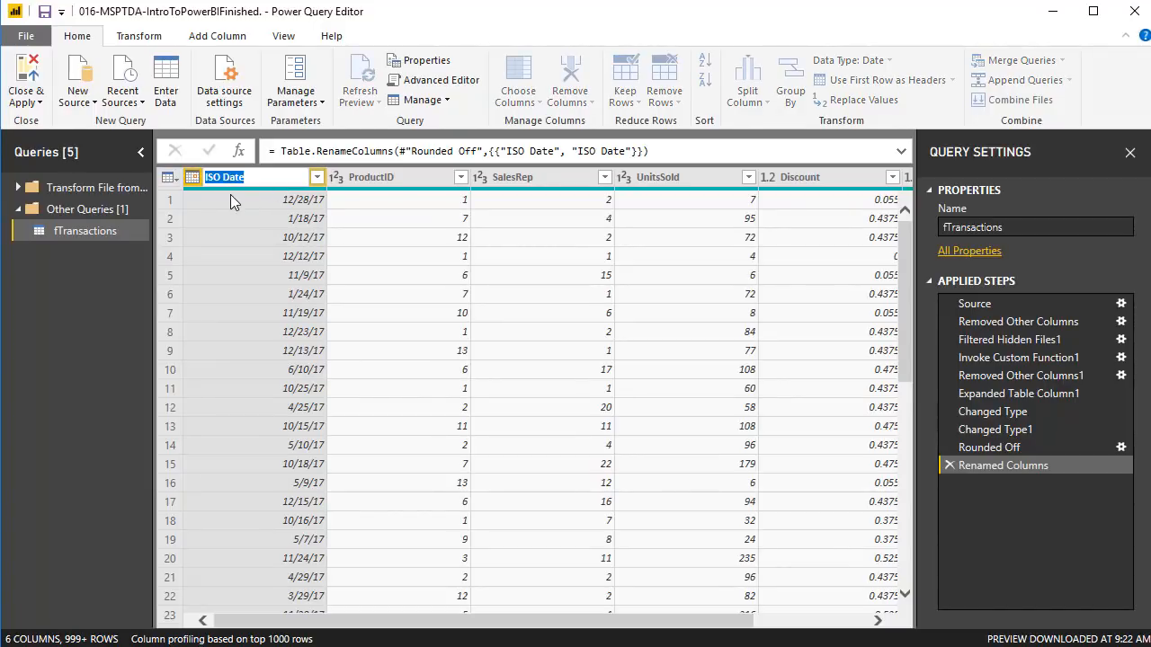
text(DAte)
key(Return)
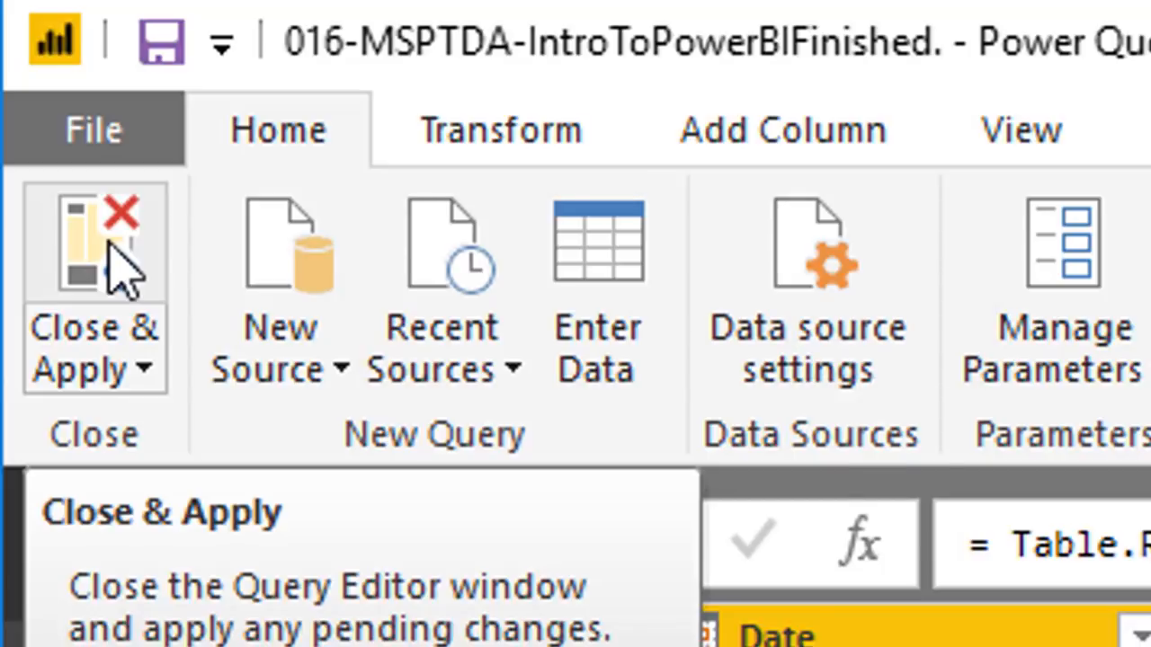
Step: Close the query editor with the changes applied and review the loaded fTransactions table in the data view
click(94, 260)
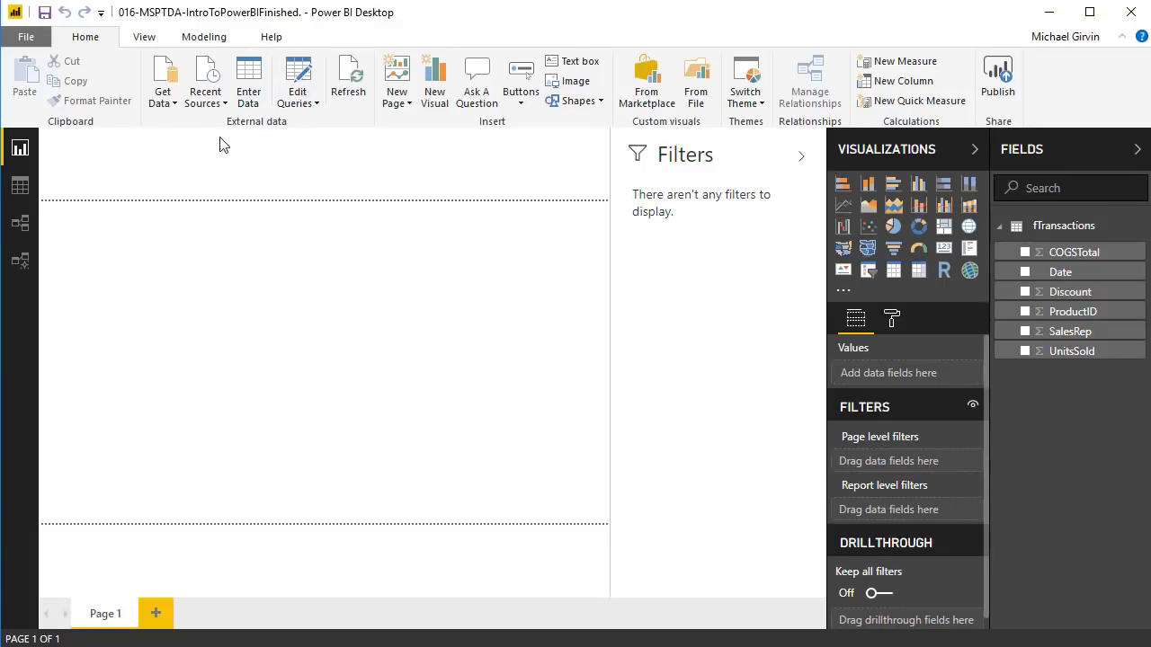
click(21, 187)
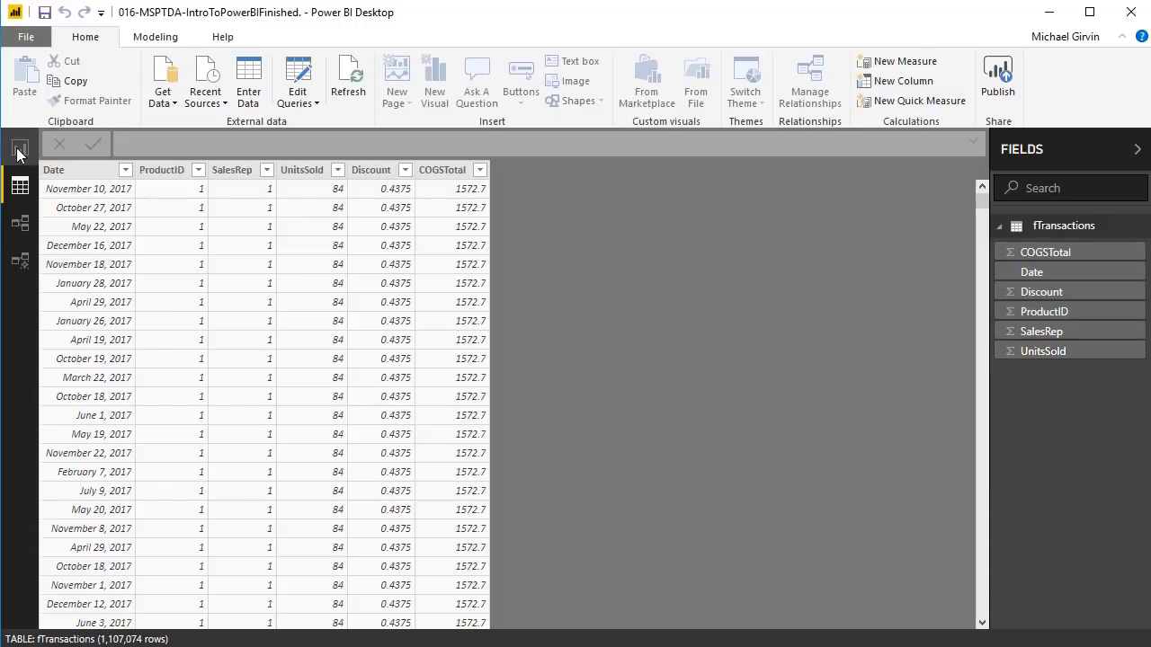
click(18, 150)
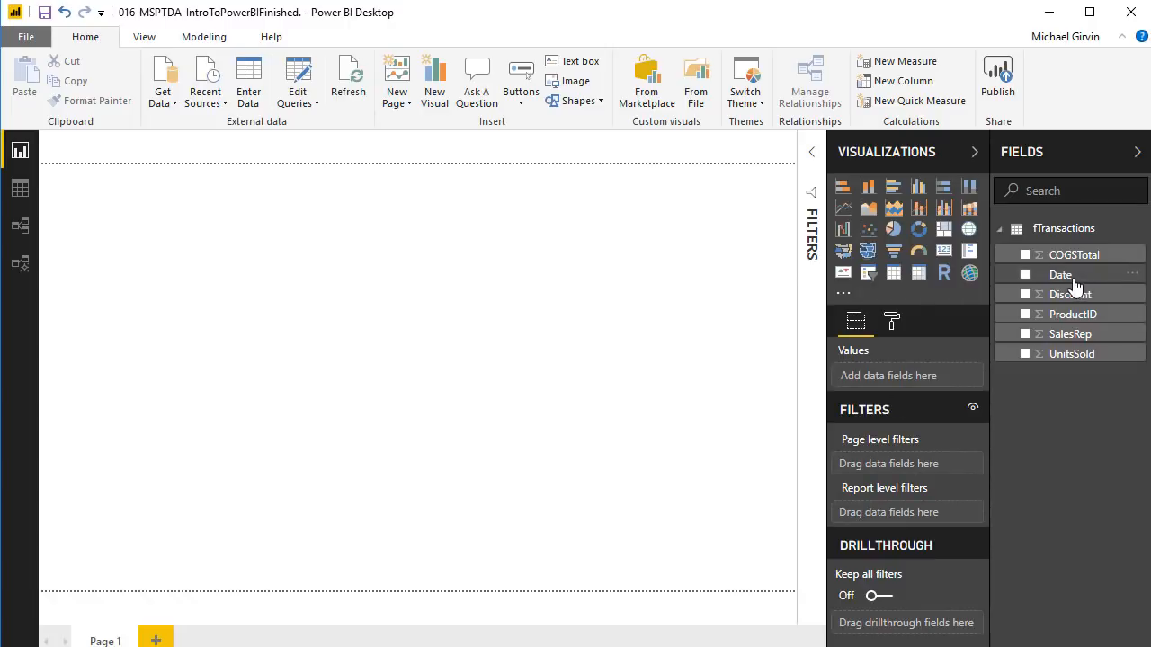
click(20, 188)
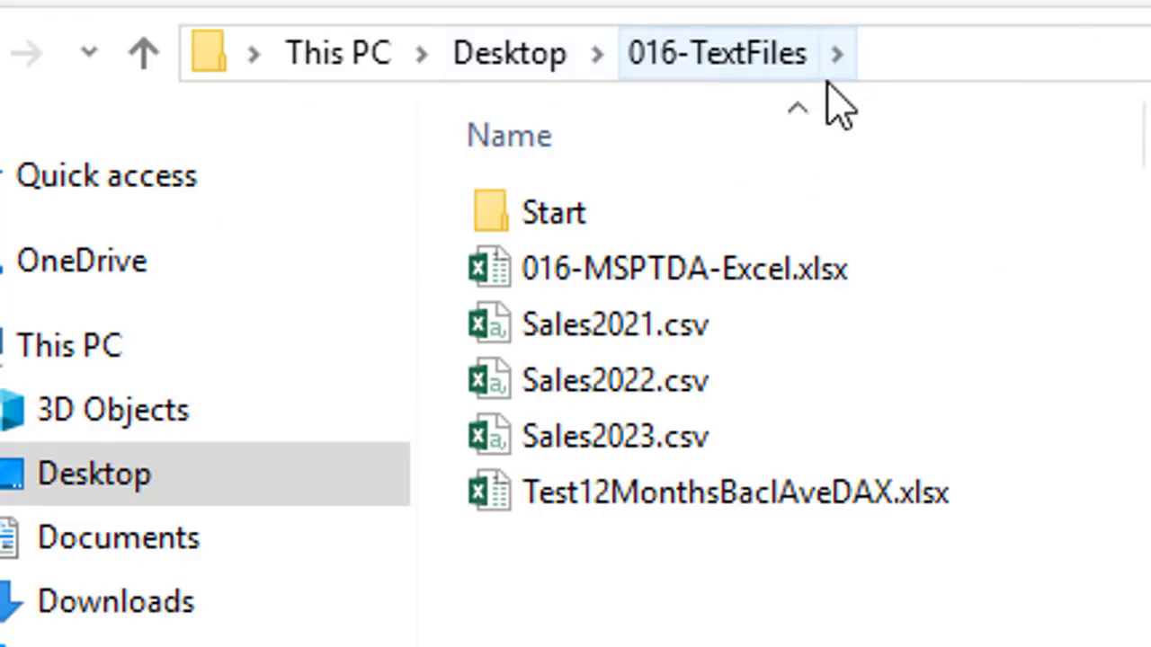
Step: Switch to the 016-TextFiles folder in File Explorer, open 016-MSPTDA-Excel.xlsx in Excel to examine its lookup tables, and close it
click(707, 296)
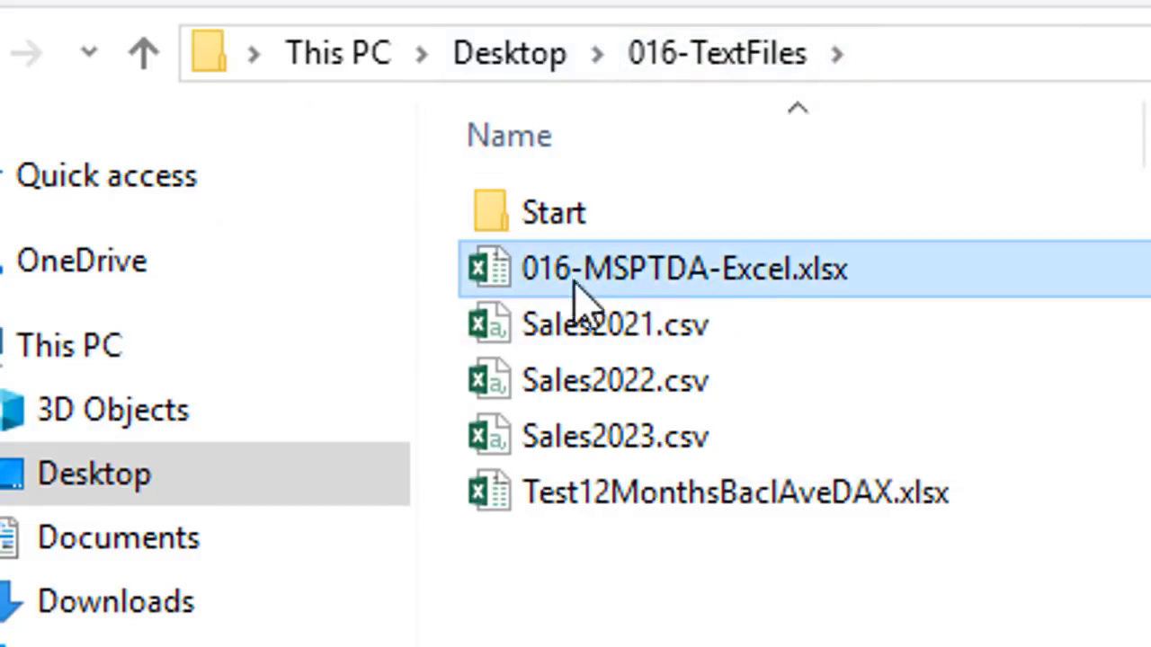
double_click(746, 281)
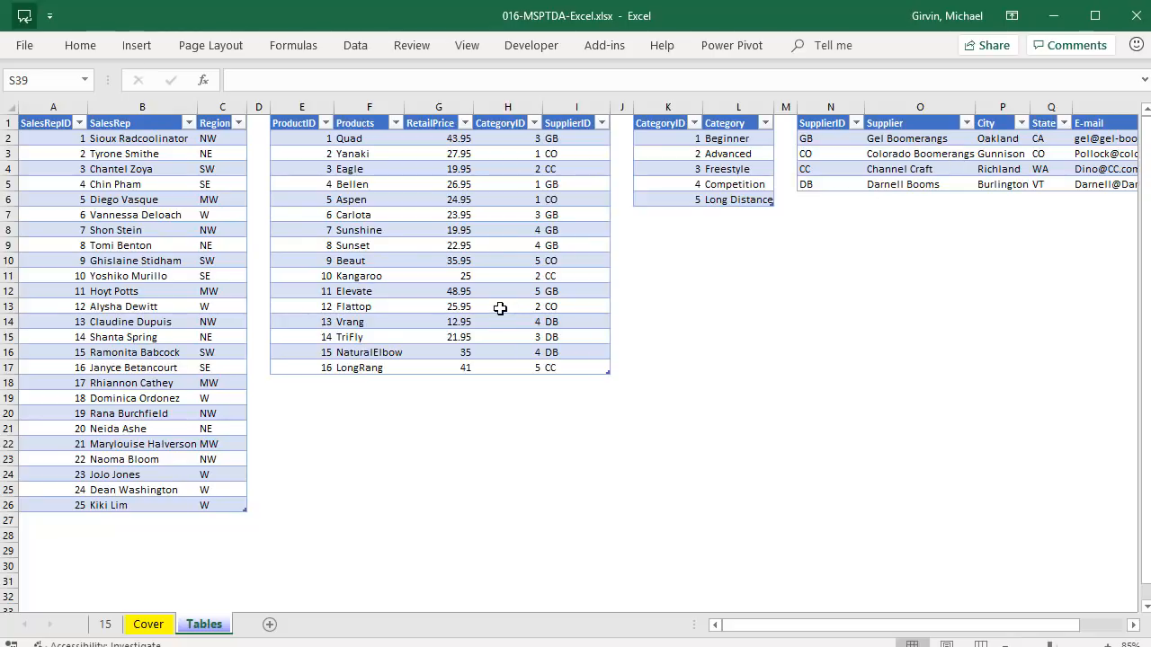
click(1134, 25)
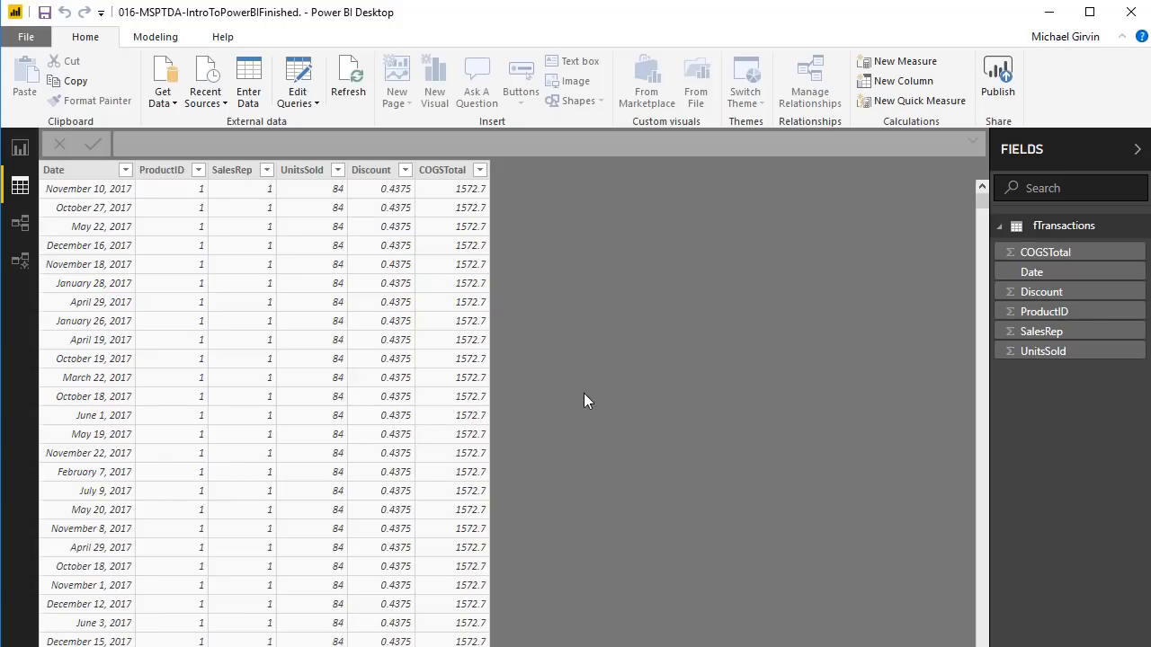
Step: Connect to the Excel workbook 016-MSPTDA-Excel.xlsx in the 016-TextFiles folder as a new data source
click(175, 104)
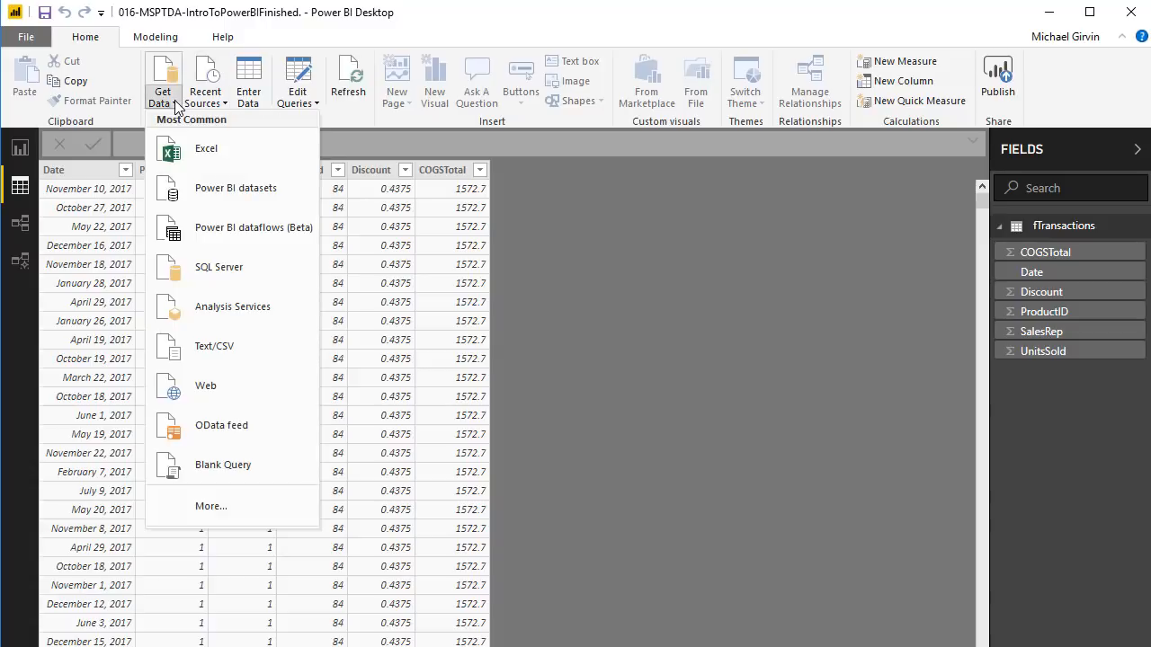
click(212, 151)
double_click(386, 141)
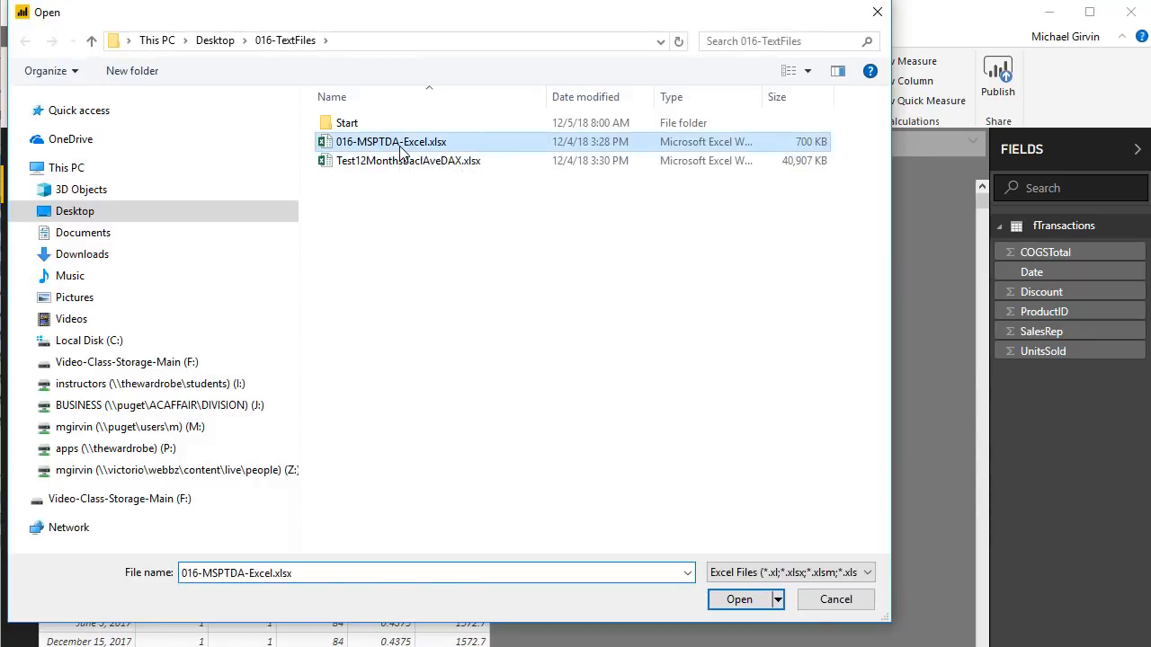
drag(373, 60, 359, 53)
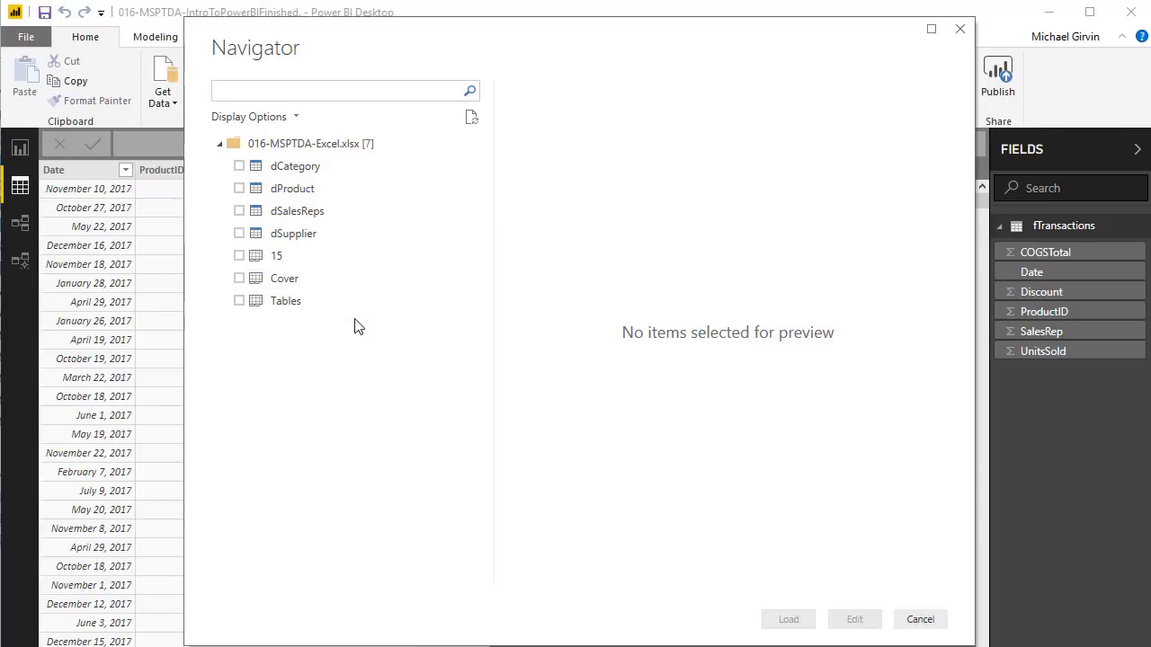
Step: Select the dCategory, dProduct, dSalesReps and dSupplier tables and bring them into the query editor for editing
click(239, 167)
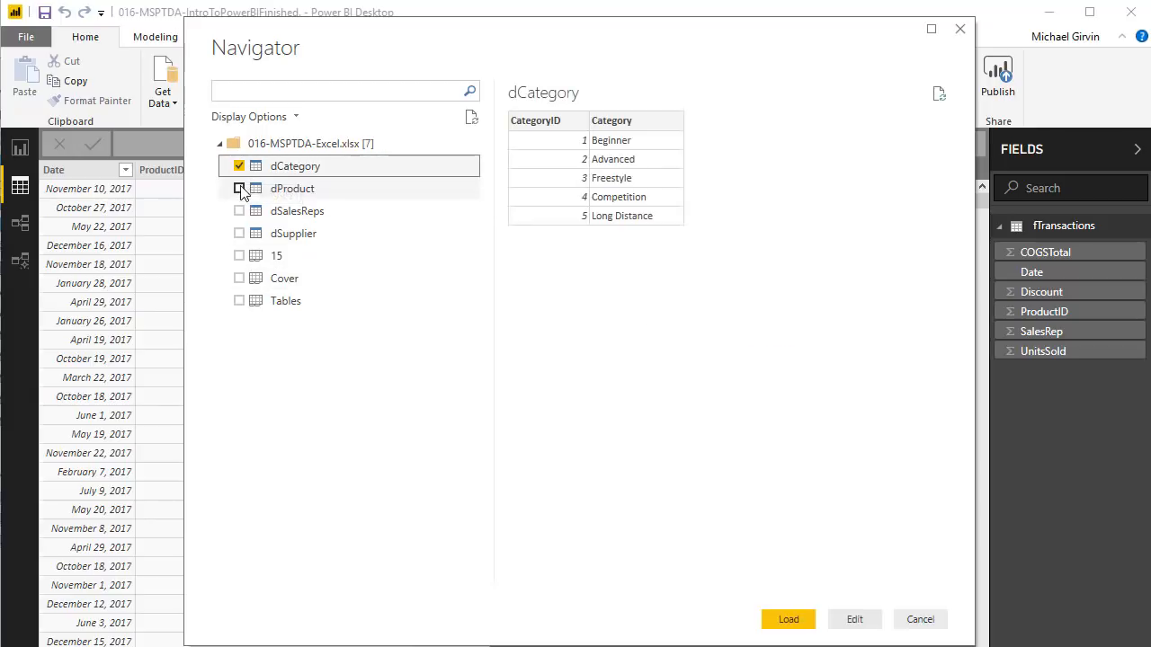
click(239, 189)
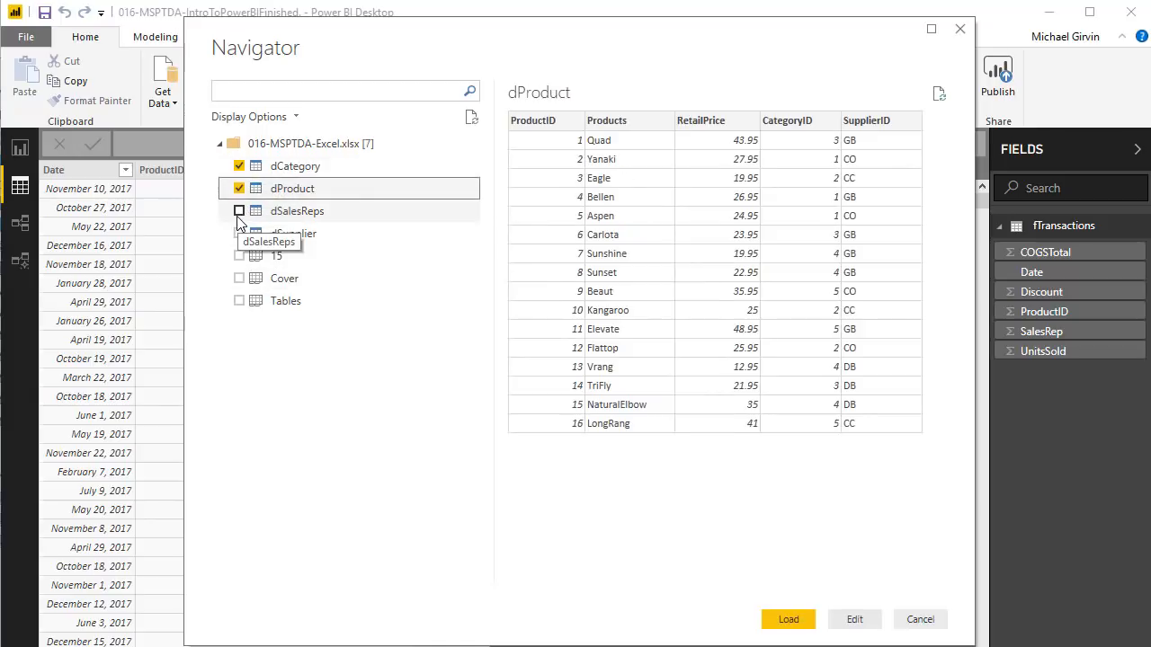
click(239, 212)
click(239, 234)
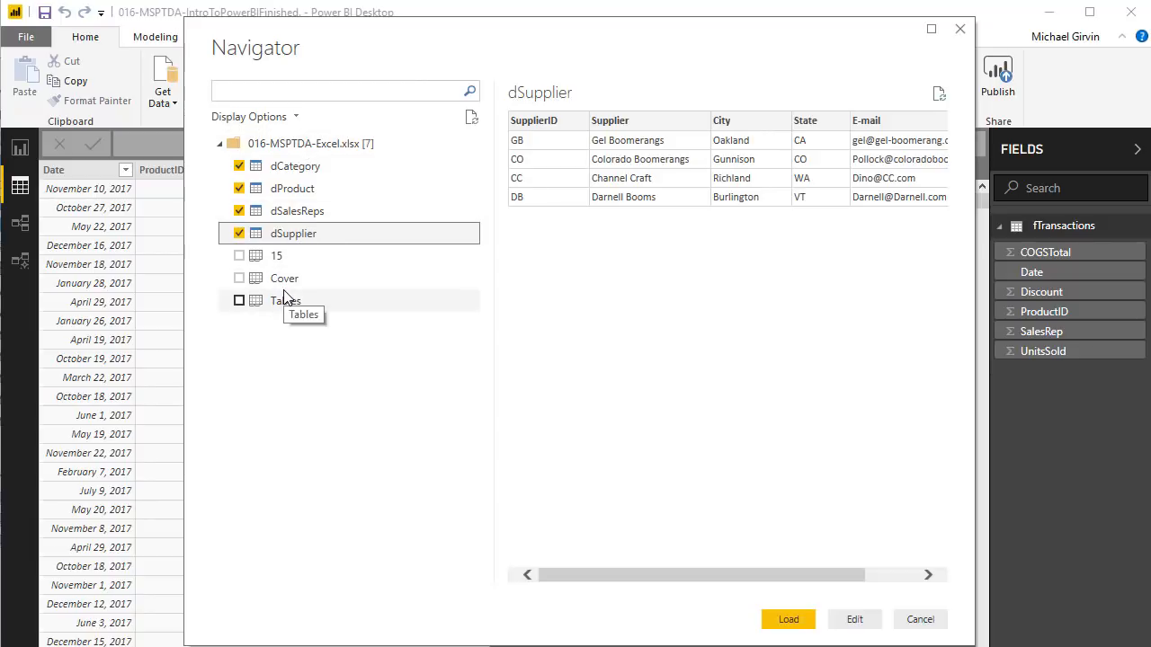
click(858, 620)
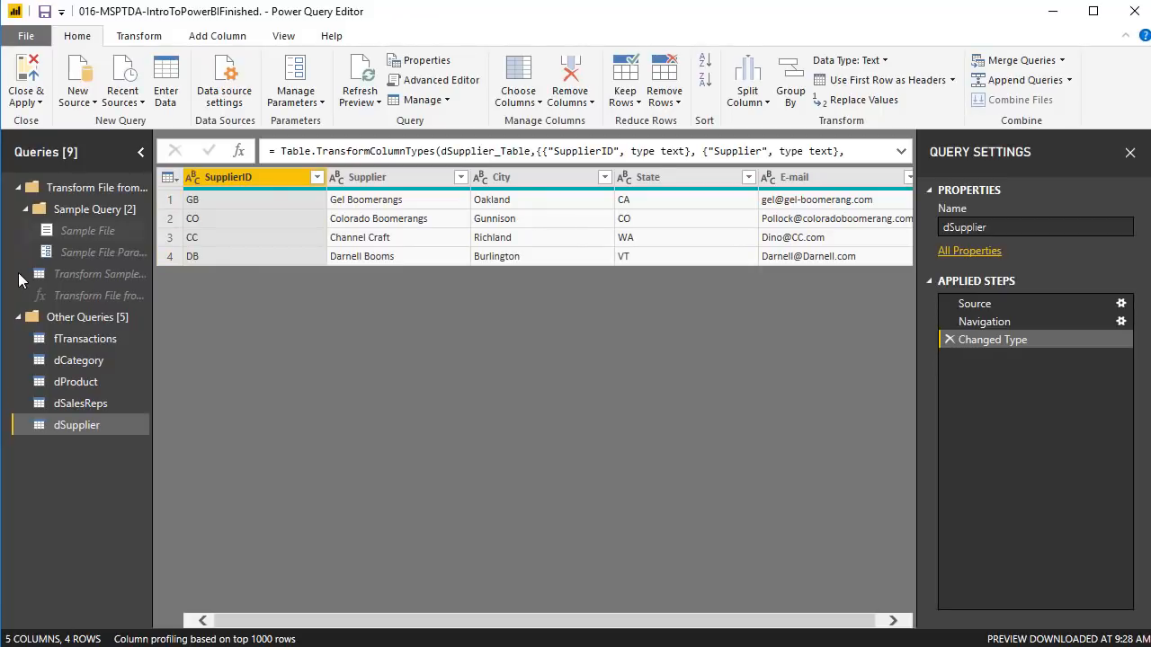
Step: Review the columns and data types of the dCategory, dProduct, dSalesReps and dSupplier queries
click(90, 361)
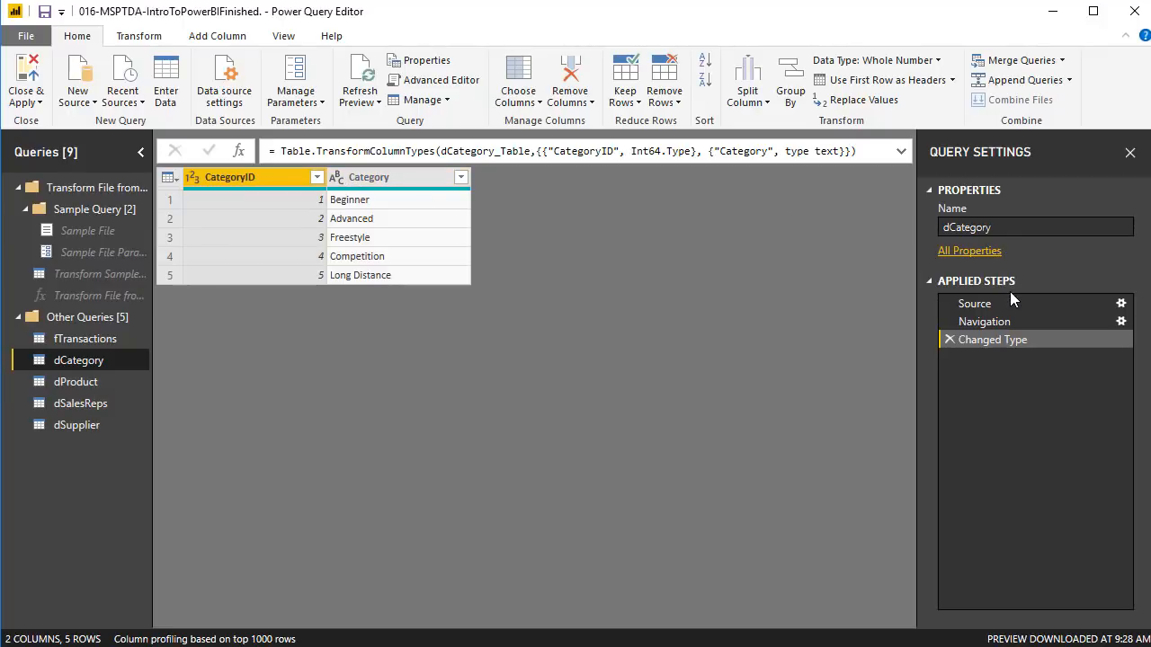
click(89, 381)
click(86, 400)
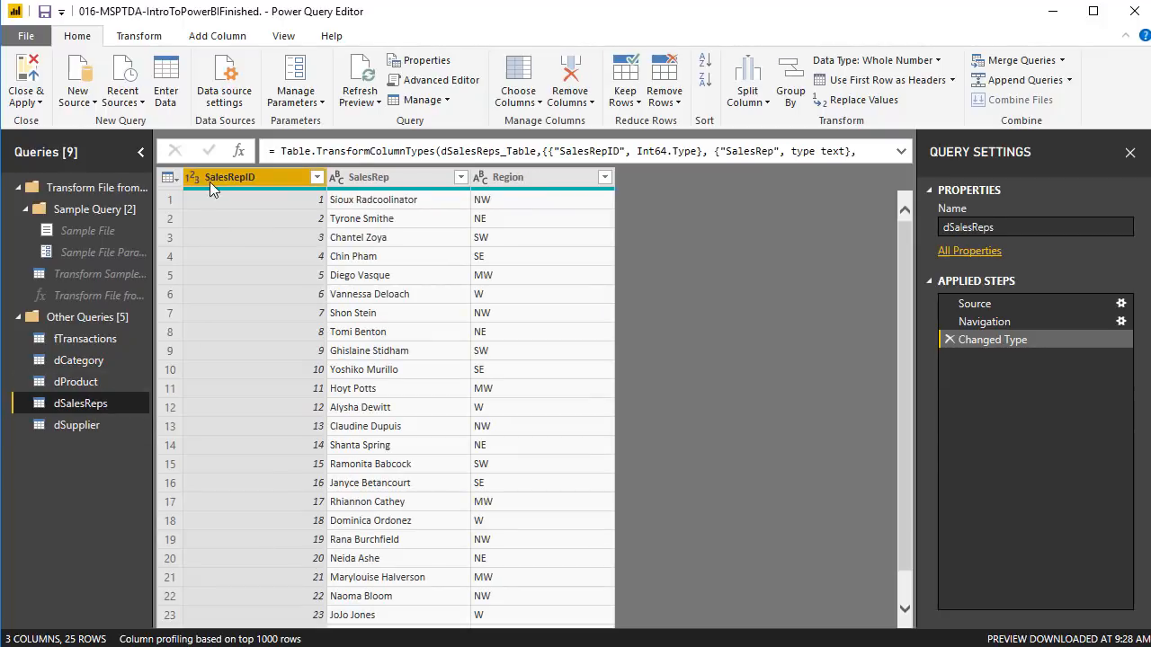
click(79, 427)
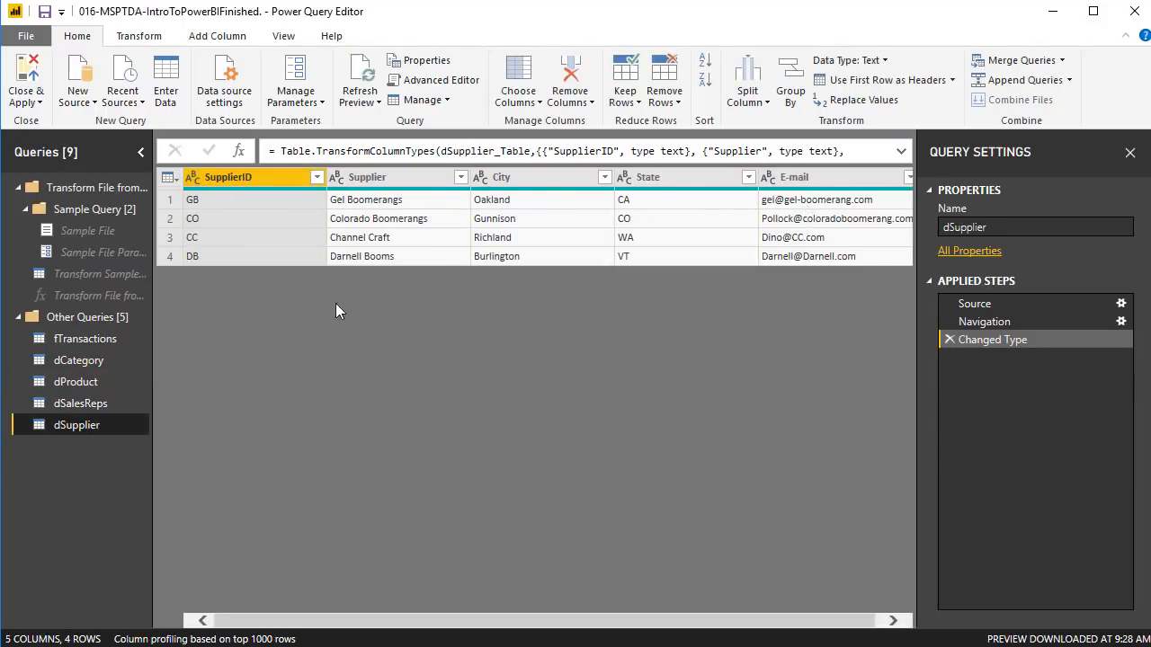
Step: Merge the dProduct query with dCategory on CategoryID using a Left Outer join
click(80, 383)
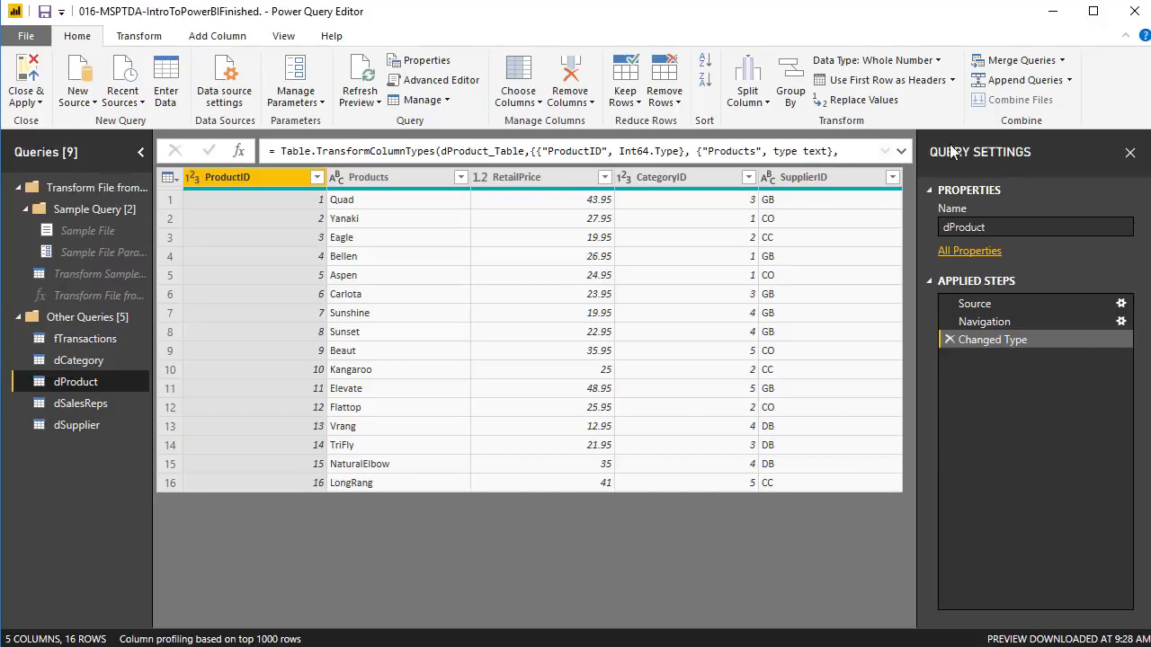
click(1062, 61)
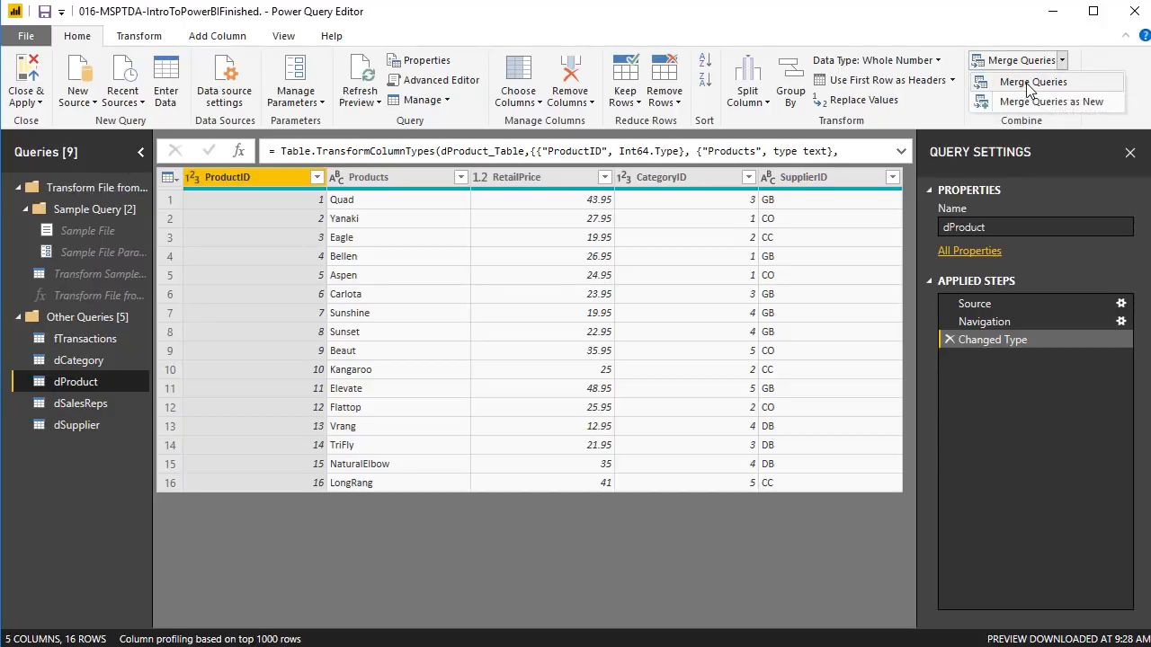
click(1030, 83)
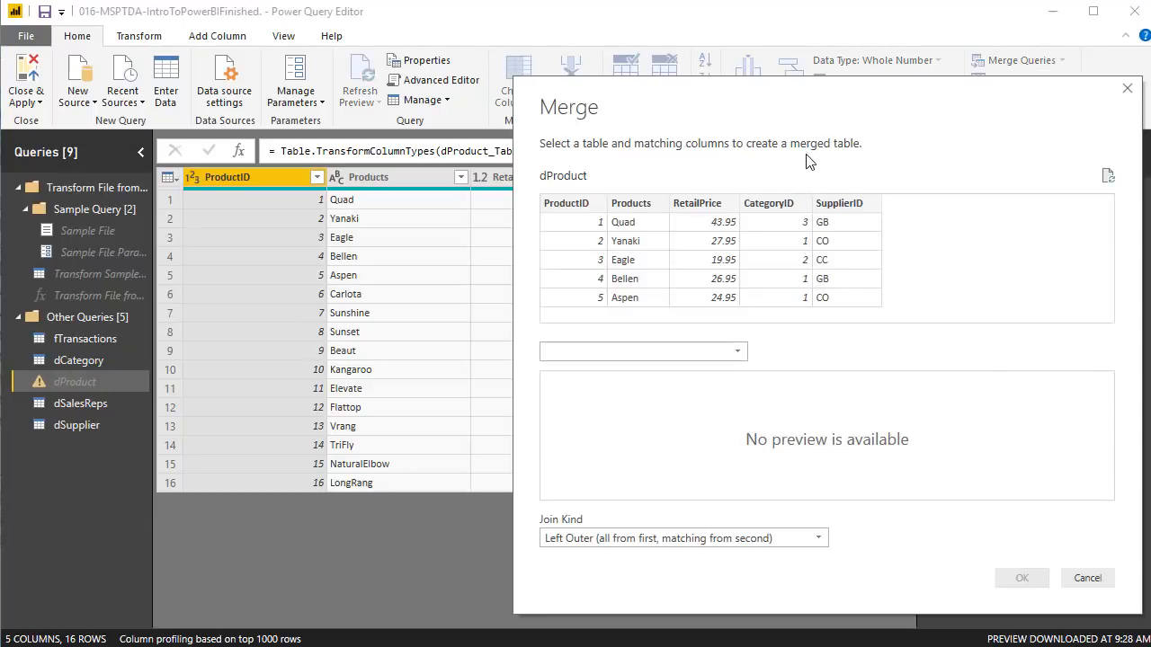
click(765, 206)
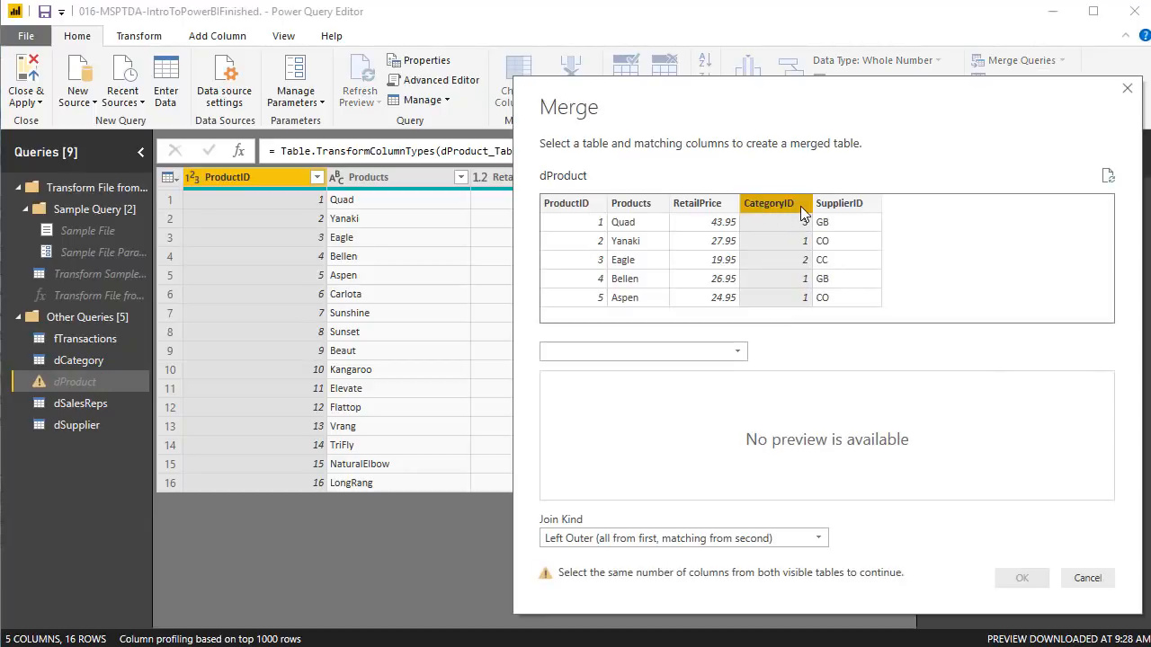
click(737, 352)
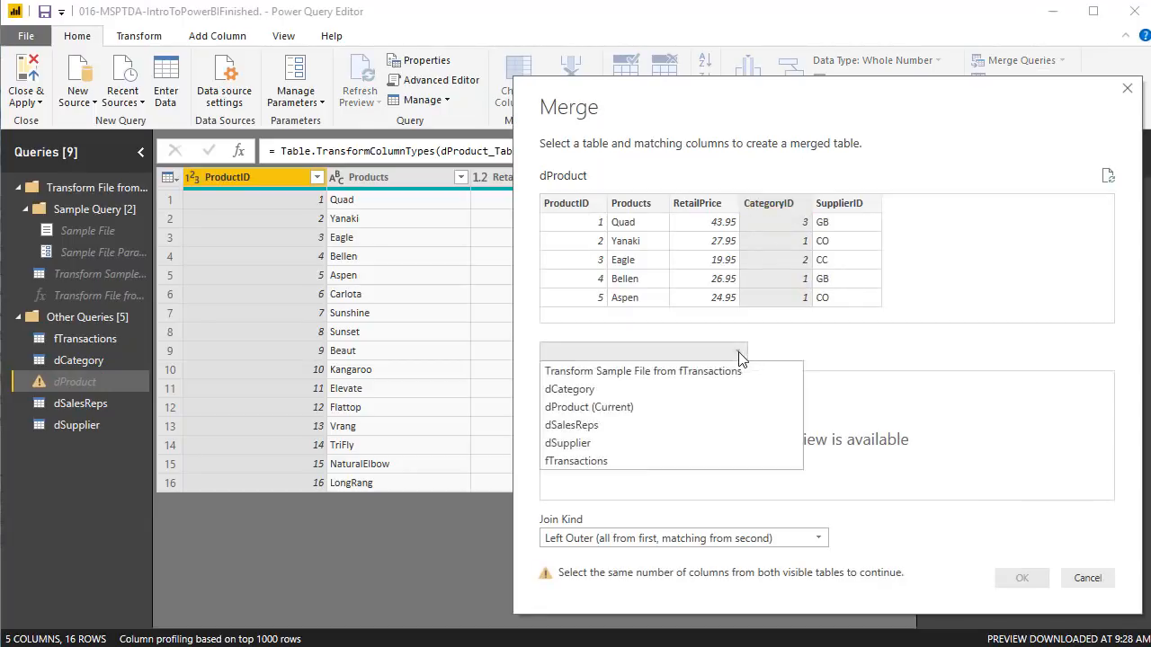
click(630, 389)
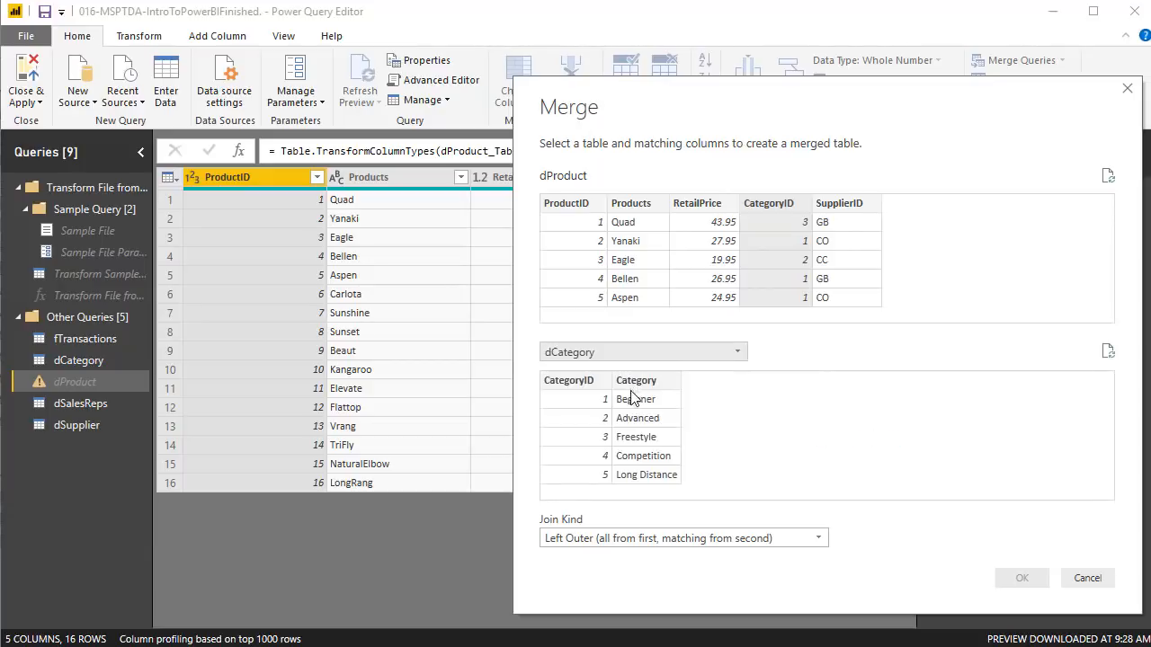
click(565, 383)
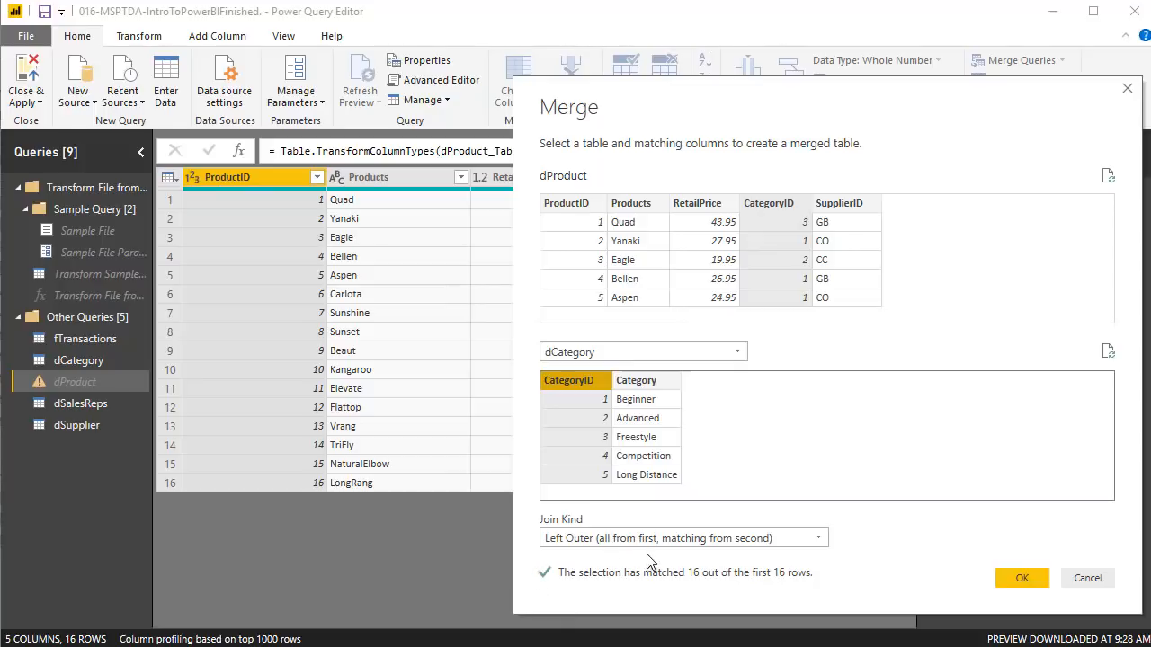
click(1032, 580)
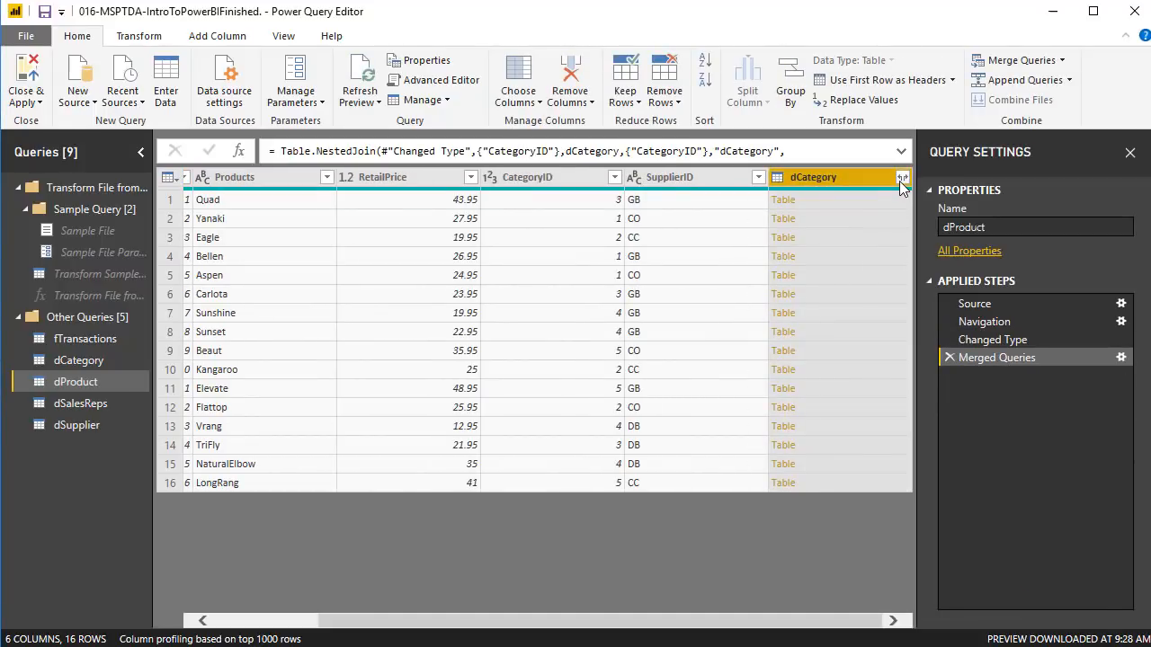
Step: Expand the merged dCategory column to only the Category field, without the original column name as prefix
click(901, 177)
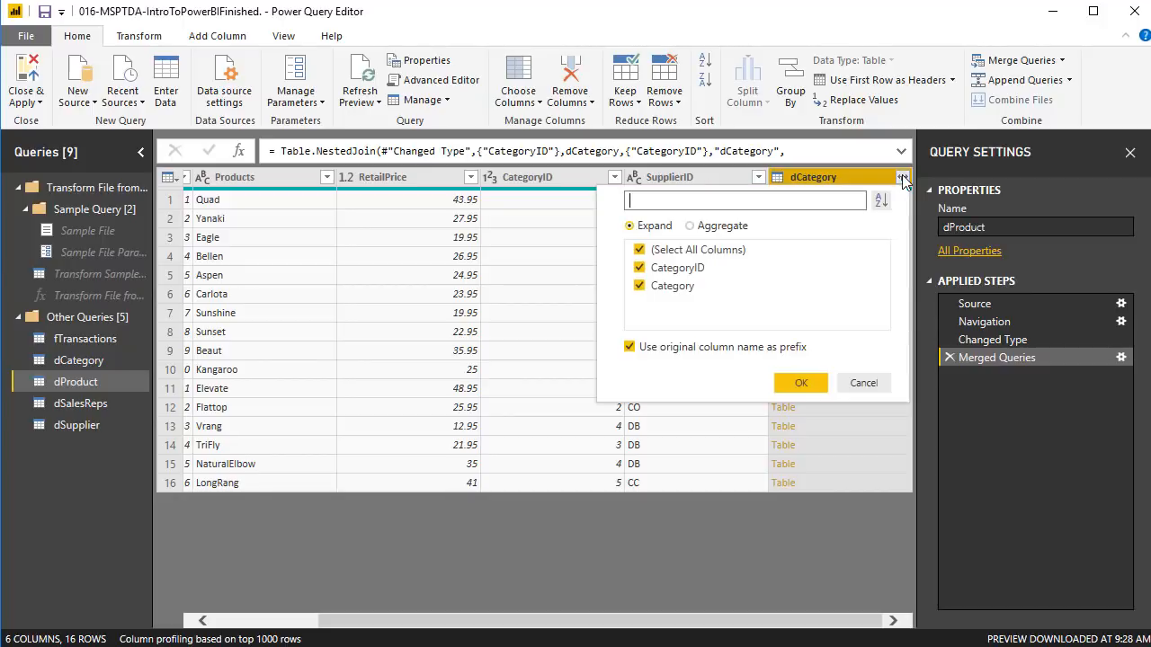
click(630, 348)
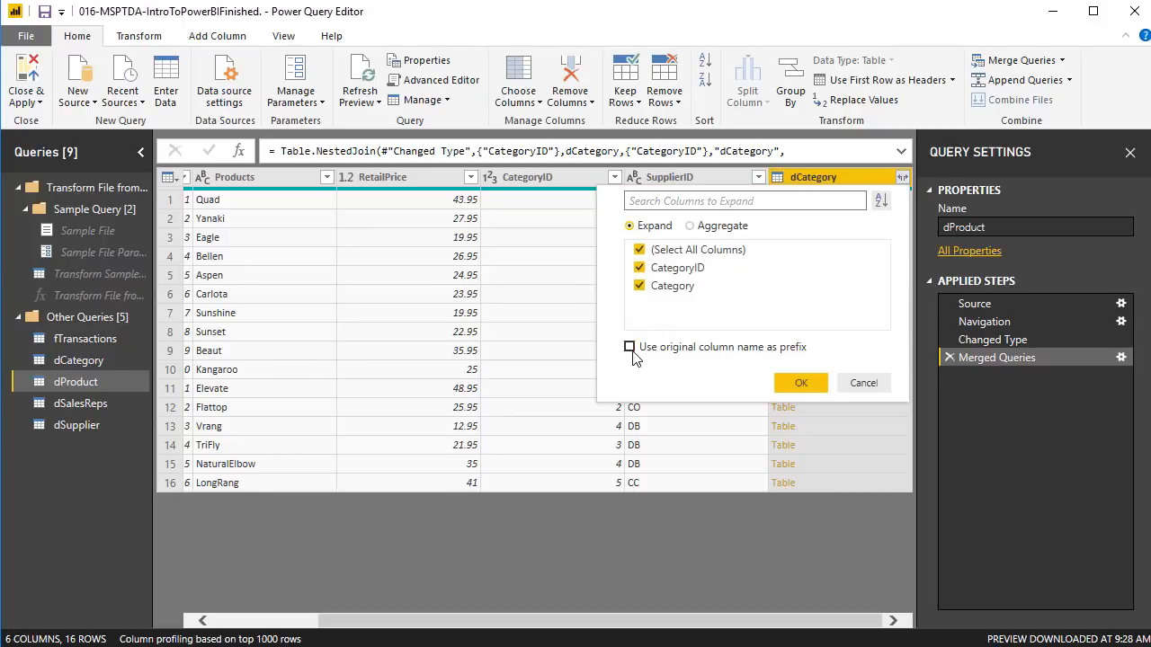
click(639, 250)
click(638, 286)
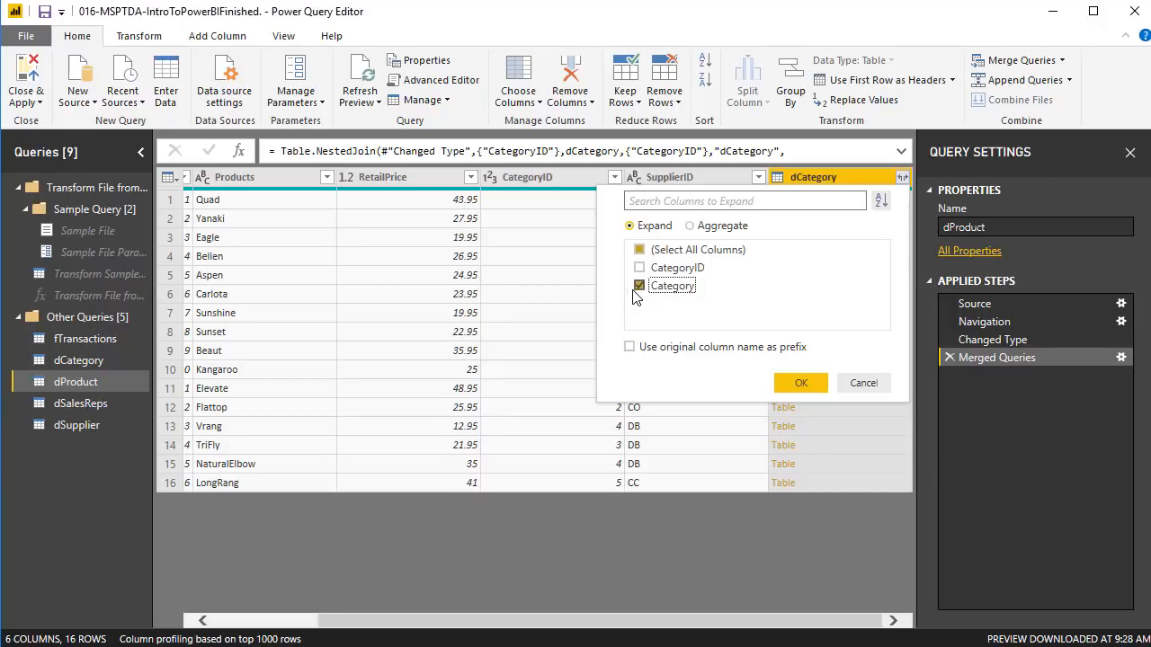
click(800, 383)
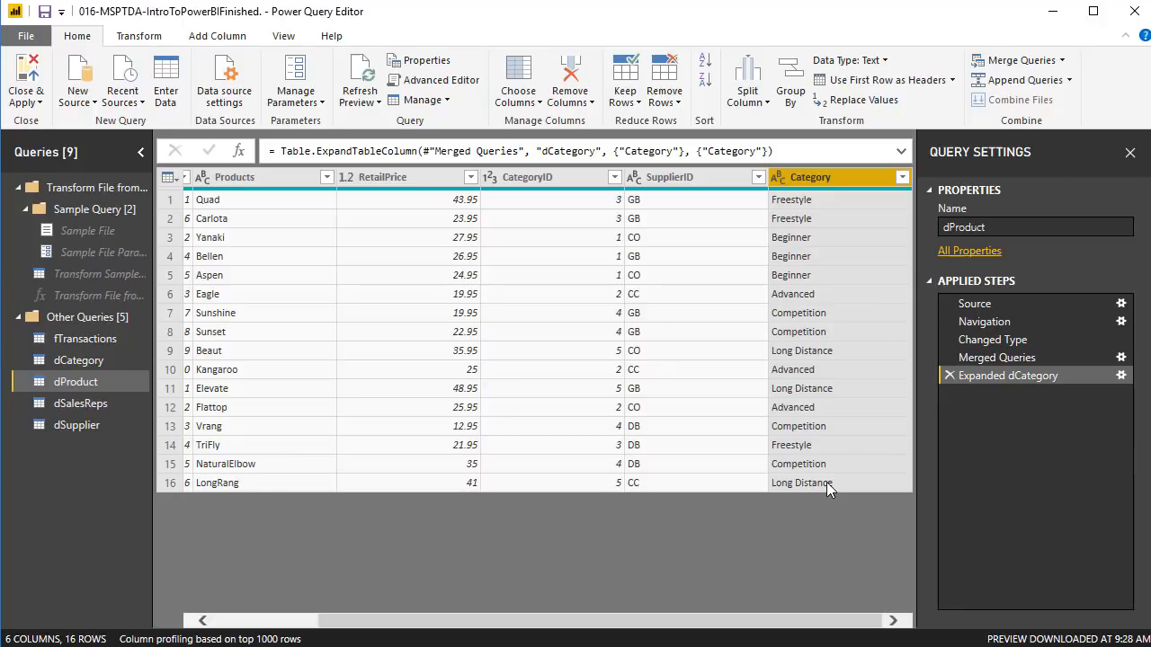
Step: Merge the dProduct query with dSupplier on SupplierID using a Left Outer join
click(1063, 60)
click(1016, 79)
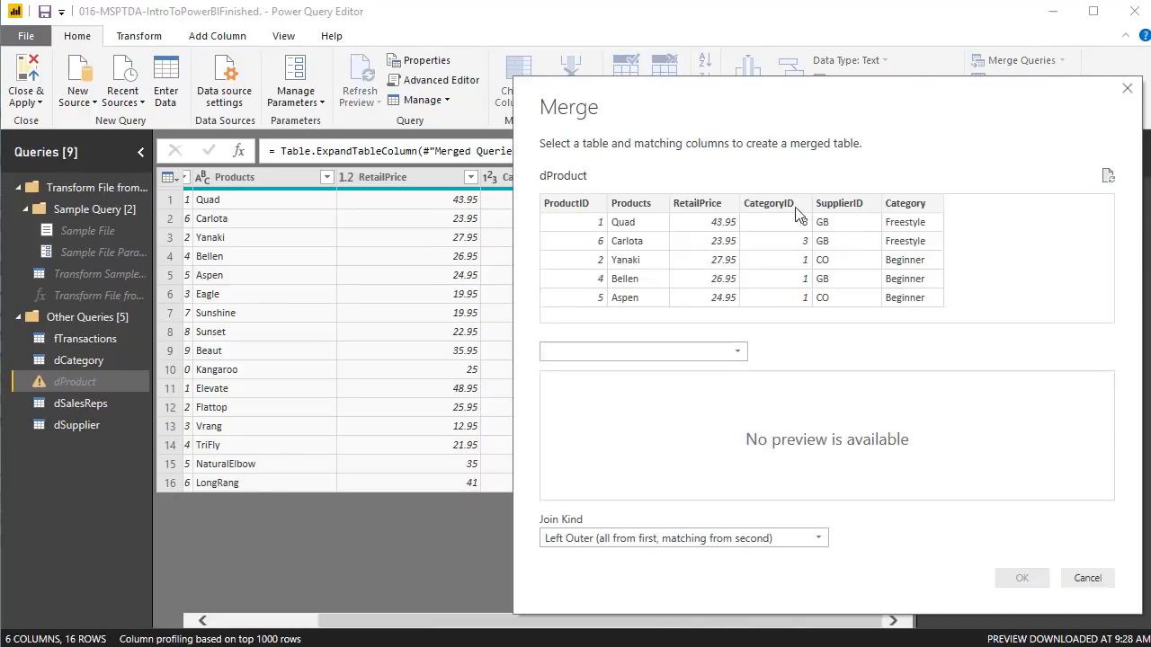
click(863, 205)
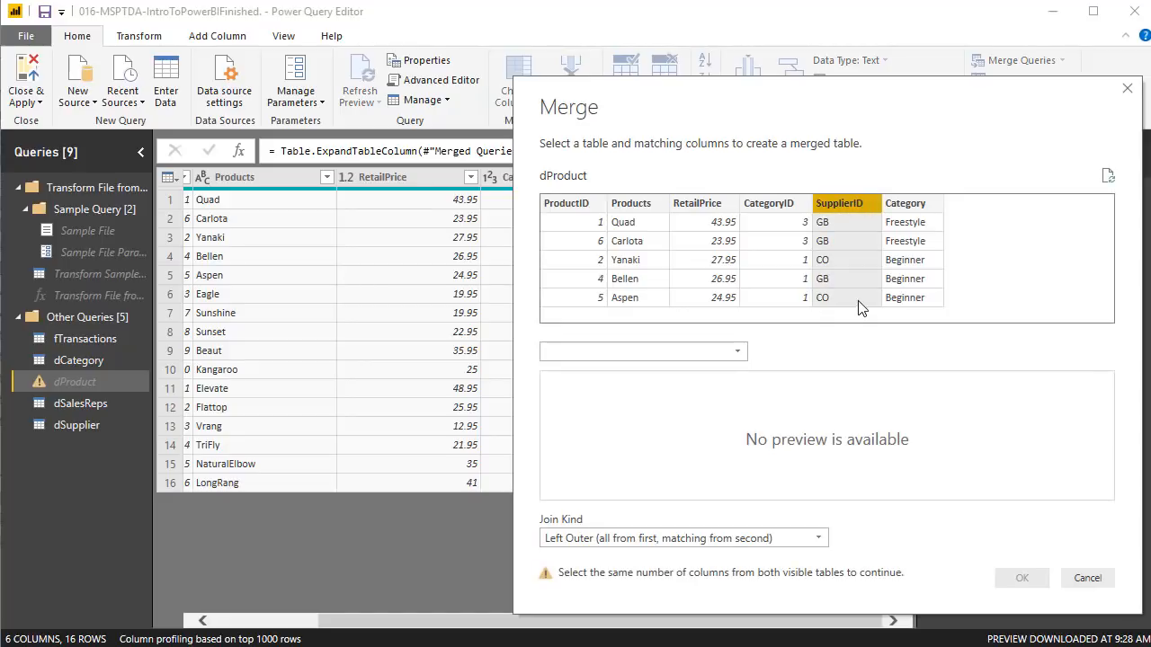
click(733, 352)
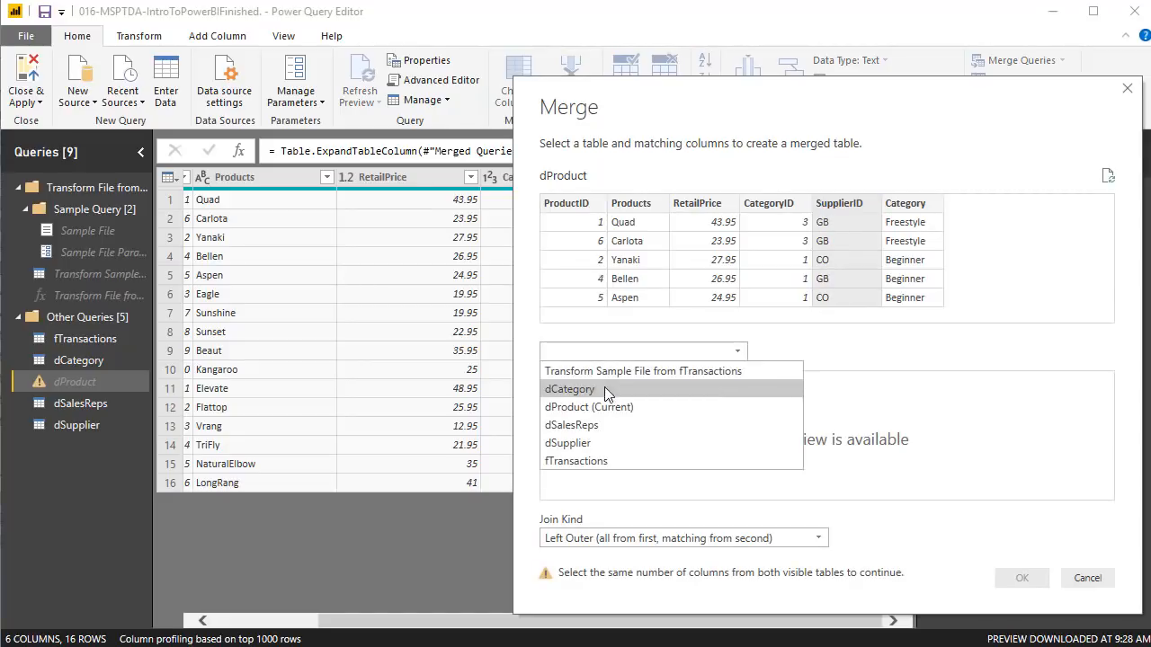
click(593, 440)
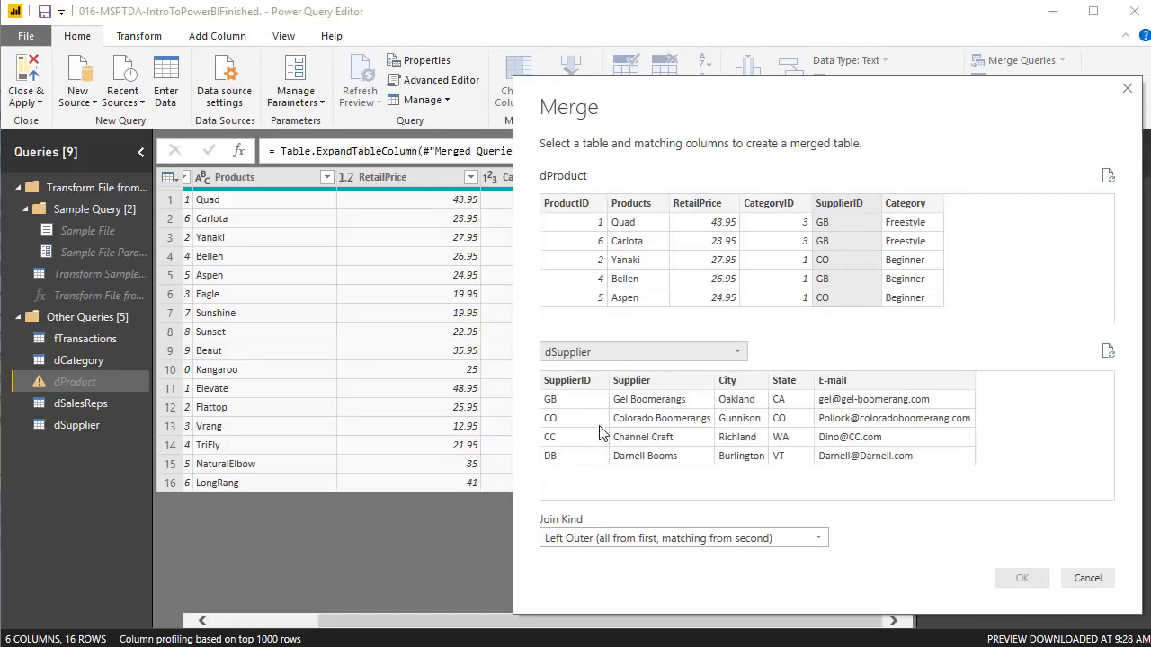
click(567, 380)
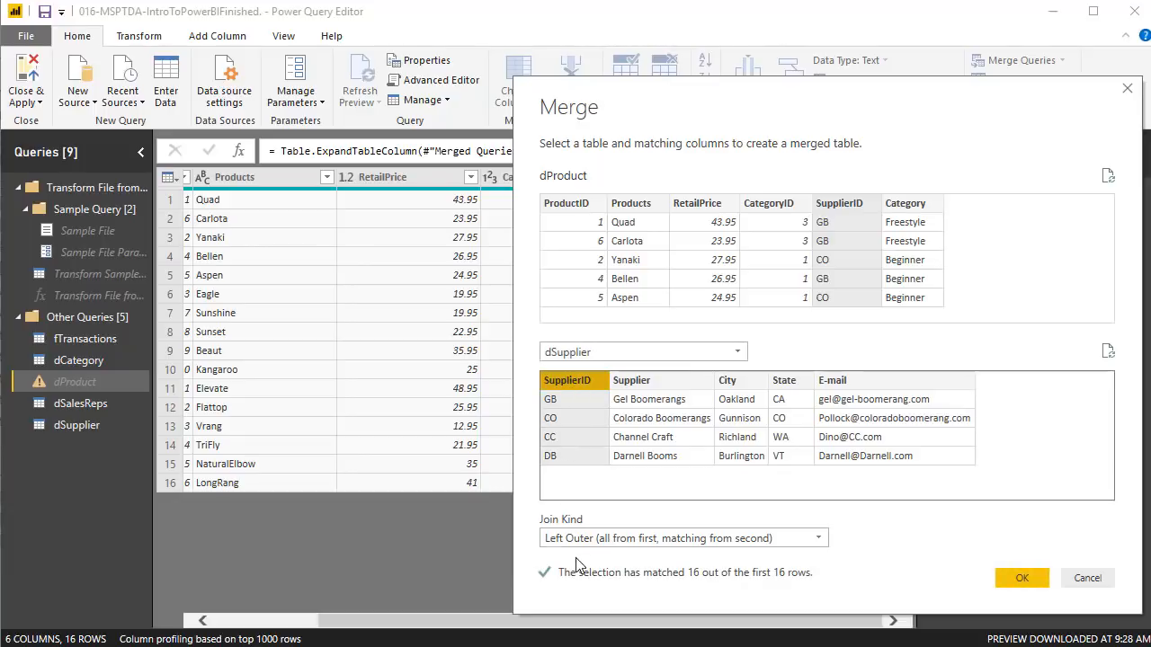
click(1033, 581)
Step: Expand the merged dSupplier column to only the Supplier field, without the original column name as prefix
click(901, 176)
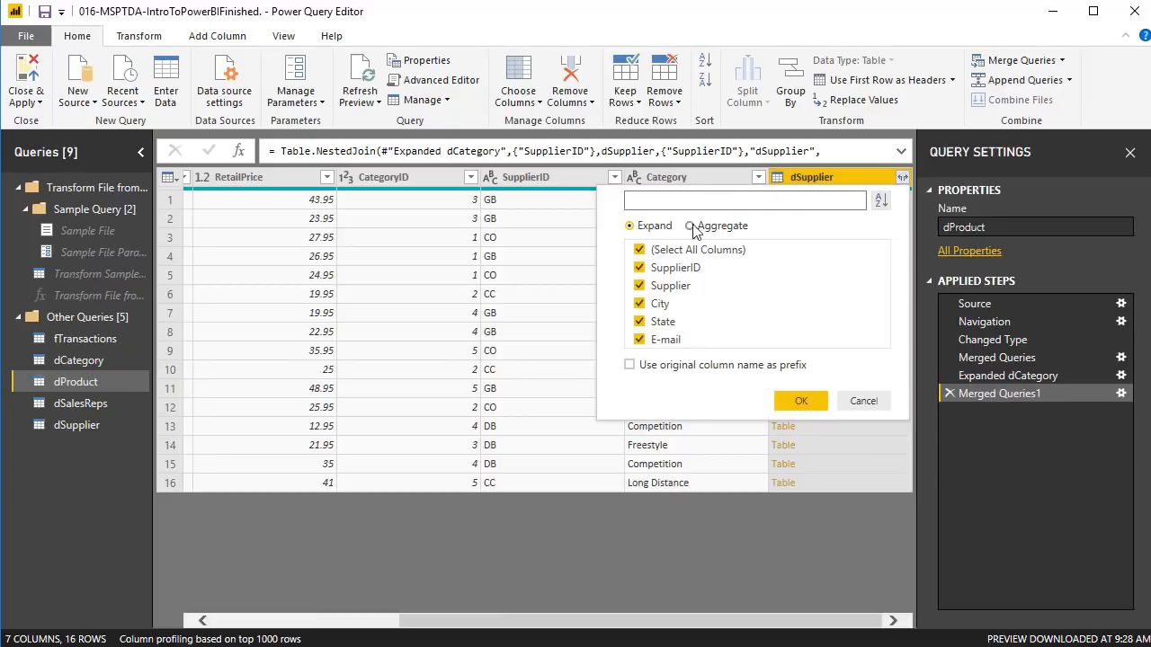
click(640, 249)
click(639, 286)
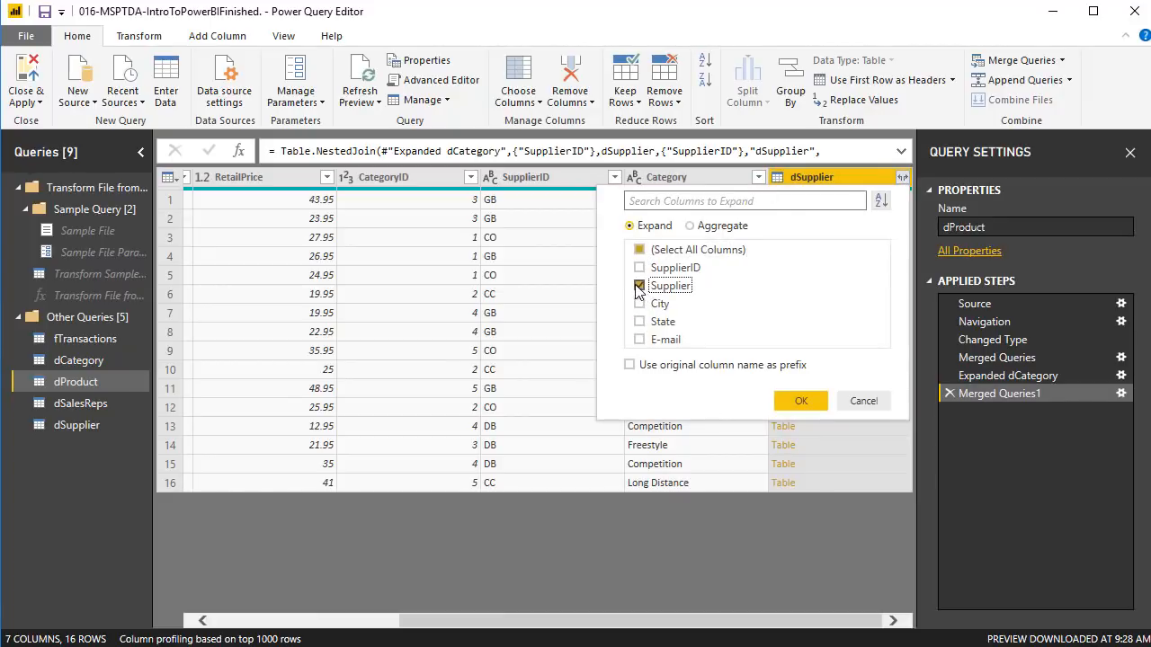
click(800, 401)
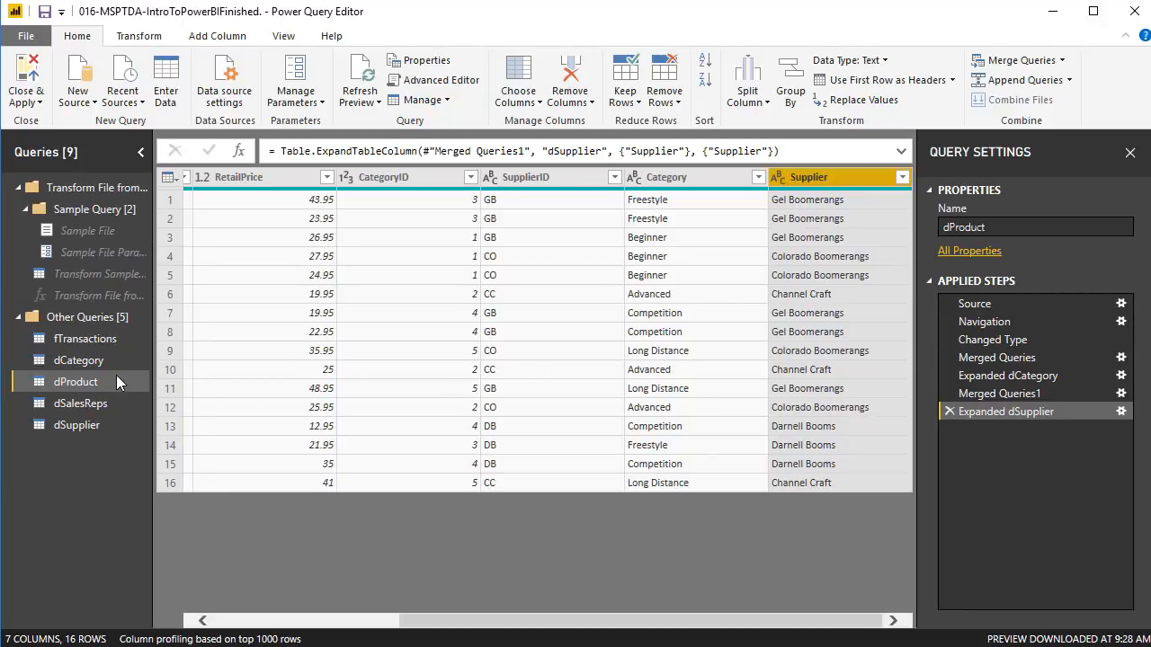
Step: Disable loading into the data model for the dCategory and dSupplier queries
click(87, 363)
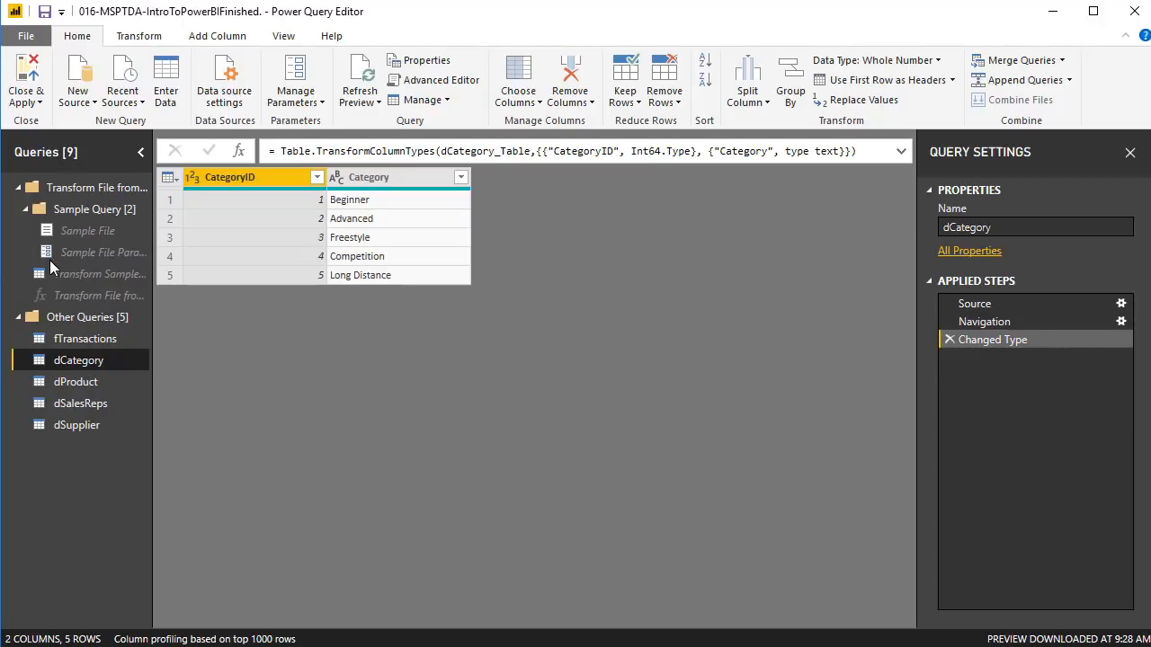
right_click(64, 363)
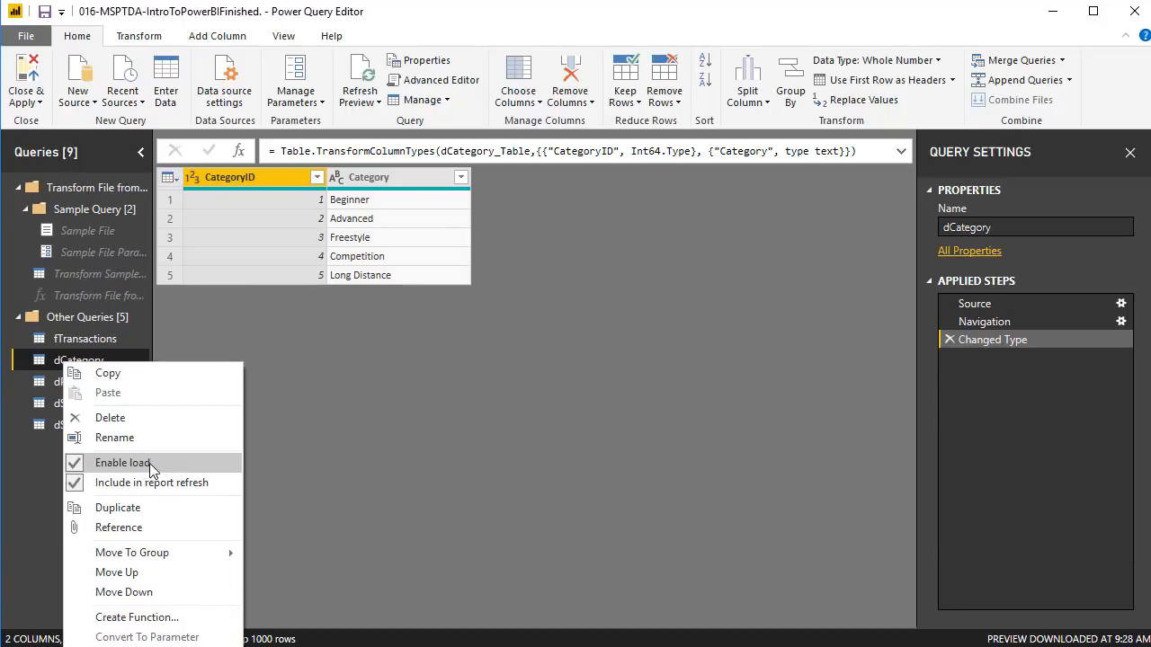
click(77, 464)
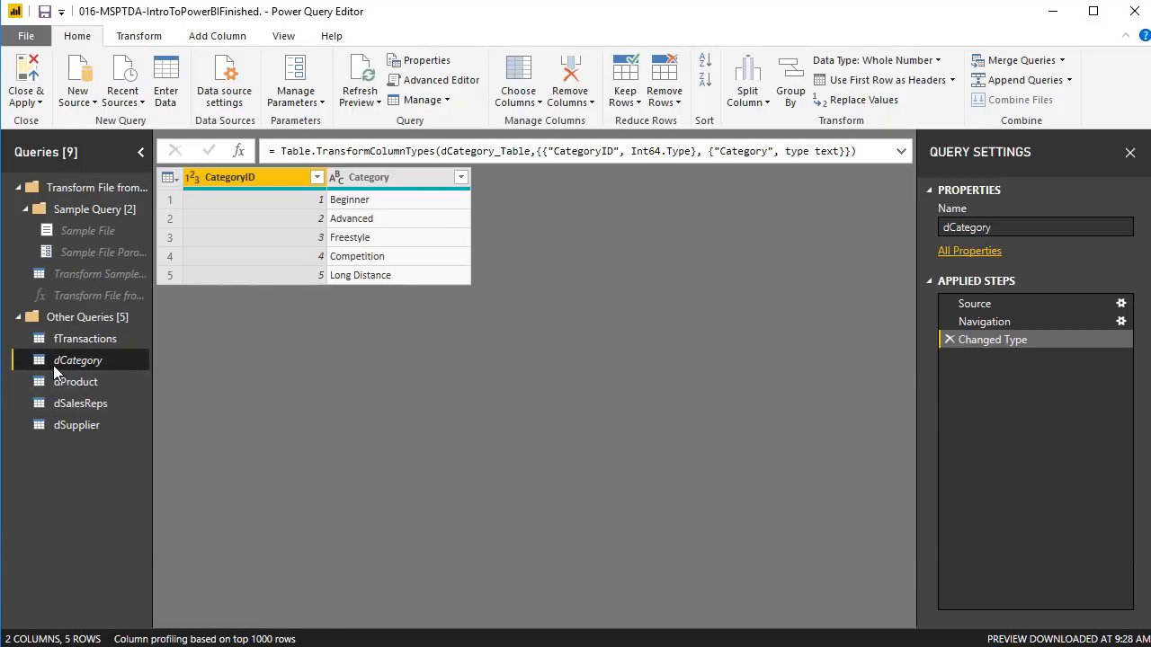
right_click(87, 433)
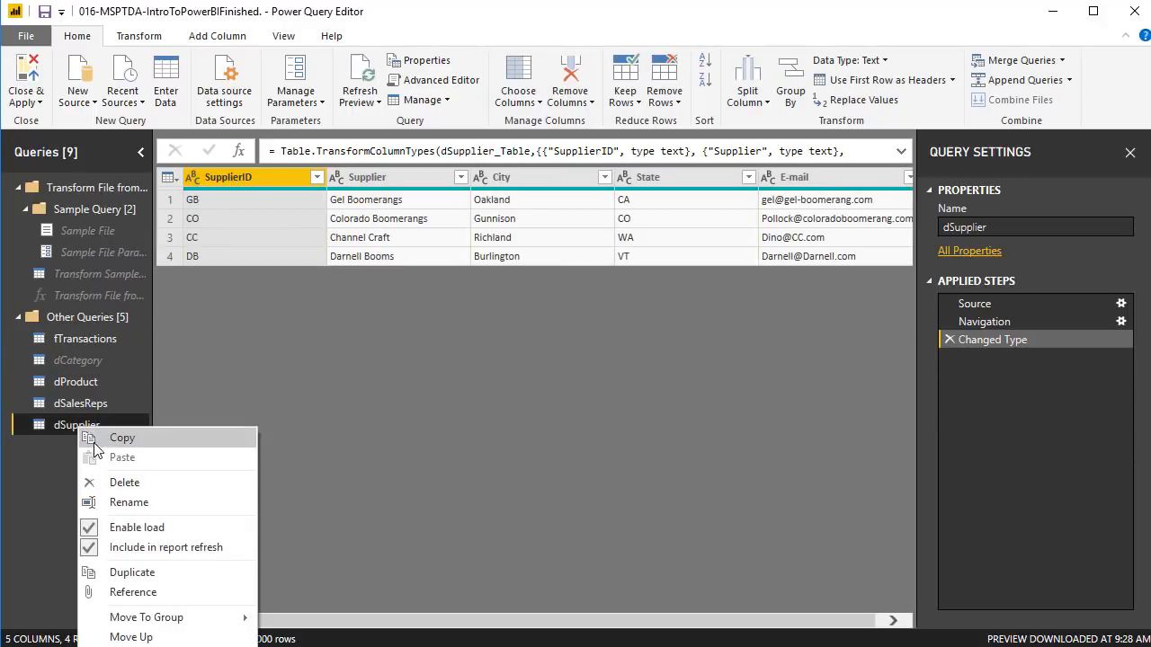
click(127, 527)
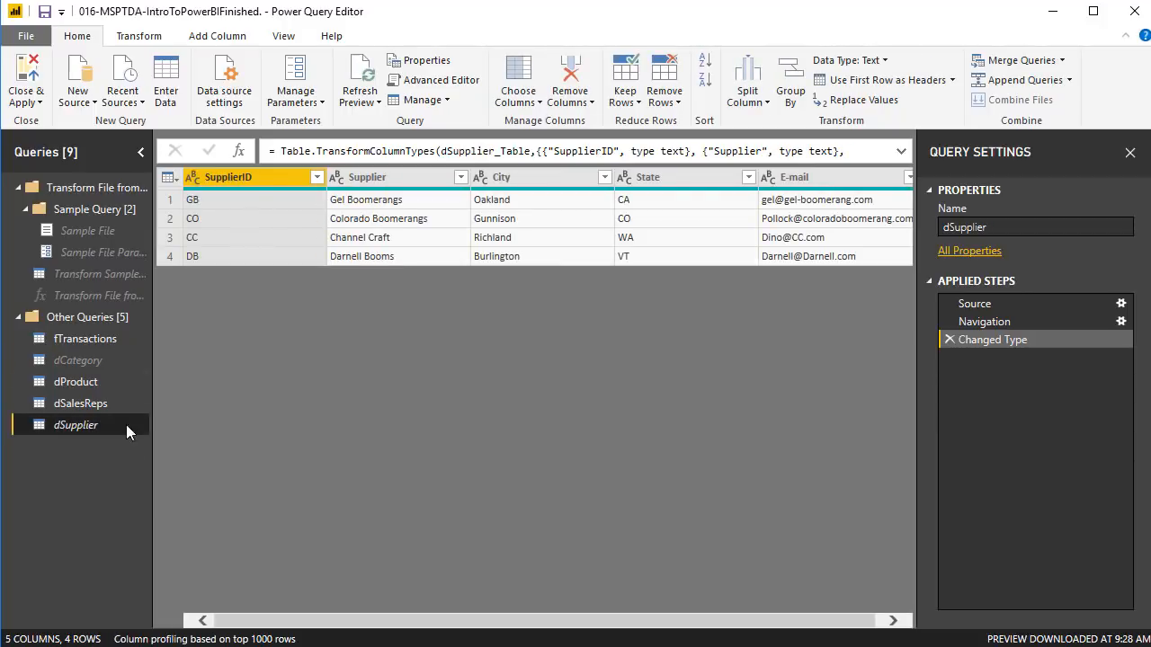
Step: Close the query editor applying all changes, and review the loaded dProduct and dSalesReps tables and their fields
click(31, 74)
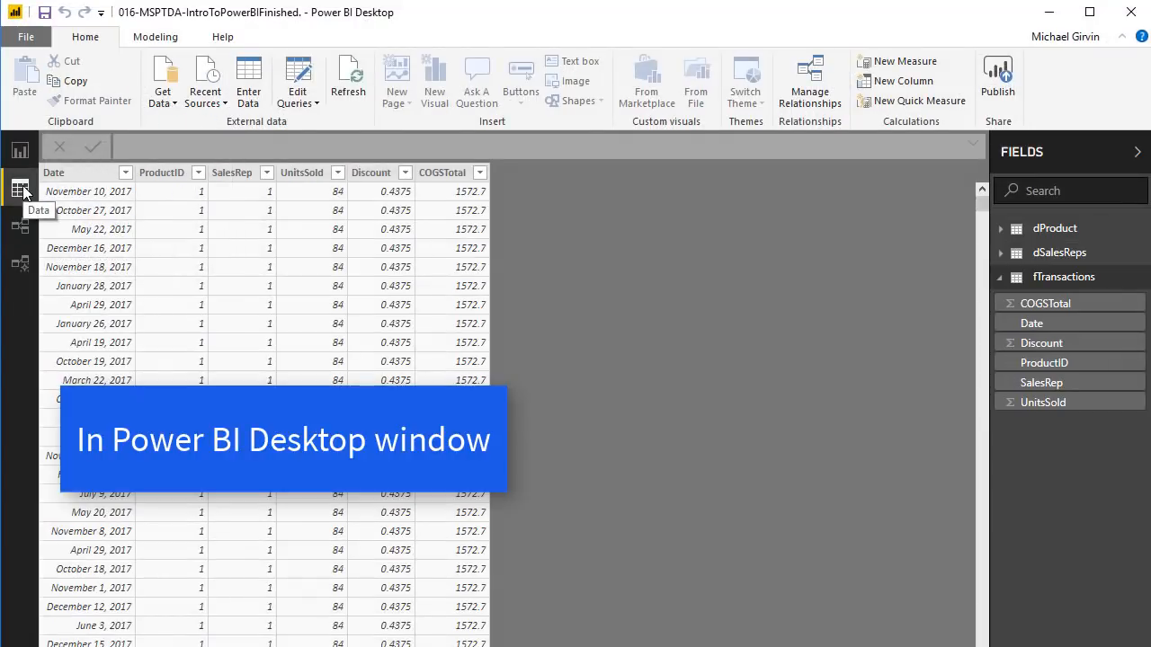
click(1005, 229)
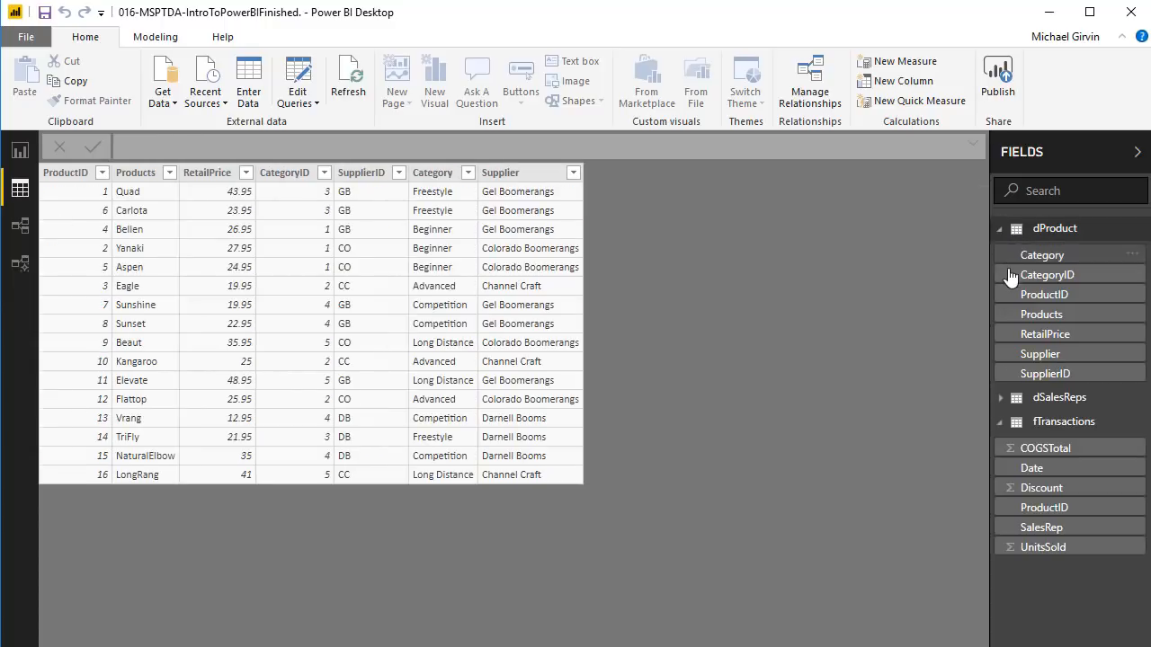
click(1004, 397)
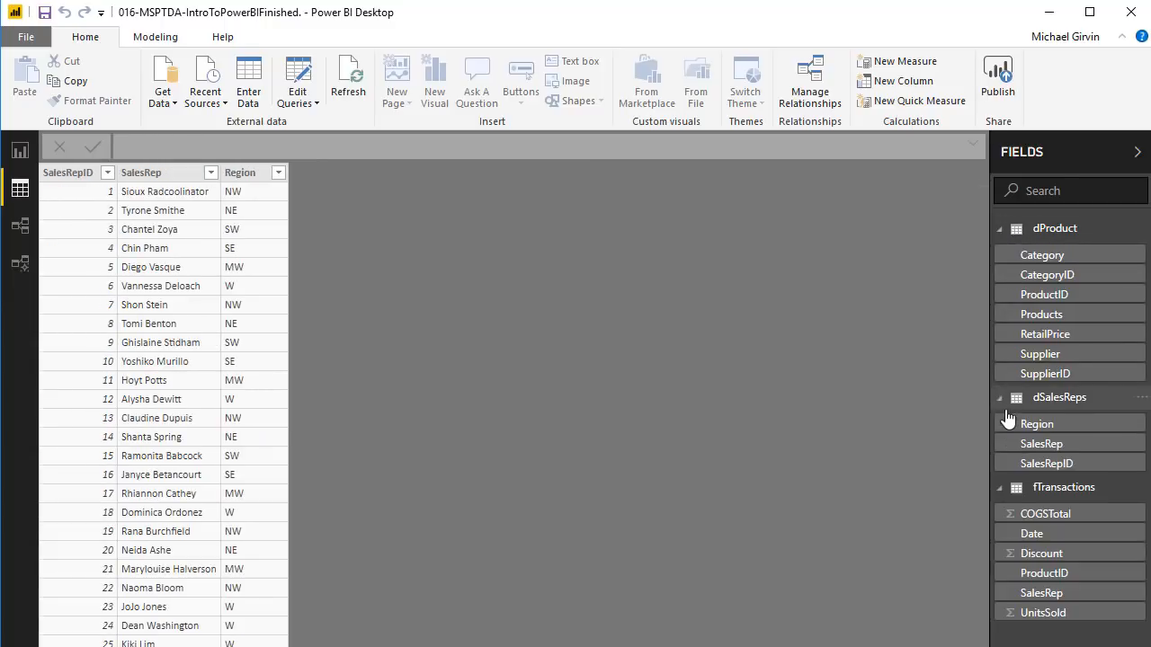
click(1017, 228)
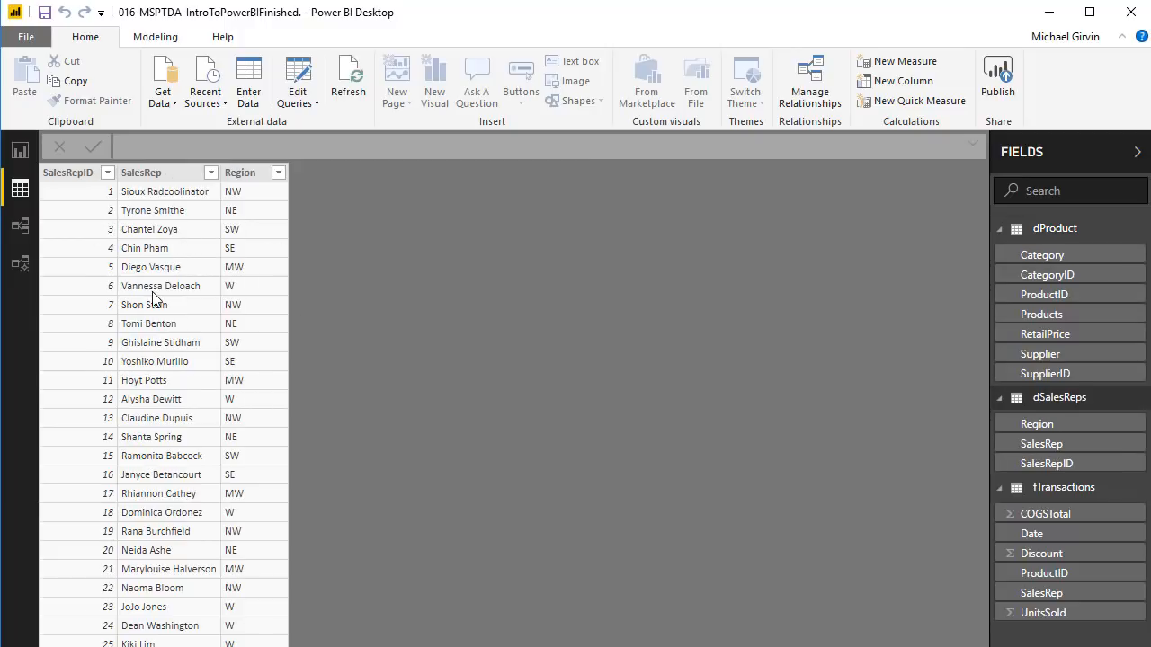
Step: In the relationships diagram, arrange fTransactions beside the two dimension tables, with dProduct above dSalesReps
click(27, 229)
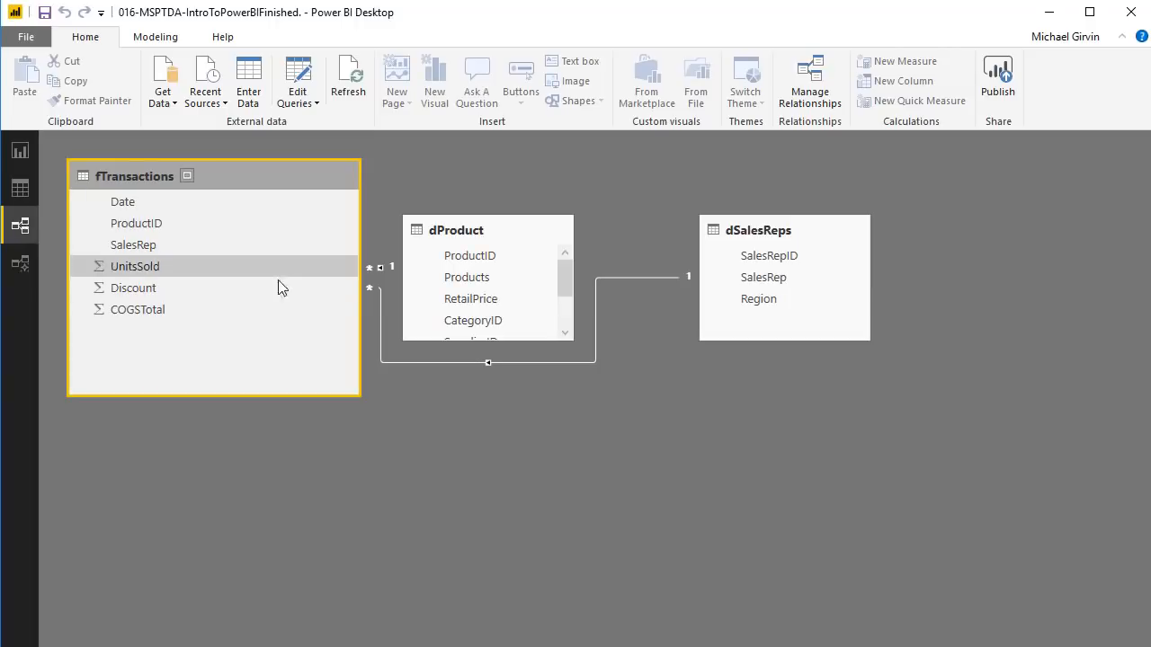
drag(448, 232, 495, 190)
drag(259, 179, 285, 230)
drag(758, 232, 502, 385)
click(413, 352)
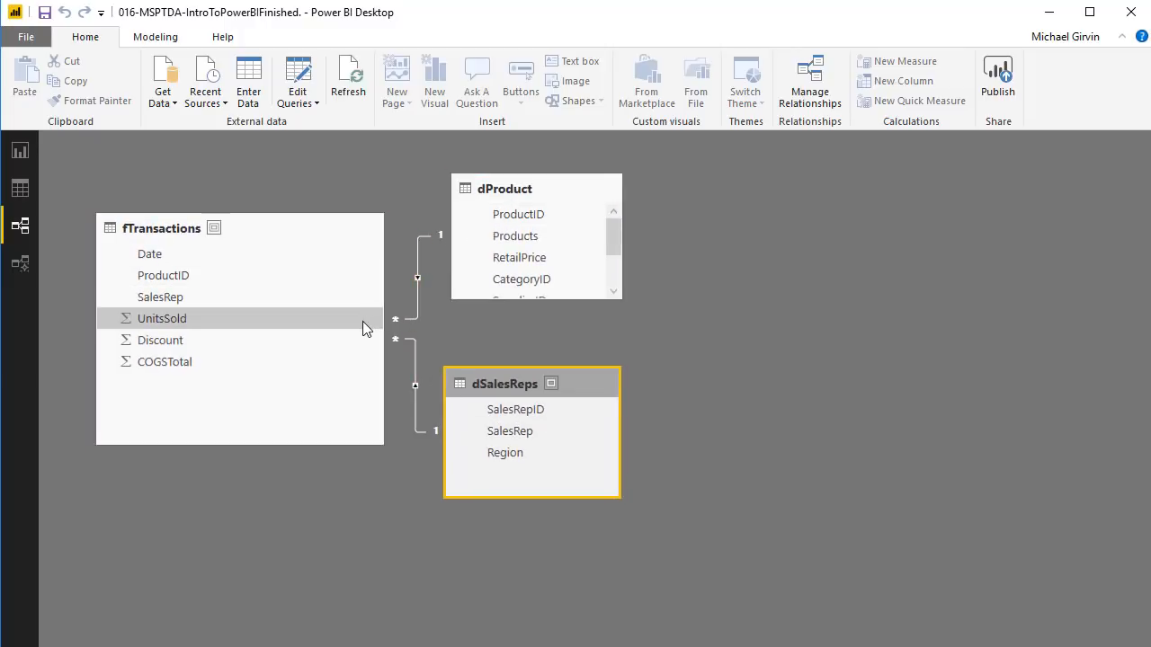
Step: In the newer modeling diagram with table properties, move dProduct closer beneath dSalesReps, and select the dSalesReps table
click(20, 269)
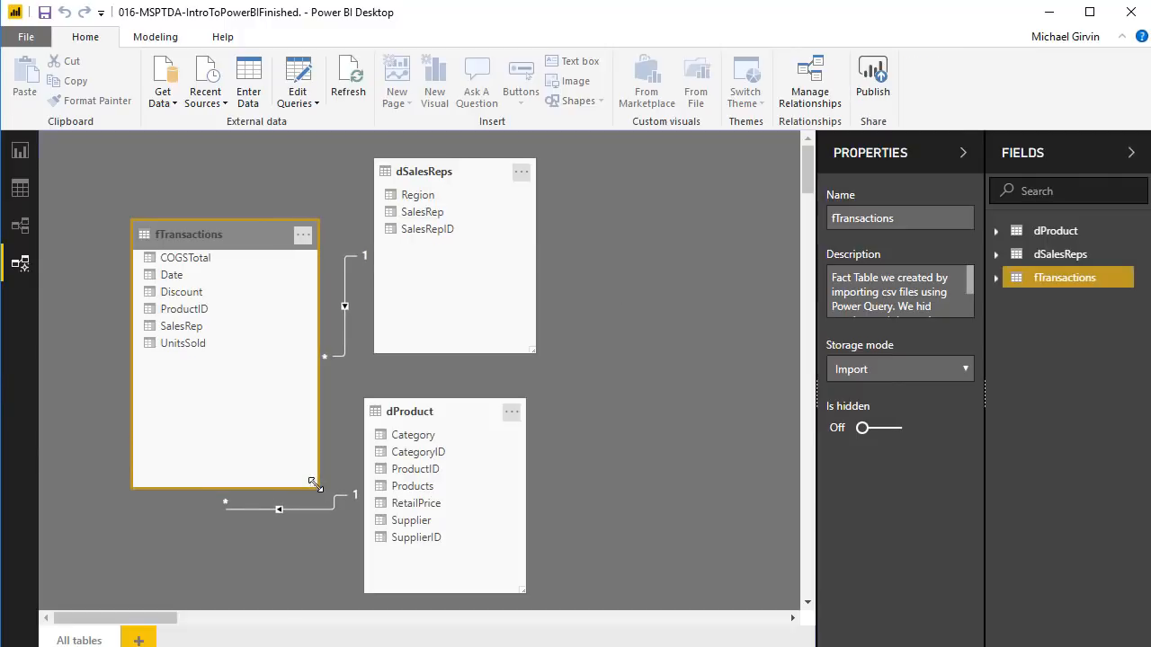
drag(446, 408, 462, 390)
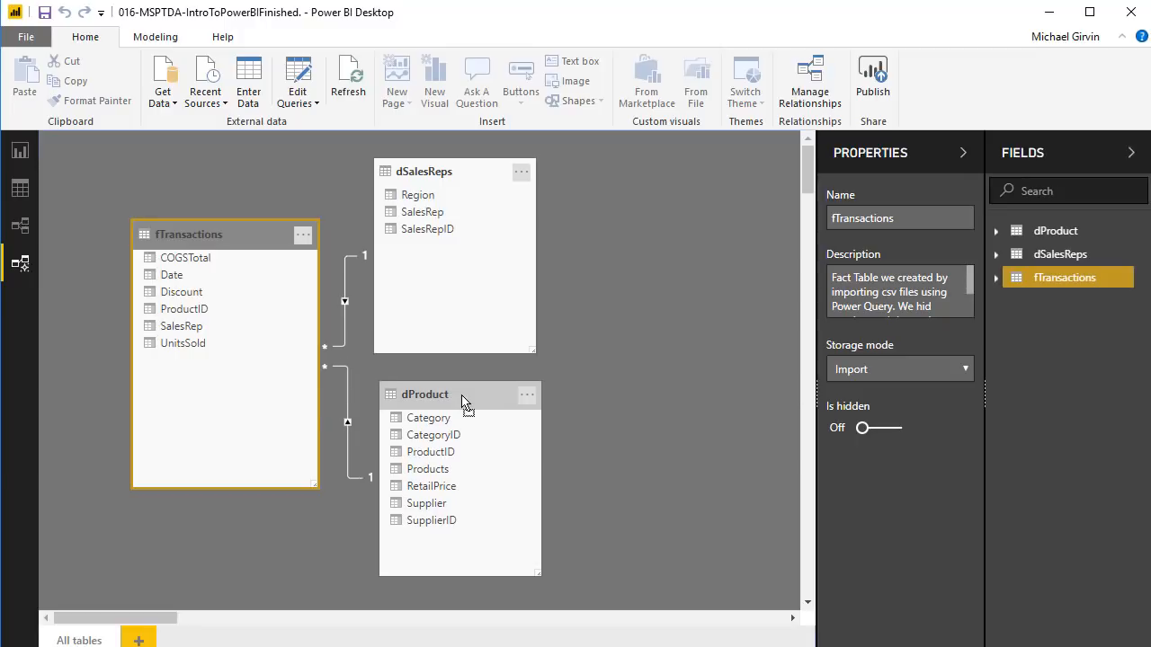
click(447, 177)
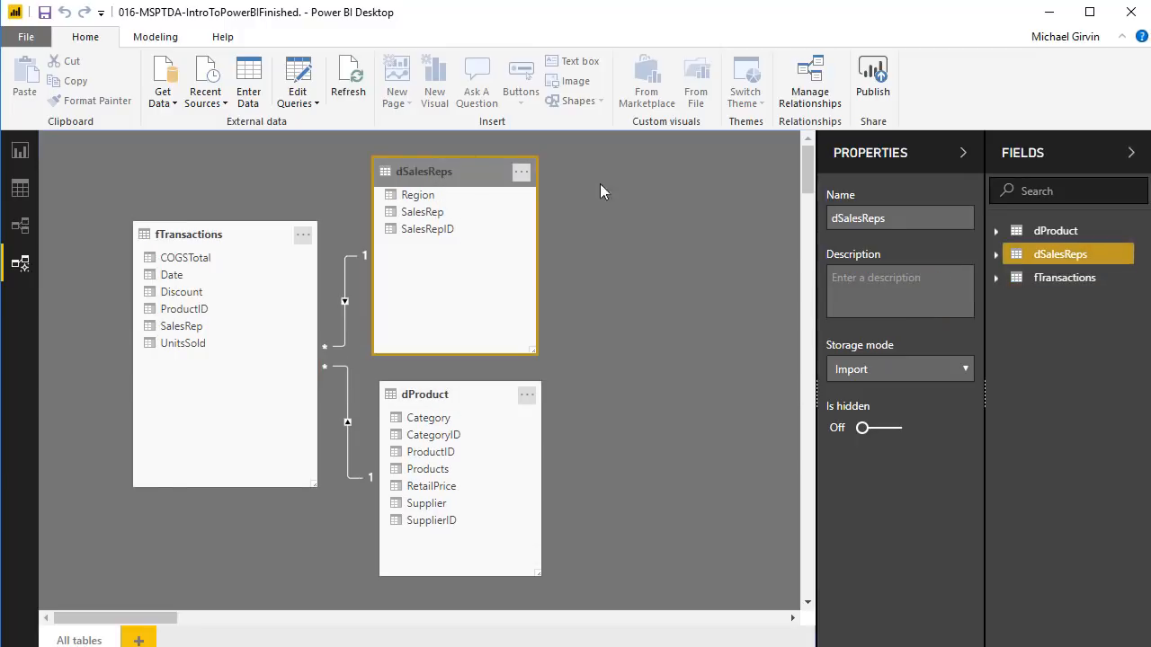
Step: Set the dProduct table's description to "Product Dimension Table meregd with Snow Flake Cetgory and Supplier Tables."
click(458, 394)
click(879, 290)
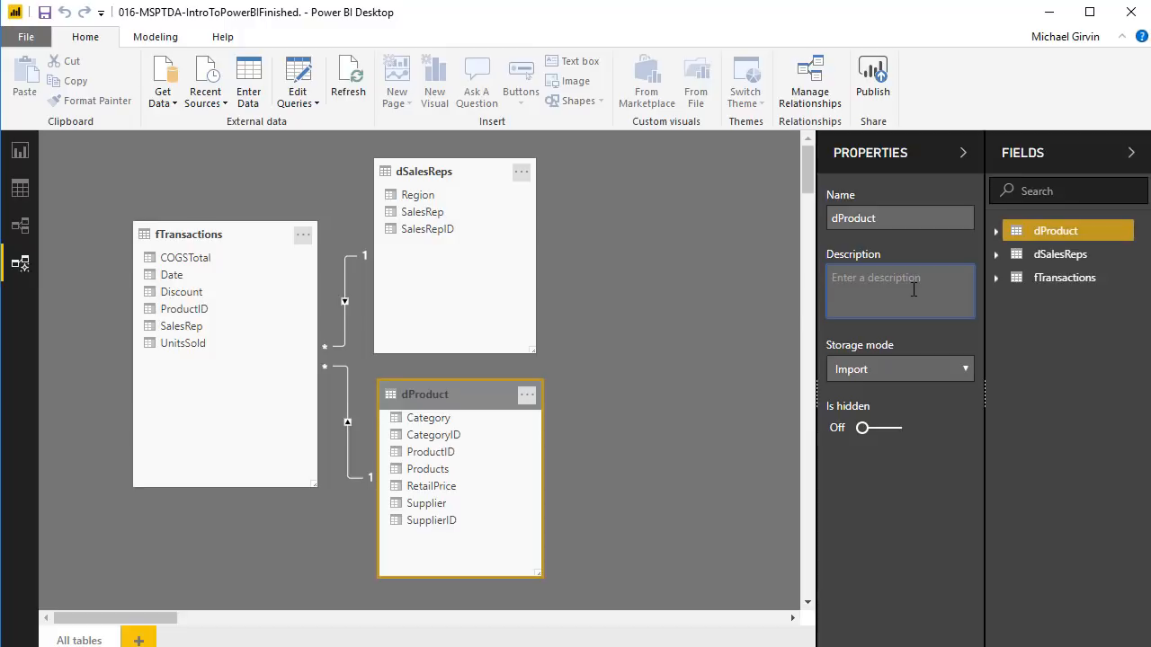
text(Product Dimension Table meregd with Snow Flake Cetgory and Supplier Tables.)
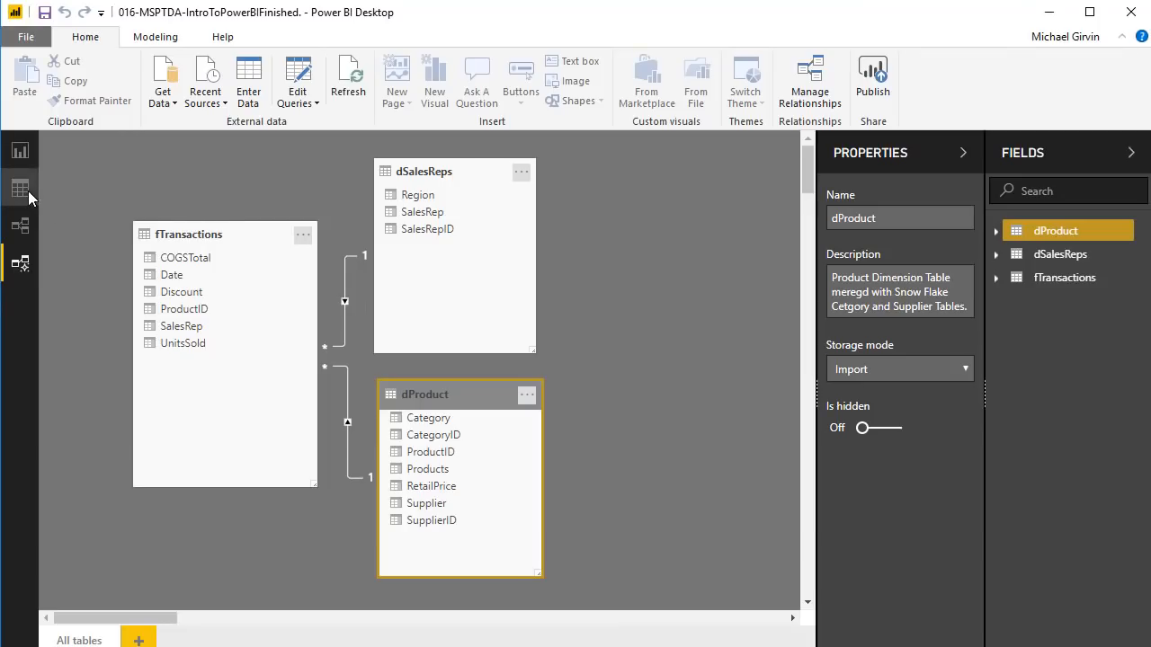
Step: In the data view, add a calculated table named dDate and begin its DAX formula with the CALENDAR function
click(28, 191)
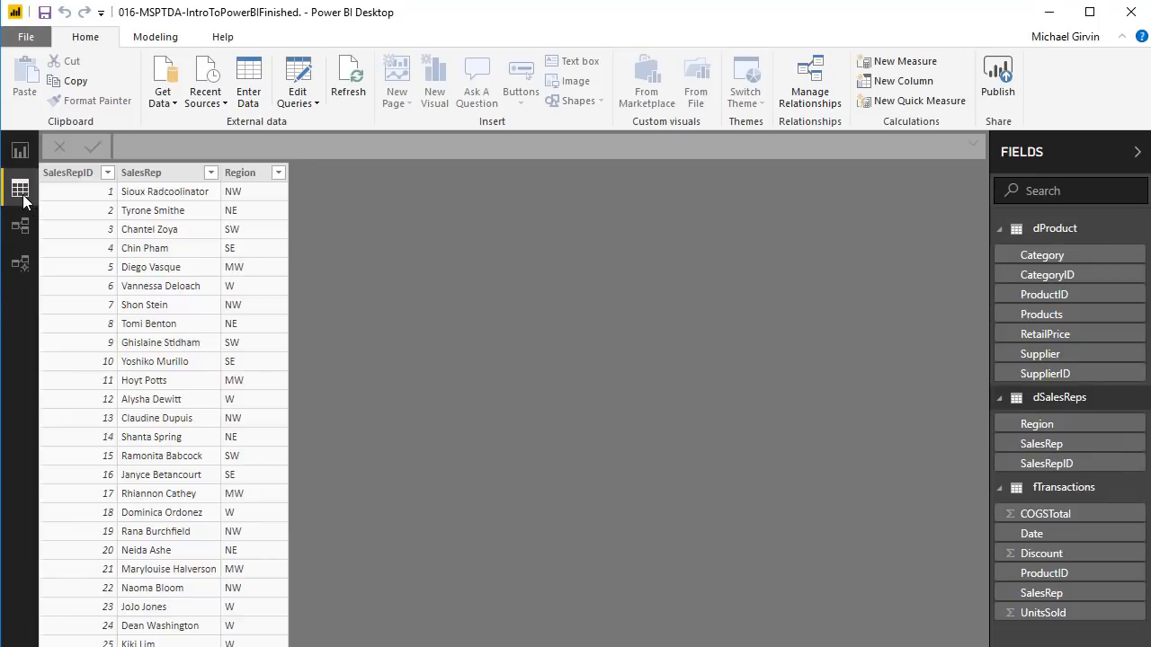
click(158, 38)
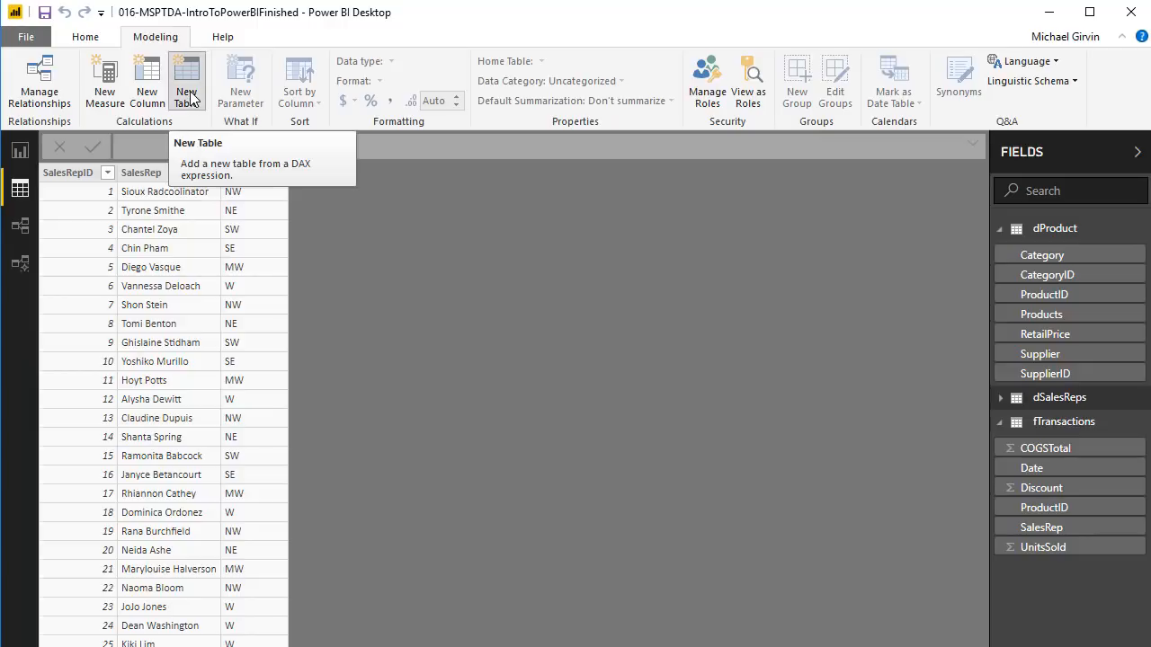
click(191, 100)
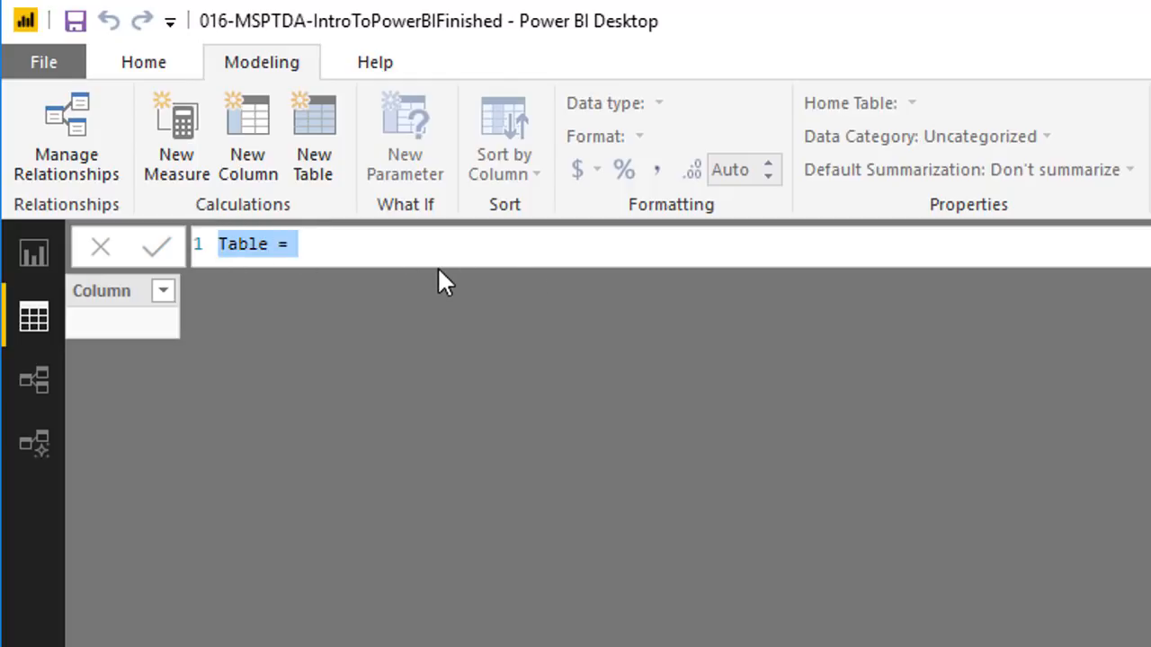
text(dDate =)
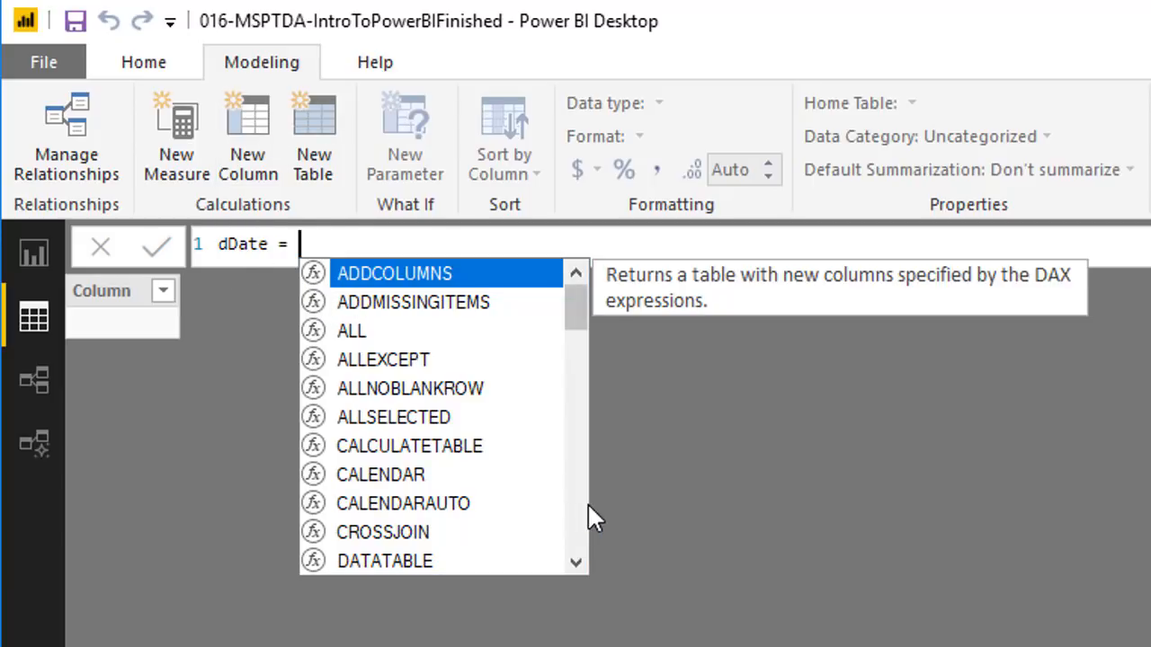
text(cal)
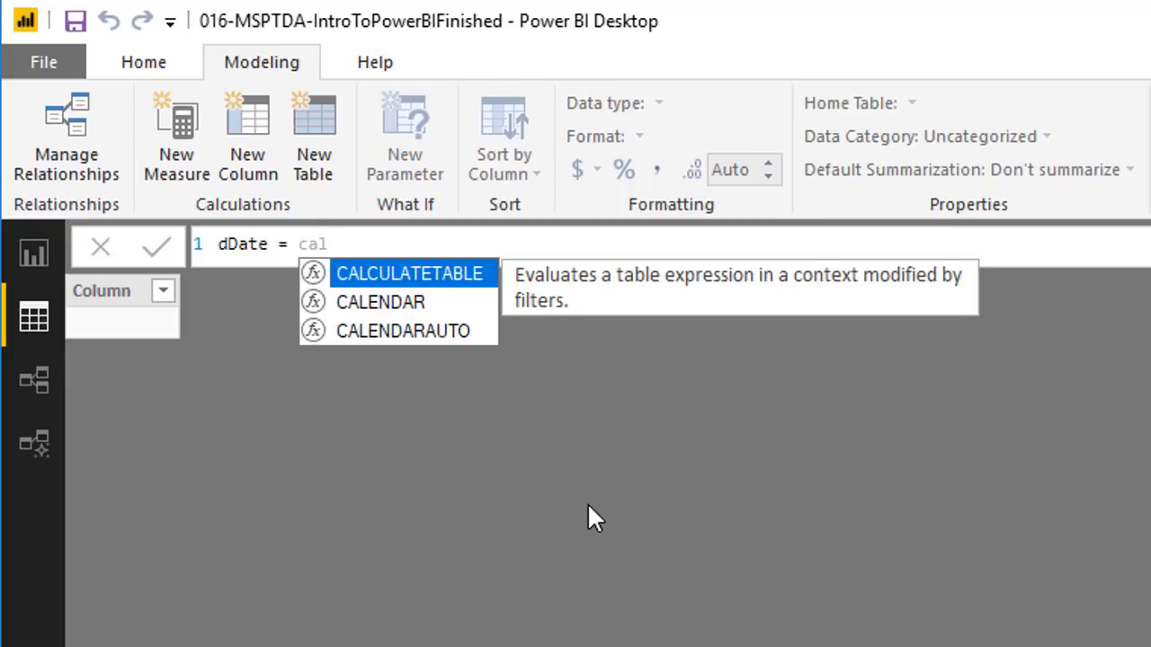
key(Down)
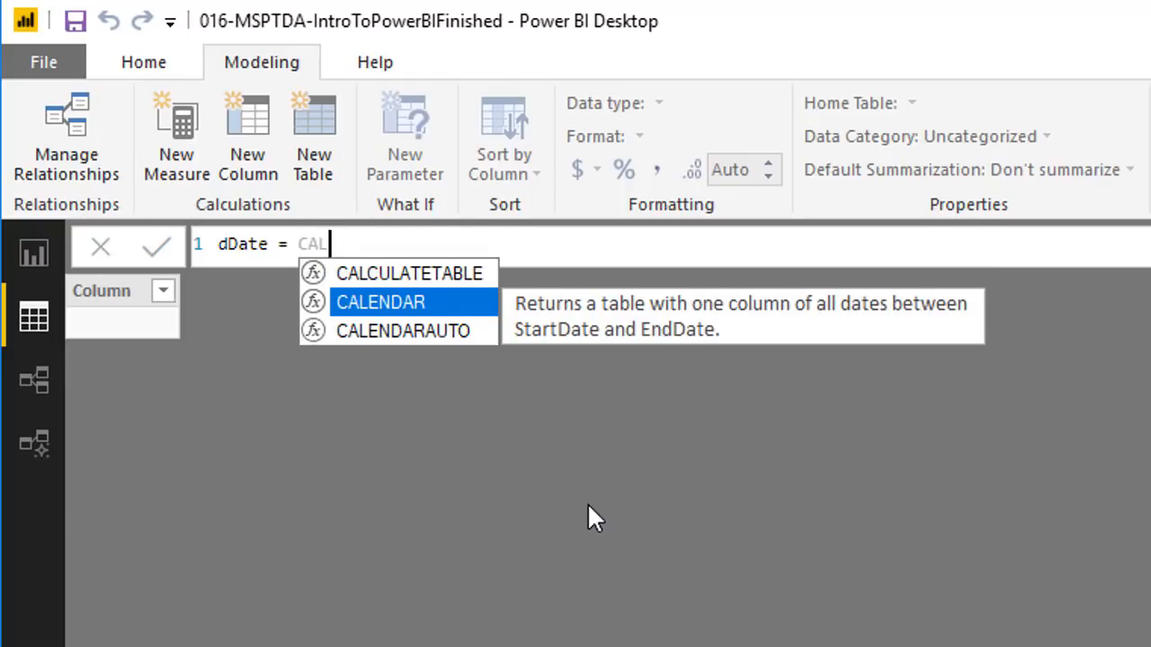
key(Tab)
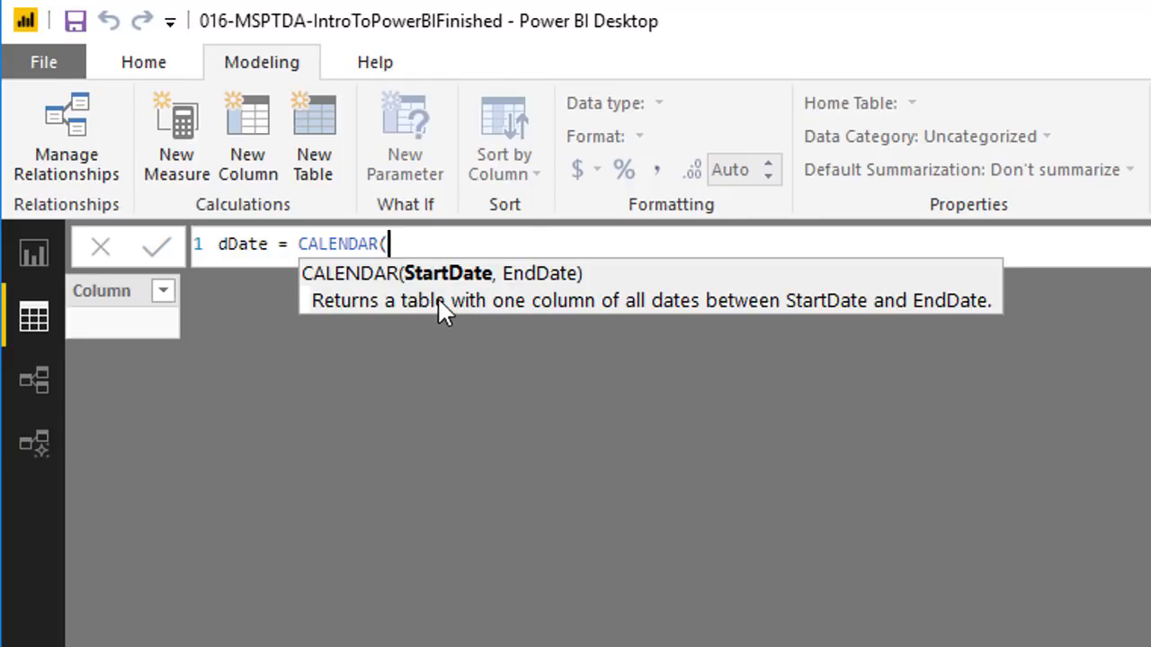
Step: Enter MIN(fTransactions[Date]) as the start date argument of CALENDAR
text(min()
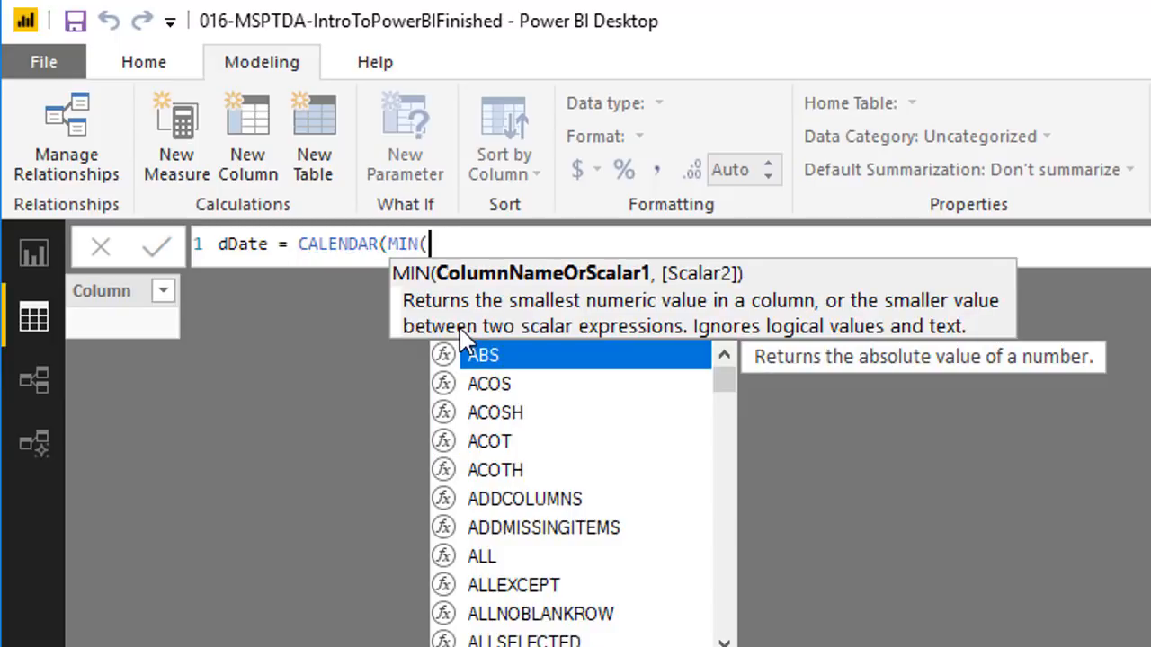
text(ft)
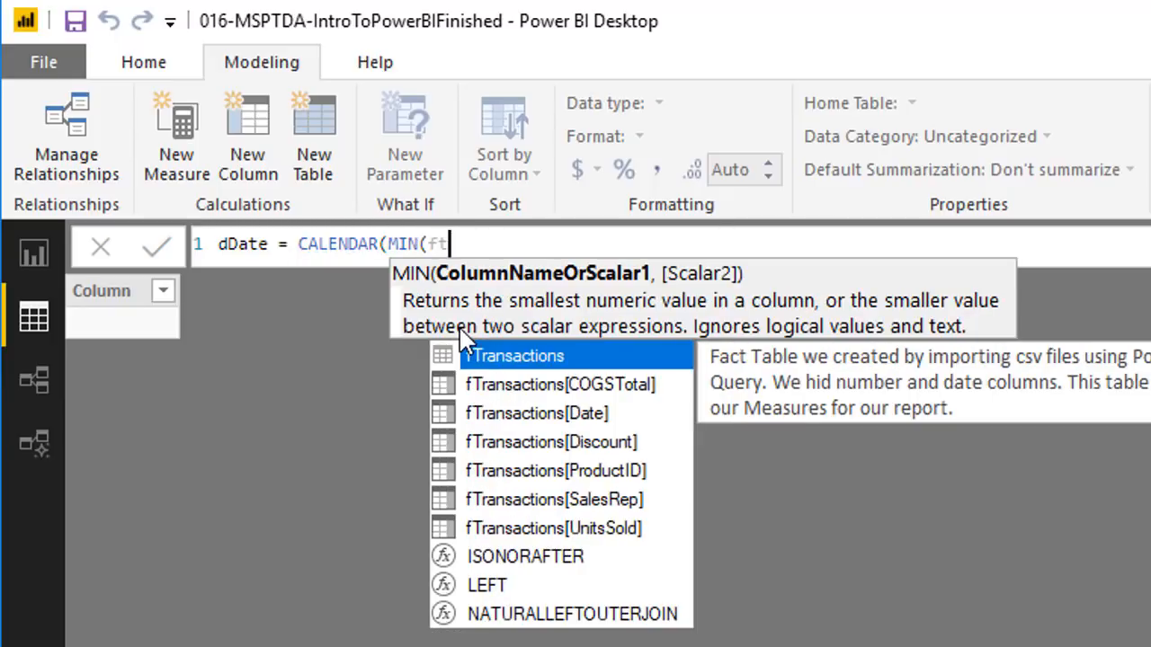
key(Down)
key(Down)
key(Tab)
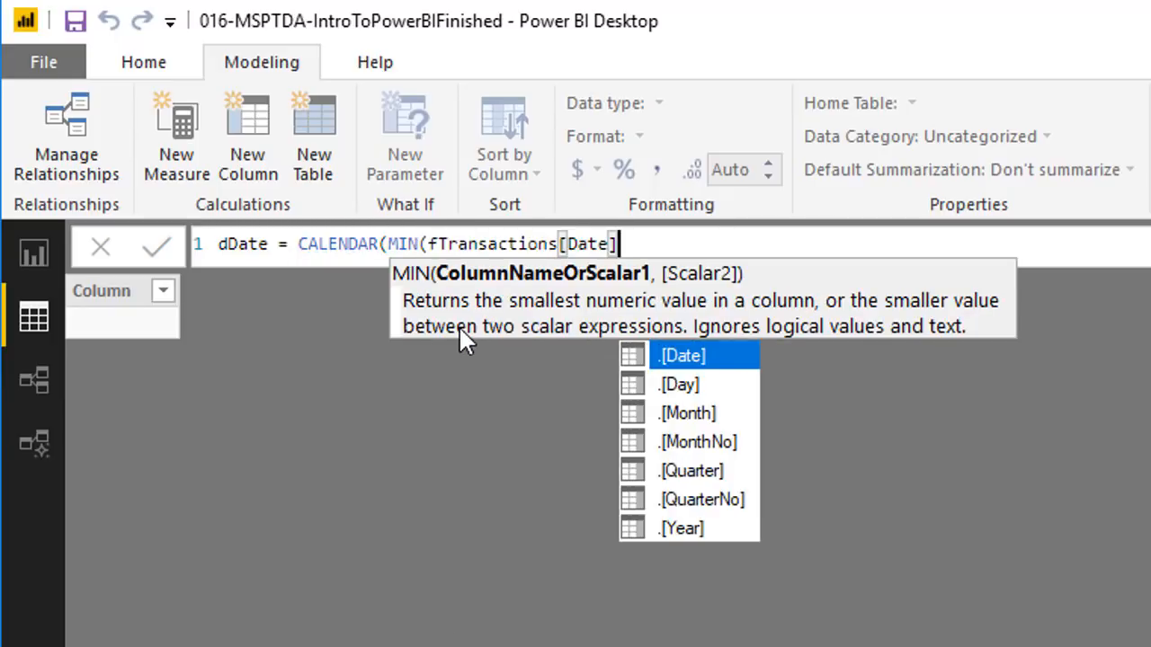
text())
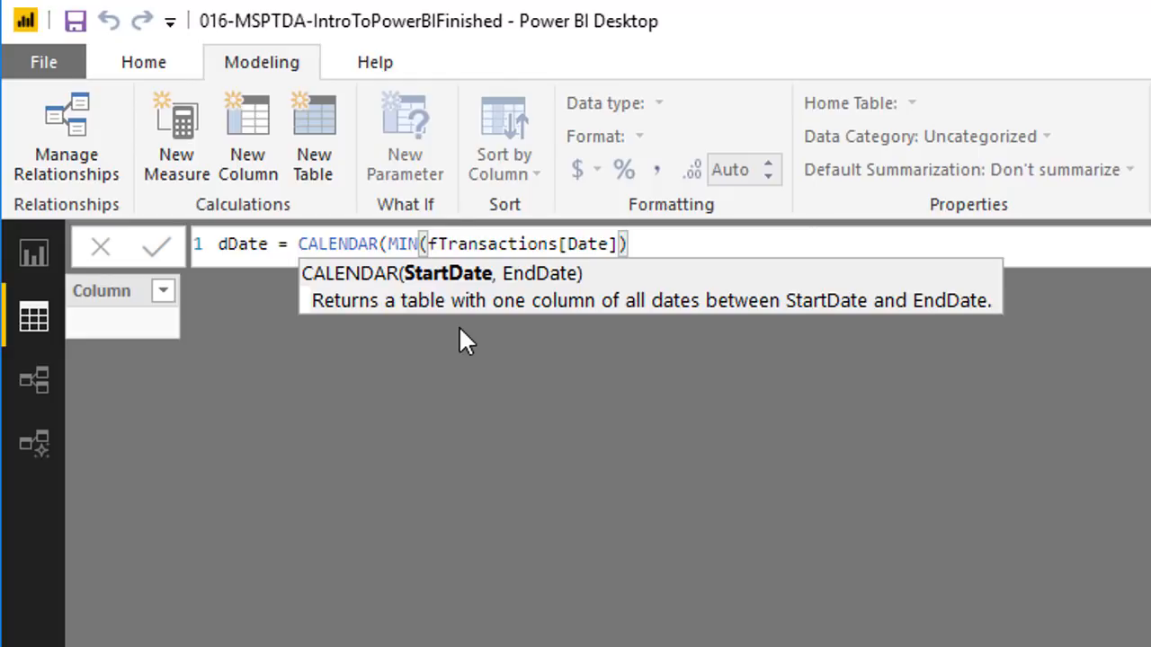
Step: Wrap the MIN expression in the YEAR function to extract the year of the earliest transaction date
click(390, 244)
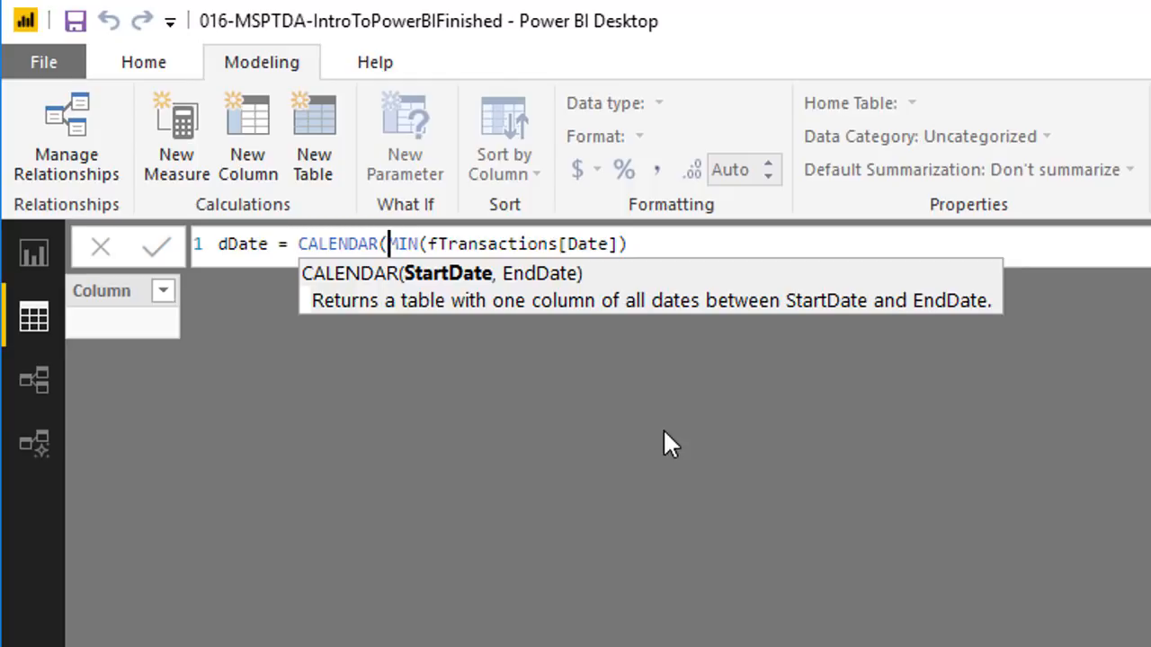
text(ye)
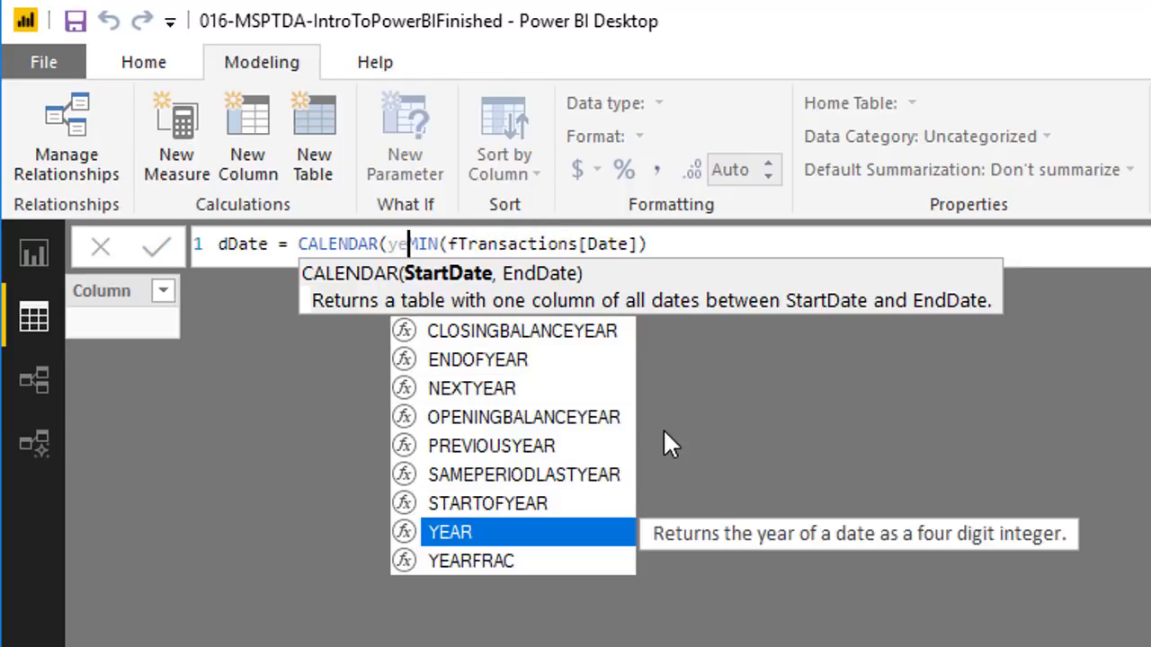
text(ar)
key(Tab)
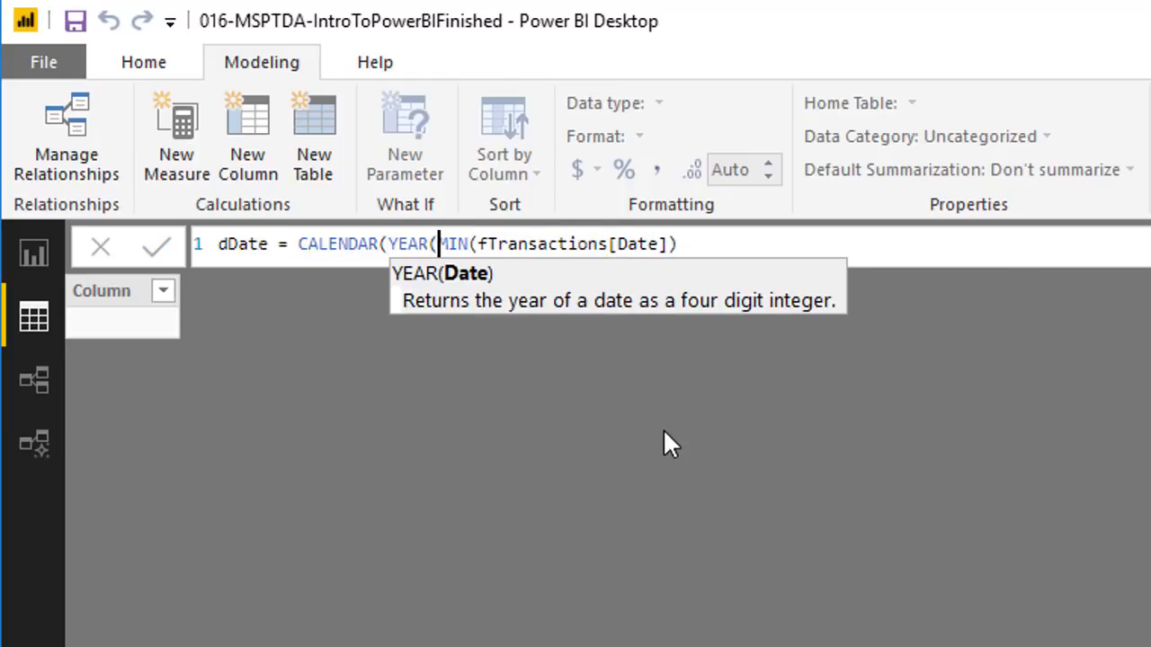
click(729, 246)
text())
Step: Enclose the start year in a DATE function with month 1 and day 1
click(389, 243)
text(date)
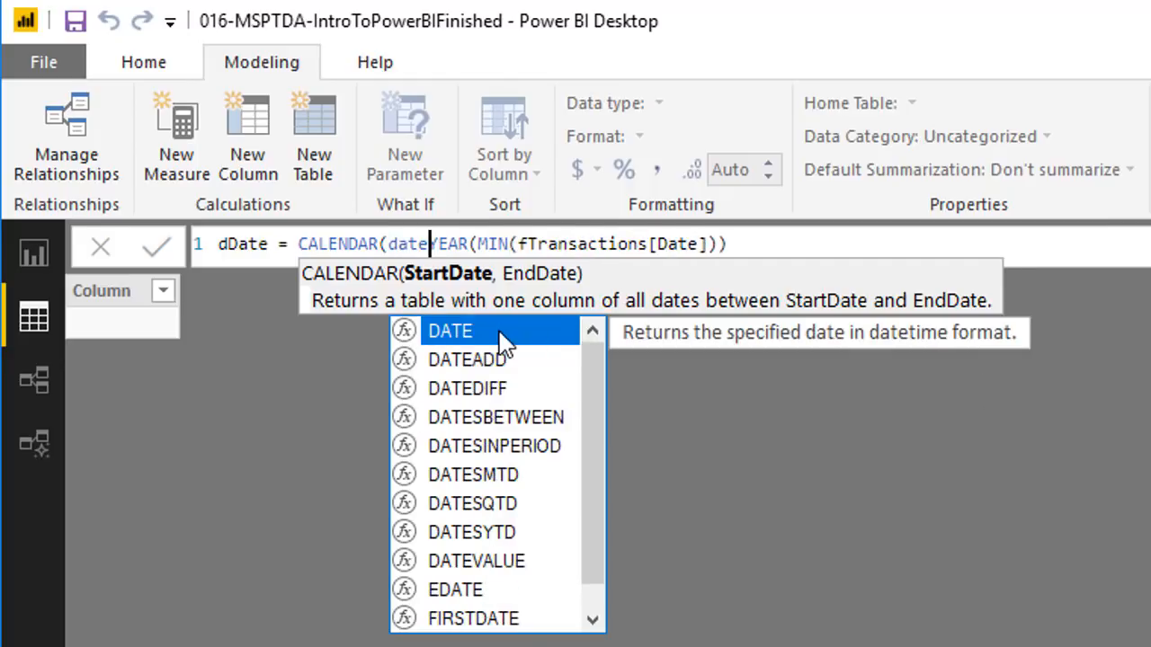
key(Tab)
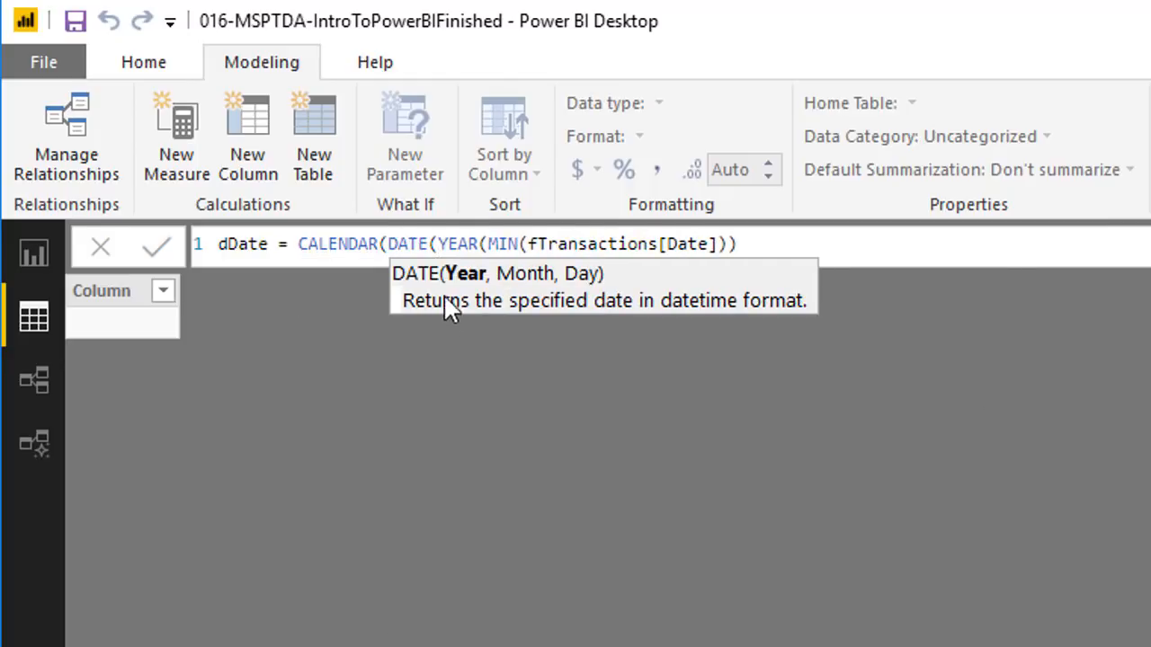
click(750, 243)
text(,1,1)
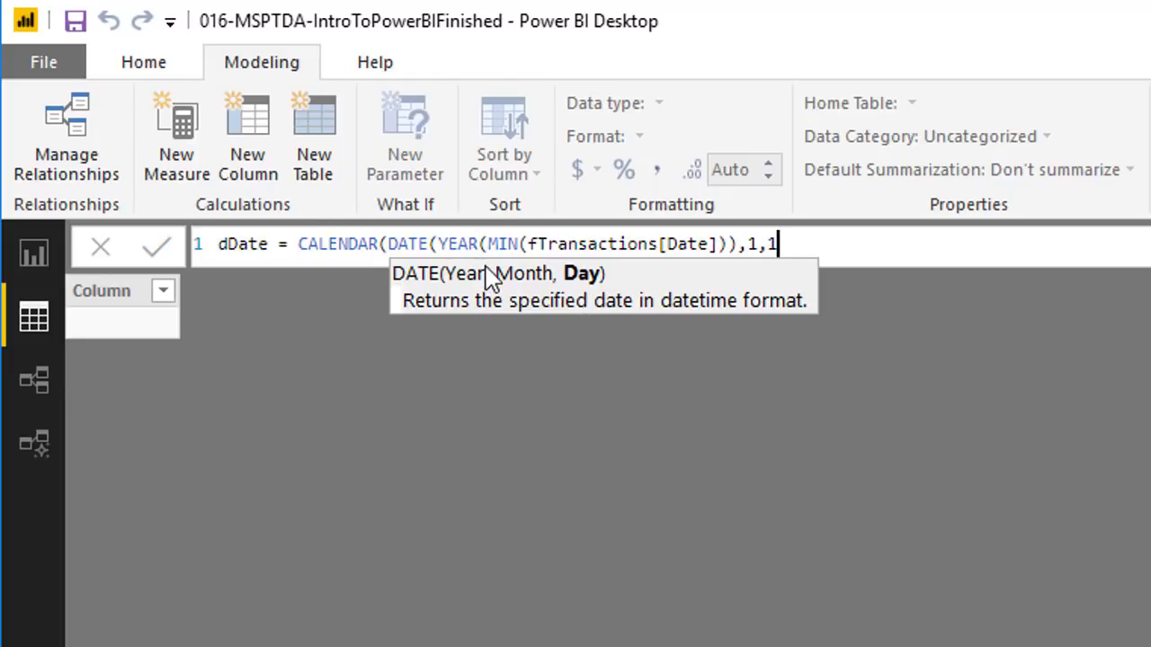
text())
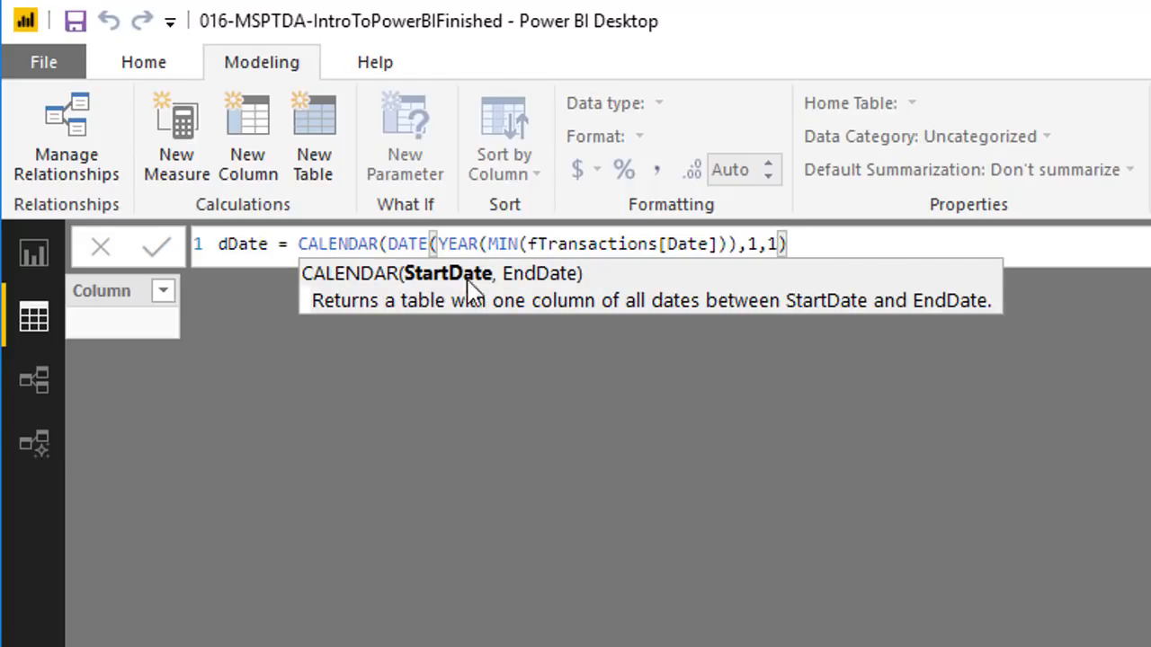
Step: Add MAX(fTransactions[Date]) as the end date argument of CALENDAR
text(,)
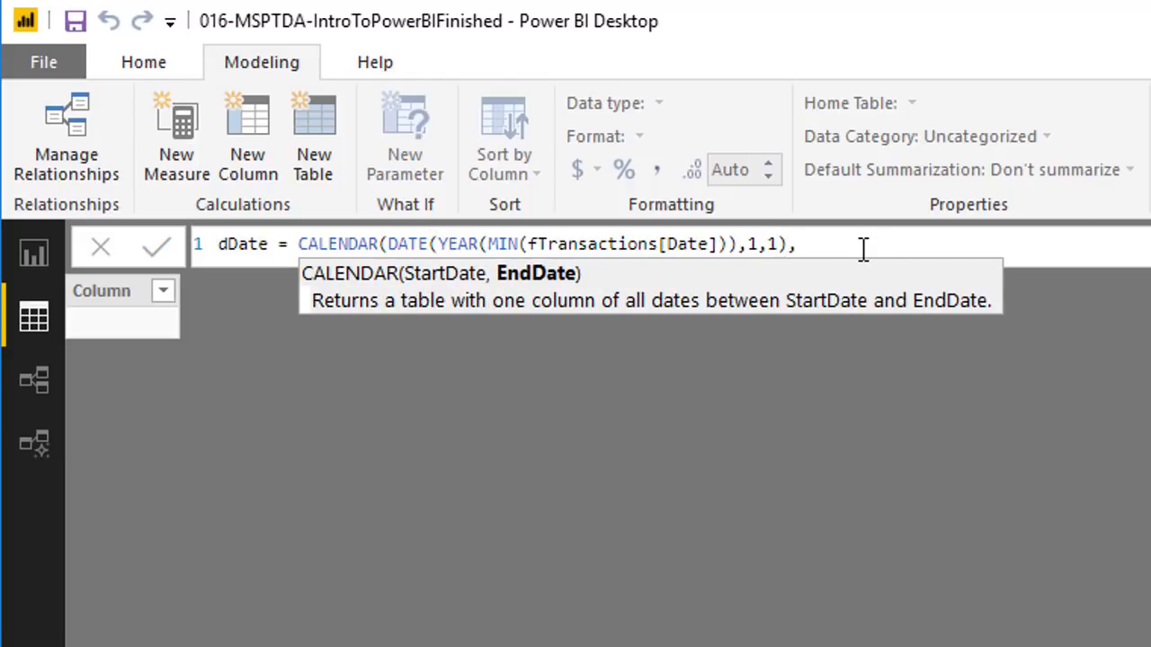
text(max()
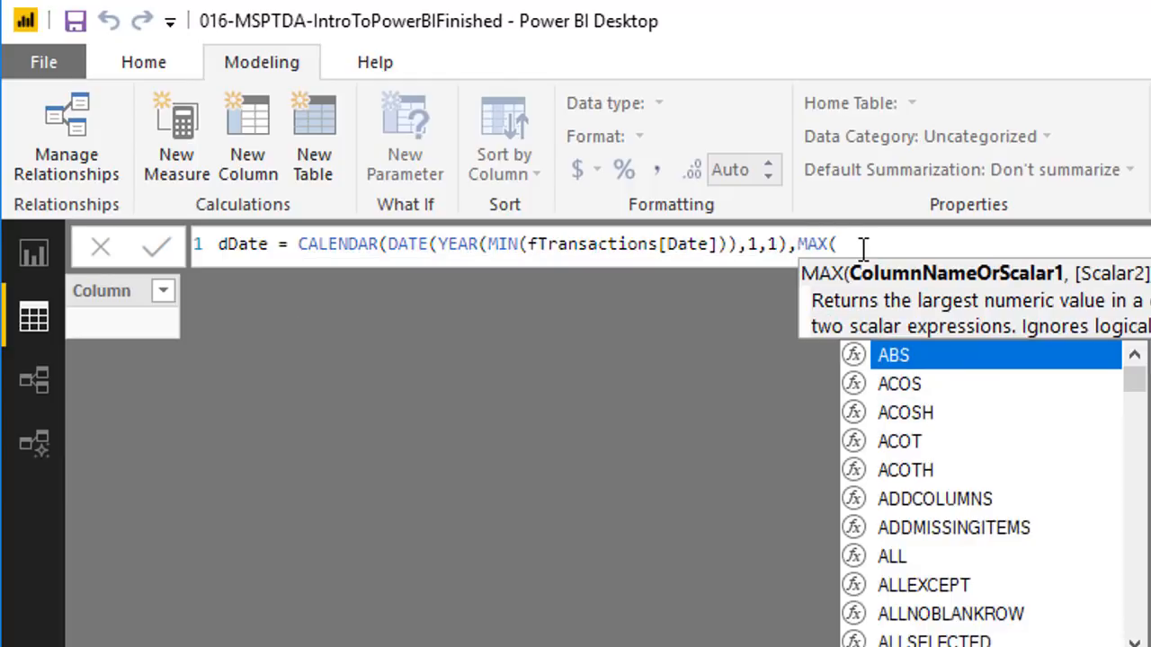
text(ft)
key(Down)
key(Down)
key(Tab)
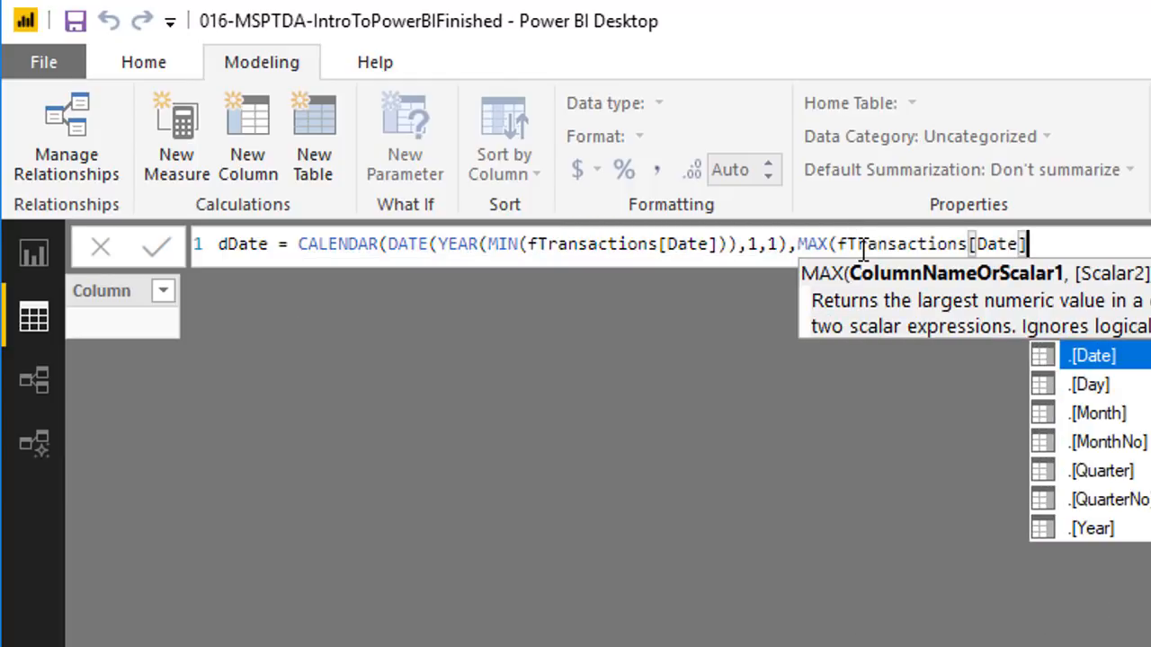
text())
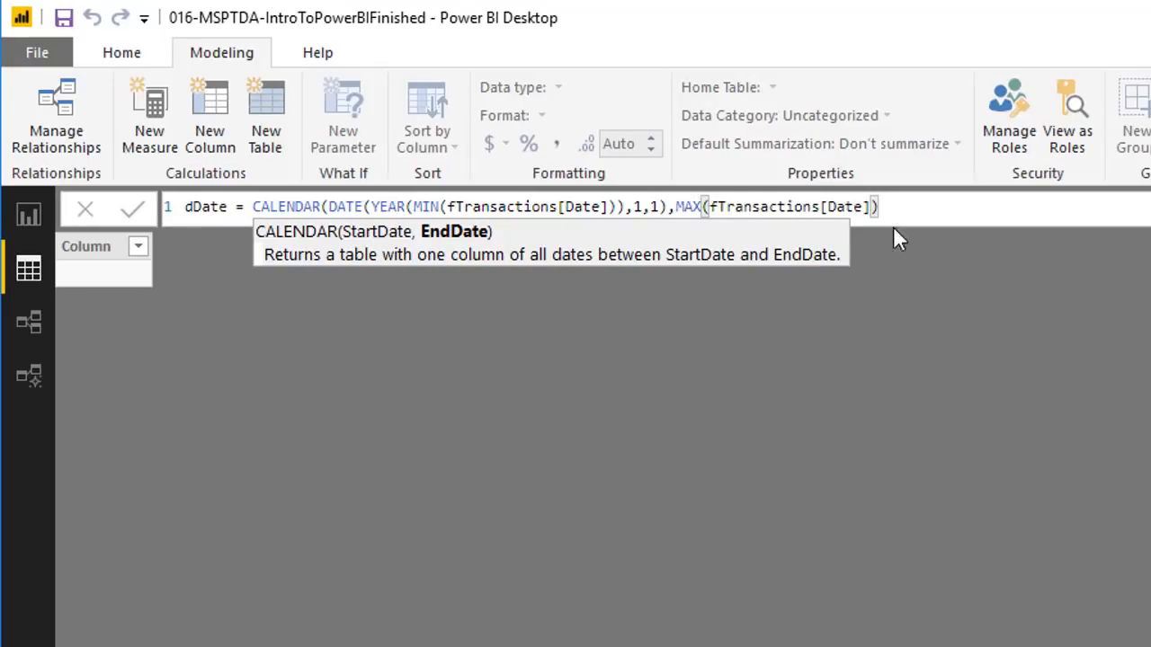
Step: Wrap the MAX expression in the YEAR function to extract the year of the latest transaction date
click(677, 207)
text(year)
key(Tab)
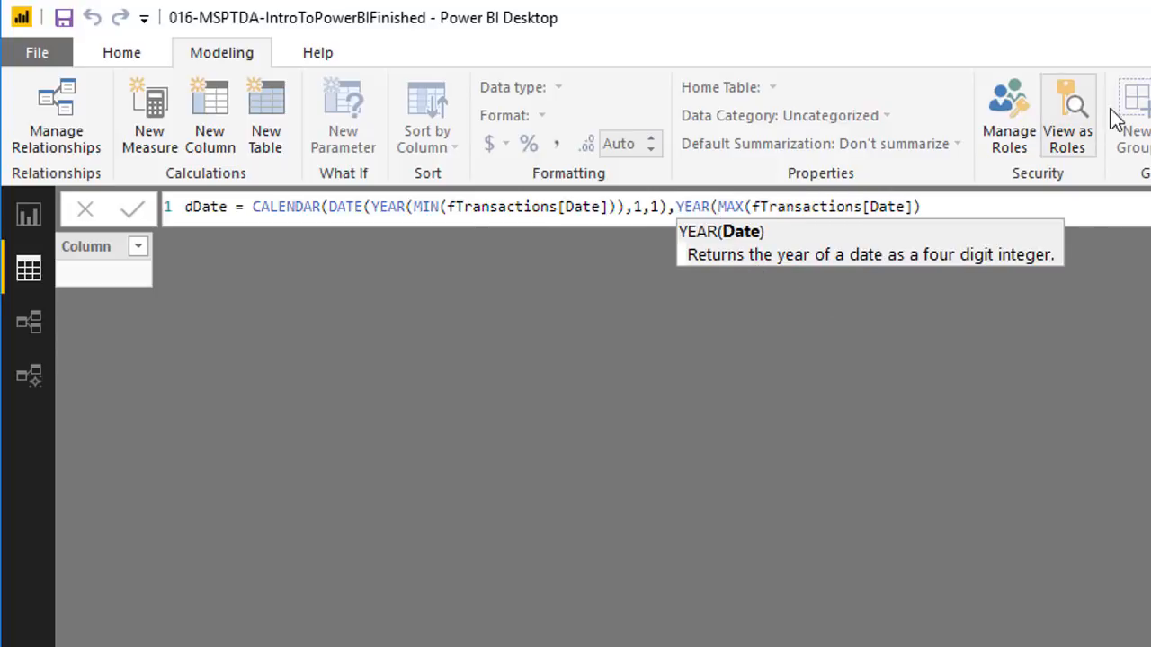
text())
Step: Enclose the end year in a DATE function with month 12 and day 31, close CALENDAR, and commit the dDate formula
click(675, 206)
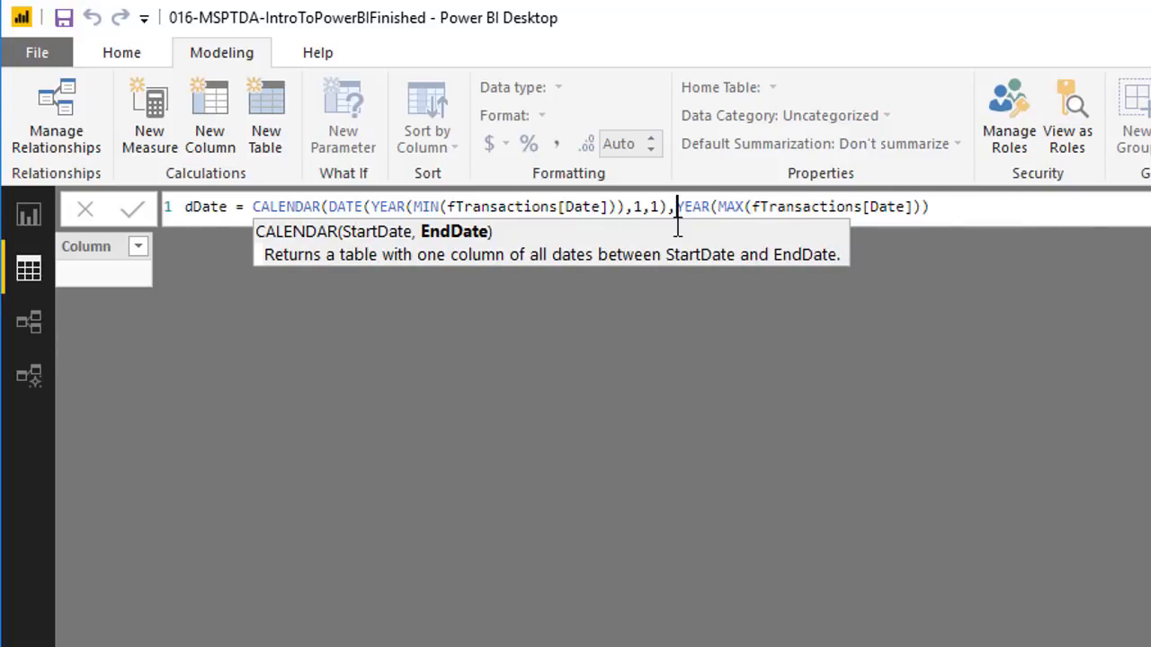
text(Date)
key(Tab)
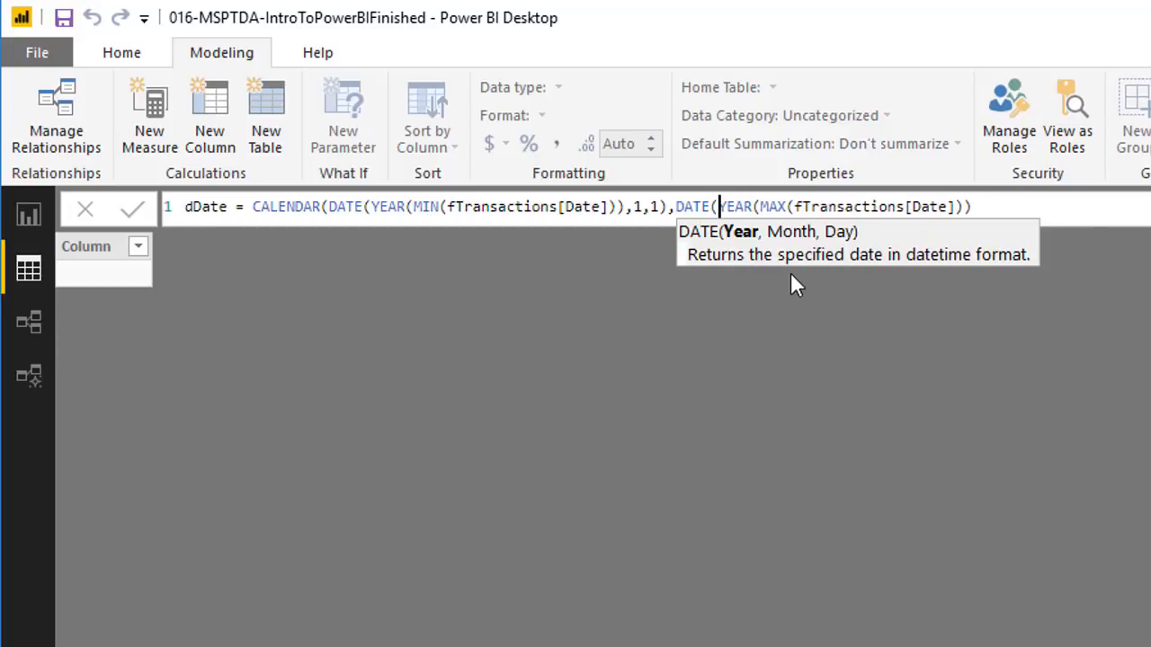
click(1032, 207)
text(,12)
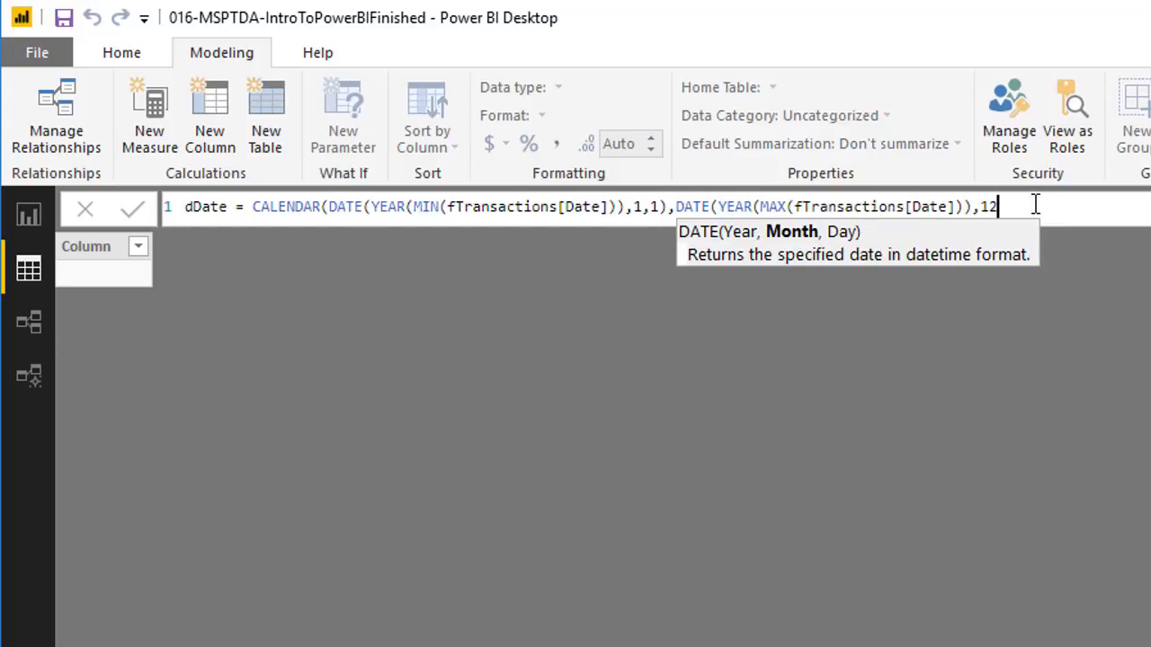
text(,31)
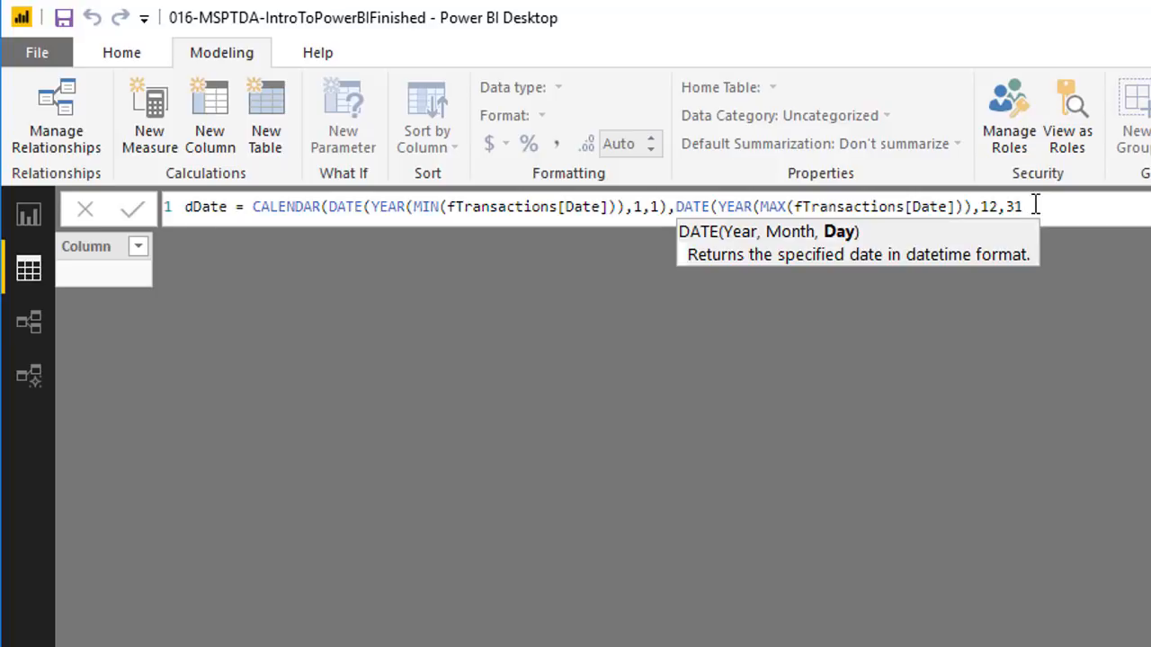
text())
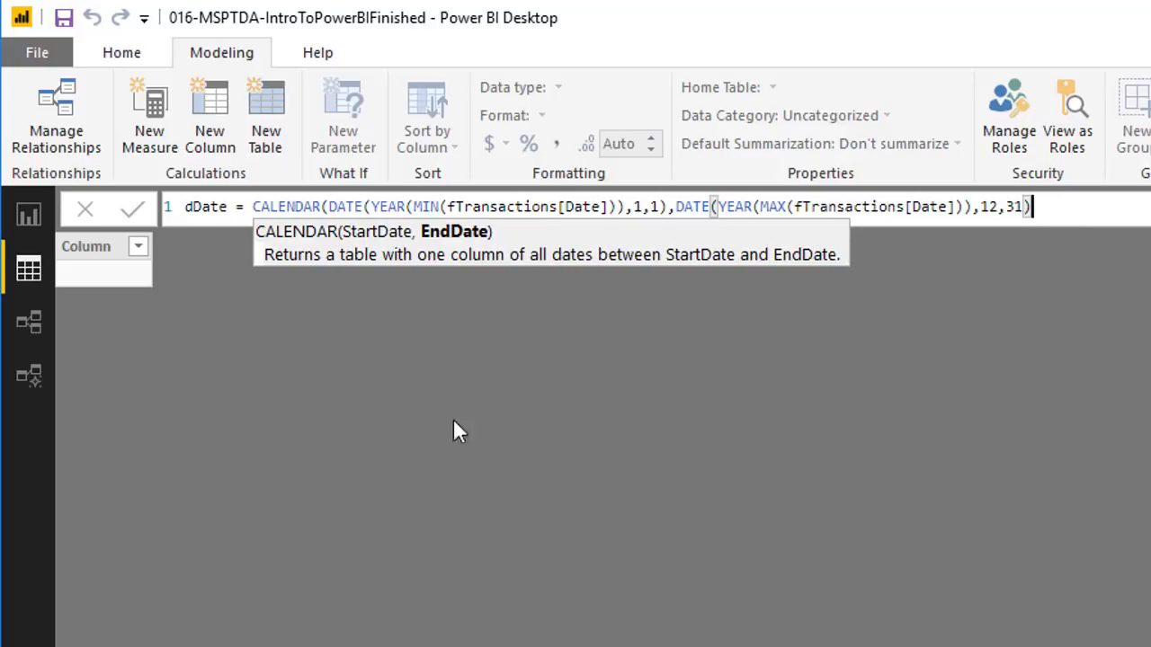
text())
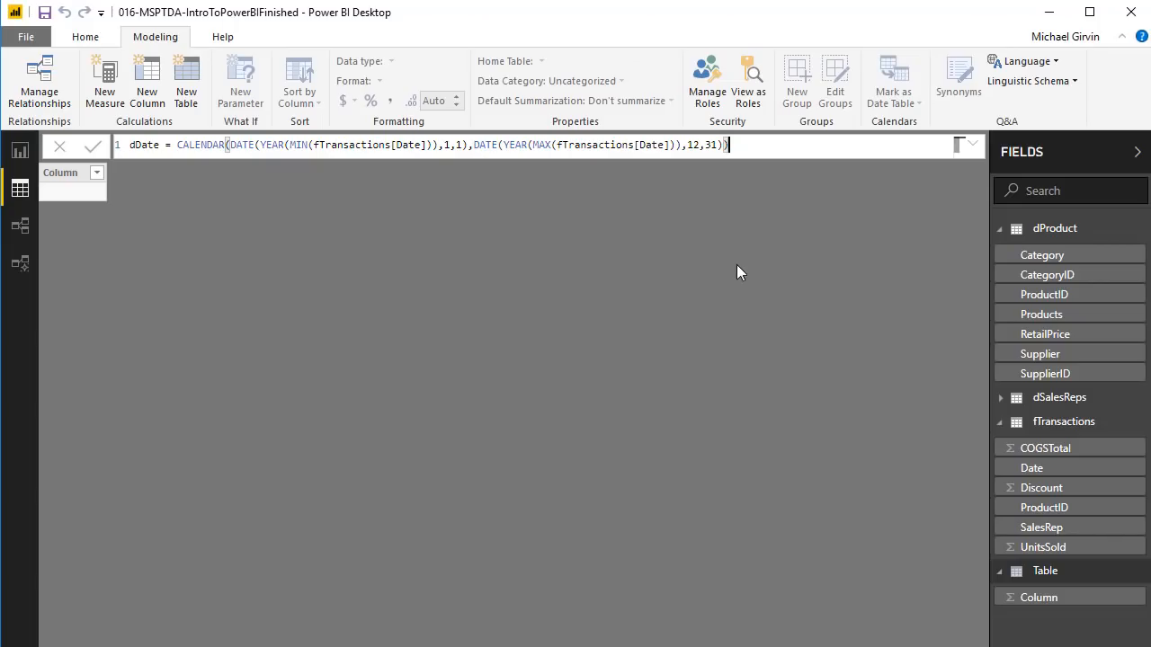
key(Return)
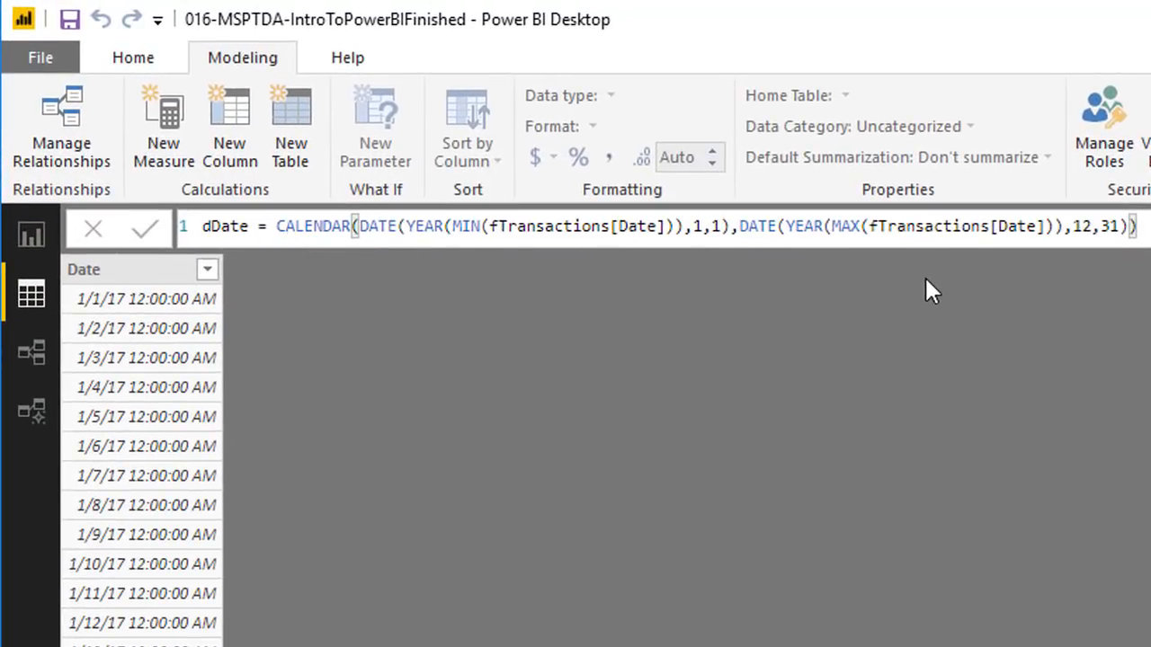
Step: Break the dDate formula so CALENDAR sits indented on its own line and its first DATE argument starts the line below
click(278, 226)
key(shift+Return)
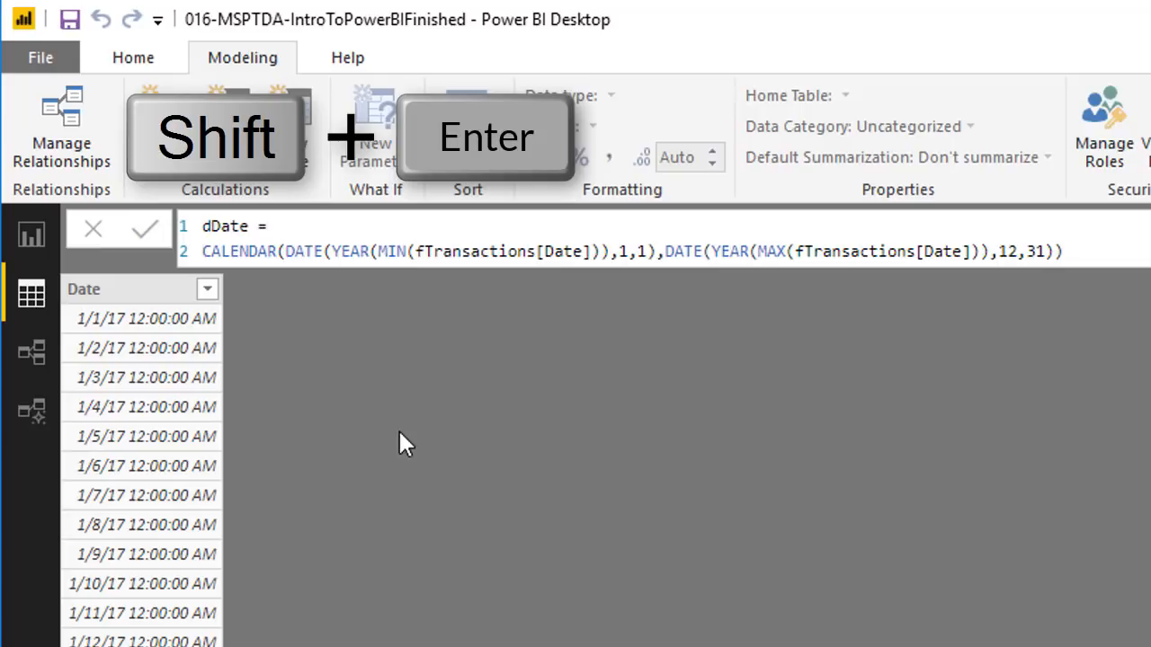
key(Tab)
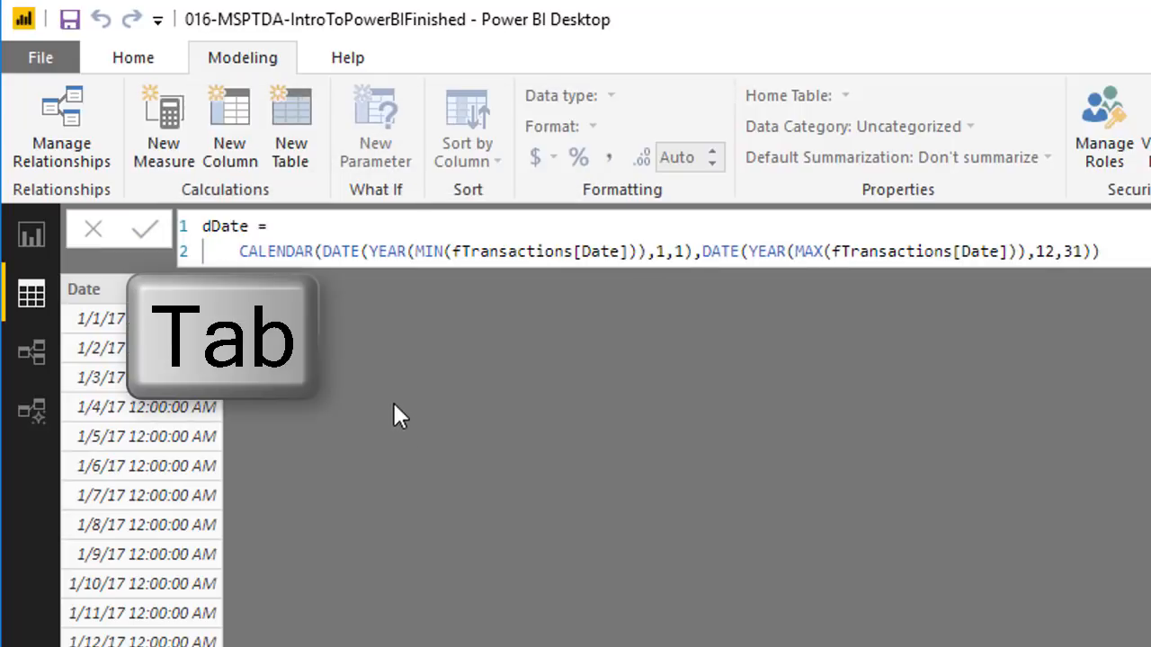
click(322, 252)
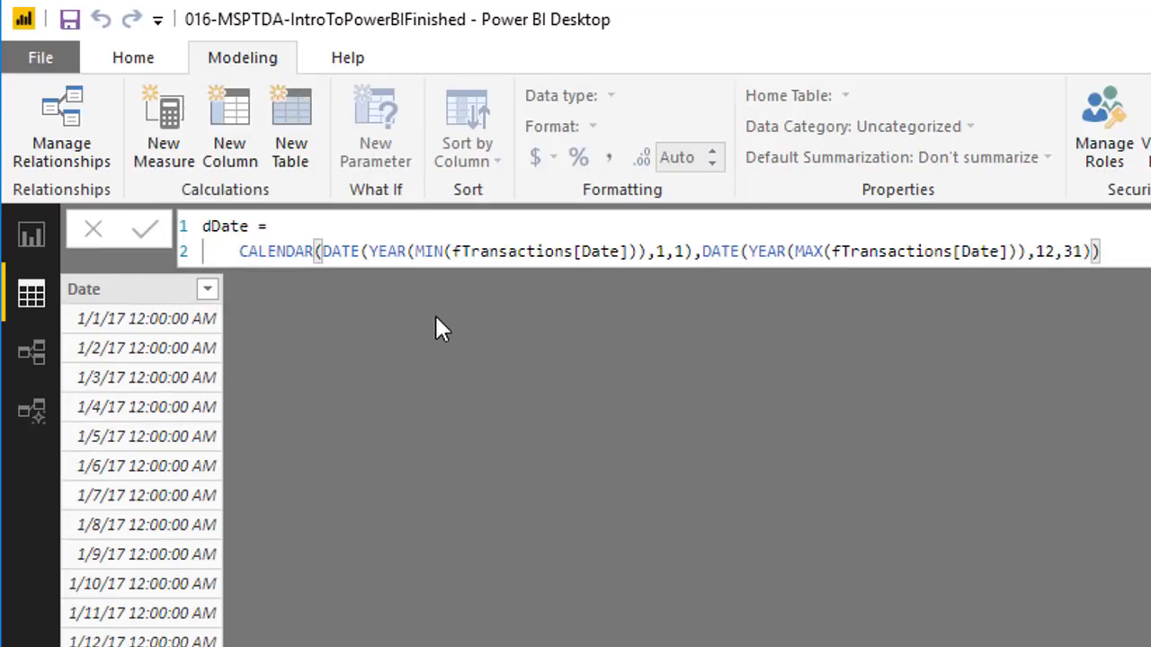
key(shift+Return)
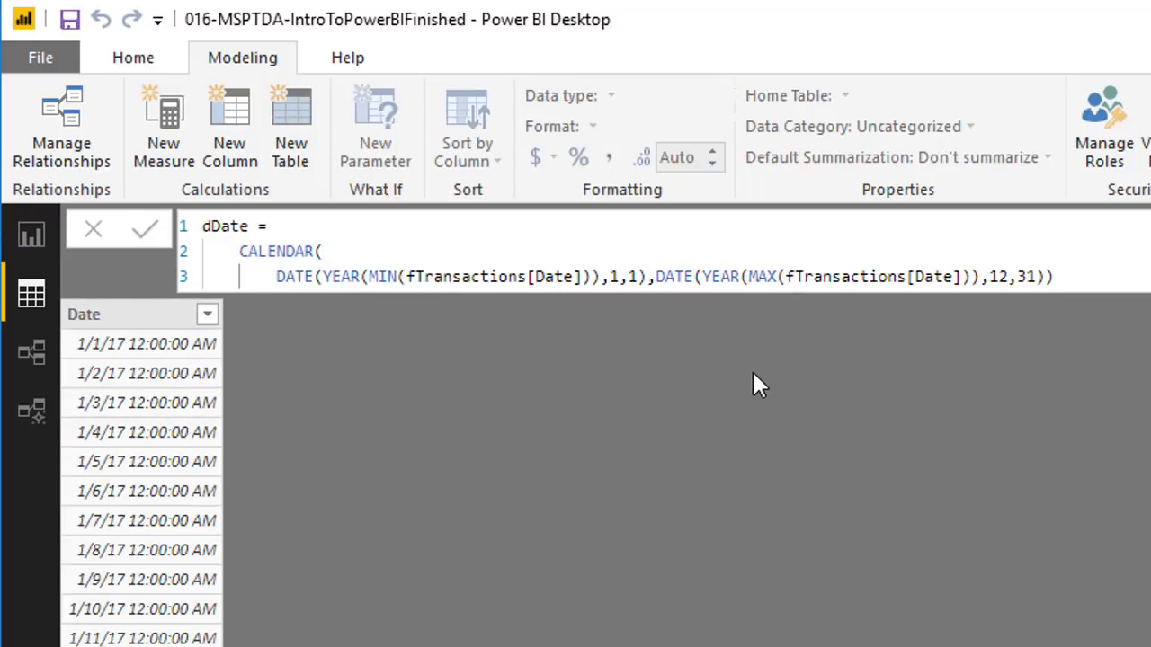
Step: Put the second DATE argument and CALENDAR's closing parenthesis on separate lines, with the parenthesis outdented, and collapse the formula area
key(shift+Return)
click(711, 305)
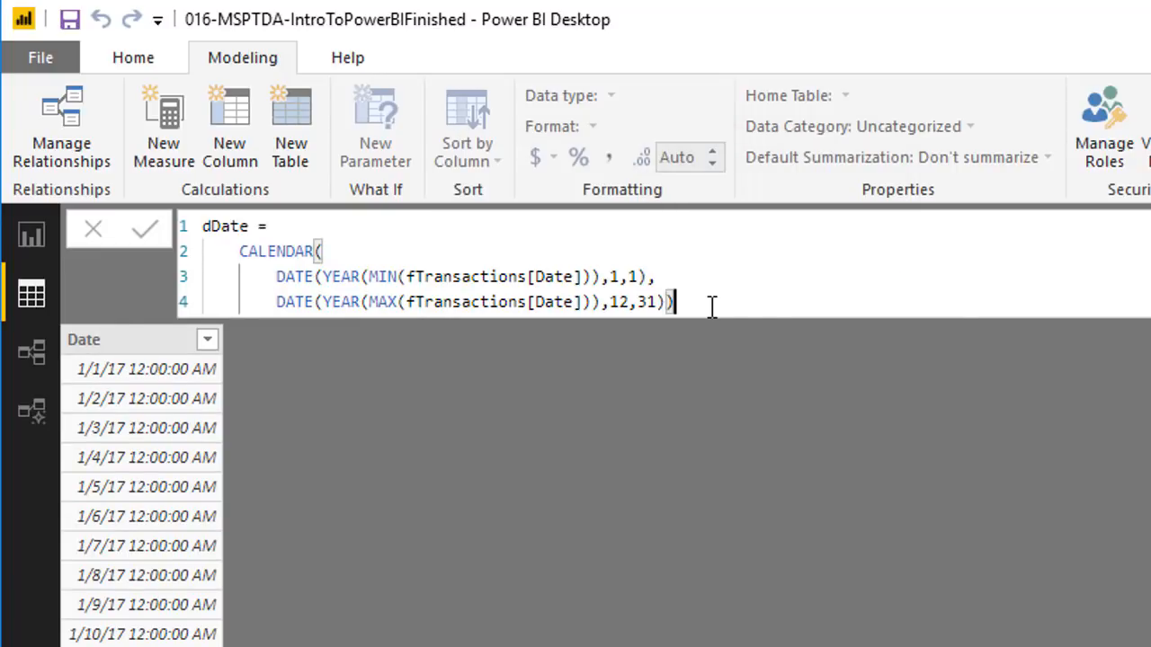
key(BackSpace)
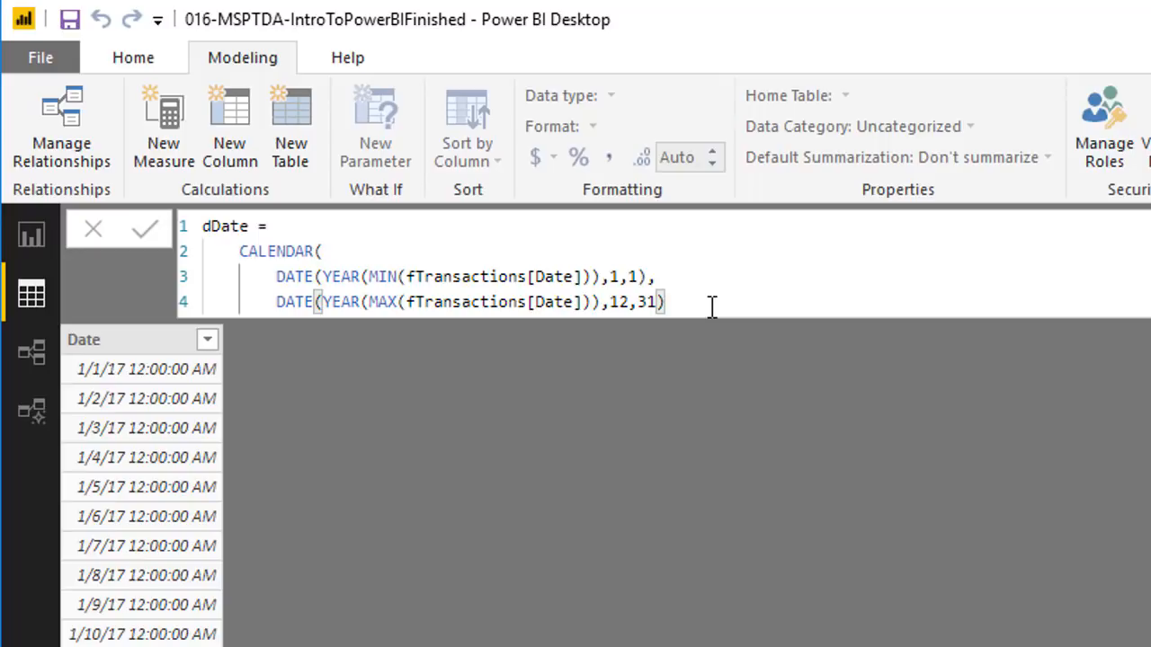
key(shift+Return)
key(shift+Tab)
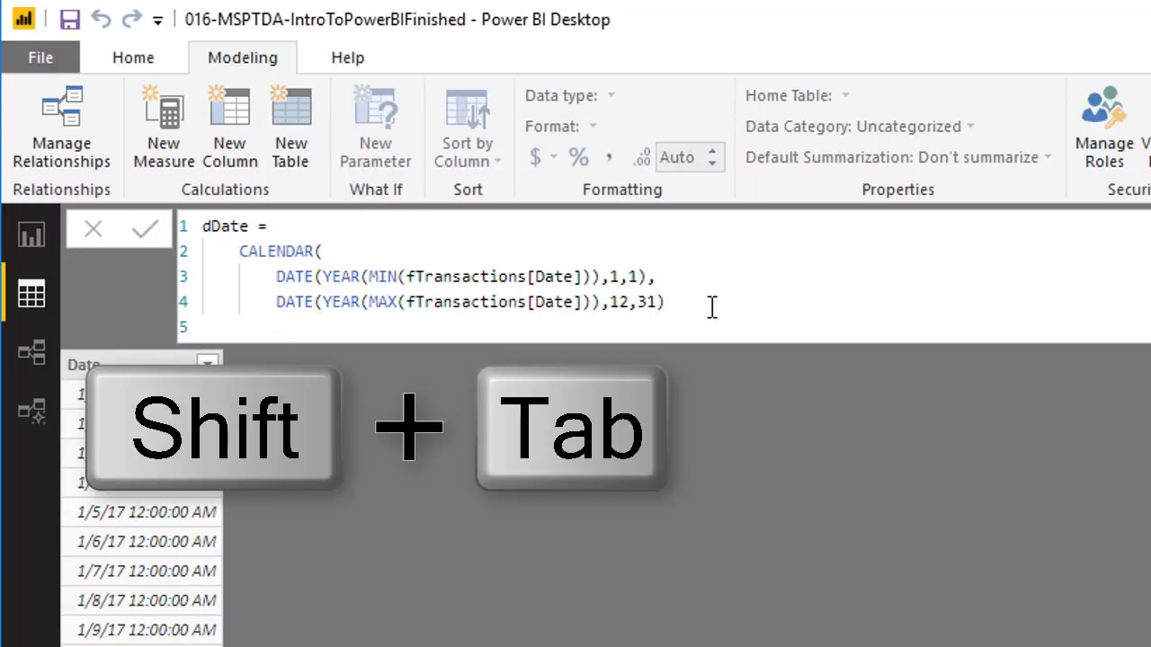
text())
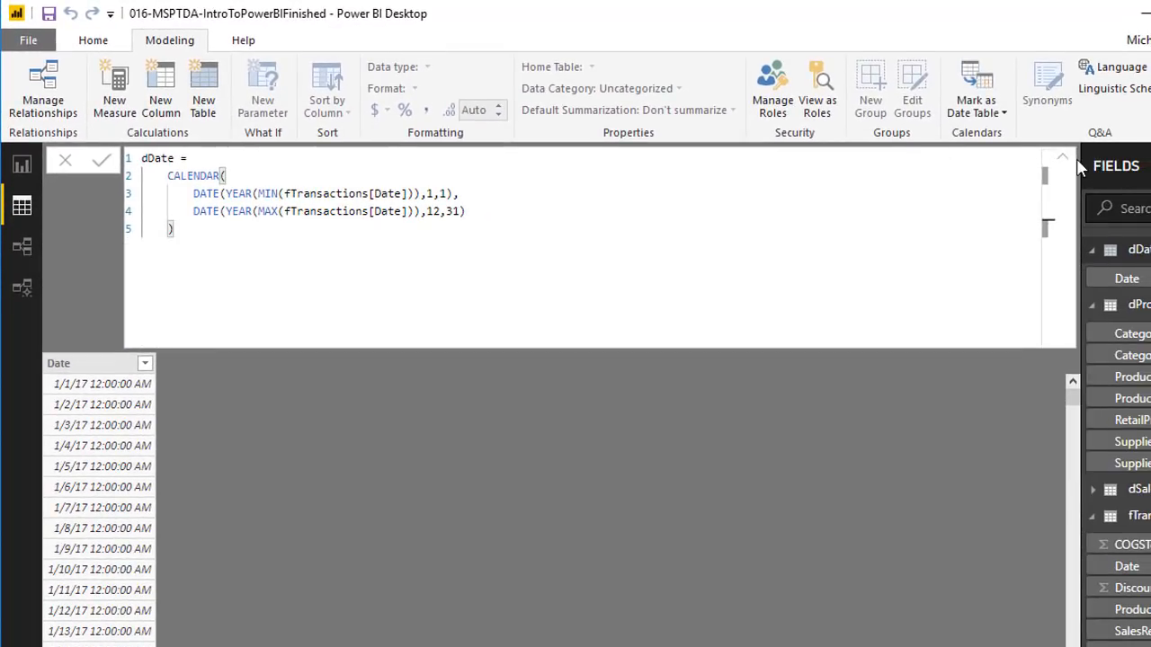
click(1064, 161)
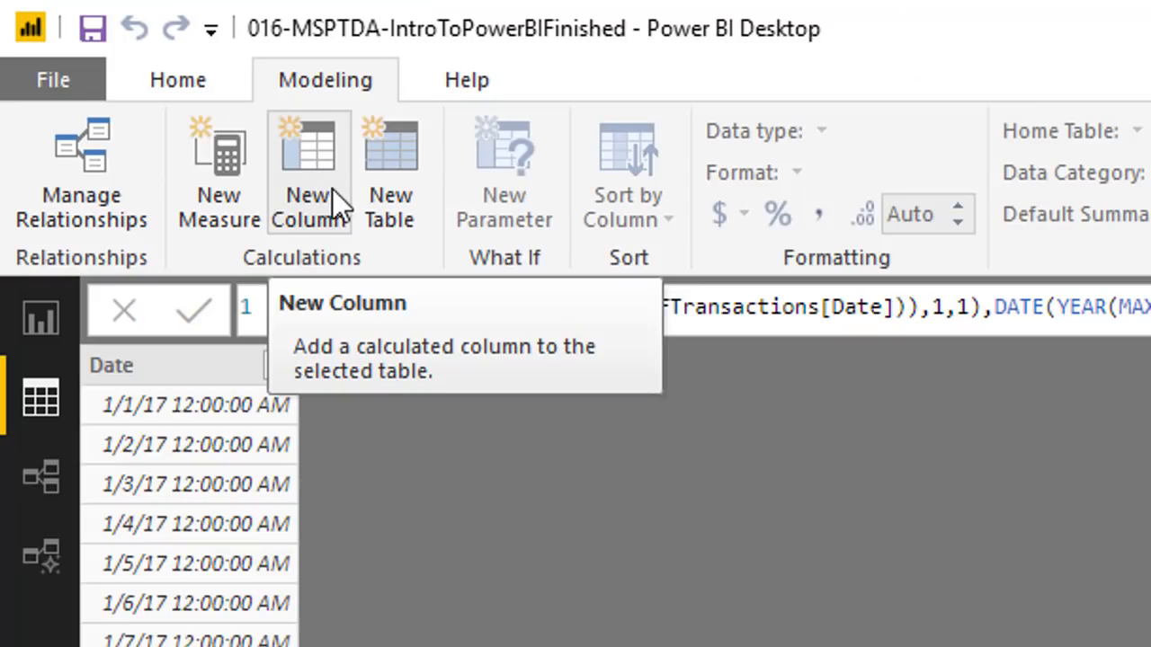
Step: Add a calculated column to dDate with the formula MonthNumber = MONTH(dDate[Date])
click(328, 190)
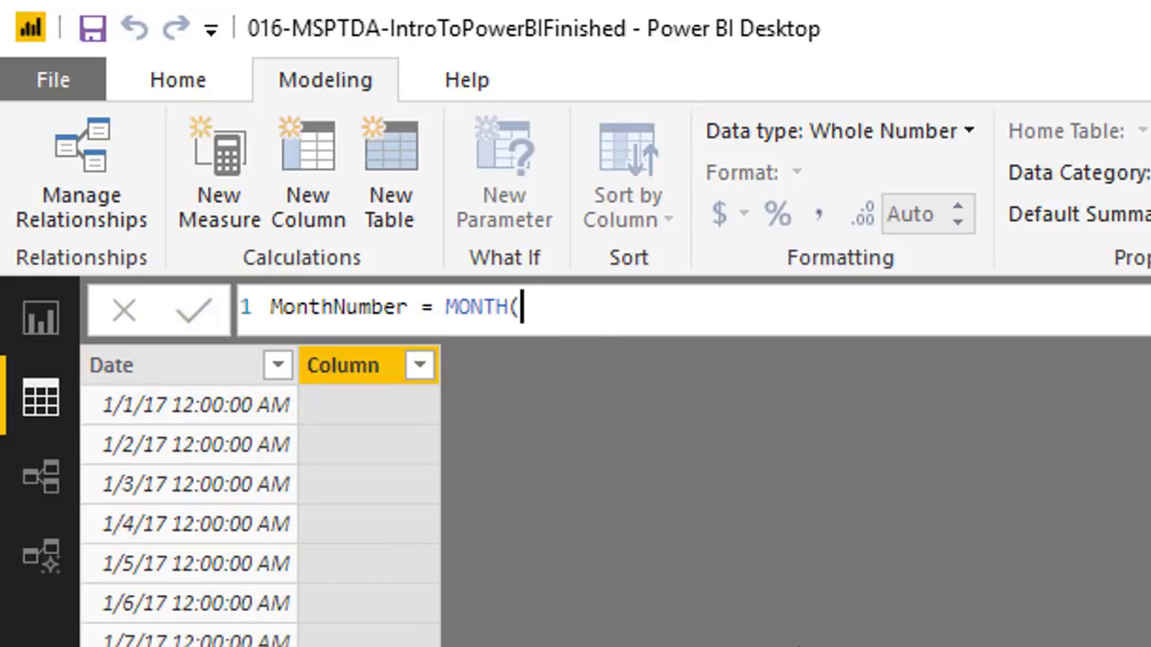
text(dd)
key(Down)
key(Tab)
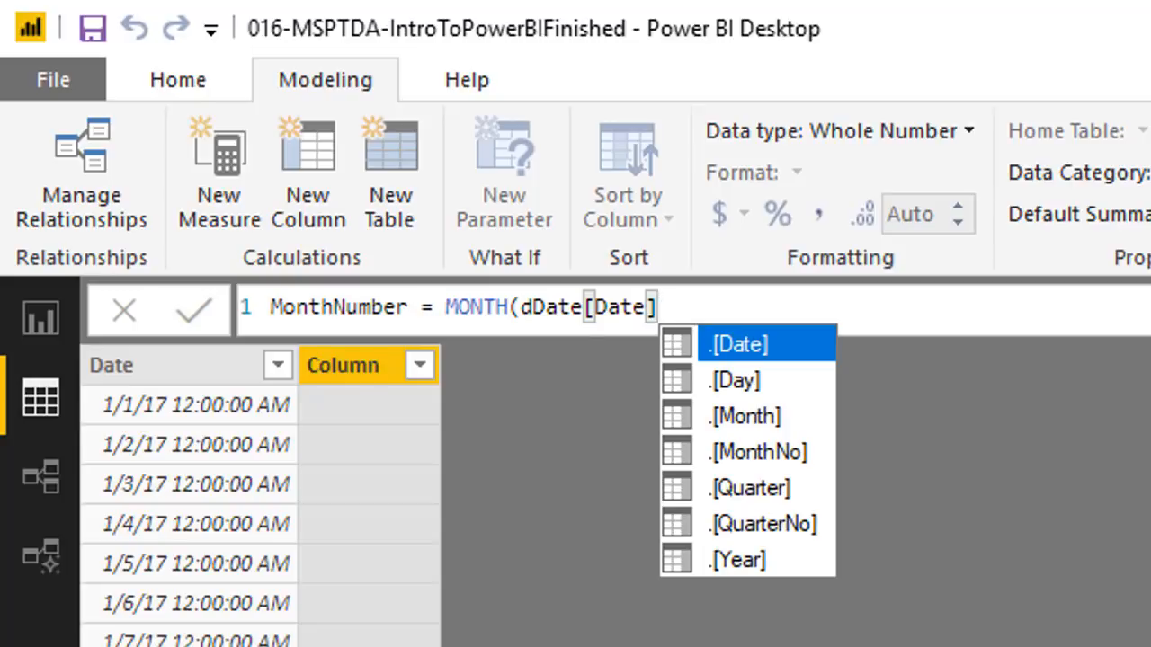
text())
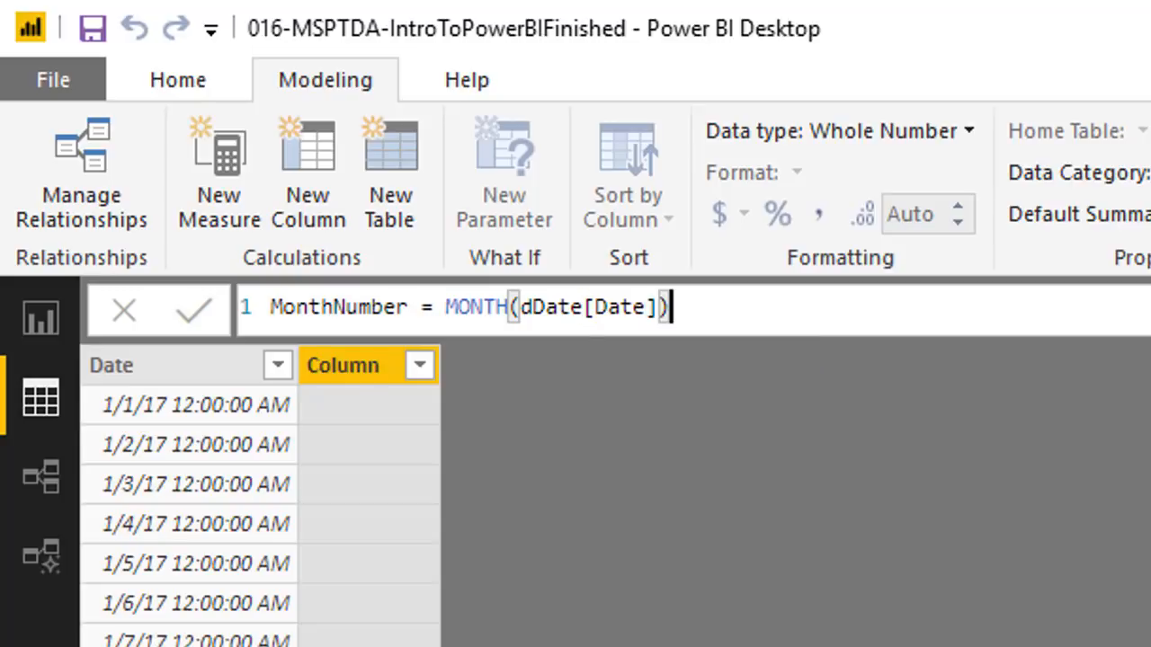
key(Return)
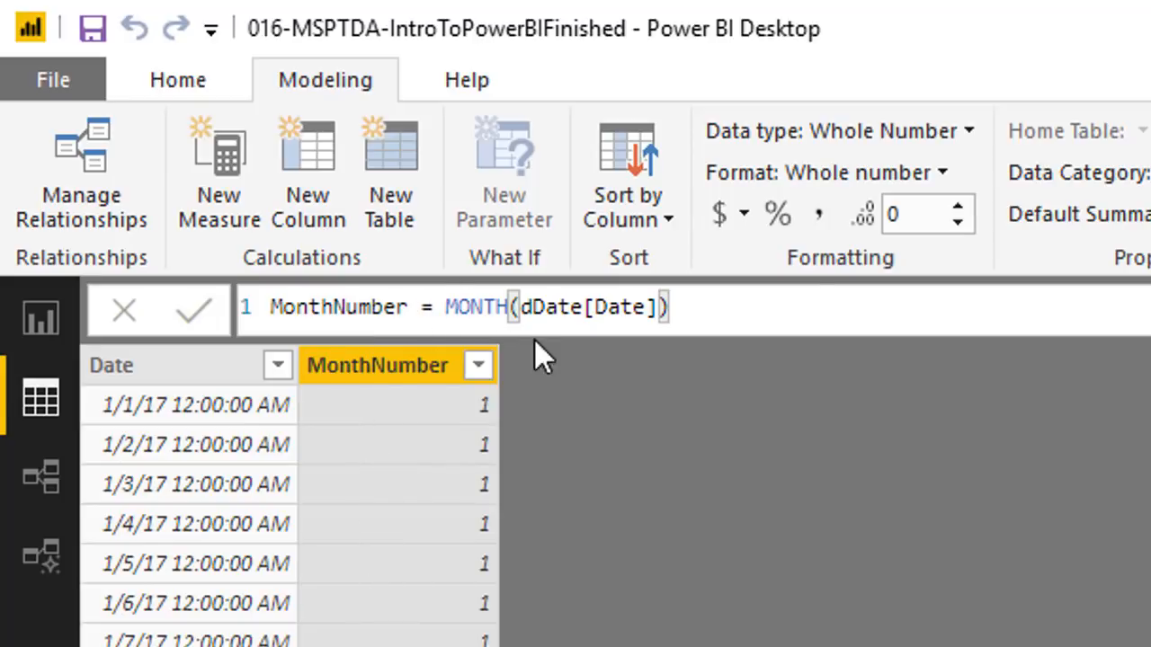
Step: Start another calculated column in dDate named Month
click(307, 180)
text(Month = )
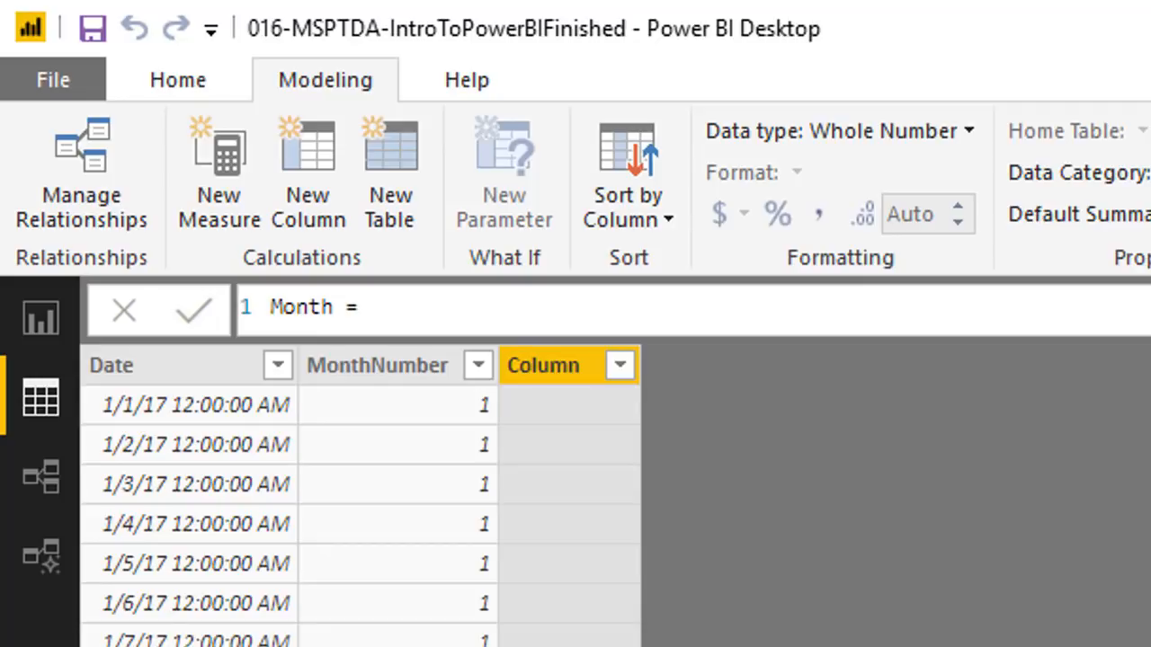
text(Text)
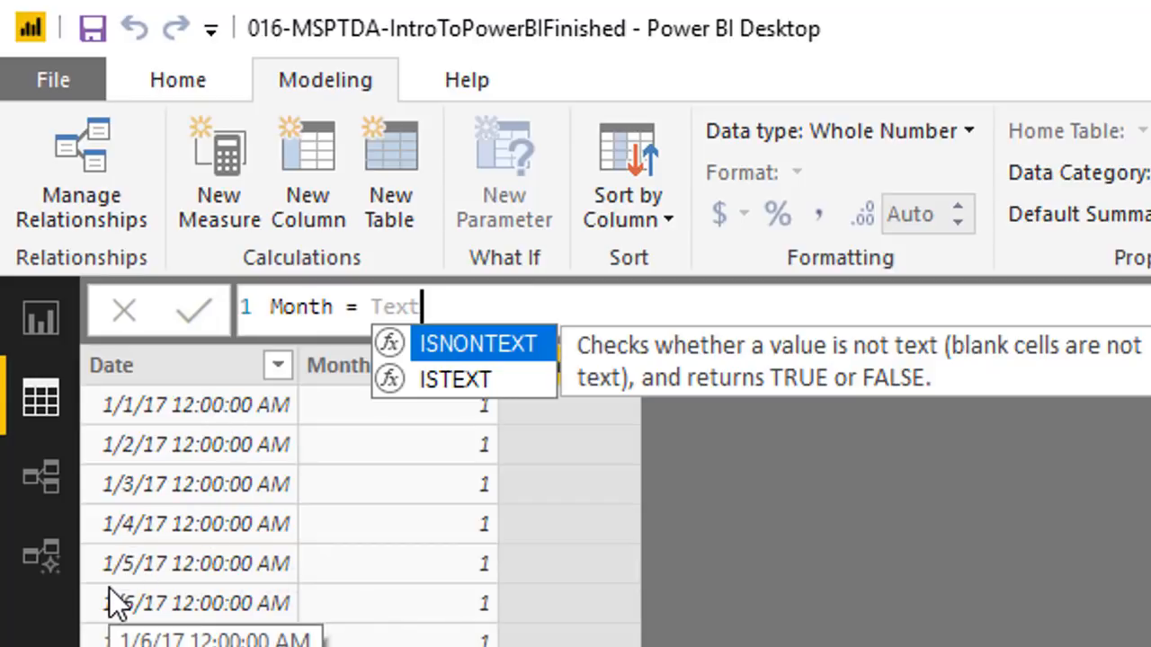
key(BackSpace)
key(BackSpace)
key(BackSpace)
key(BackSpace)
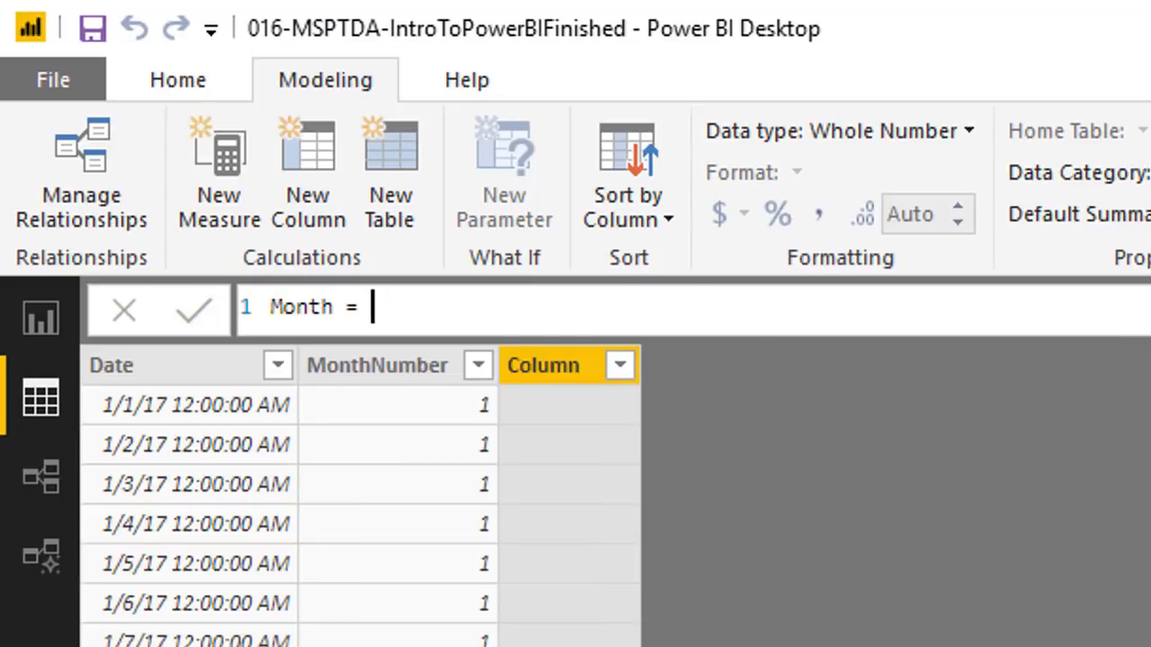
Step: Complete the Month column formula as FORMAT(dDate[Date],"mmm") and commit it
text(for)
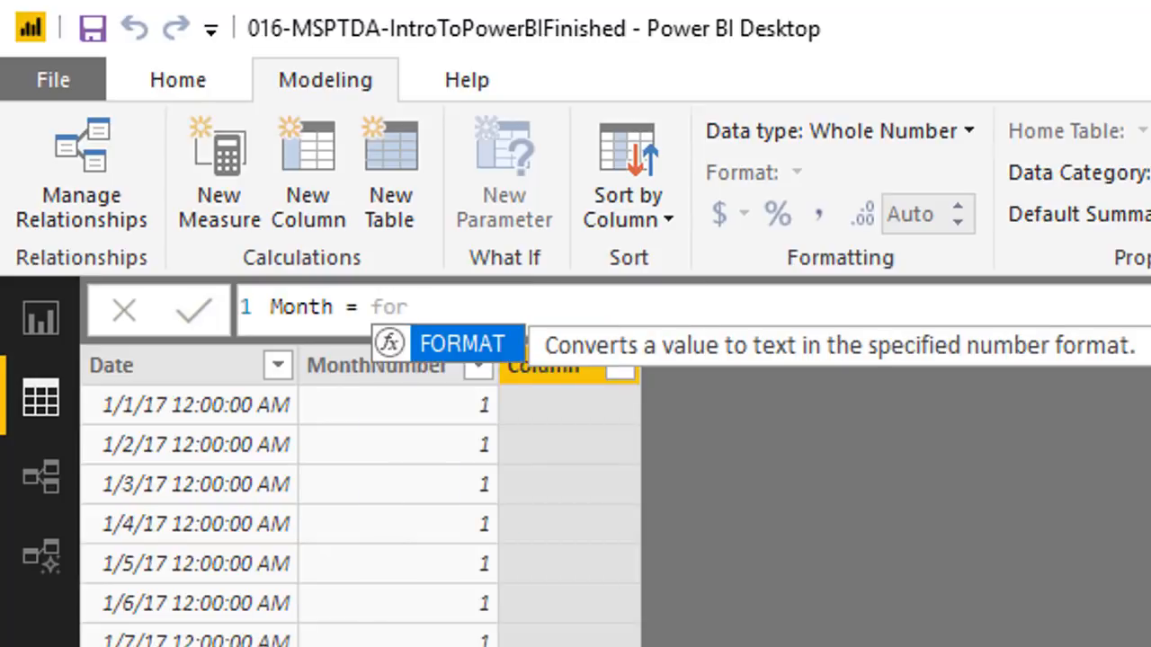
key(Tab)
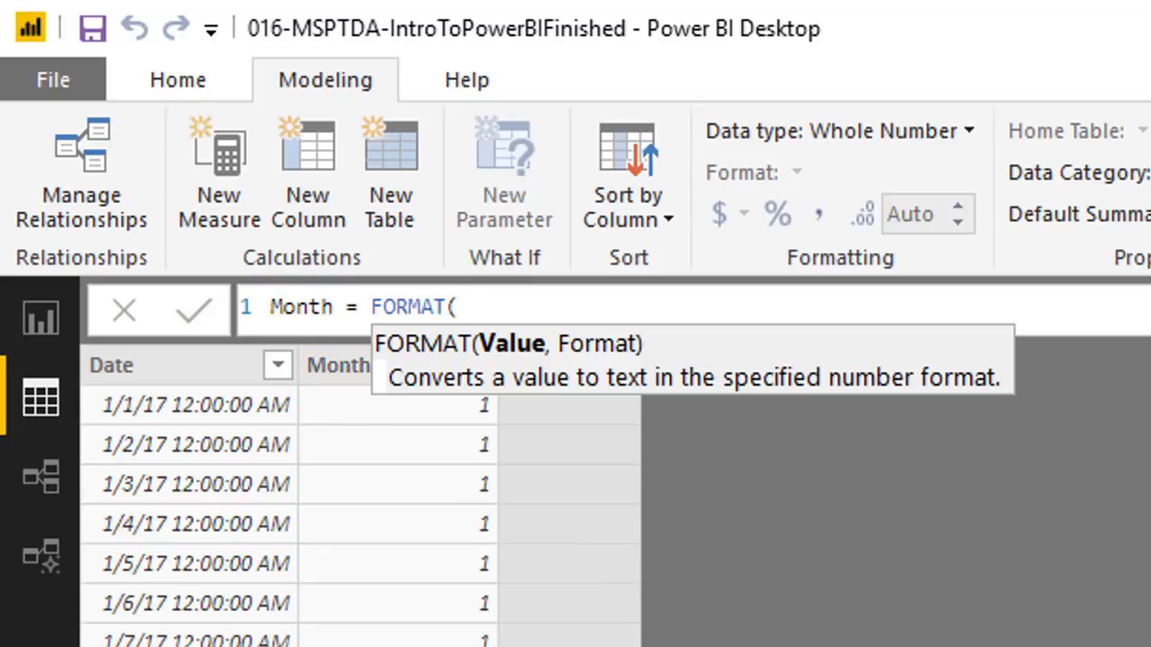
text(dd)
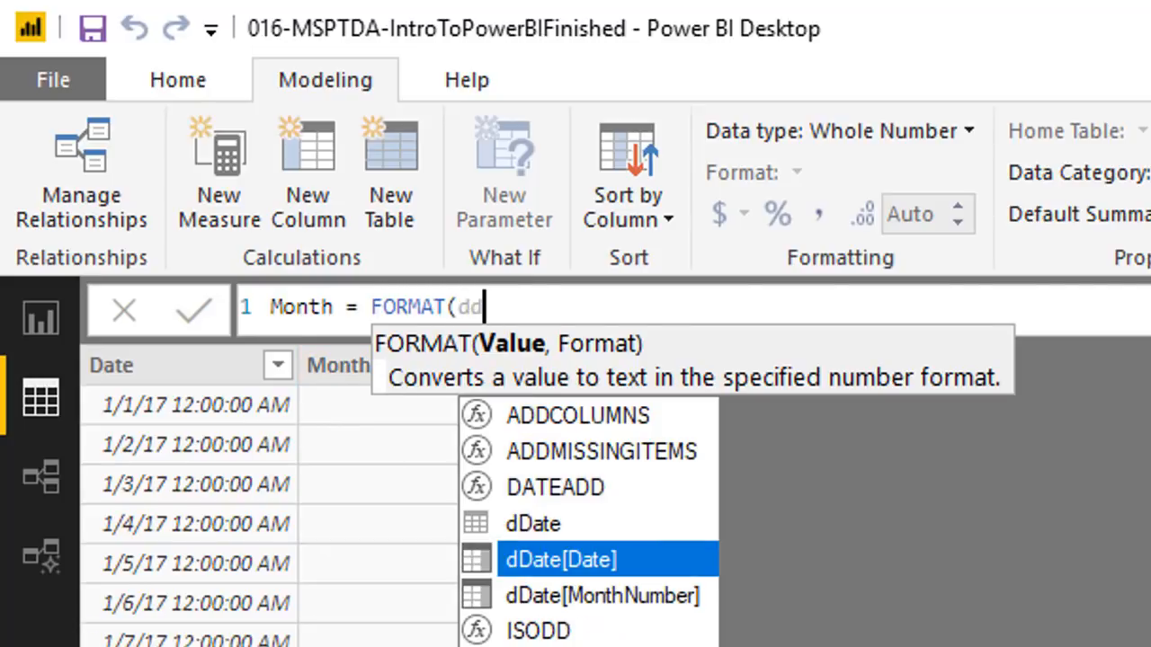
key(Tab)
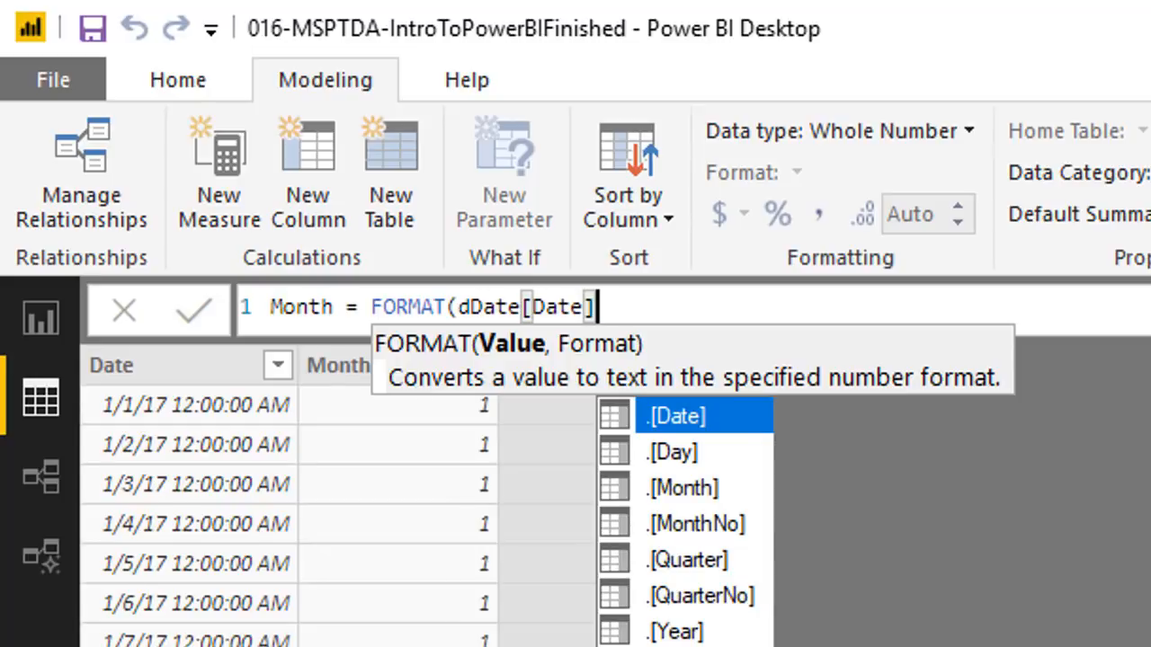
text(,)
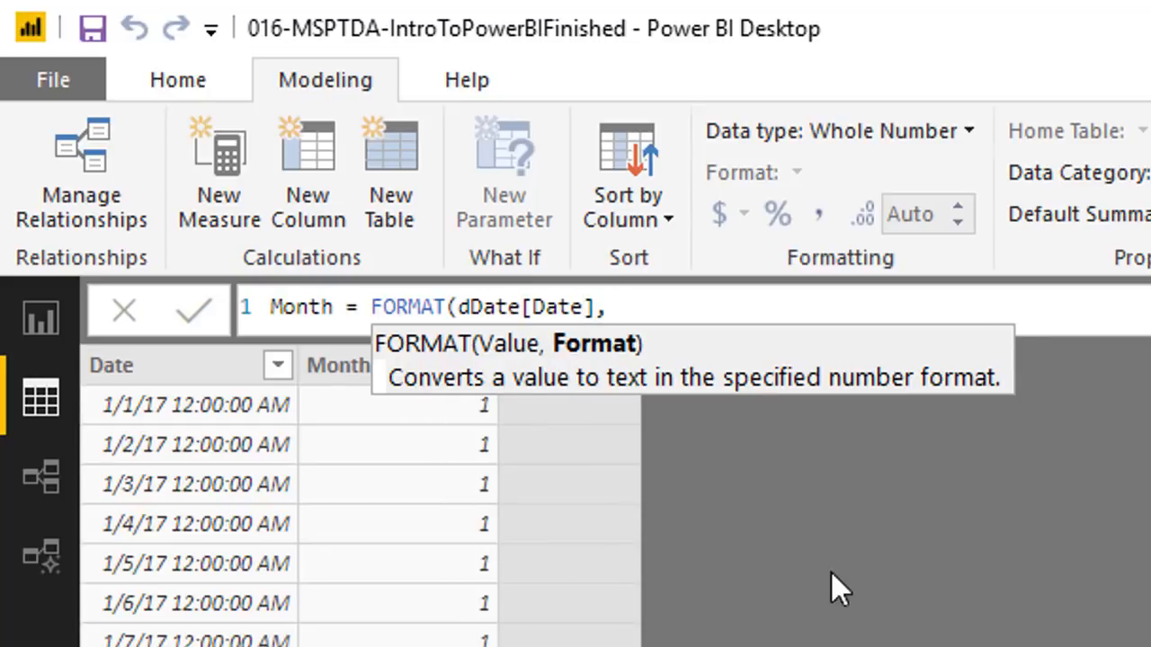
text("mmmm)
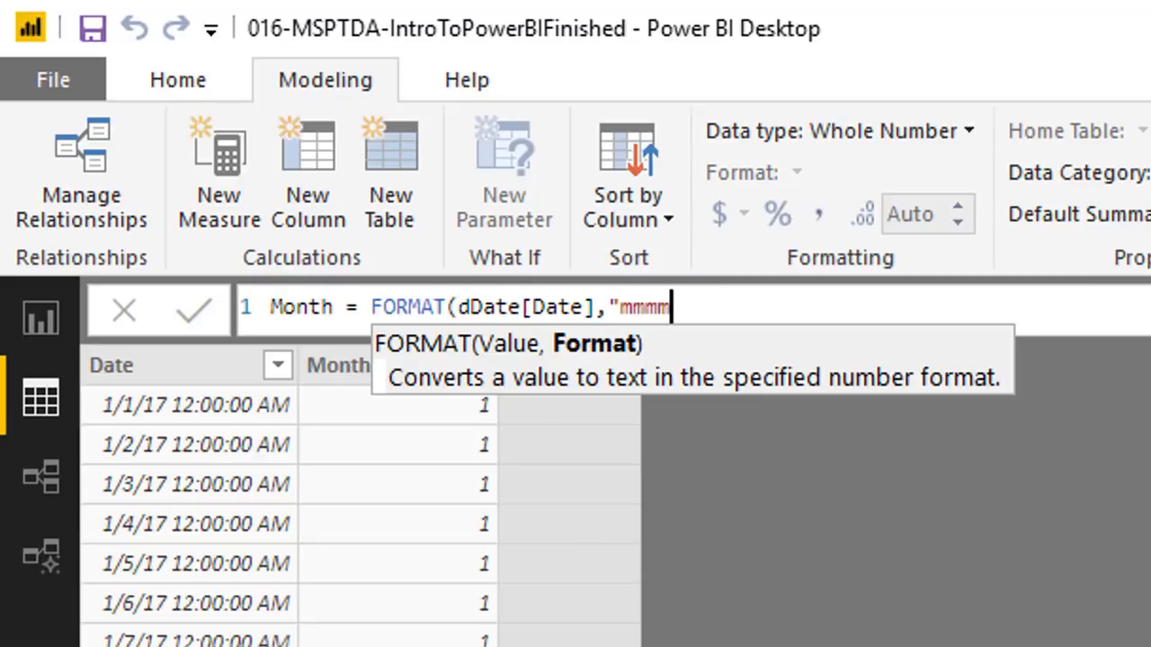
key(BackSpace)
text("))
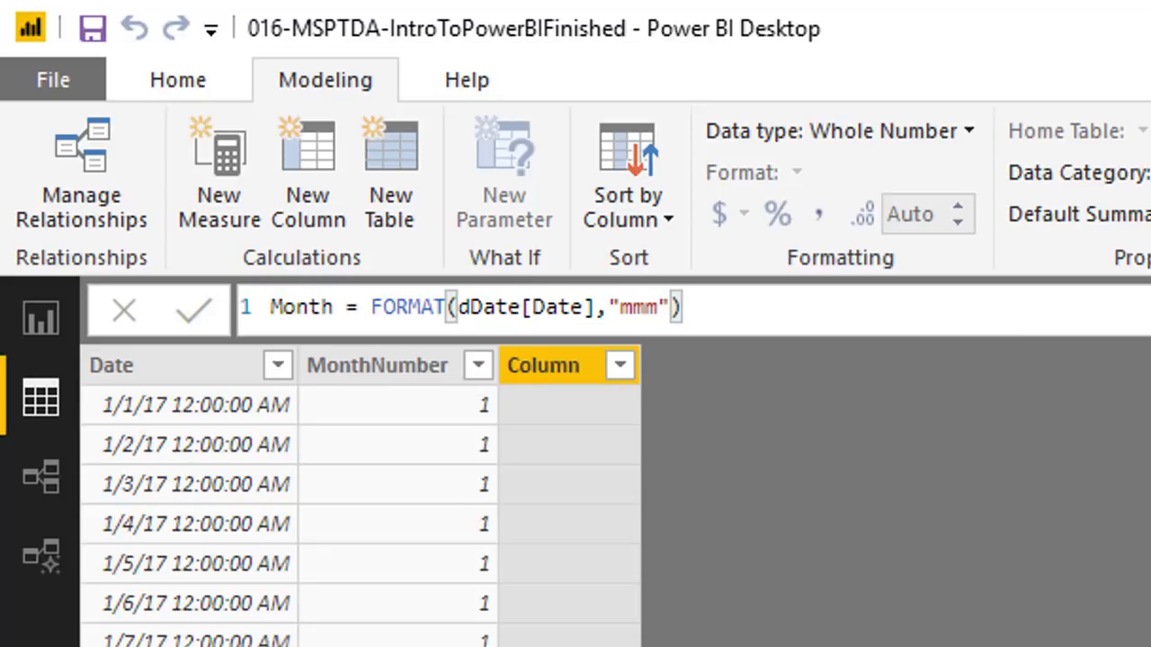
key(Return)
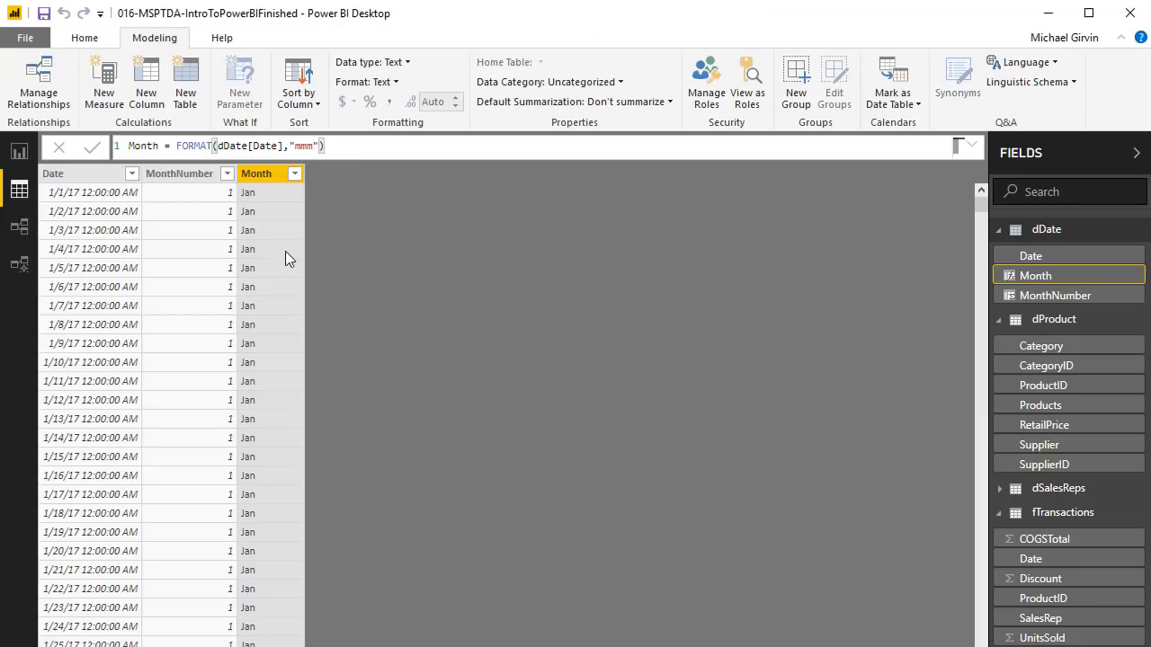
Step: Create a table visual on the report page listing the Month field from dDate
click(282, 375)
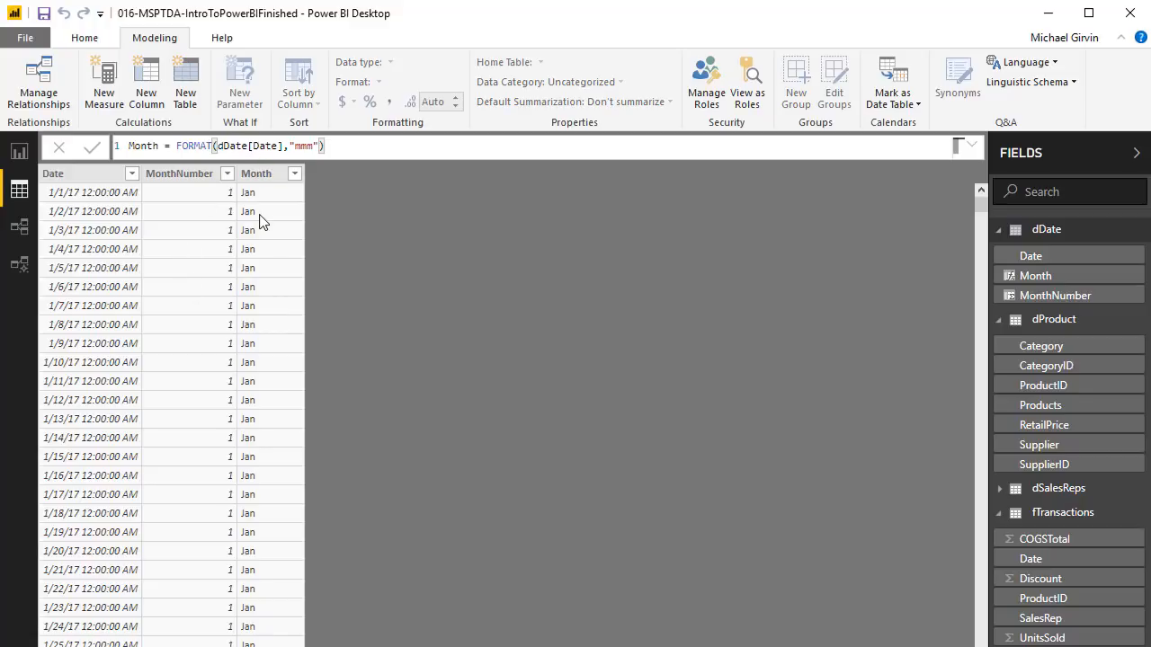
click(20, 152)
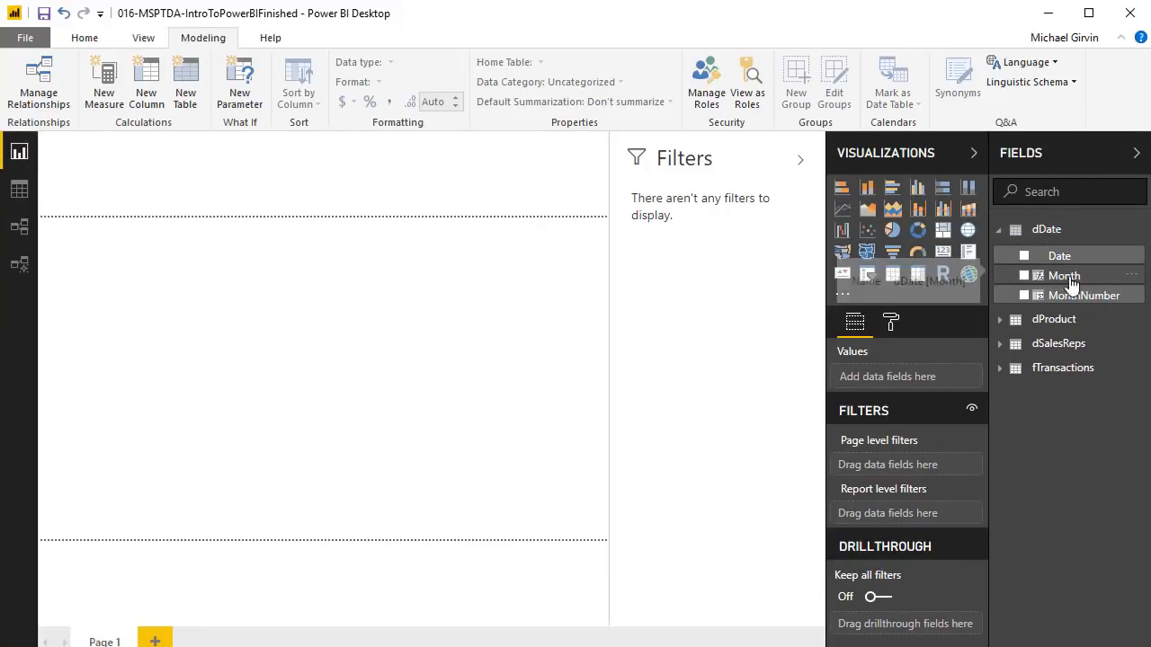
drag(1066, 284, 332, 292)
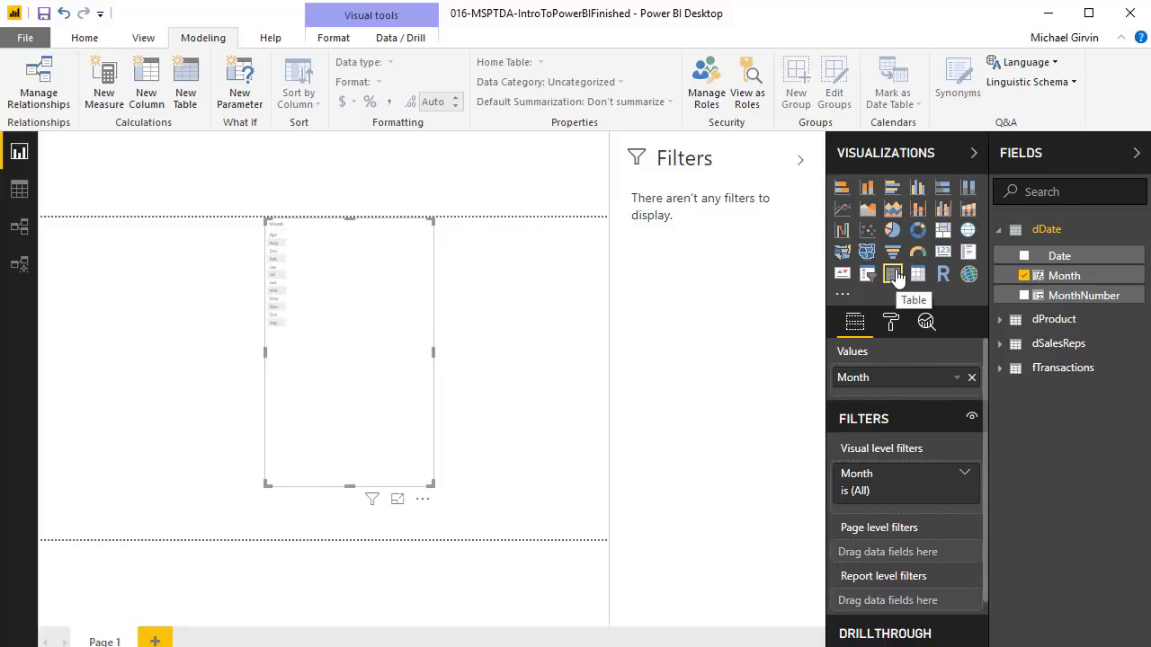
Step: Set the text size of the Month table's values to 16 and enlarge the visual to fit every month
click(891, 322)
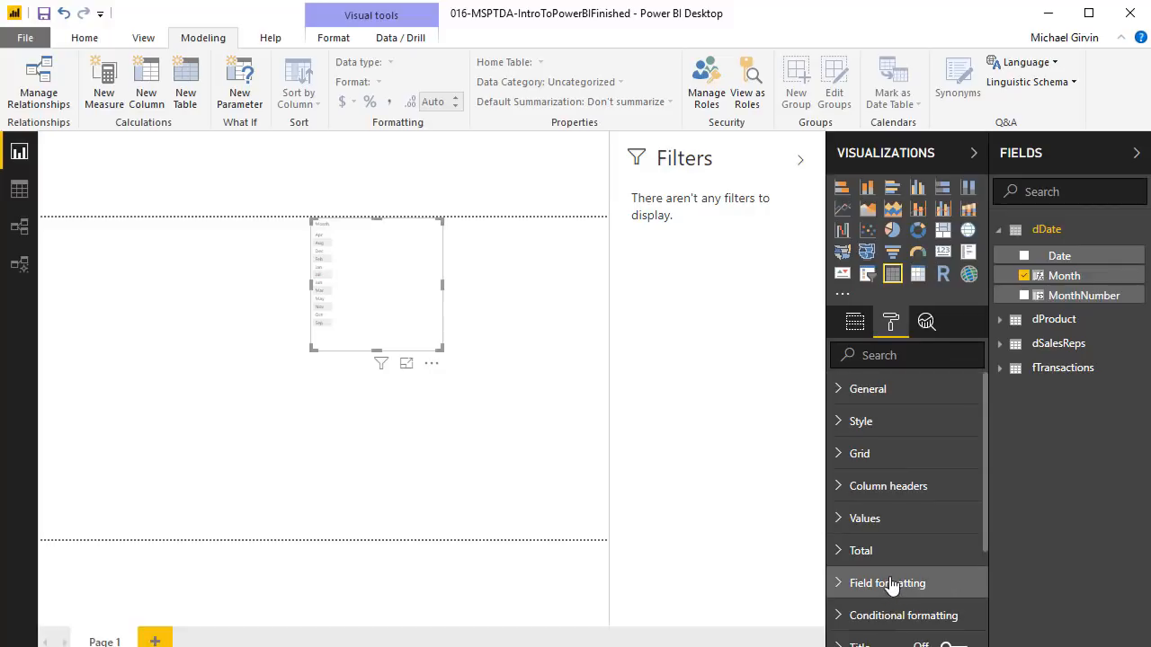
click(839, 526)
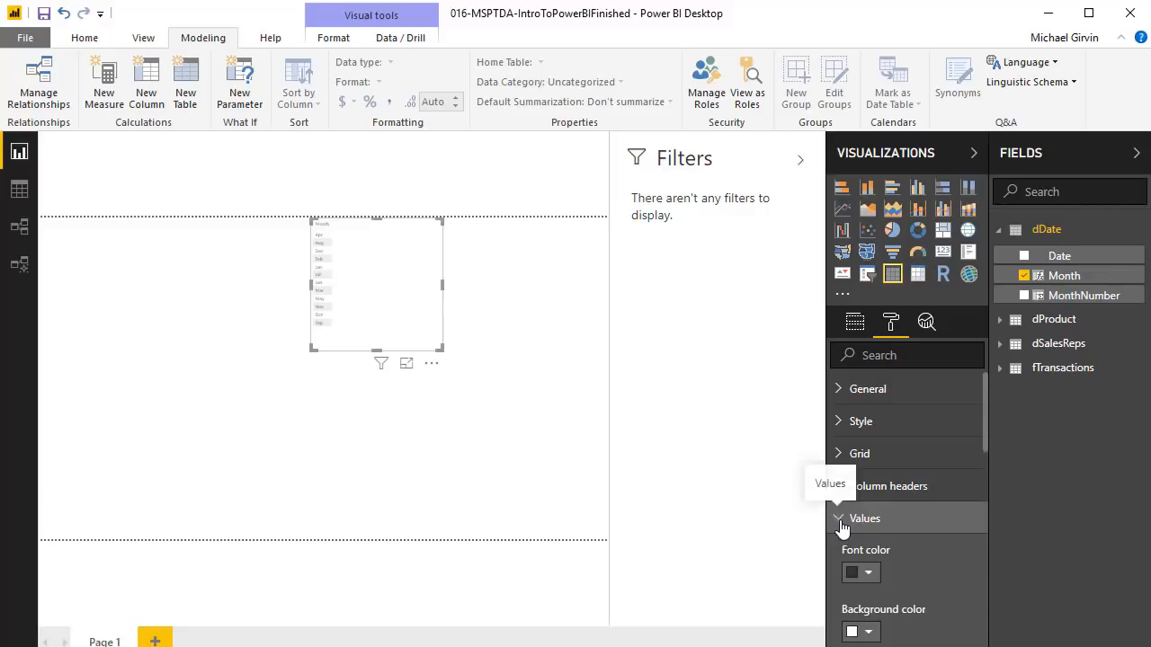
scroll(948, 536, down, 3)
scroll(944, 538, down, 5)
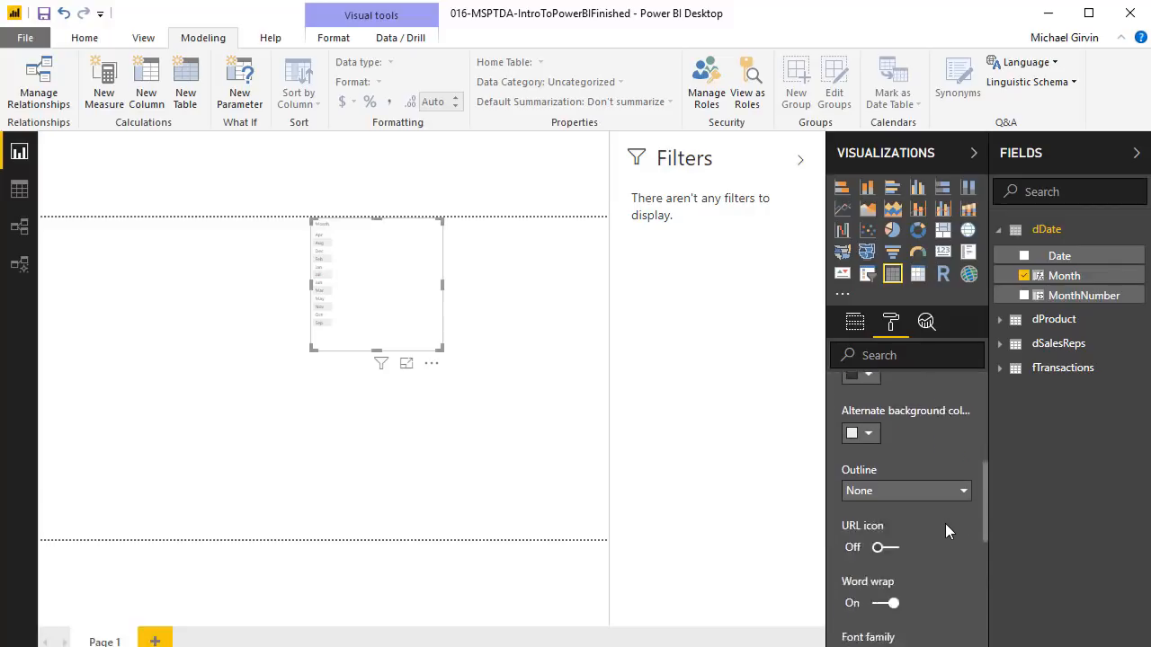
click(891, 488)
click(891, 489)
click(891, 489)
click(891, 488)
click(891, 488)
click(890, 488)
click(891, 488)
click(891, 488)
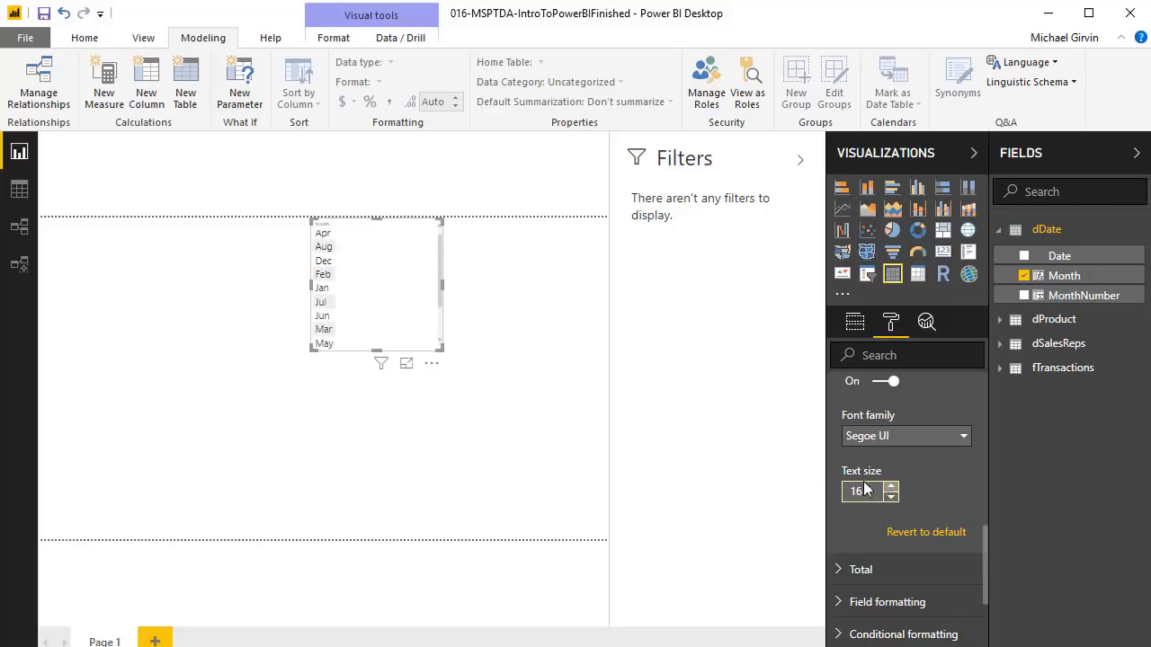
drag(440, 349, 450, 459)
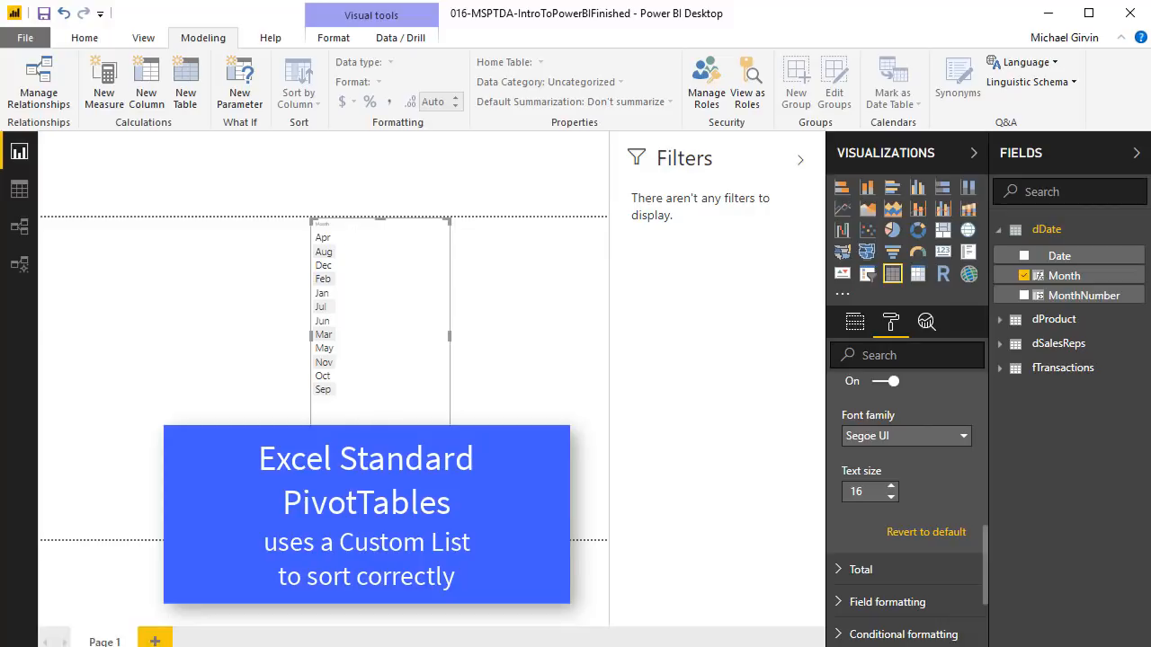
Step: Sort the dDate Month column by MonthNumber and check the month order in the report's table visual
click(19, 189)
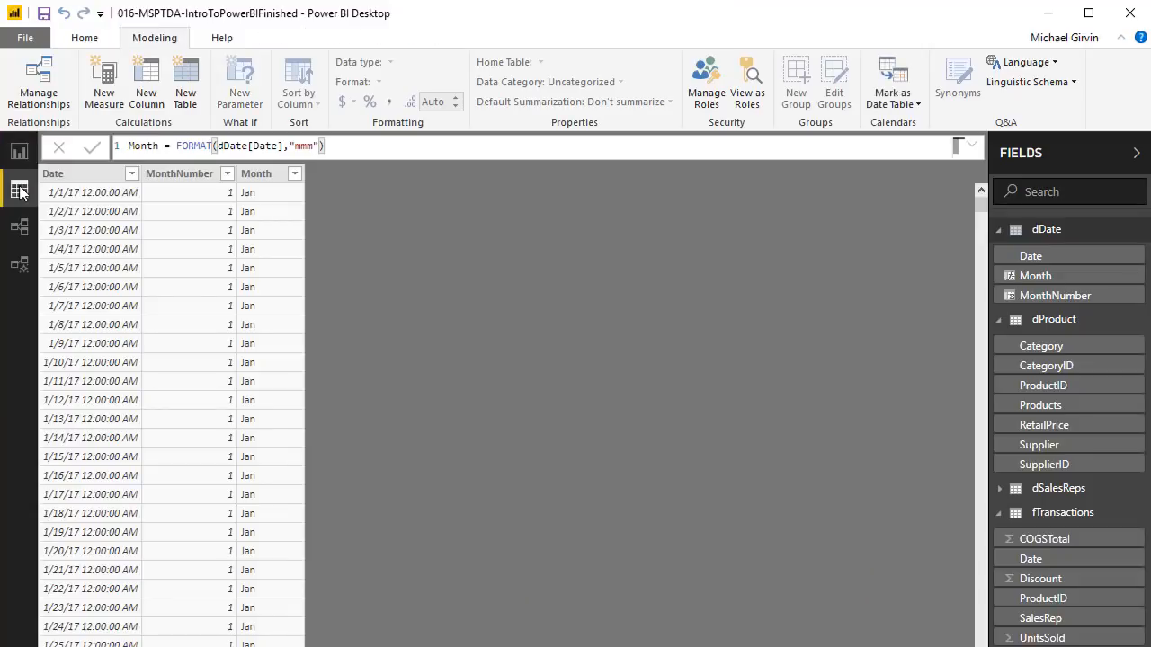
click(267, 184)
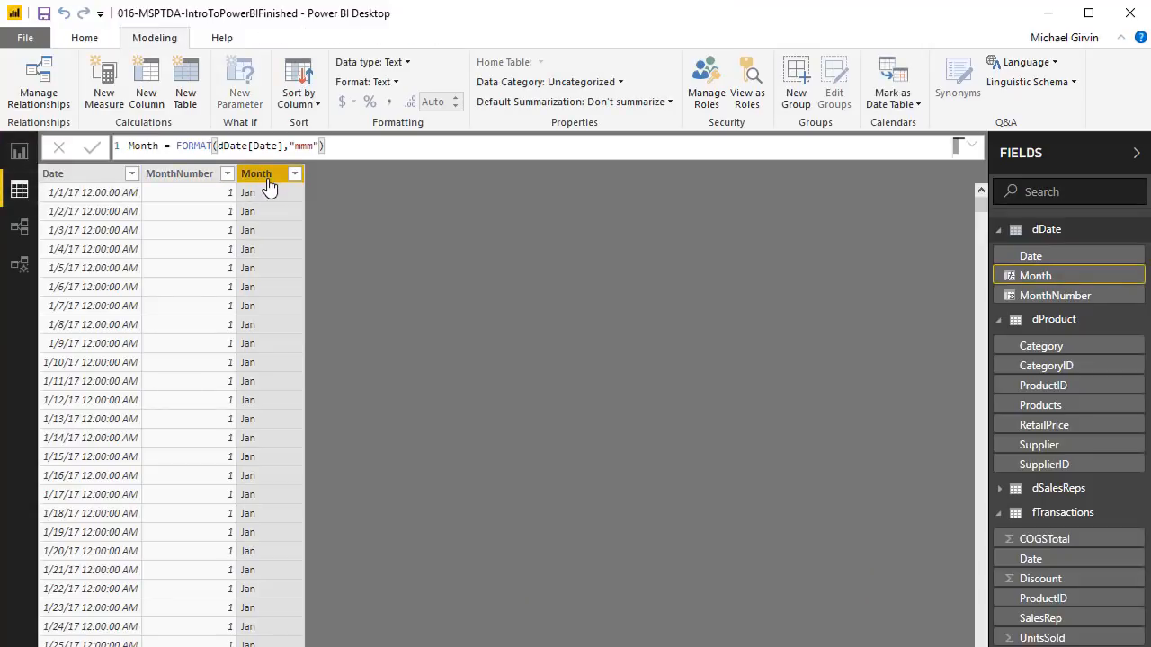
click(317, 105)
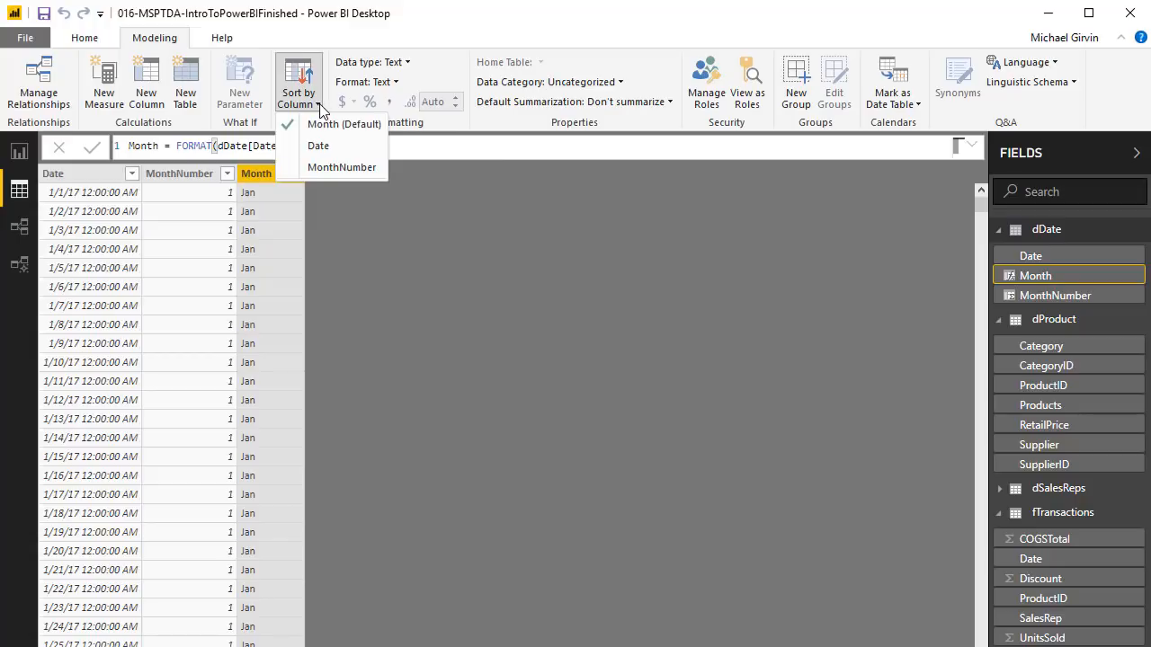
click(338, 170)
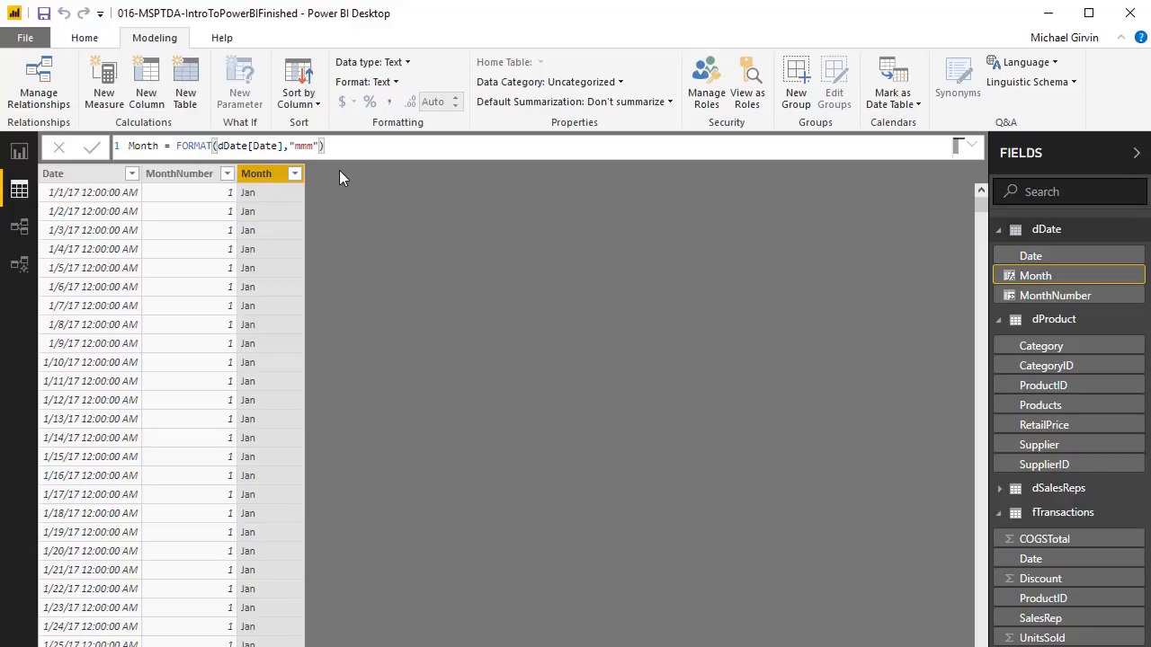
click(20, 153)
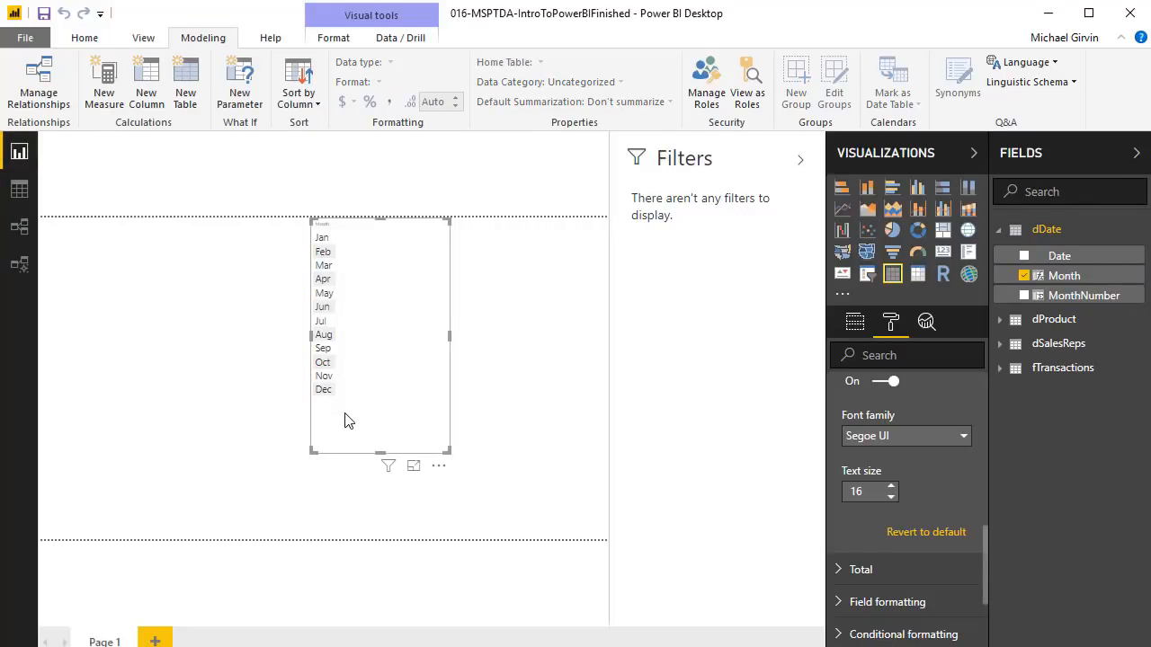
Step: Add a calculated column to dDate with the formula Year = YEAR(dDate[Date])
click(22, 196)
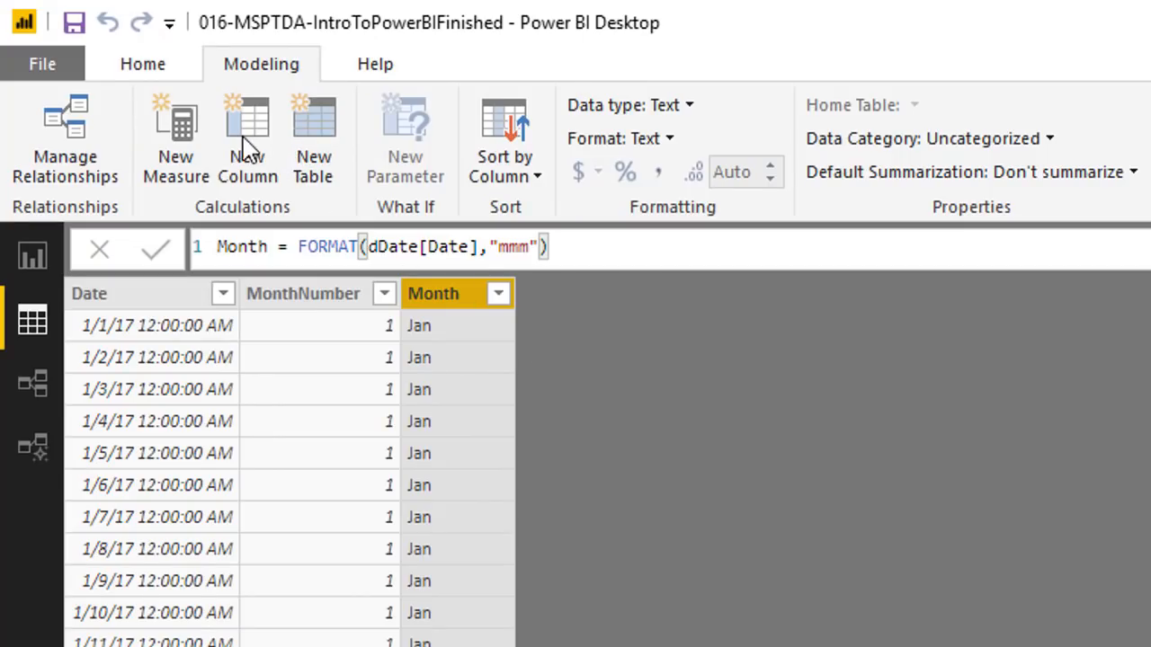
click(250, 148)
text(Year = YEAR(dDate[Date]))
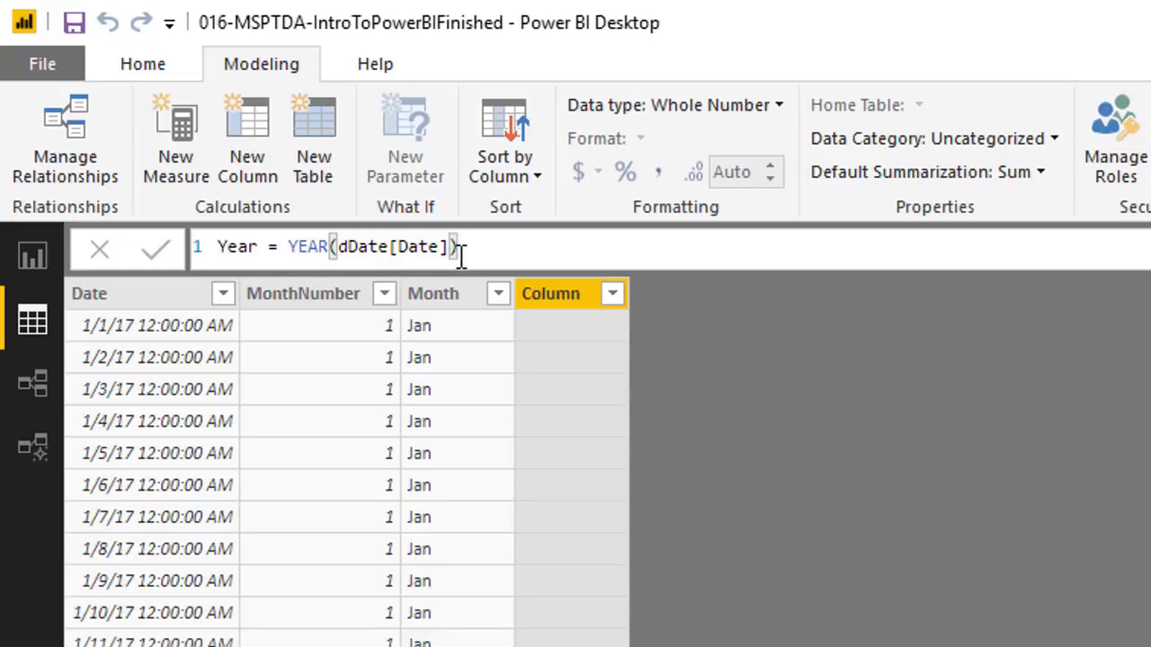
key(Return)
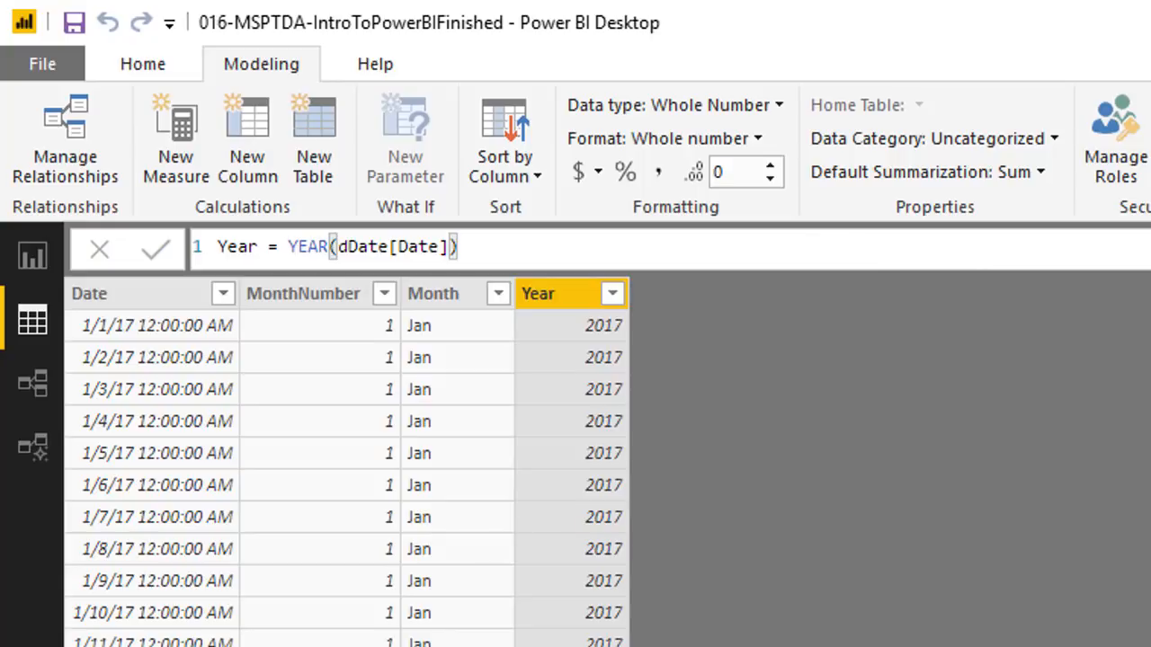
Step: Add a calculated column to dDate with the formula Quarter = ROUNDUP(dDate[MonthNumber]/3,0)
click(264, 141)
text(Quarter = )
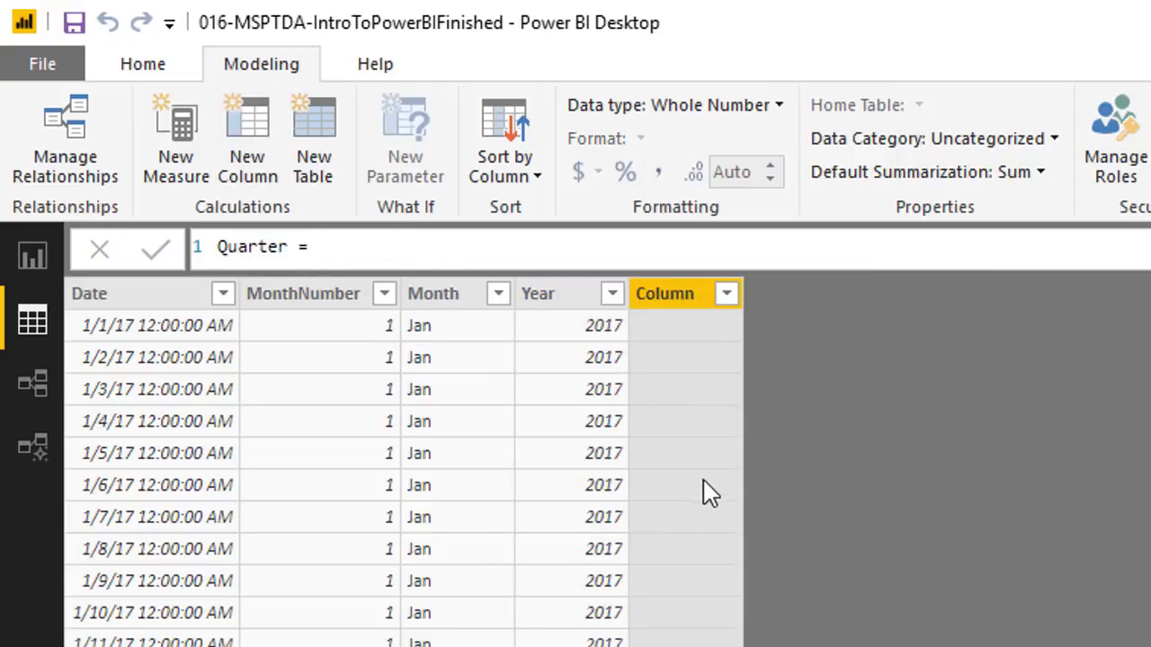
text(round()
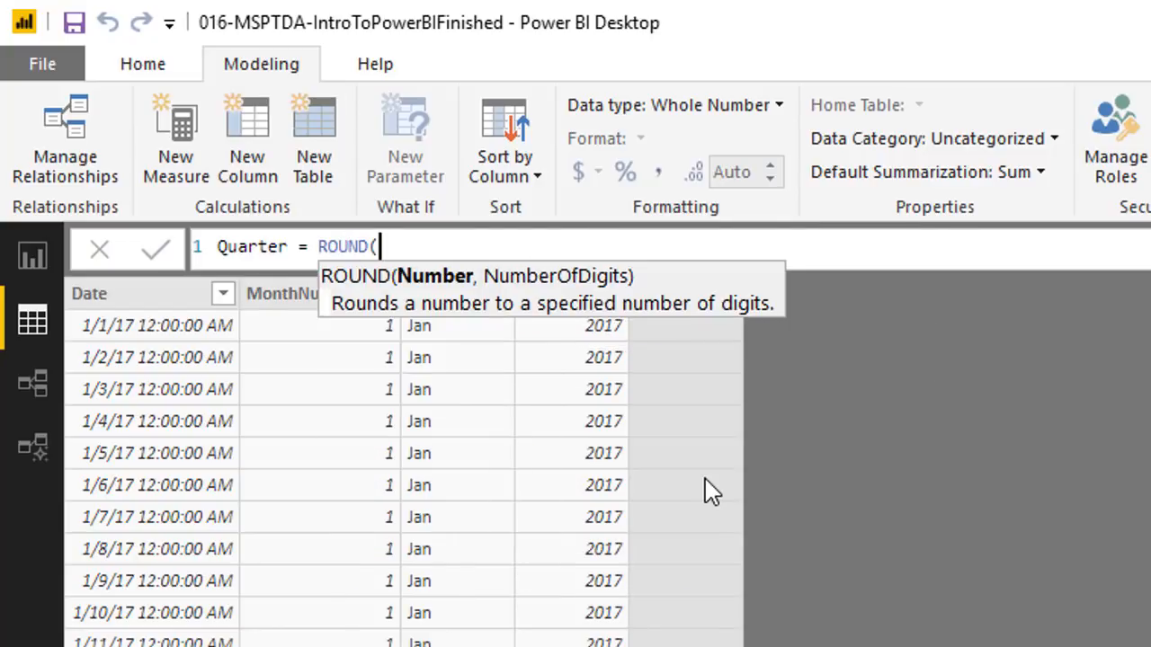
key(BackSpace)
text(up()
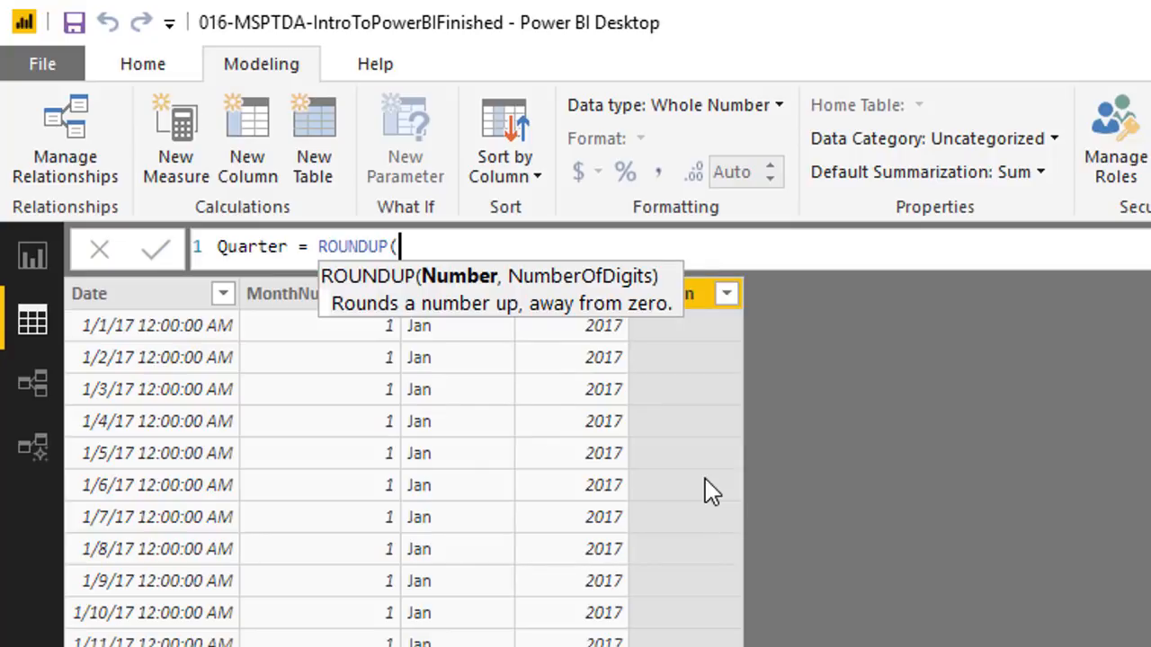
text(dd)
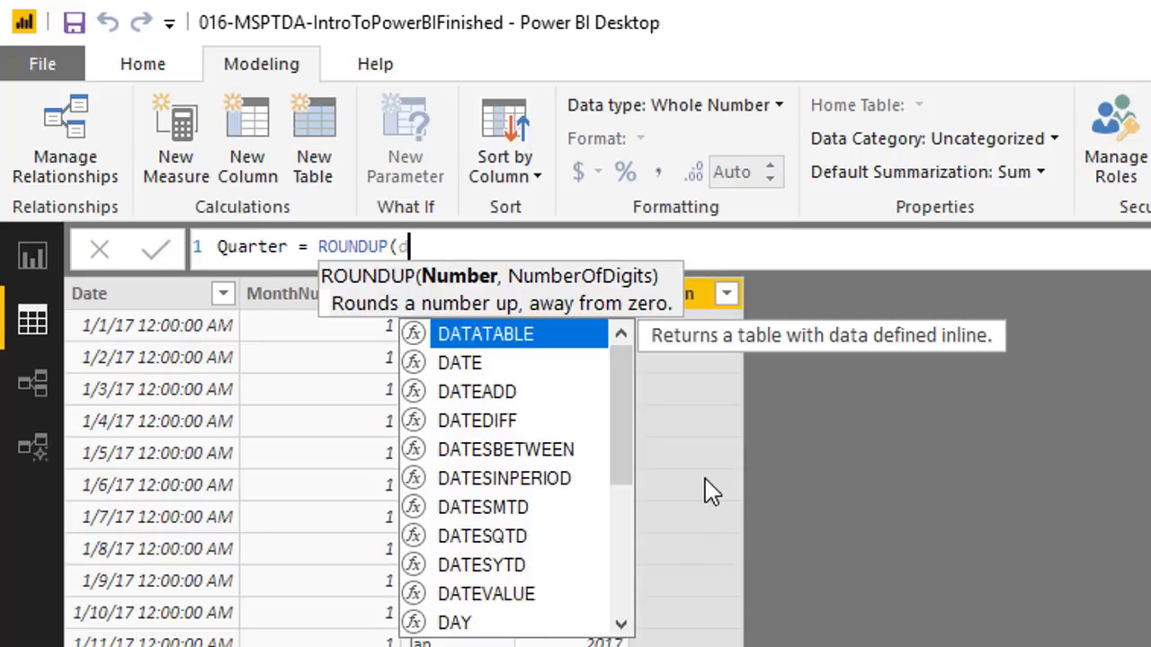
key(Down)
key(Down)
key(Down)
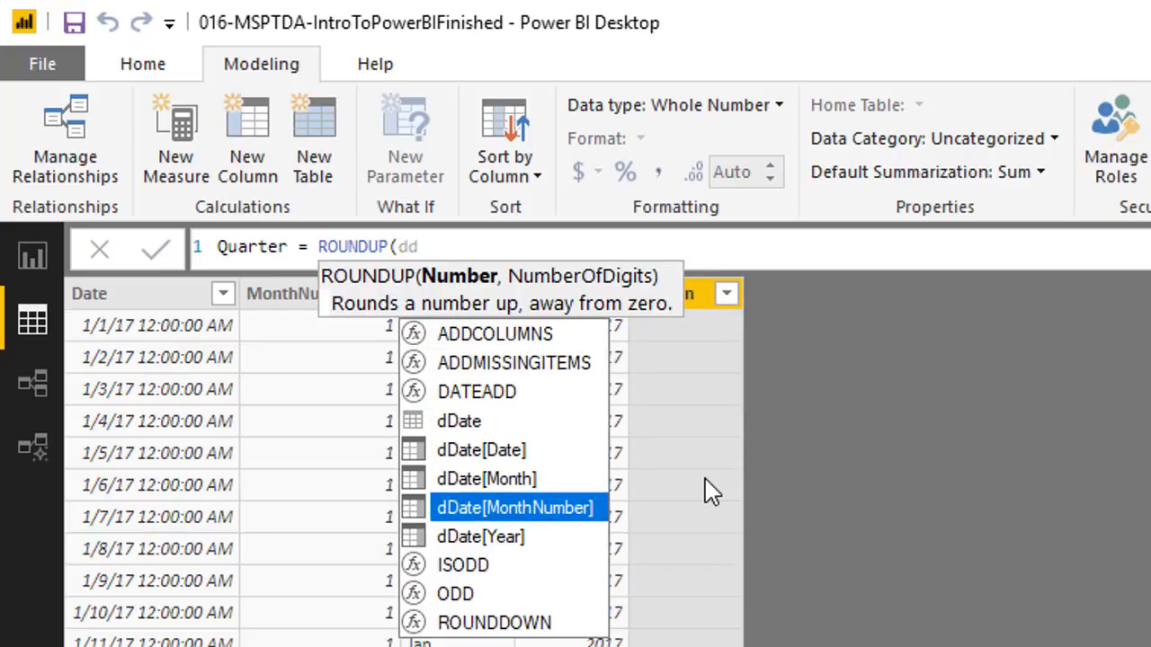
key(Tab)
text(/3)
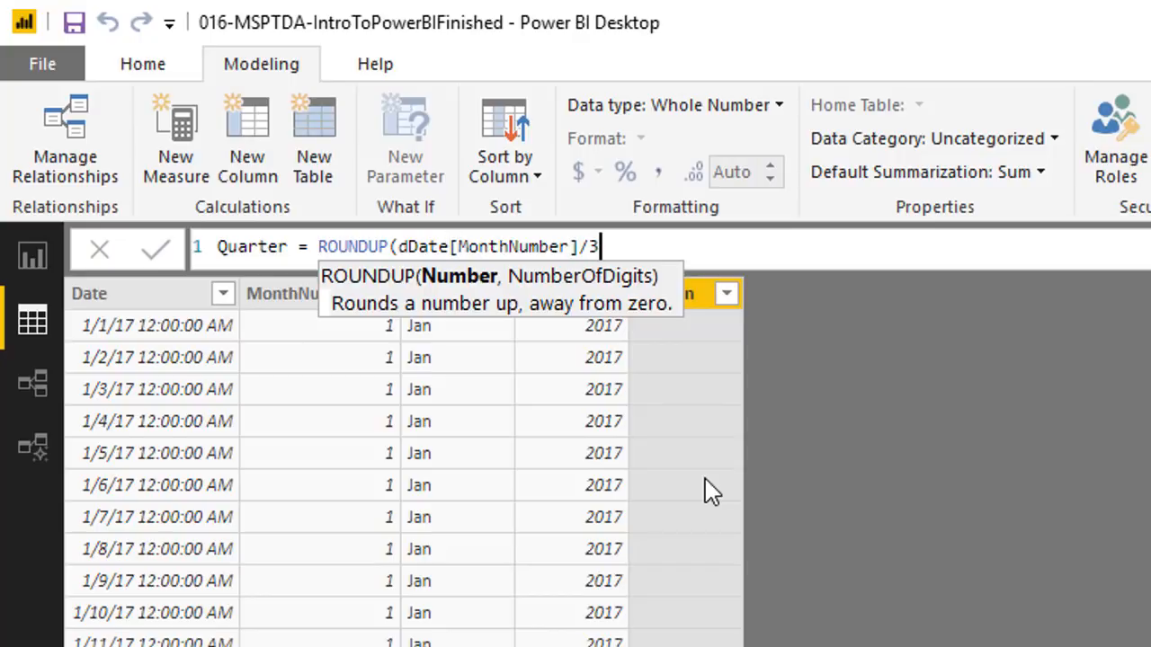
text(,)
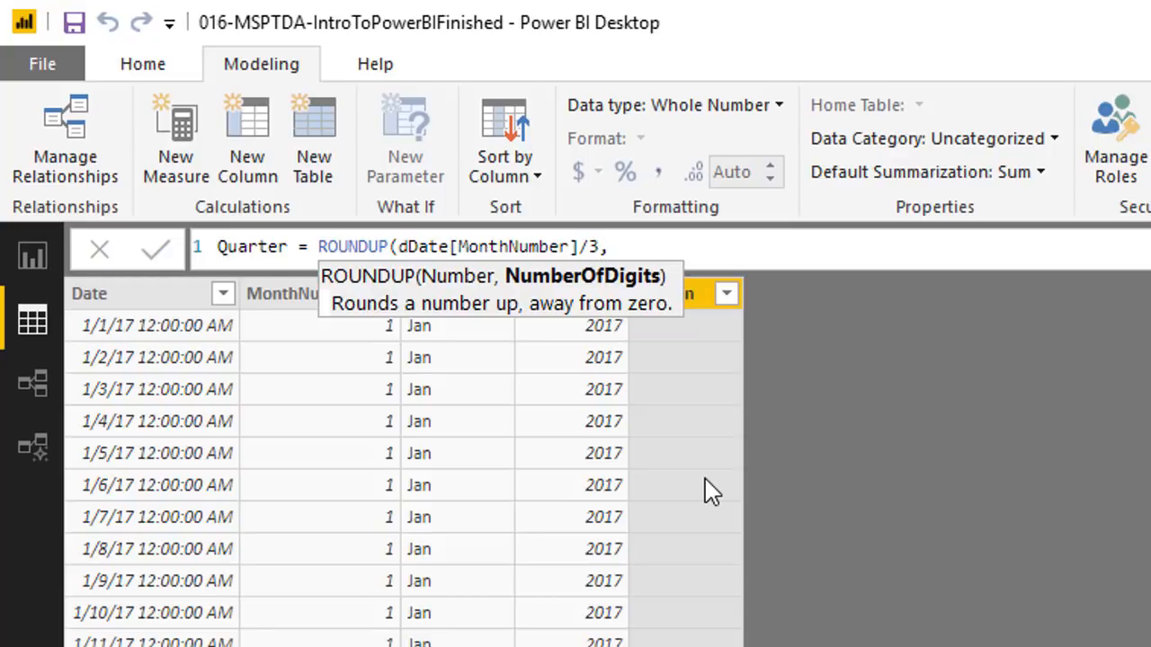
text(0))
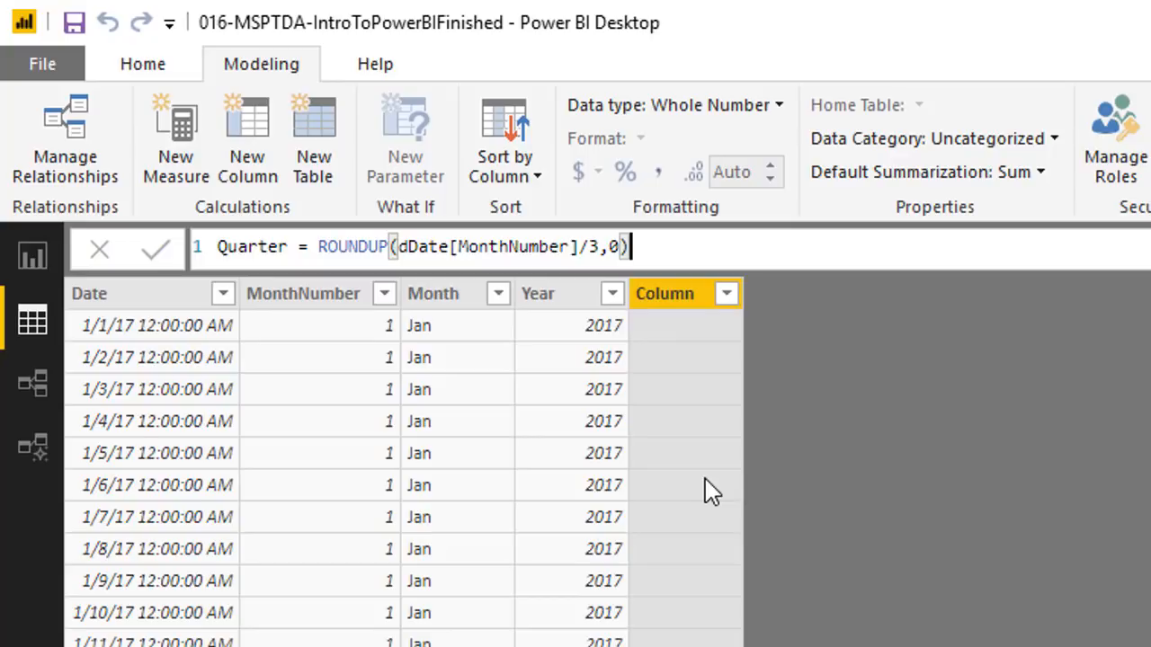
key(Return)
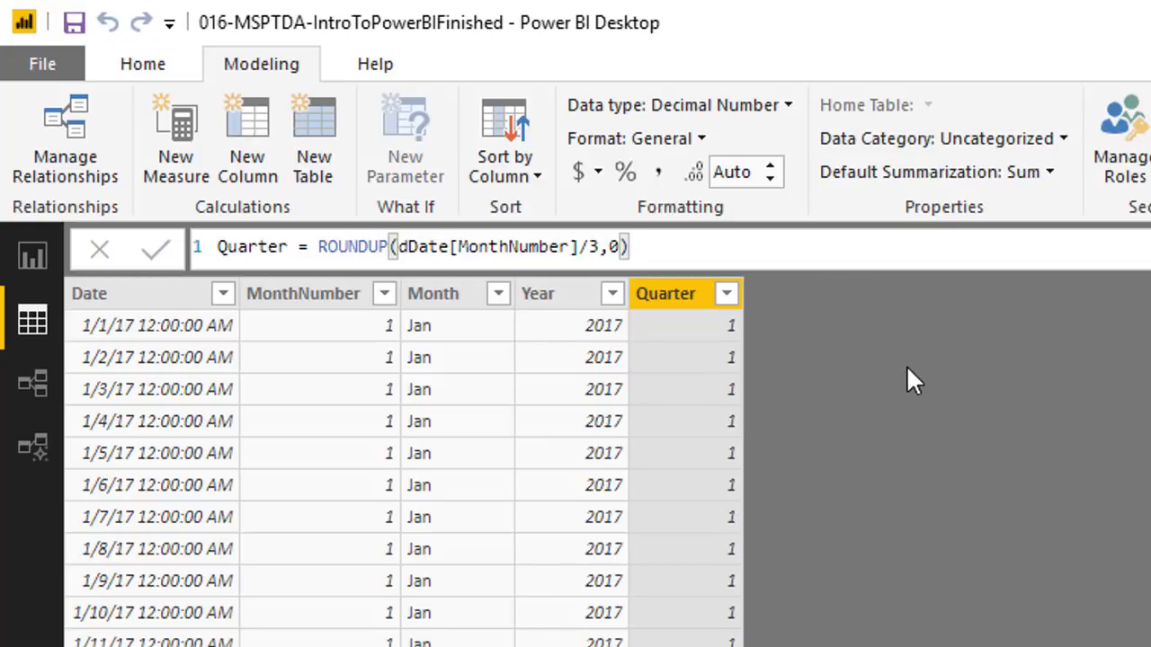
Step: Start a calculated column in dDate named Fiscal Quarter with an IF that tests dDate[Quarter]=1 and returns 4 when true
click(247, 126)
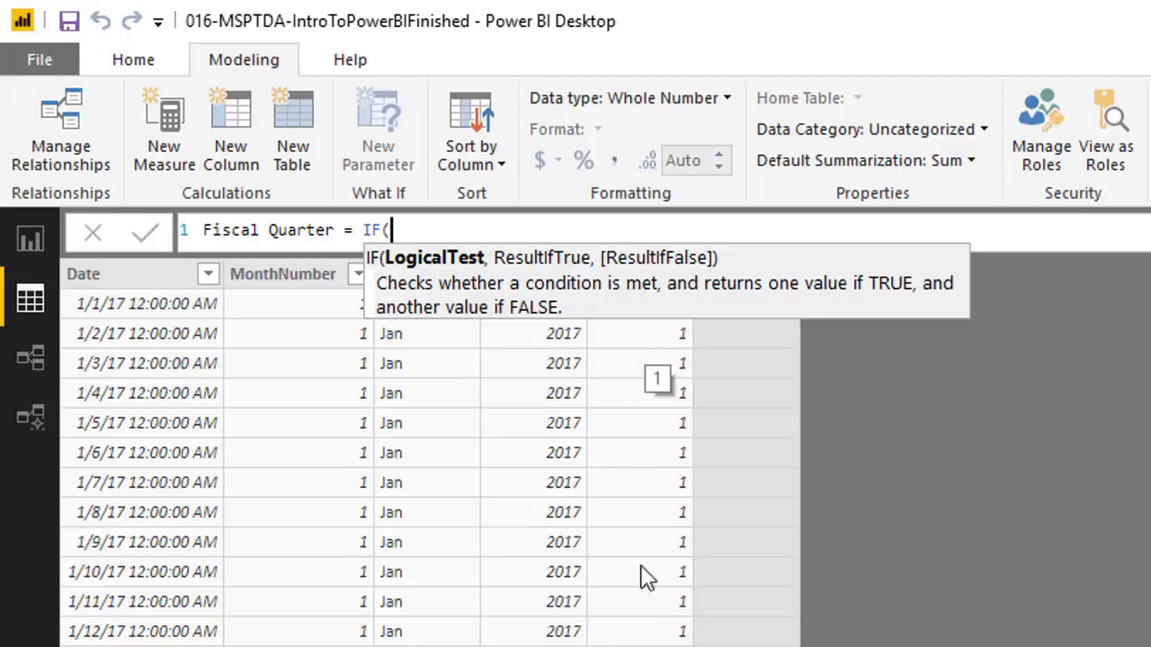
text(dd)
key(Down)
key(Down)
key(Down)
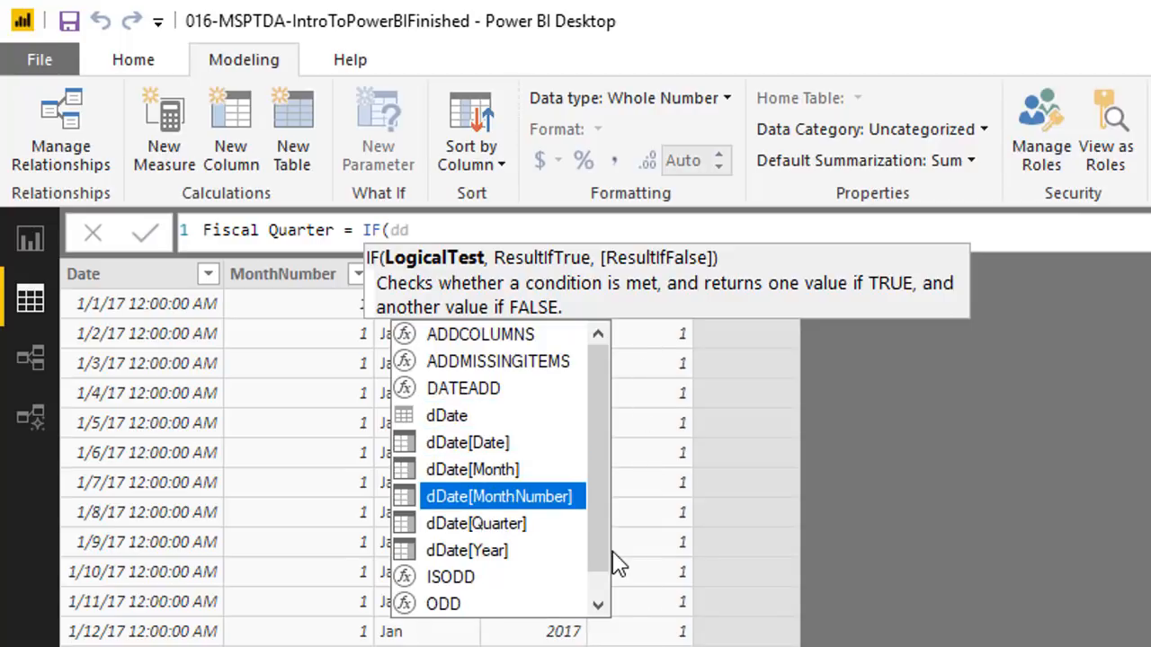
key(Tab)
text(=)
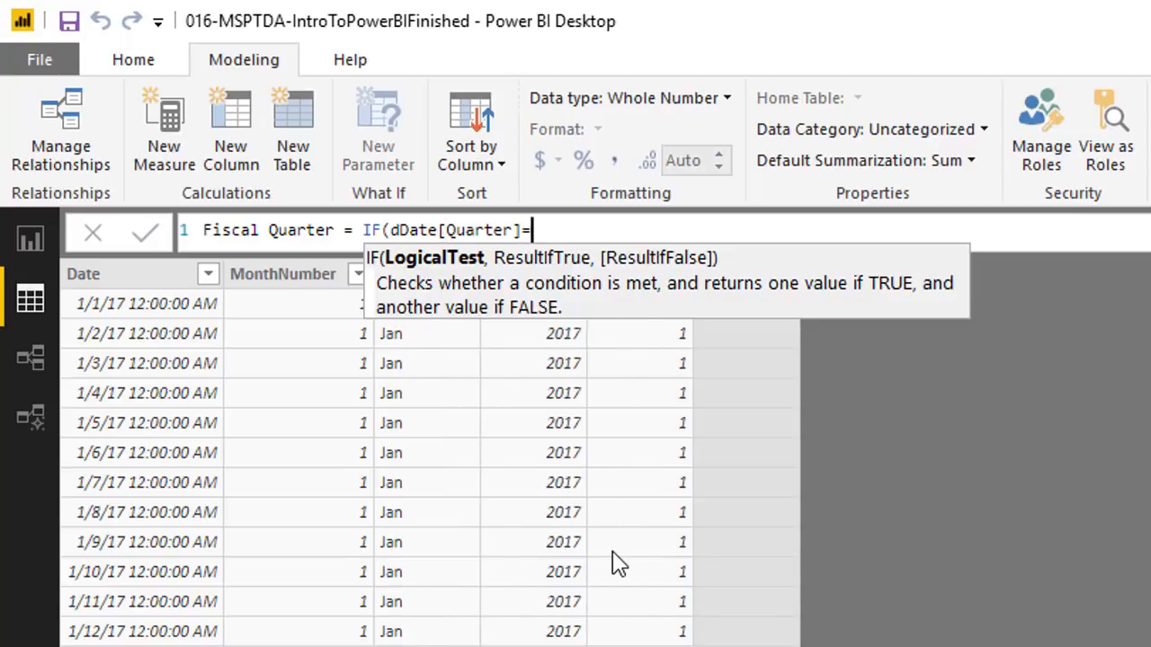
text(1,)
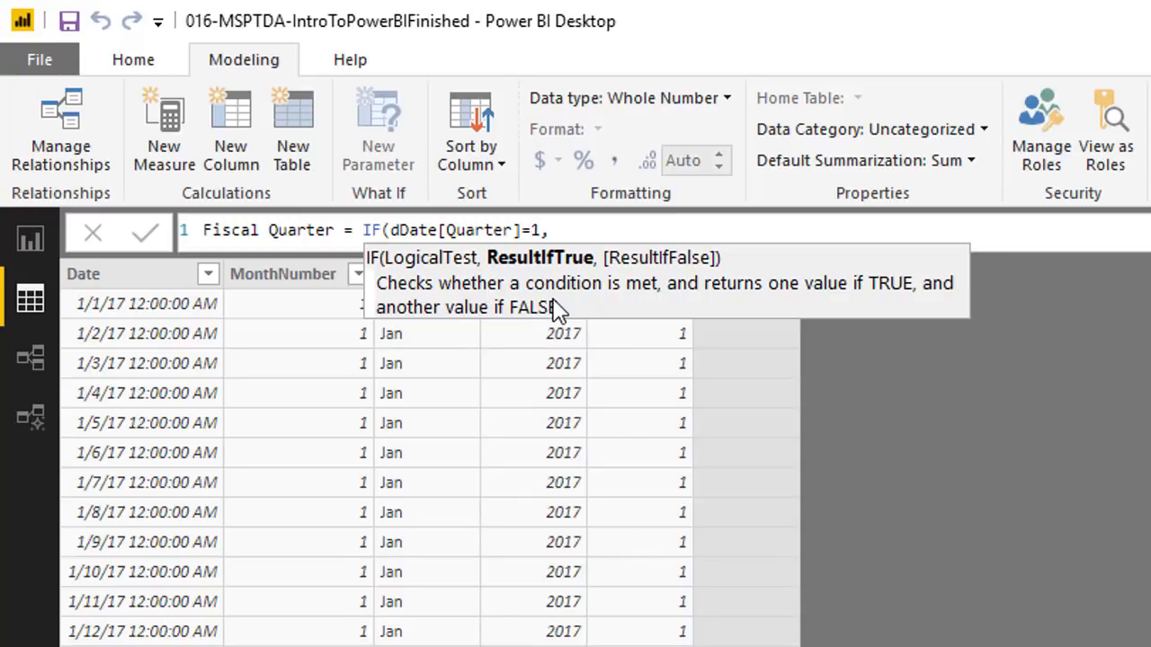
text(4,)
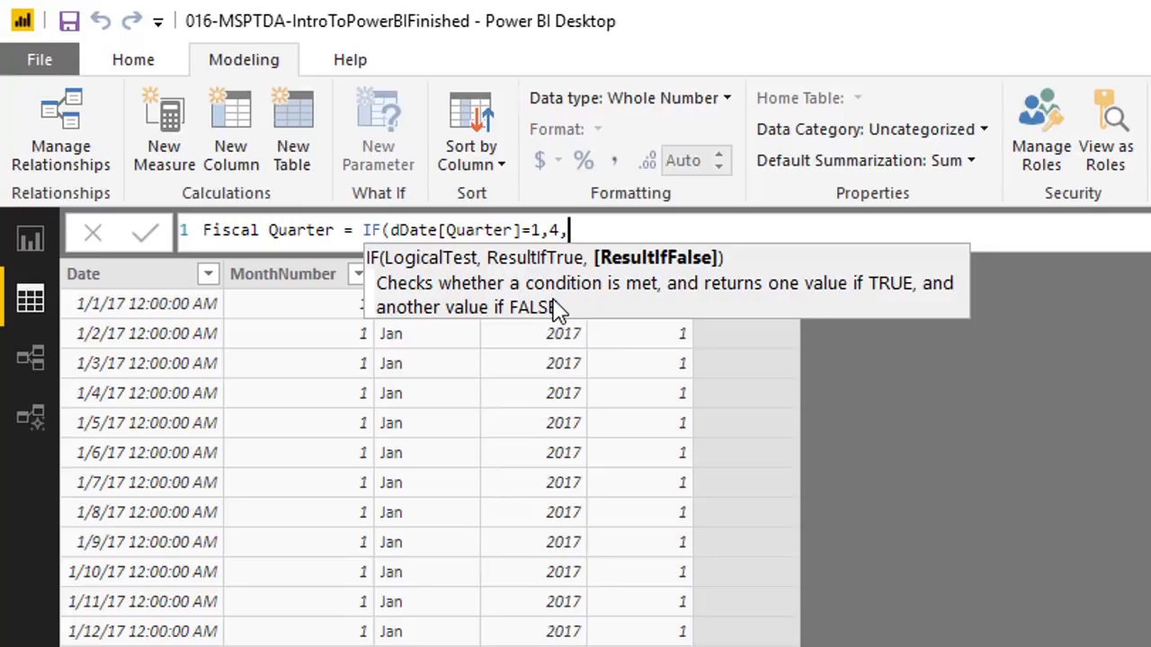
Step: Complete the Fiscal Quarter formula with dDate[Quarter]-1 as the false result and commit it
text(dd)
key(Down)
key(Down)
key(Down)
key(Down)
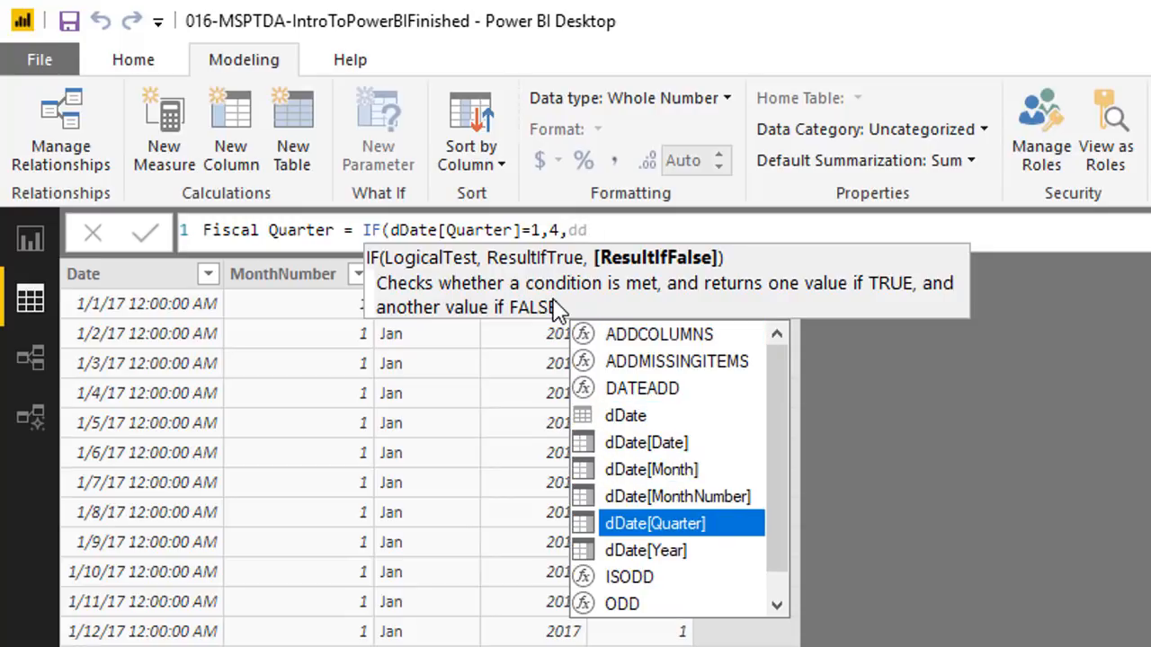
key(Tab)
text(-1)
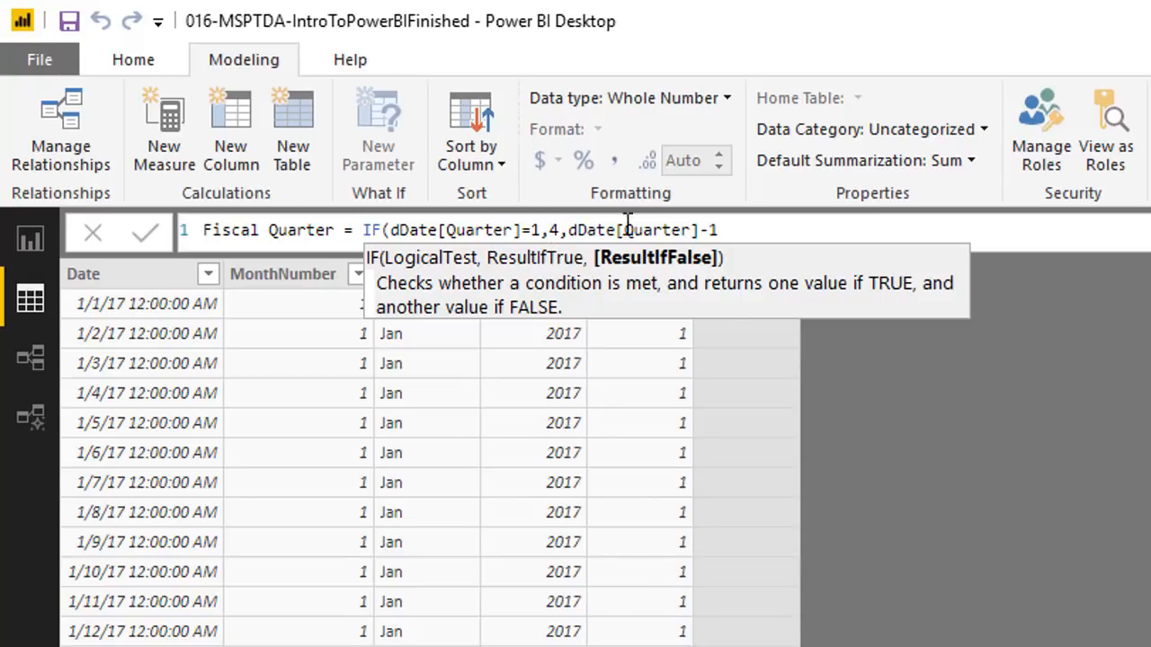
text())
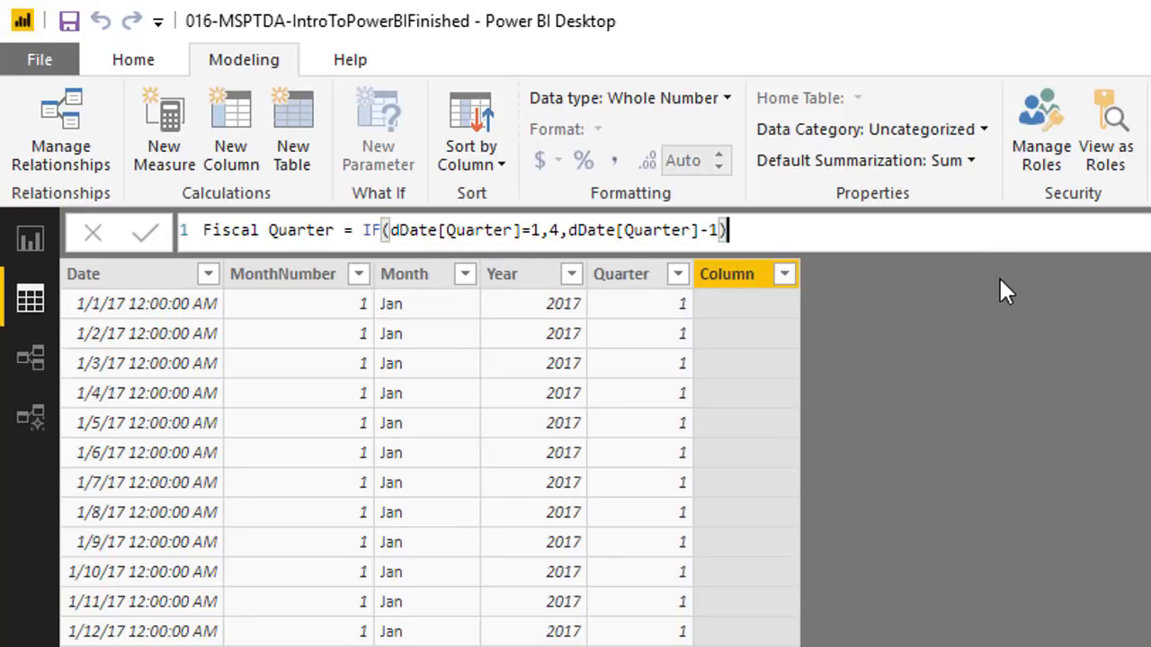
key(Return)
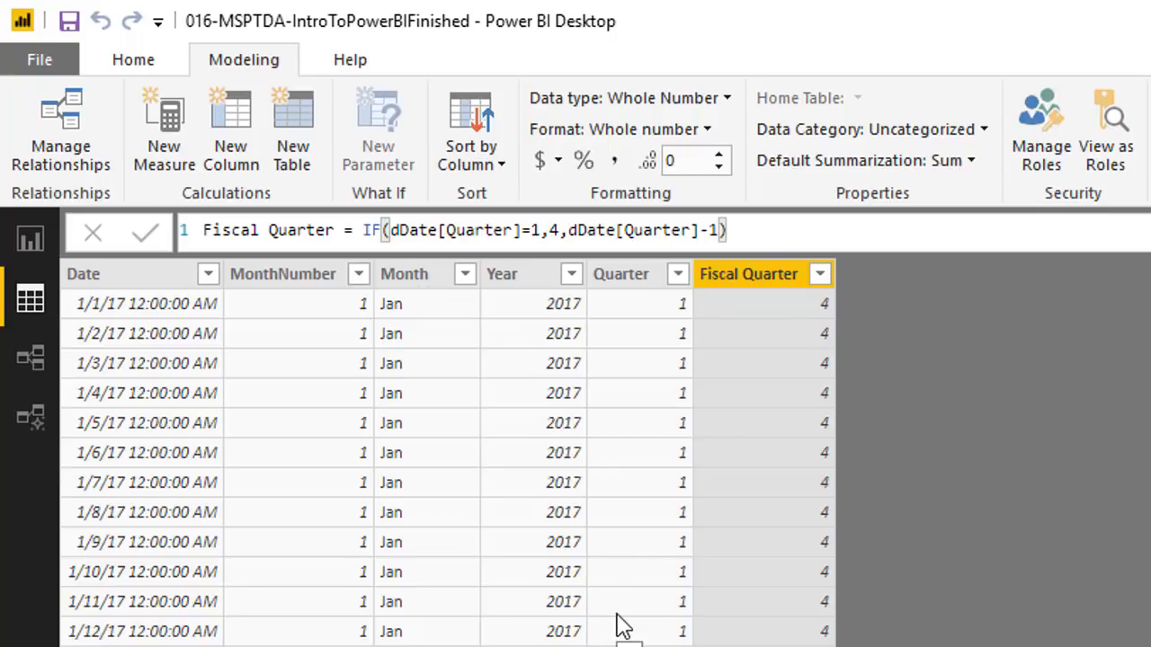
Step: Start a calculated column in dDate named Fiscal Year with an IF that tests dDate[Quarter]=1 and returns dDate[Year]-1 when true
click(230, 147)
text(Fiscal Year = IF(dDate[Quarter]=1)
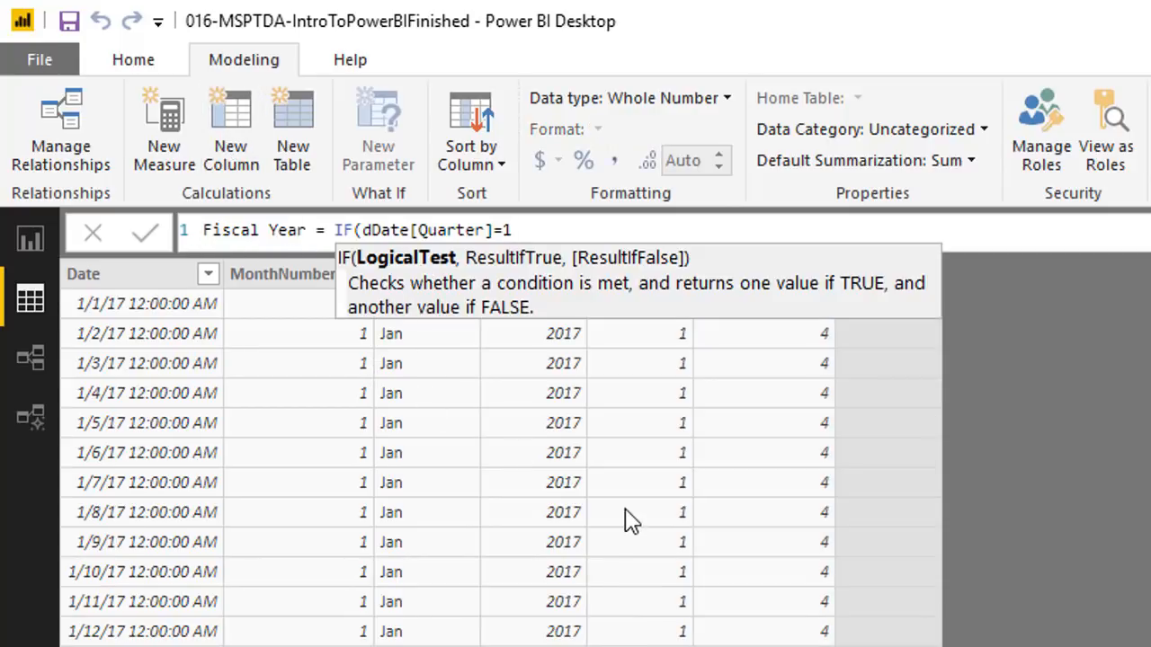
text(,)
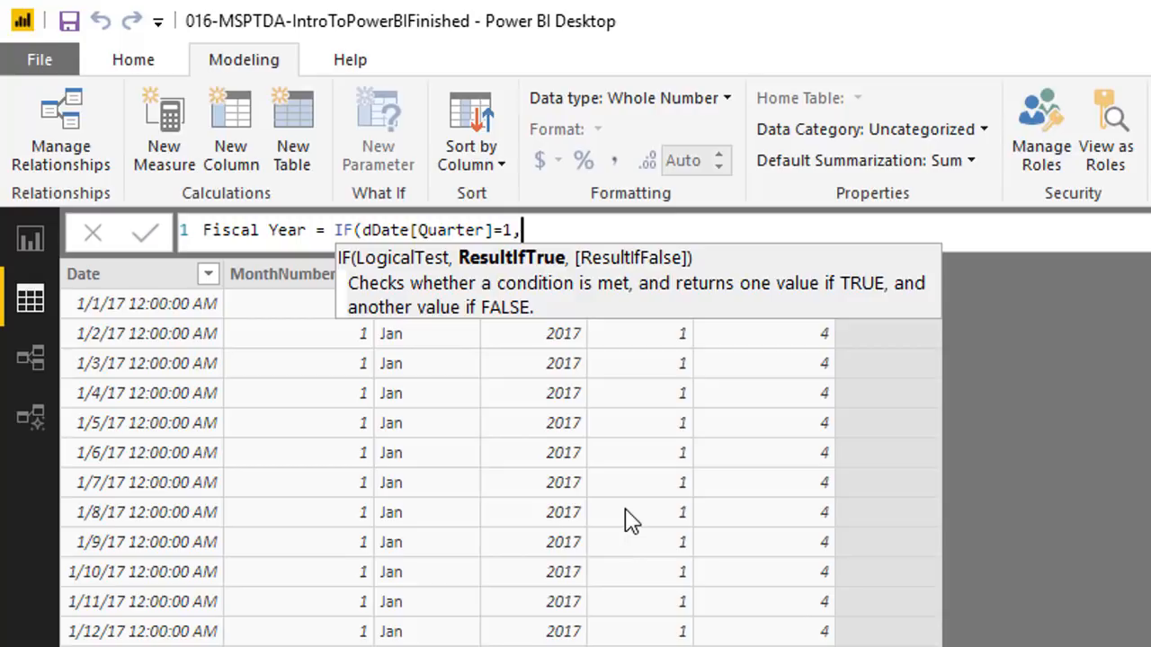
text(dd)
key(Down)
key(Down)
key(Down)
key(Down)
key(Down)
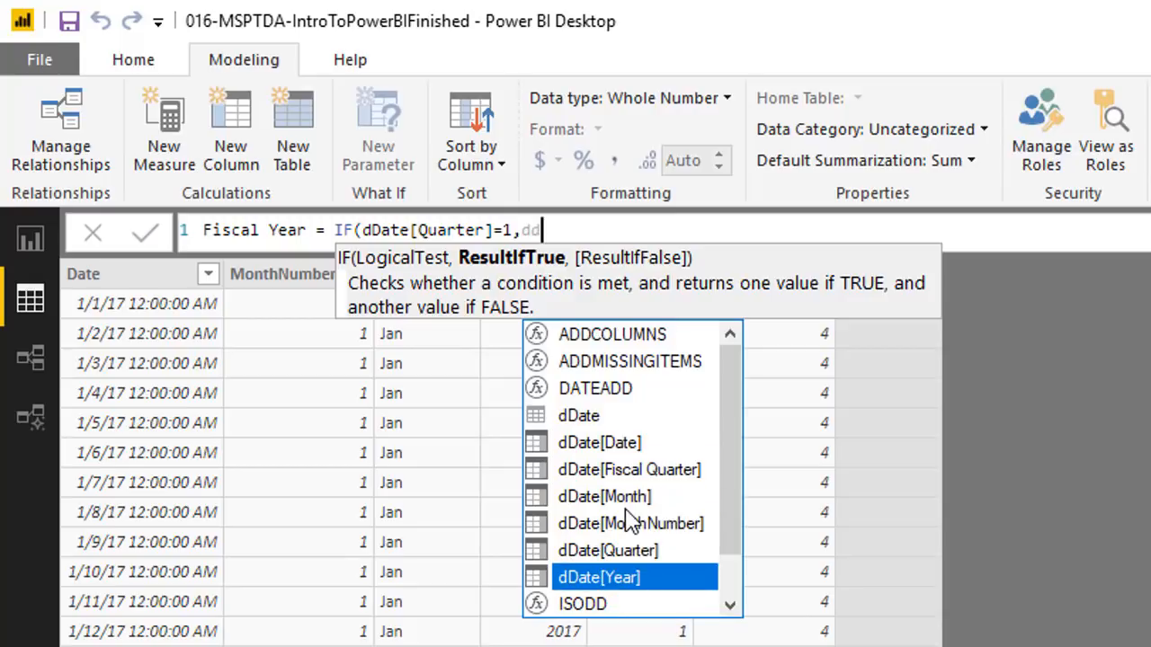
key(Tab)
text(-1,dd)
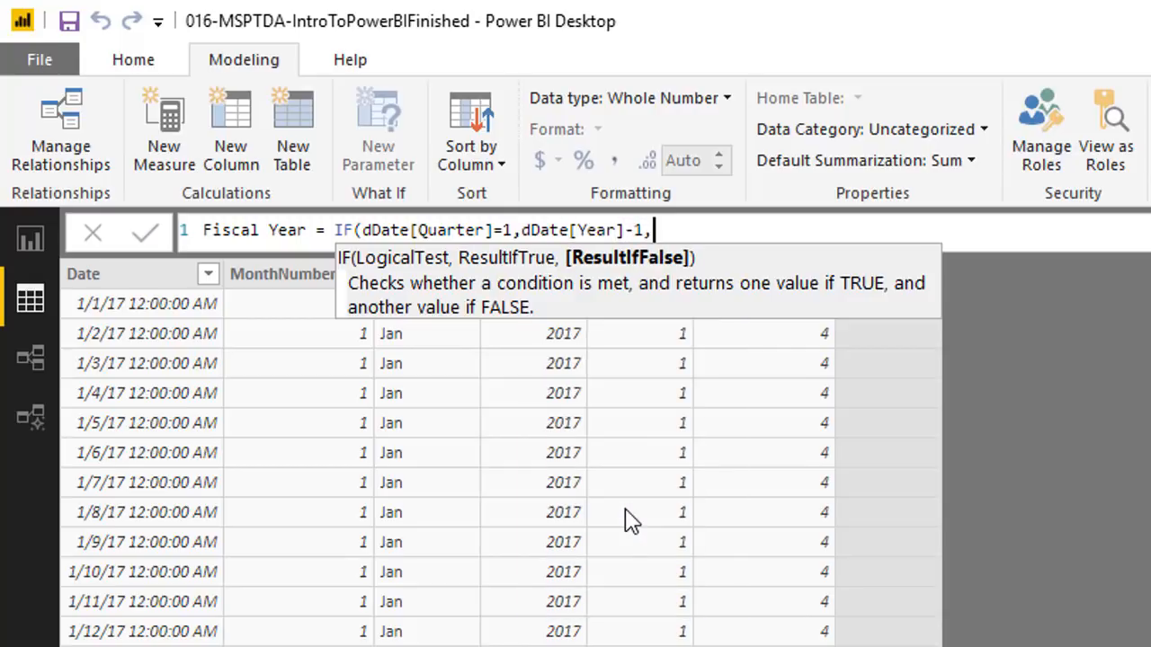
Step: Complete the Fiscal Year formula with dDate[Year] as the false result and commit it
key(Down)
key(Down)
key(Down)
key(Down)
key(Down)
key(Down)
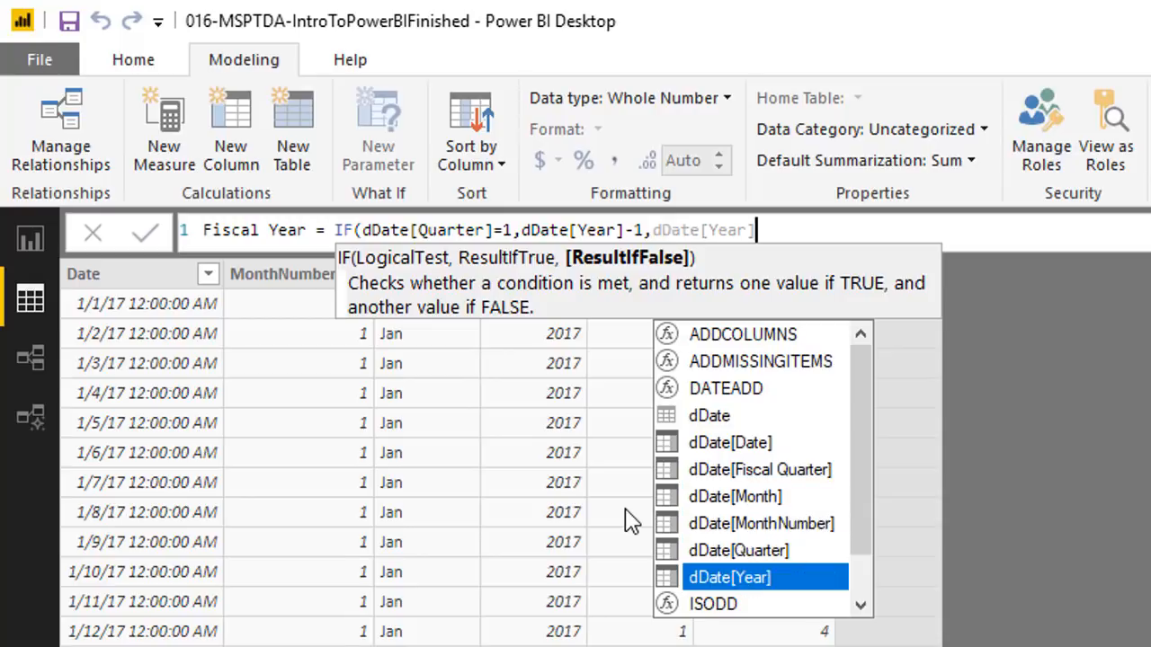
key(Tab)
text())
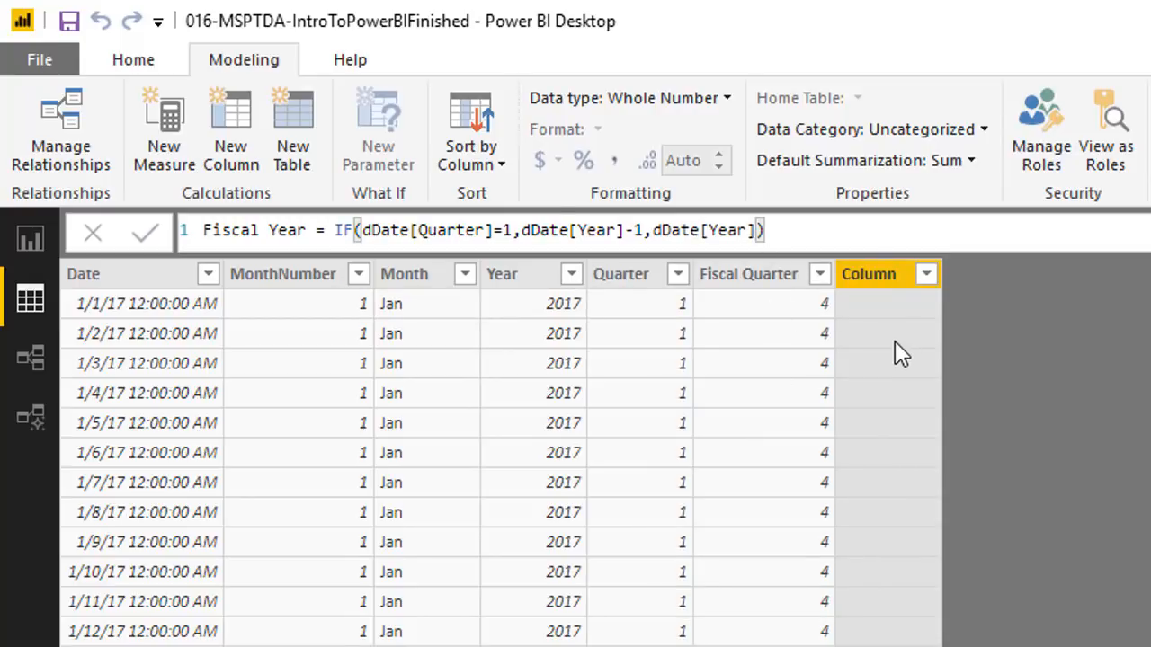
key(Return)
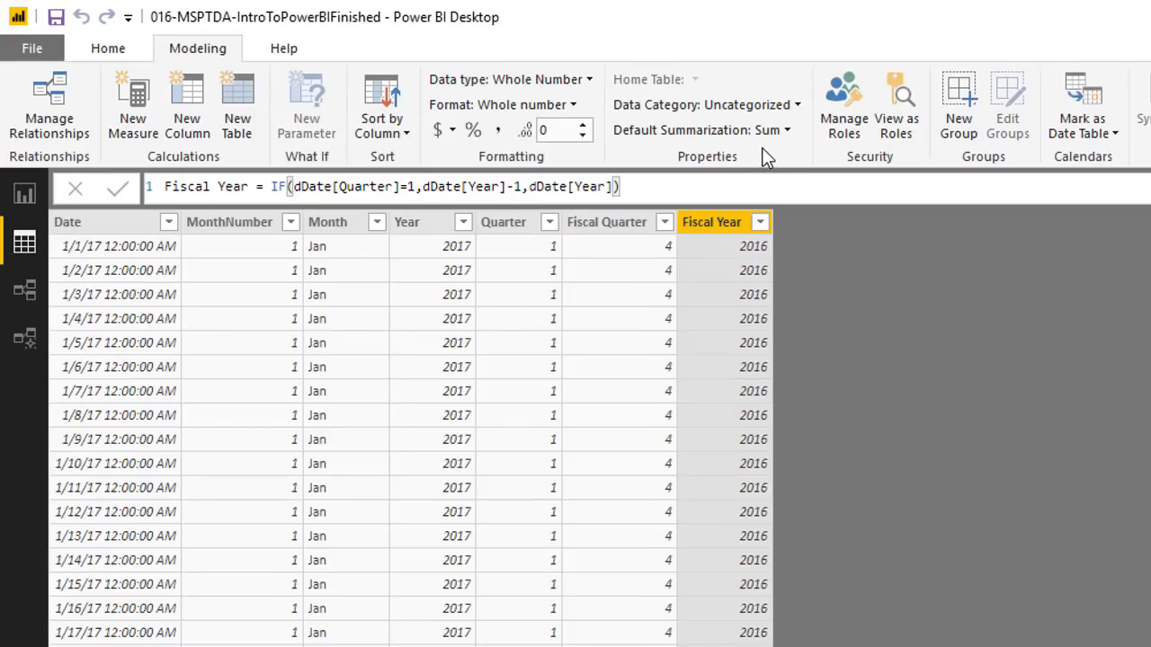
Step: Start a calculated column in dDate named Fiscal Period that joins "Q" with dDate[Fiscal Quarter]
click(188, 101)
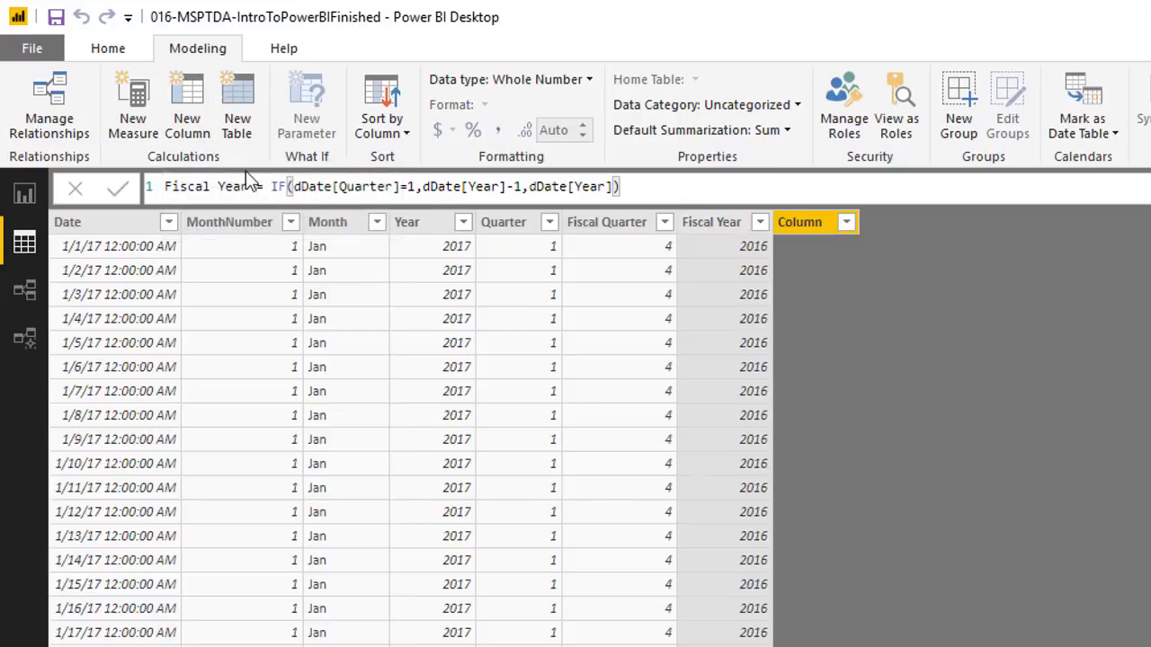
text(Fiscal Period = "Q"&dd)
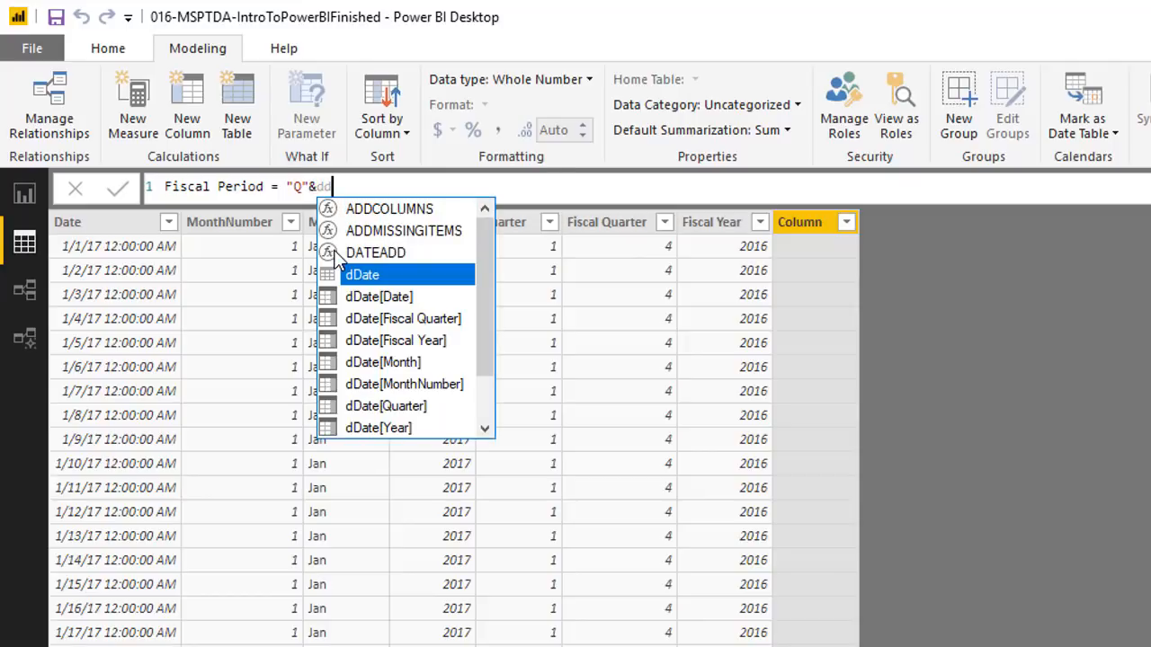
key(Down)
key(Down)
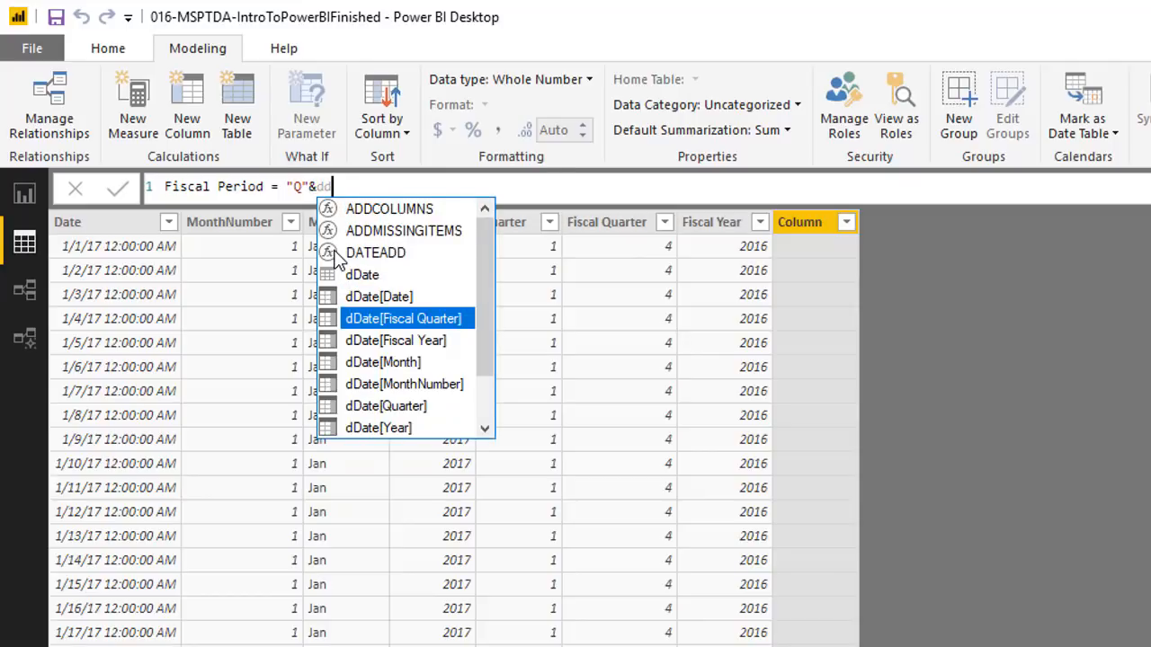
key(Tab)
text(&)
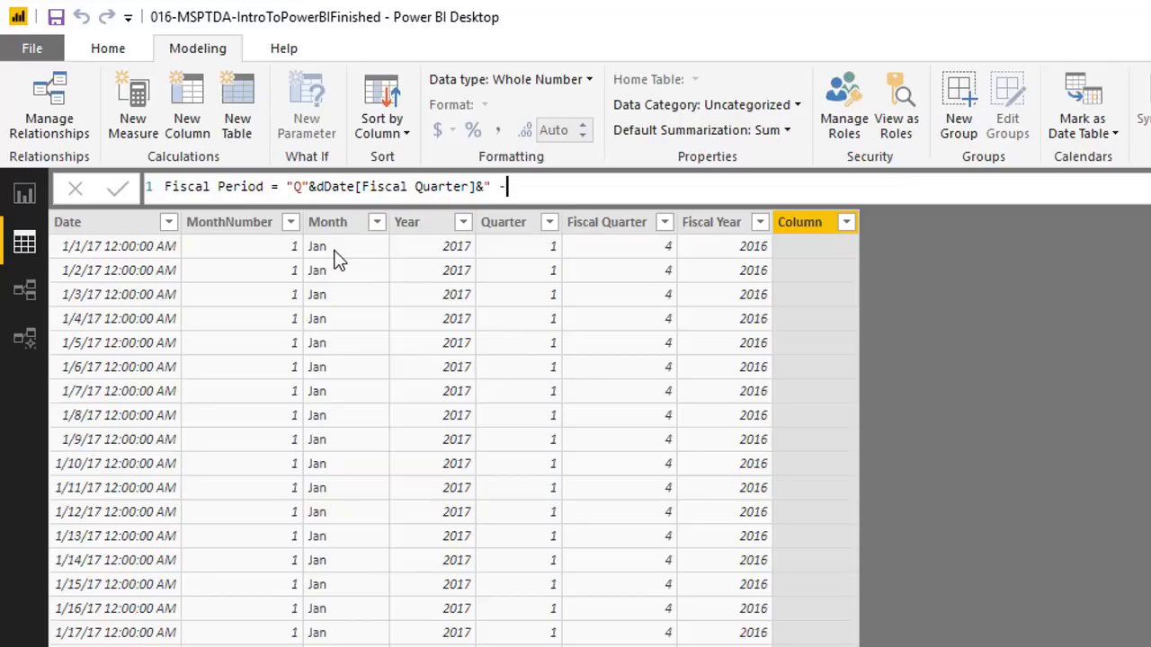
Step: Complete the Fiscal Period formula by appending "-" and dDate[Fiscal Year], and commit it
text("-"&dd)
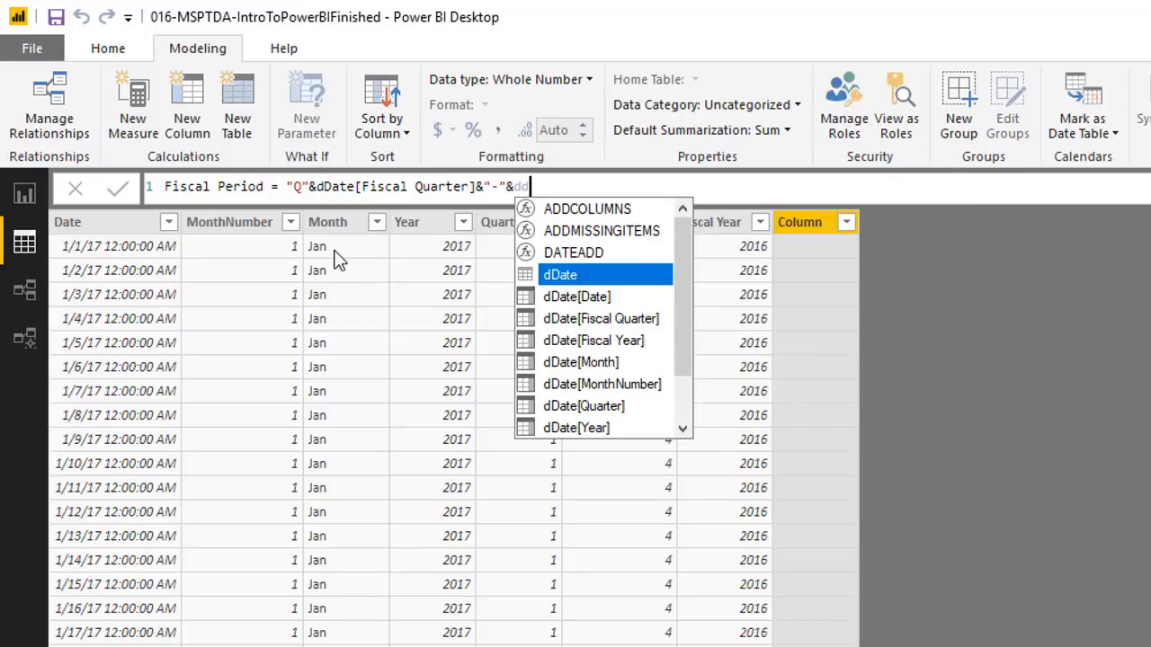
key(Down)
key(Down)
key(Down)
key(Tab)
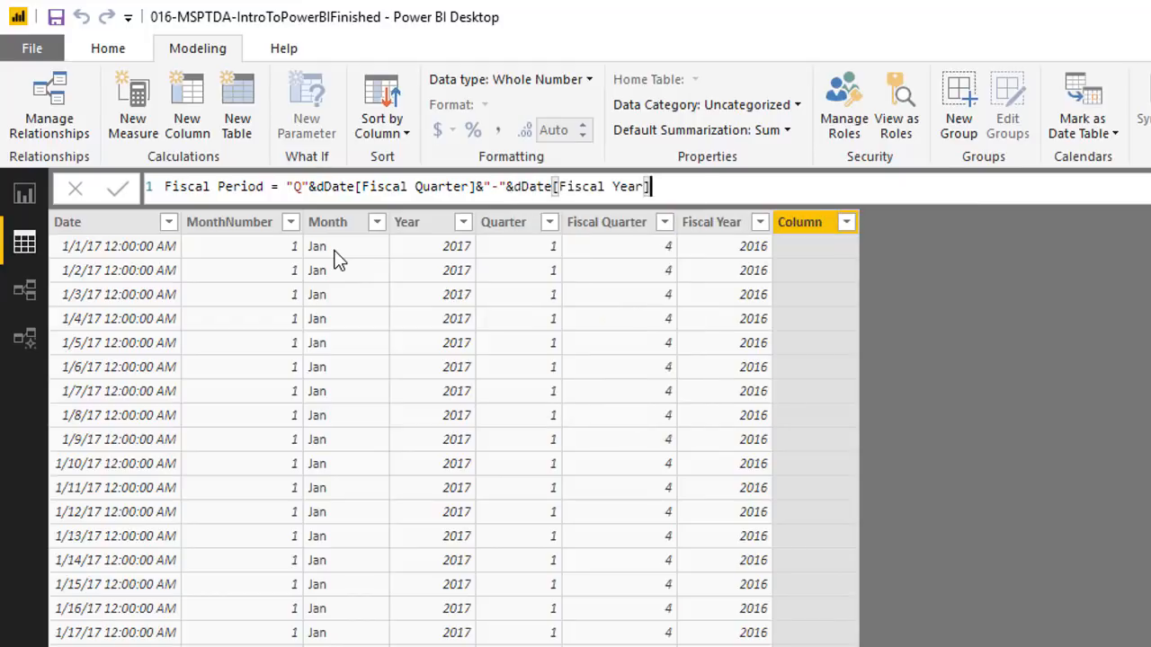
key(Return)
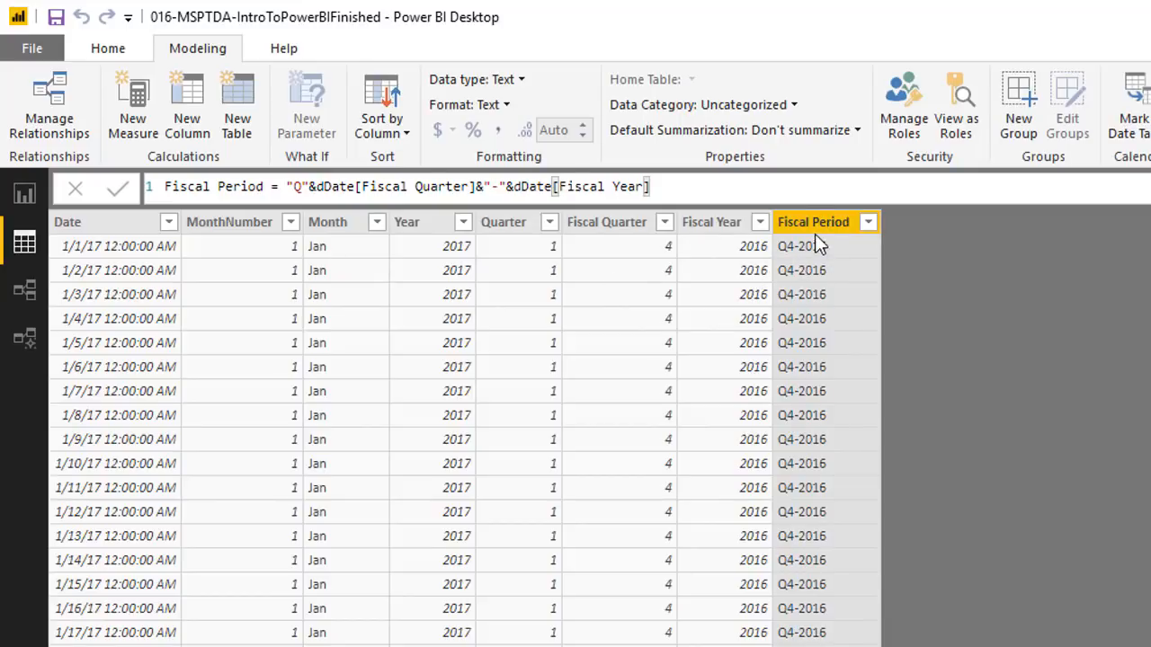
Step: Wrap dDate[Fiscal Year] in the Fiscal Period formula with RIGHT to keep only 2 characters, and commit it
click(513, 187)
text(rig)
key(Tab)
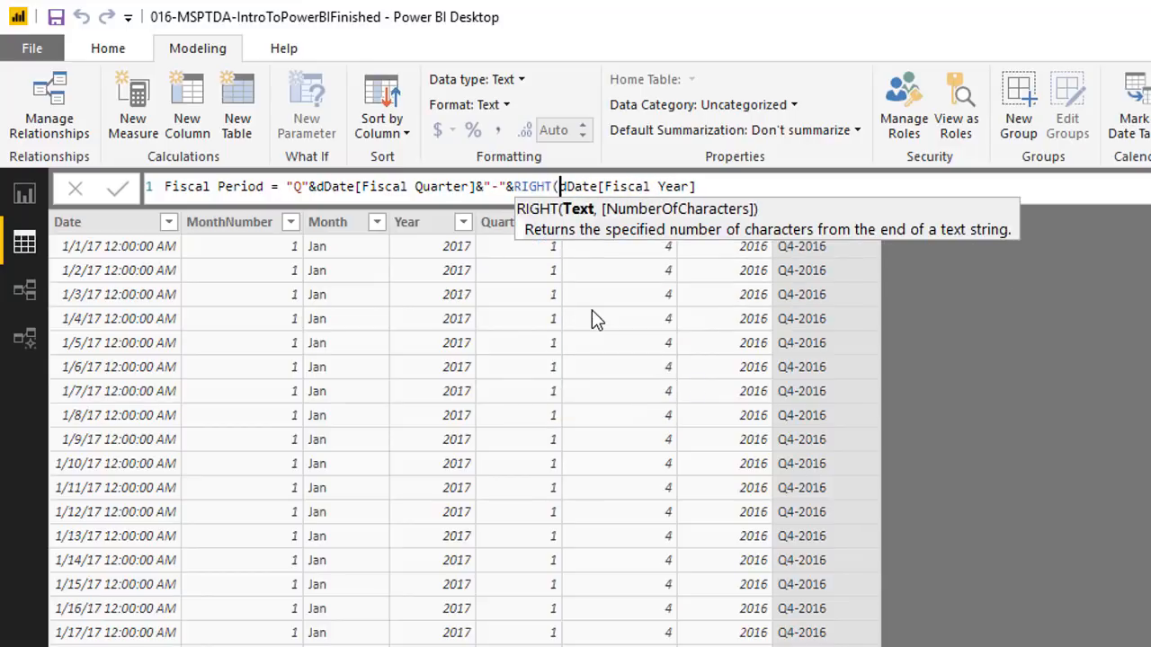
click(716, 188)
text(,2))
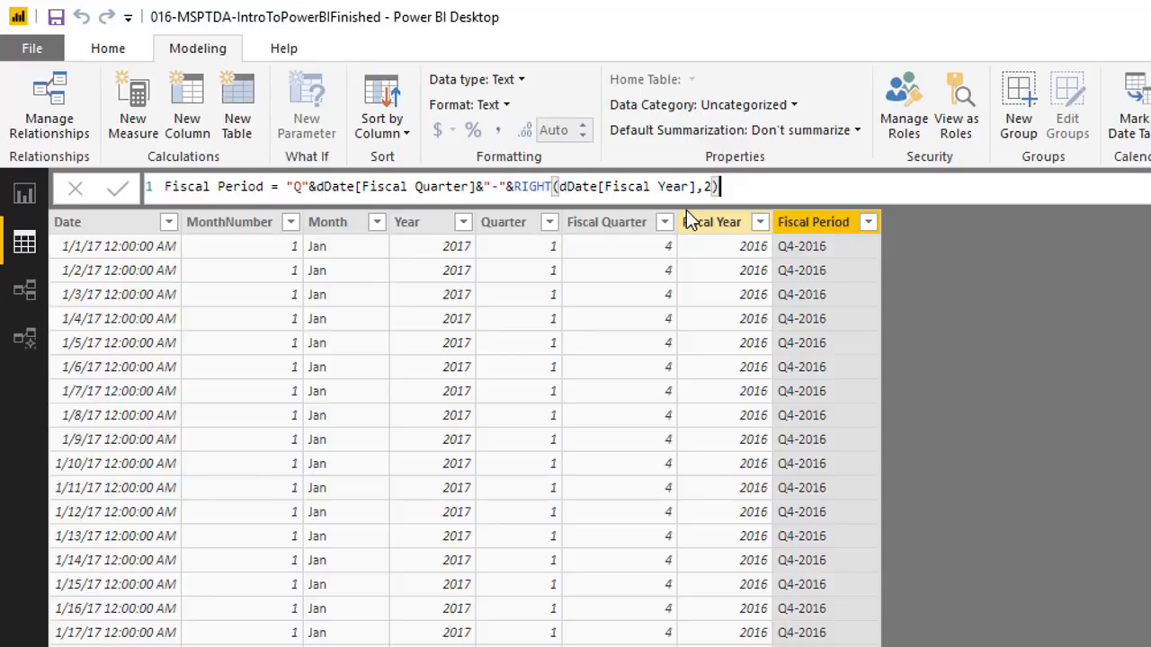
key(Return)
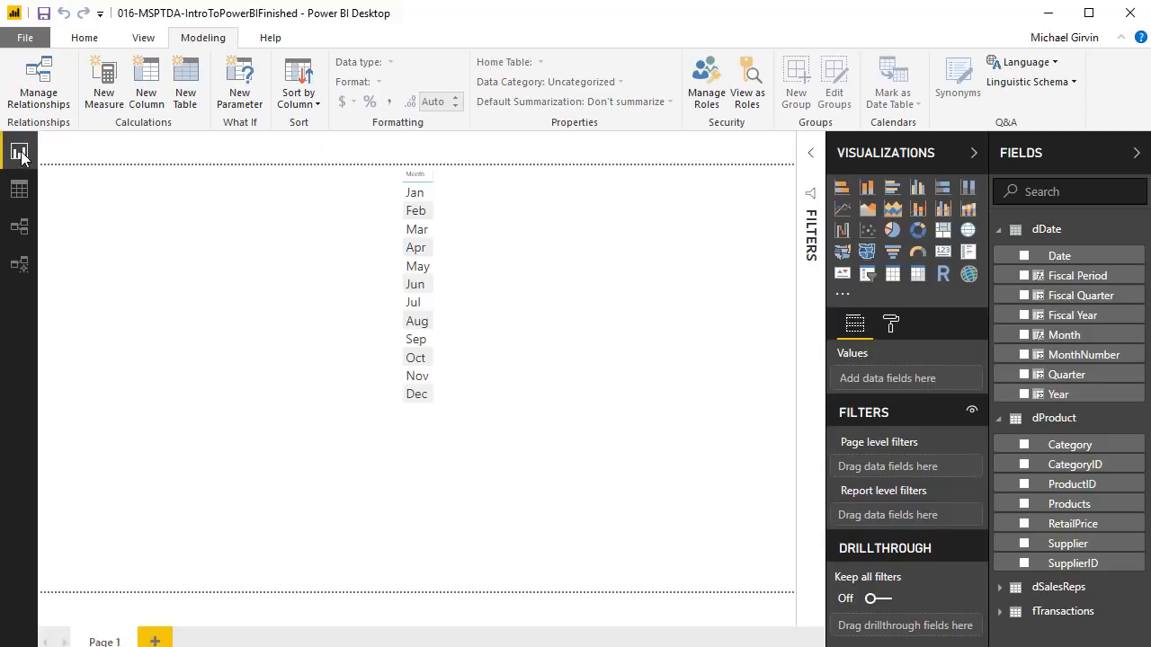
Step: Add the Fiscal Period field to the report page as a new table visual beside the Month table
click(24, 153)
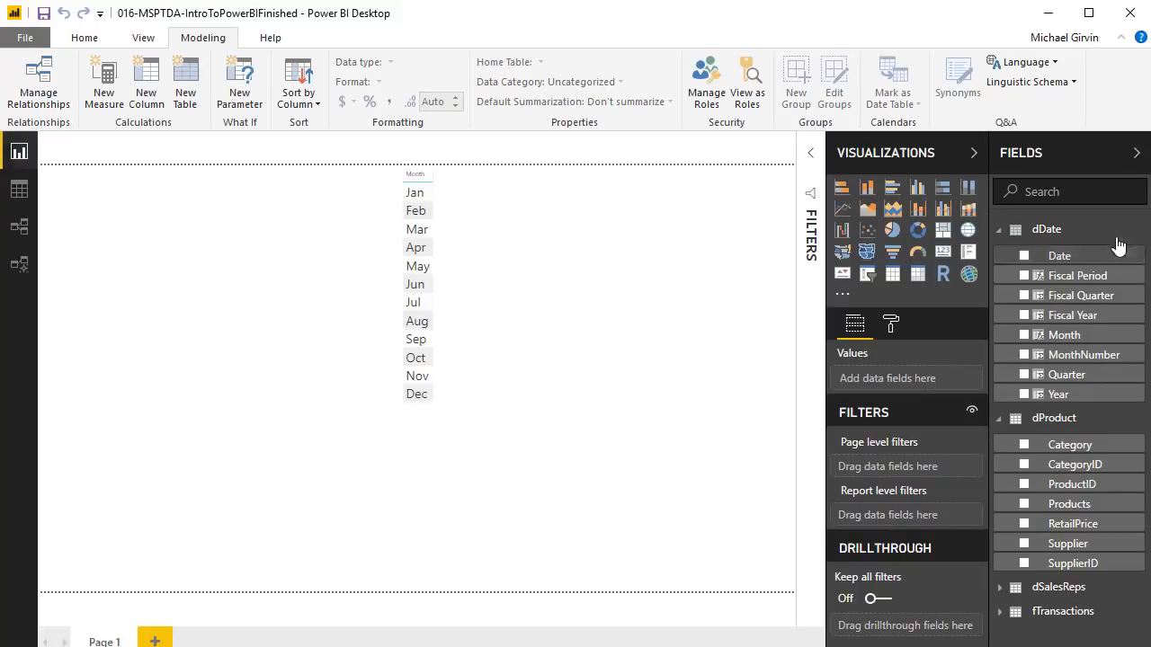
drag(1071, 277, 652, 216)
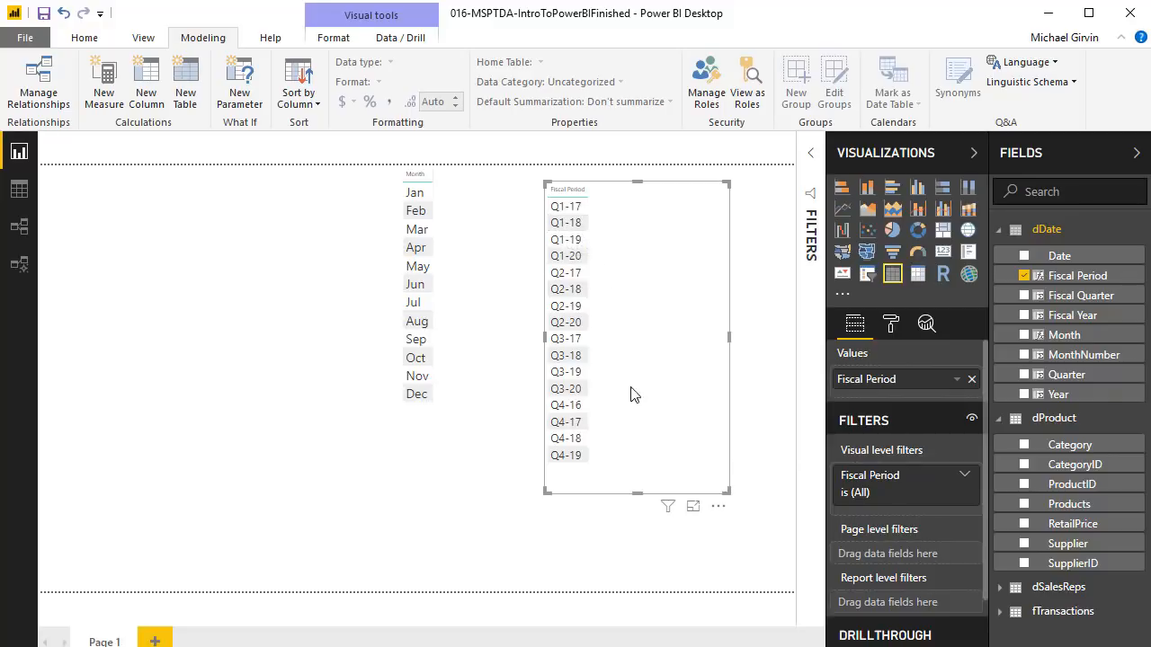
Step: Create a calculated column in dDate named SortFiscalPeriod with the formula dDate[Fiscal Year]*10
click(19, 190)
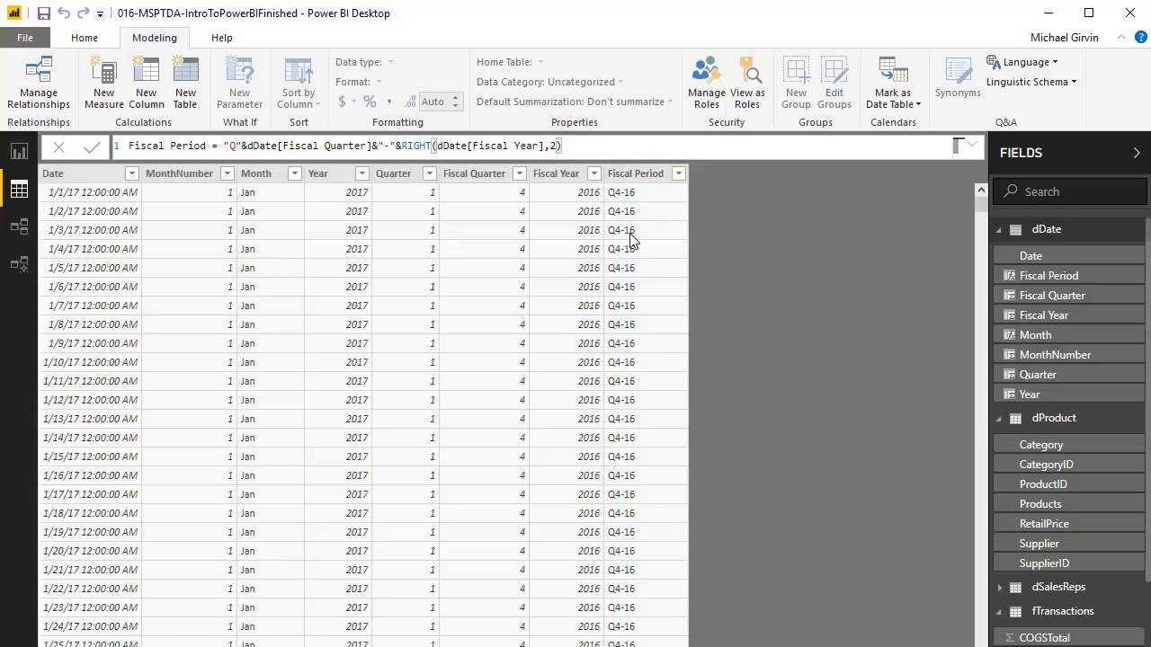
click(143, 90)
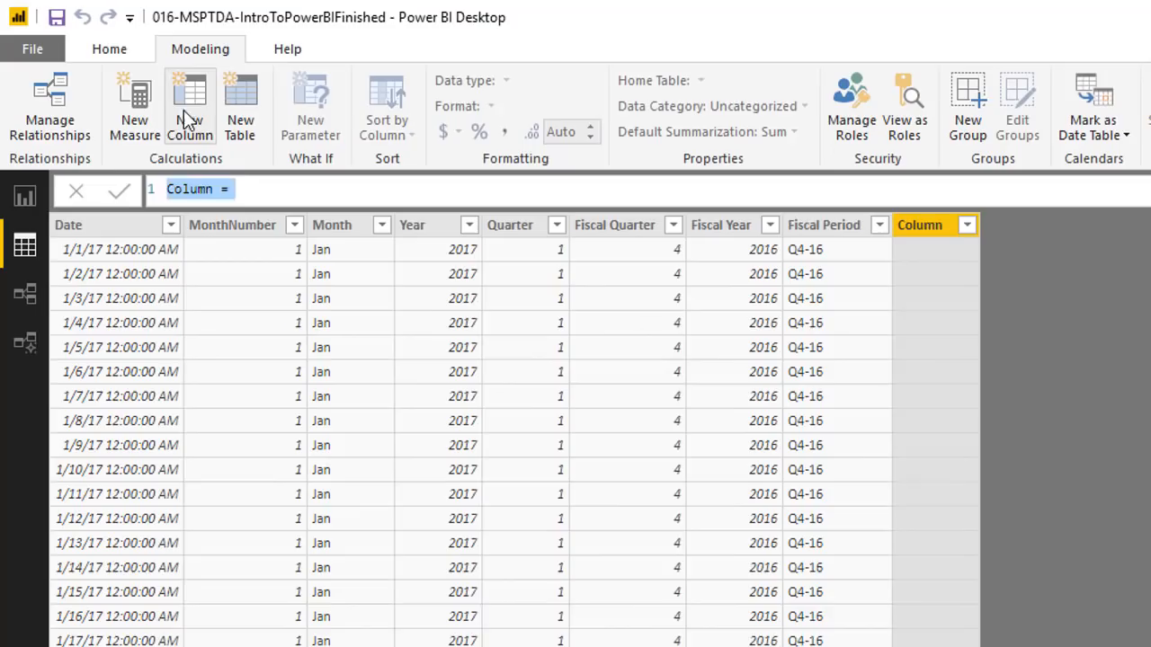
text(SortFiscalPeriod = )
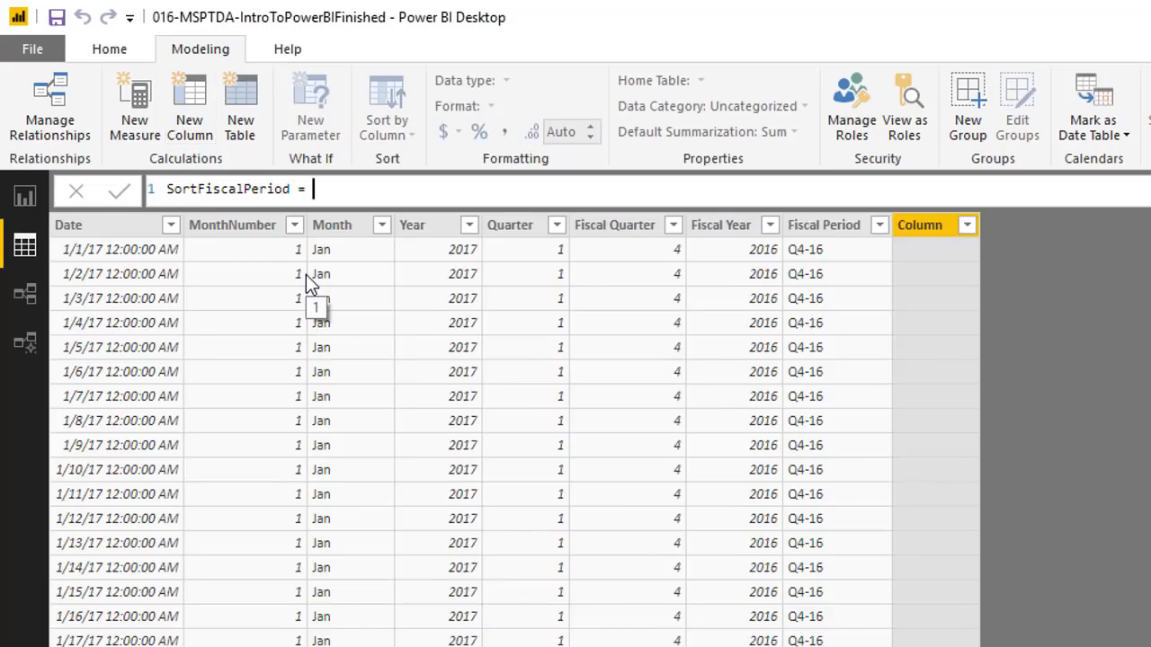
text(dd)
key(Down)
key(Down)
key(Down)
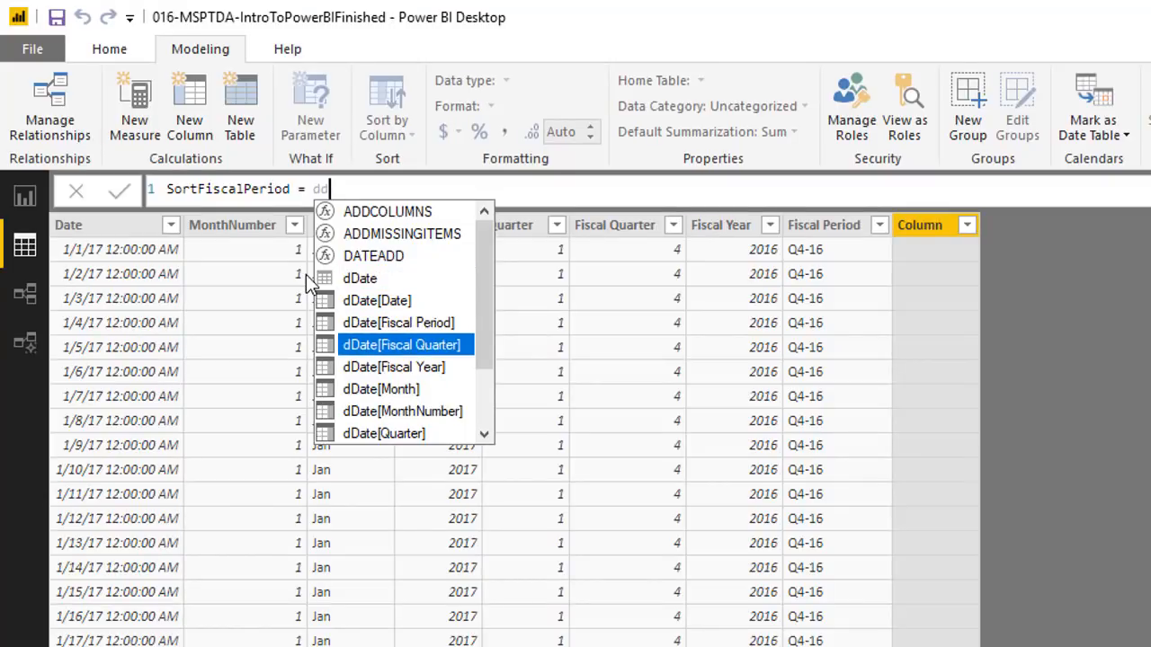
key(Down)
key(Tab)
text(*10)
key(Return)
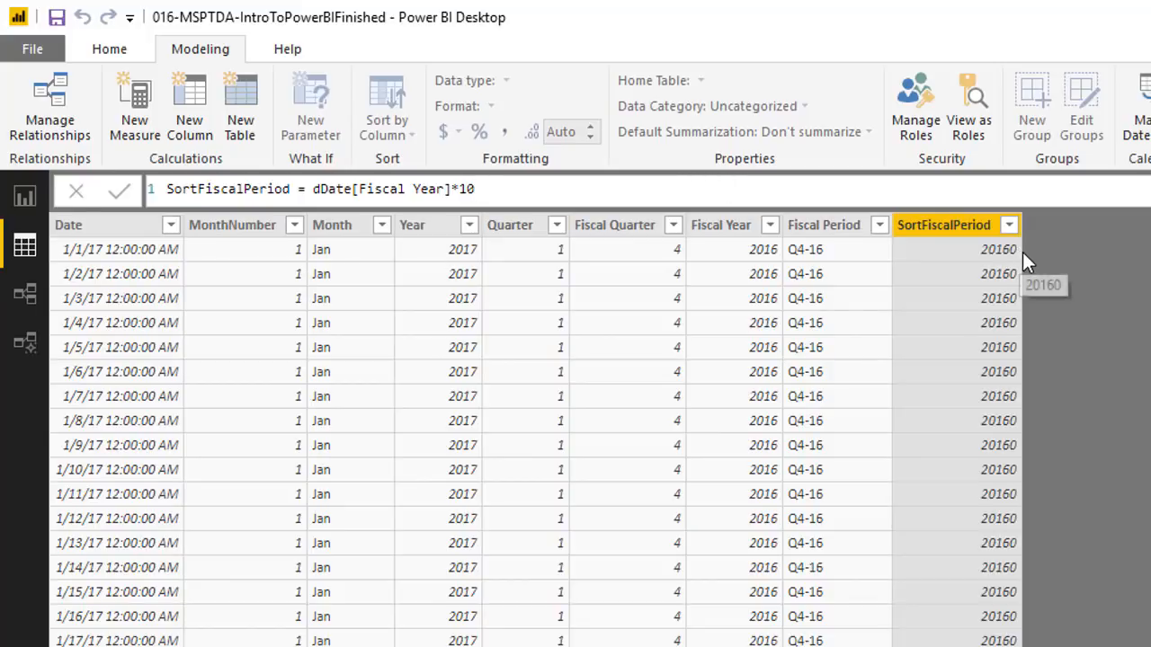
Step: Extend the SortFiscalPeriod formula with +dDate[Fiscal Quarter], commit it and check the values down the column
click(582, 187)
text(+dDate)
key(Down)
key(Down)
key(Tab)
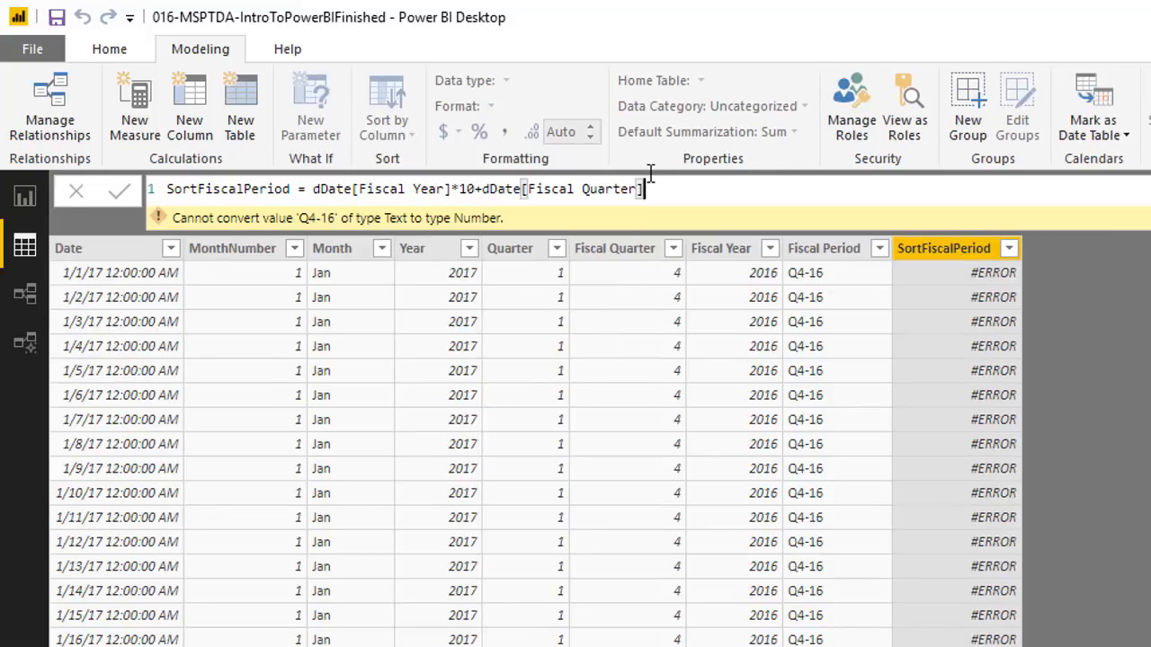
key(Return)
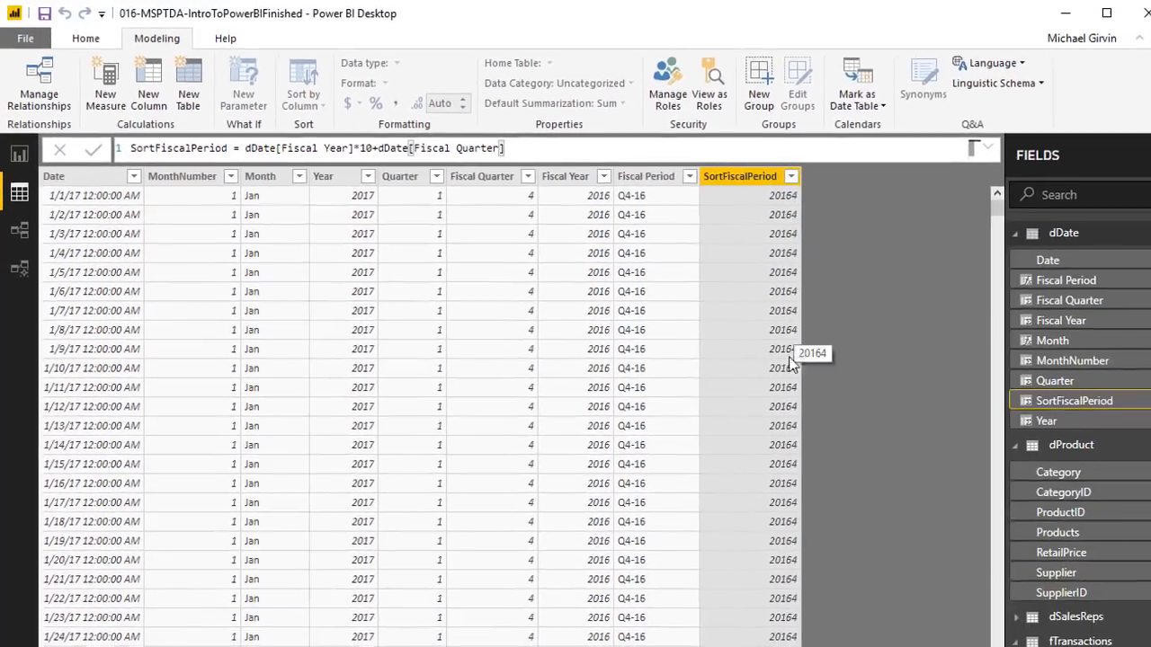
scroll(989, 568, down, 20)
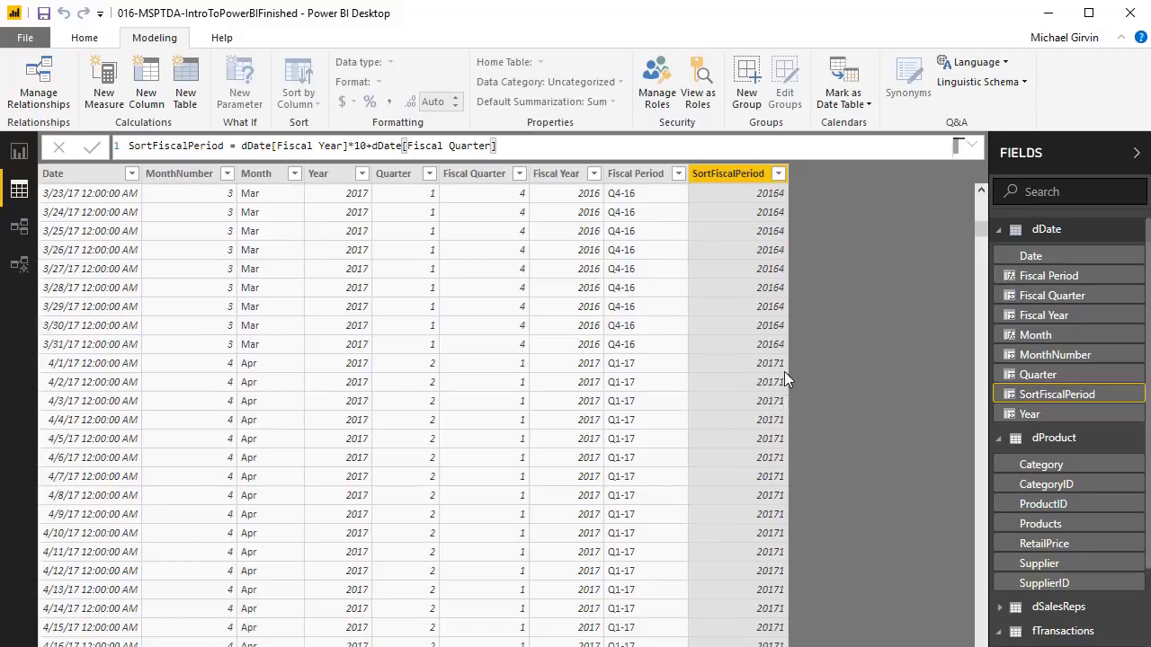
scroll(791, 425, down, 20)
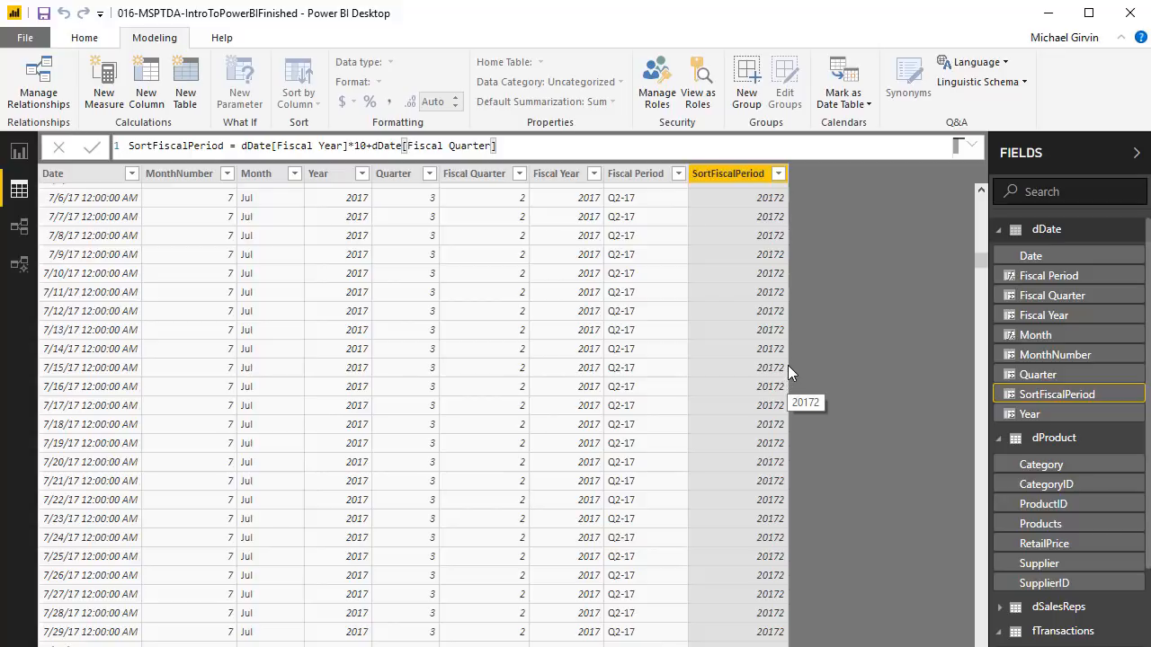
Step: Sort the Fiscal Period column by SortFiscalPeriod and check the order in the report's Fiscal Period table
click(631, 176)
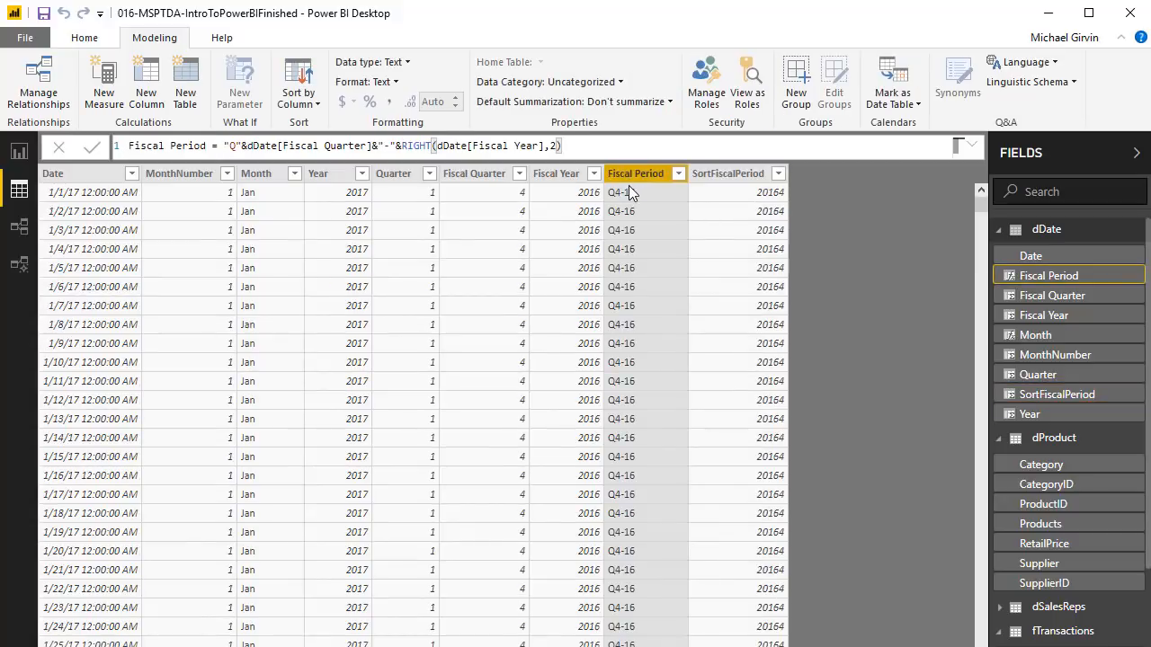
click(315, 107)
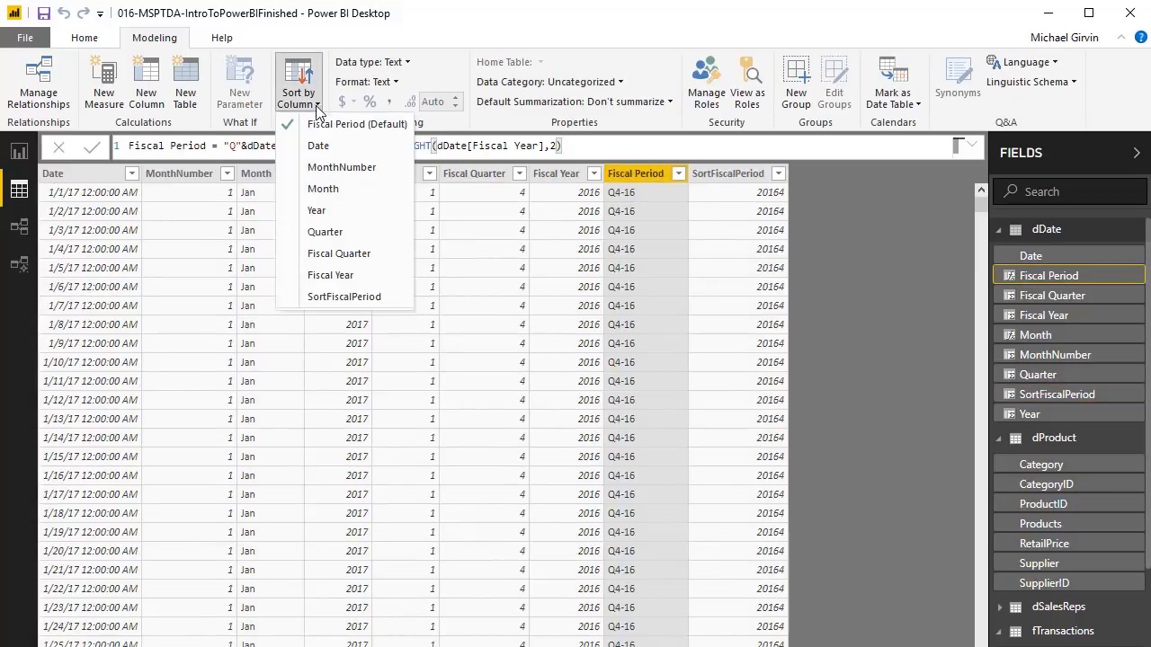
click(335, 300)
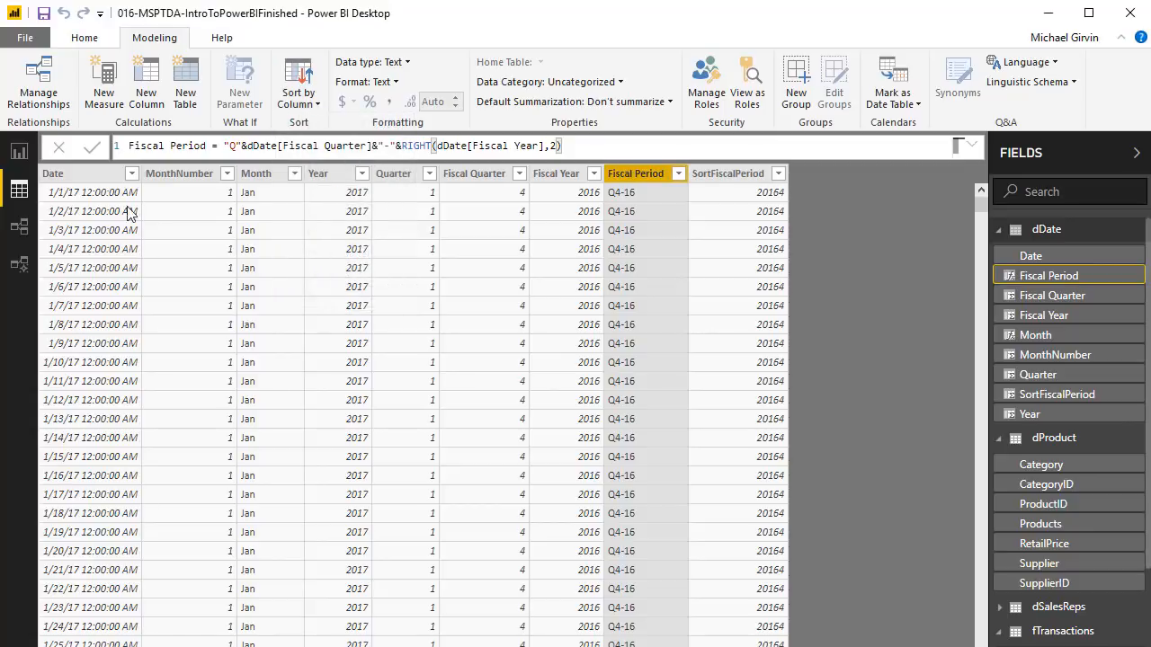
click(18, 155)
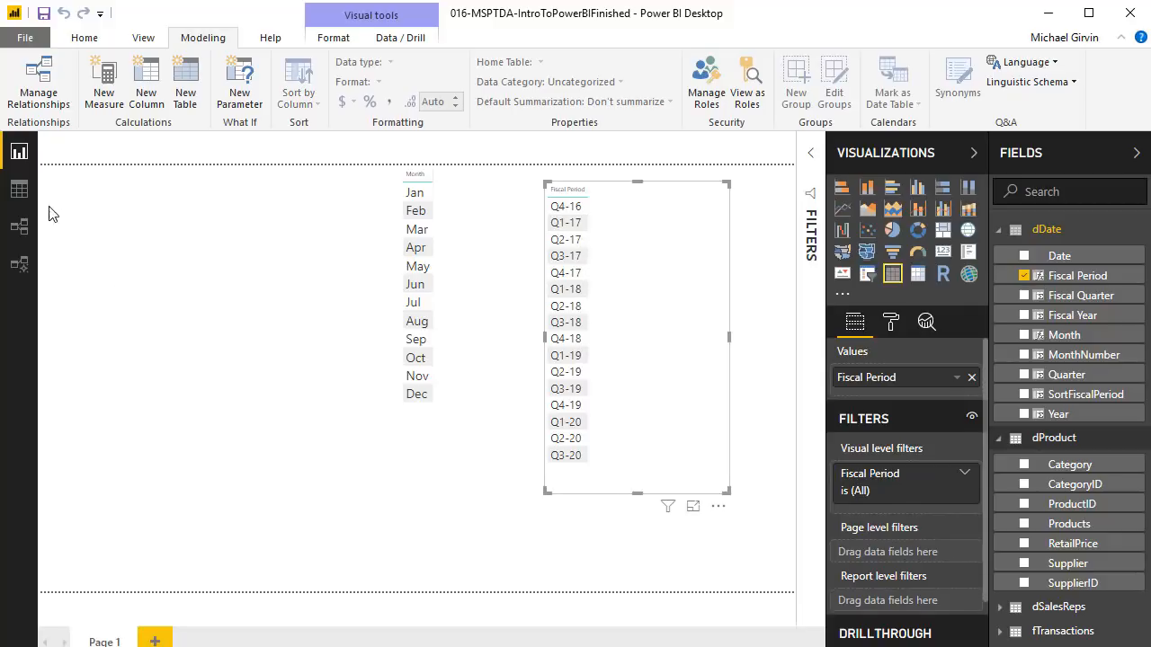
Step: Change the data type of dDate's Date column to Date
click(20, 194)
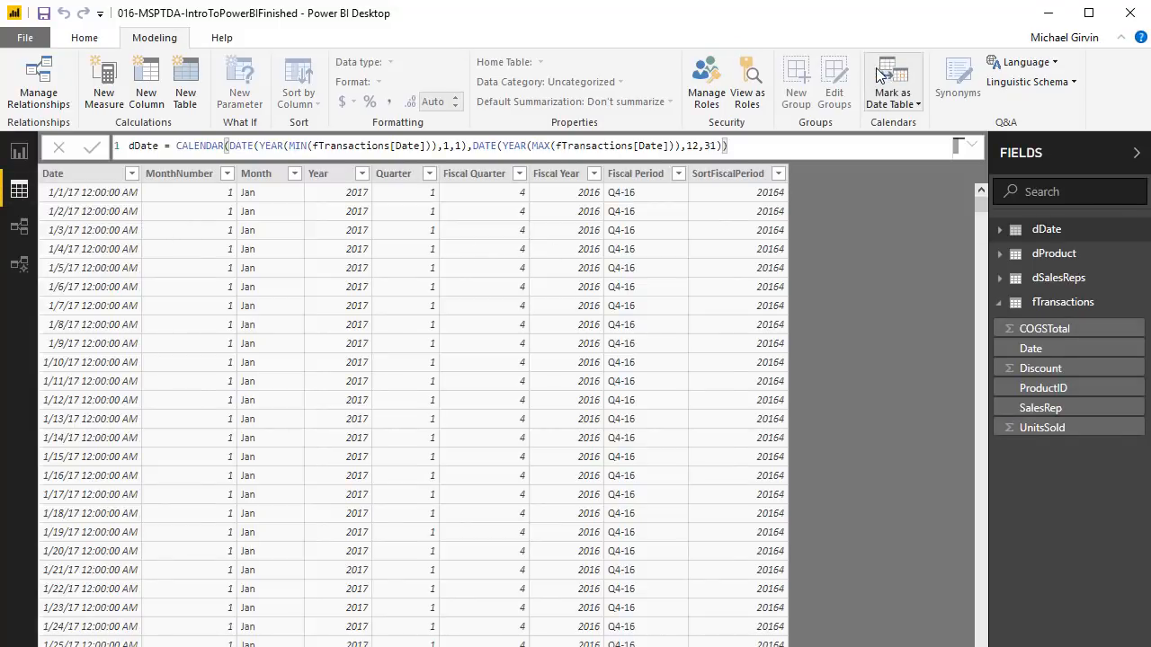
click(79, 184)
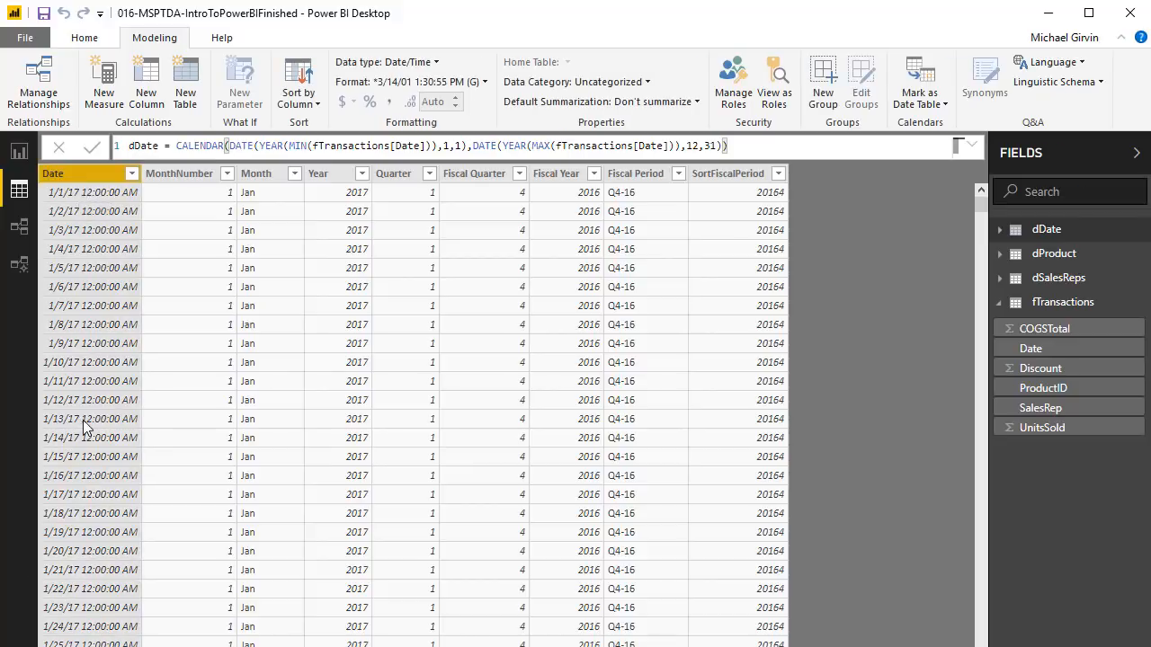
click(435, 63)
click(437, 62)
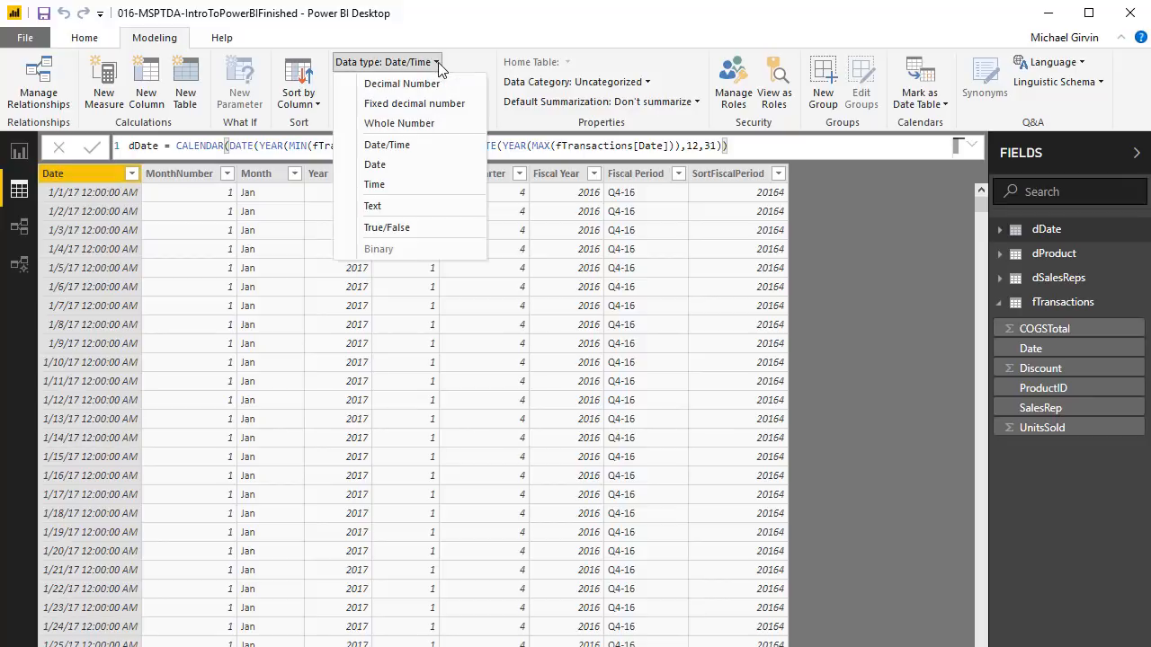
click(422, 168)
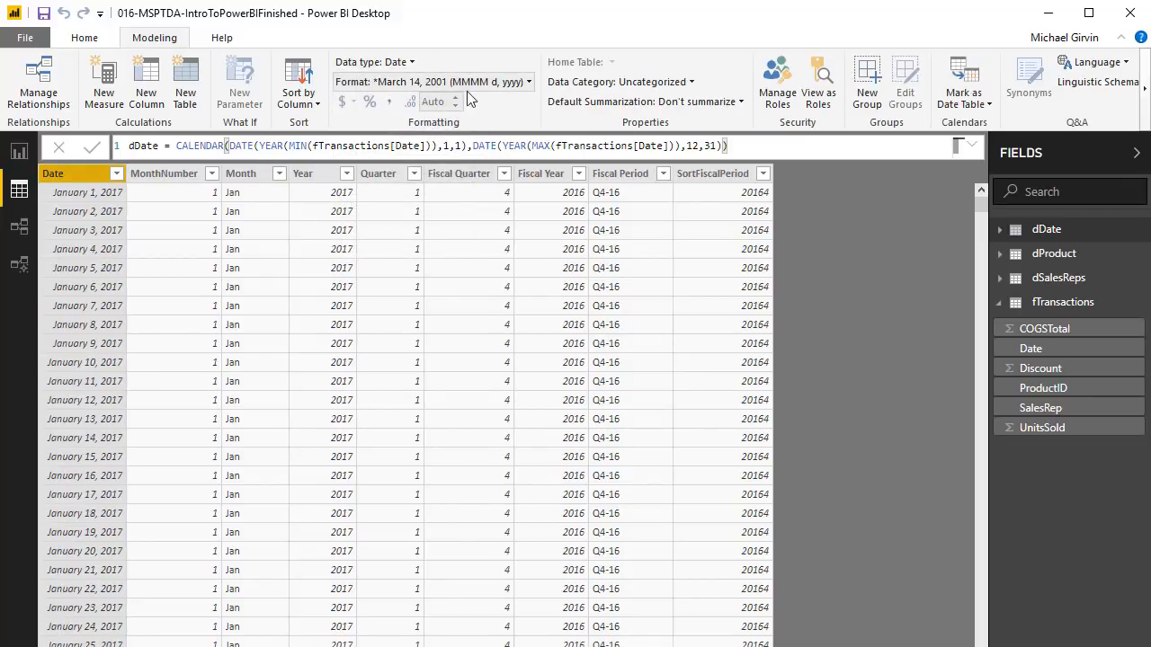
Step: Format dDate's Date column as 3/14/01 (M/d/yy)
click(529, 82)
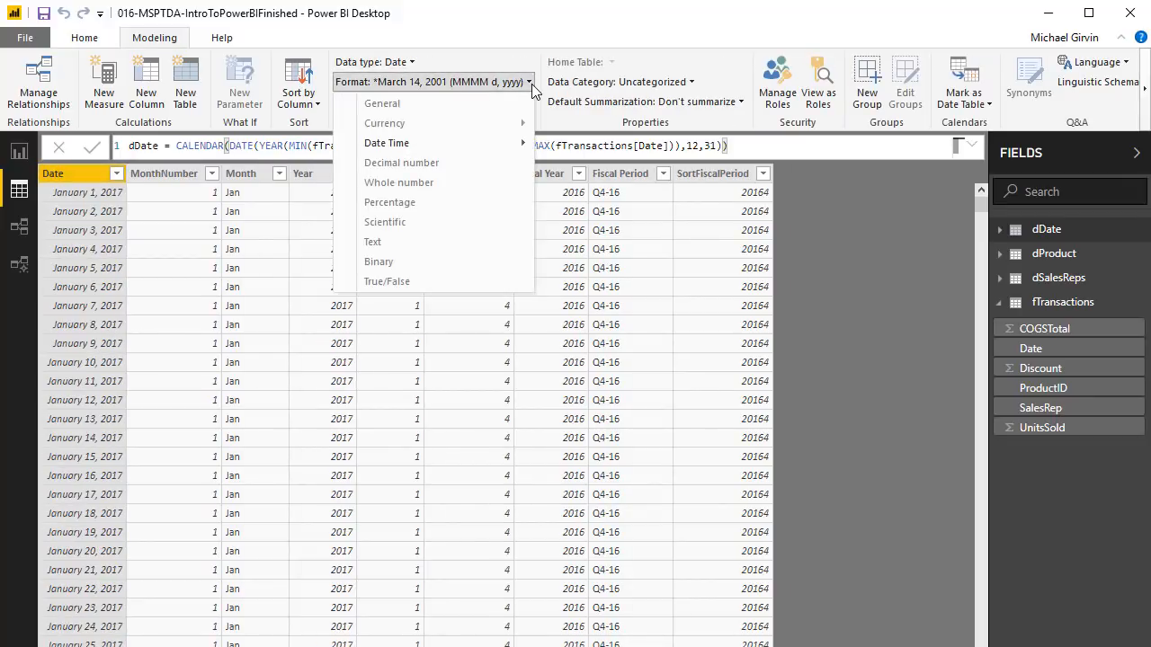
mouse_move(528, 142)
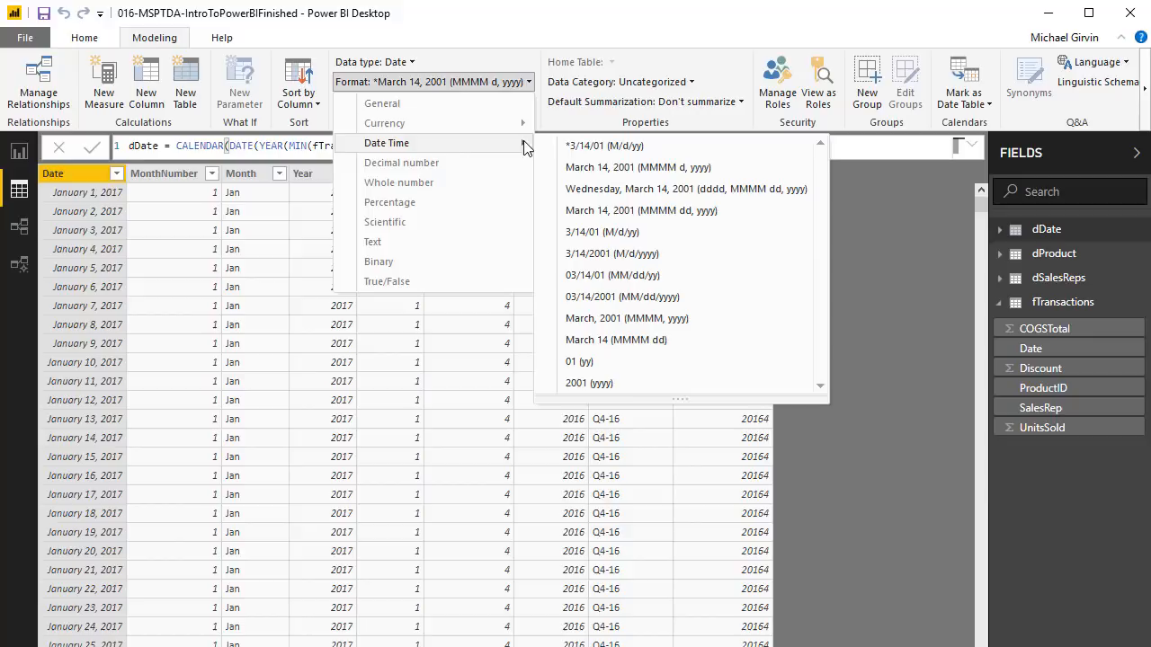
click(605, 236)
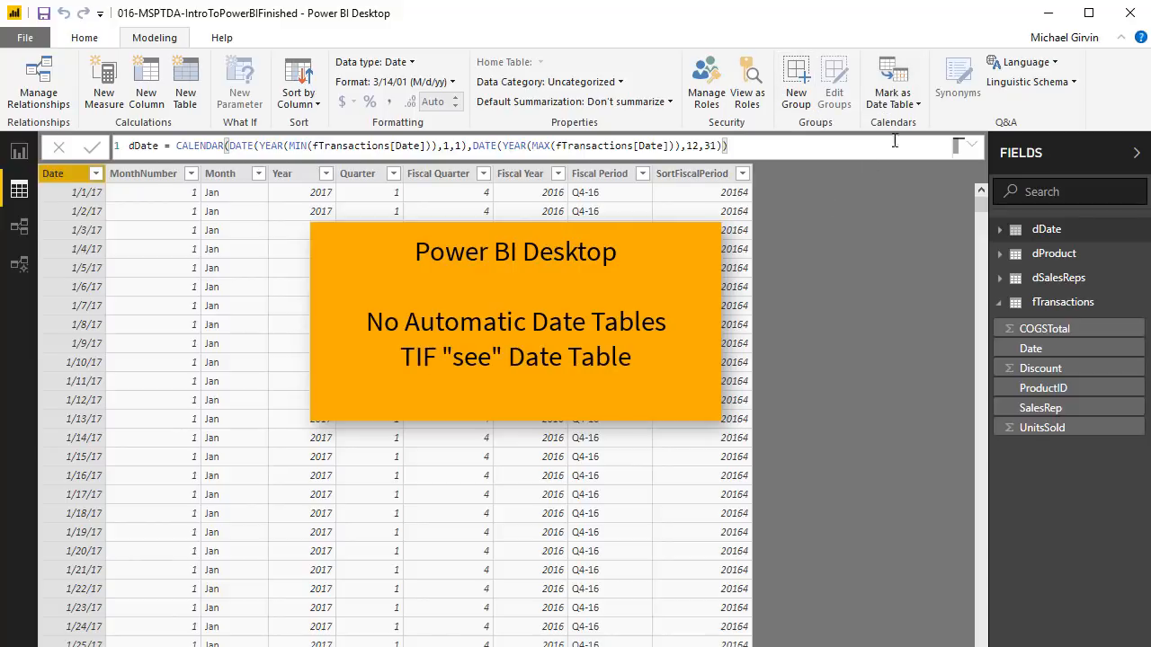
Step: Mark dDate as the model's date table, using its Date column as the date column
click(910, 100)
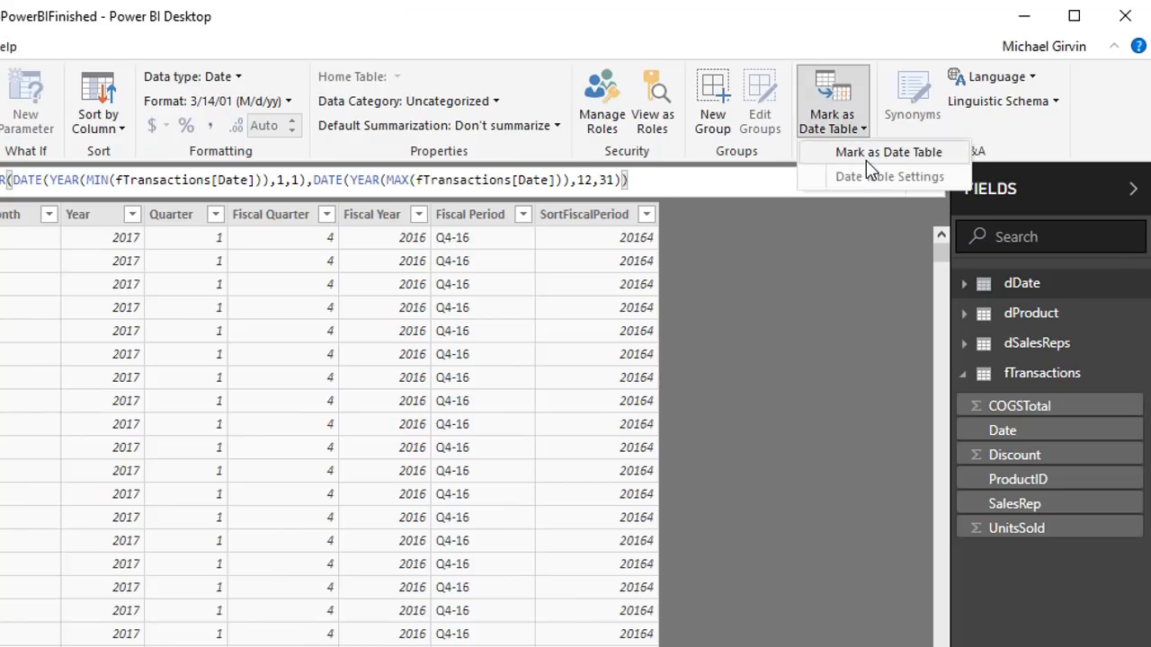
click(880, 156)
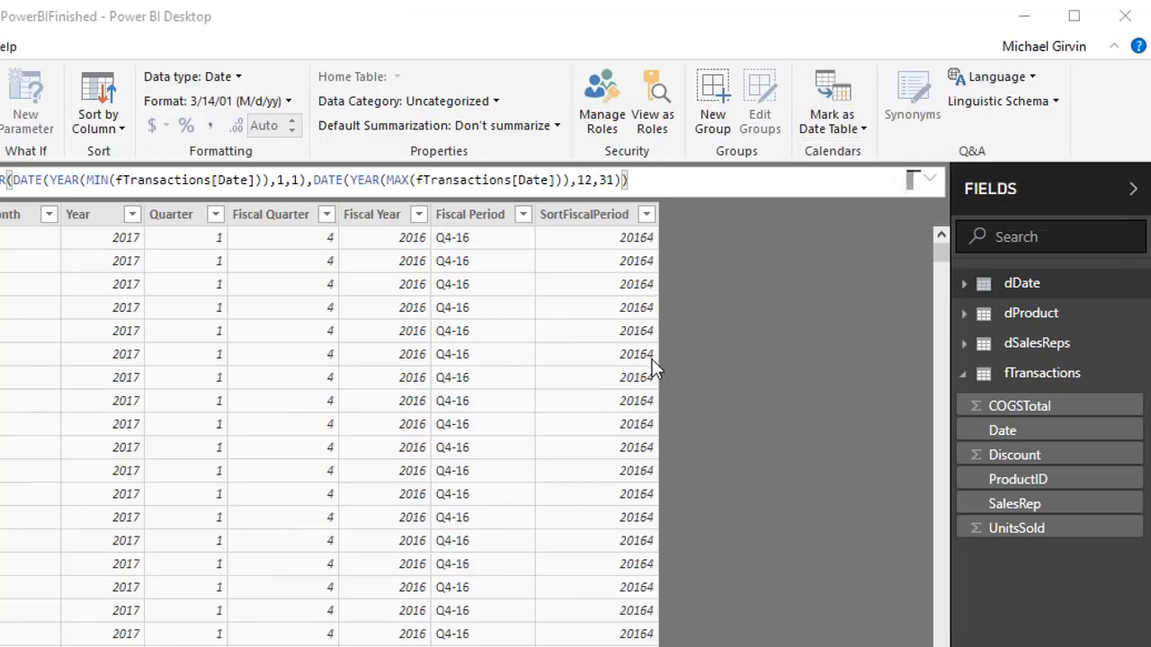
click(504, 415)
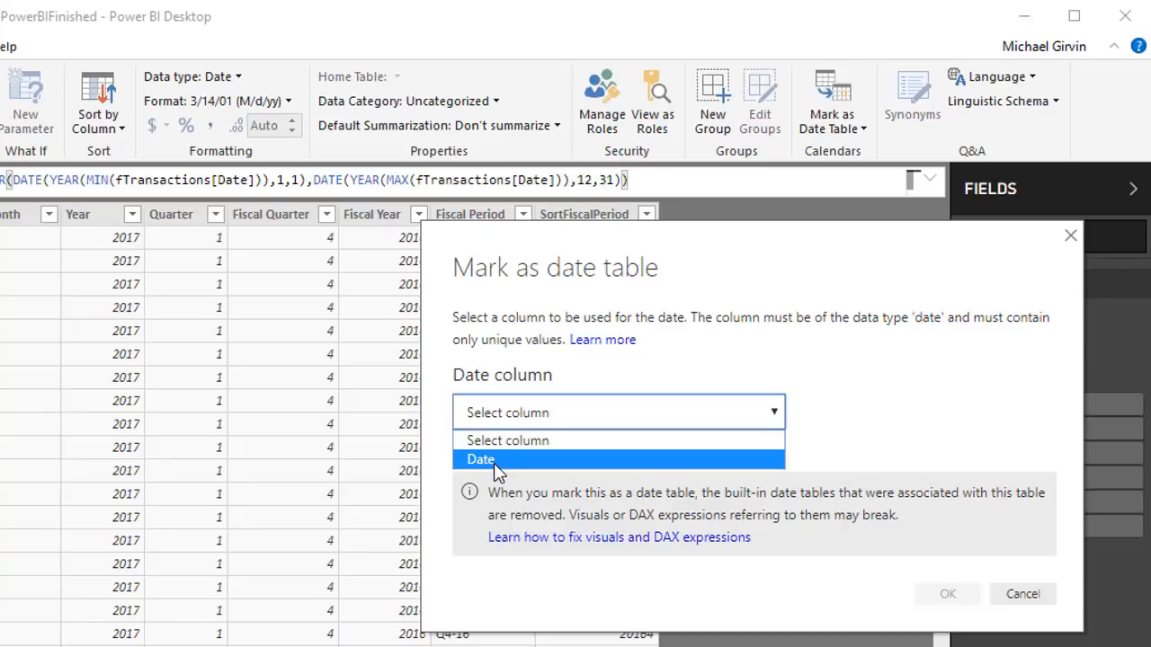
click(493, 461)
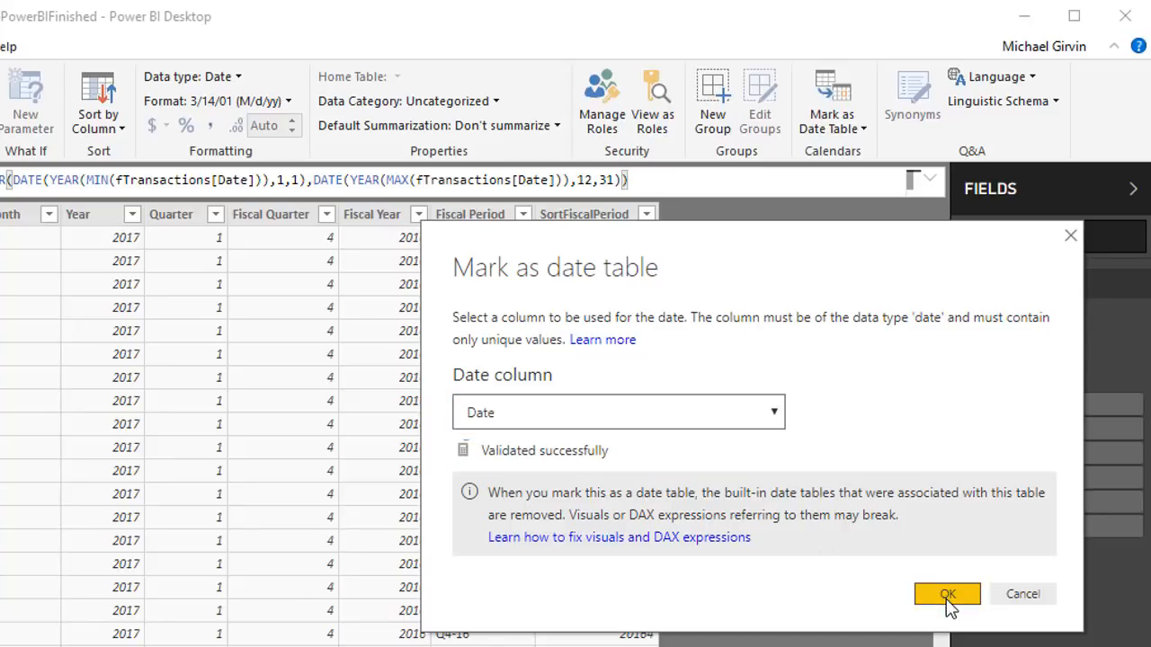
click(947, 595)
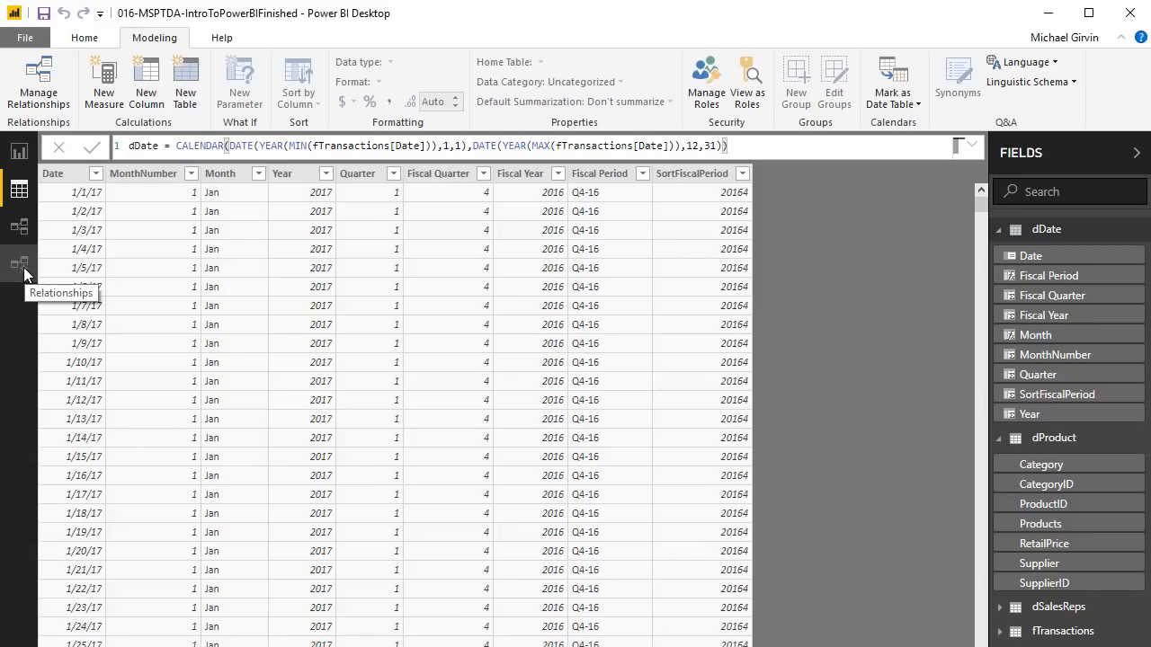
Step: Create a relationship from dDate's Date to fTransactions' Date and shift the dDate table slightly upward in the diagram
click(23, 267)
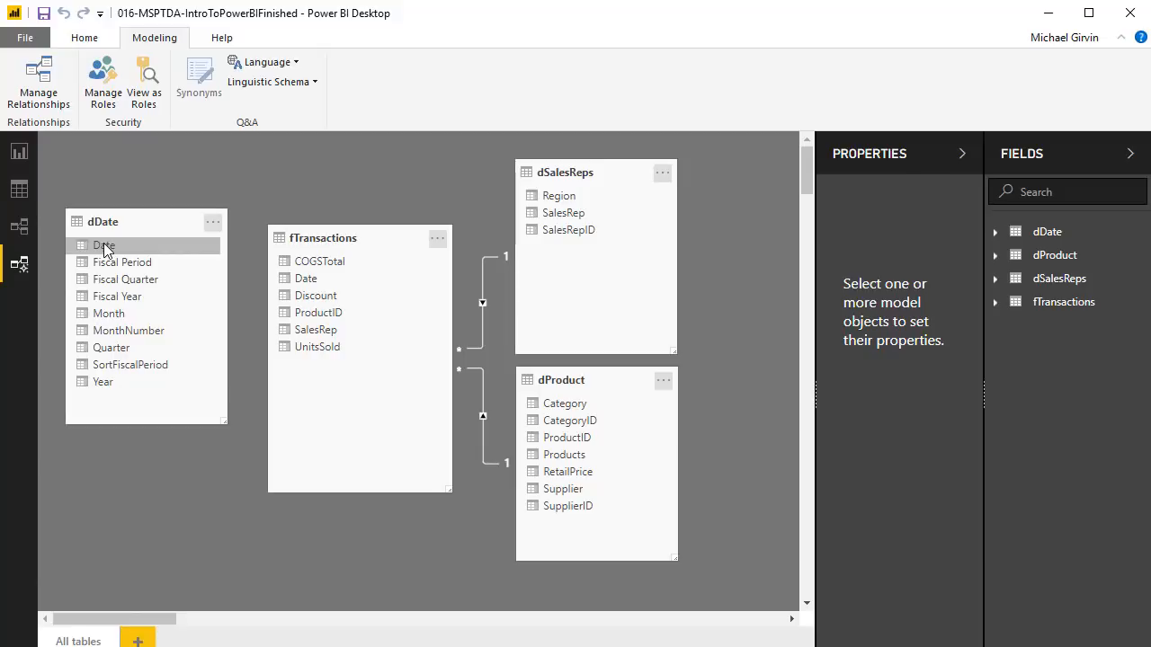
drag(100, 256, 302, 283)
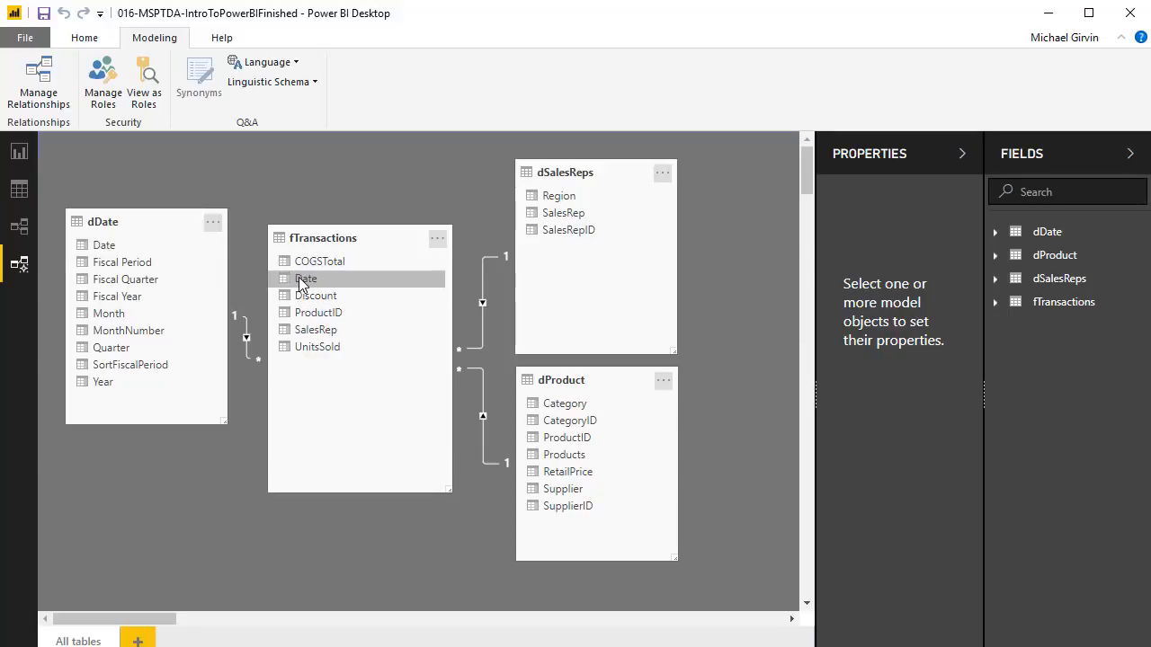
drag(150, 231, 146, 223)
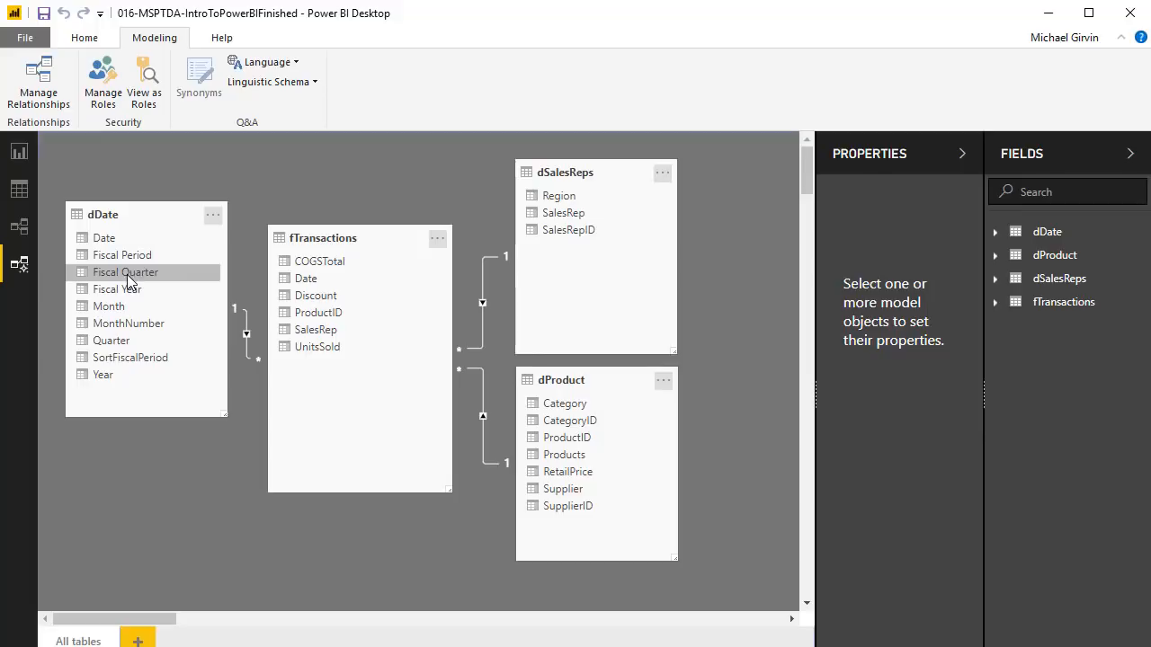
Step: Hide dDate's MonthNumber, Quarter and SortFiscalPeriod columns in report view and check the report's field list
click(19, 152)
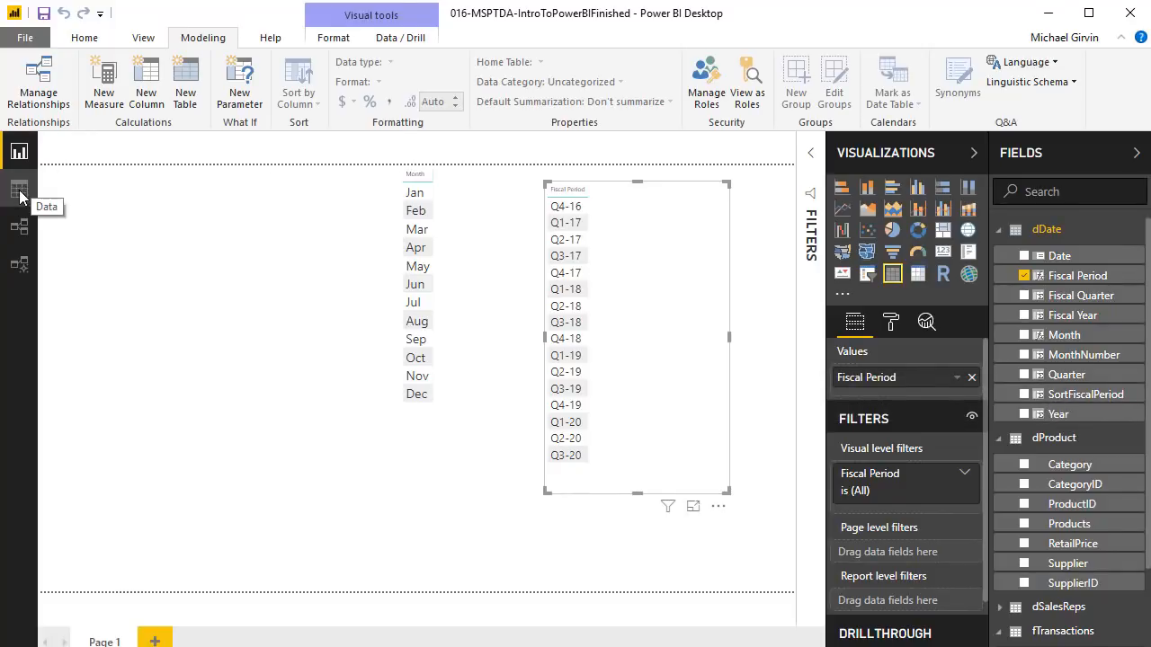
click(19, 264)
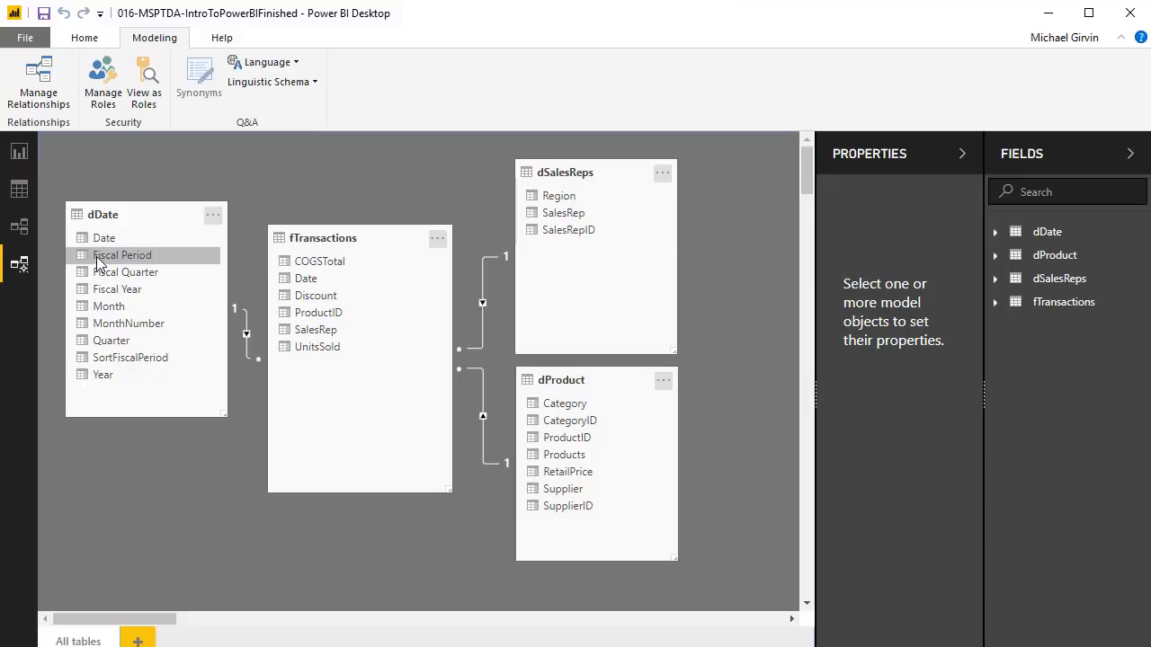
click(120, 325)
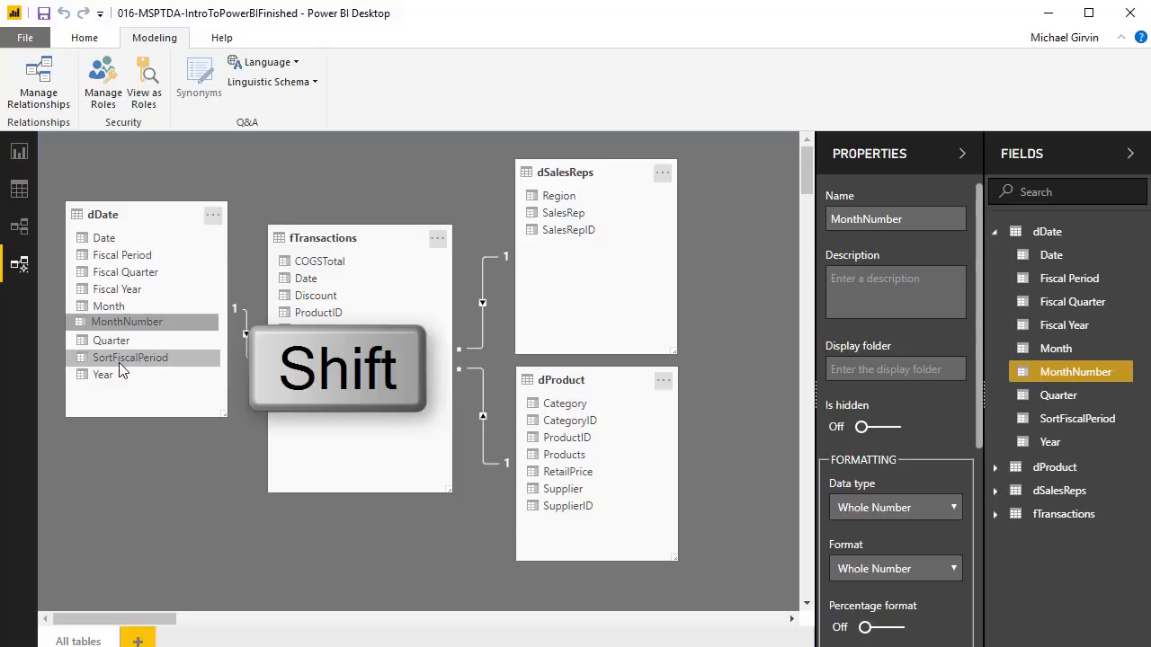
shift+click(113, 359)
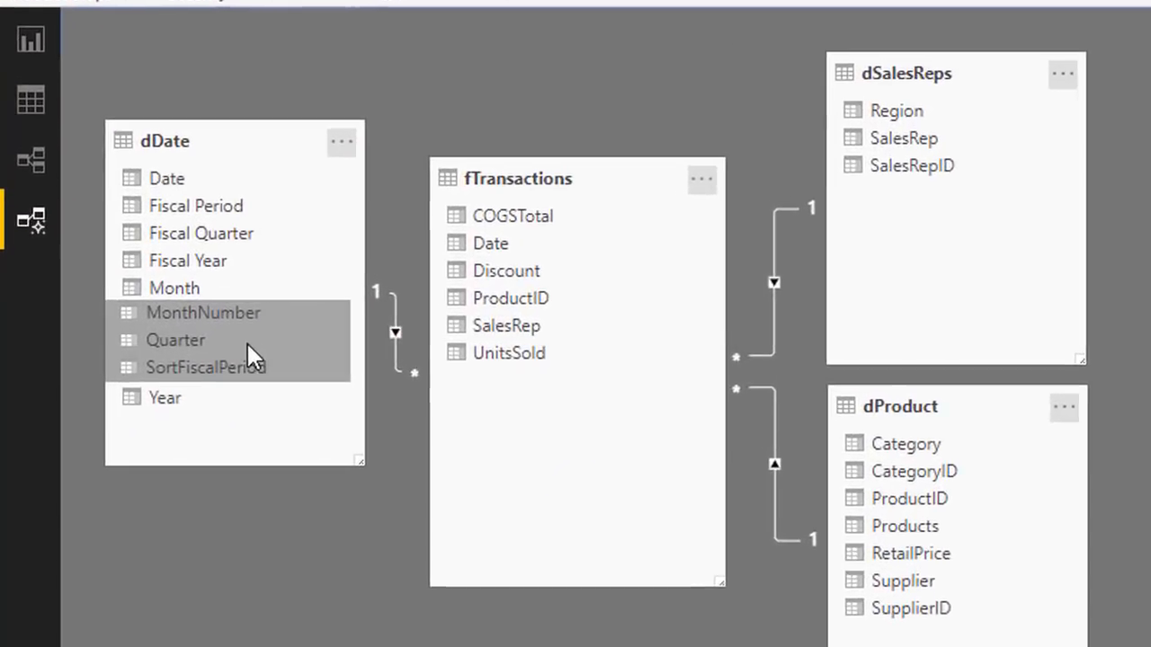
right_click(173, 349)
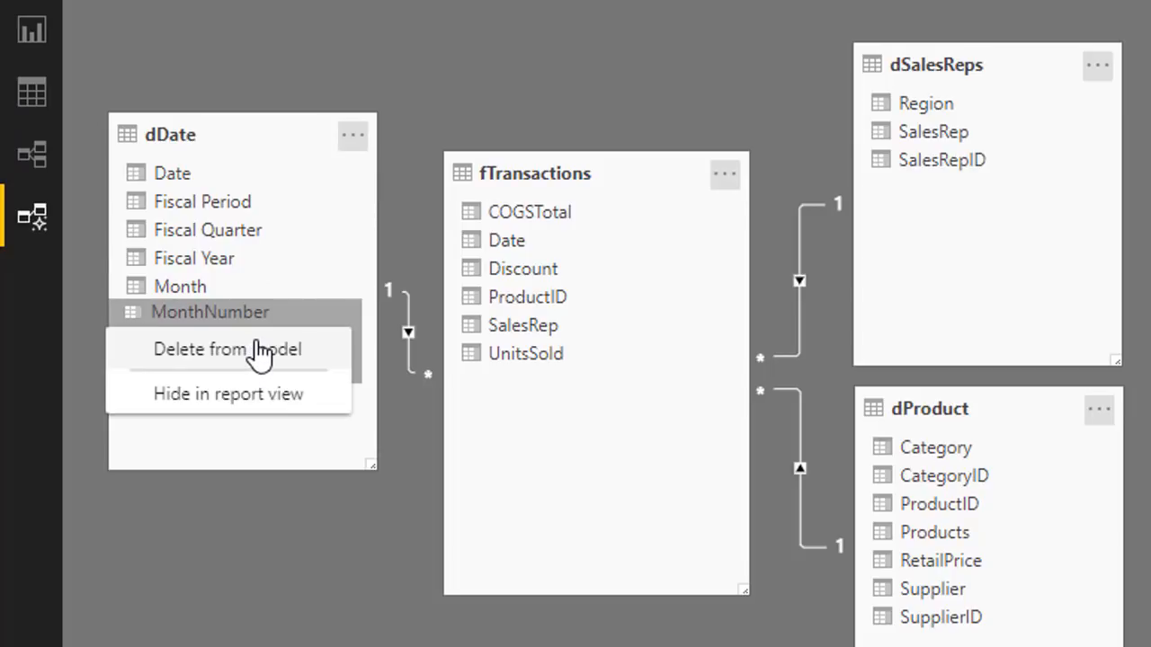
click(275, 399)
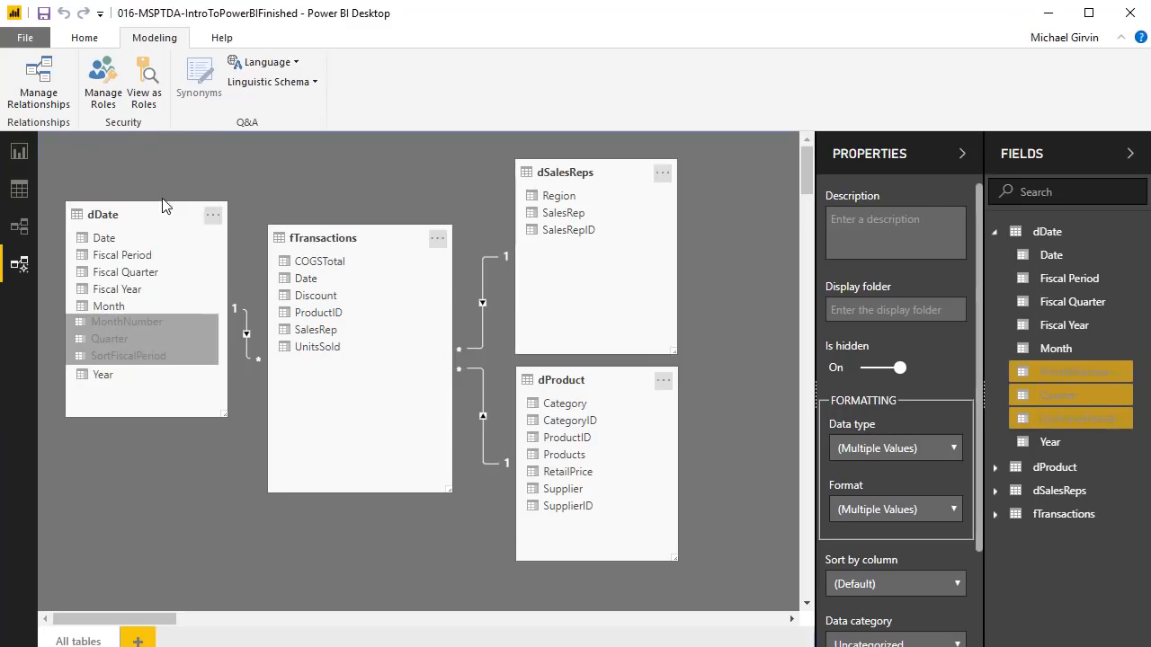
click(19, 151)
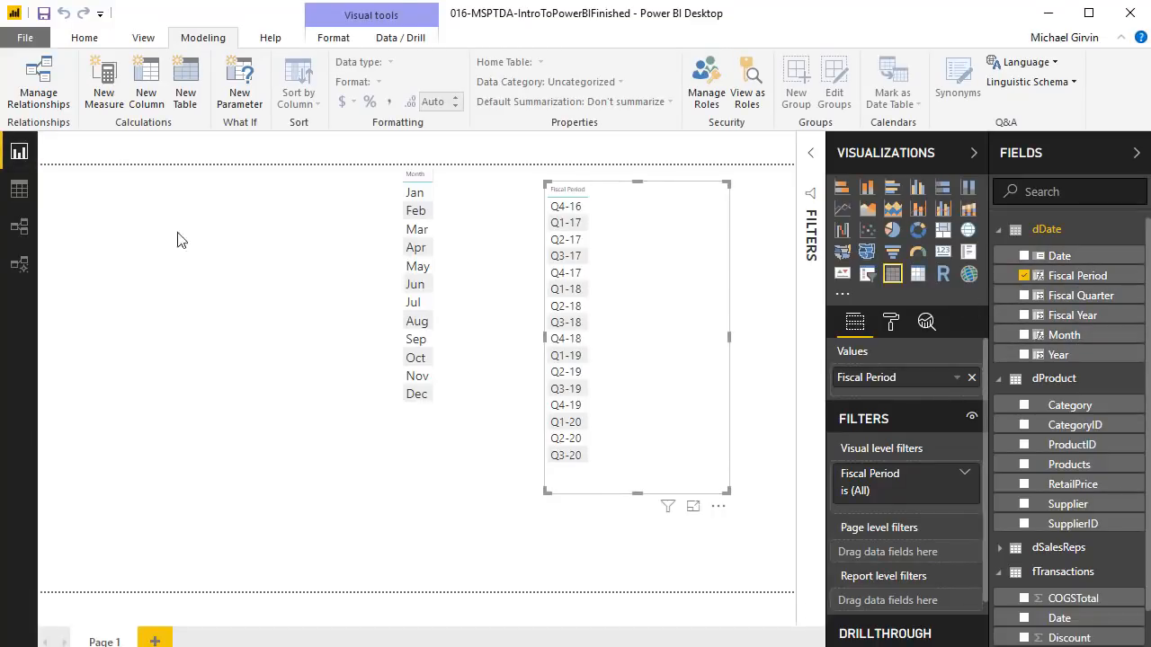
Step: Collapse the dDate and dProduct field lists in the data view and show the fTransactions table with its fields
click(19, 190)
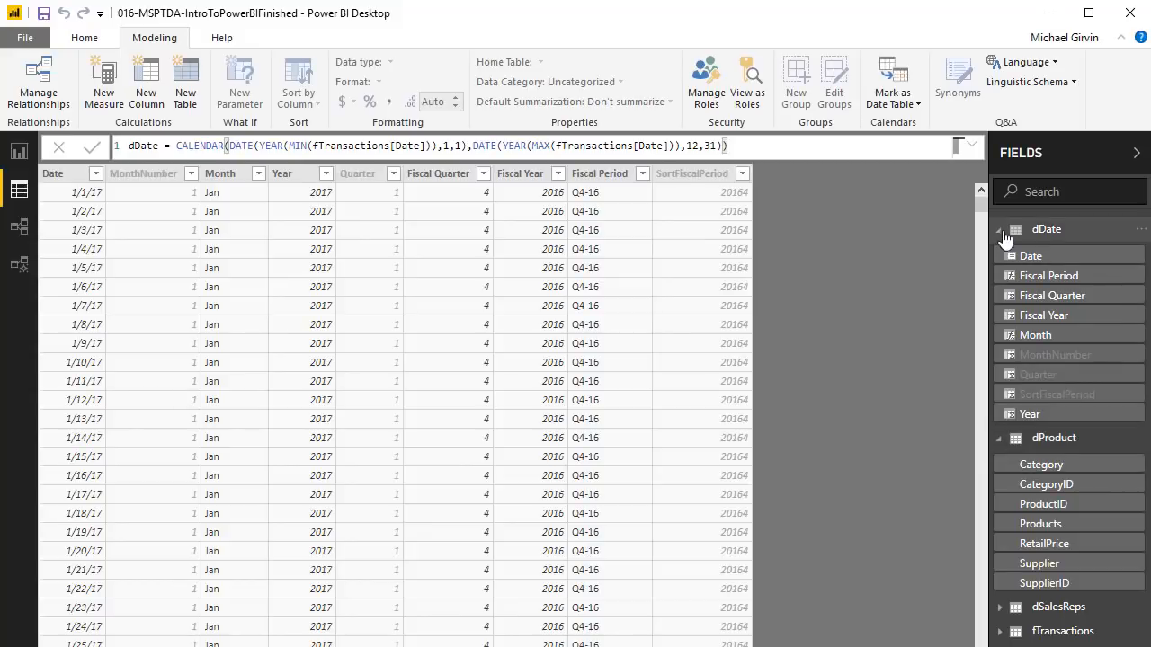
click(999, 230)
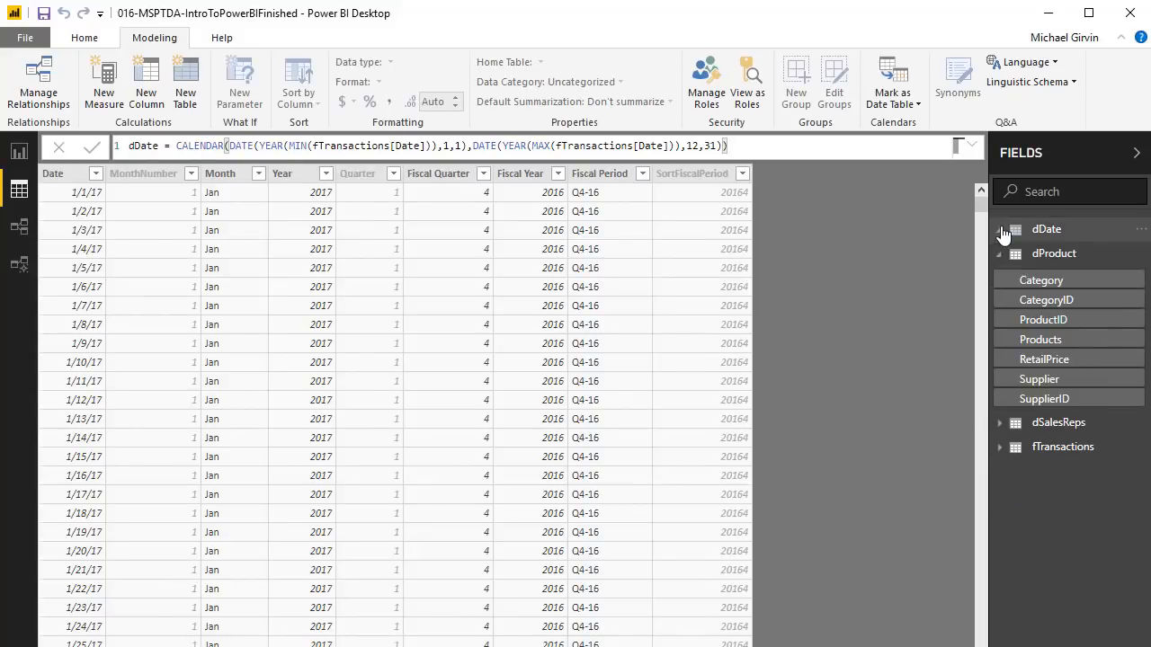
click(1000, 256)
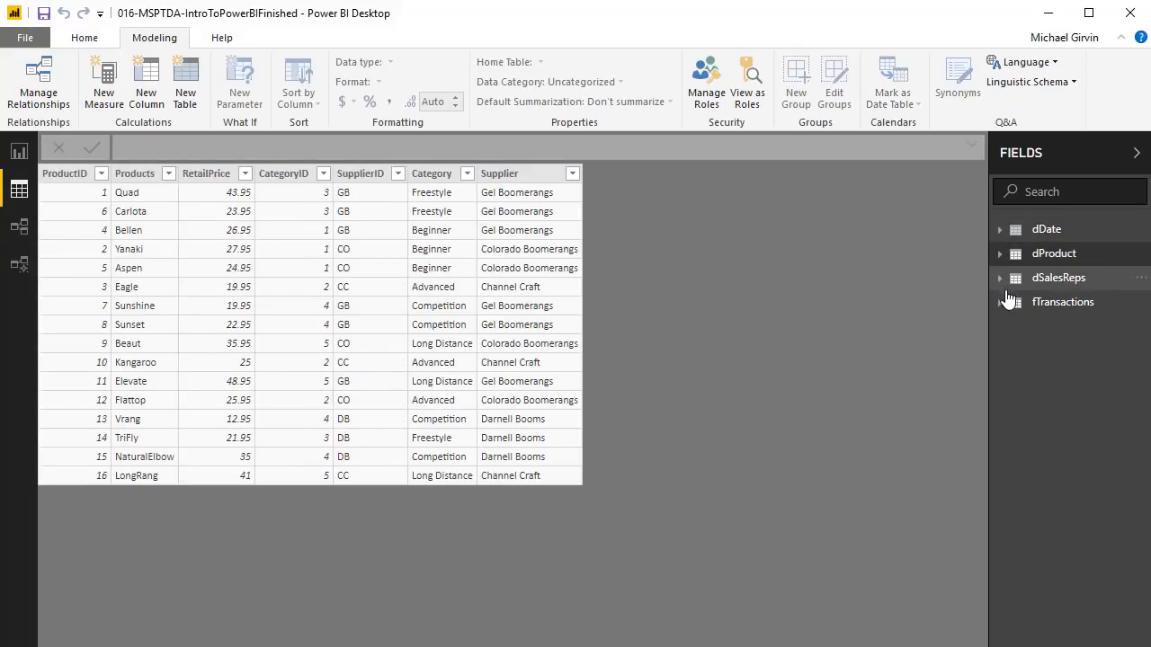
click(999, 303)
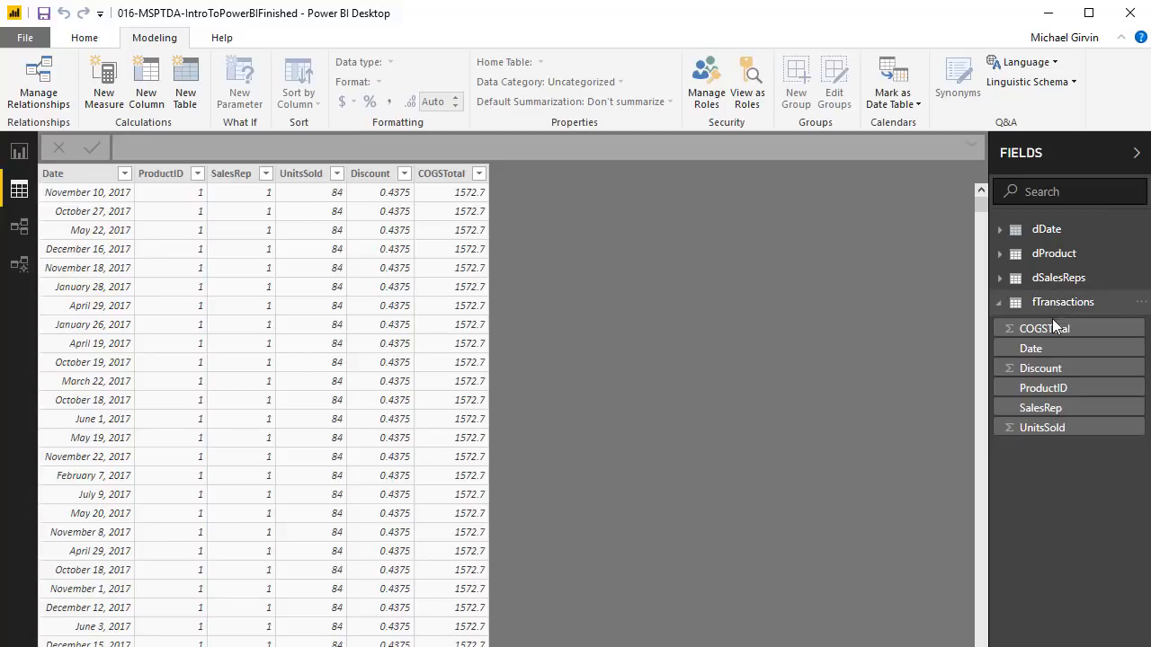
Step: Try UnitsSold from fTransactions as an implicit measure in a column chart on the report page, and delete the chart
click(19, 151)
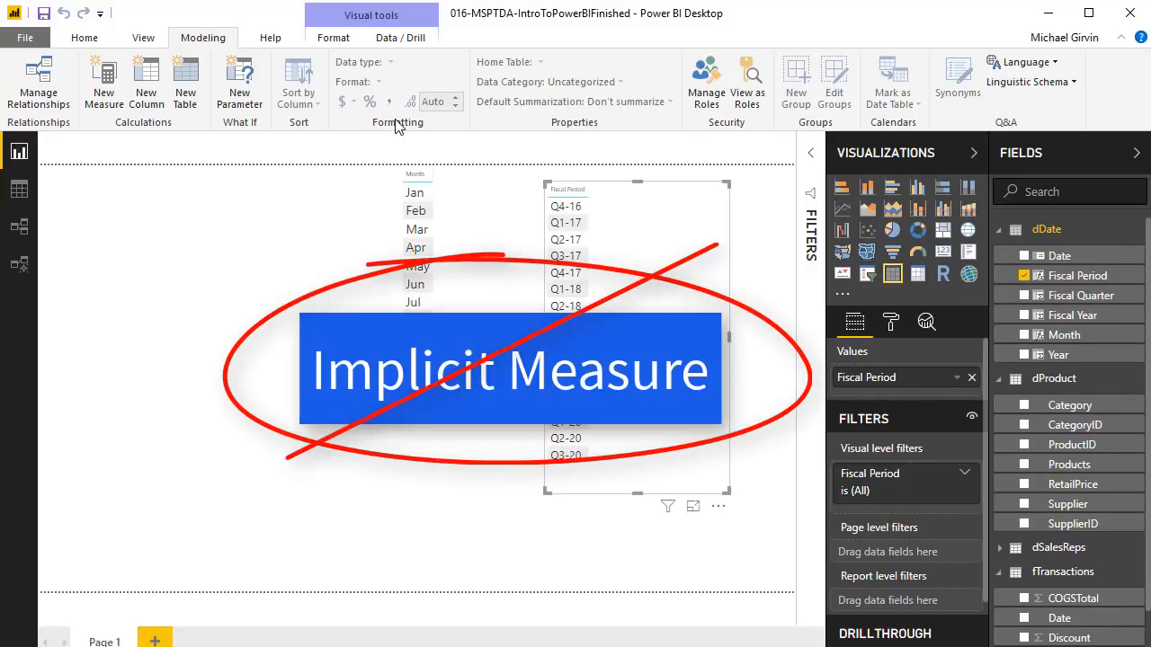
click(1000, 230)
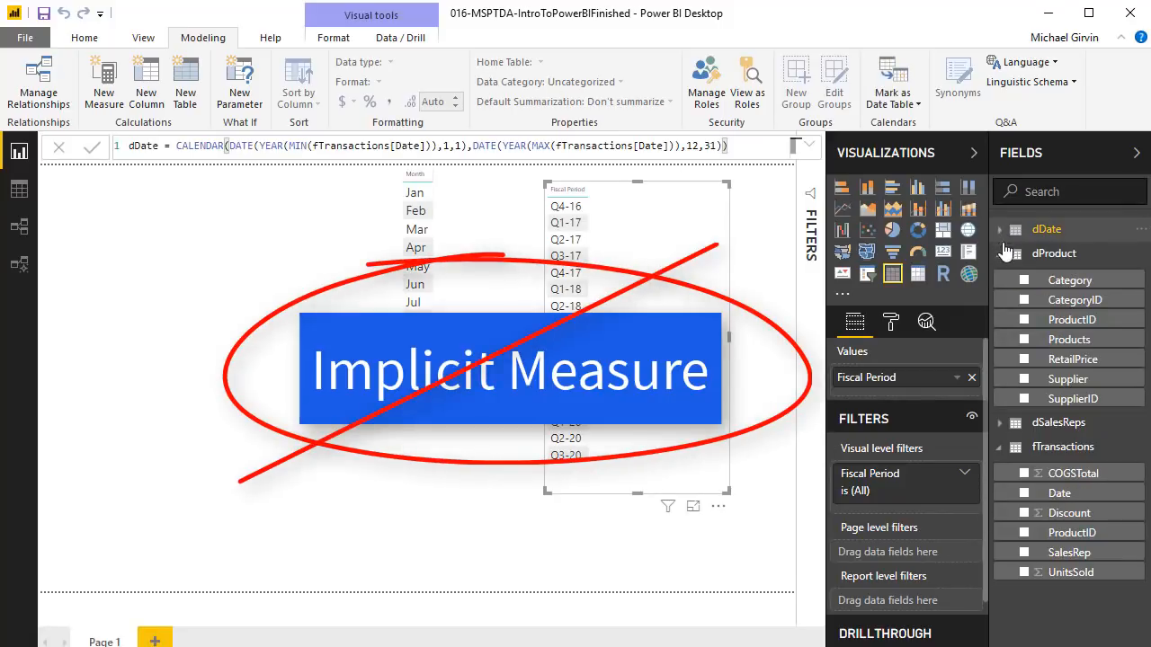
click(1000, 254)
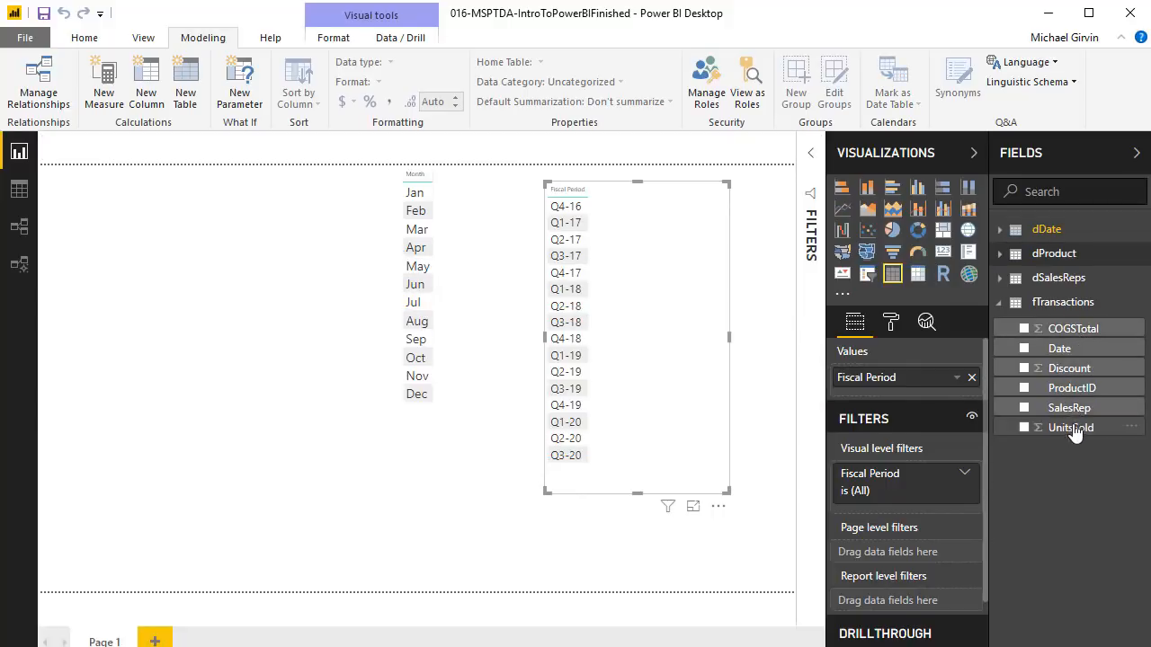
drag(1054, 438, 257, 359)
mouse_move(240, 362)
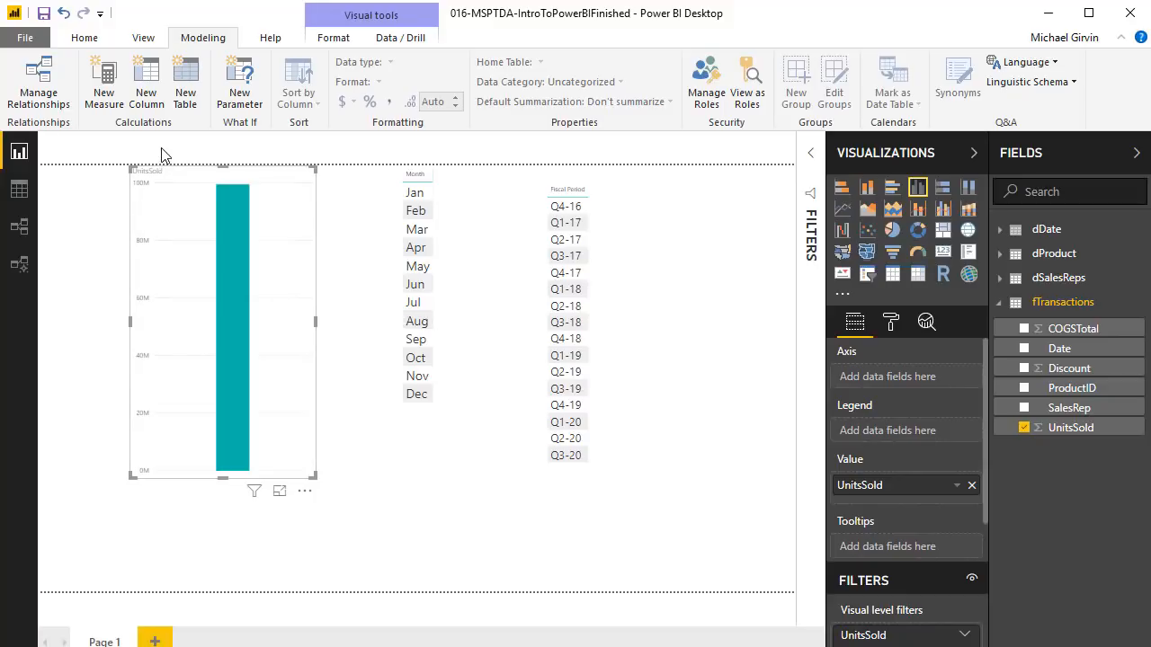
drag(180, 180, 187, 212)
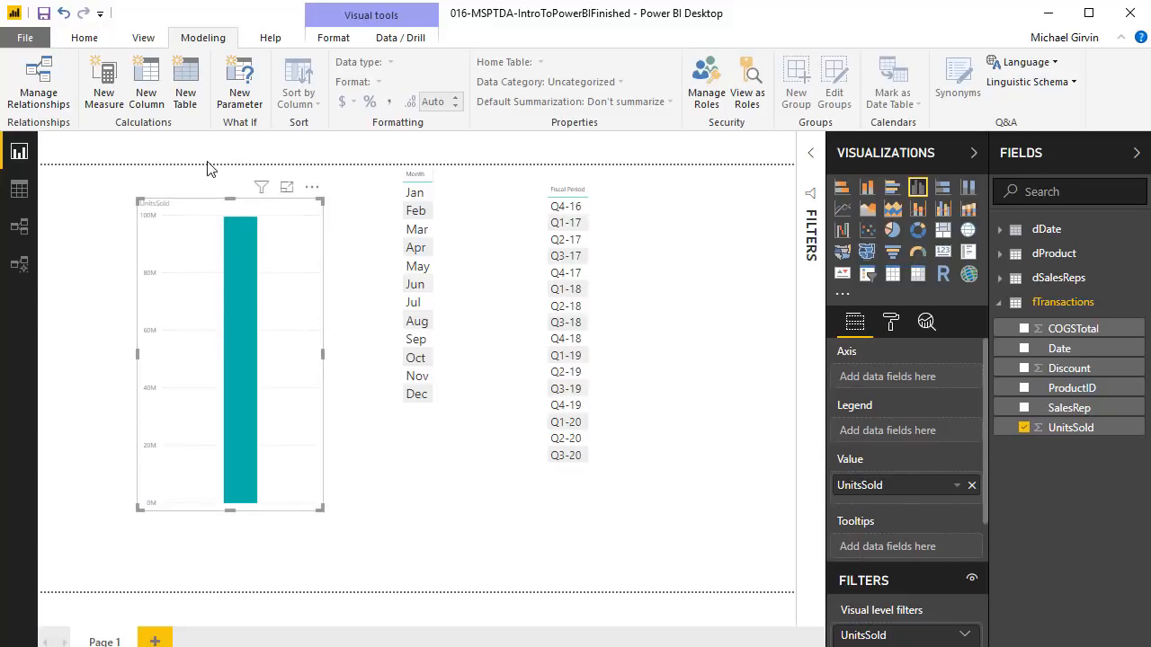
key(Delete)
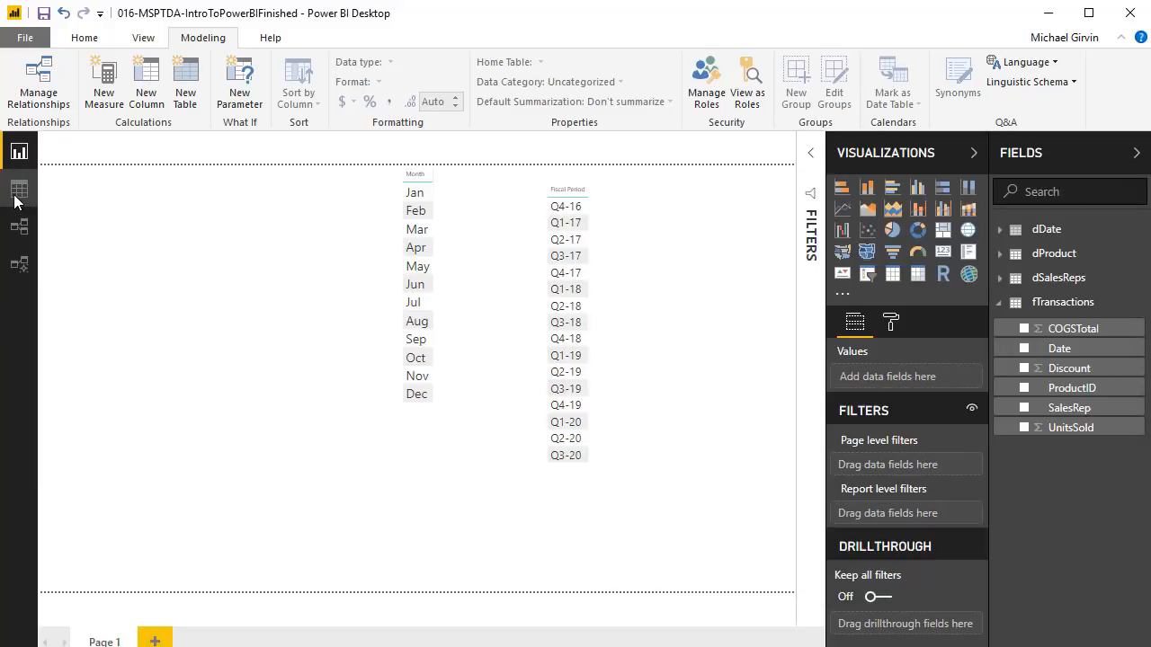
Step: Create the measure Total Units = SUM(fTransactions[UnitsSold]) in the fTransactions table
click(17, 198)
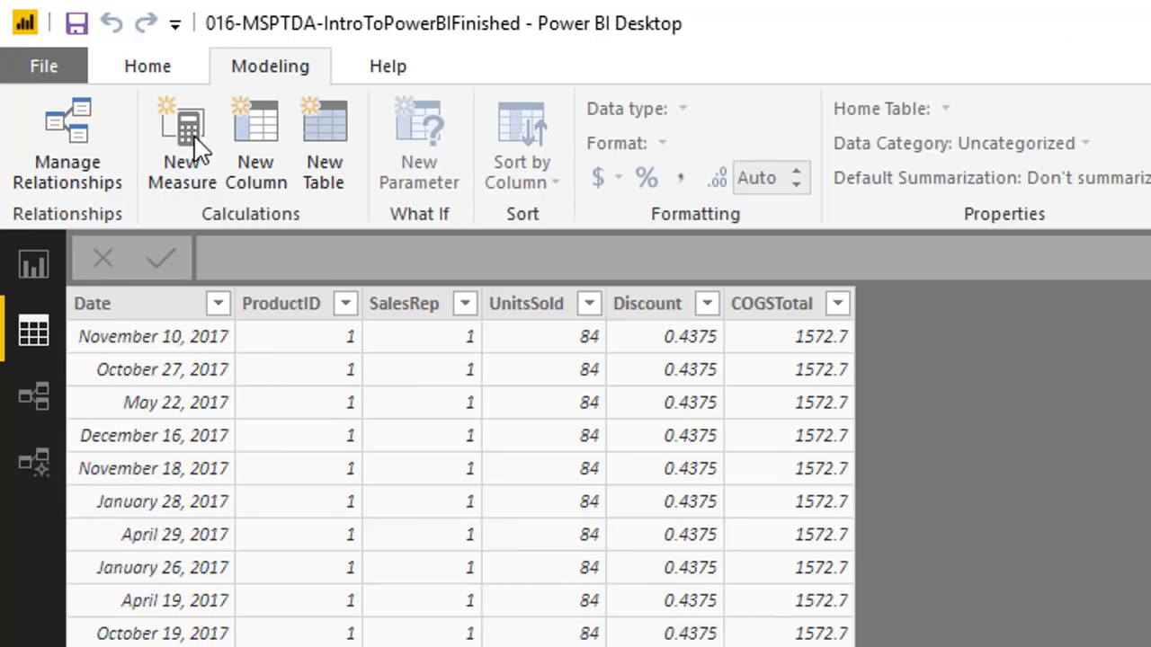
click(182, 172)
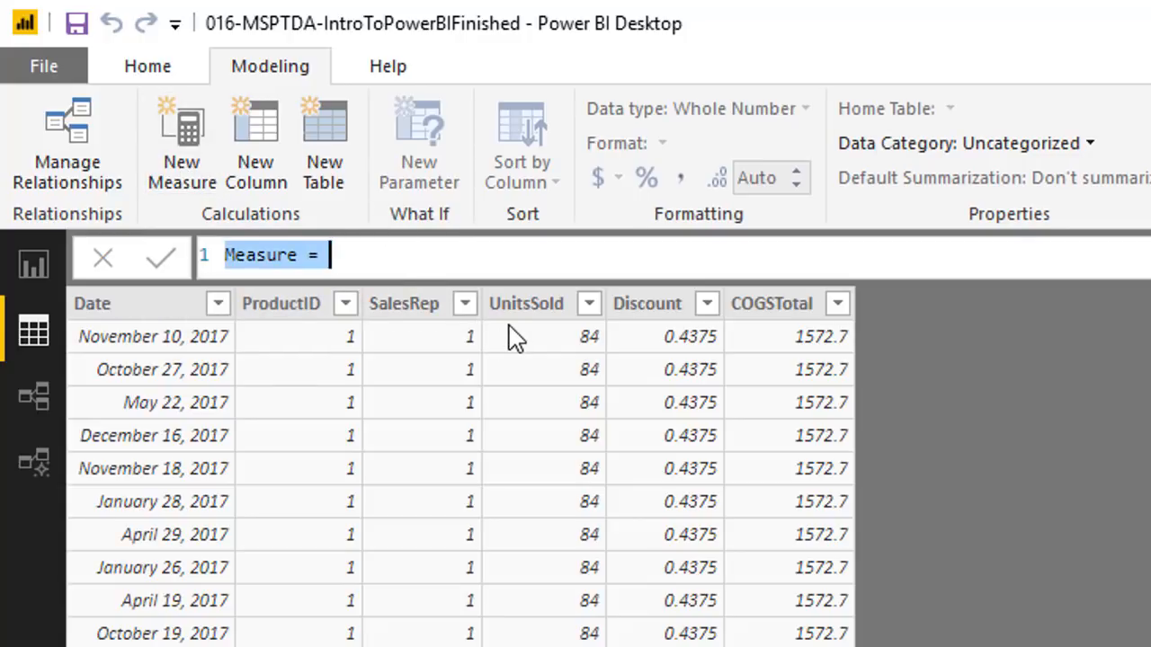
text(Tot)
text(Units = )
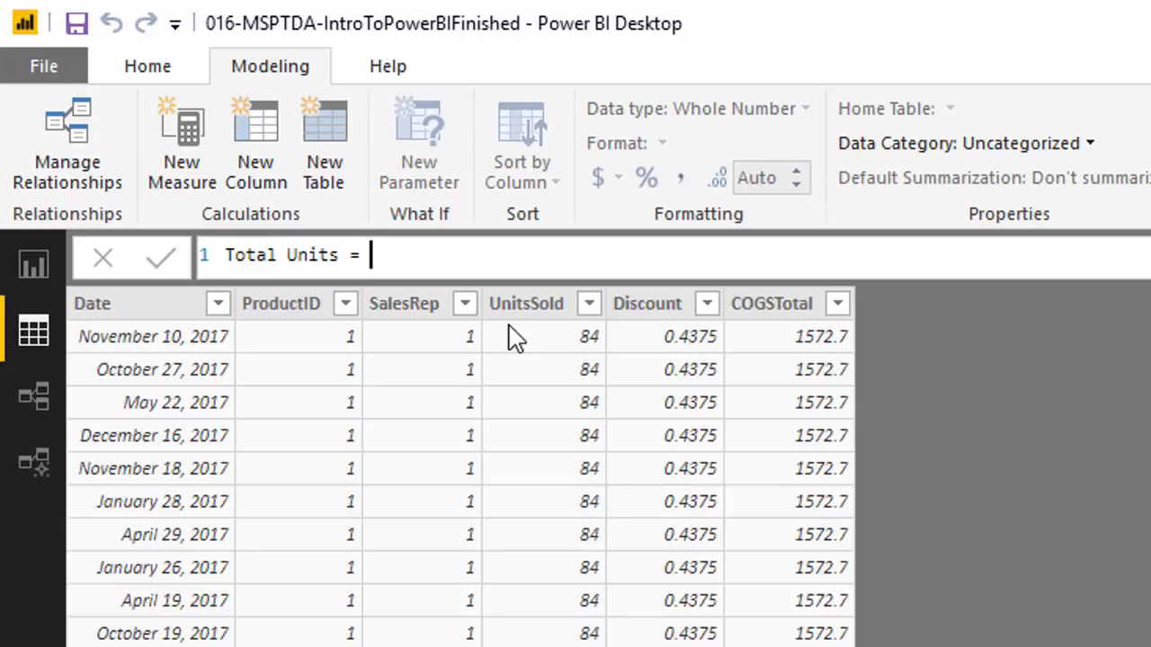
text(SUM(ft)
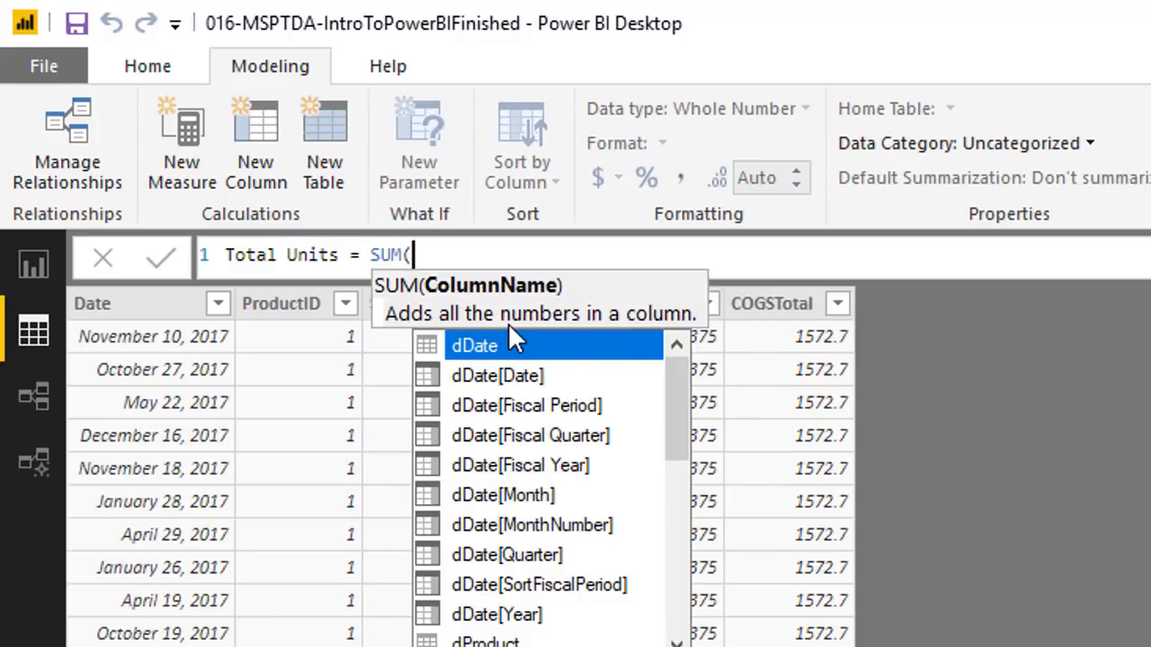
key(Down)
key(Down)
key(Down)
key(Down)
key(Down)
key(Down)
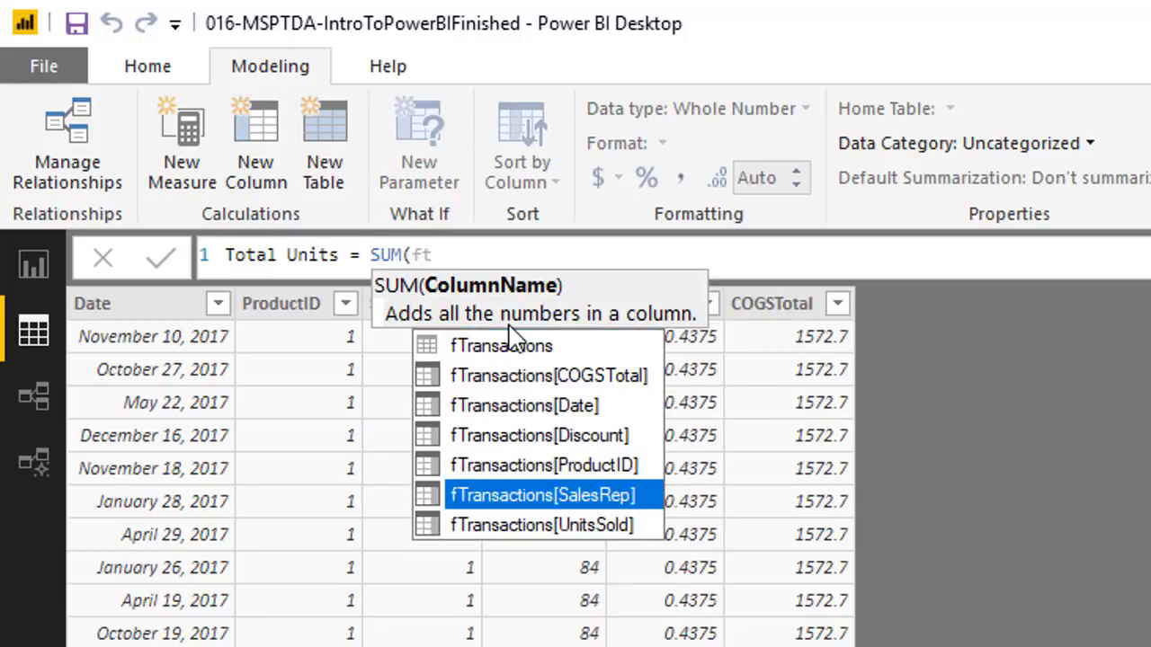
key(Tab)
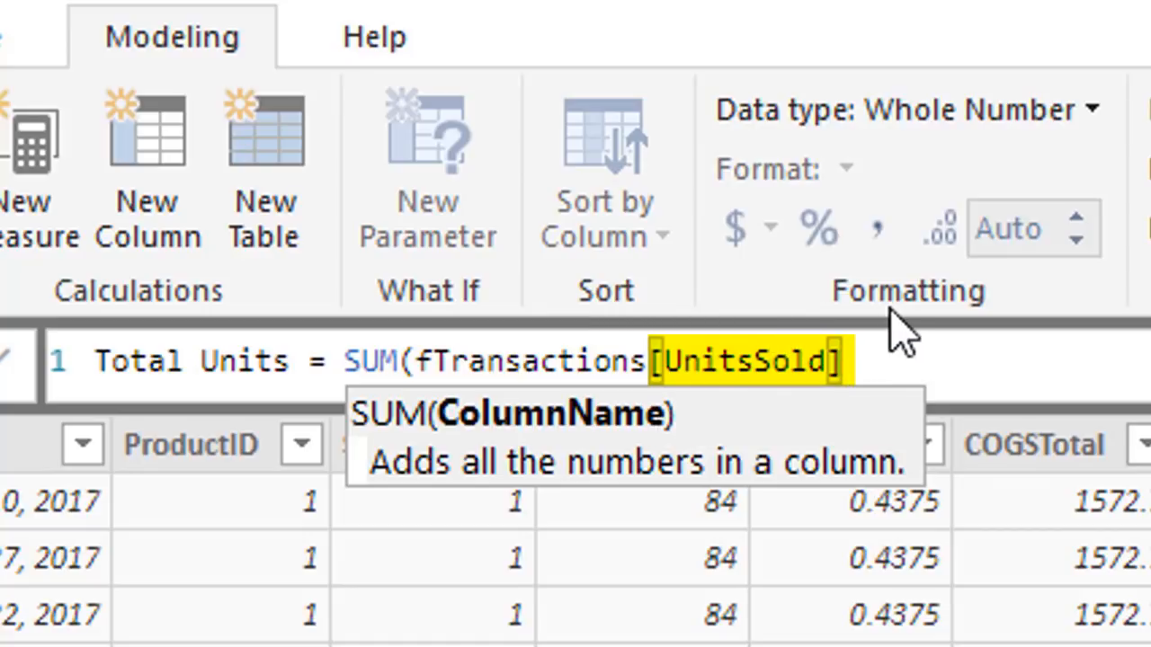
text())
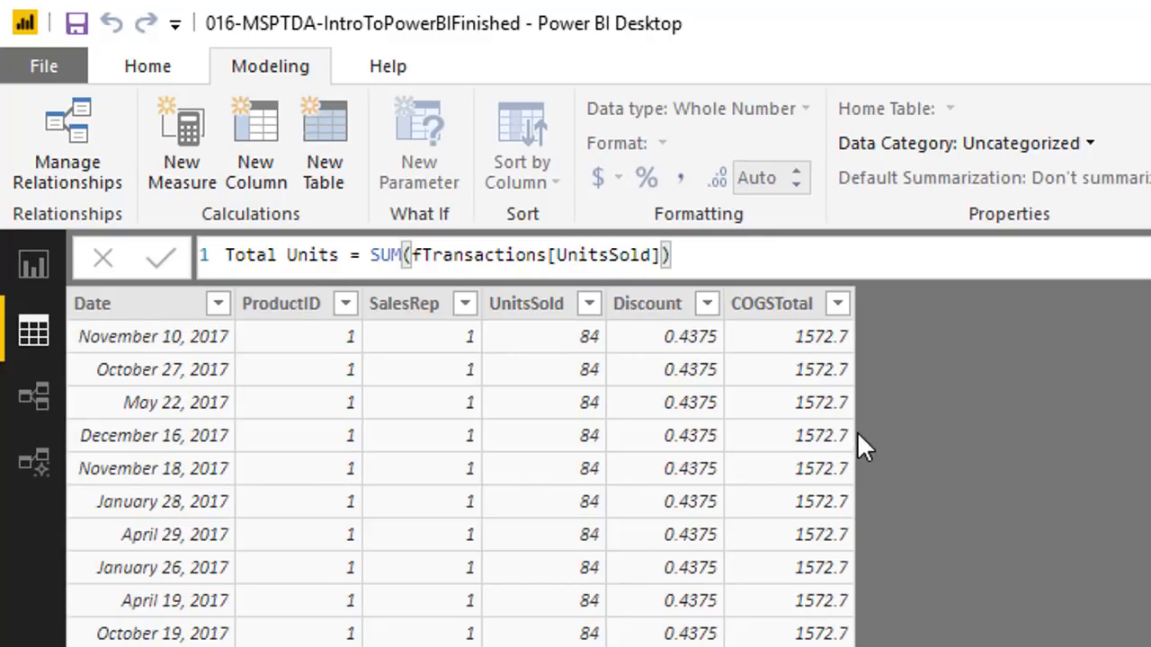
key(Return)
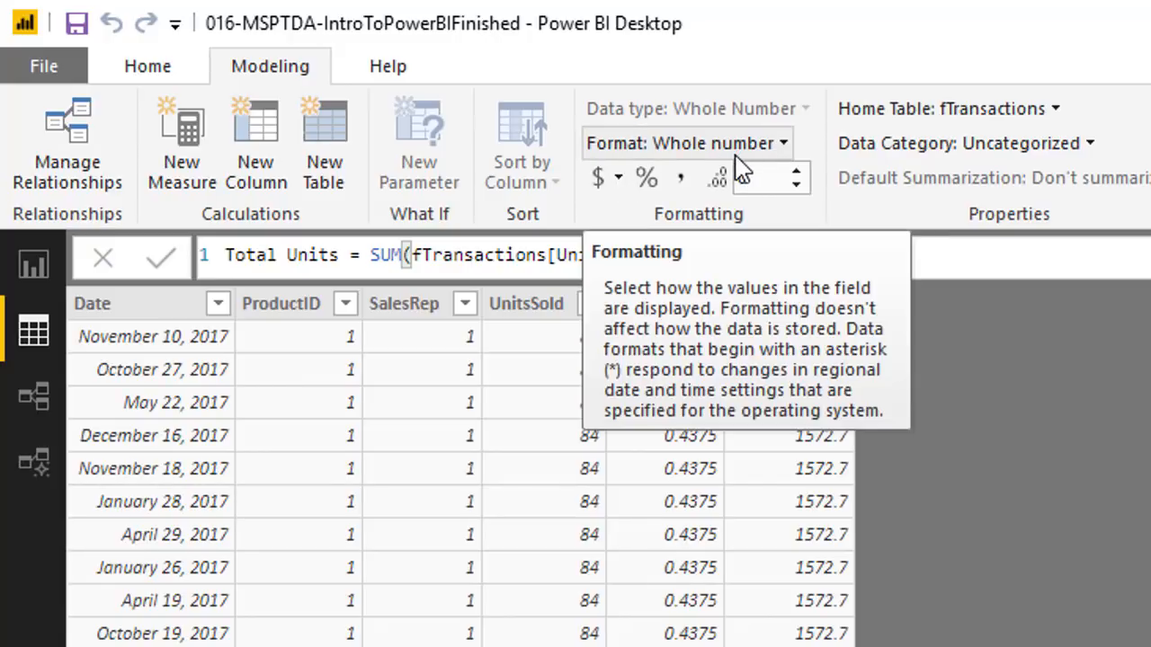
Step: Create the measure Total COGS = SUM(fTransactions[COGSTotal]) in the fTransactions table
click(182, 152)
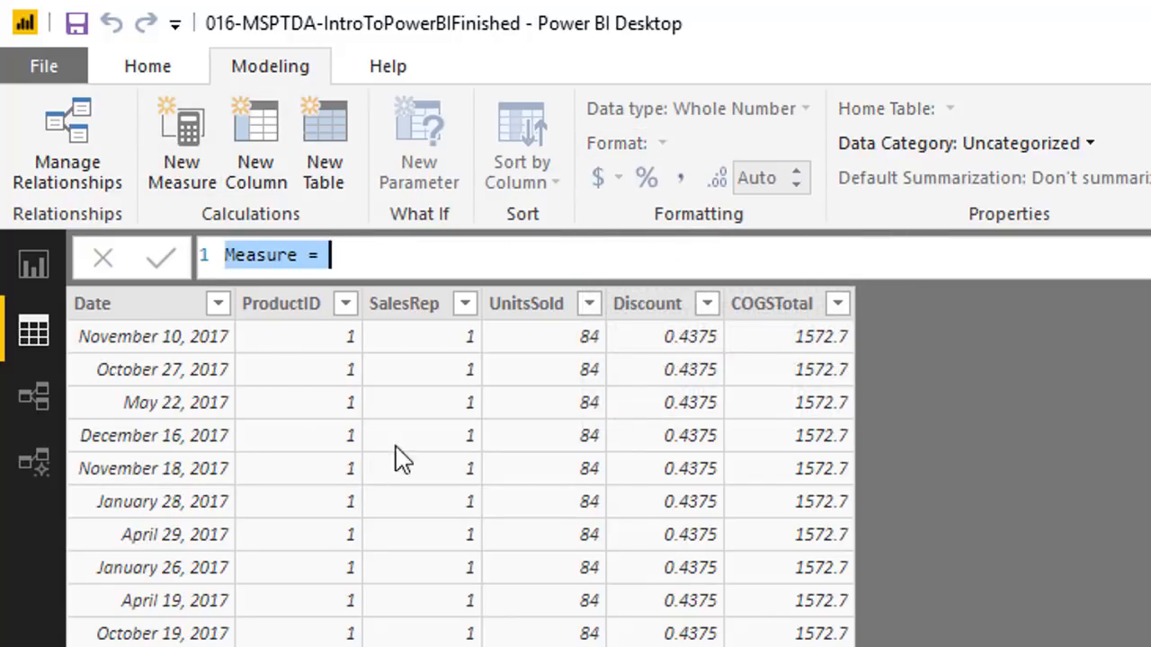
text(T)
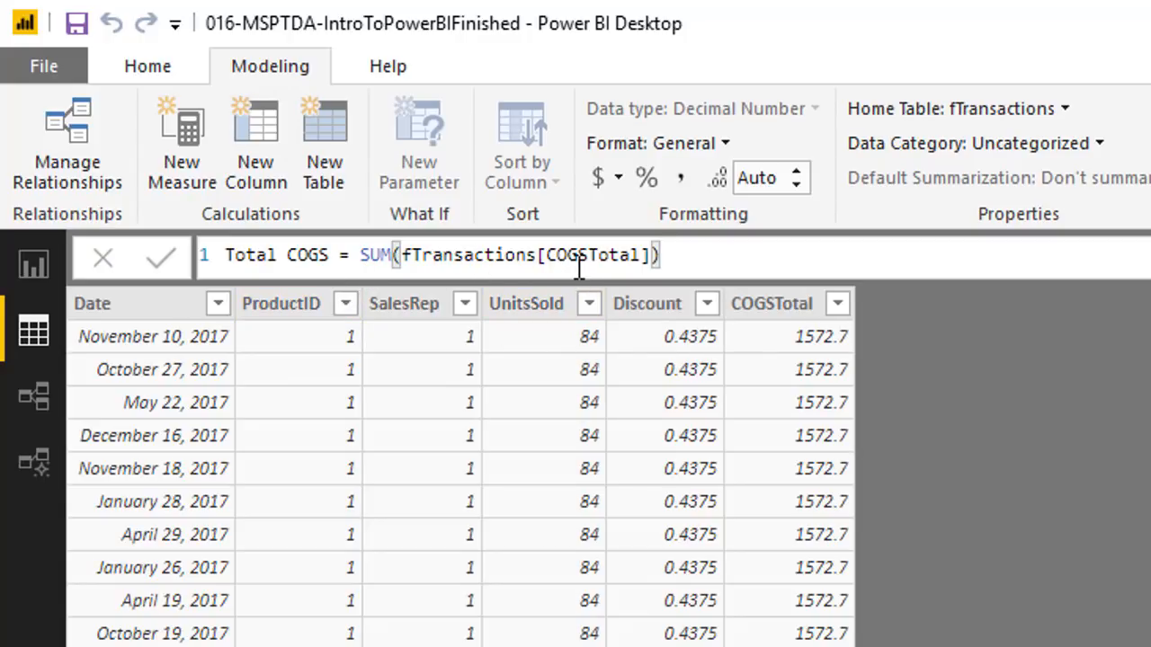
Step: Format the Total COGS measure as $ English (United States) currency
click(619, 178)
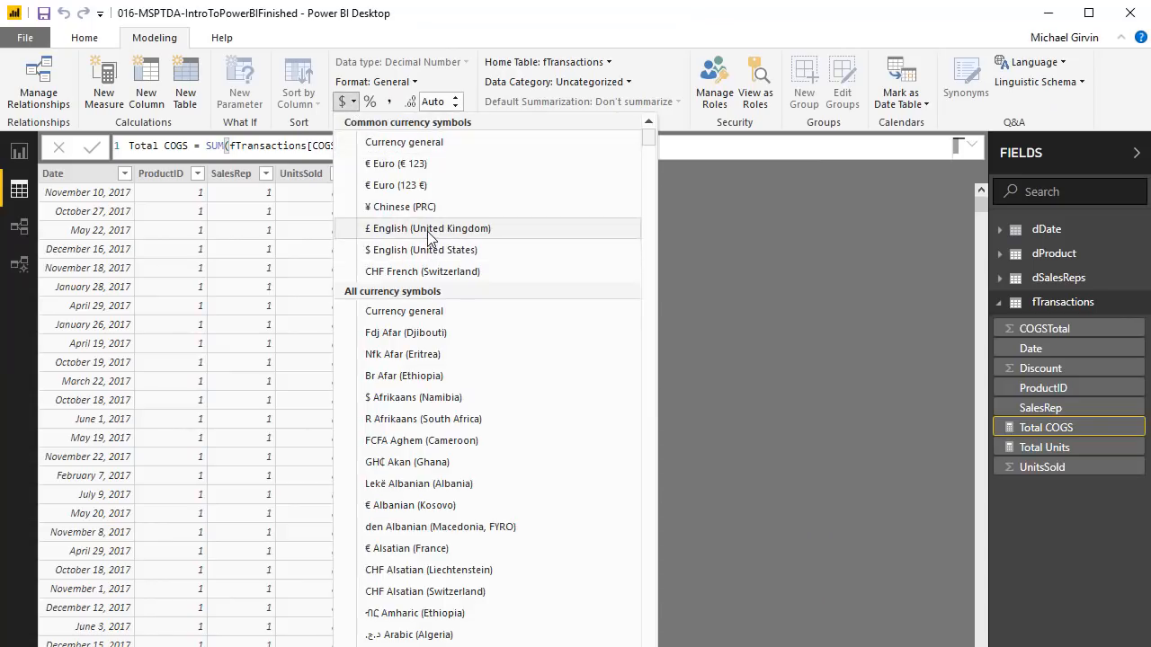
click(465, 256)
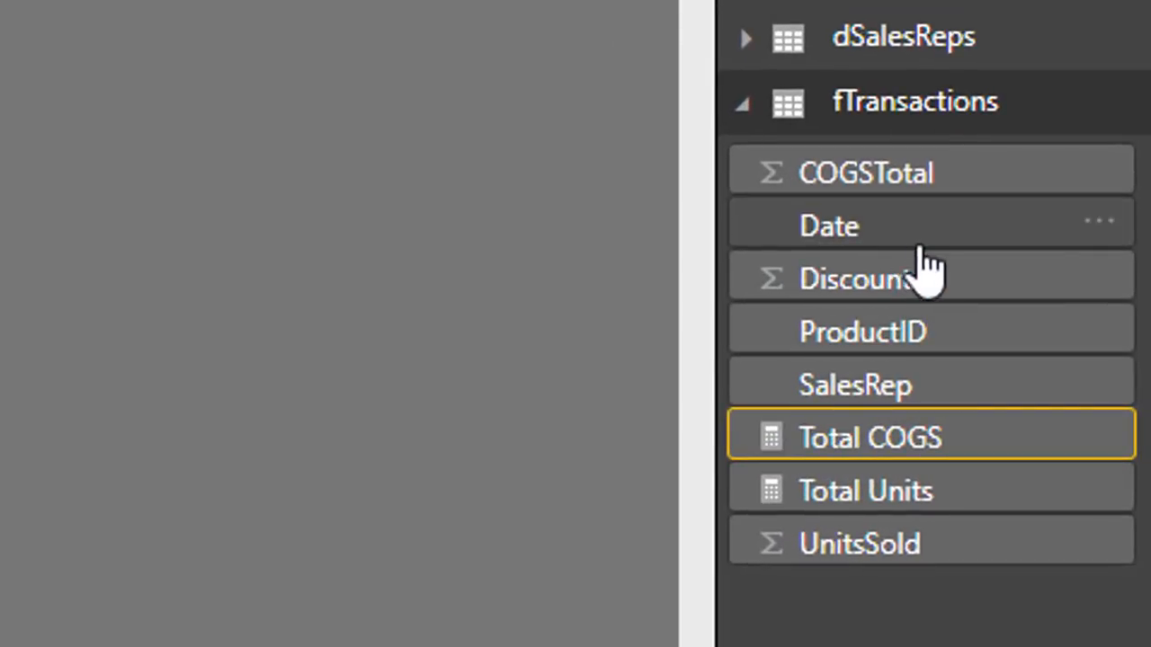
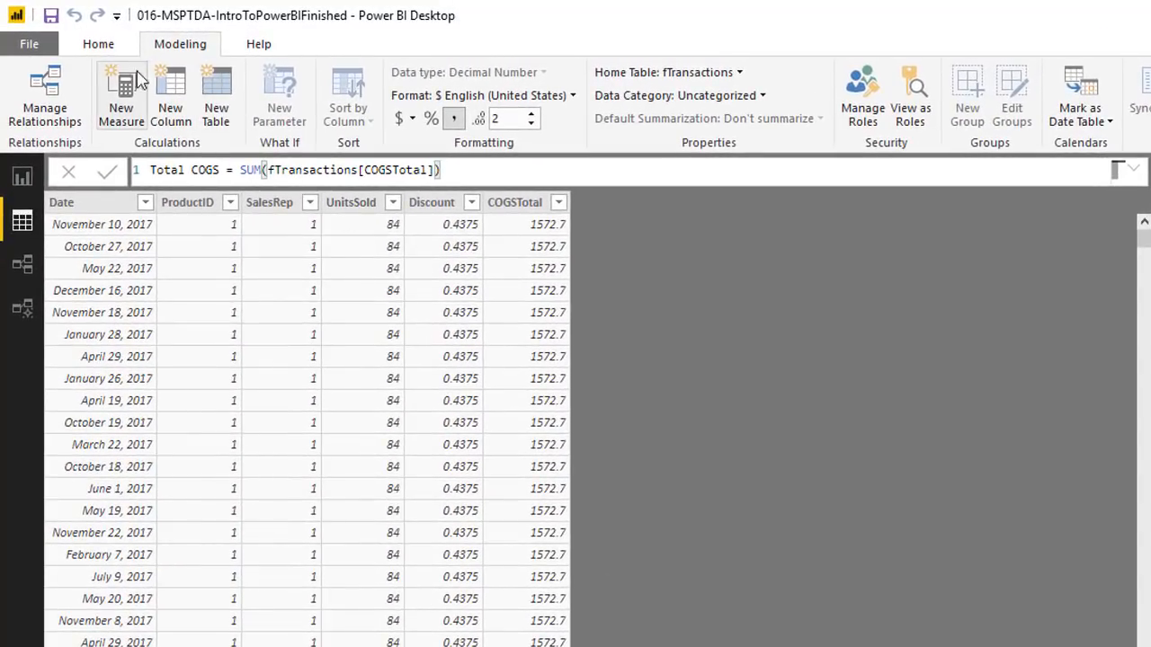
Step: Start a new measure Total Revenue with SUMX over the fTransactions table on an indented second line
click(123, 94)
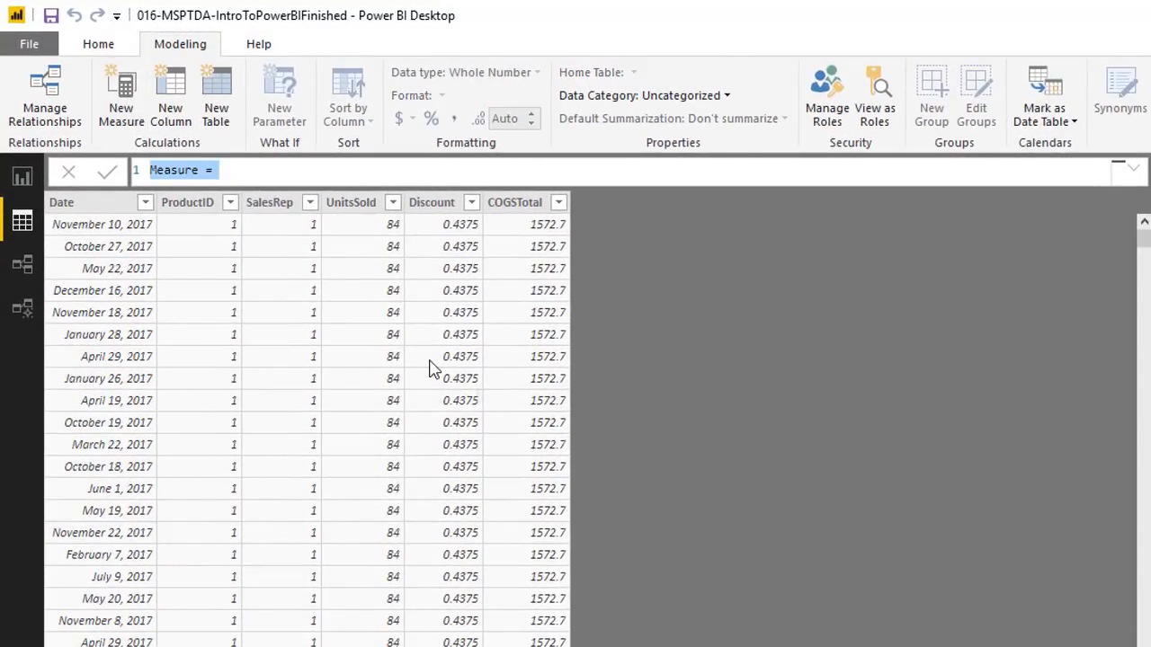
text(Total Revenue =)
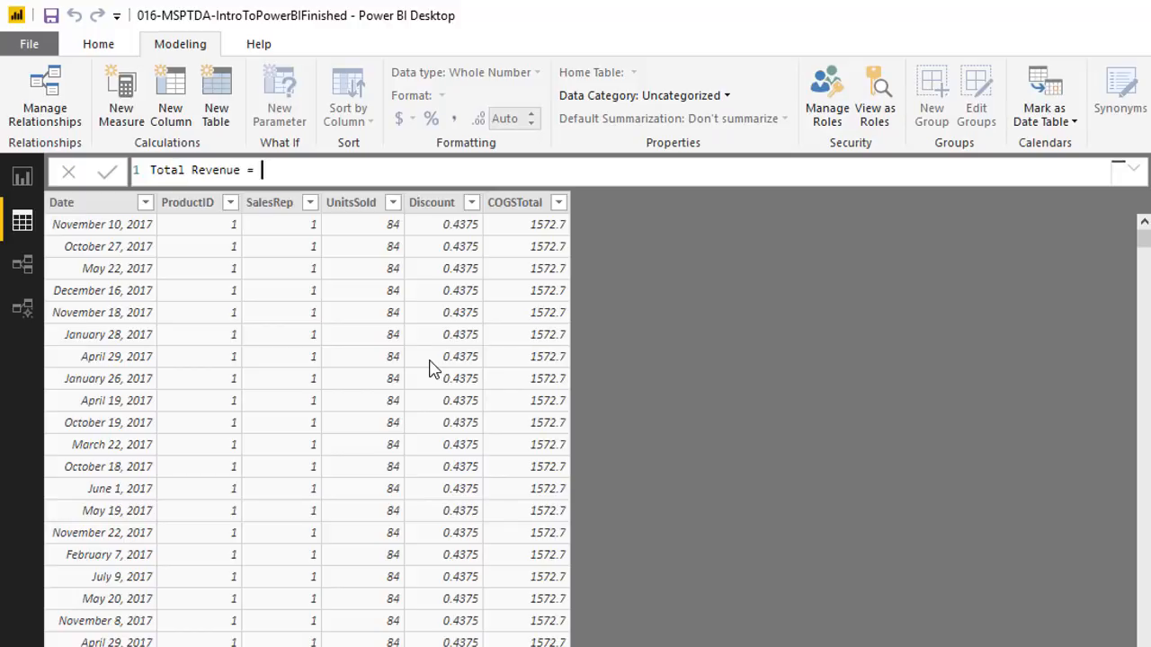
key(shift+Return)
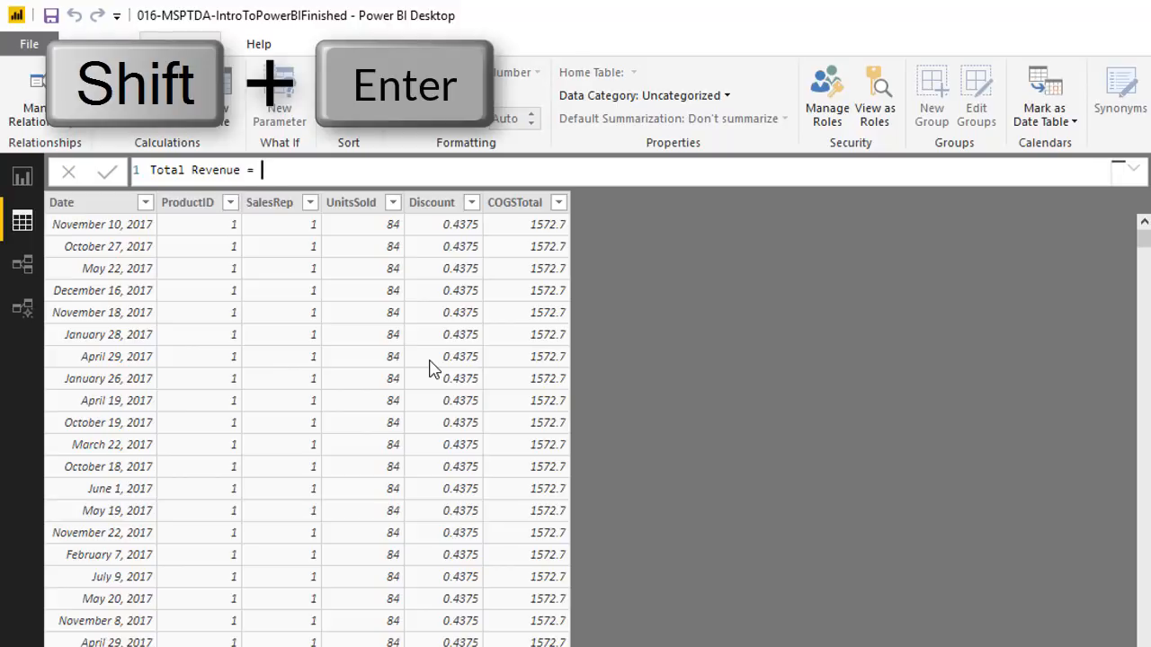
key(Tab)
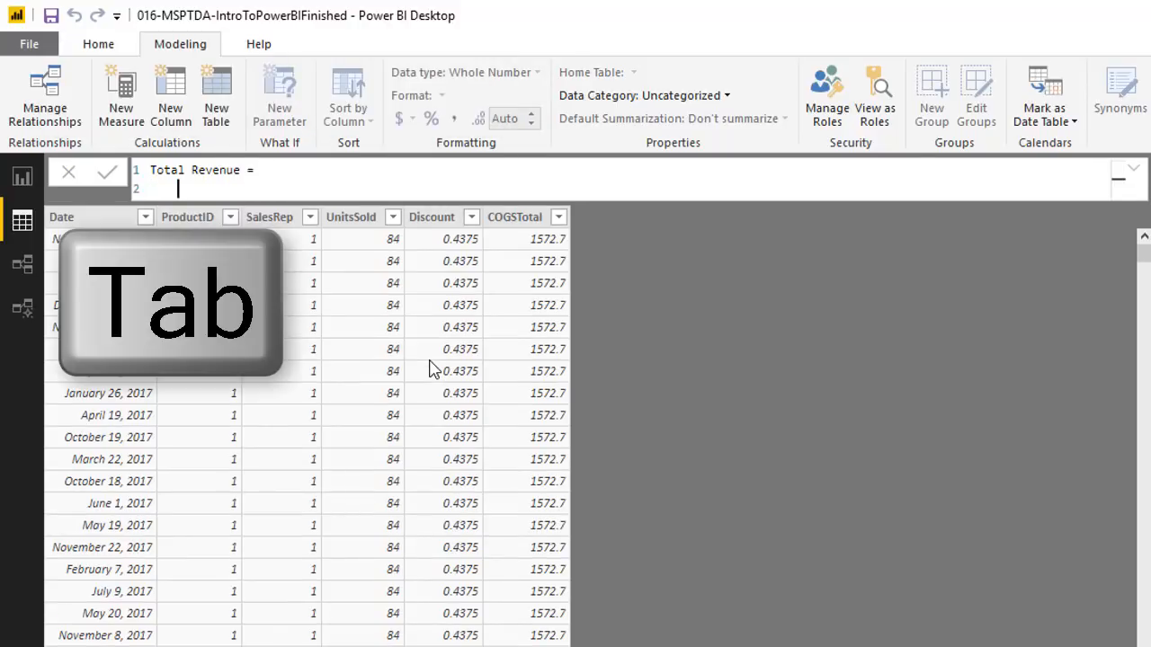
text(sumx)
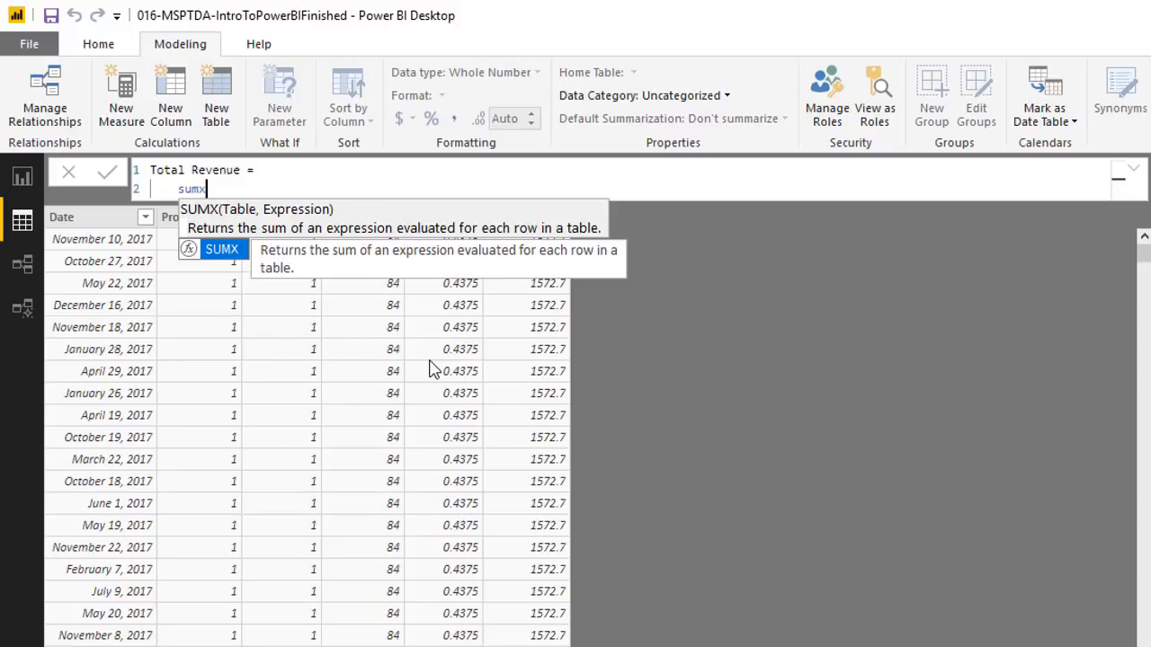
text(()
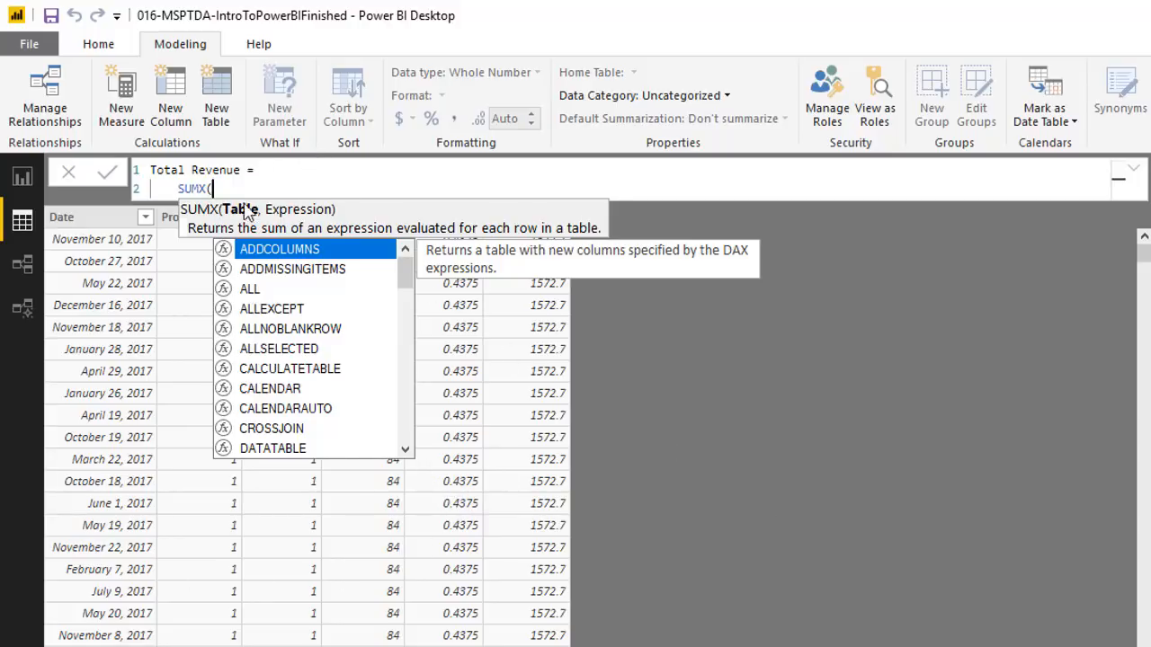
text(ft)
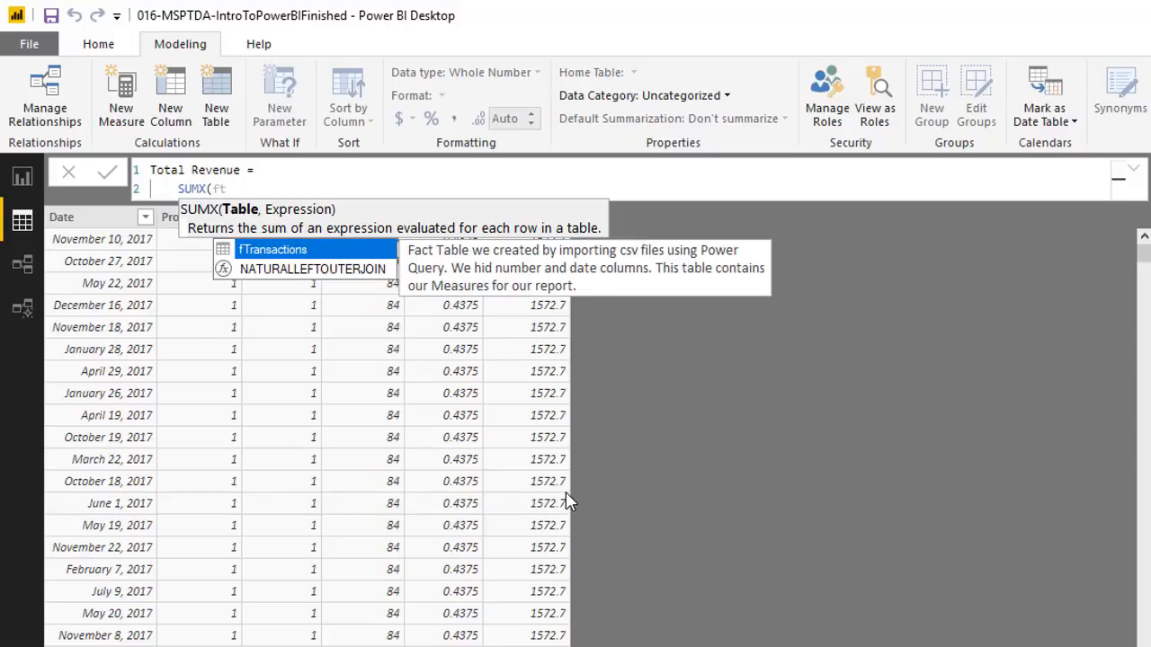
key(Tab)
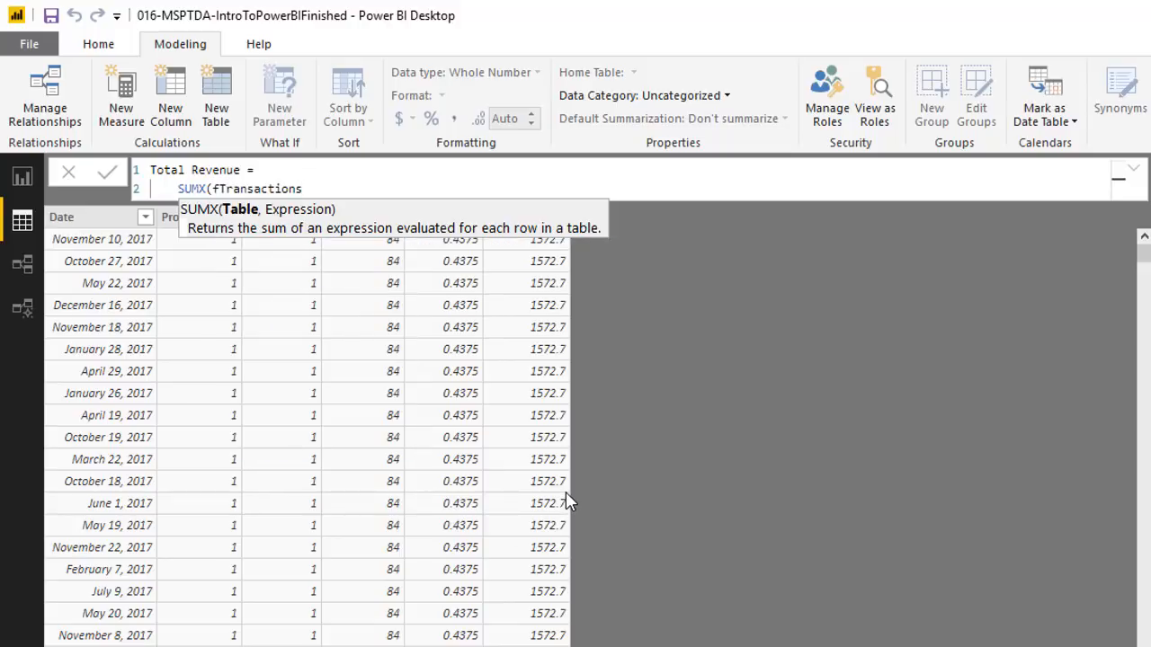
text(,)
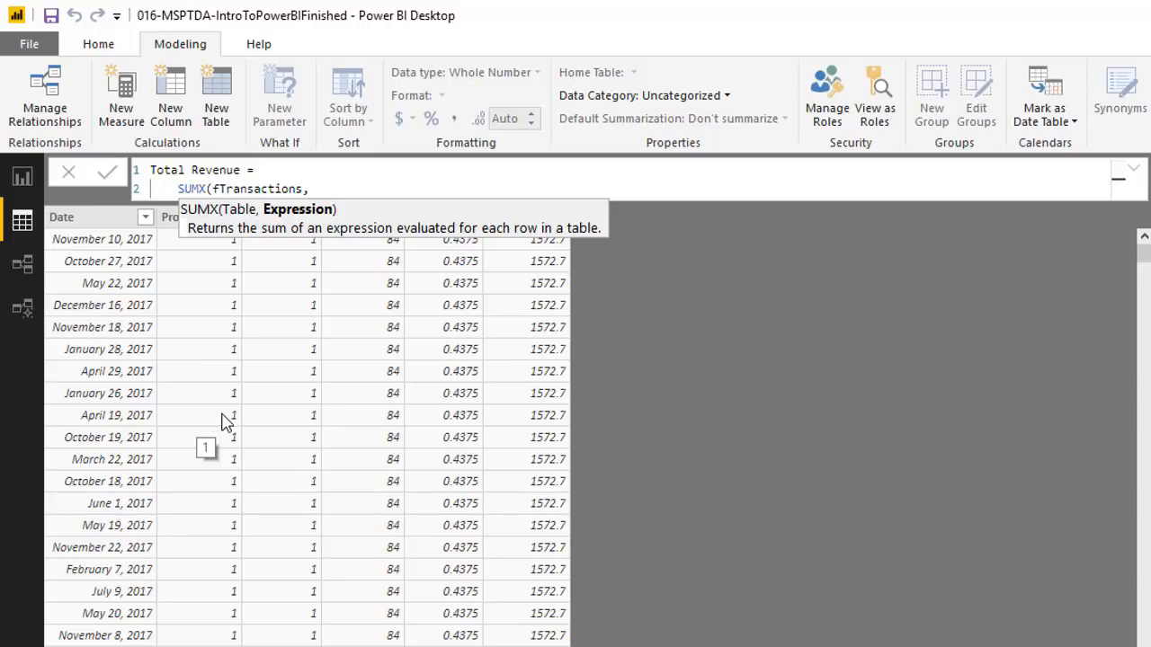
Step: Add RELATED(dProduct[RetailPrice]) as the start of the SUMX expression
text(re)
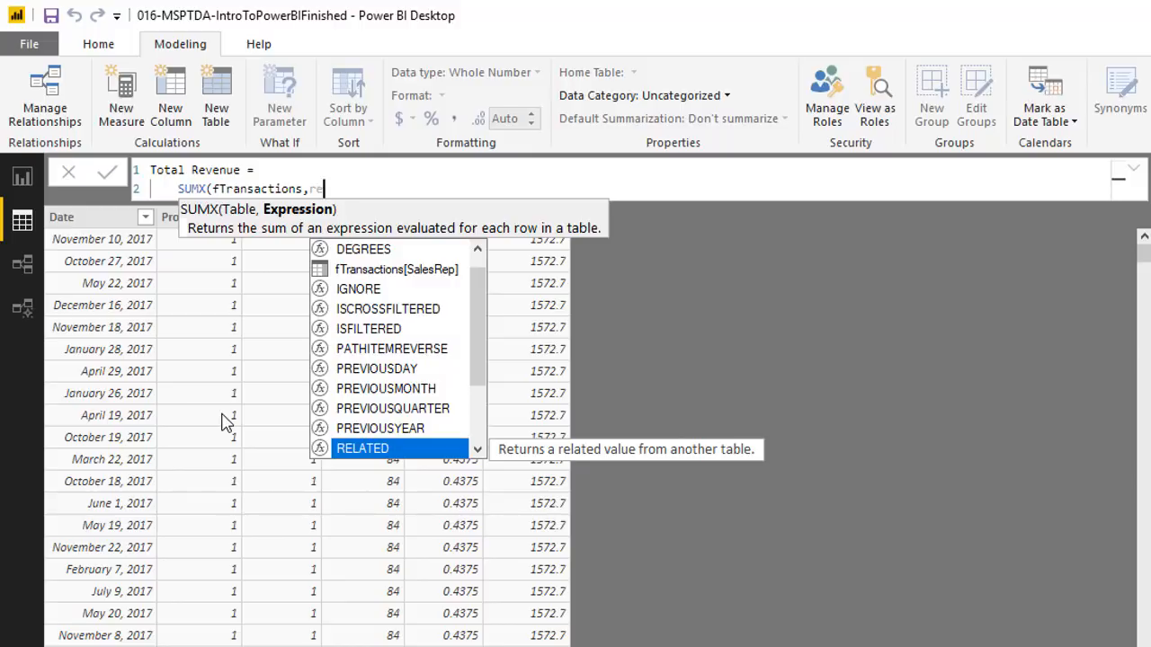
key(Tab)
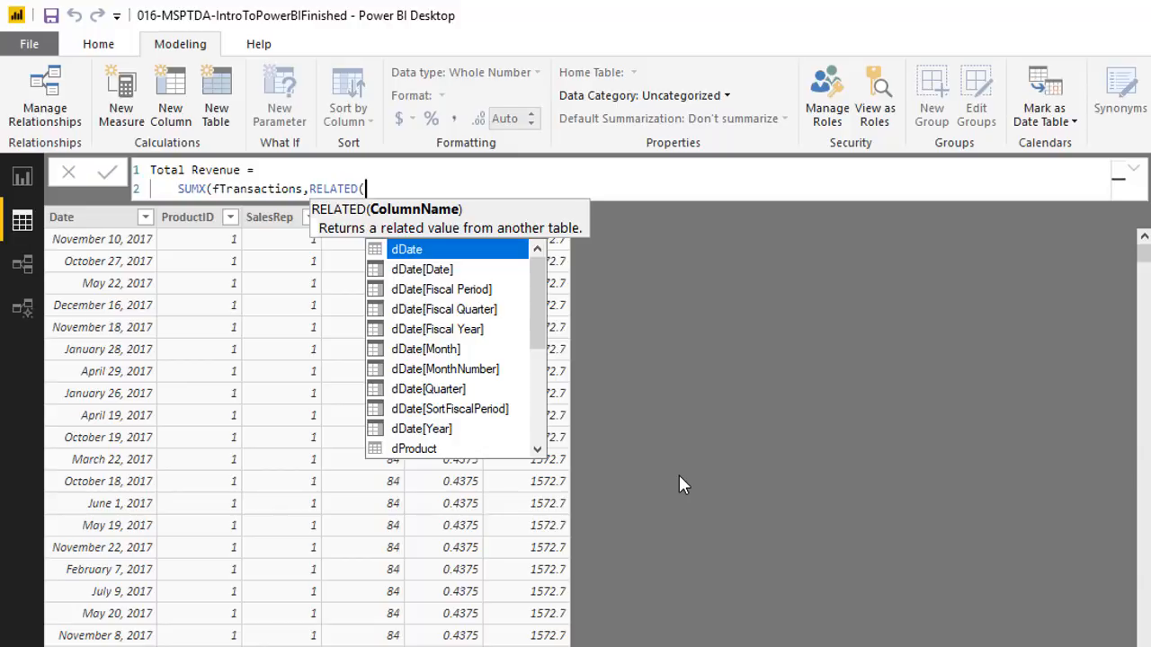
text(dp)
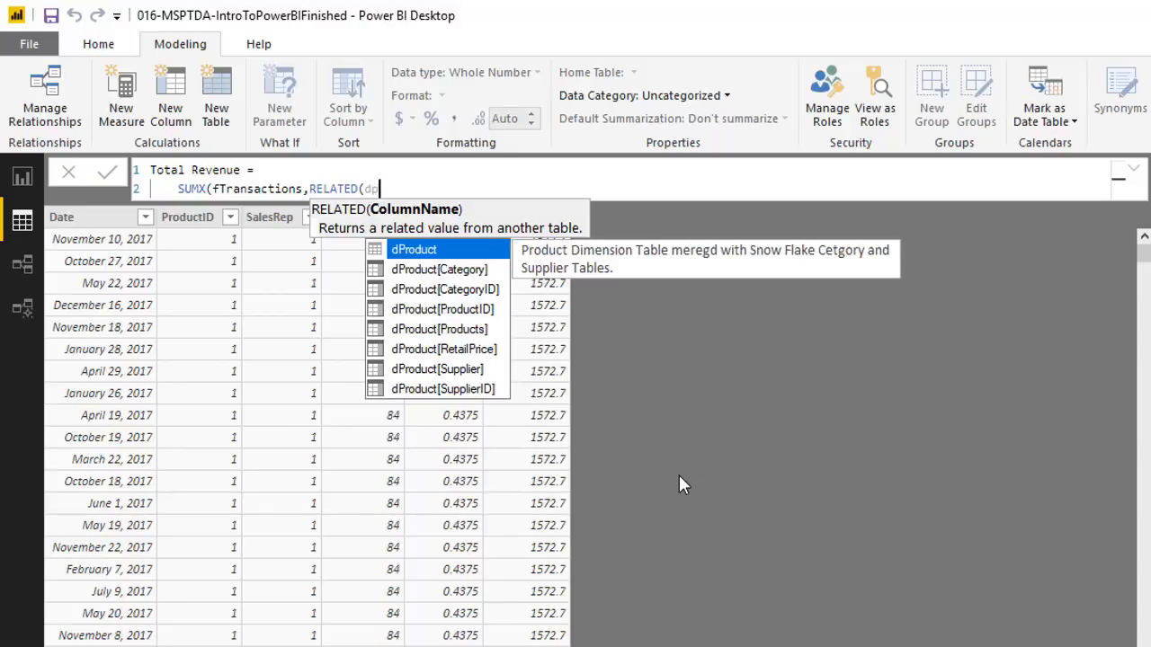
key(Down)
key(Down)
key(Down)
key(Down)
key(Down)
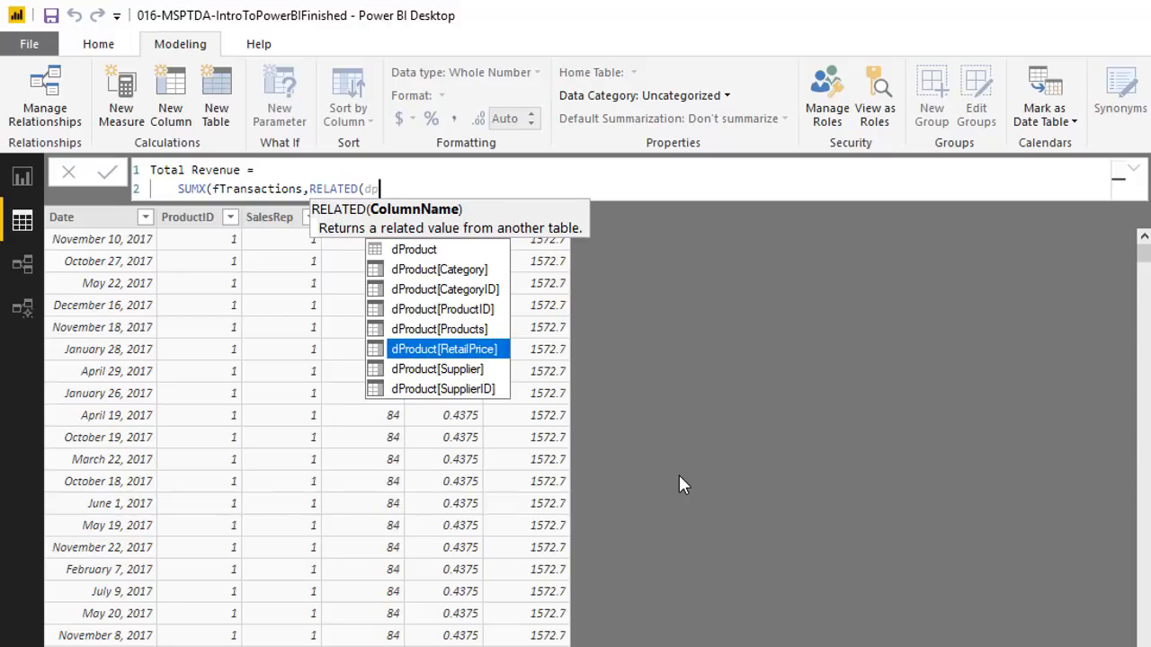
key(Tab)
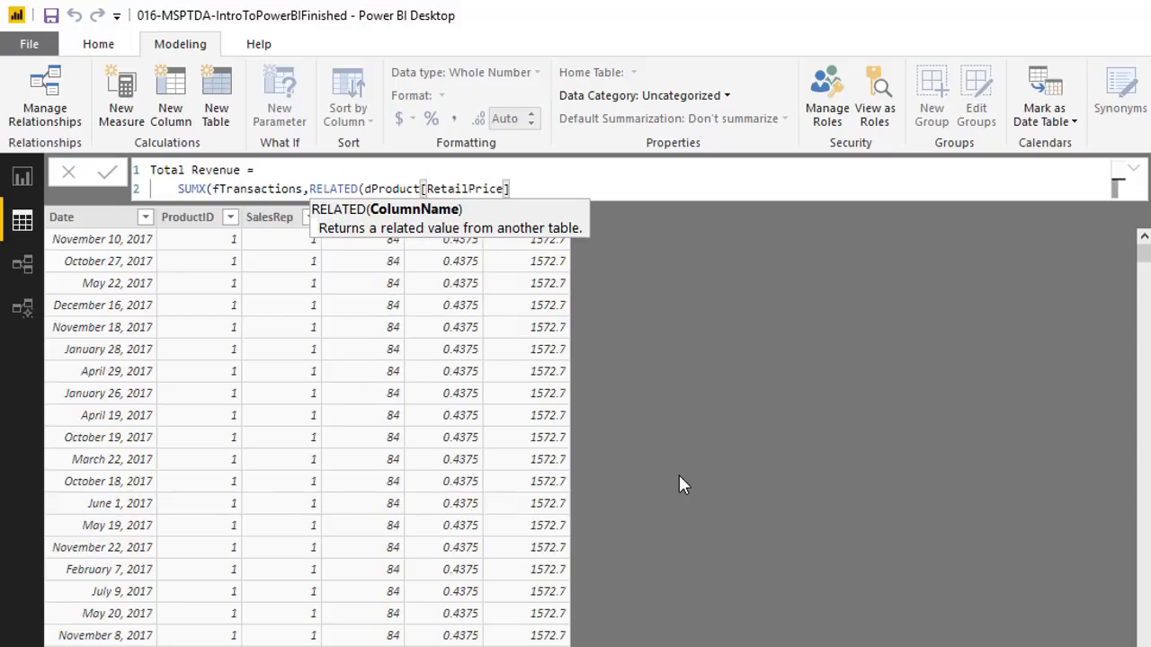
text())
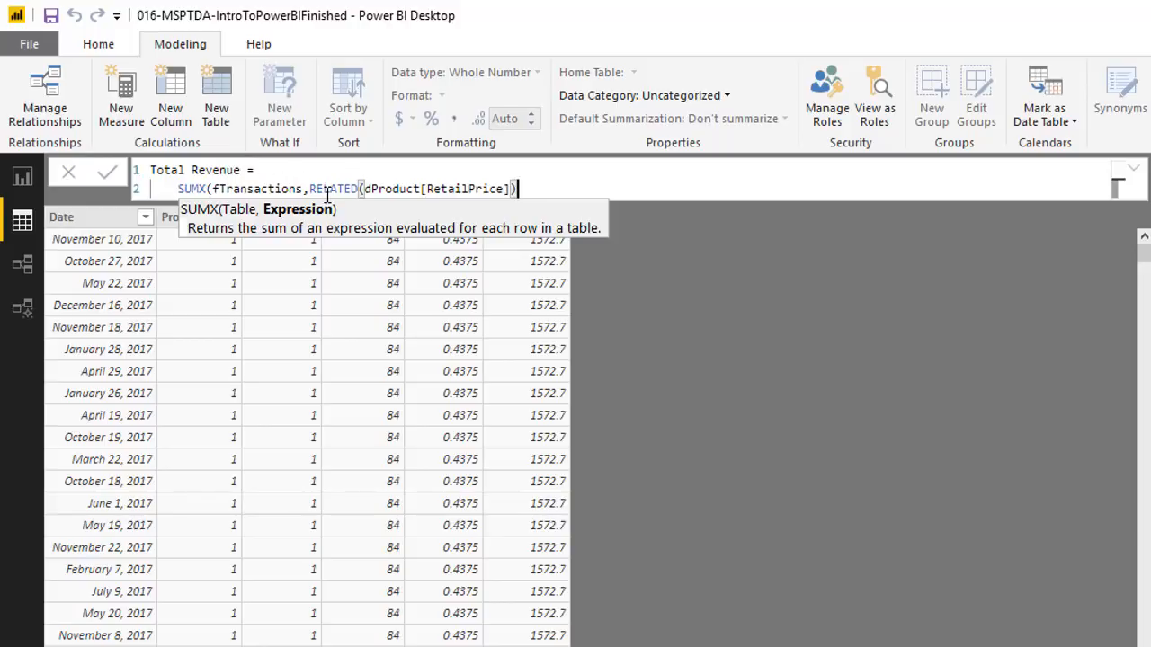
Step: Multiply the related retail price by fTransactions[UnitsSold] in the SUMX expression
text(*ft)
key(Down)
key(Down)
key(Down)
key(Down)
key(Down)
key(Down)
key(Down)
key(Down)
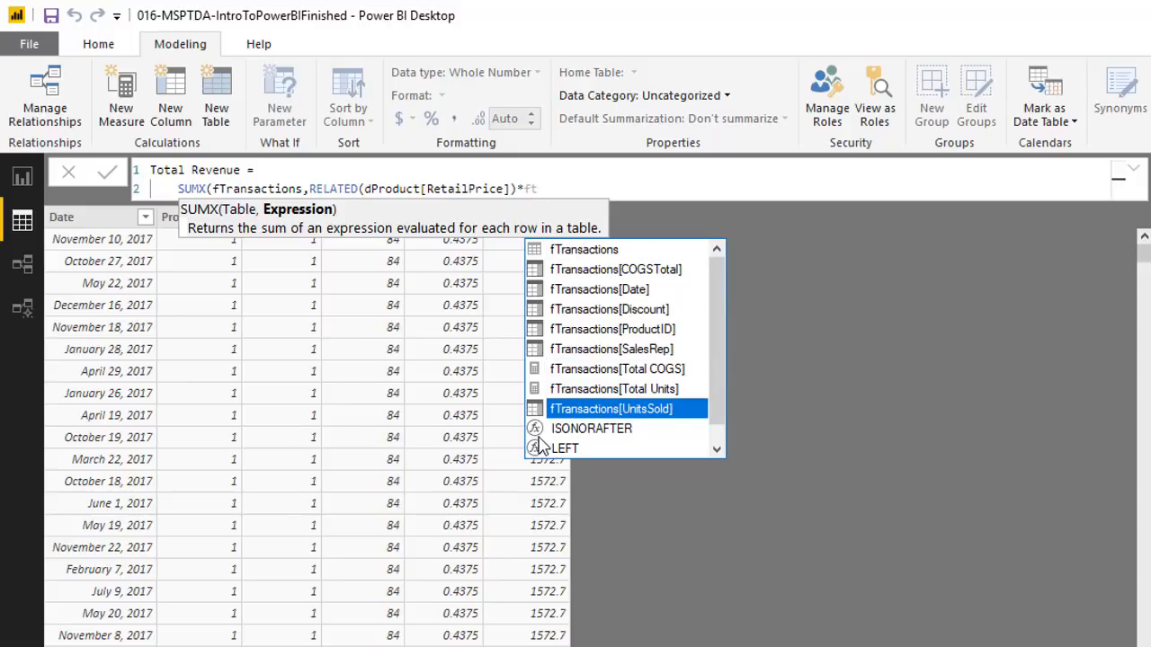
key(Tab)
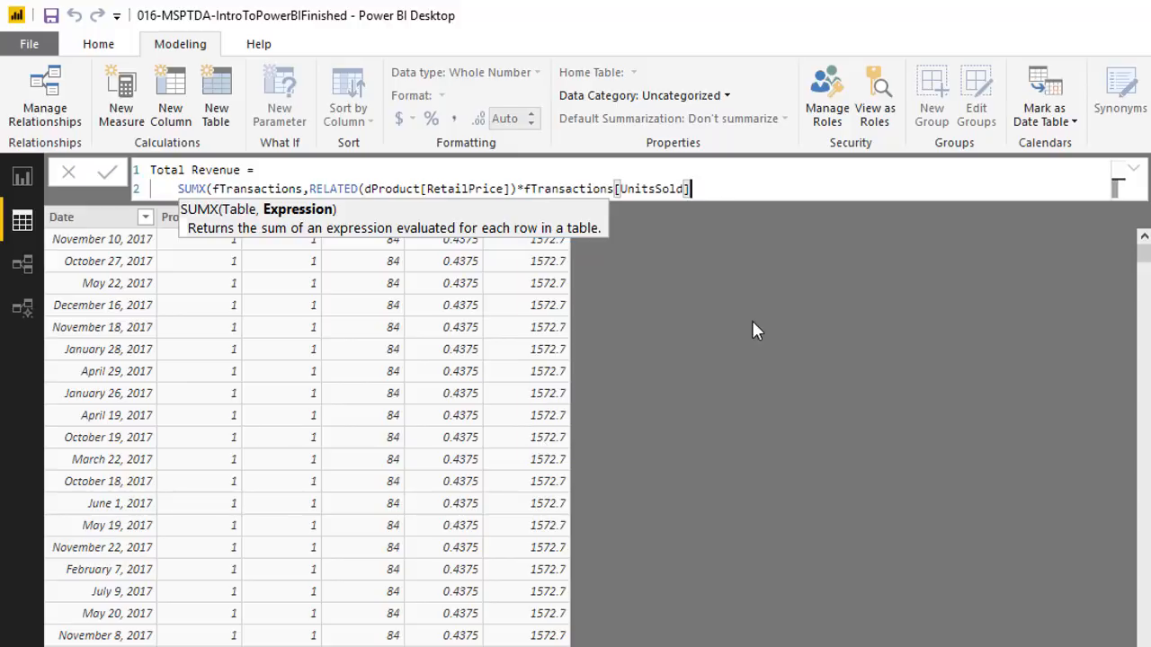
Step: Multiply the Total Revenue expression by the discount complement (1-fTransactions[Discount])
text(*)
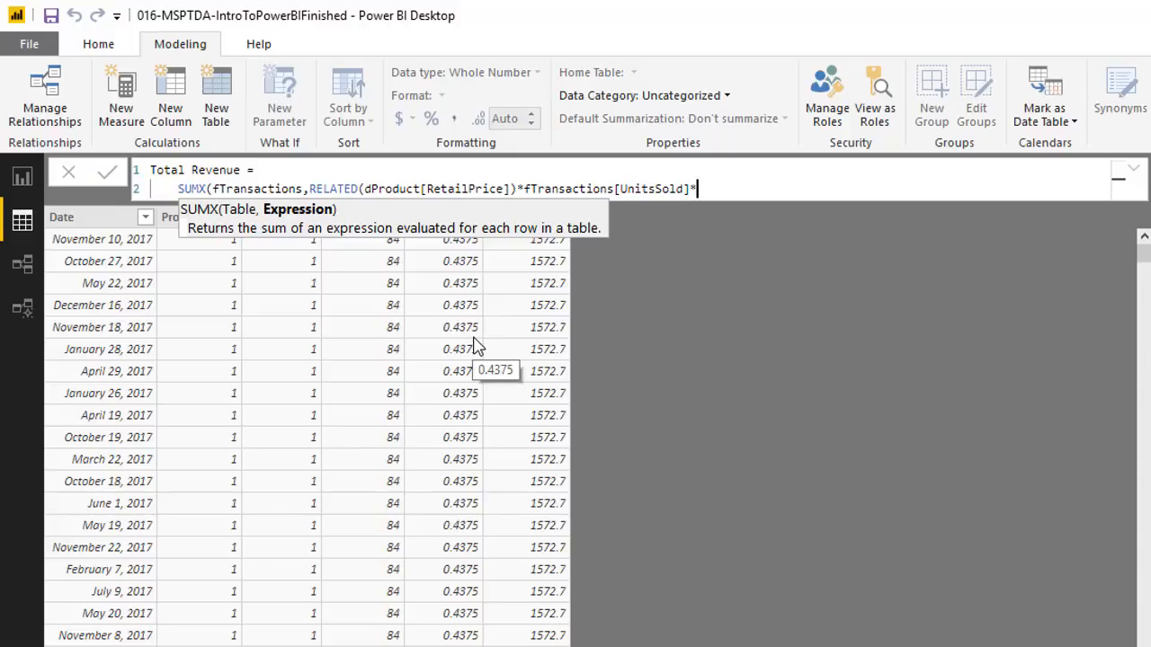
text((1-ft)
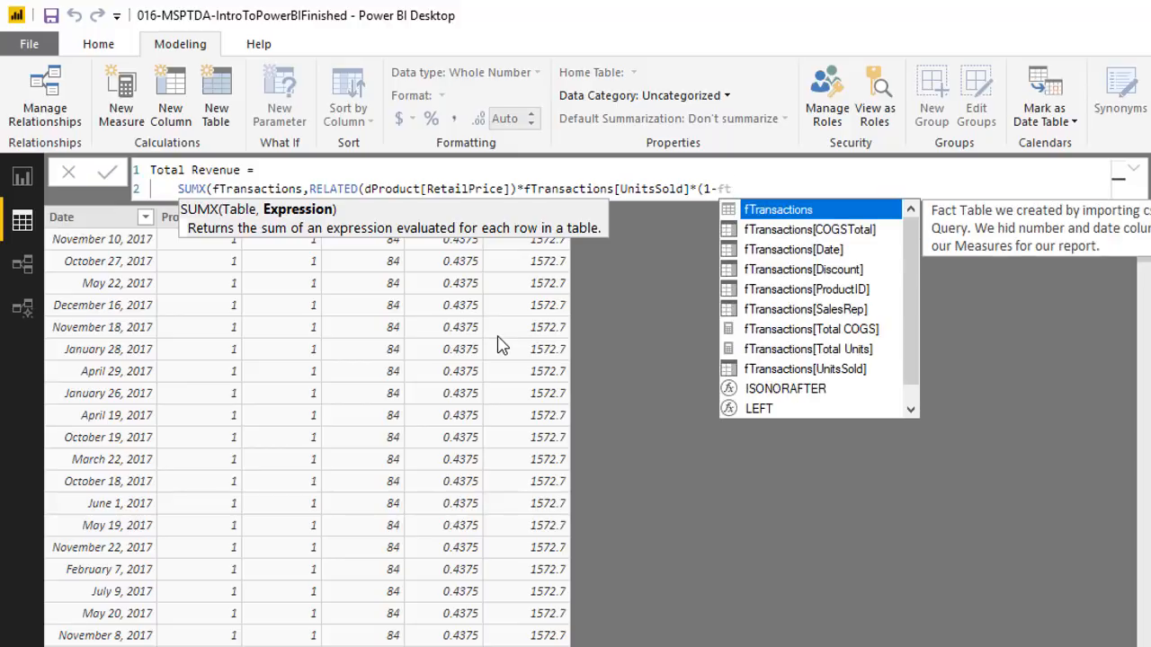
key(Down)
key(Down)
key(Down)
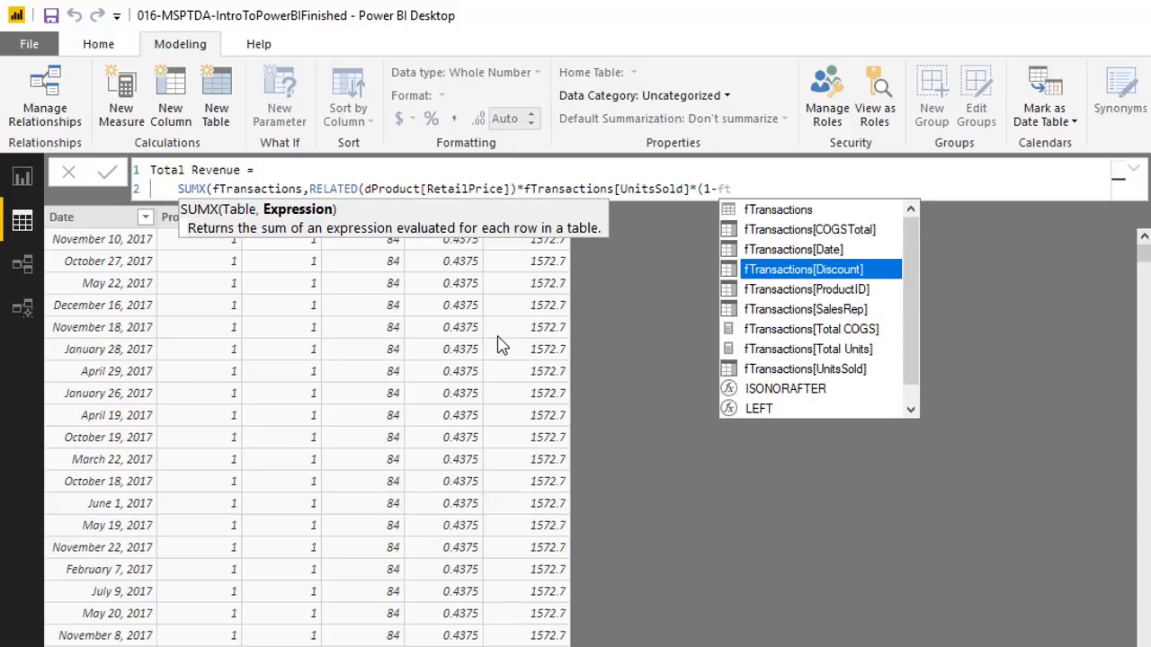
key(Tab)
text())
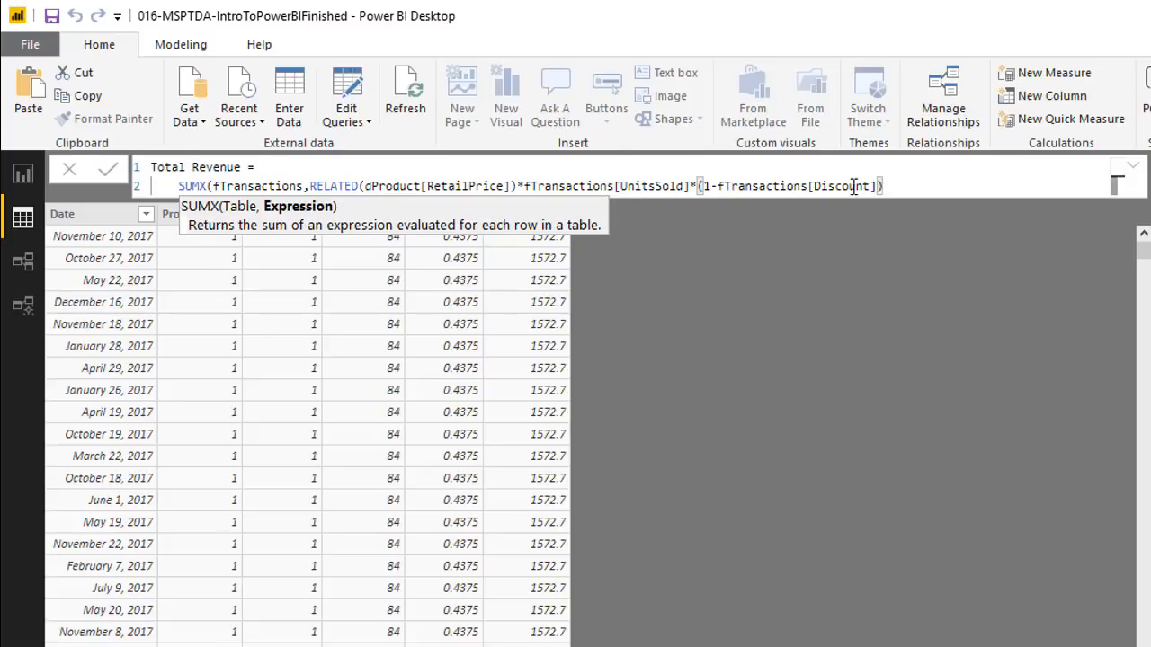
Step: Wrap the price, units and discount calculation inside SUMX in ROUND with 2 digits
click(312, 185)
text(round)
key(Tab)
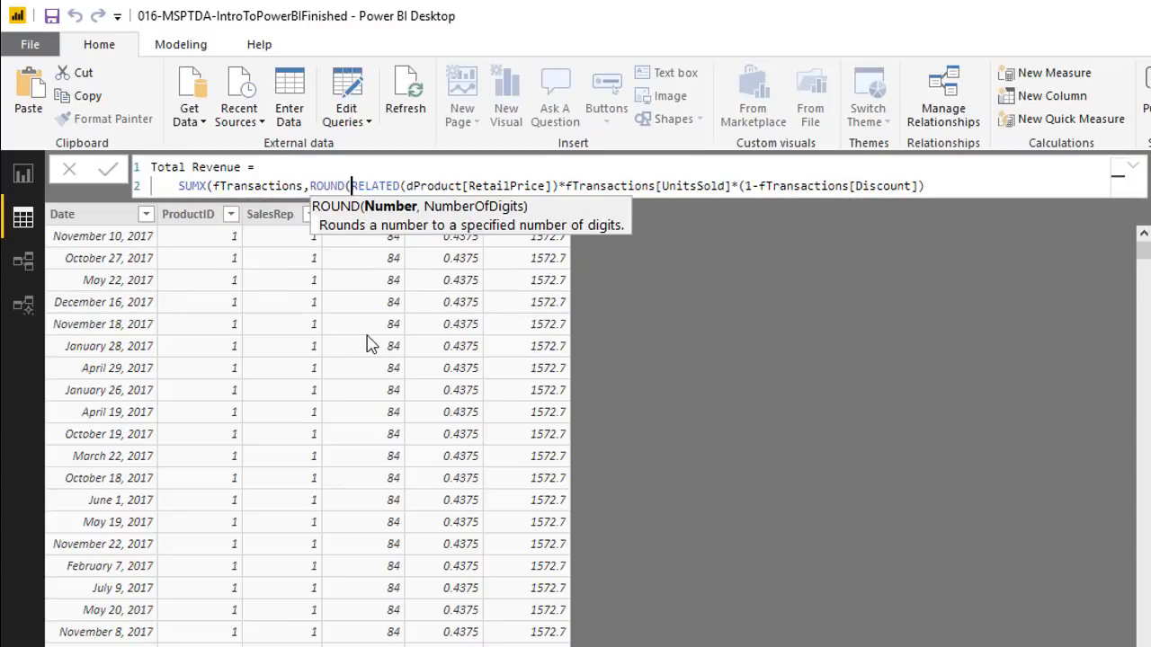
click(996, 189)
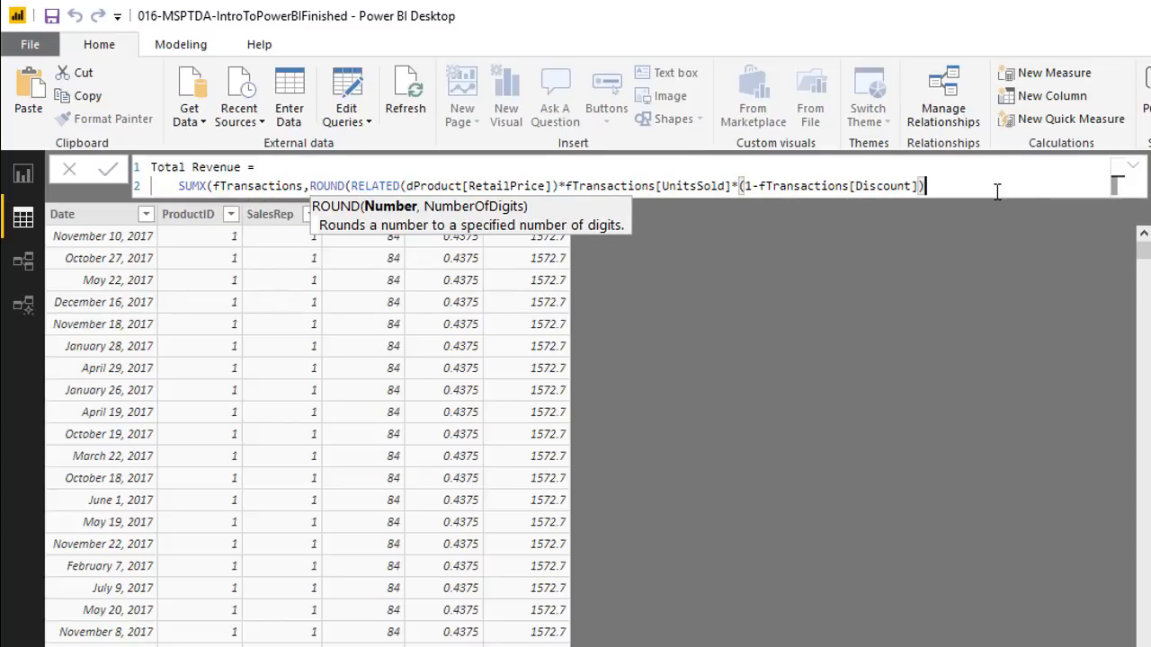
text(,2))
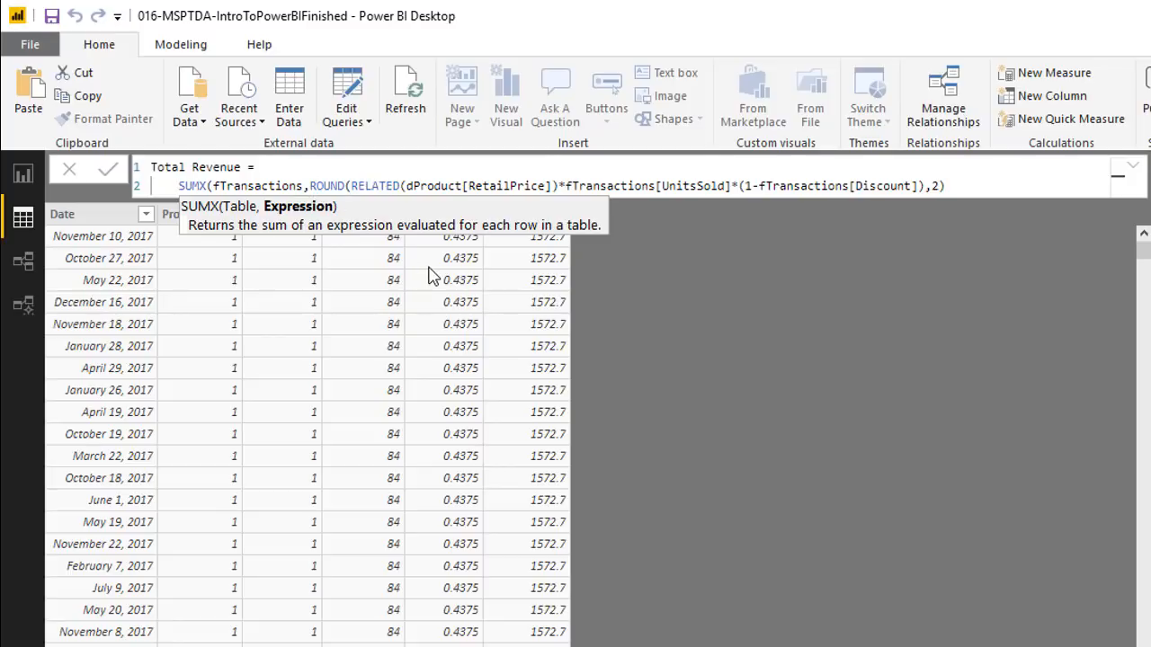
Step: Break the Total Revenue formula so that ROUND( and the RELATED calculation each sit on their own indented line
key(shift+Return)
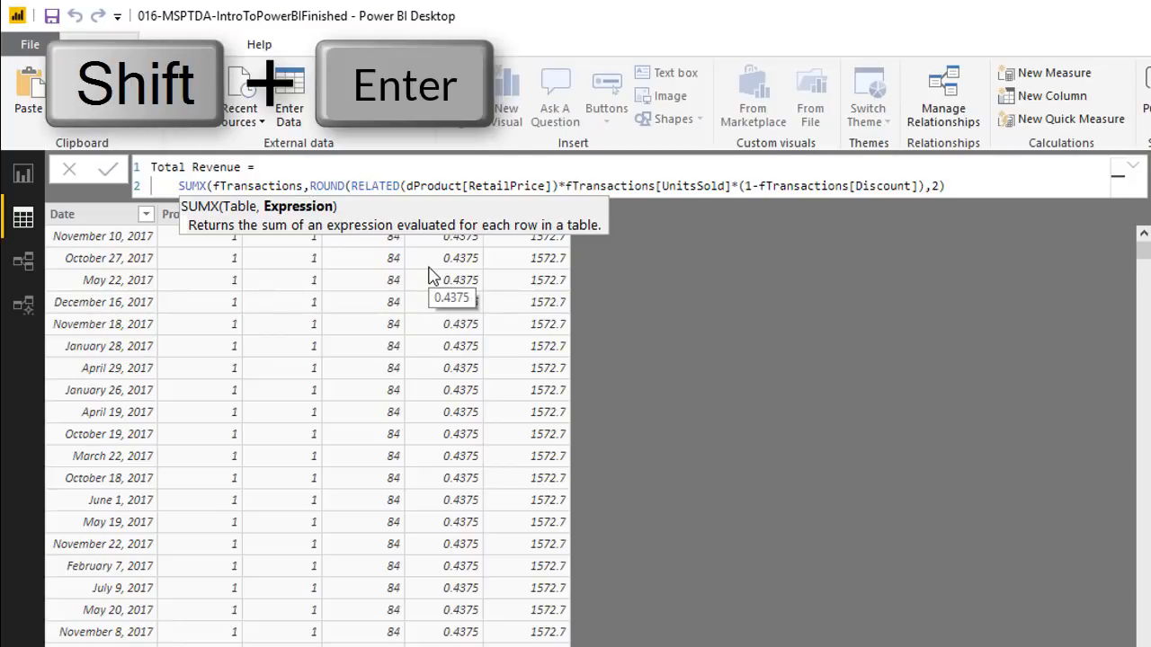
key(Tab)
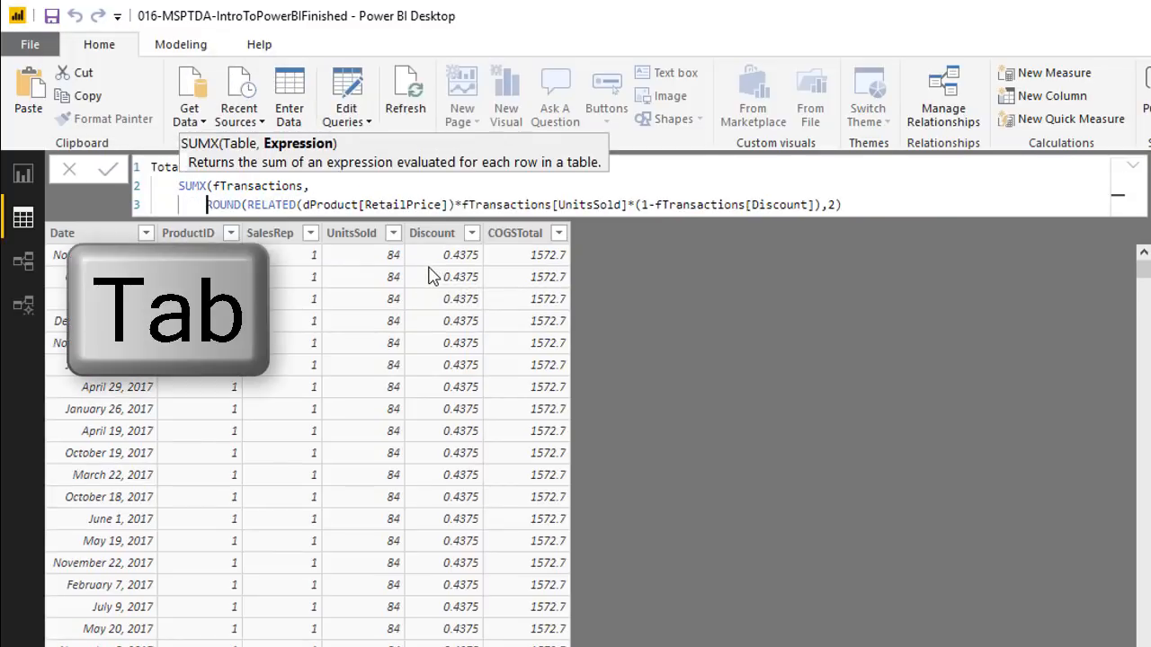
click(250, 205)
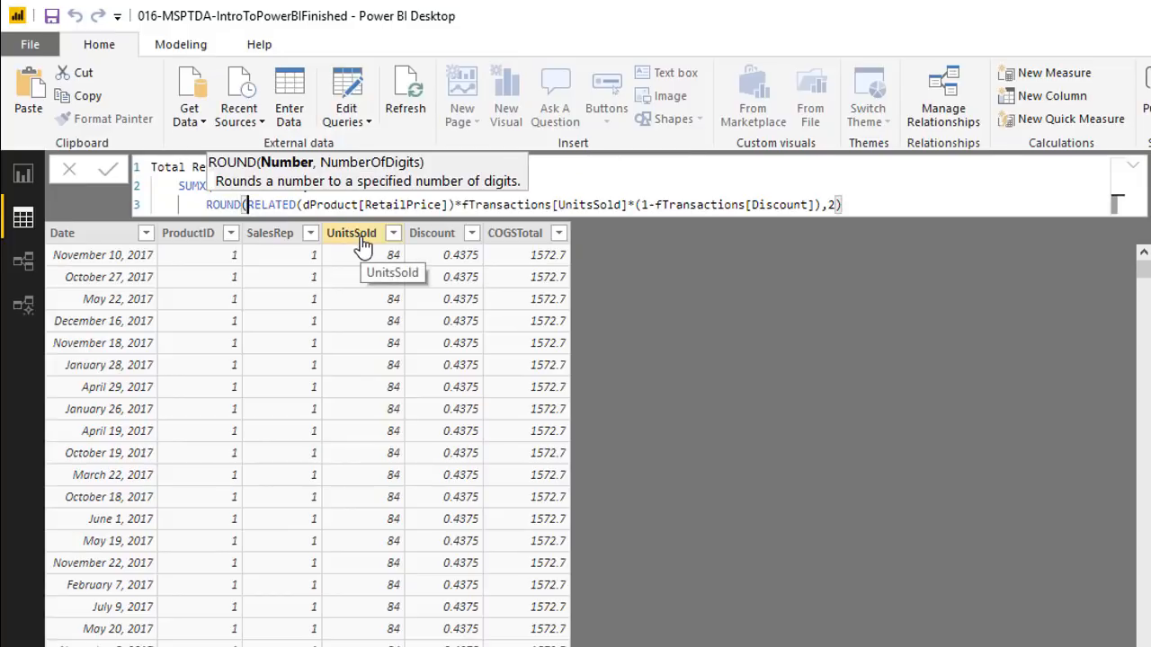
key(shift+Return)
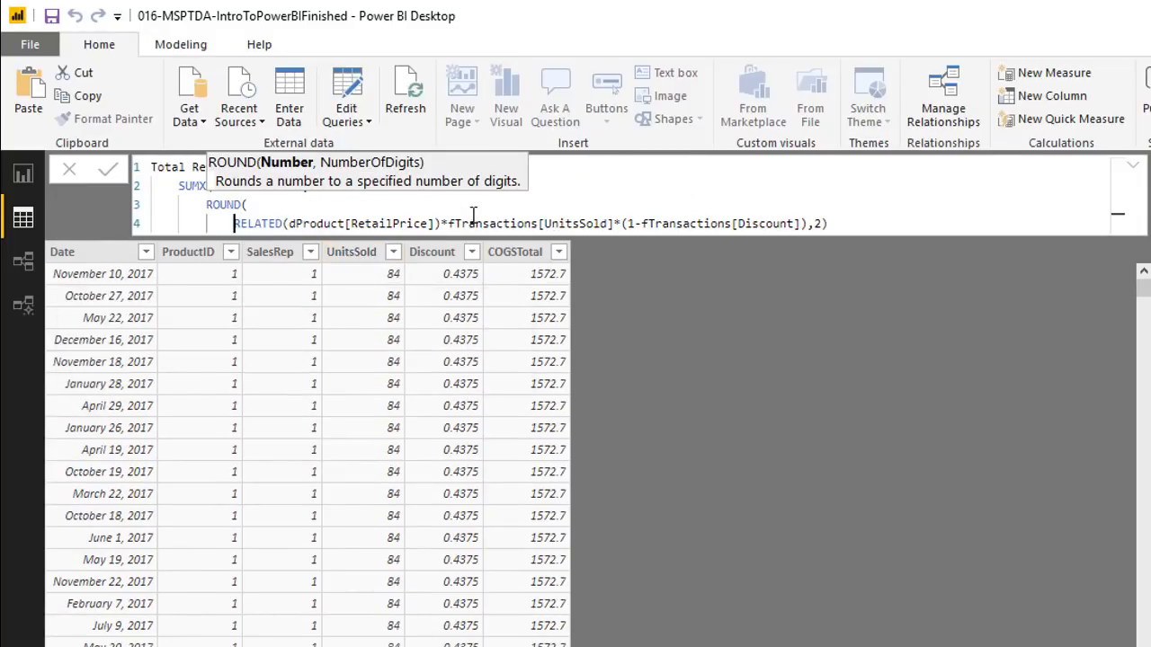
Step: Put the digits argument 2 and the closing parentheses of ROUND and SUMX on their own aligned lines in the Total Revenue formula
key(BackSpace)
key(BackSpace)
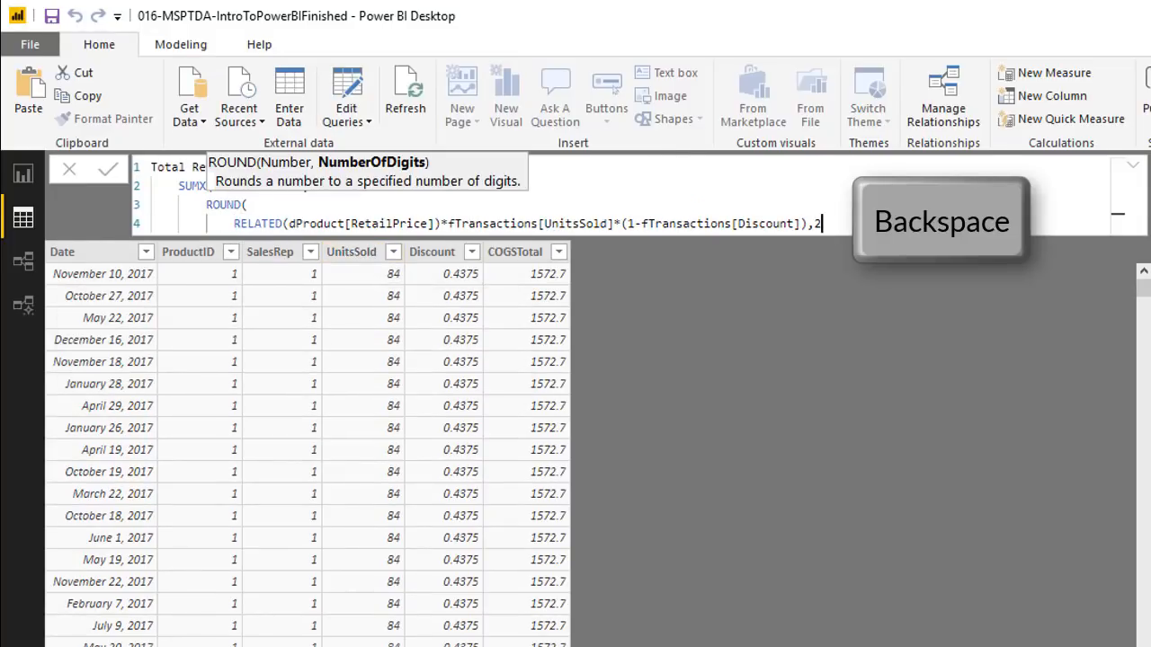
key(shift+Return)
text(2)
key(shift+Return)
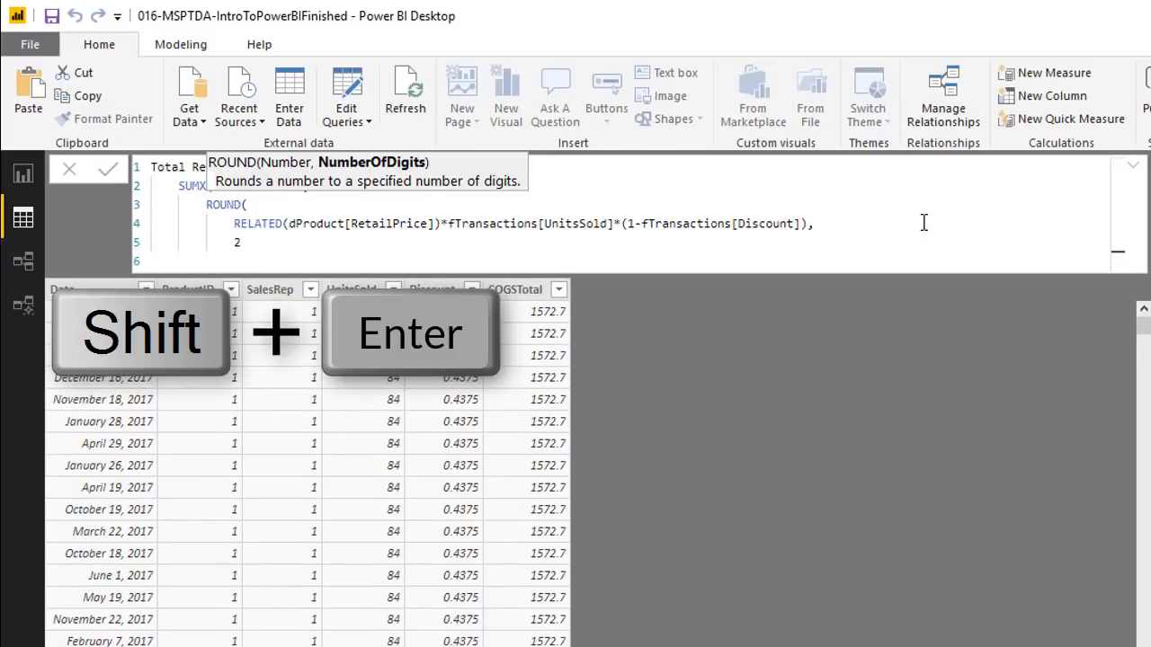
key(shift+Tab)
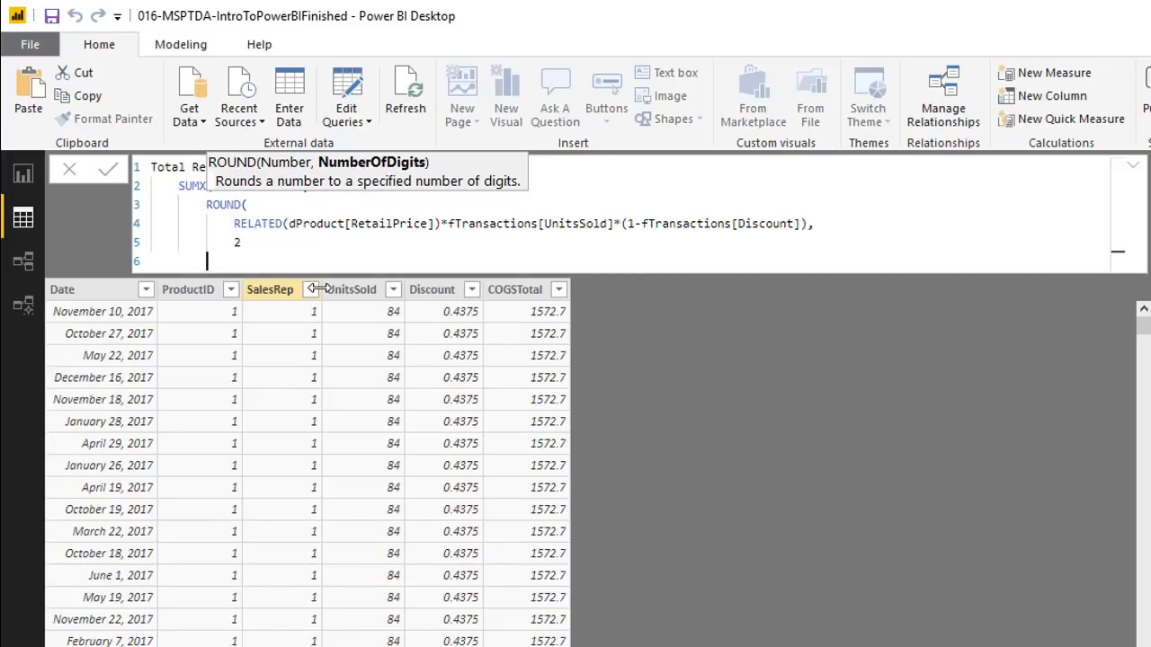
text())
key(shift+Return)
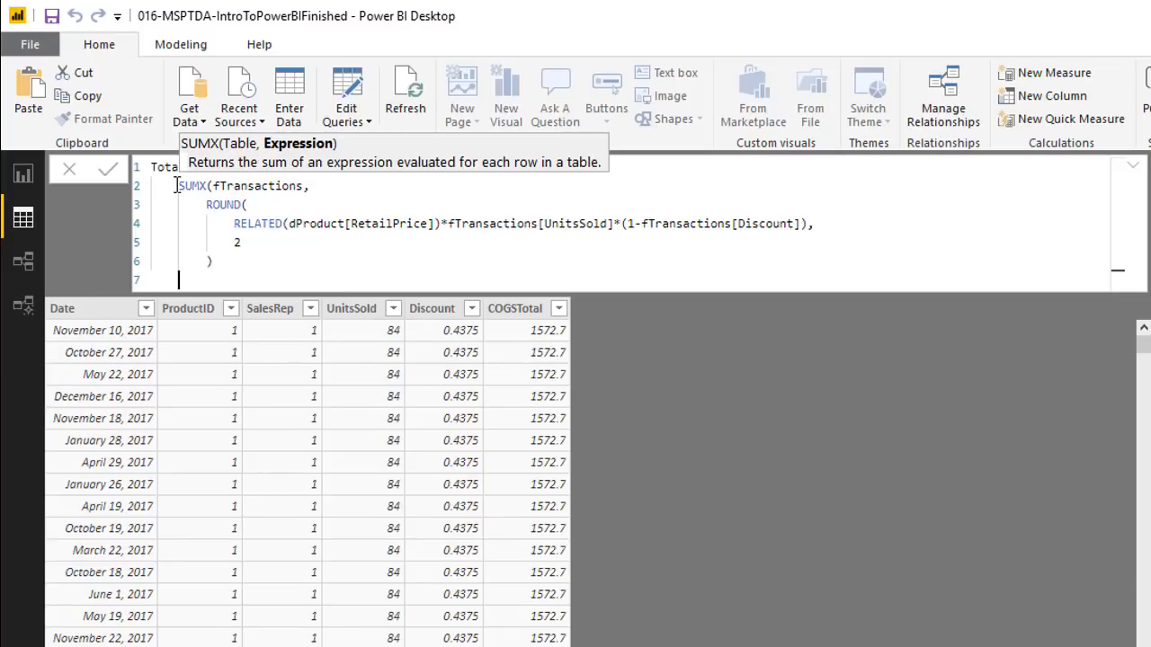
text())
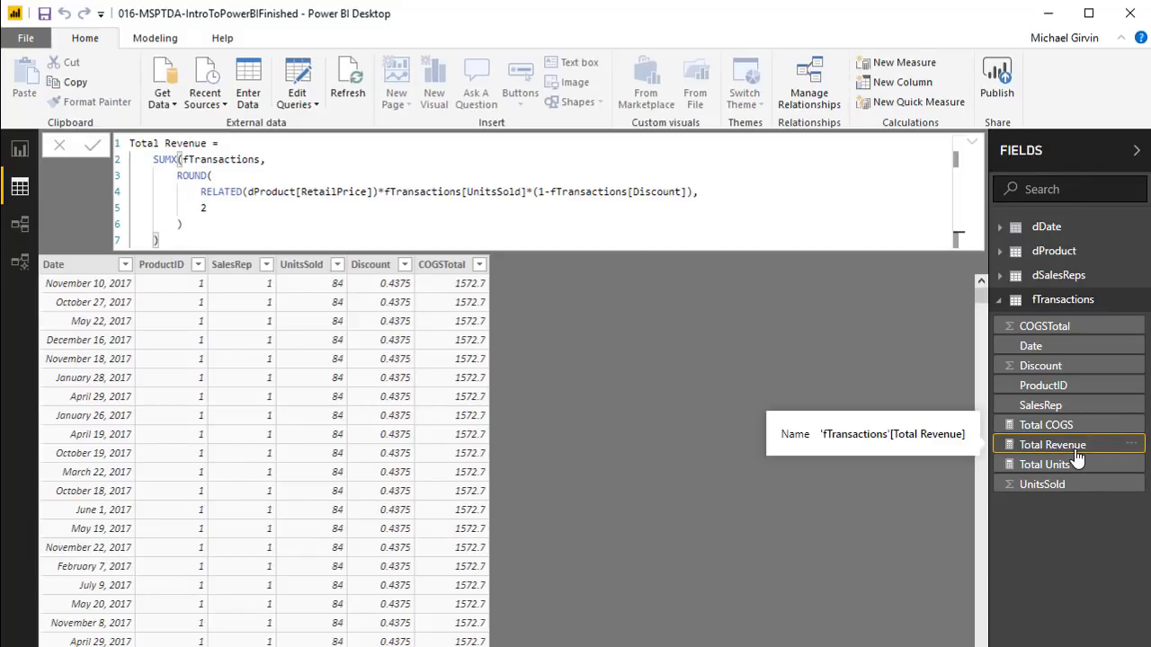
Step: Format the Total Revenue measure as $ English (United States) currency
click(144, 41)
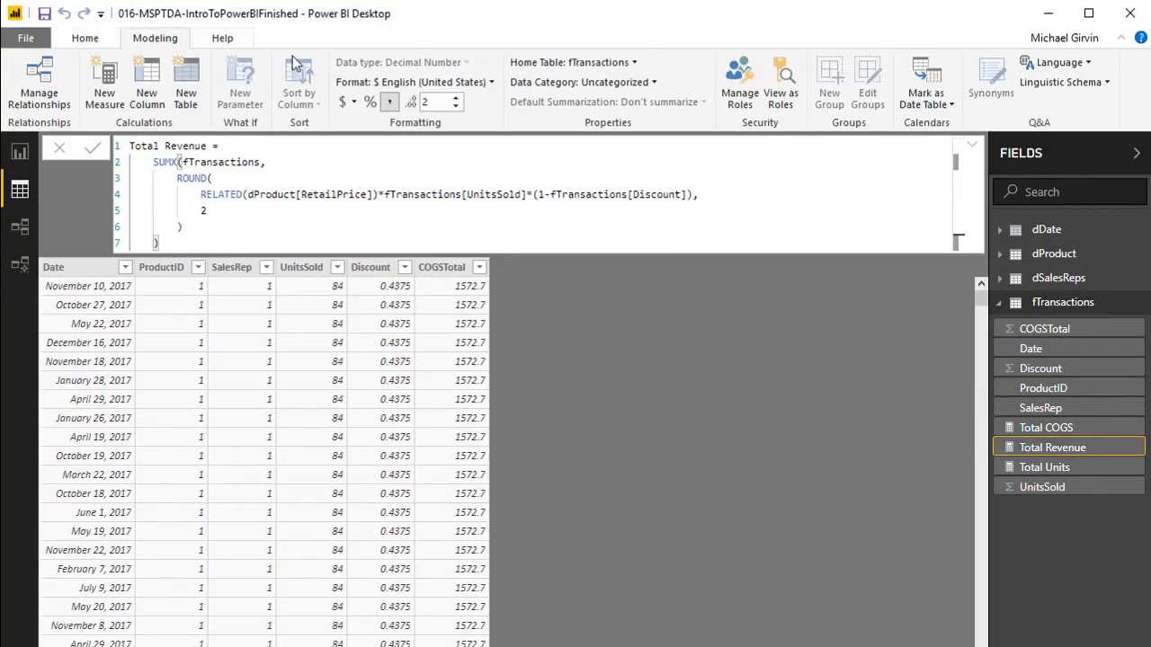
click(353, 101)
click(384, 256)
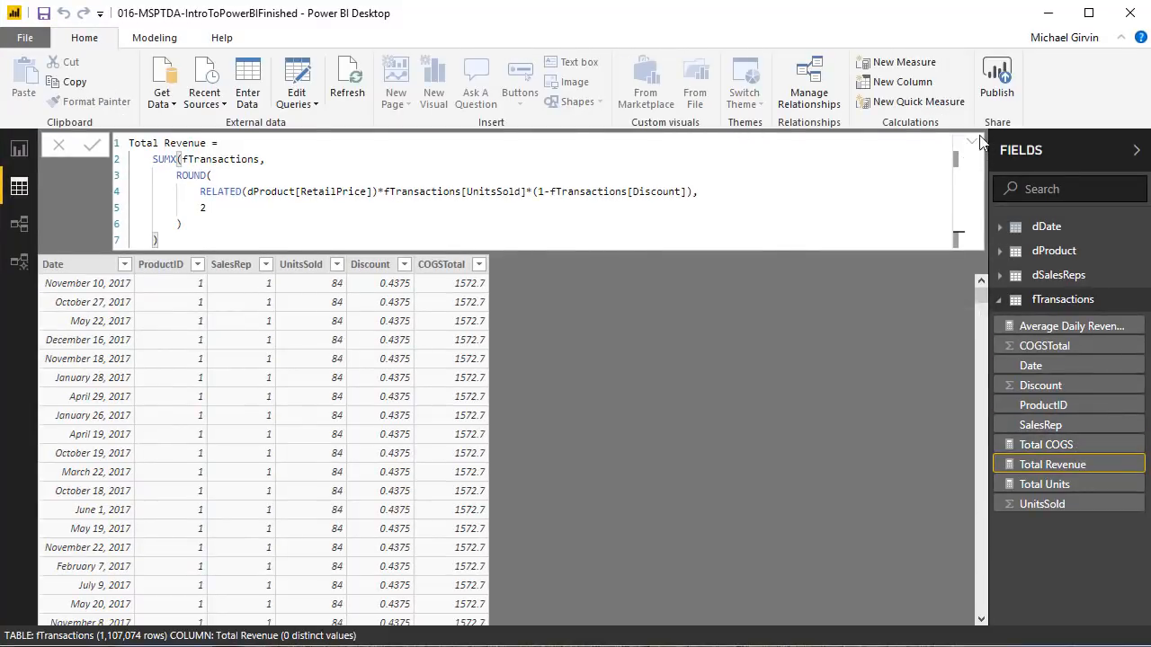
Step: Review the Total COGS and Total Revenue formulas, and add both measures to the Products table on the report page
click(1032, 449)
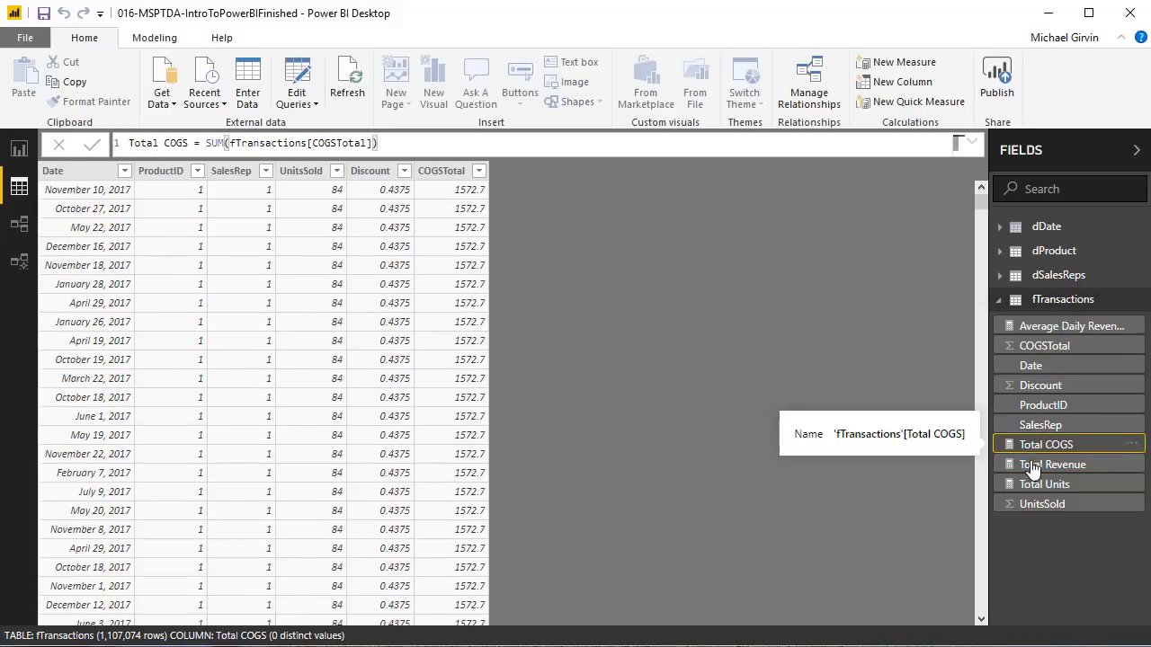
click(1048, 476)
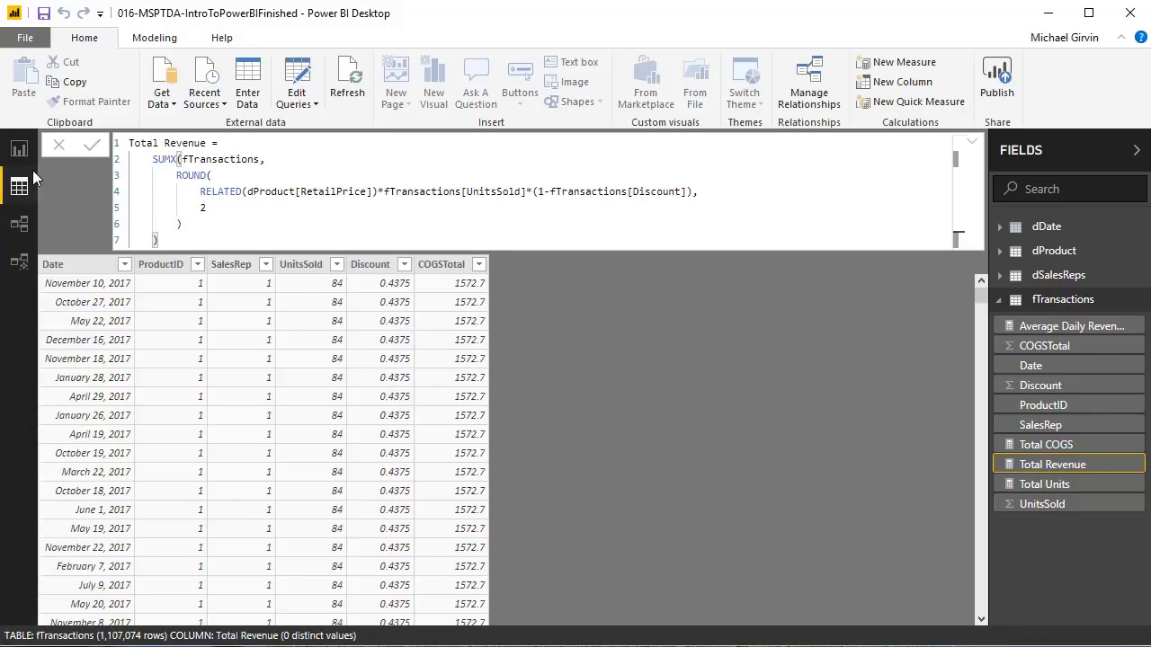
click(20, 150)
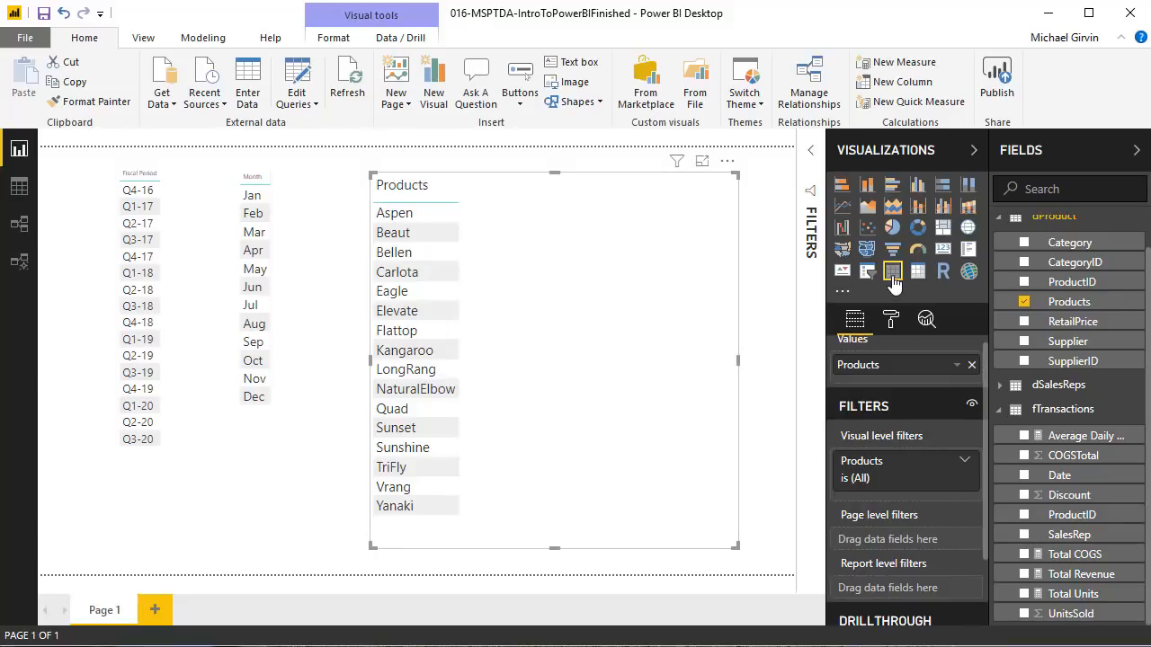
click(1024, 575)
click(1024, 555)
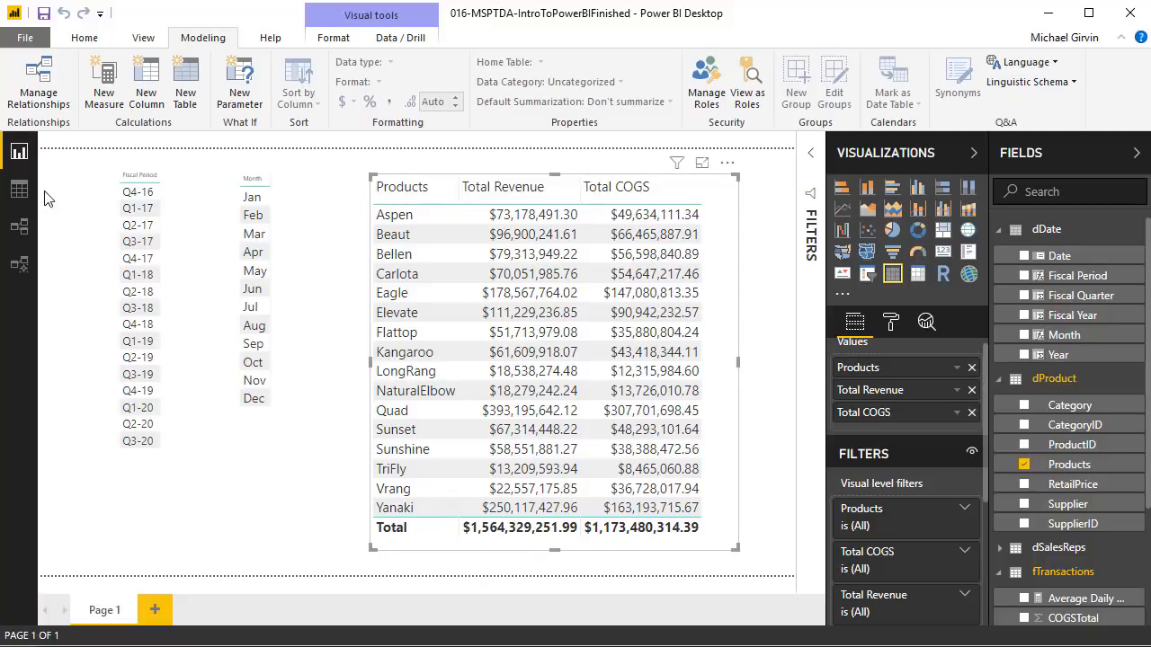
Step: Copy the entire SUMX expression from the Total Revenue formula in the data view
click(21, 192)
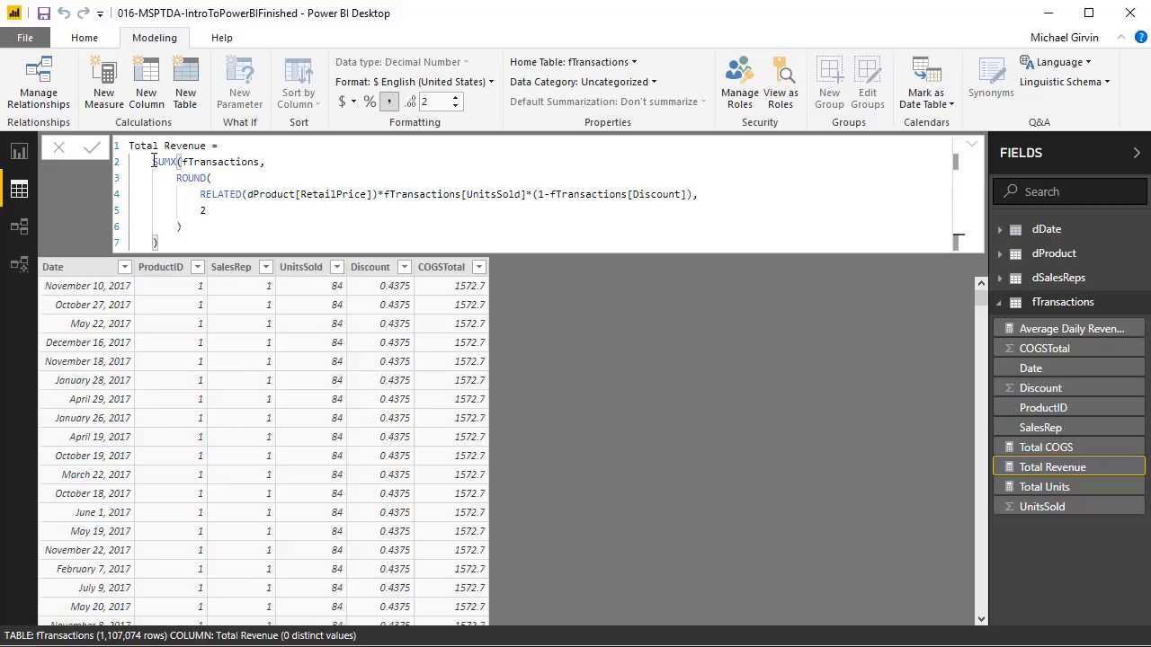
drag(151, 161, 226, 243)
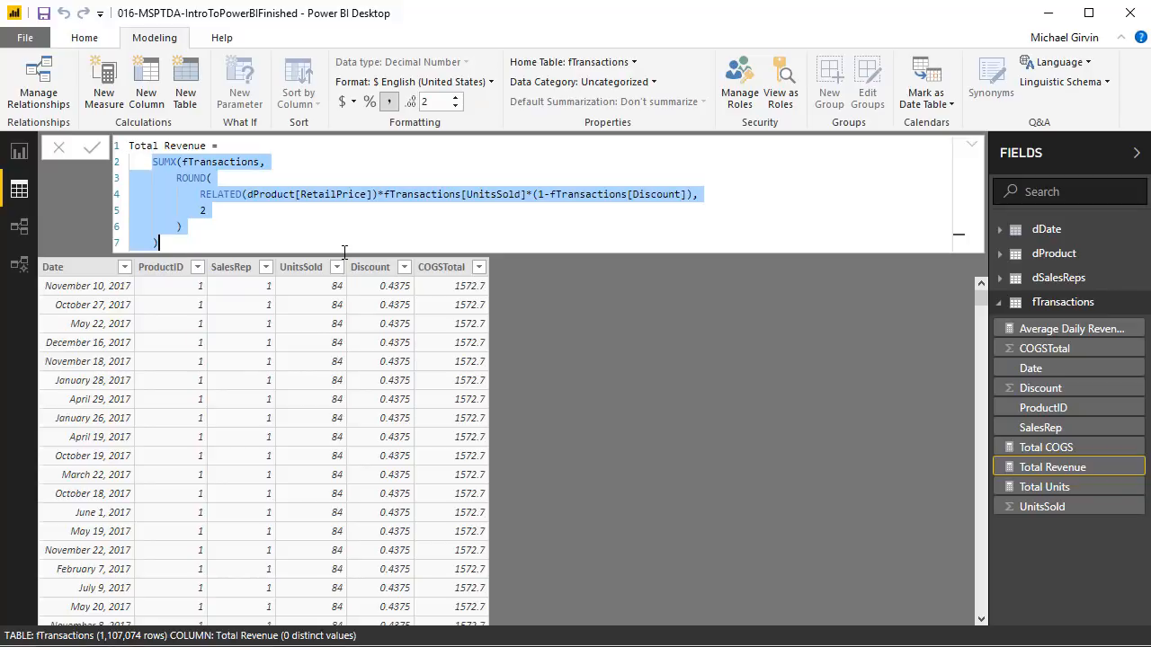
key(ctrl+c)
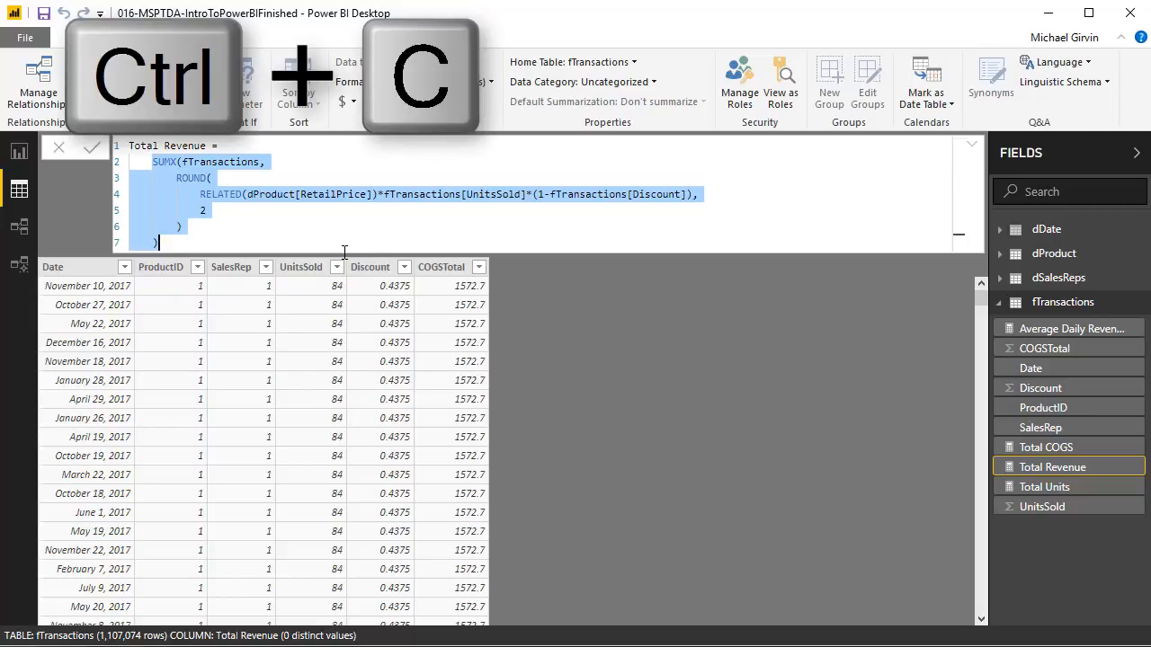
key(Return)
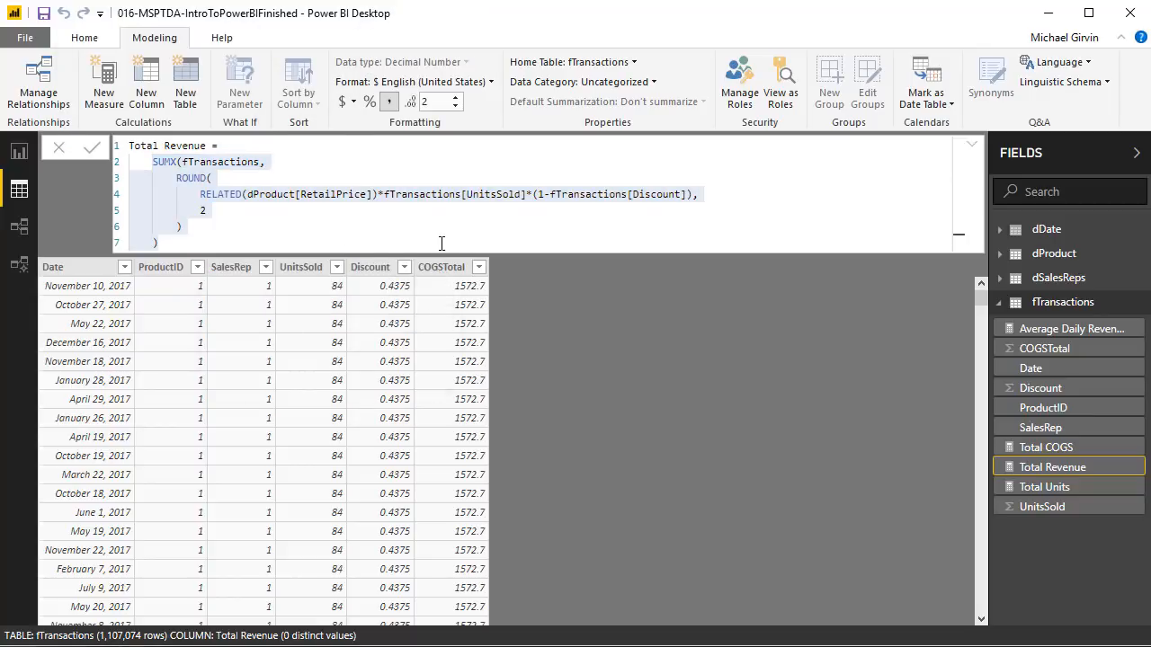
Step: Create a calculated column named Daily Revenue in the dDate table using the copied SUMX expression on a new line
click(1004, 232)
click(1004, 233)
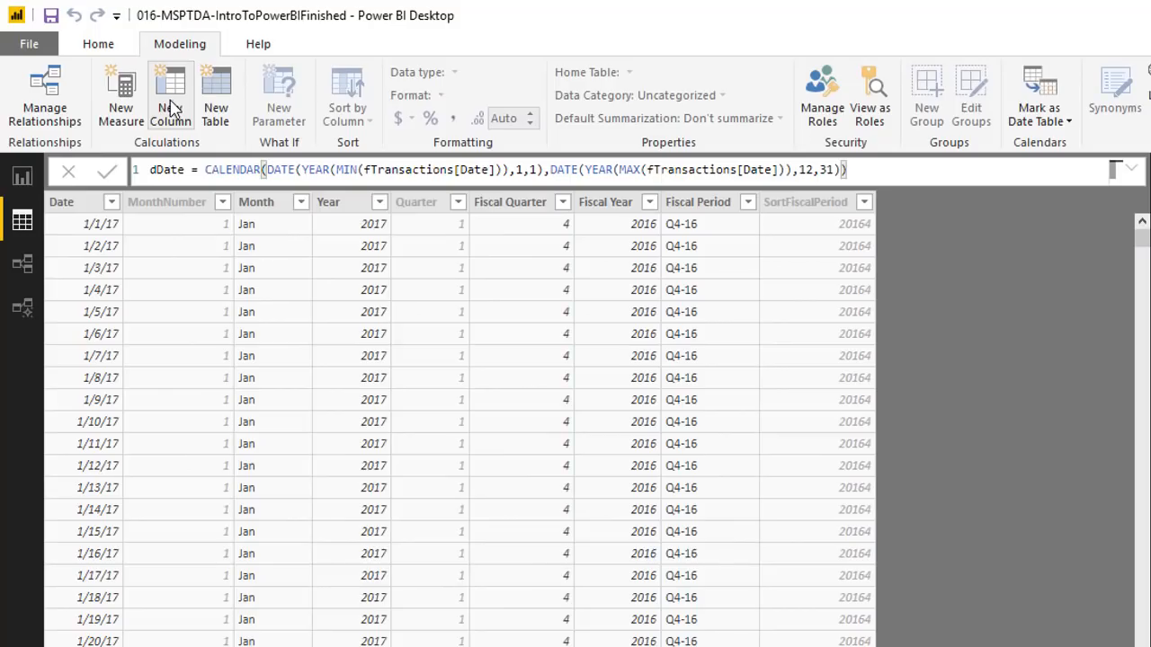
click(146, 85)
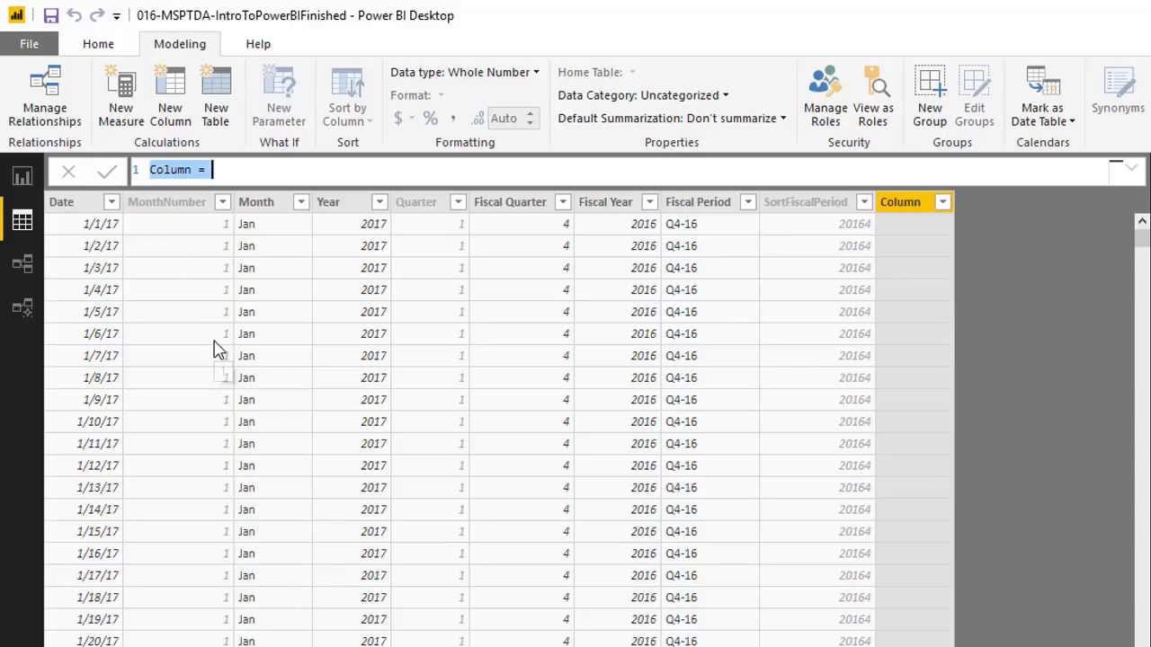
text(Daily Revenue =)
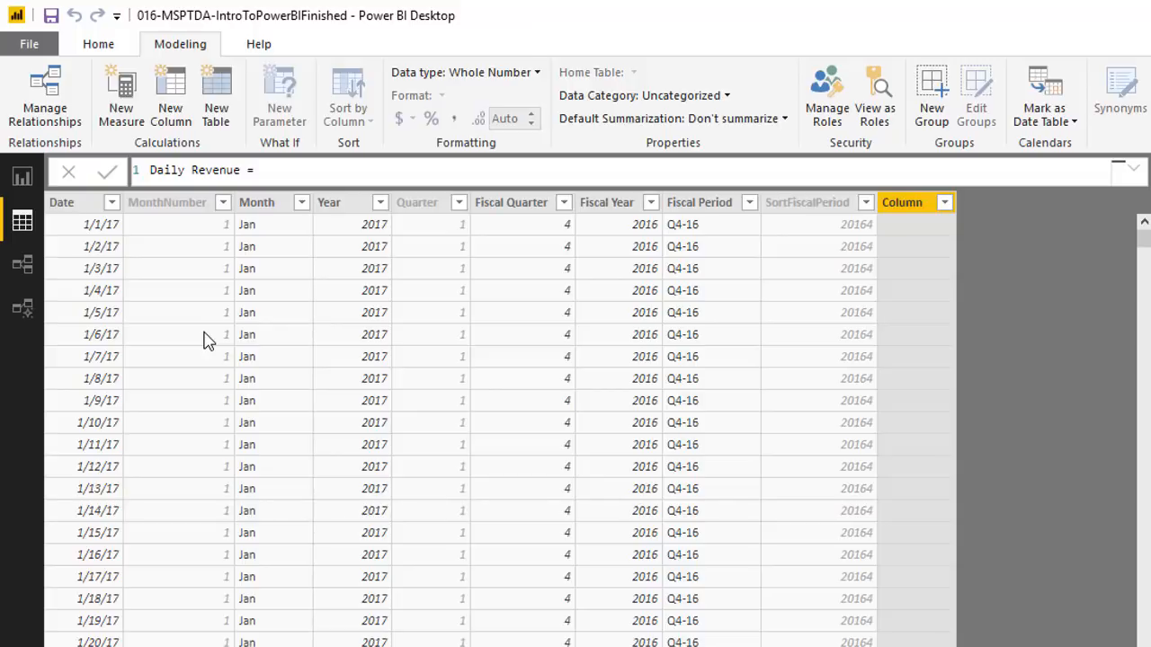
key(shift+Return)
key(ctrl+v)
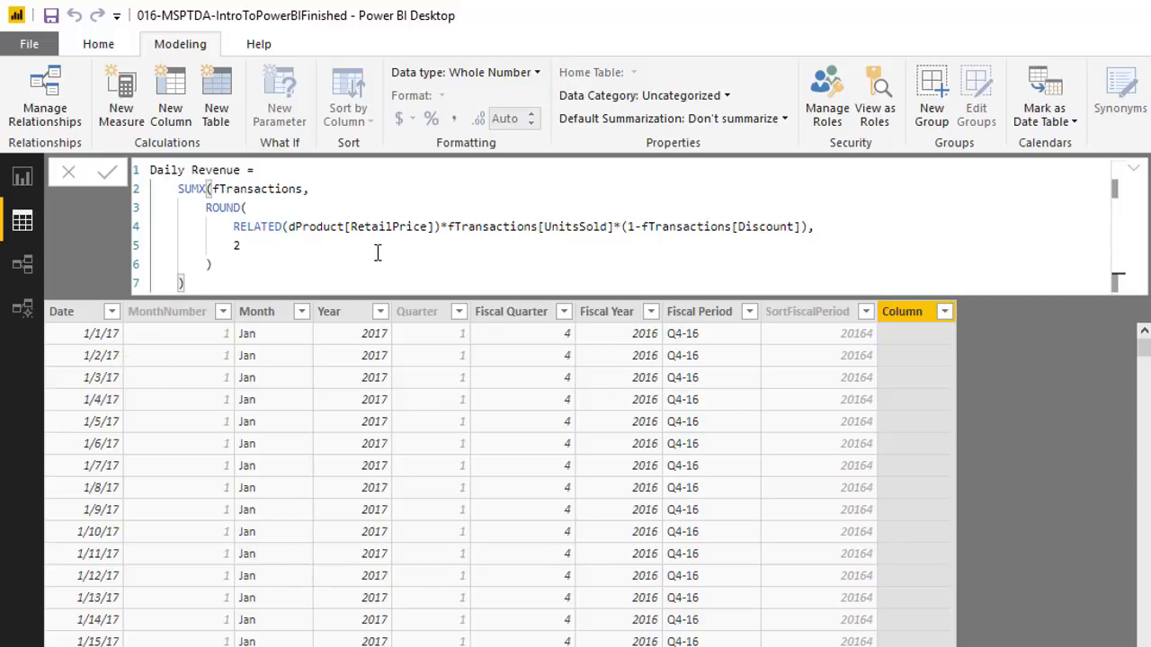
click(350, 353)
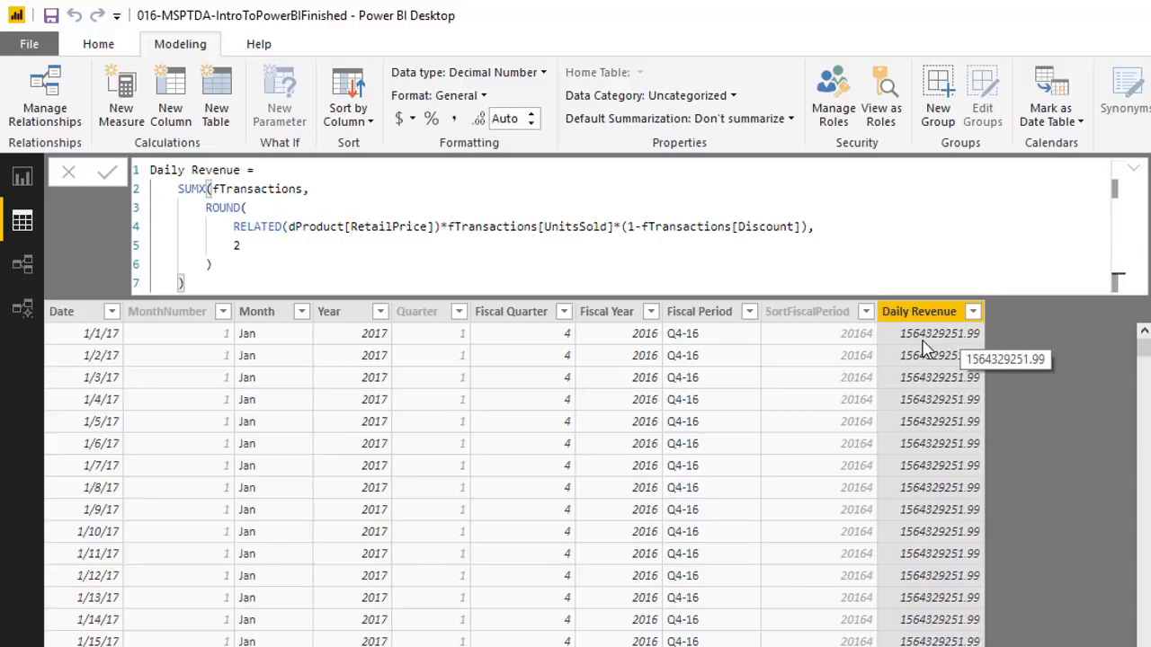
Step: Wrap the Daily Revenue column's SUMX expression in CALCULATE, with the function and its closing parenthesis on separate lines
click(315, 170)
key(shift+Return)
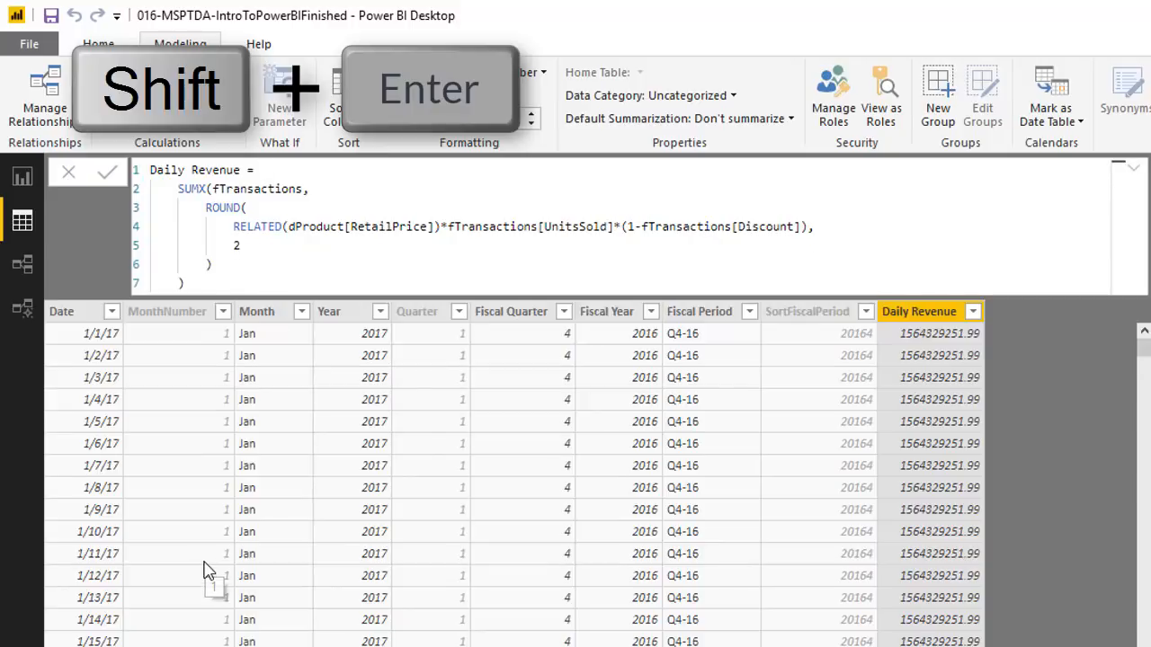
text(c)
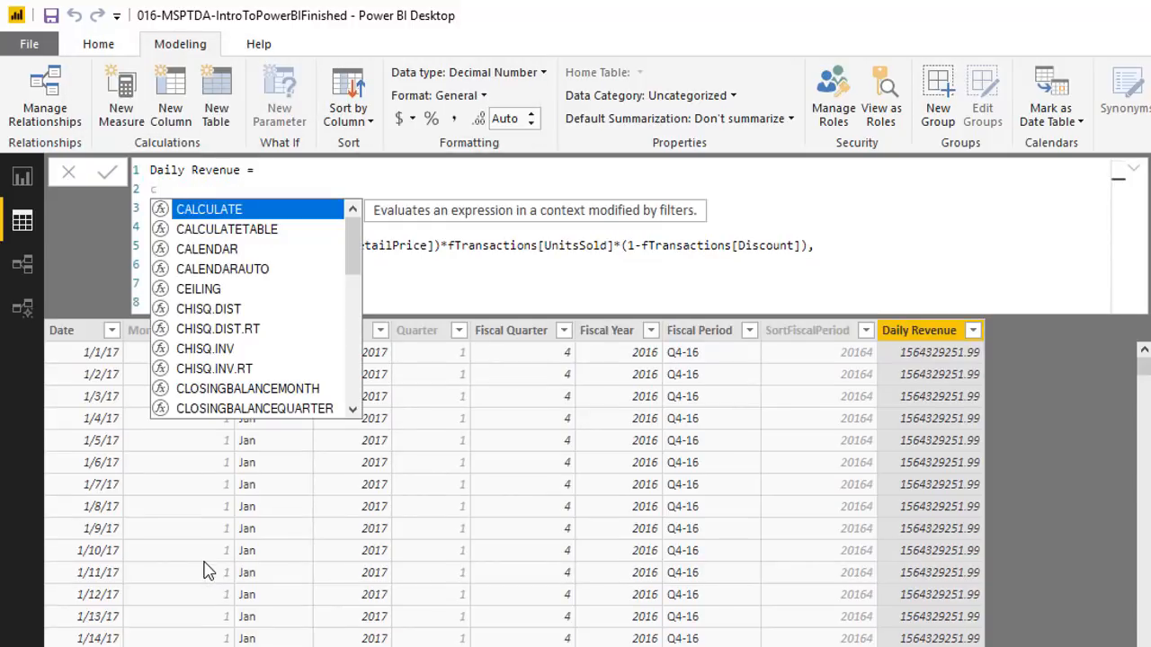
key(Tab)
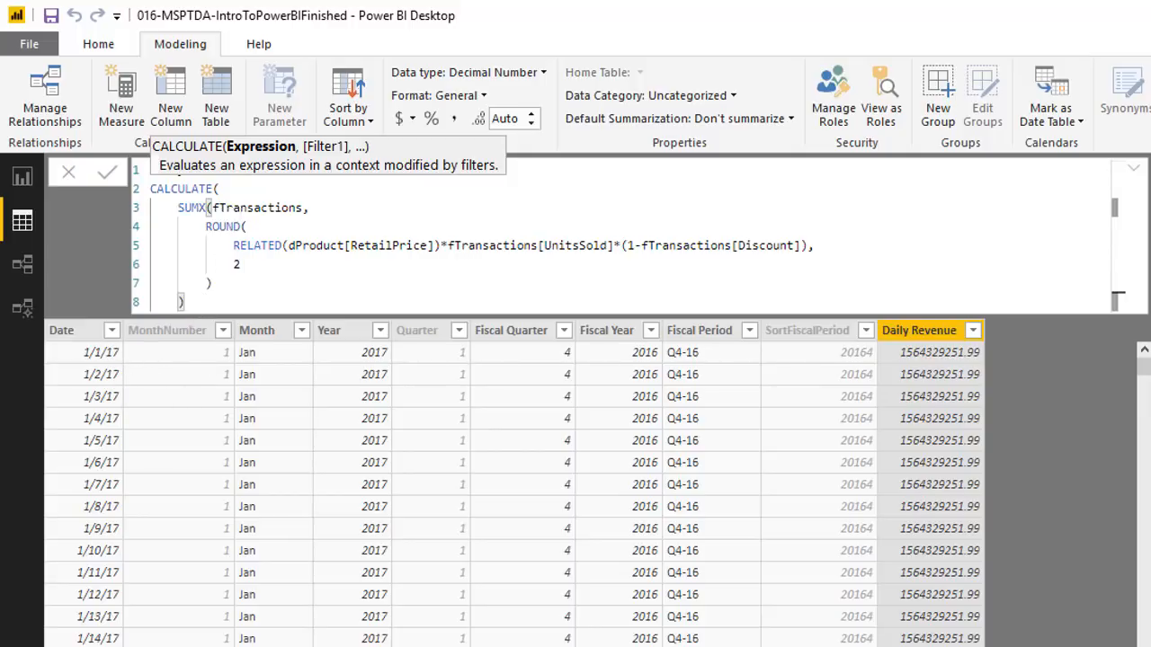
key(shift+Return)
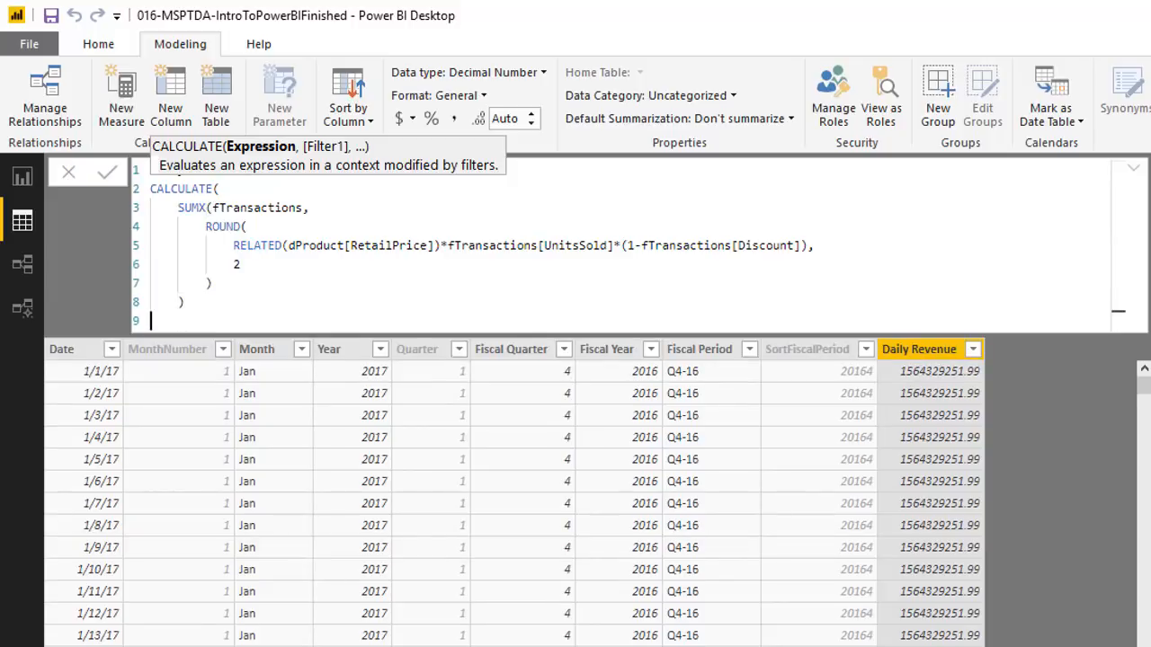
text())
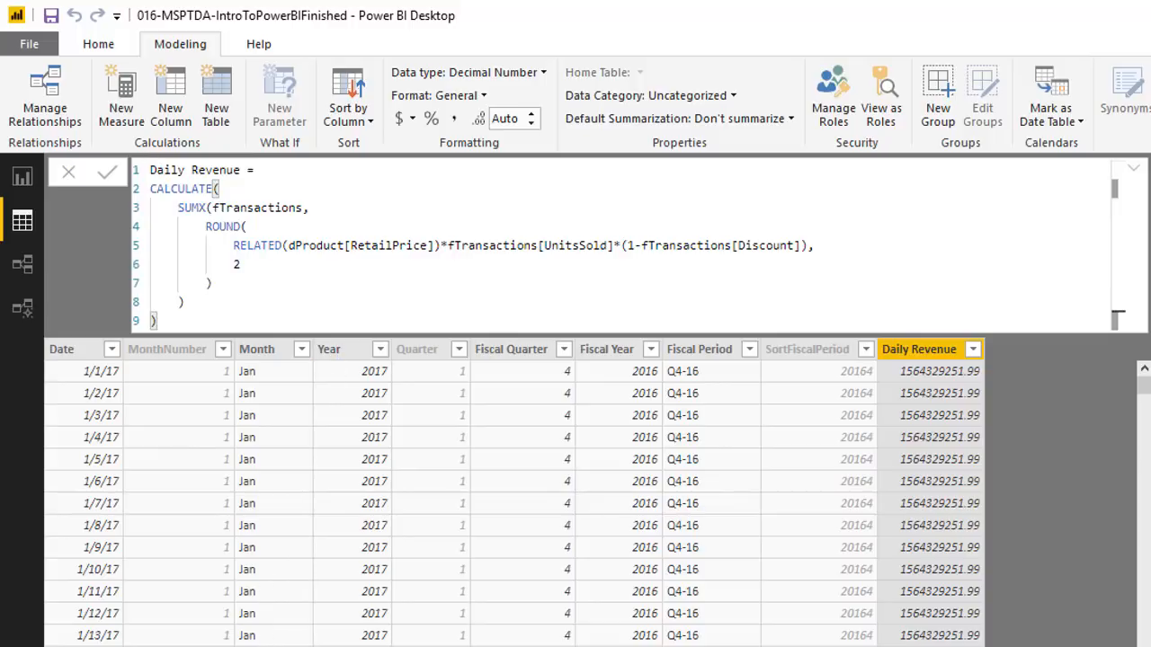
key(Return)
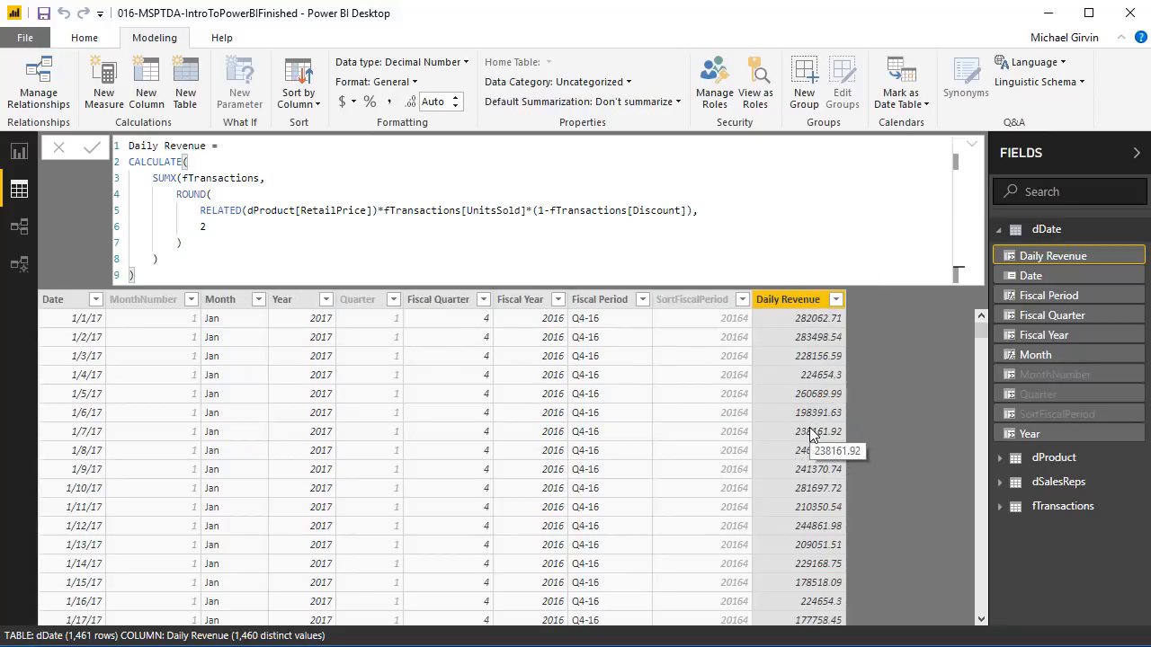
Step: Start a new measure named Ave Daily Rev in fTransactions with AVERAGEX iterating over the dDate table
click(1041, 509)
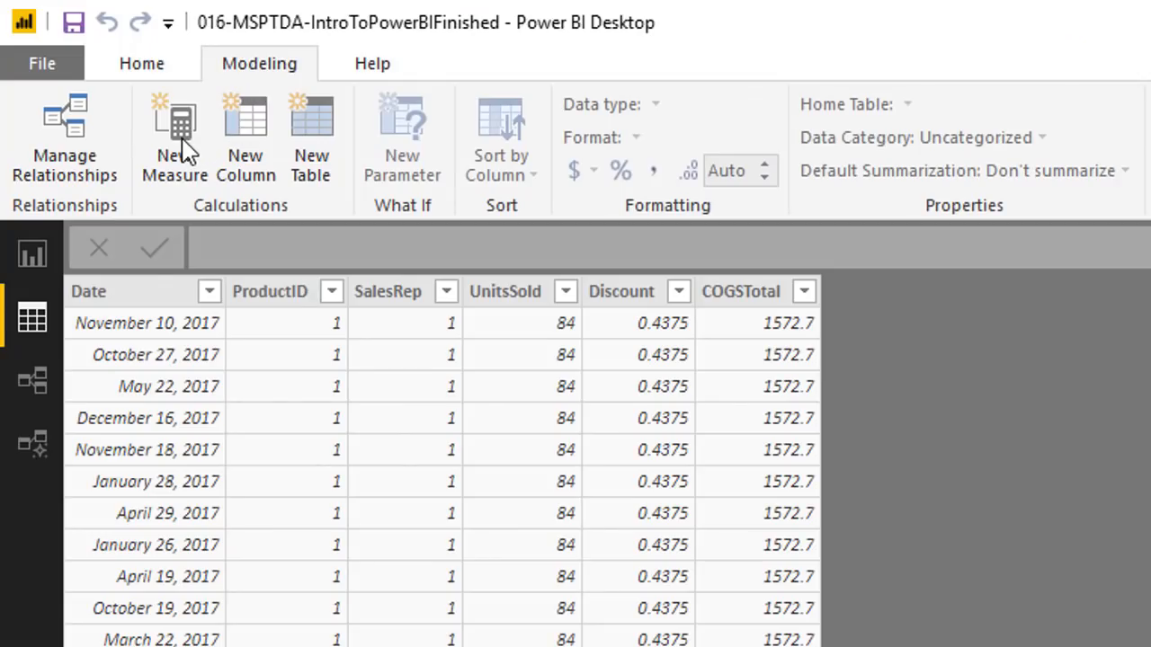
click(185, 149)
text(Ave Daily Rev = )
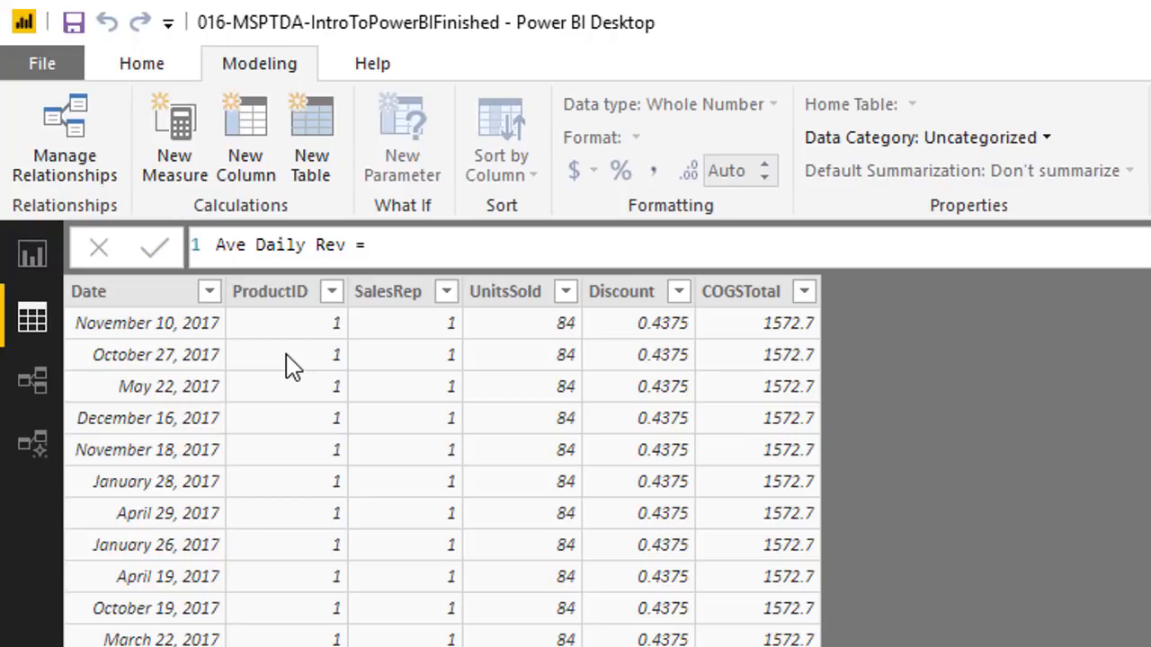
text(av)
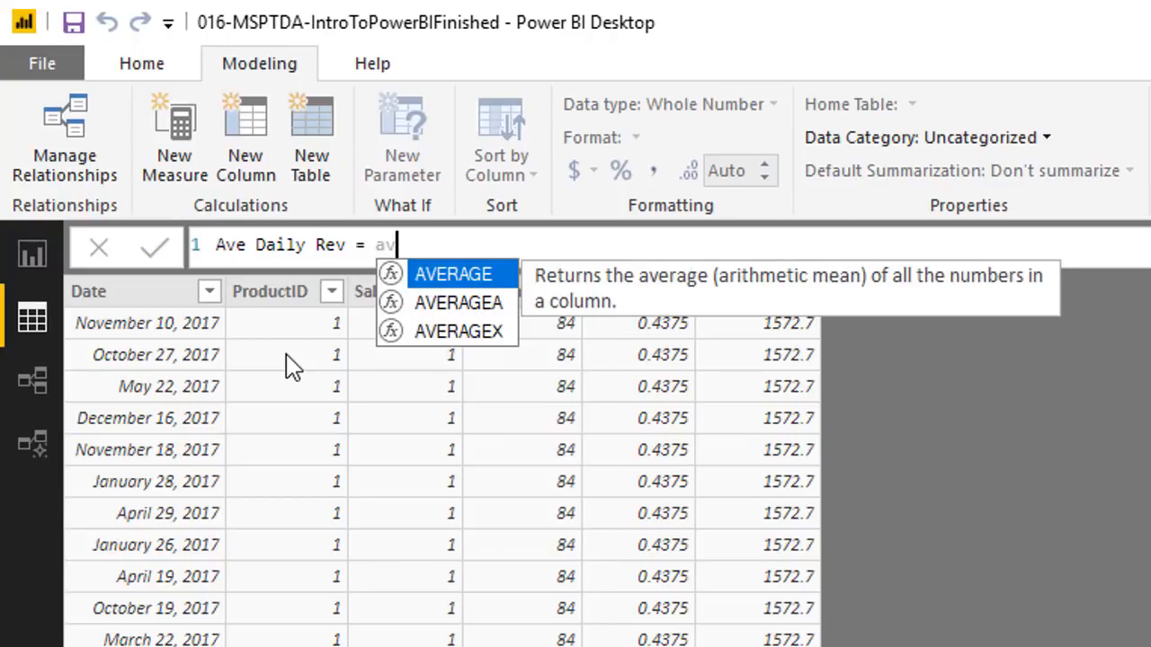
key(Down)
key(Down)
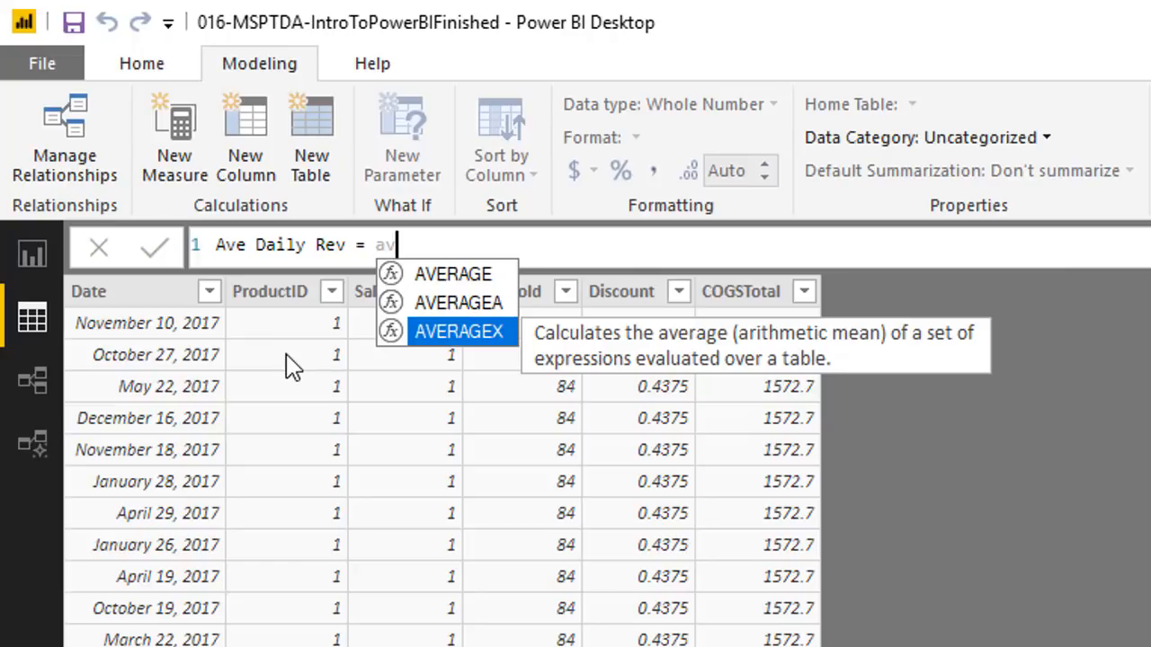
key(Tab)
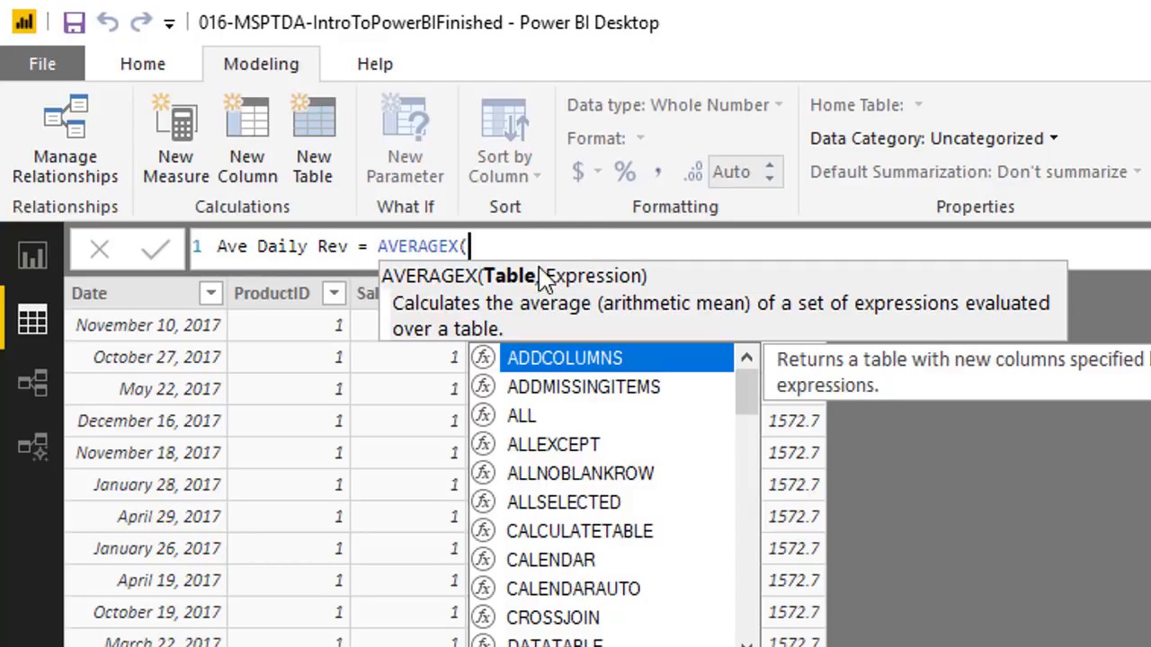
text(dd)
key(Tab)
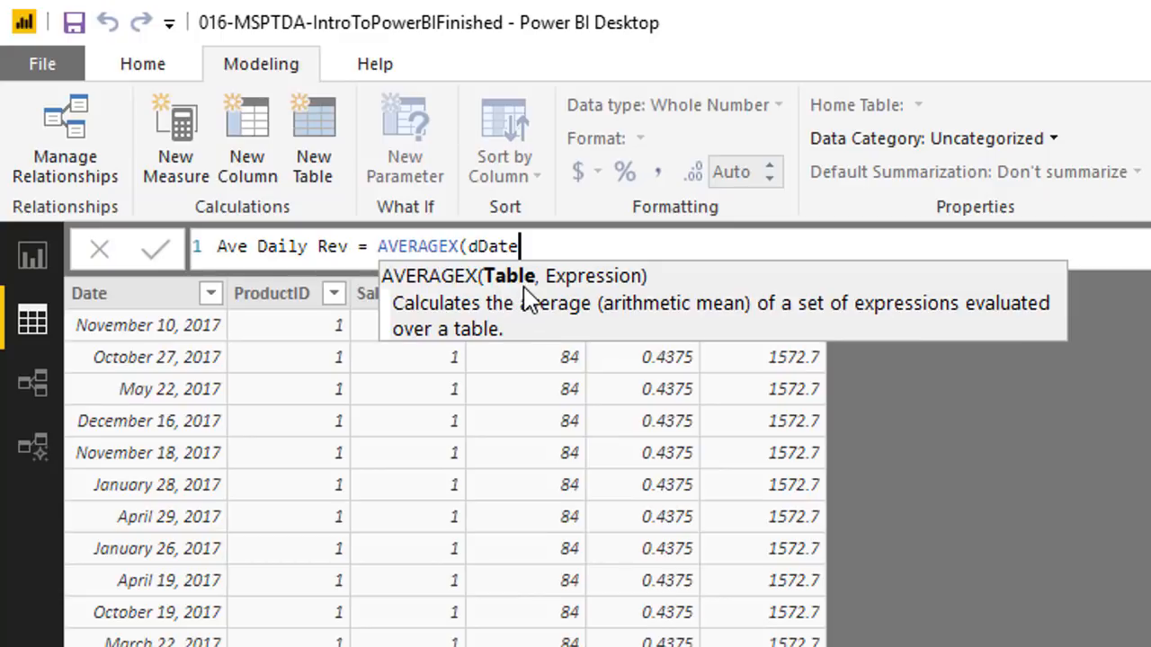
text(,ca)
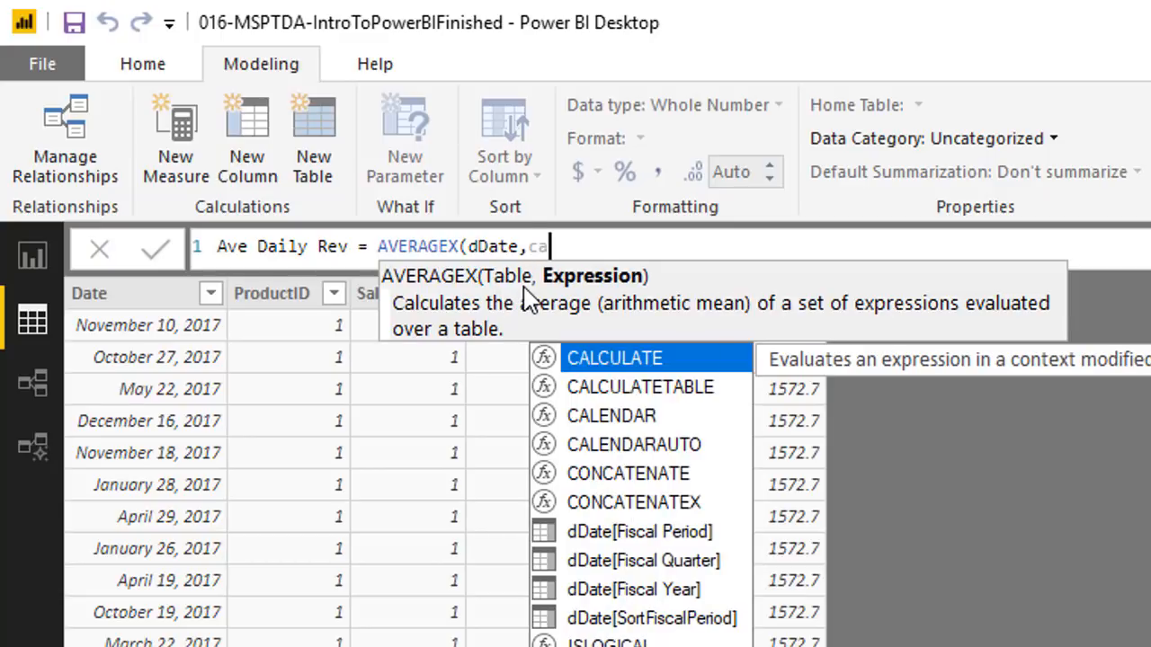
key(Tab)
text(sumx)
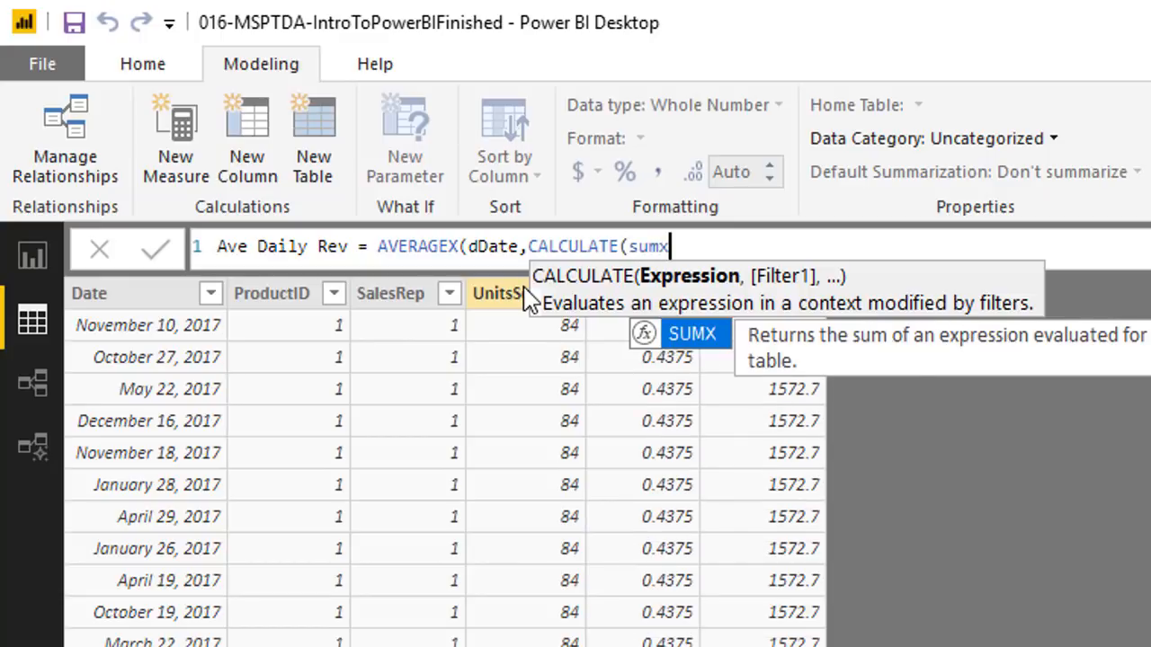
key(Tab)
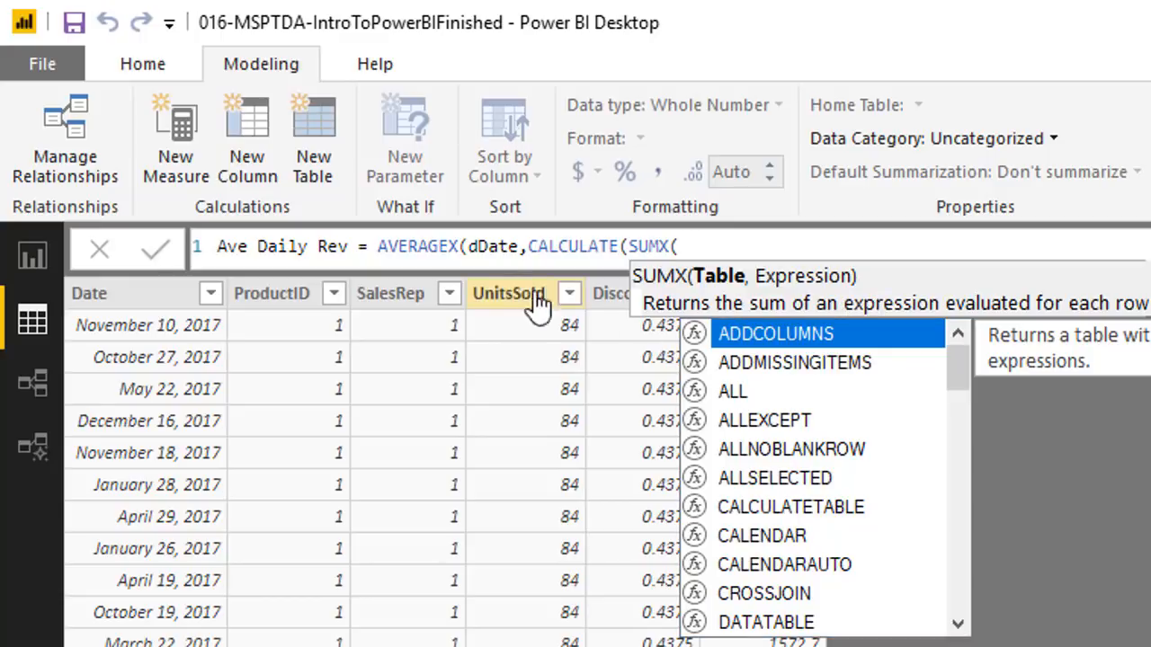
click(478, 247)
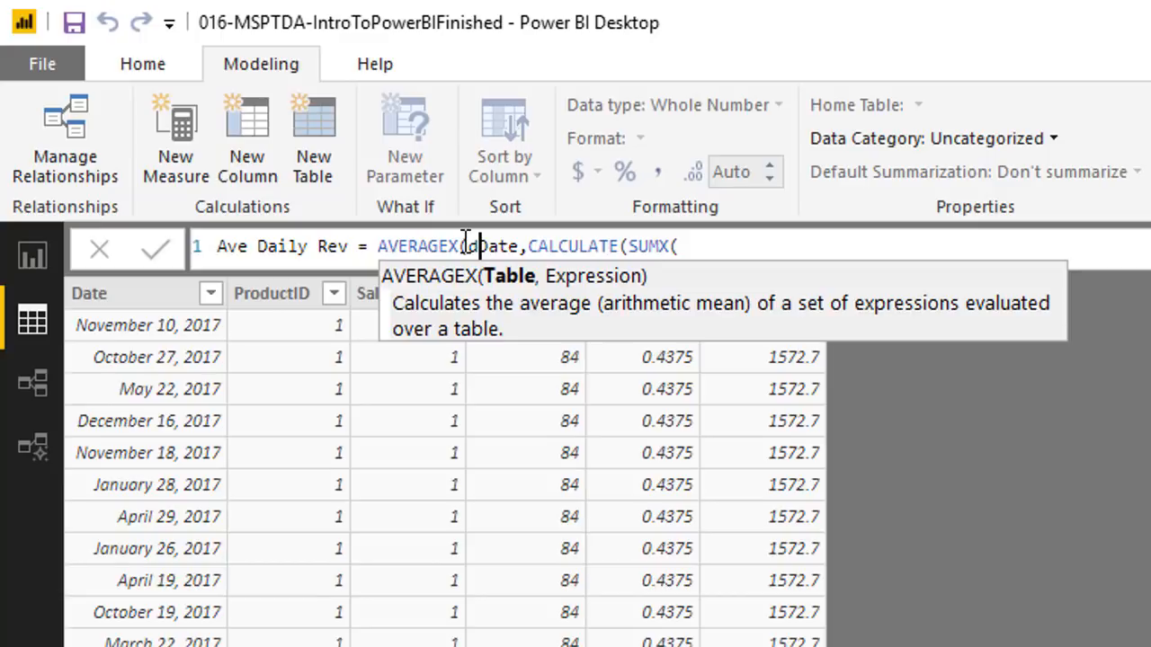
click(568, 246)
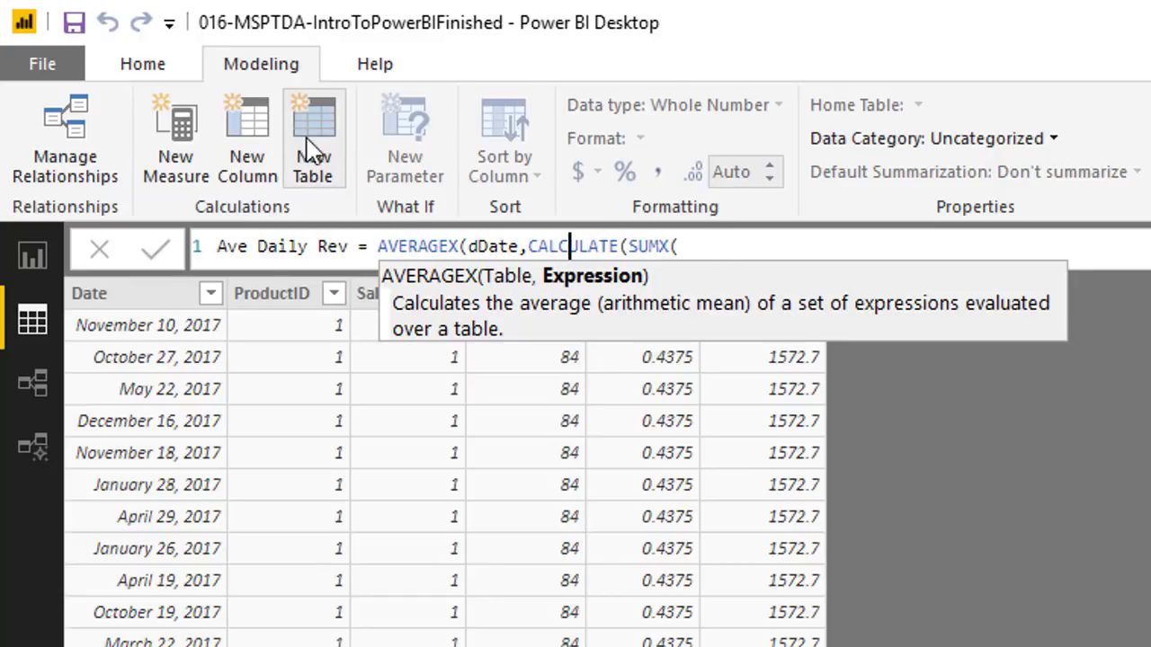
click(681, 247)
drag(682, 246, 528, 246)
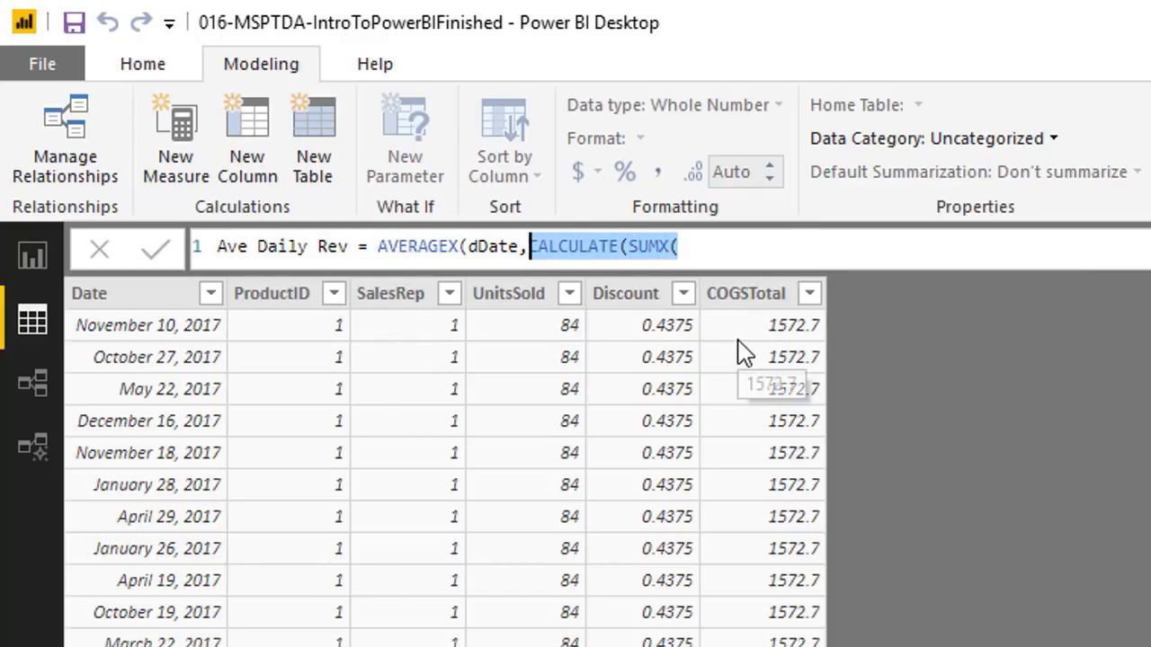
key(BackSpace)
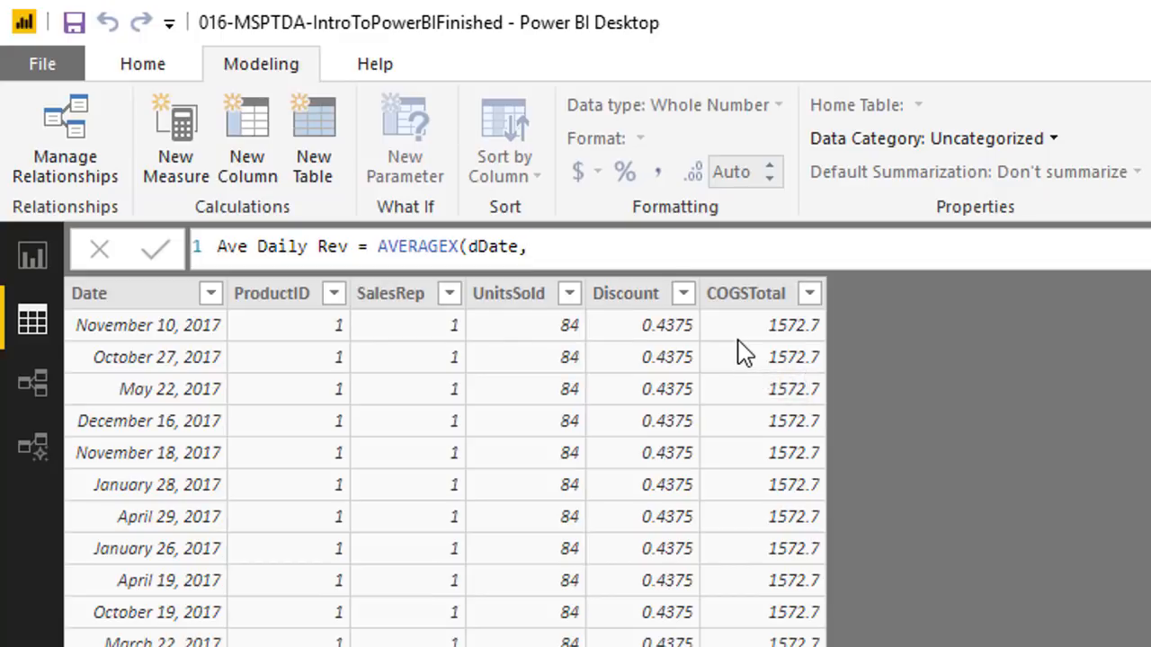
Step: Begin a measure reference with [t as the expression argument of AVERAGEX in the Ave Daily Rev formula
text([t)
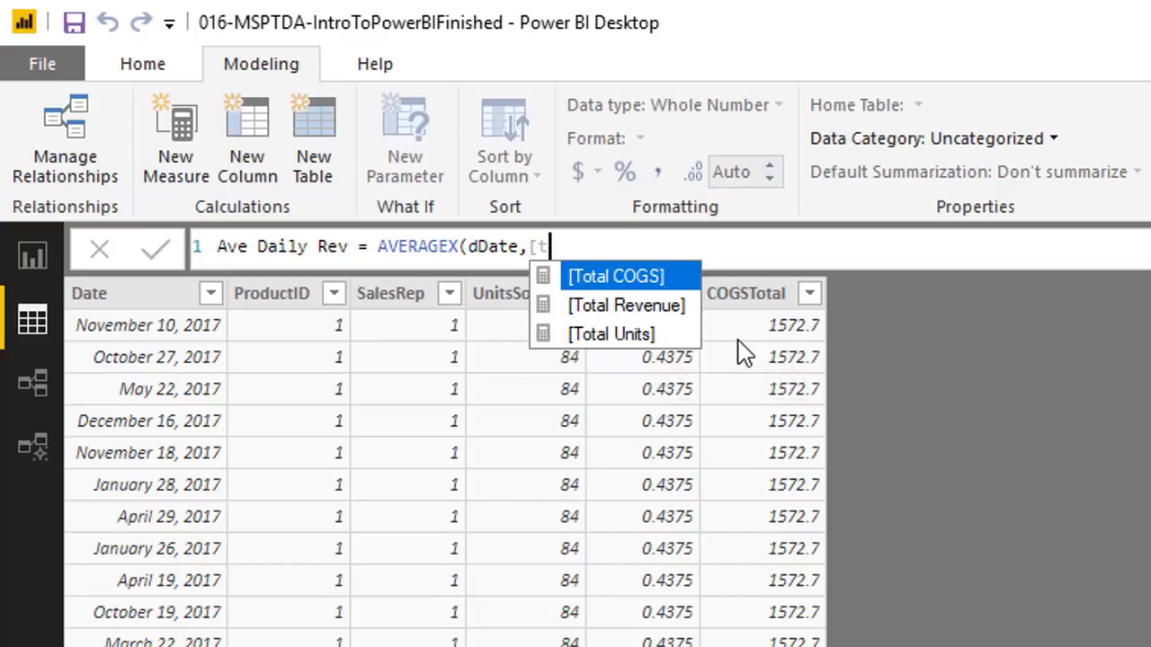
Step: Use the [Total Revenue] measure as the expression argument of AVERAGEX in the Ave Daily Rev formula
key(Down)
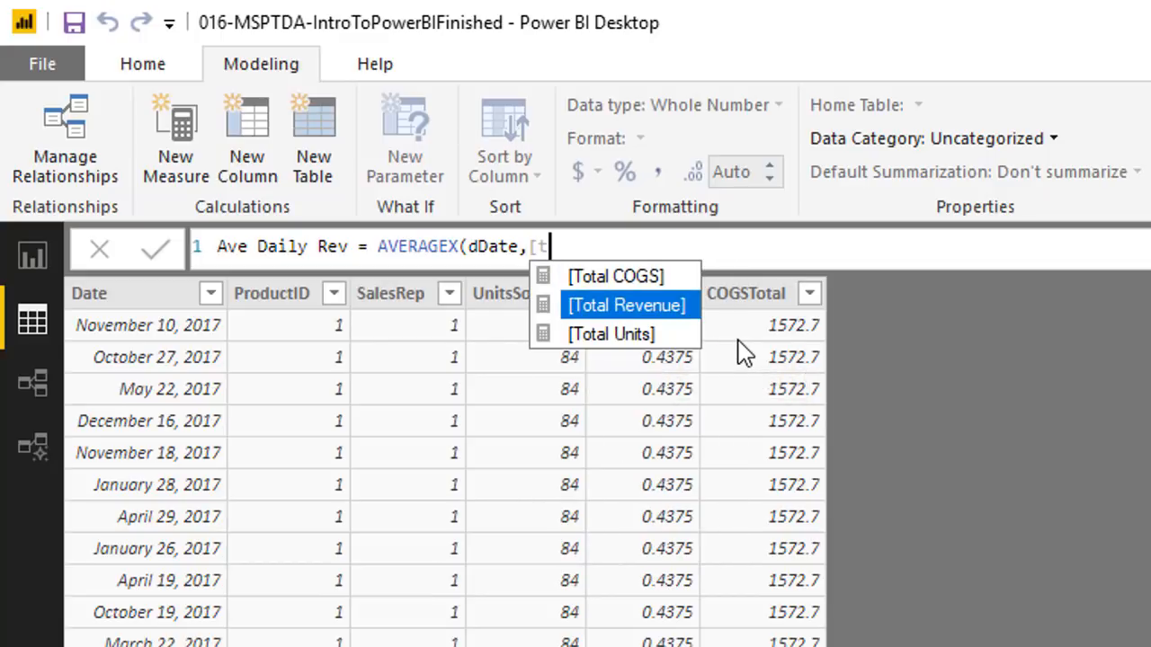
key(Tab)
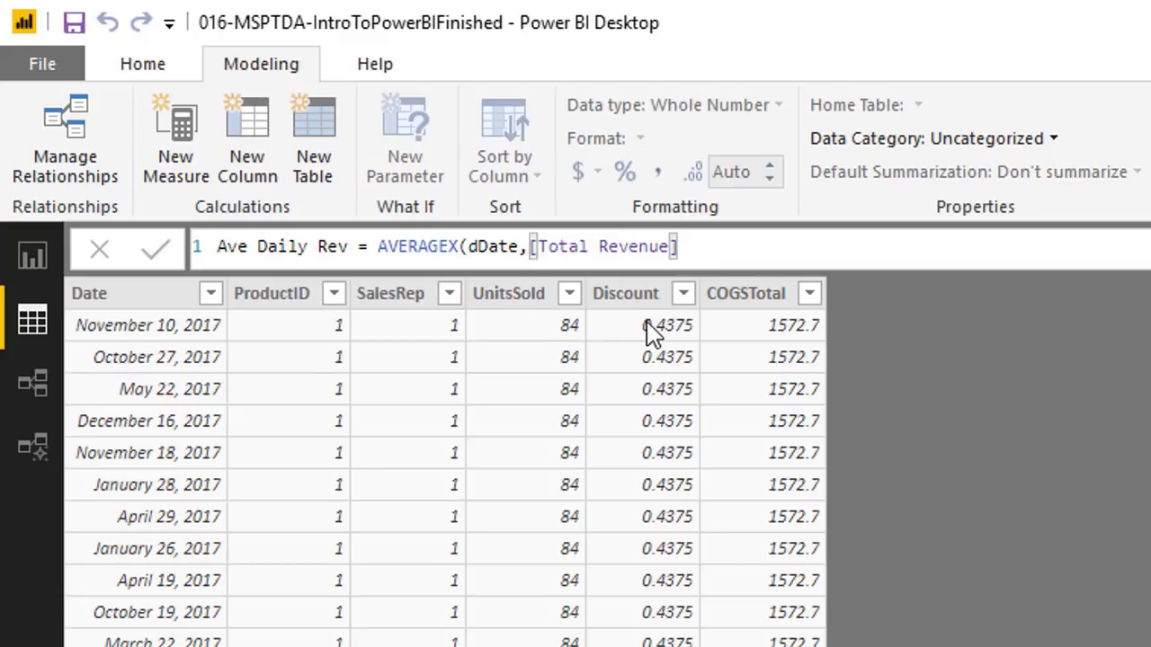
text(c)
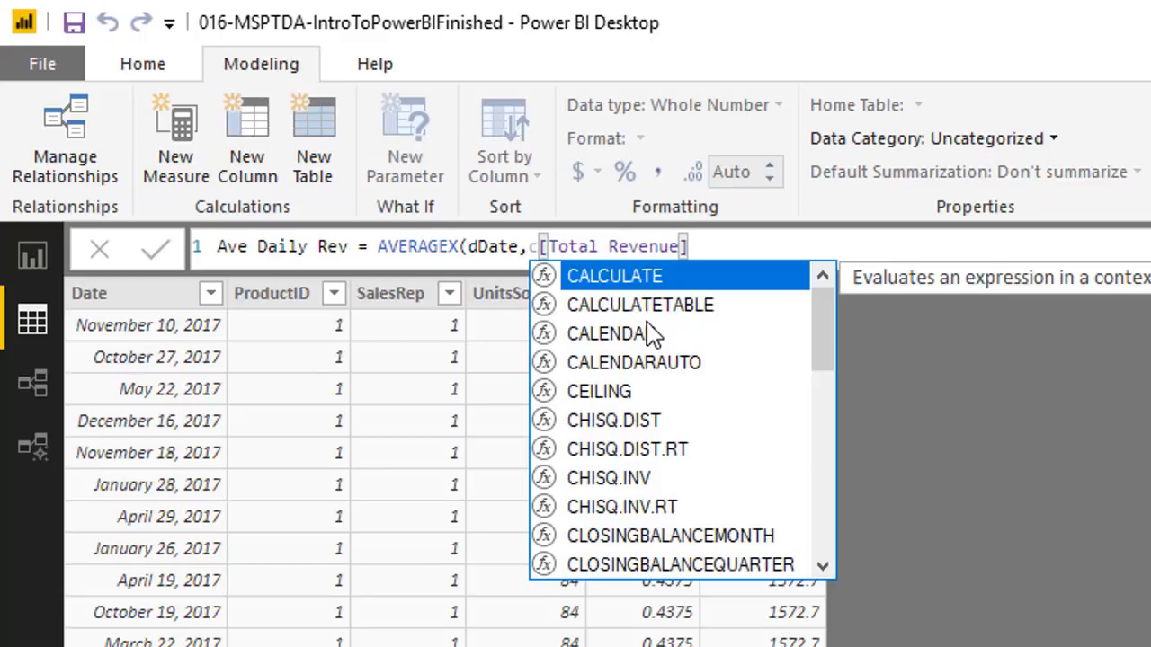
key(Tab)
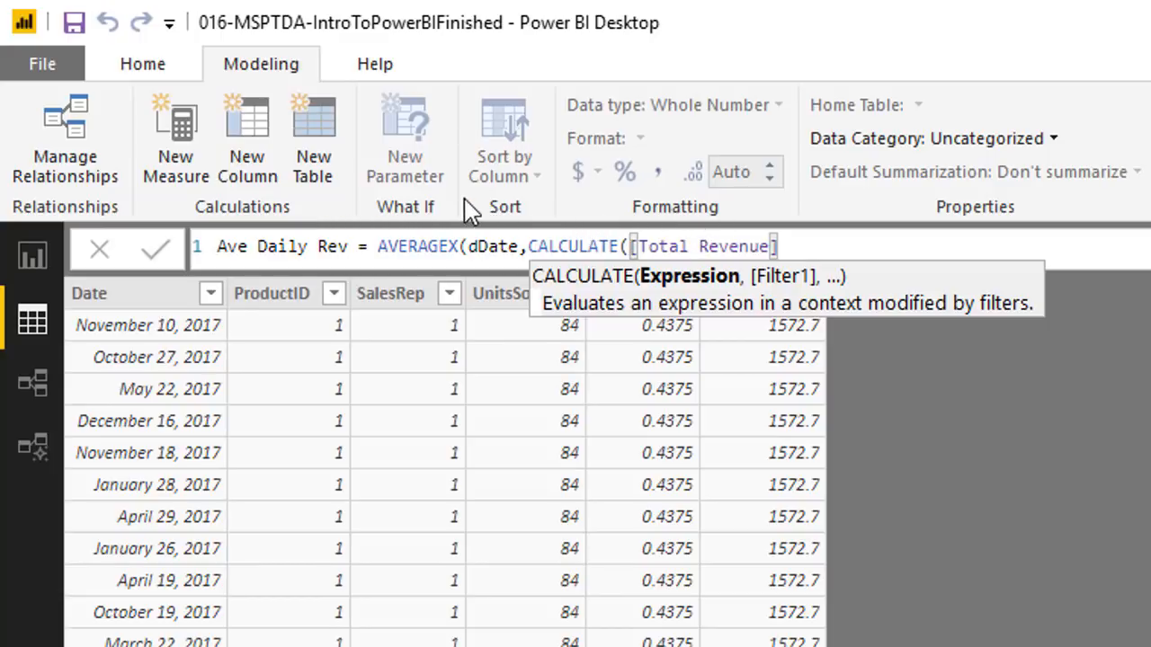
click(482, 247)
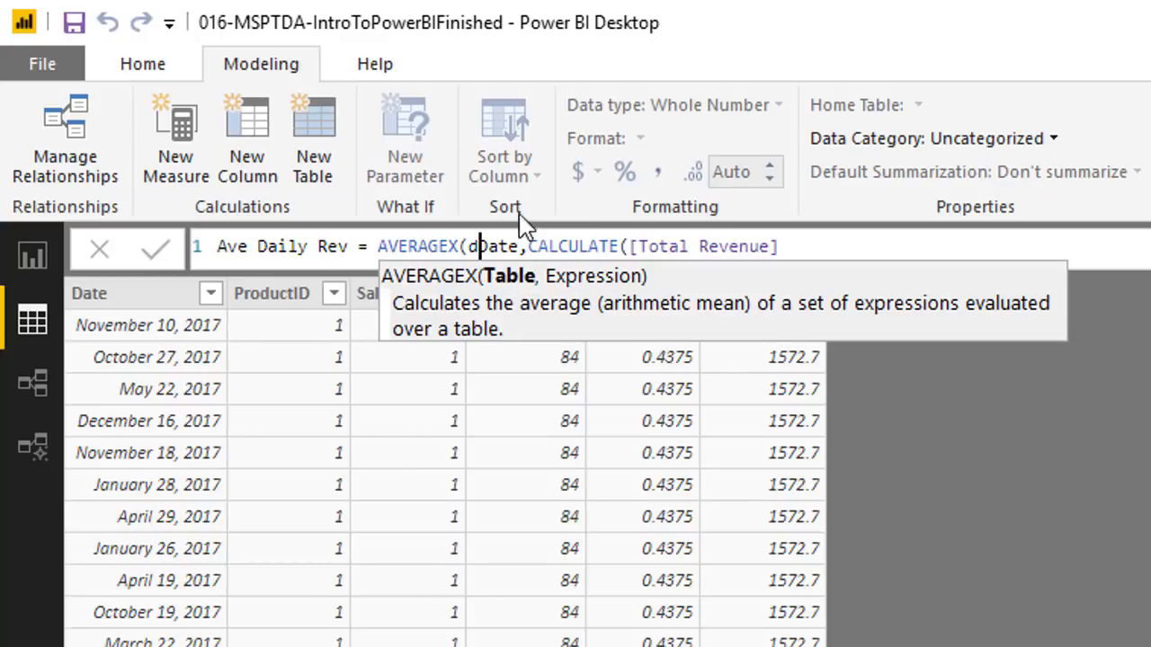
click(633, 245)
key(BackSpace)
key(BackSpace)
key(BackSpace)
key(BackSpace)
key(BackSpace)
key(BackSpace)
key(BackSpace)
key(BackSpace)
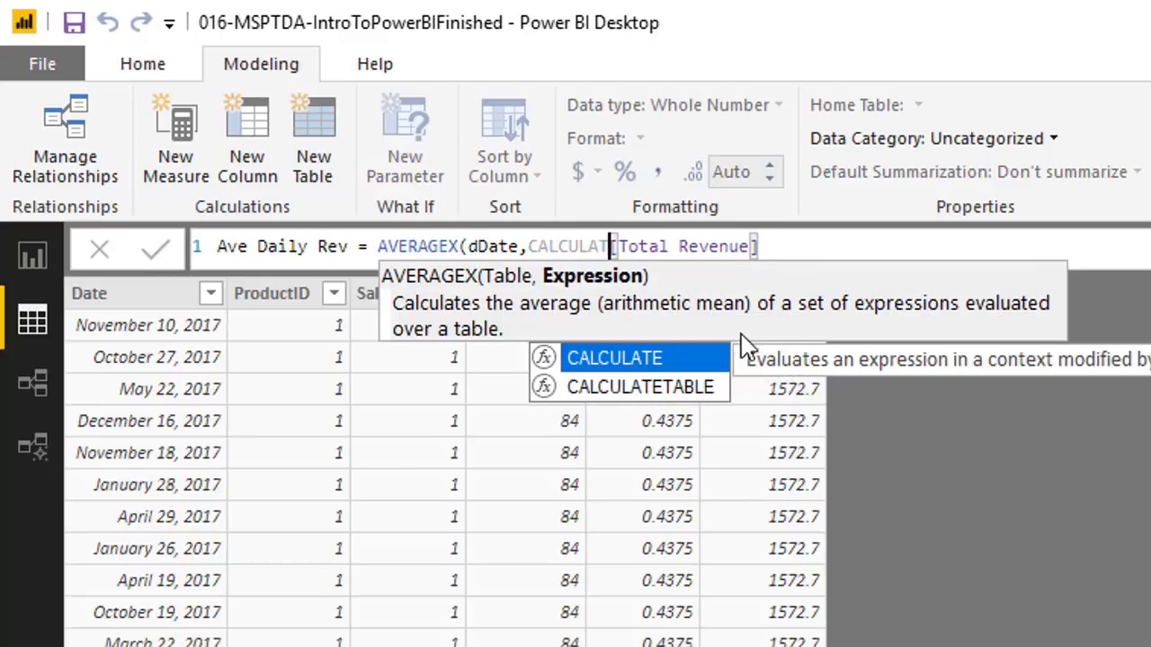
key(BackSpace)
key(BackSpace)
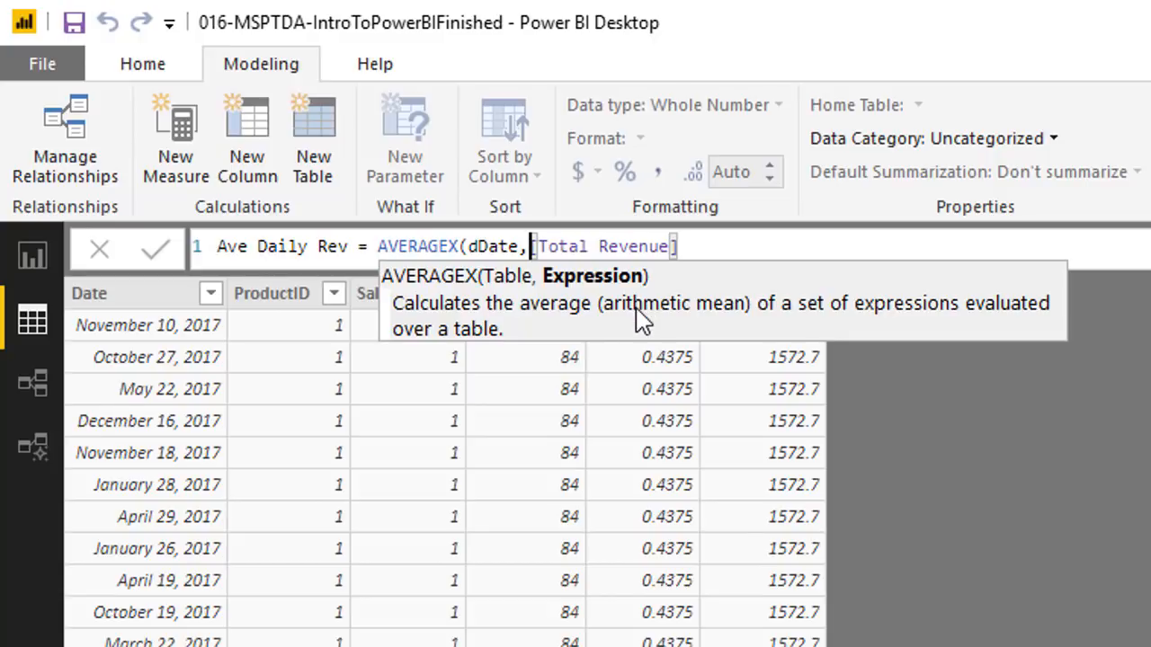
Step: Close and commit the Ave Daily Rev formula, and format the measure as $ English (United States) currency
click(714, 244)
text())
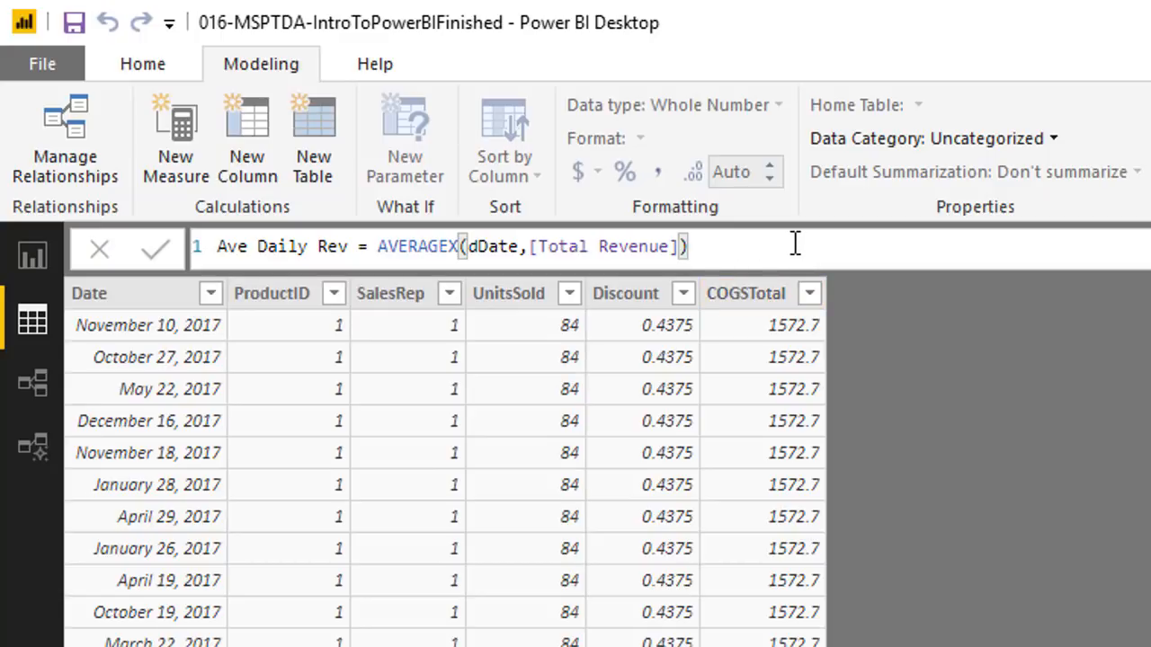
key(Return)
click(601, 180)
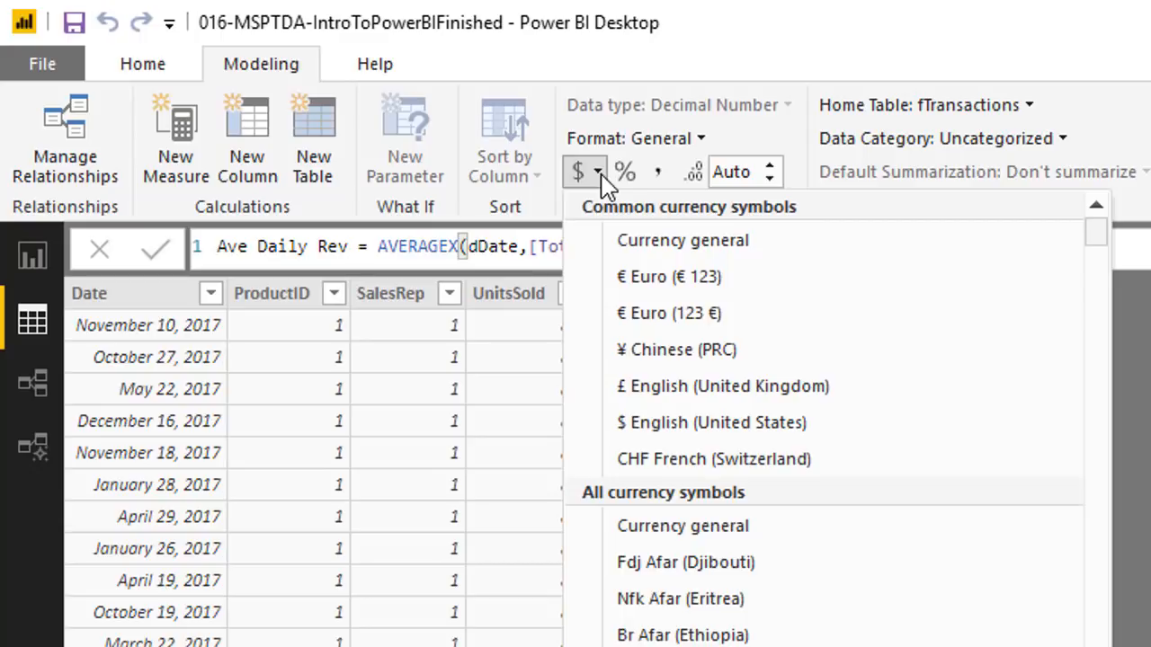
click(685, 423)
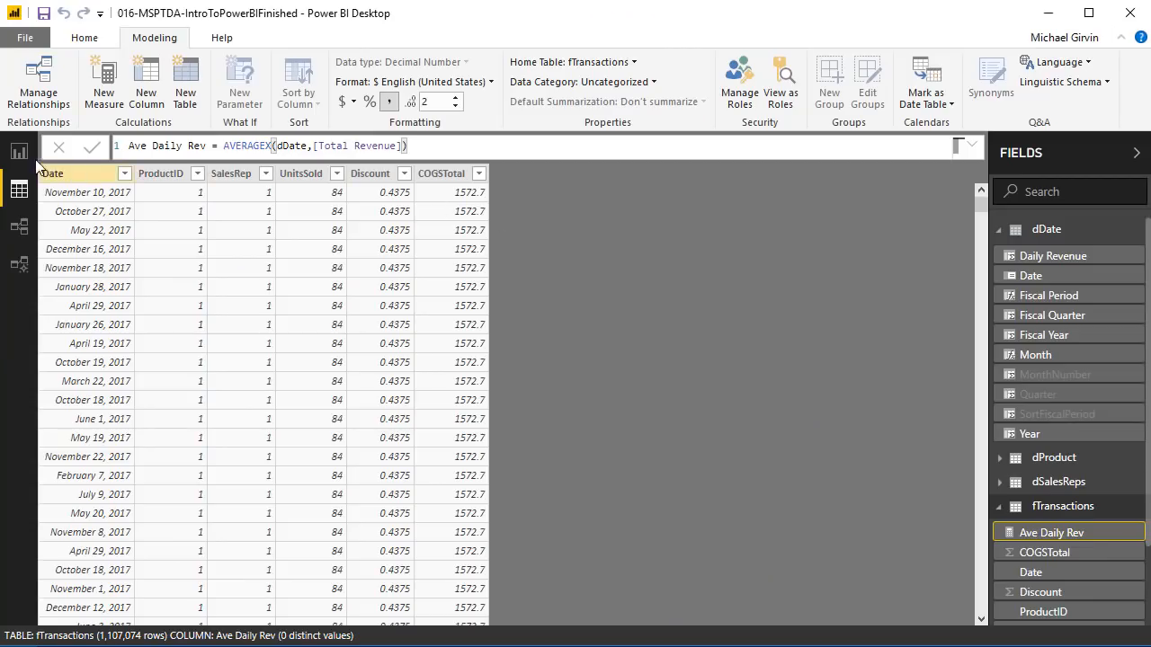
Step: Add the Ave Daily Rev measure to the report's Products table visual and widen the visual to fit all columns
click(19, 152)
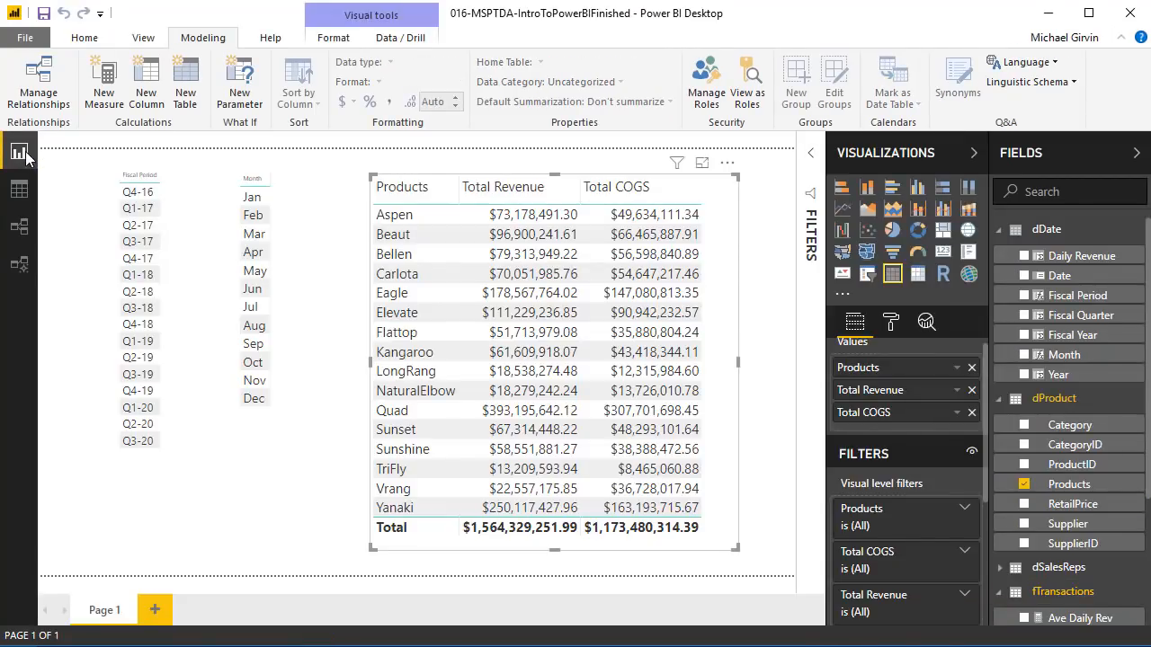
scroll(1069, 504, down, 3)
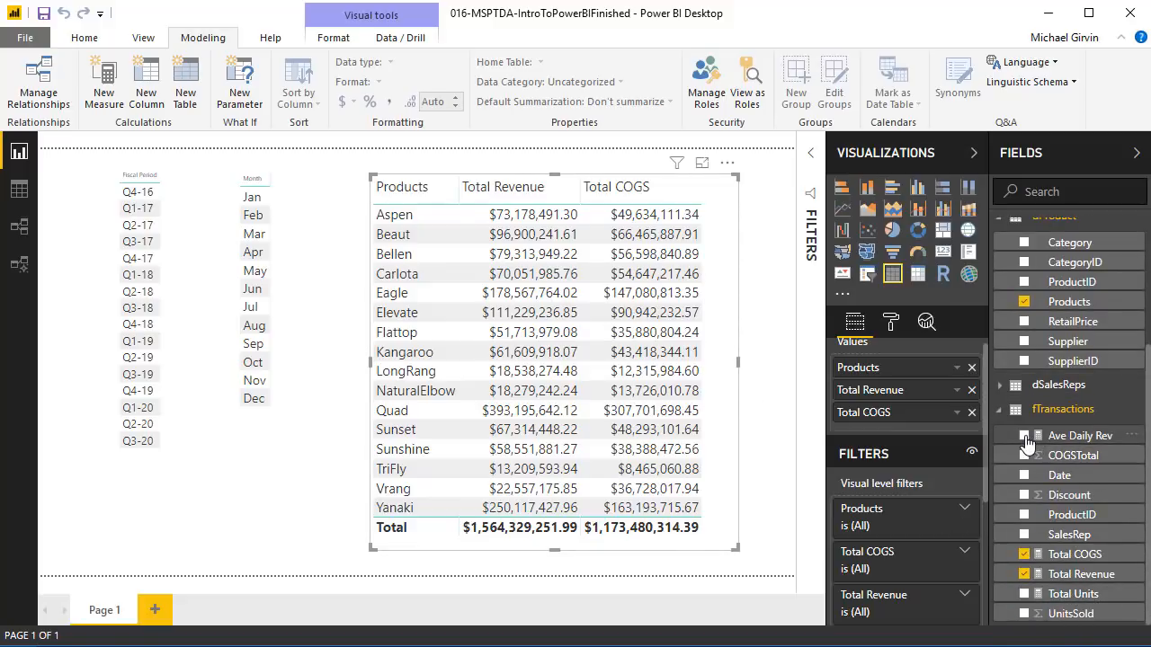
click(1025, 437)
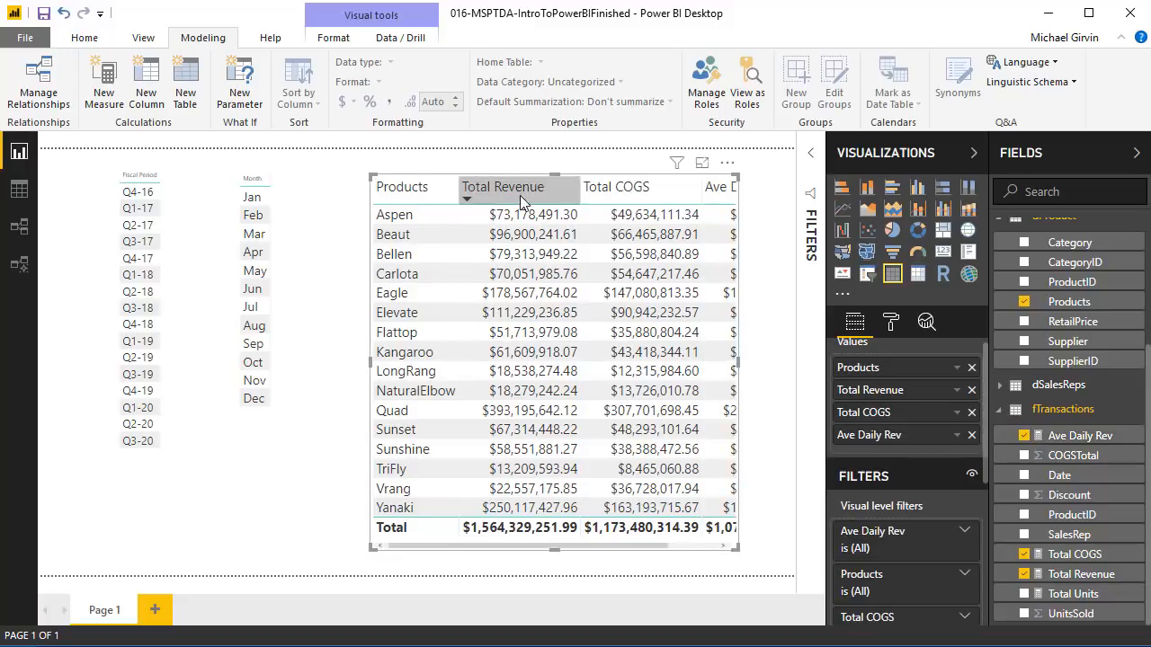
drag(692, 548, 726, 542)
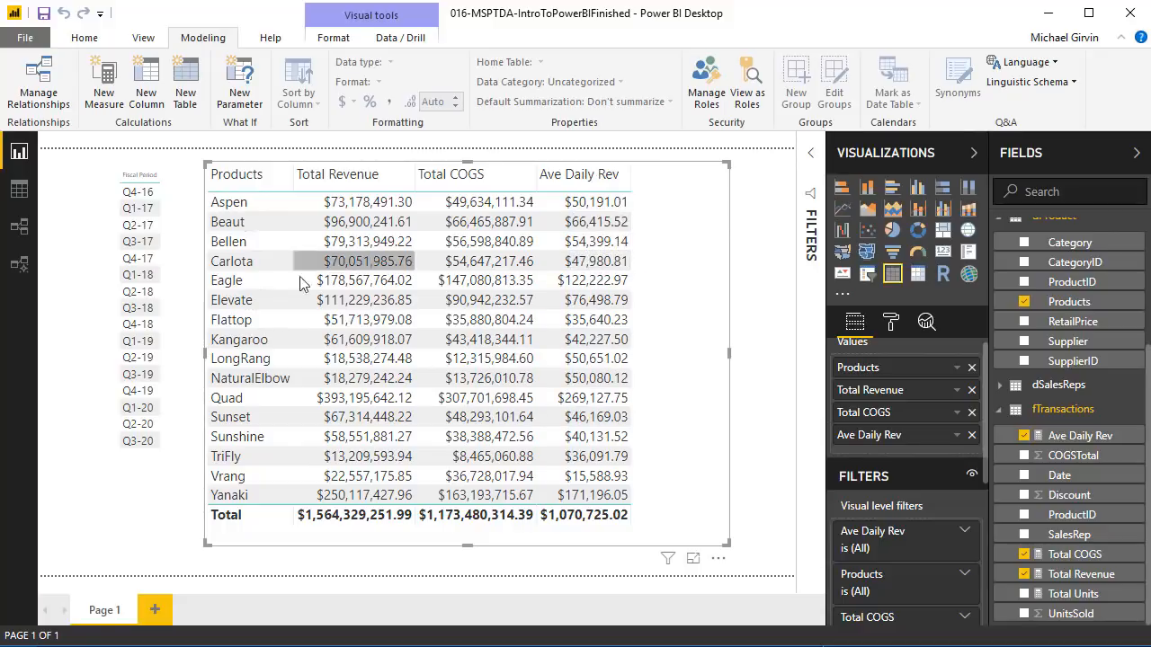
Step: Start a new measure named Total Gross Profit in the fTransactions table, working from the data view
click(18, 191)
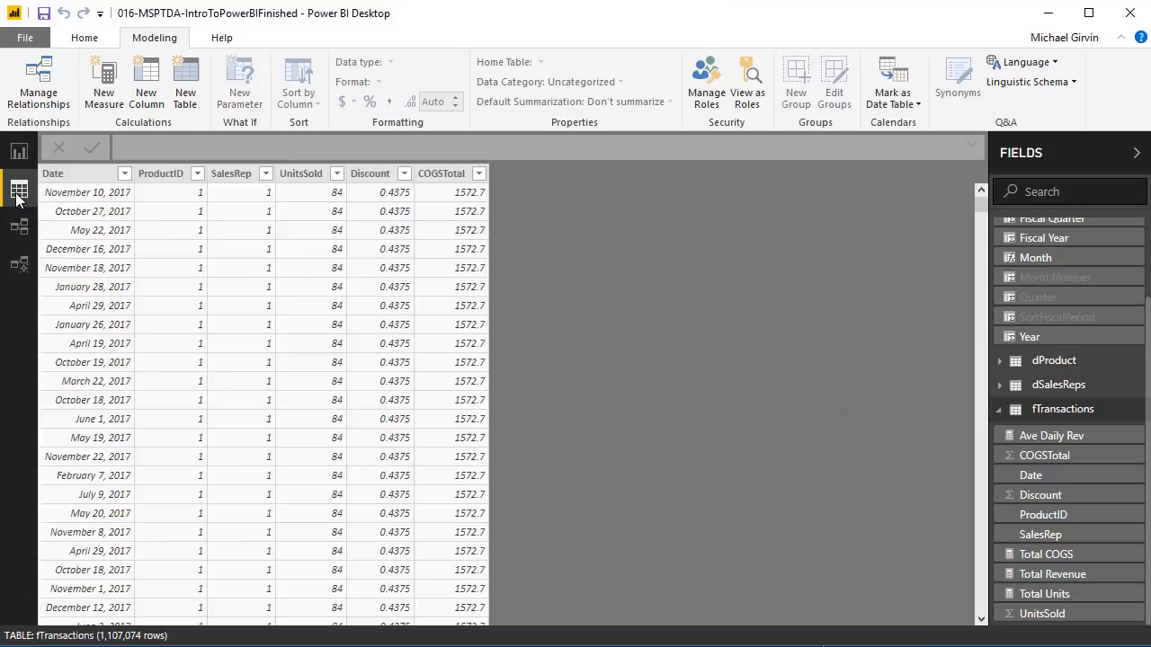
click(1053, 411)
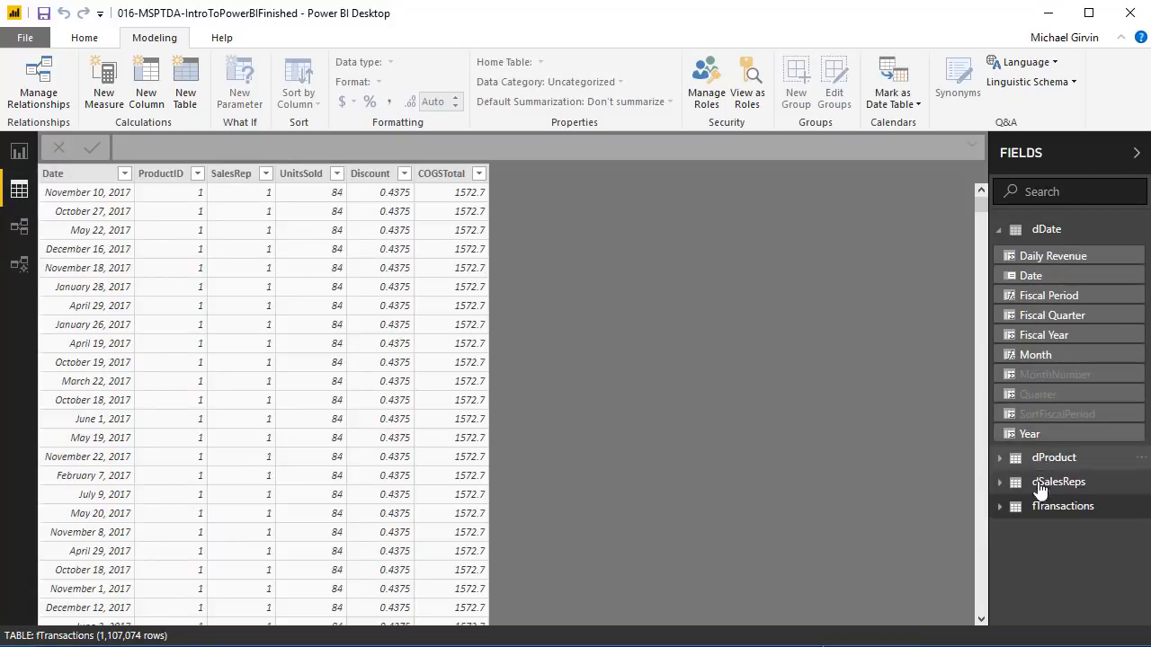
click(1060, 506)
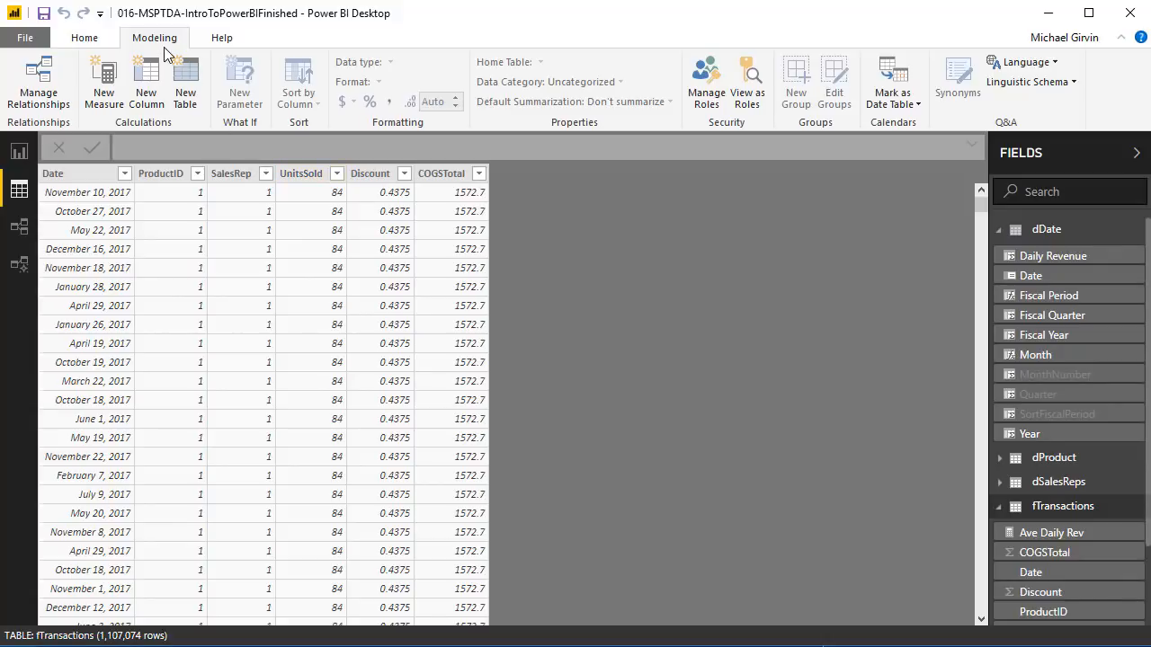
click(105, 99)
text(Tot)
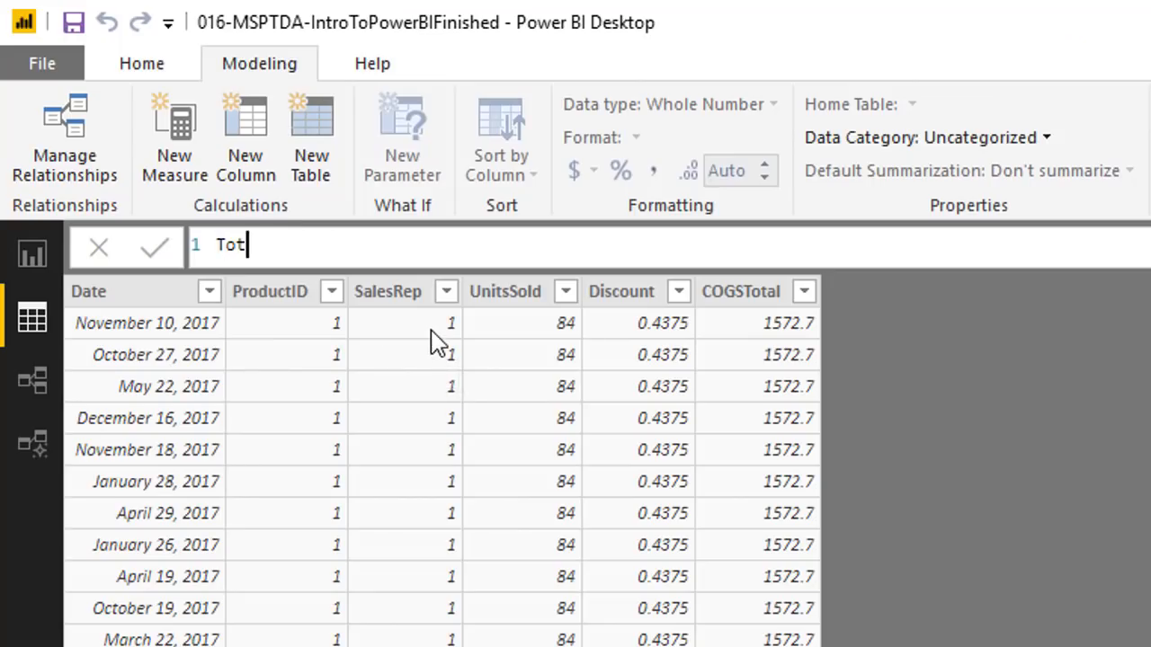
text(al Gross Profit =)
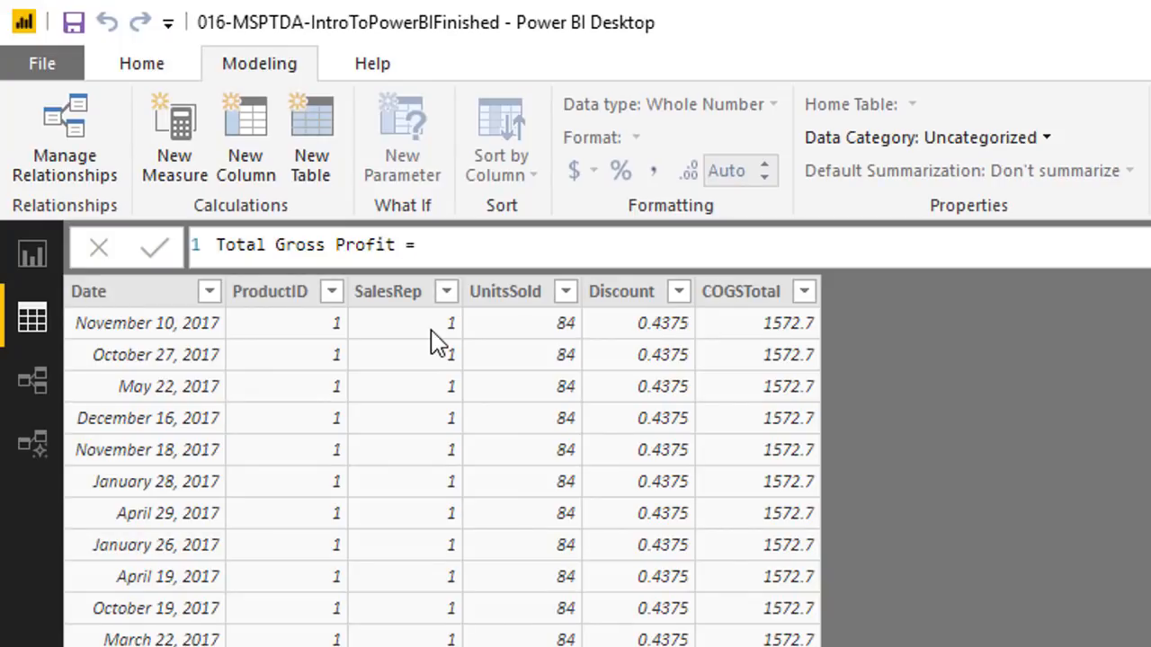
Step: Define Total Gross Profit as [Total Revenue]-[Total COGS] and commit the measure
text( [)
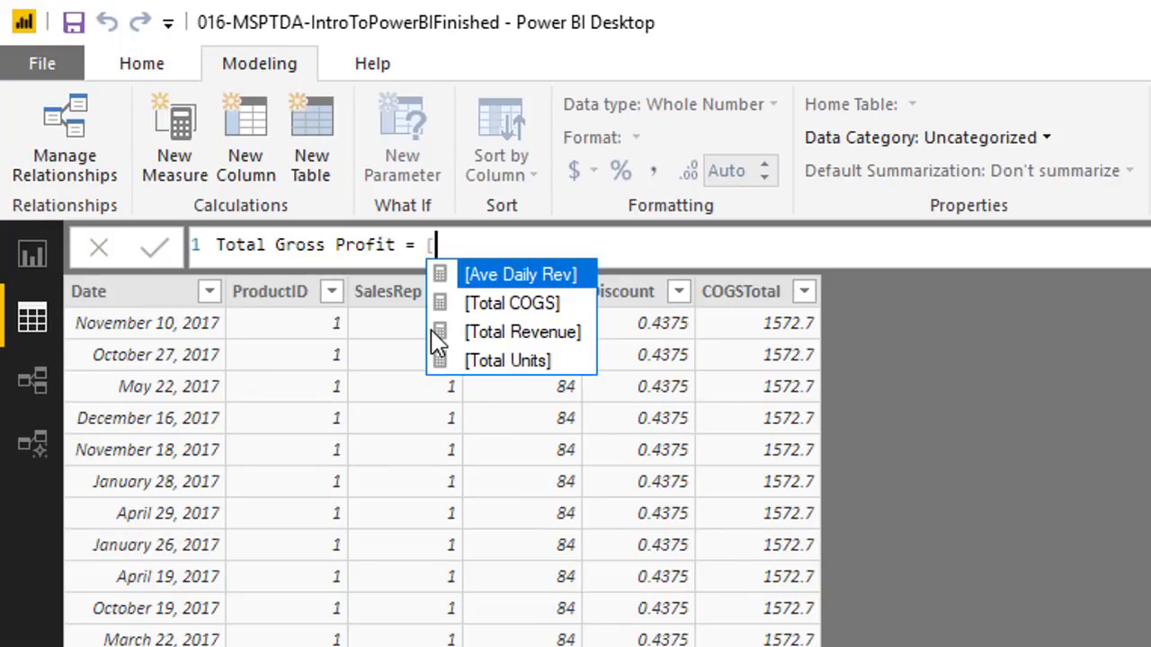
key(Down)
key(Down)
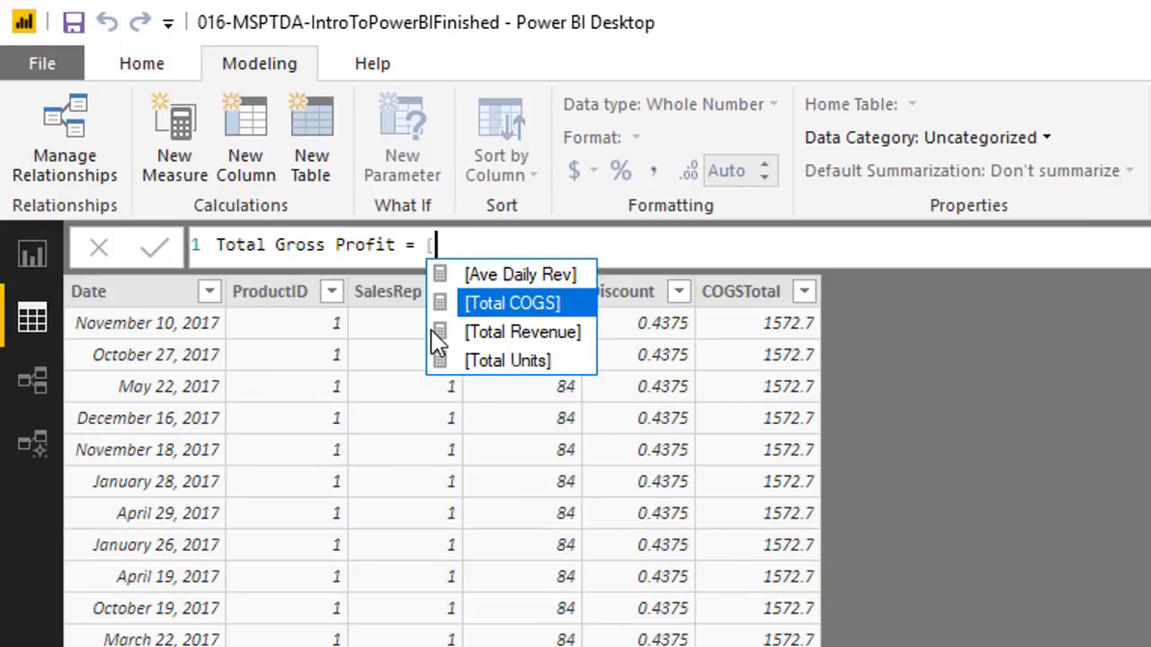
key(Tab)
text(-)
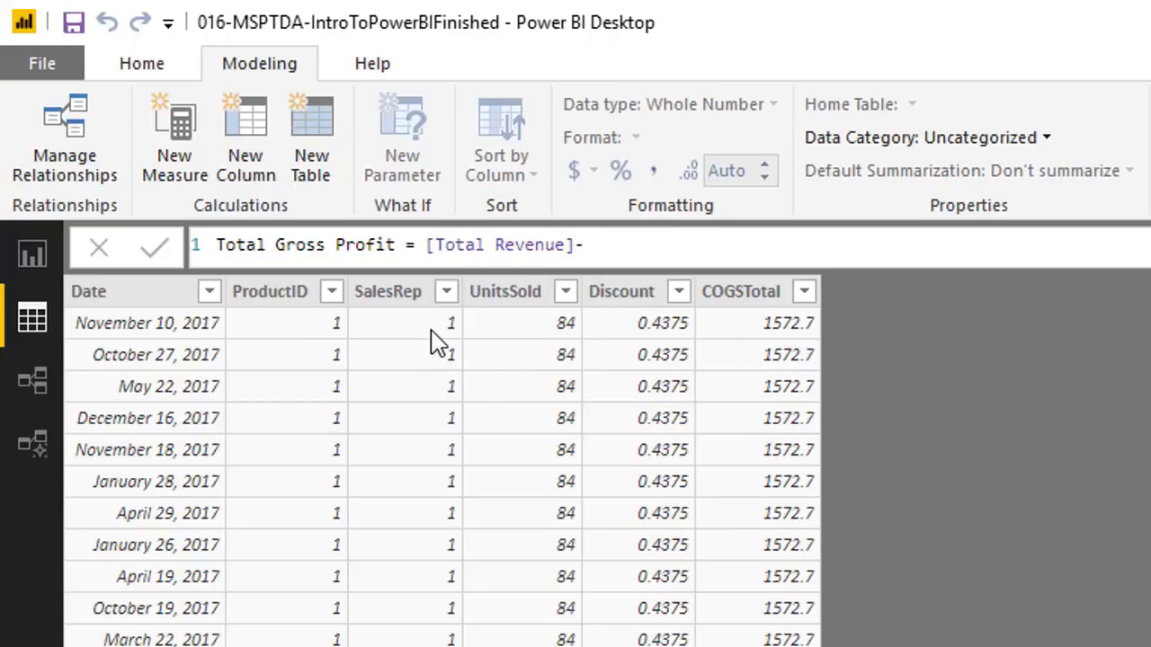
text([)
key(Up)
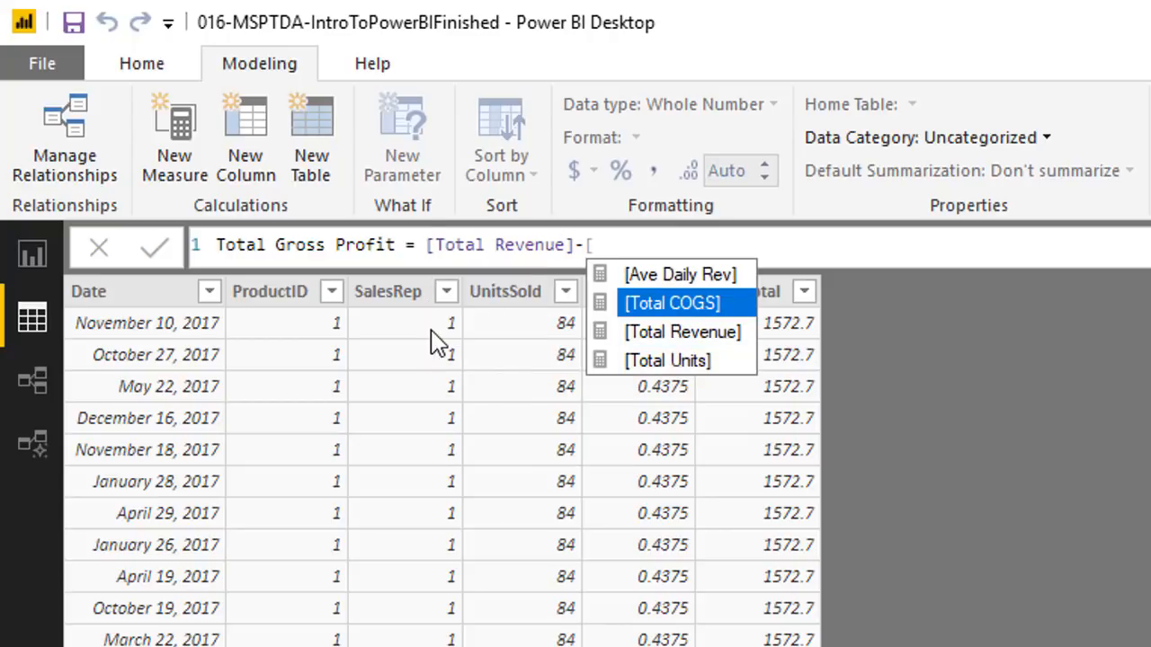
key(Tab)
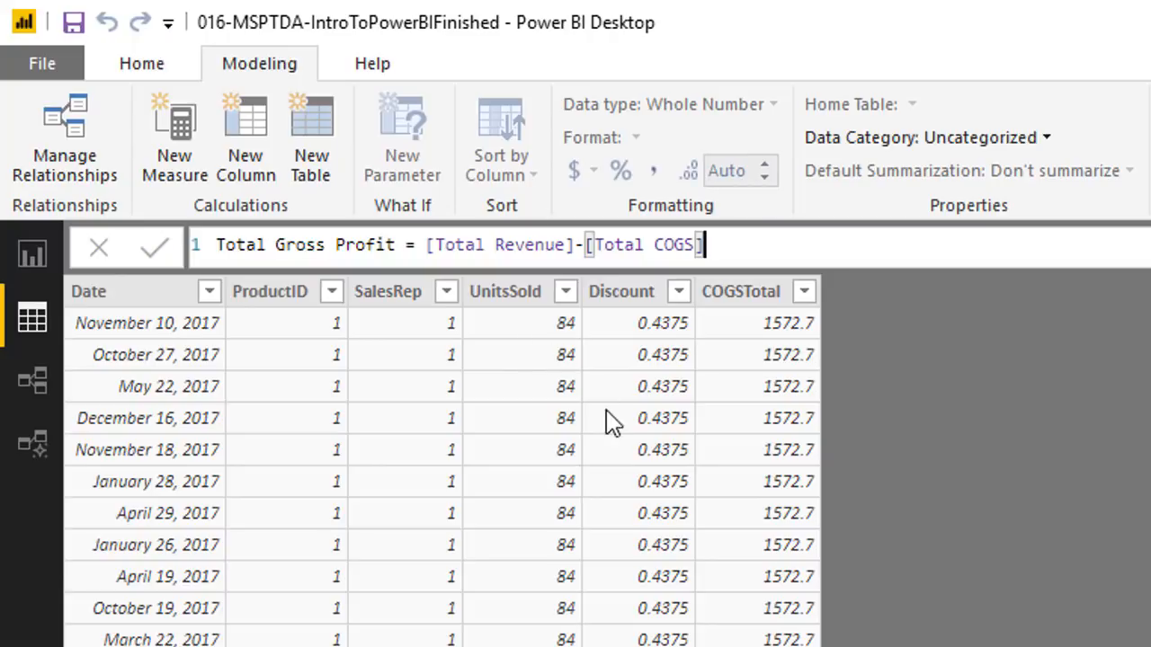
key(Return)
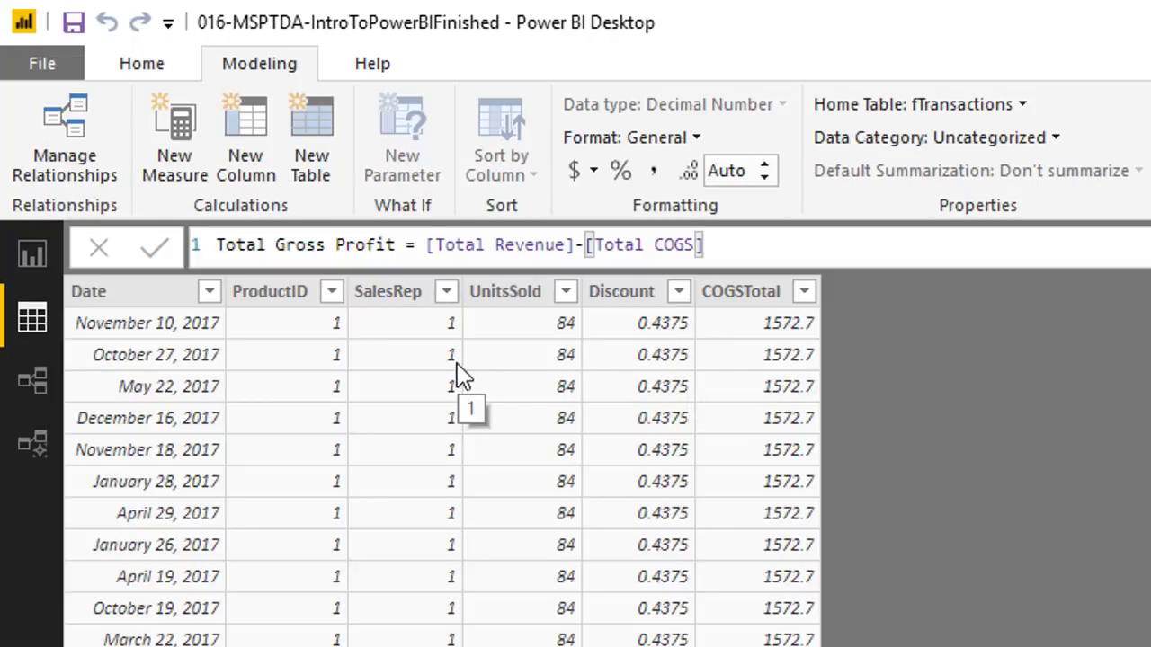
Step: Start a new measure named % Gross Profit that uses the DIVIDE function
click(190, 148)
text(% Gross Profit = )
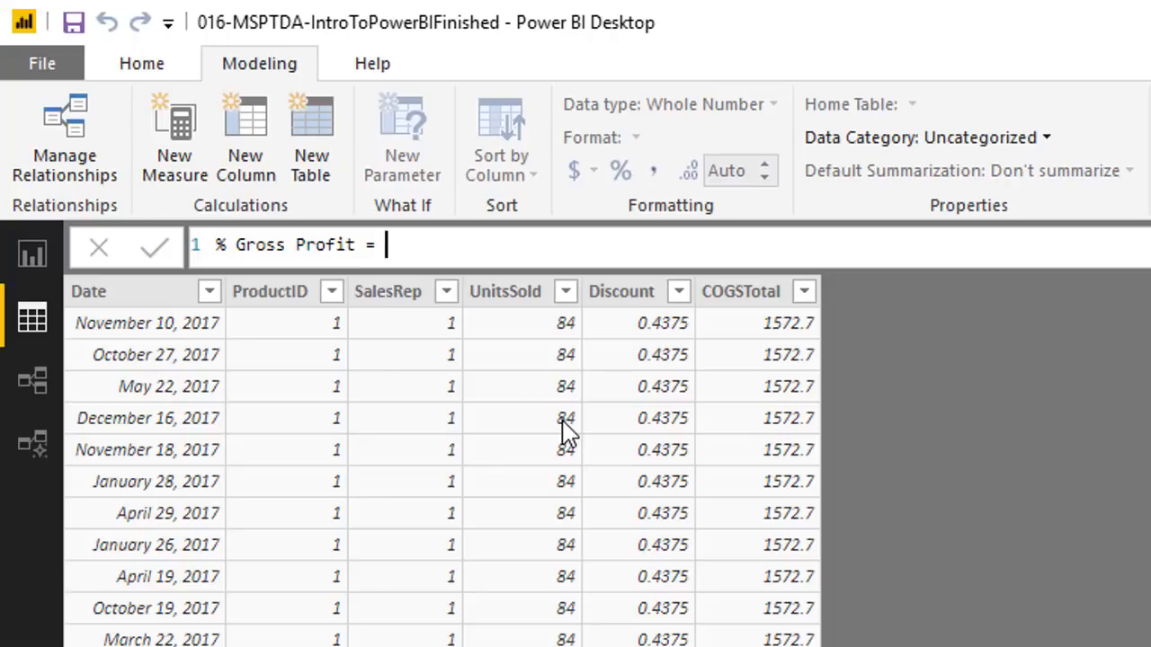
text(div)
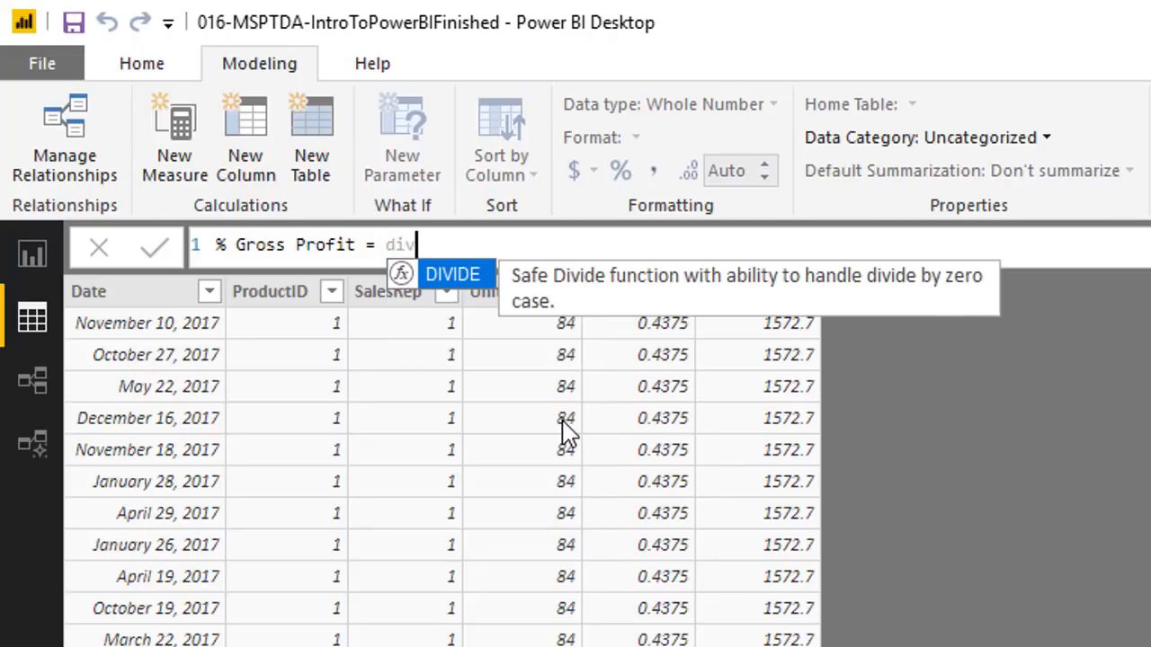
key(Tab)
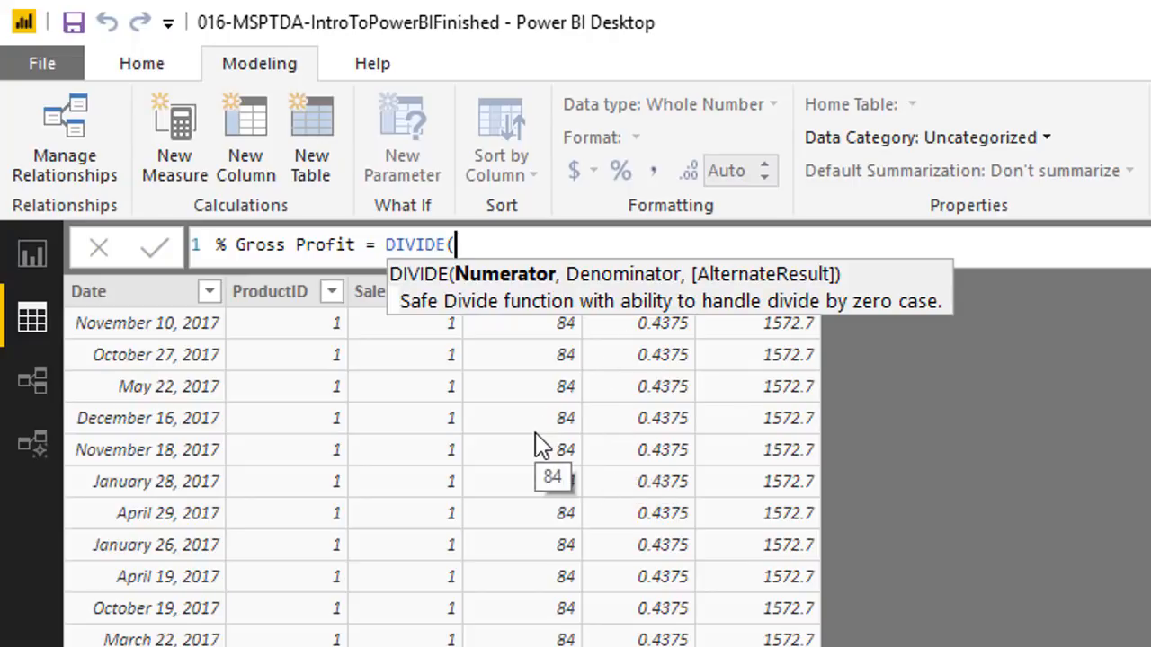
Step: Complete % Gross Profit as DIVIDE([Total Gross Profit],[Total Revenue]) and format the measure as a percentage with three decimal places
text([)
key(Down)
key(Down)
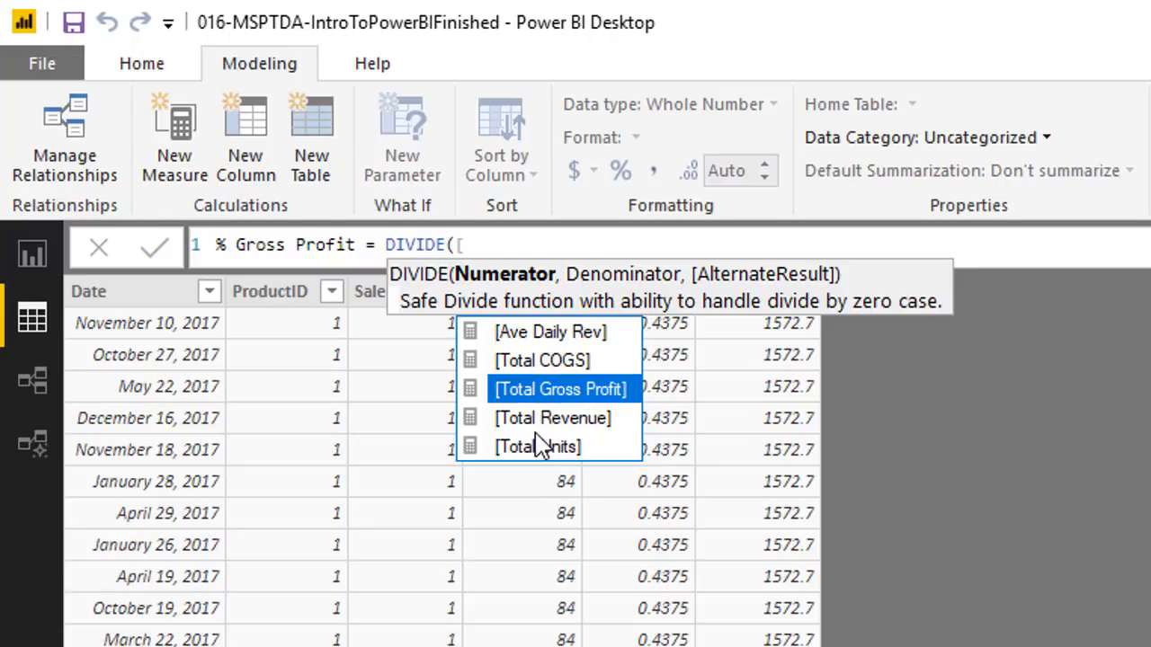
key(Tab)
text(,)
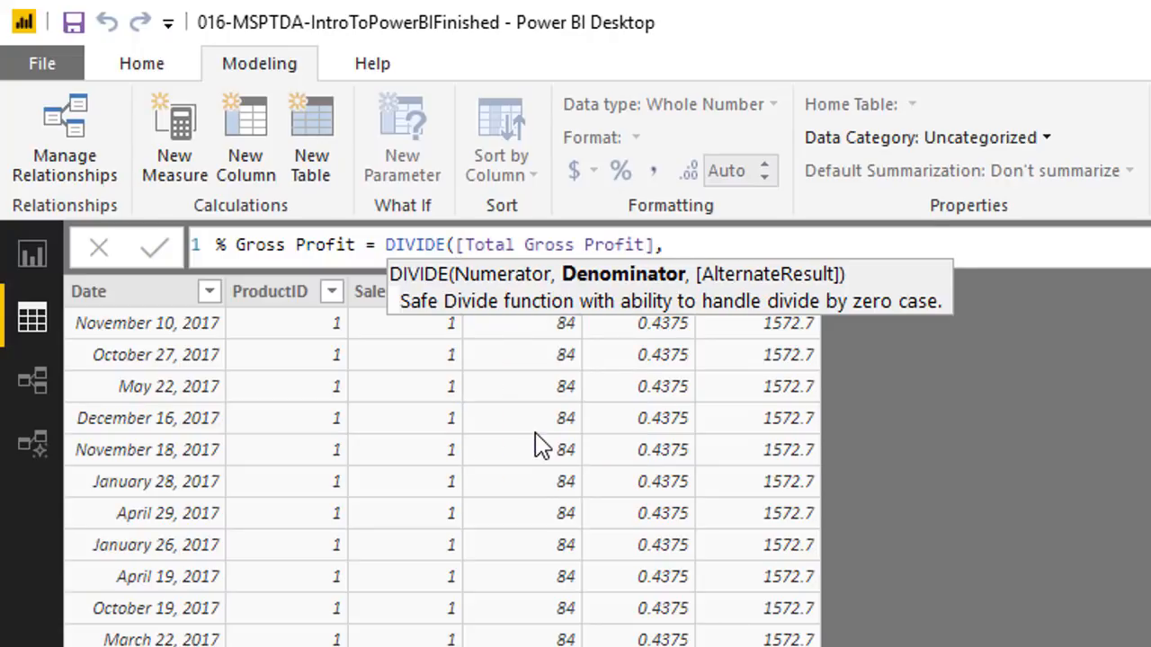
text([)
key(Down)
key(Tab)
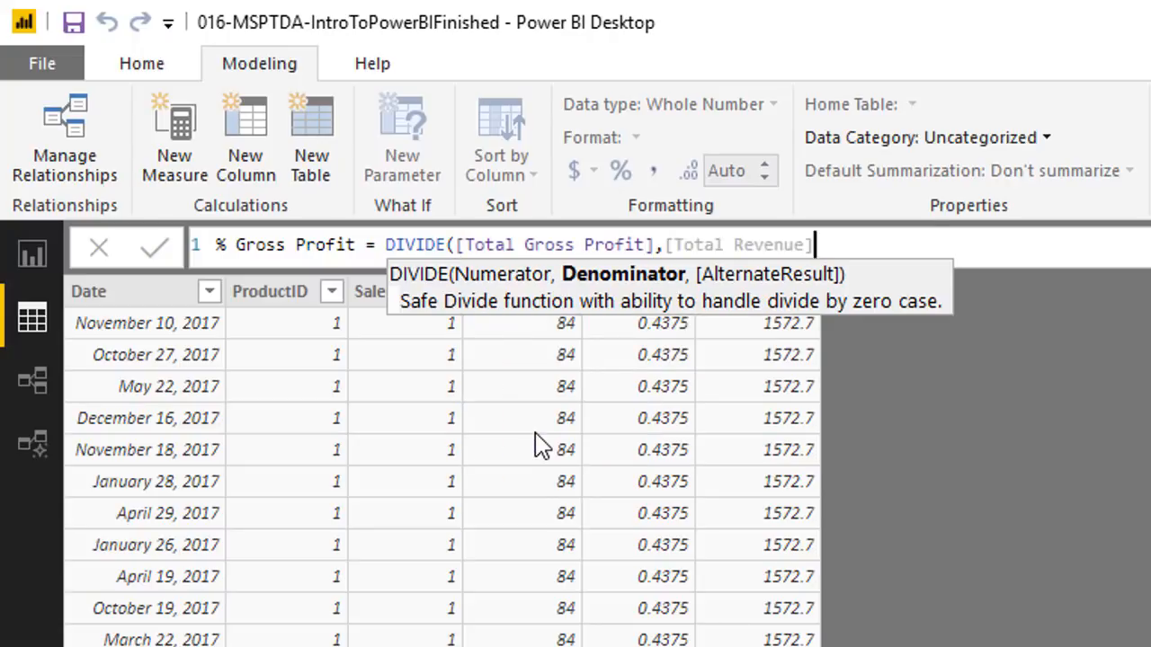
text())
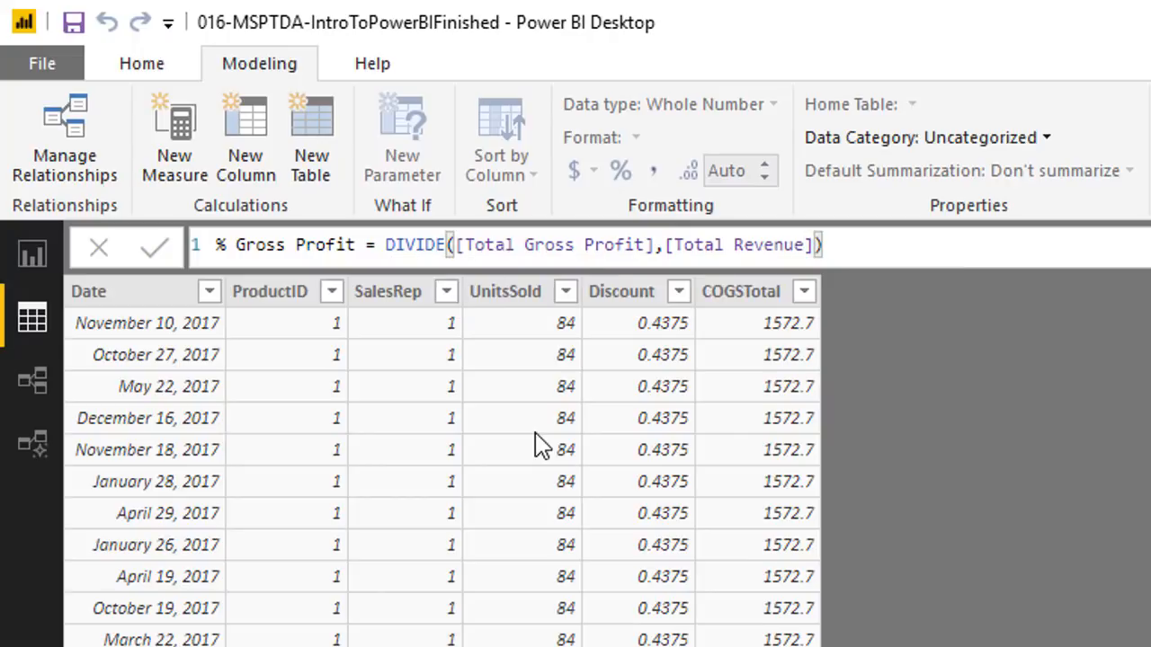
key(Return)
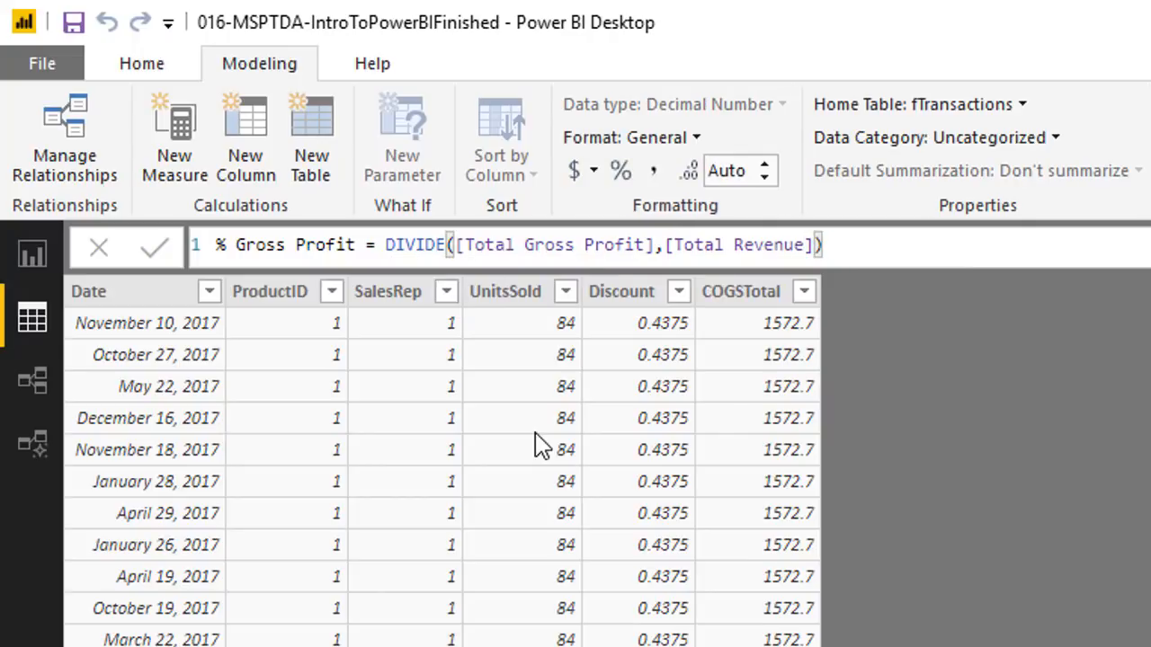
click(623, 171)
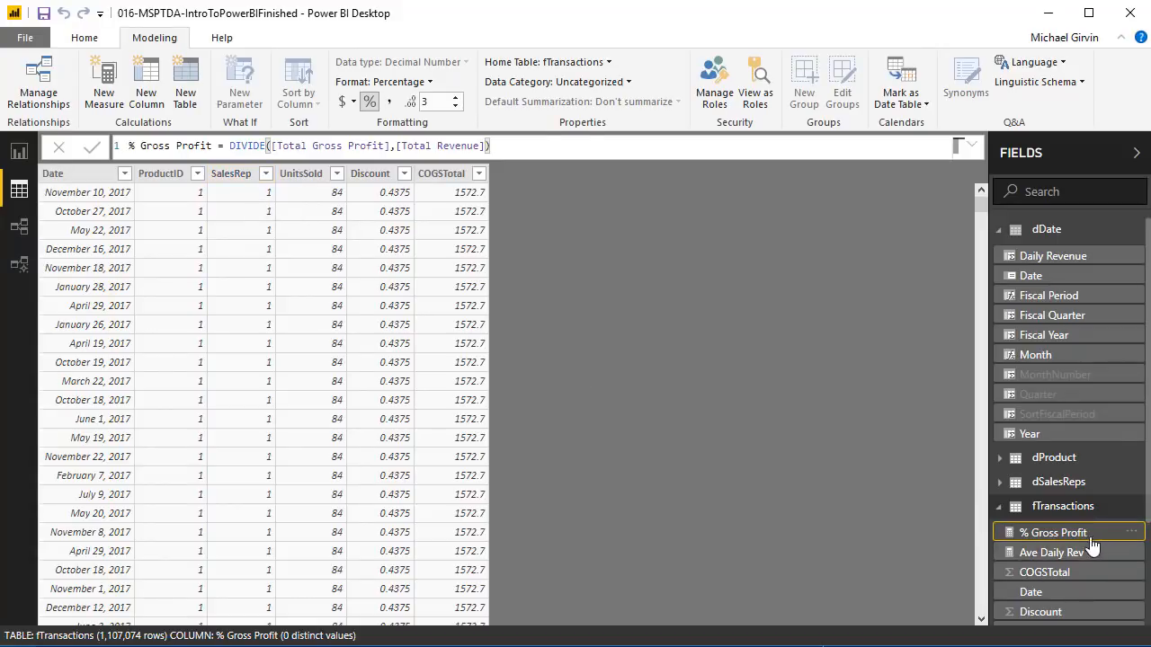
Step: Format the Total Gross Profit measure as $ English (United States) currency
scroll(1090, 535, down, 3)
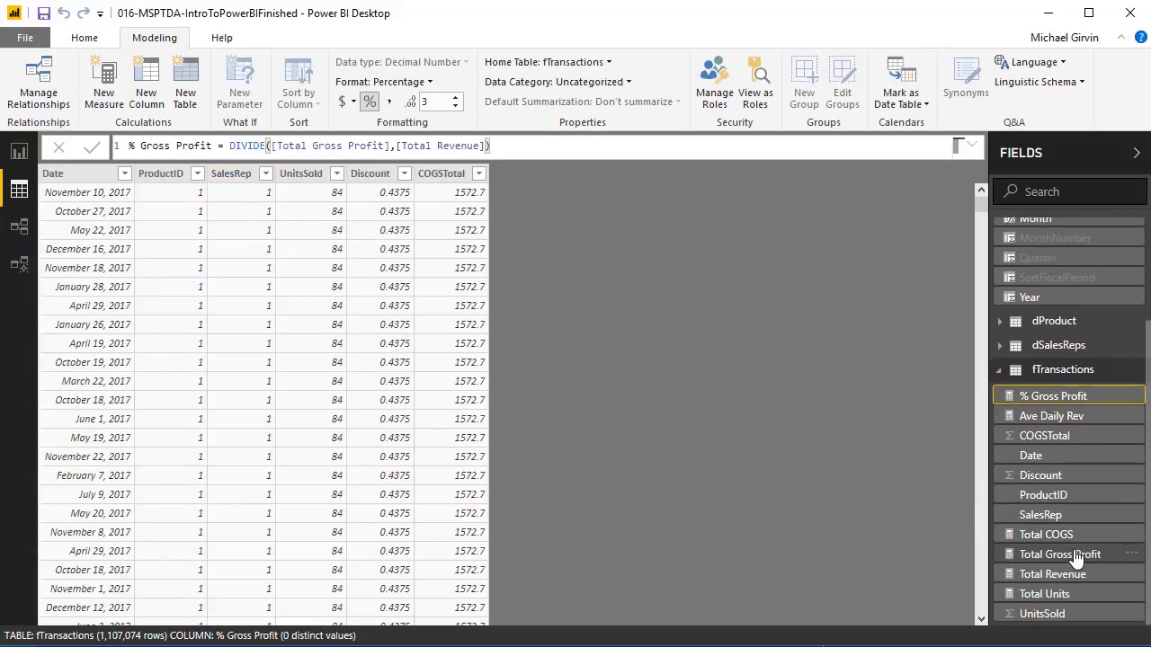
click(1081, 554)
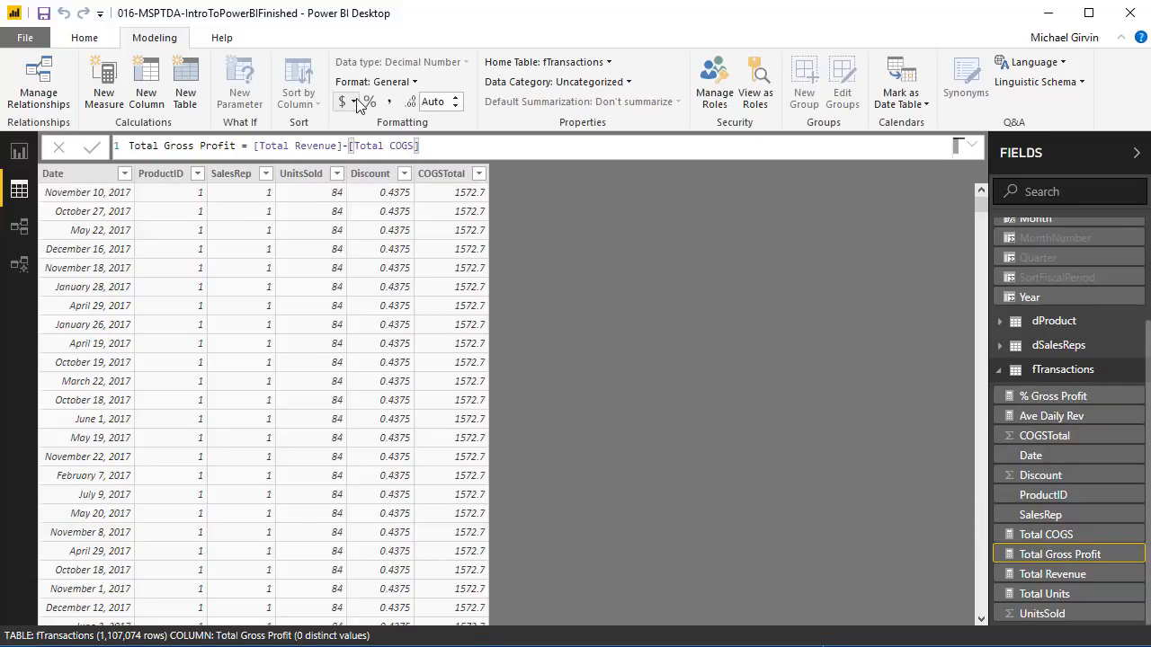
click(355, 103)
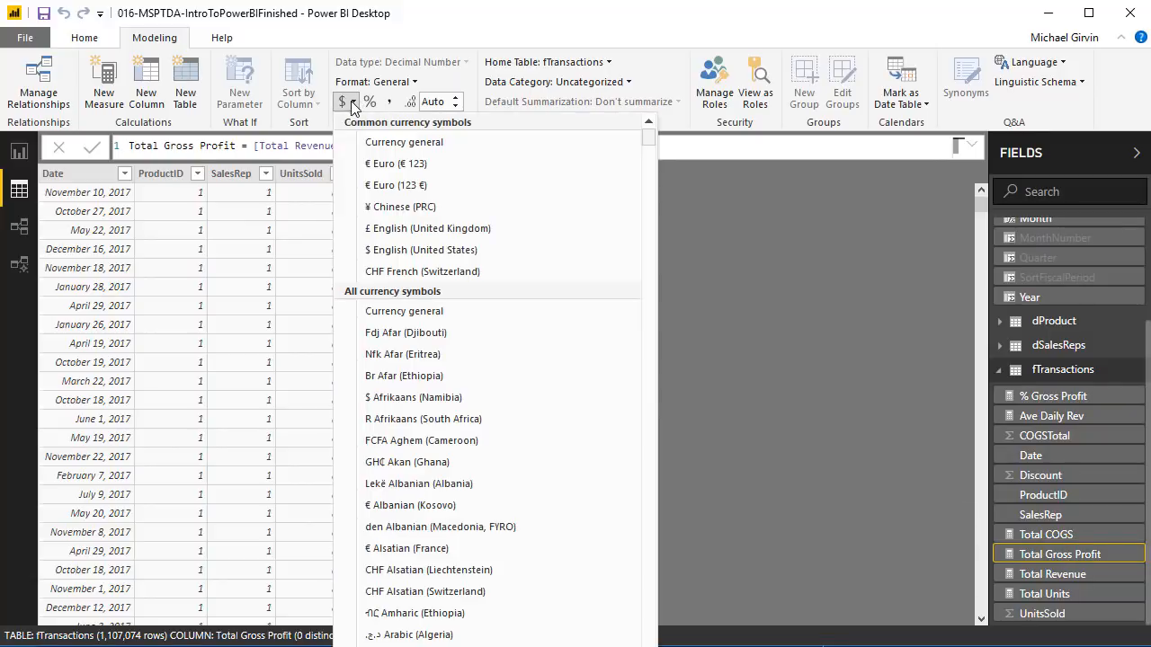
click(397, 249)
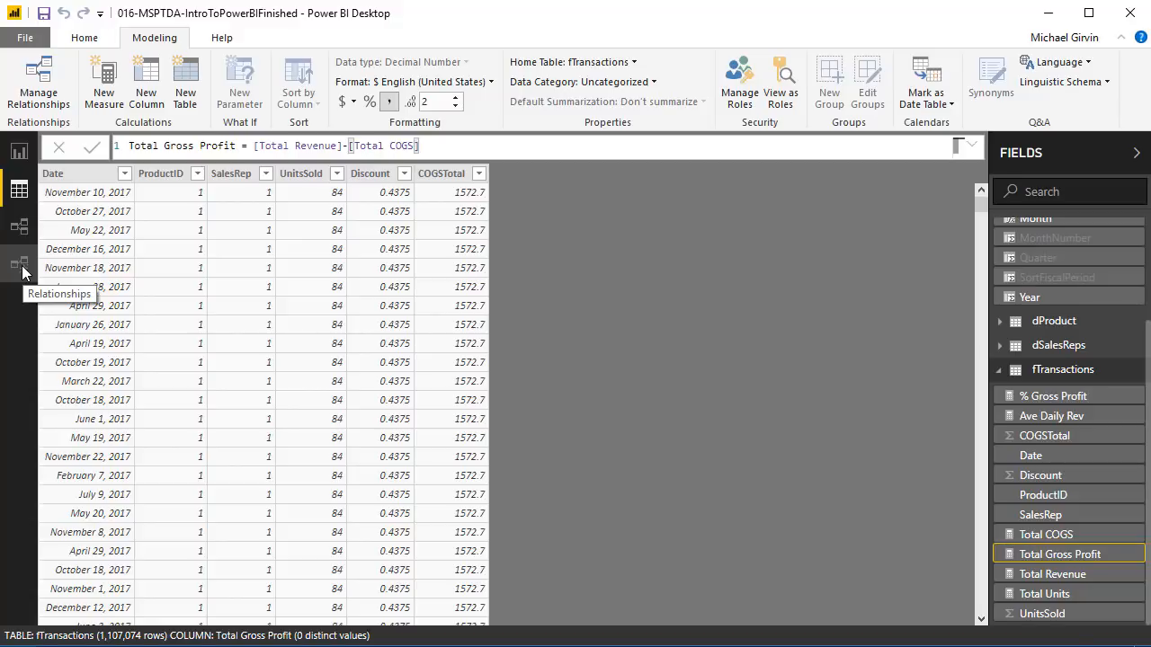
Step: In the relationships view, hide the fTransactions columns COGSTotal, Date, Discount, ProductID, SalesRep and UnitsSold from report view
click(23, 272)
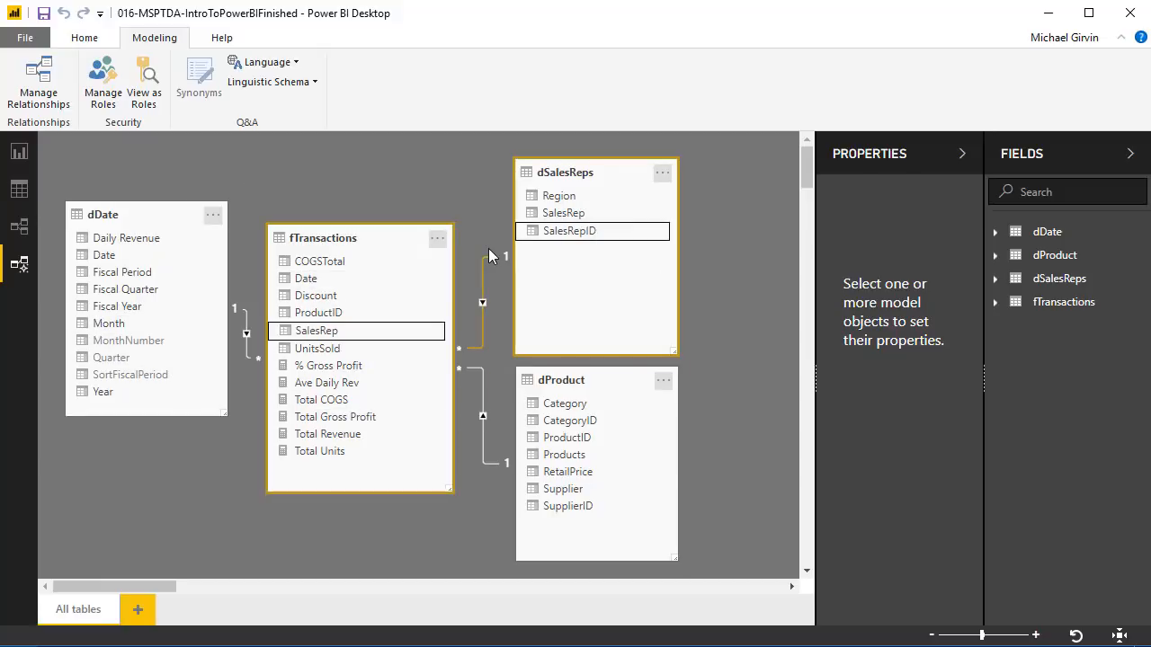
click(331, 261)
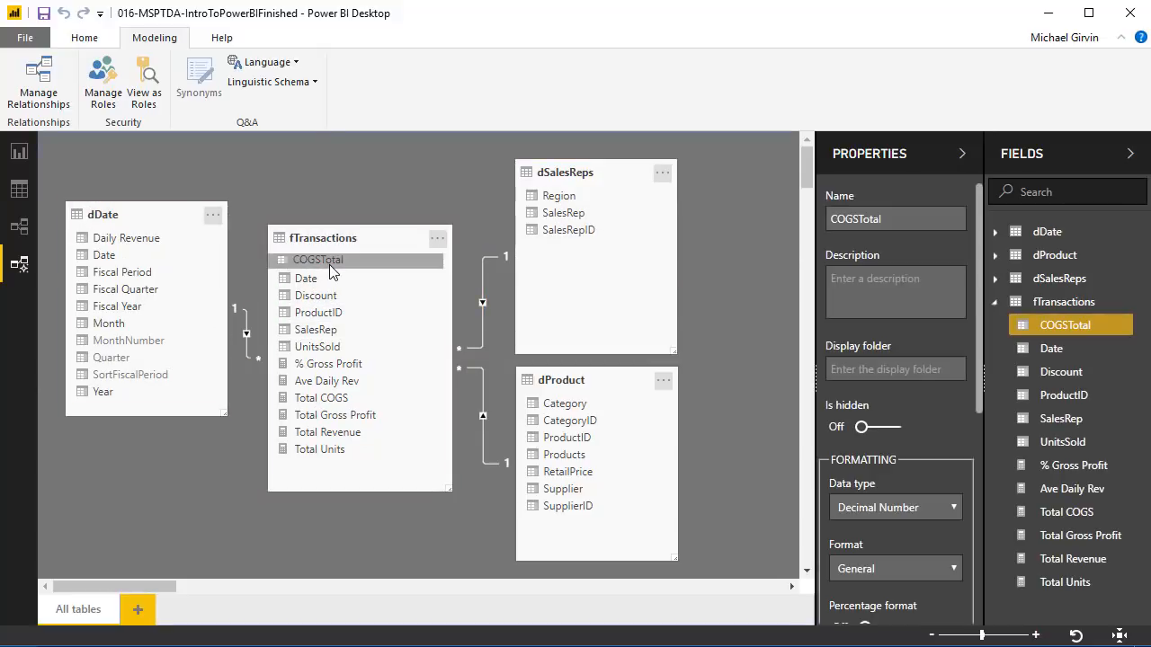
shift+click(319, 349)
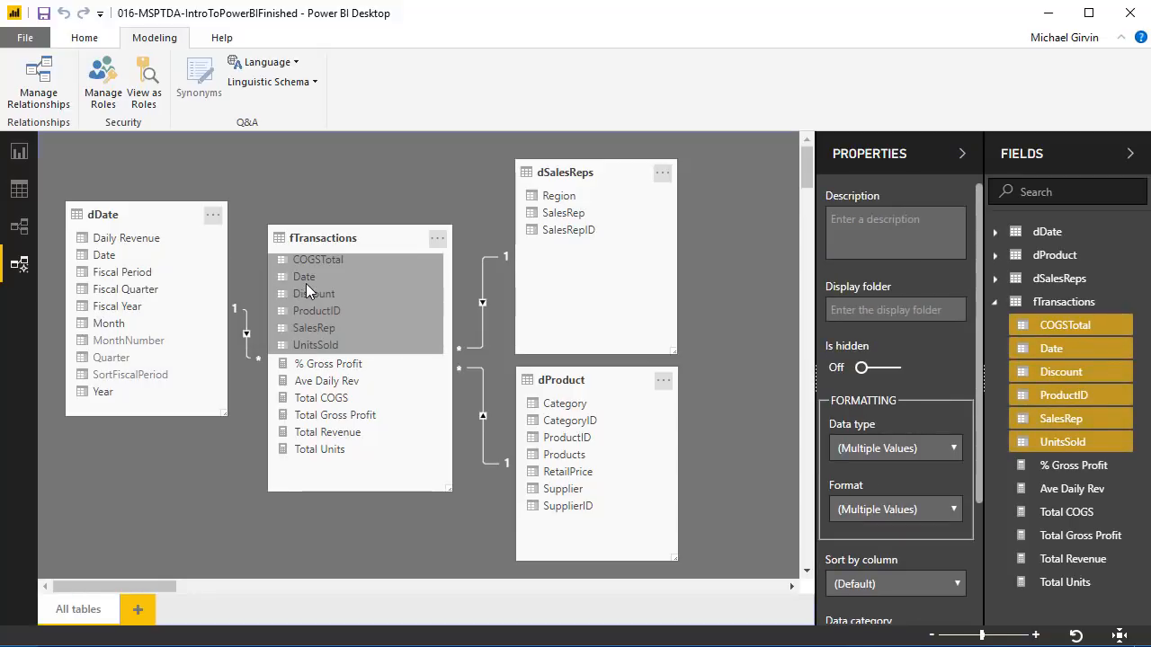
right_click(306, 284)
click(321, 309)
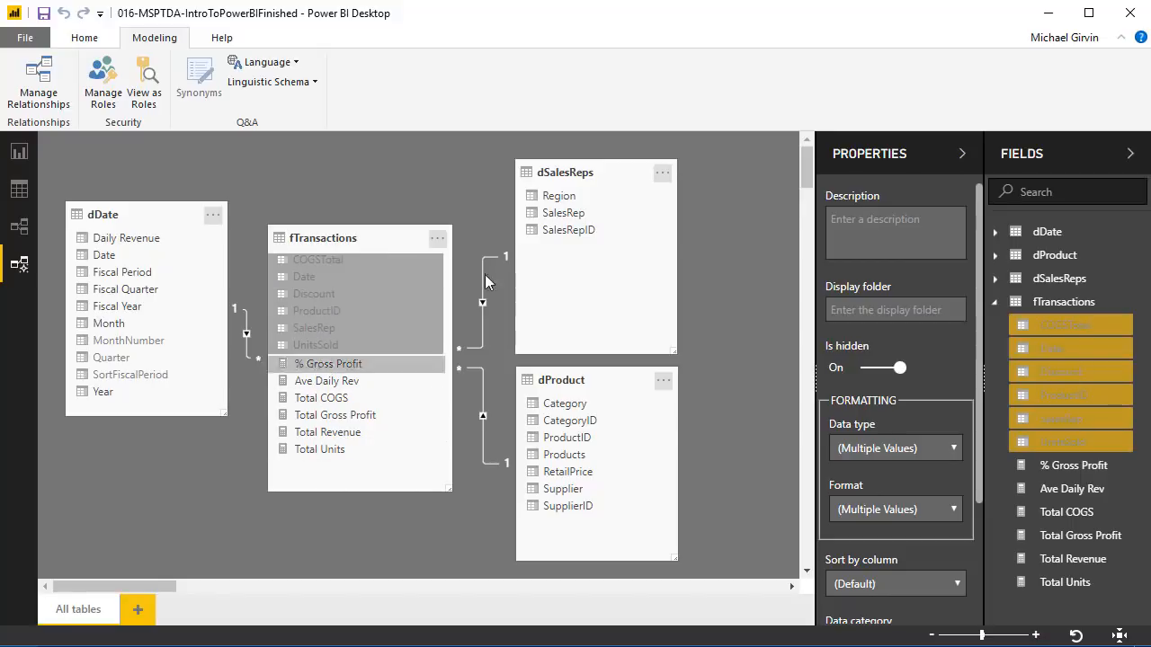
Step: Hide SalesRepID in dSalesReps and ProductID in dProduct from report view
click(573, 234)
right_click(573, 234)
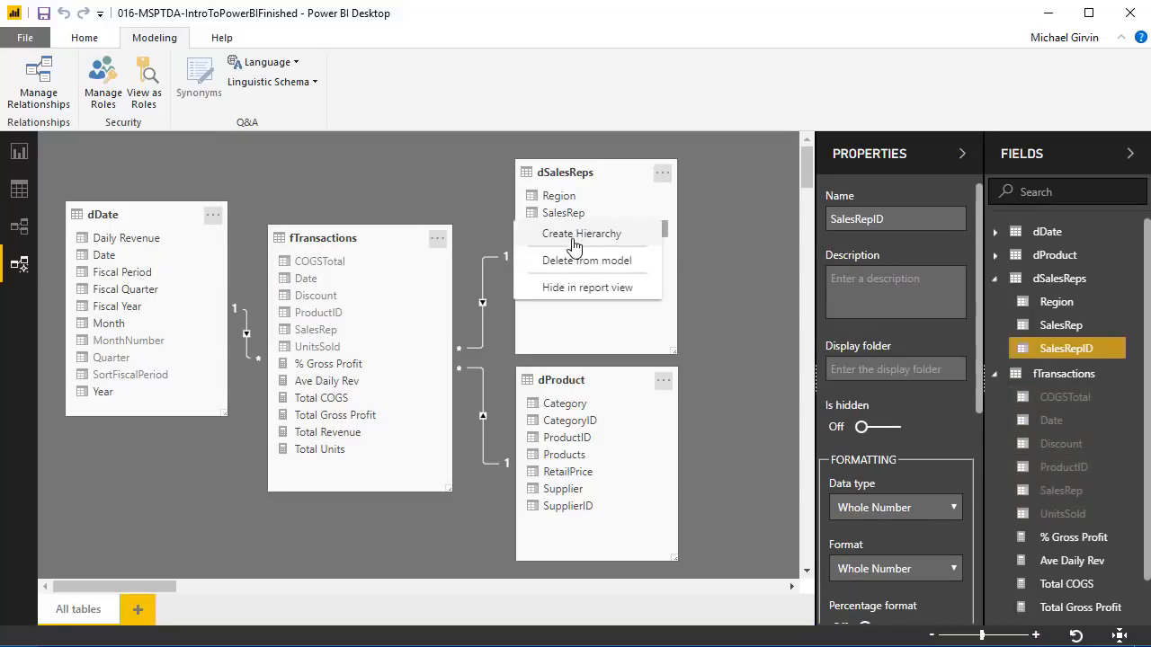
click(581, 287)
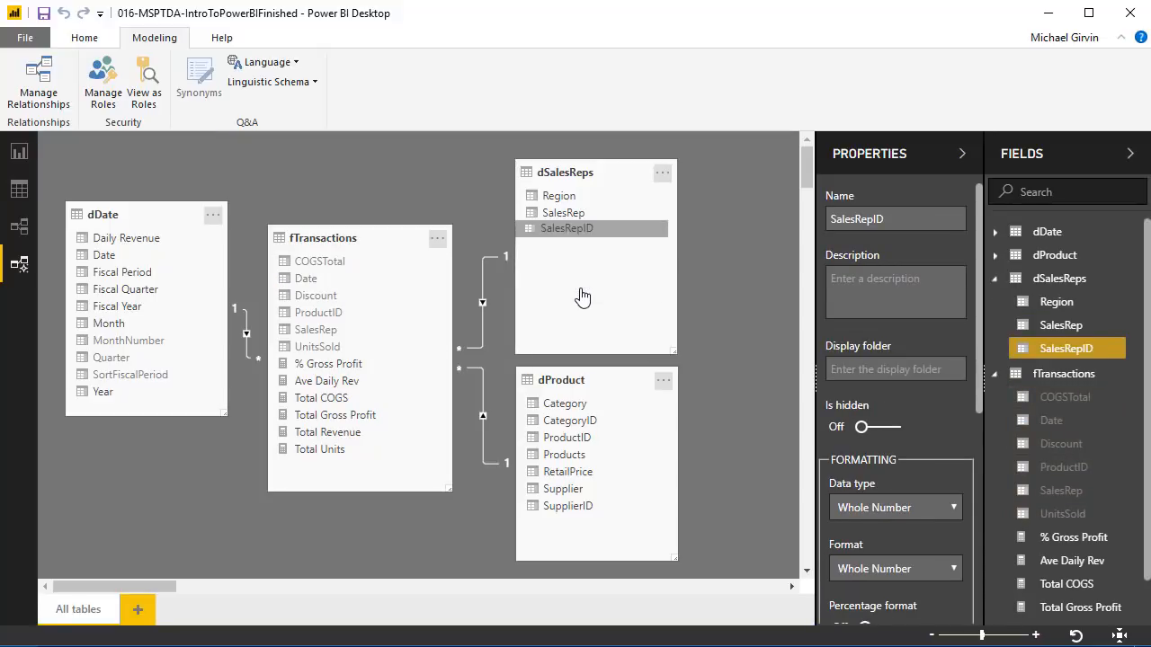
click(575, 444)
right_click(575, 444)
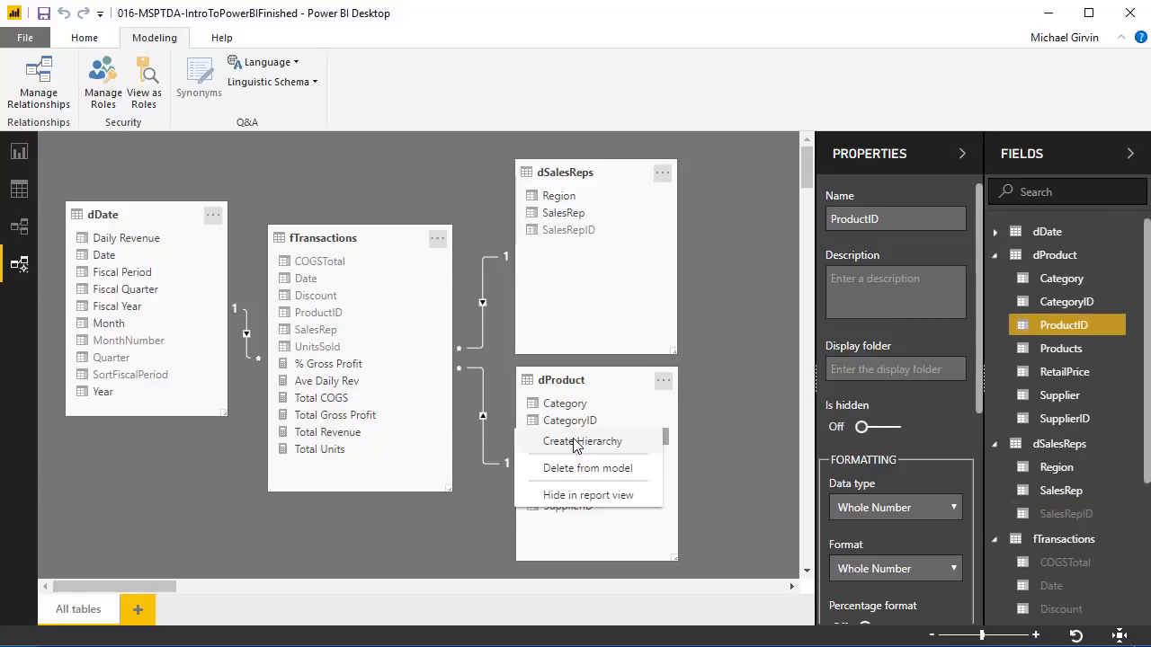
click(586, 496)
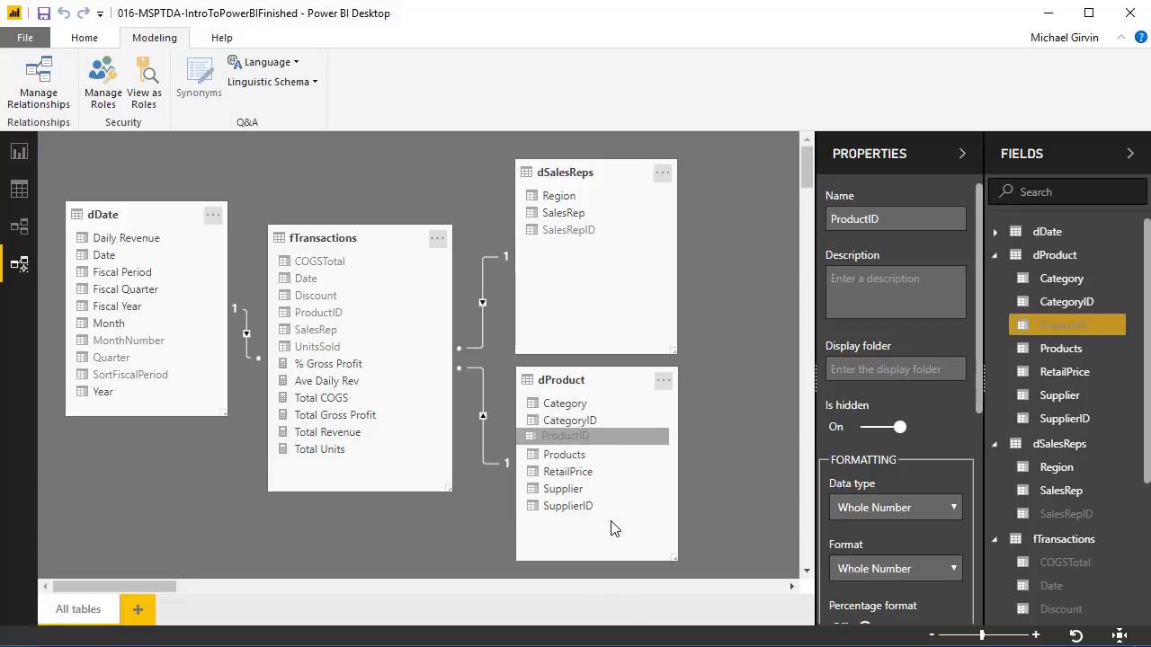
Step: In the Power Query Editor, remove the CategoryID and SupplierID columns from the dProduct query and apply the change to the model
click(98, 38)
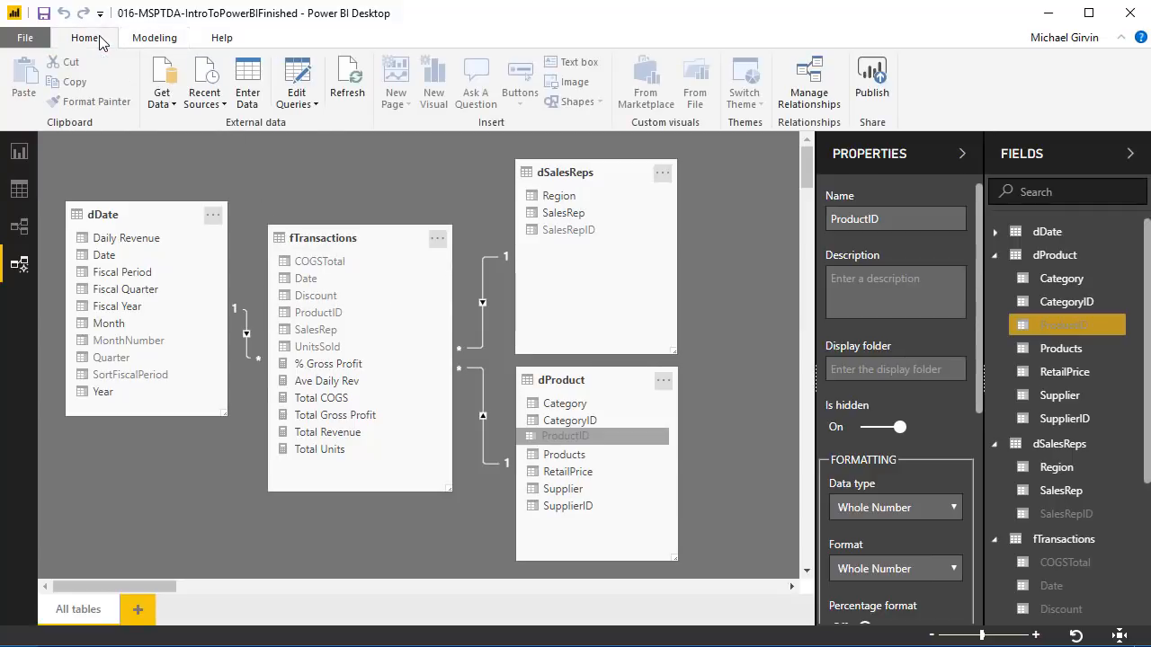
click(301, 79)
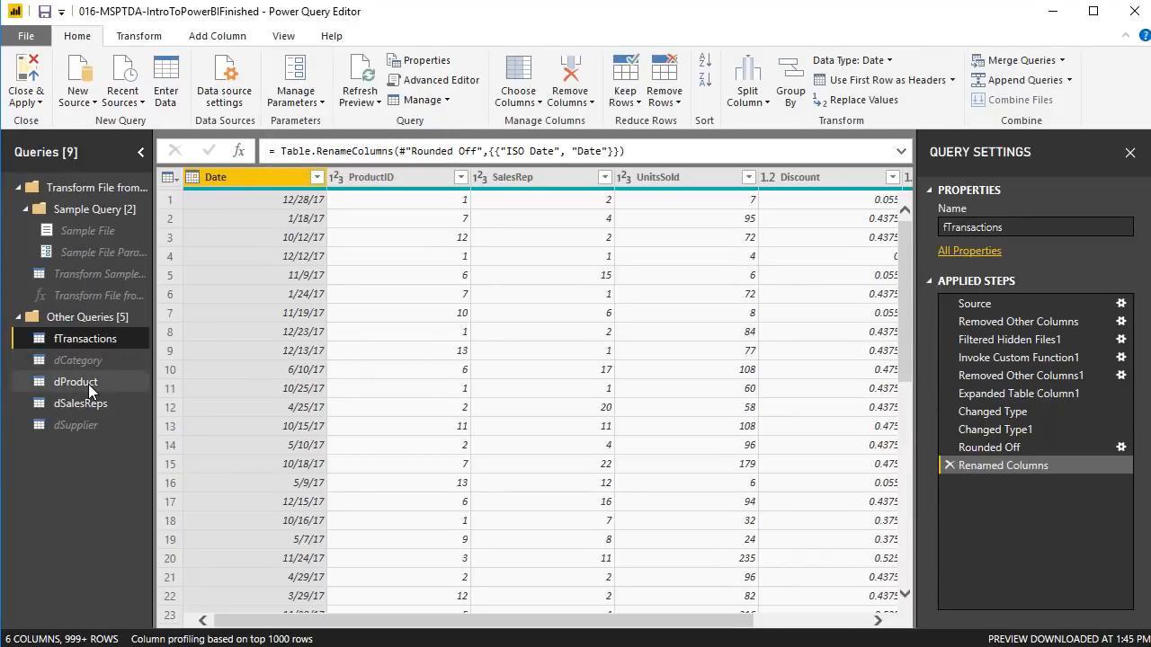
click(75, 382)
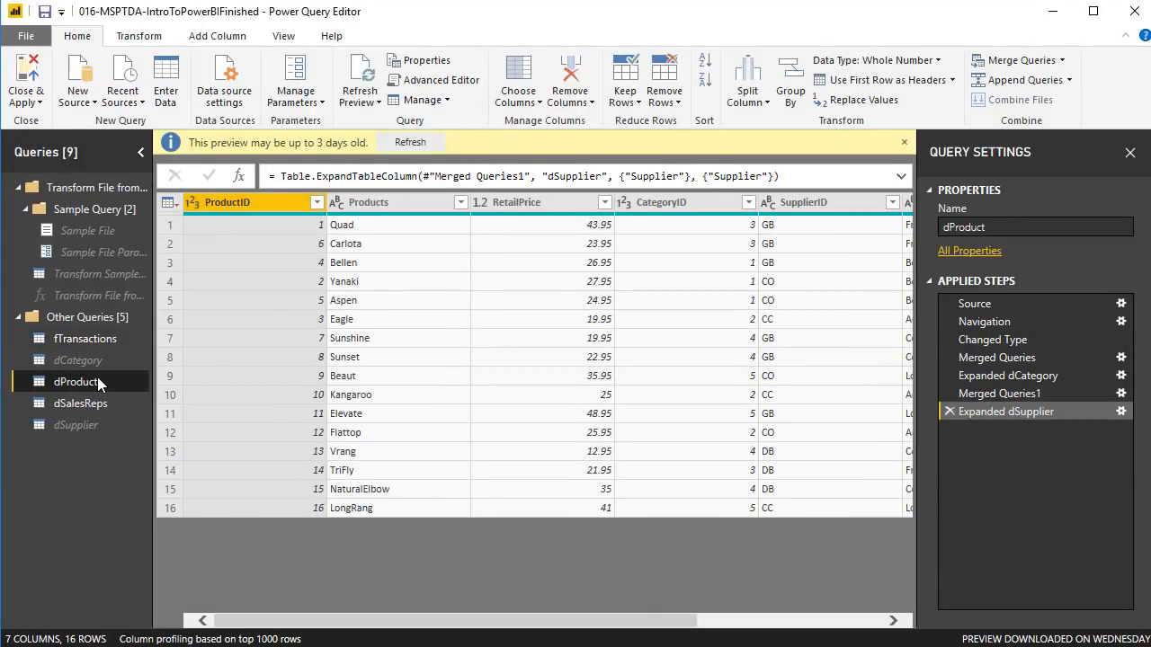
click(730, 180)
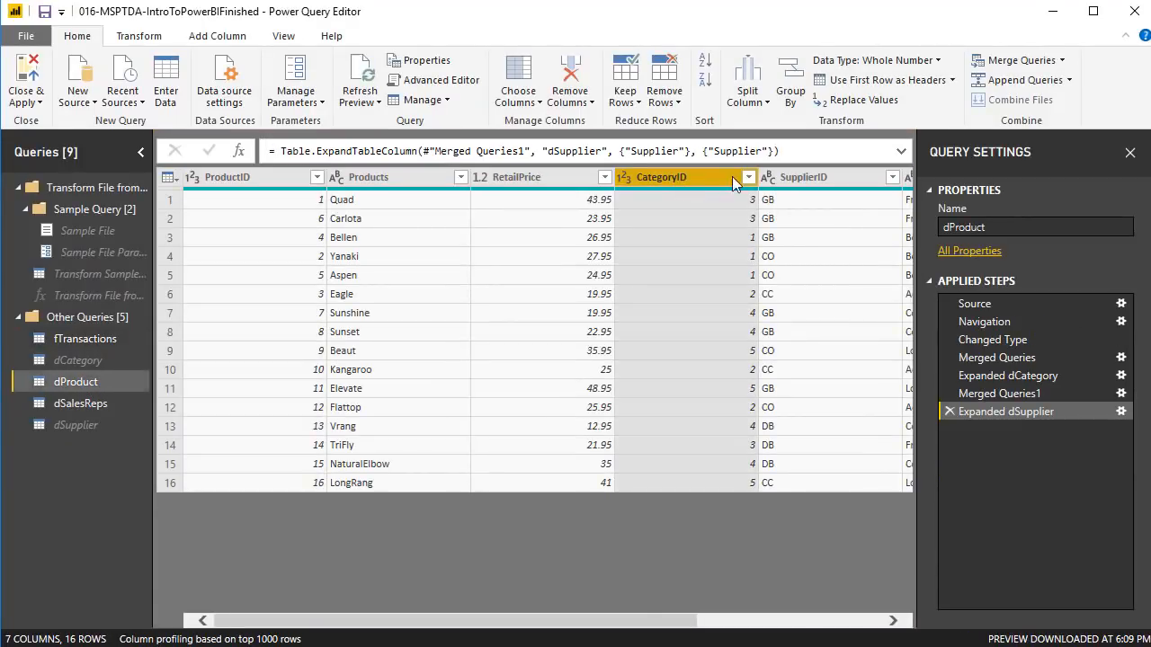
ctrl+click(813, 180)
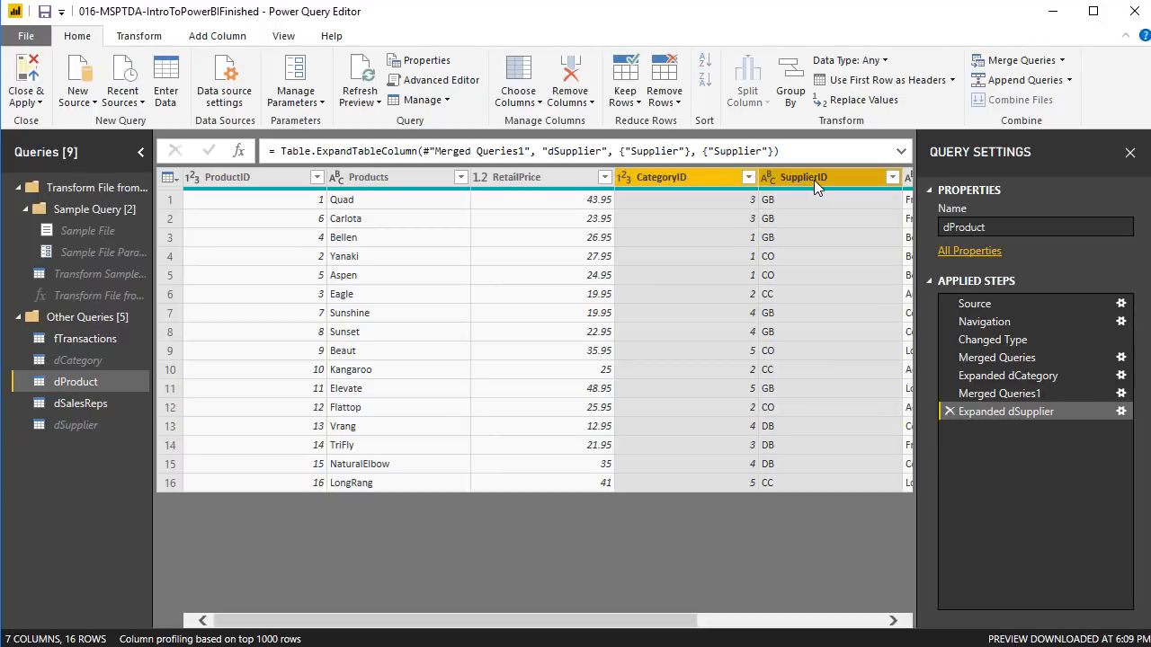
right_click(661, 183)
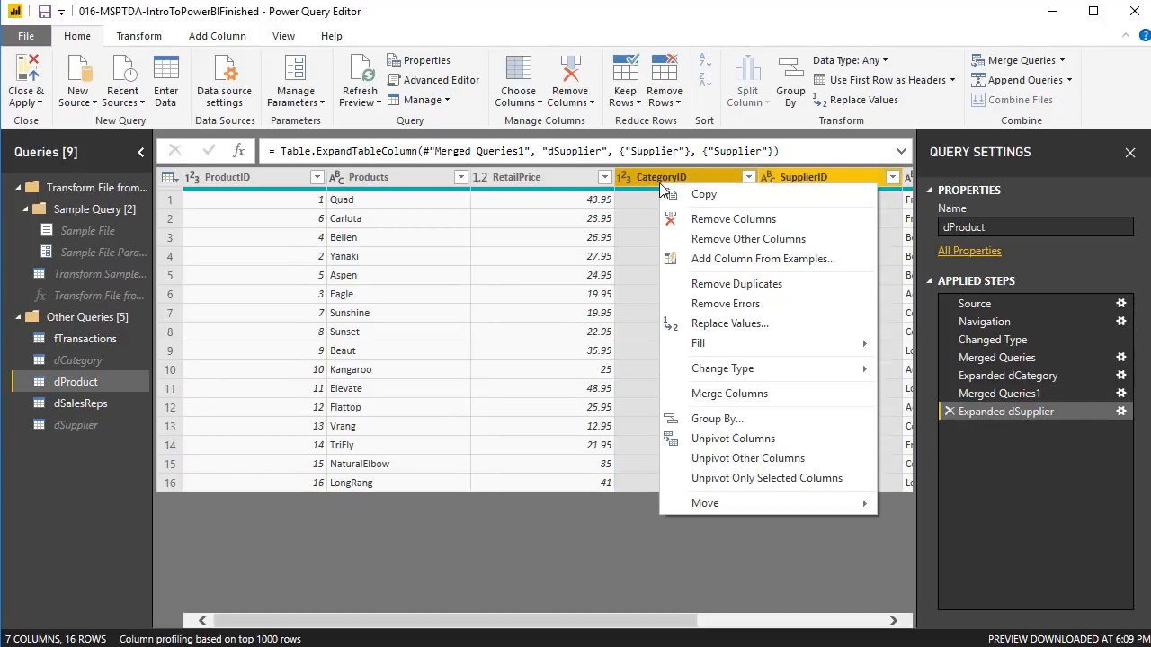
click(715, 221)
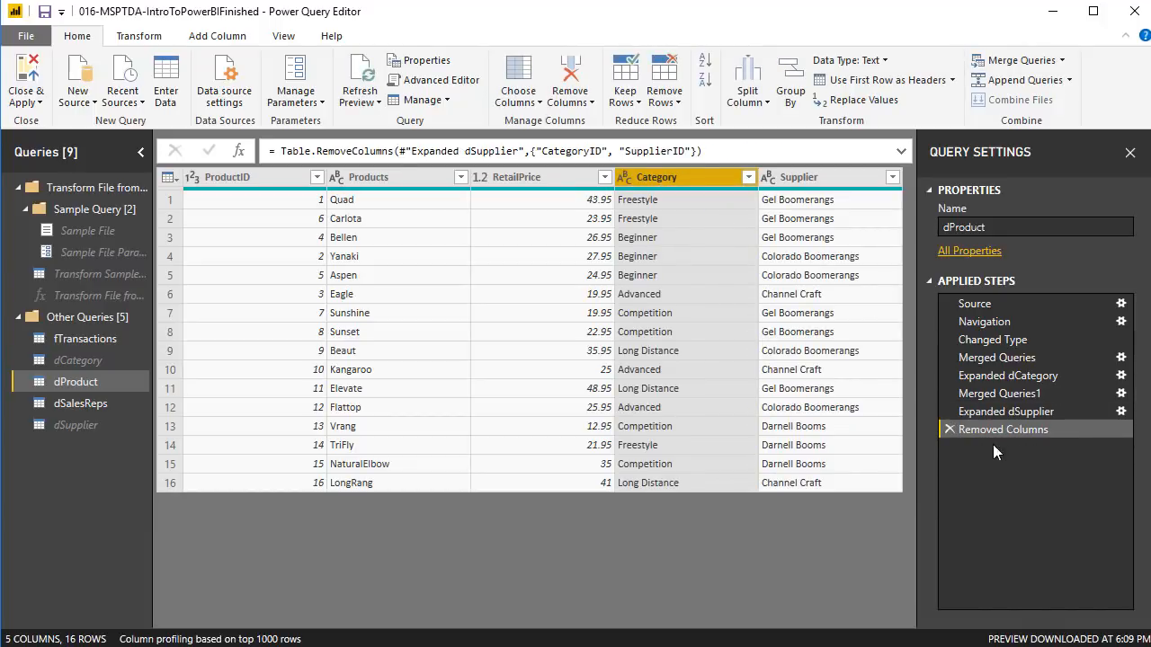
click(29, 71)
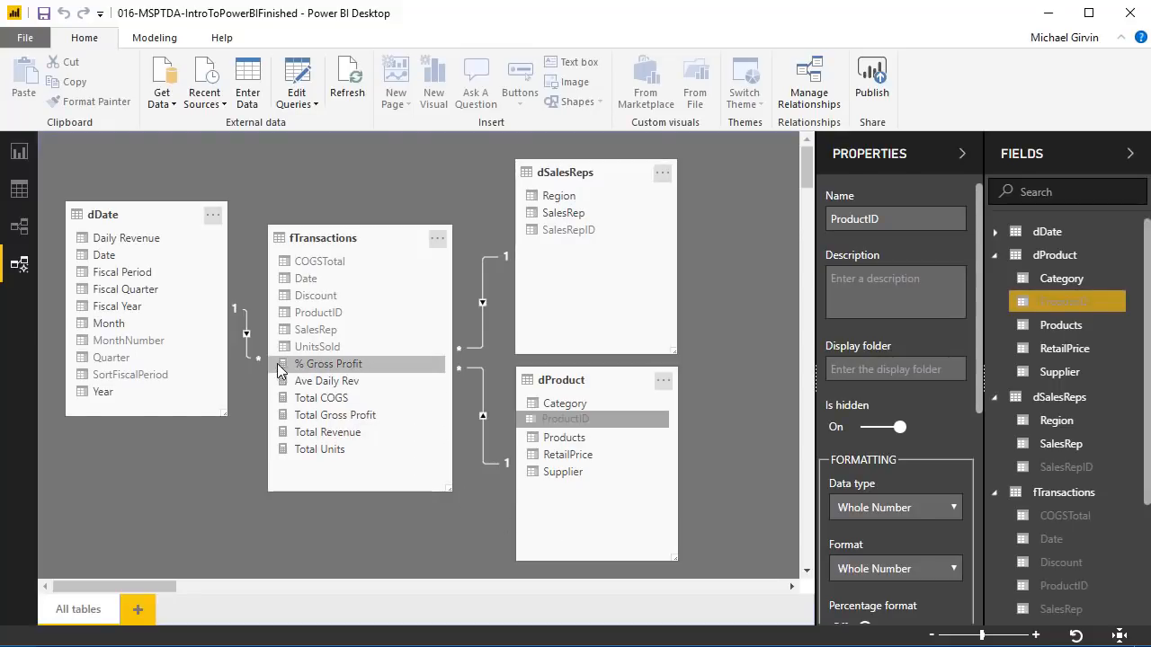
Step: Add a new page to the report and name it Ave Daily GP
click(12, 154)
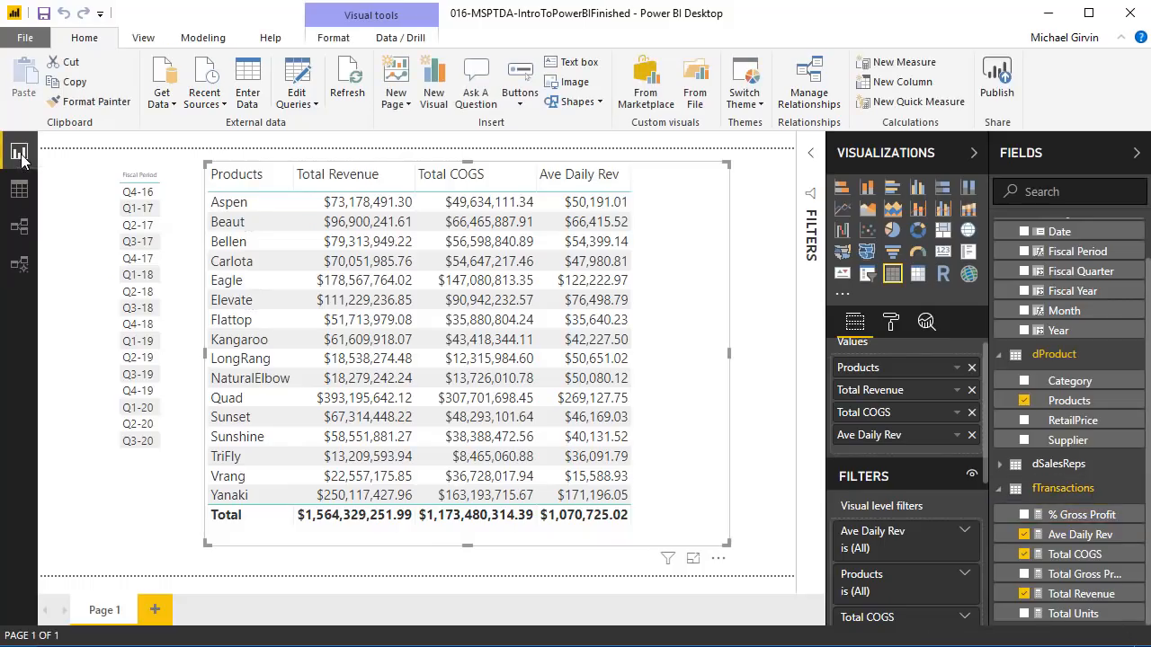
click(159, 611)
double_click(161, 610)
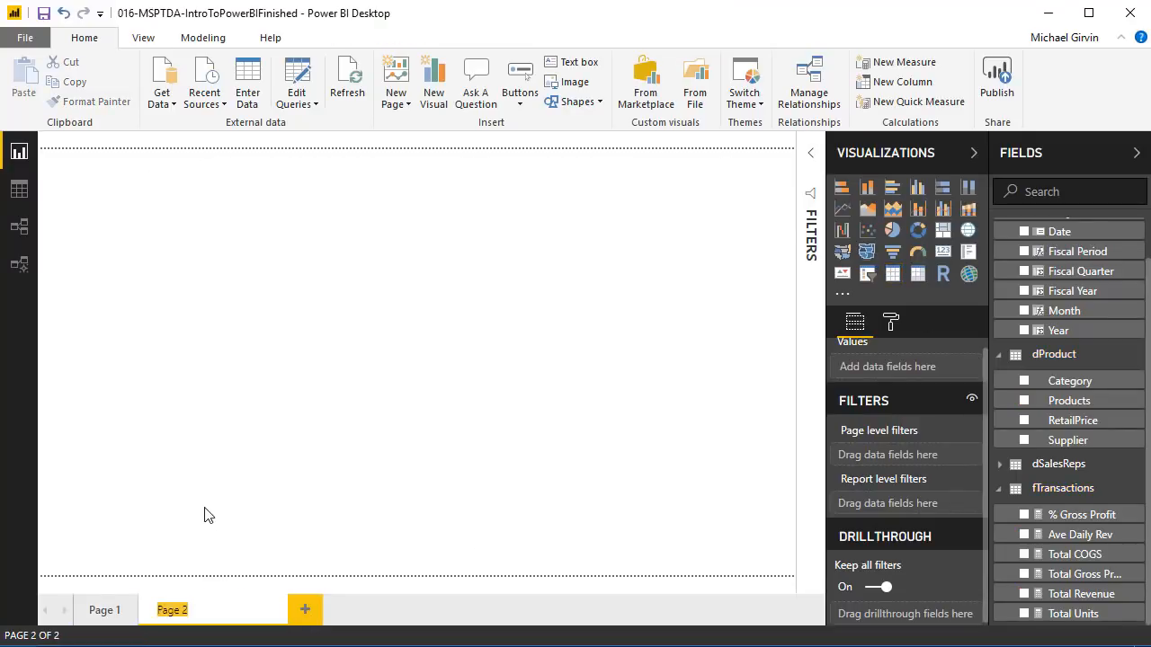
key(Return)
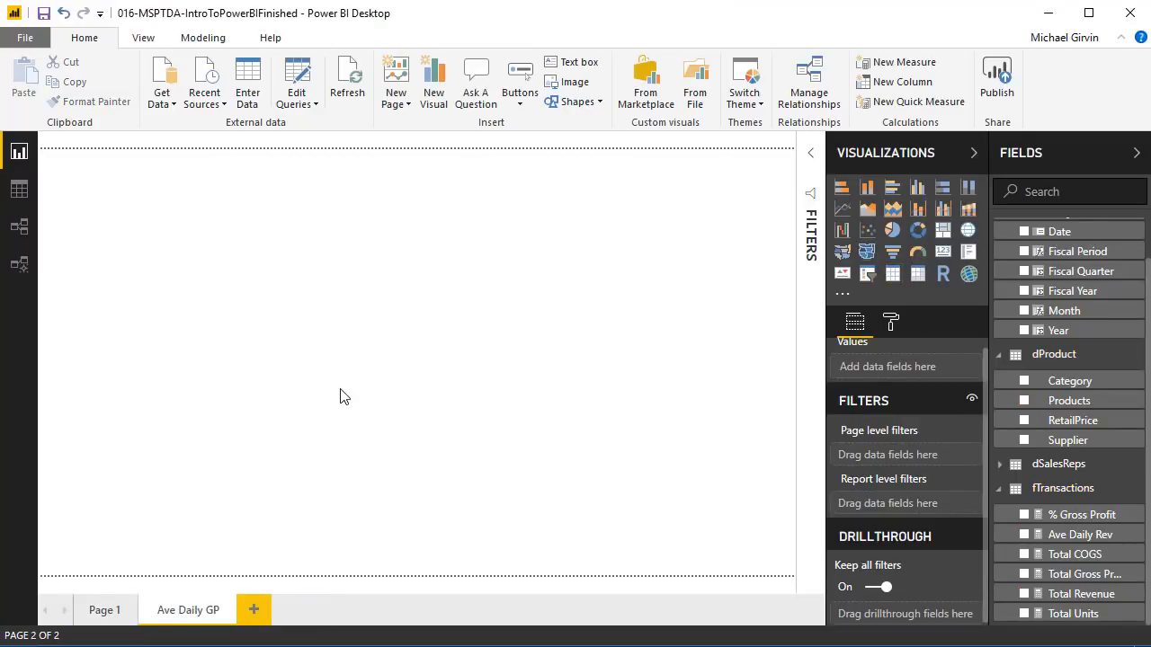
Step: Delete Page 1 from the report
click(95, 610)
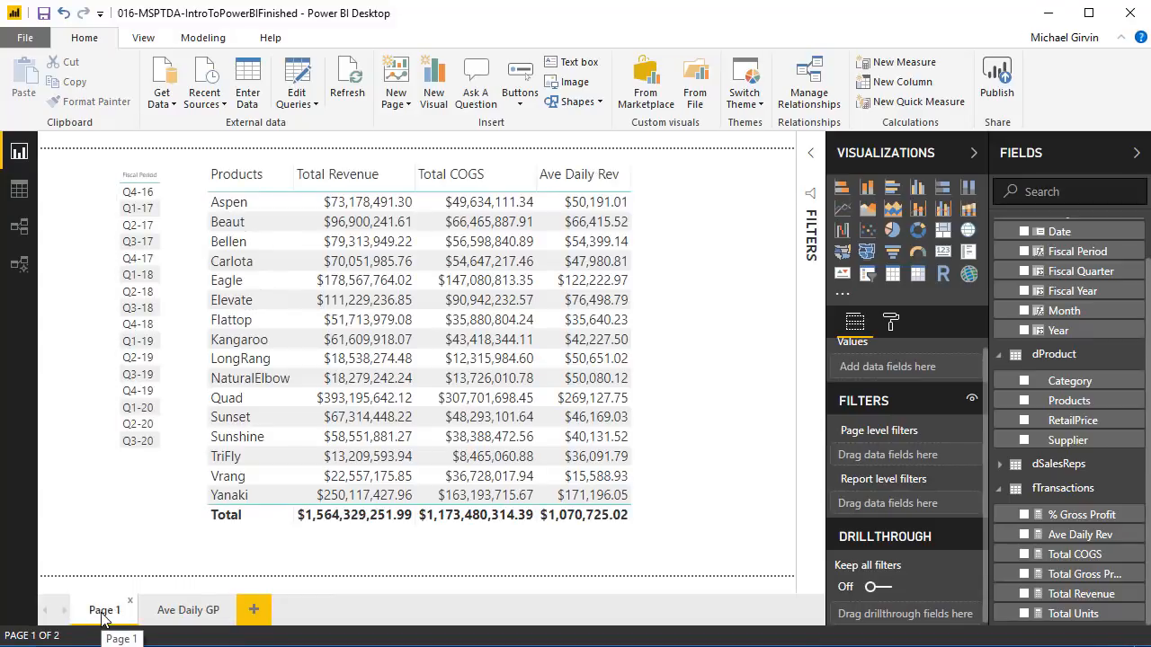
right_click(103, 612)
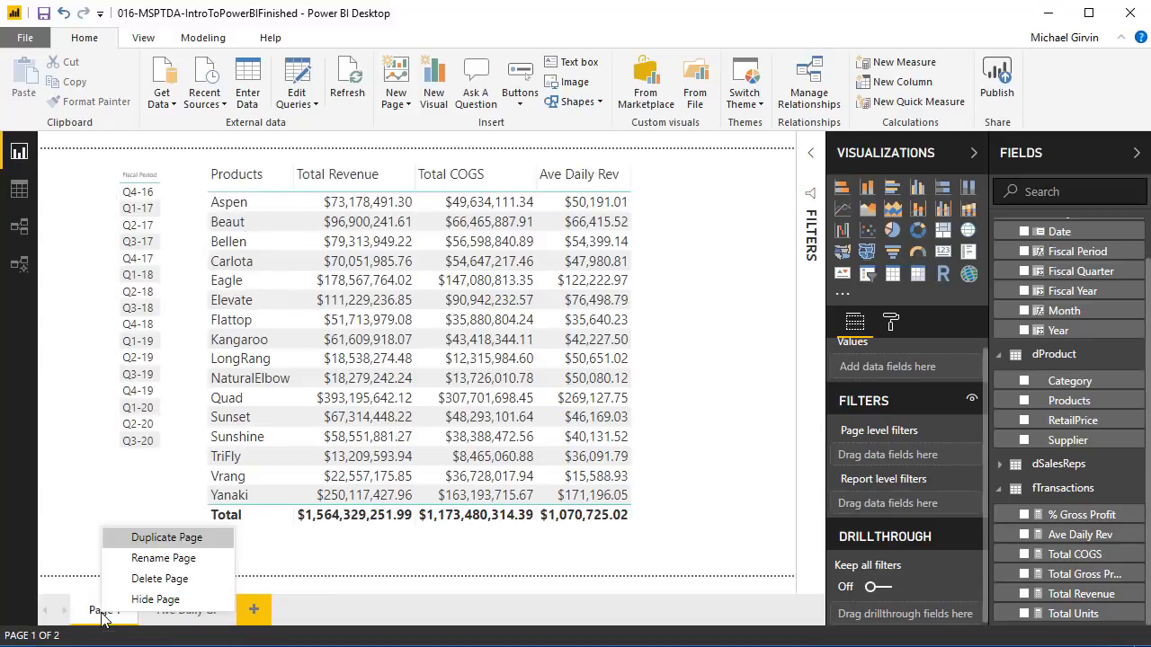
click(135, 579)
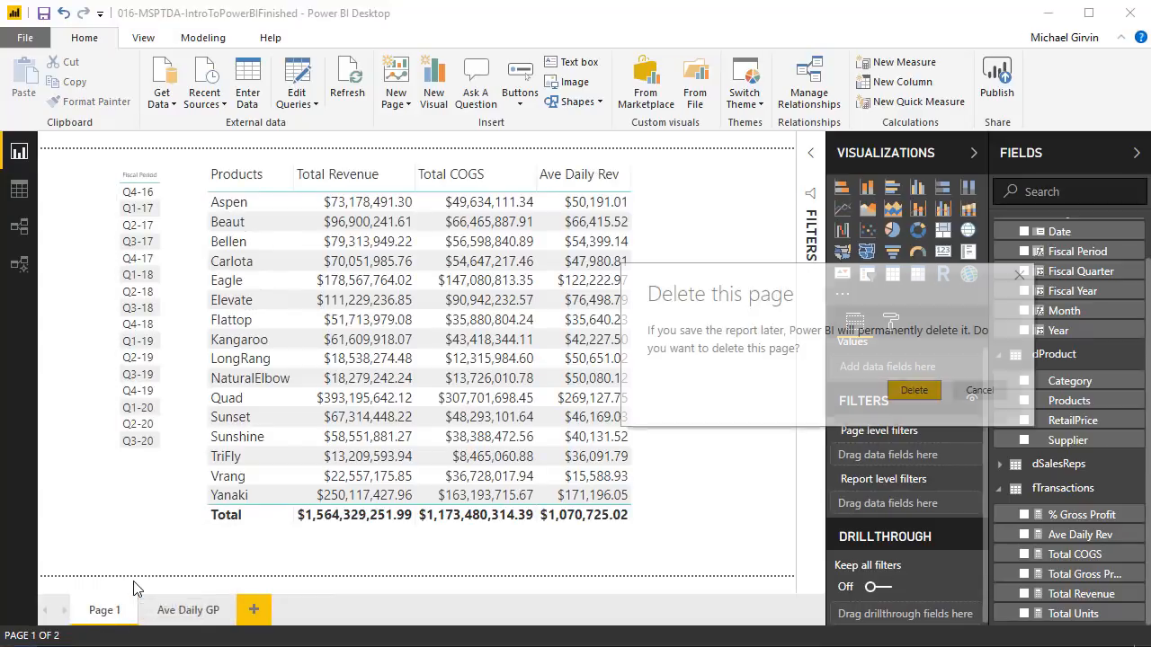
click(914, 390)
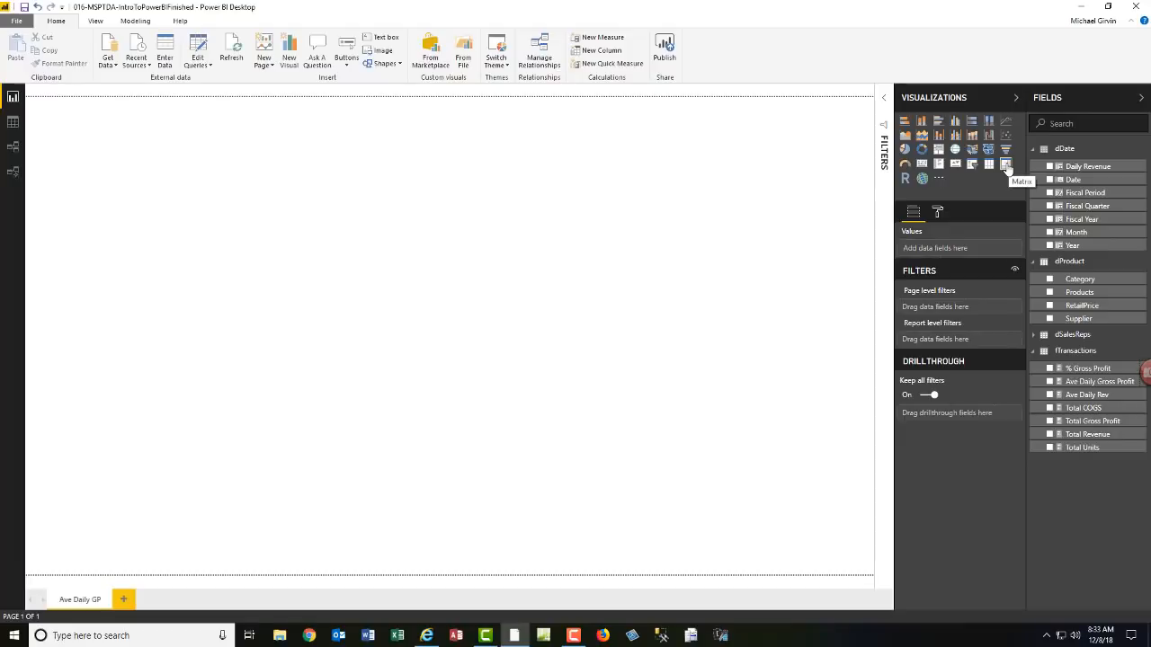
Step: Insert a matrix with Products as rows and Ave Daily Gross Profit as values, made taller to fit the product list
click(1005, 164)
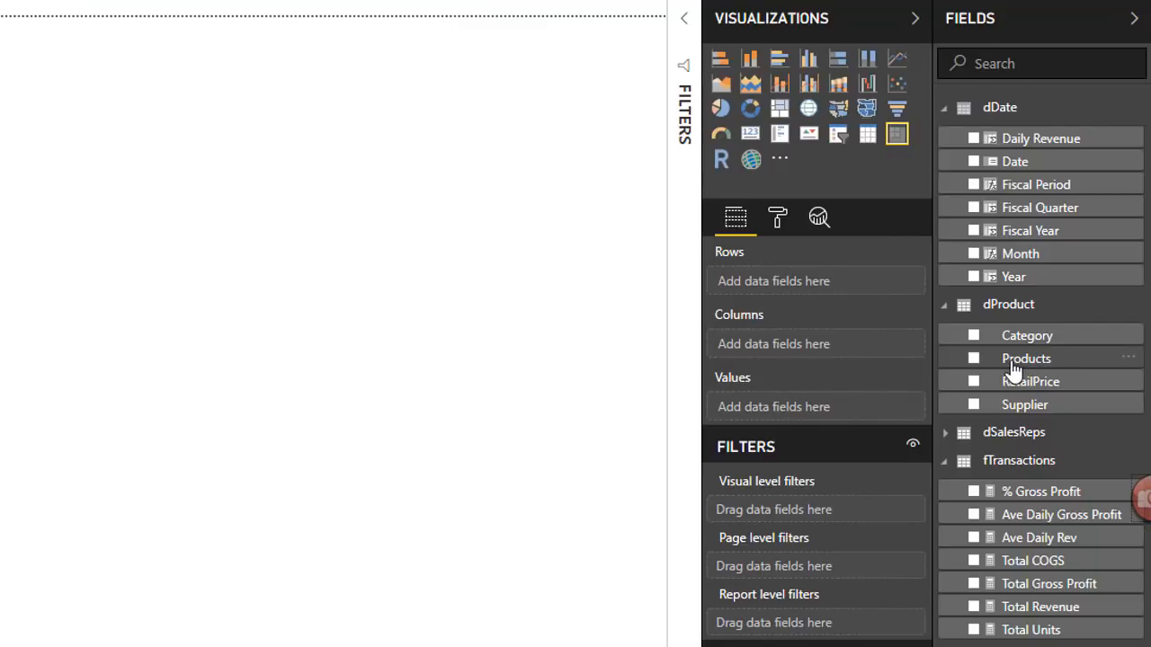
drag(1021, 363, 809, 299)
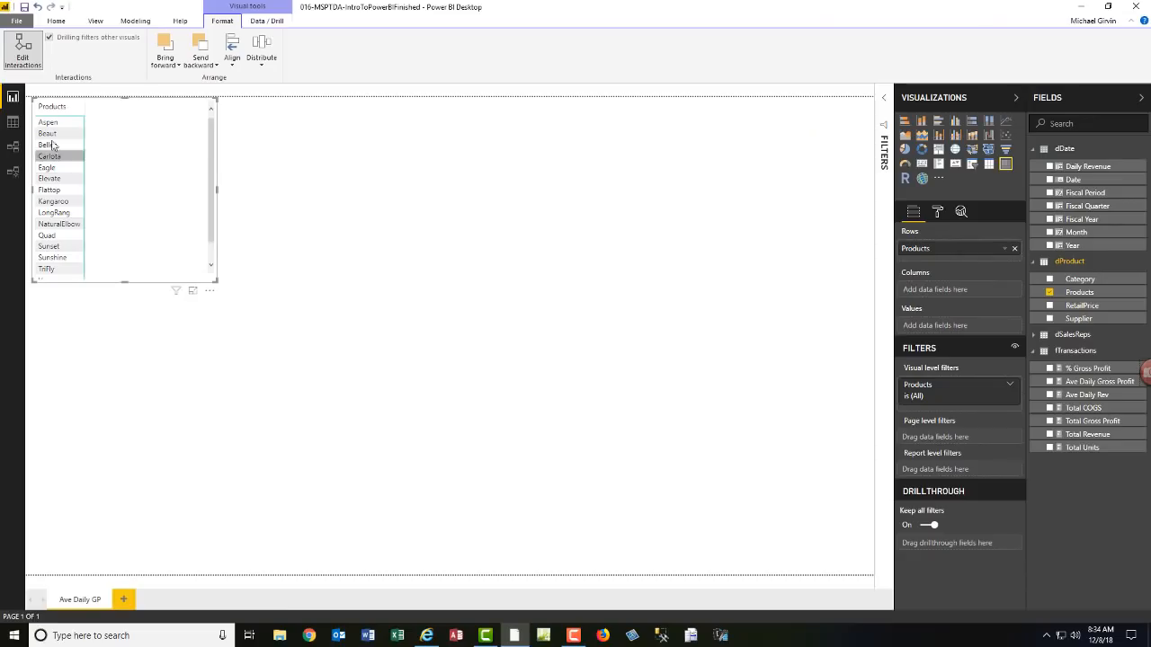
drag(213, 283, 198, 340)
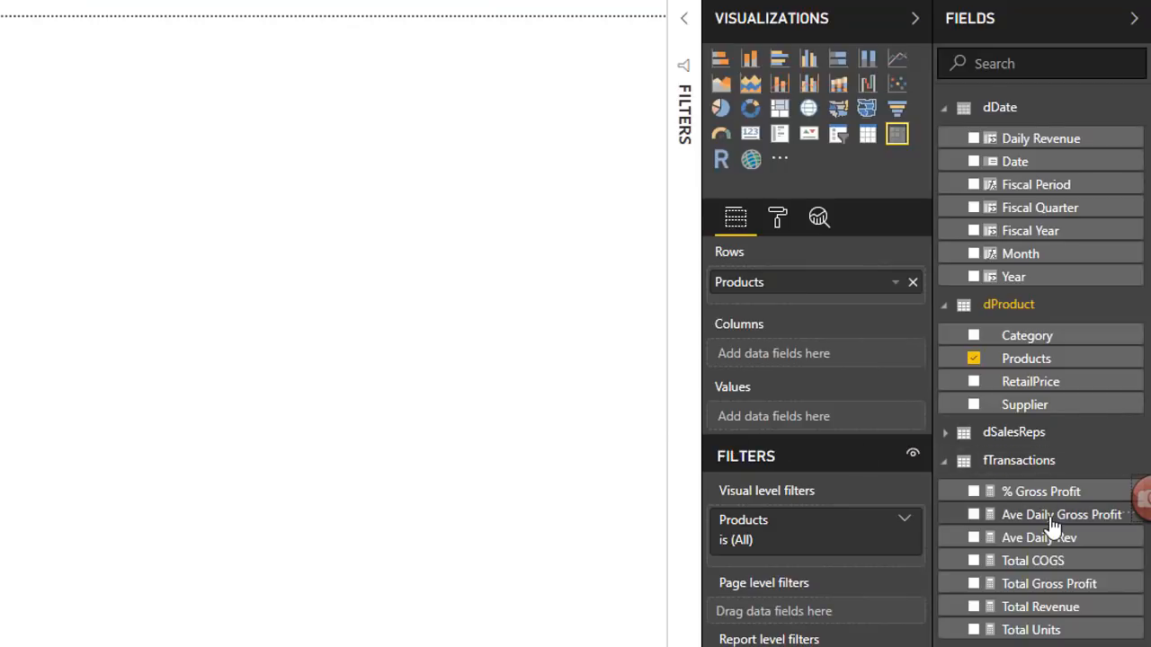
drag(1059, 518, 837, 435)
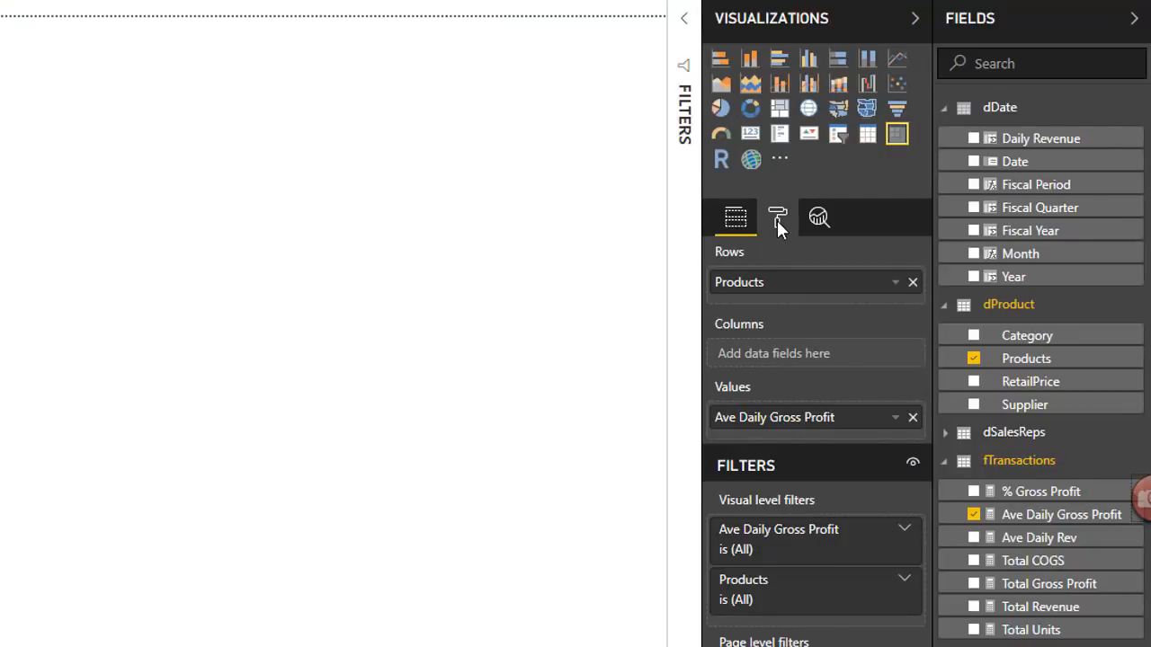
Step: Set the matrix's grid text size to 10
click(777, 221)
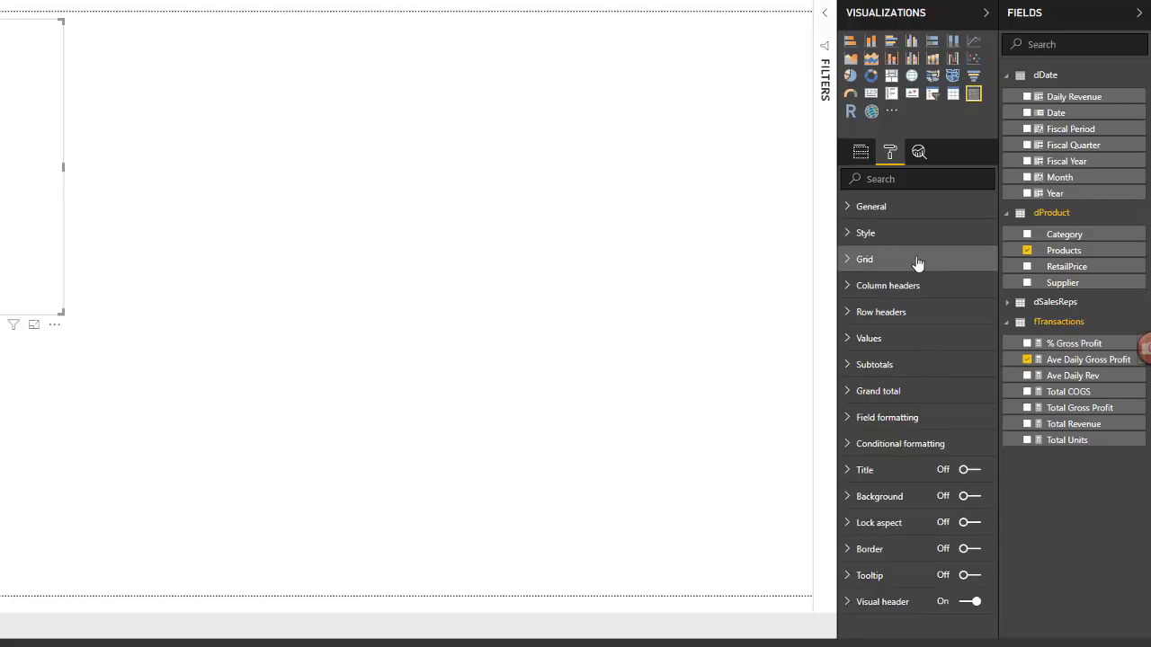
click(848, 259)
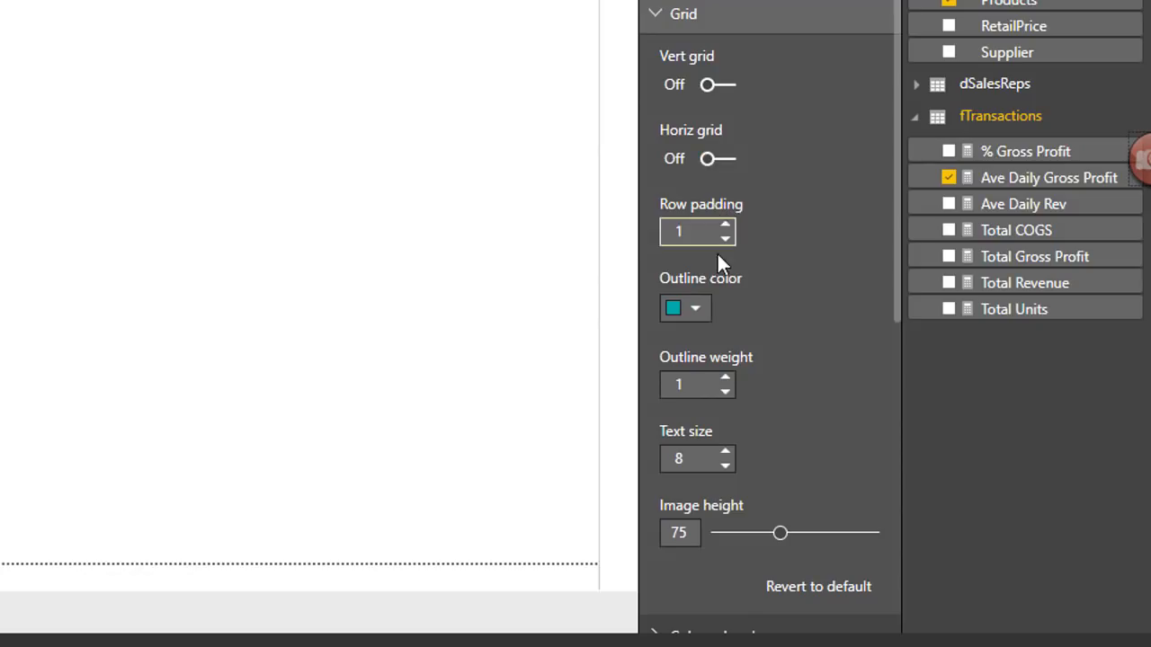
click(724, 452)
click(725, 452)
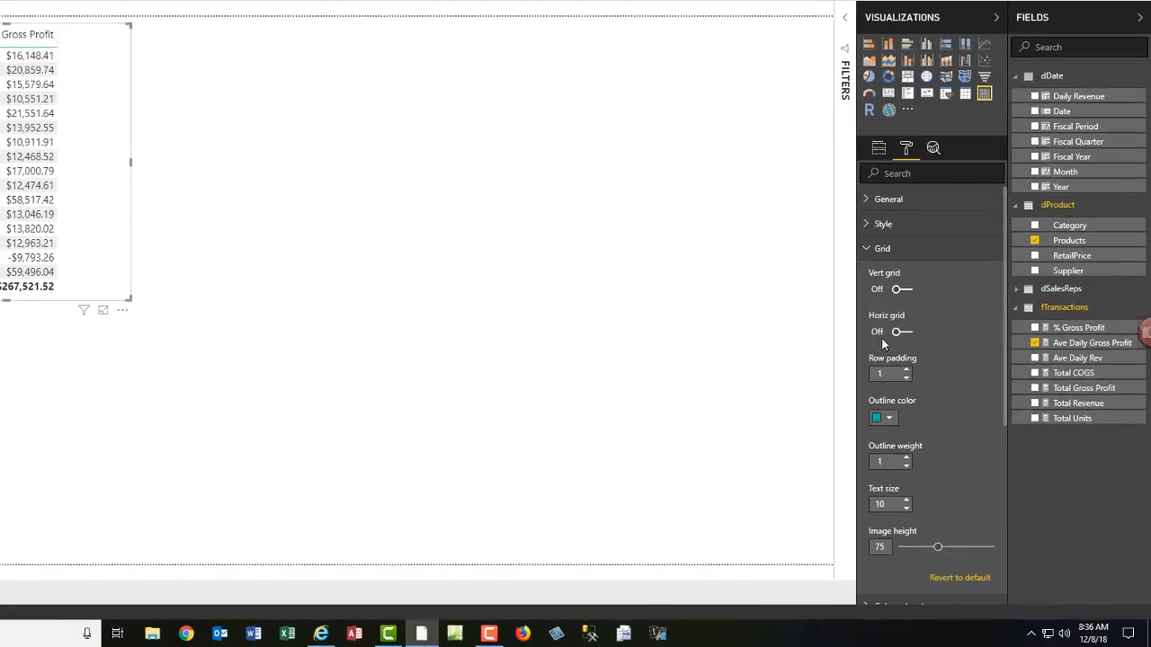
click(867, 251)
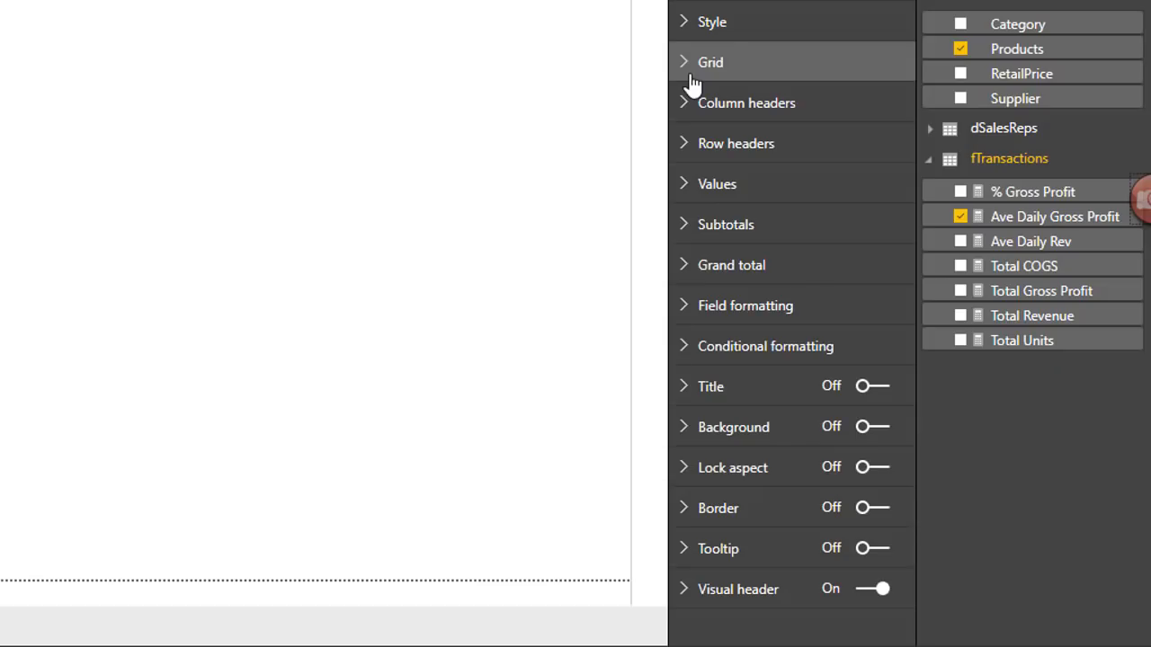
Step: Turn on data bars for the matrix's Ave Daily Gross Profit values and review the advanced bar settings without changing them
click(683, 358)
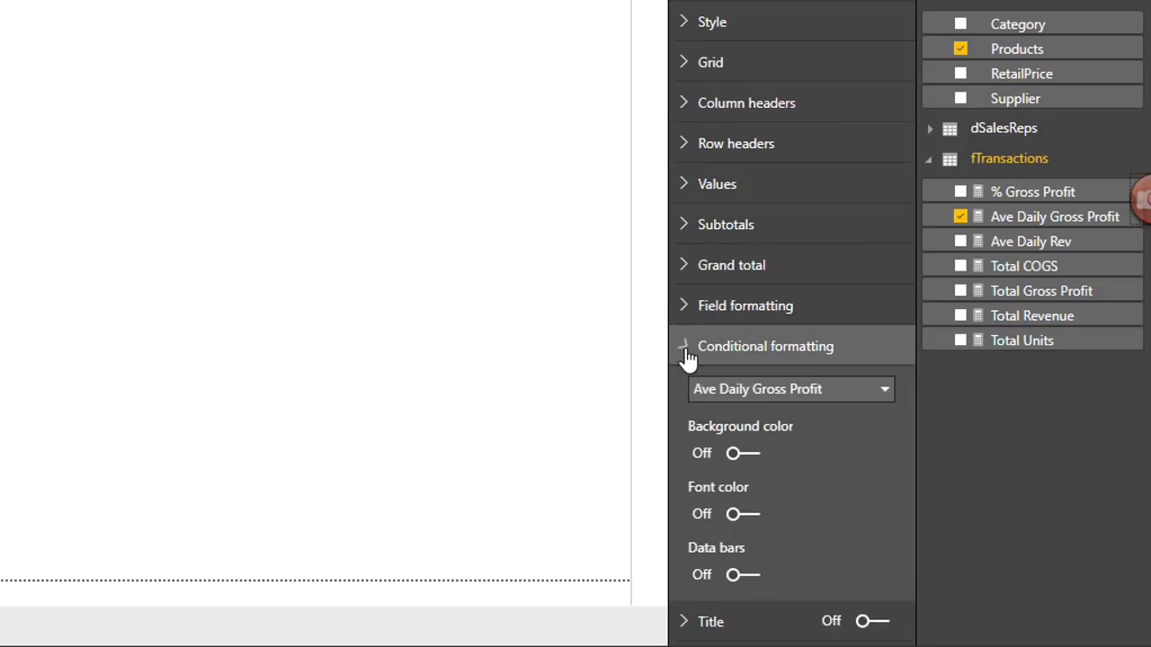
click(757, 581)
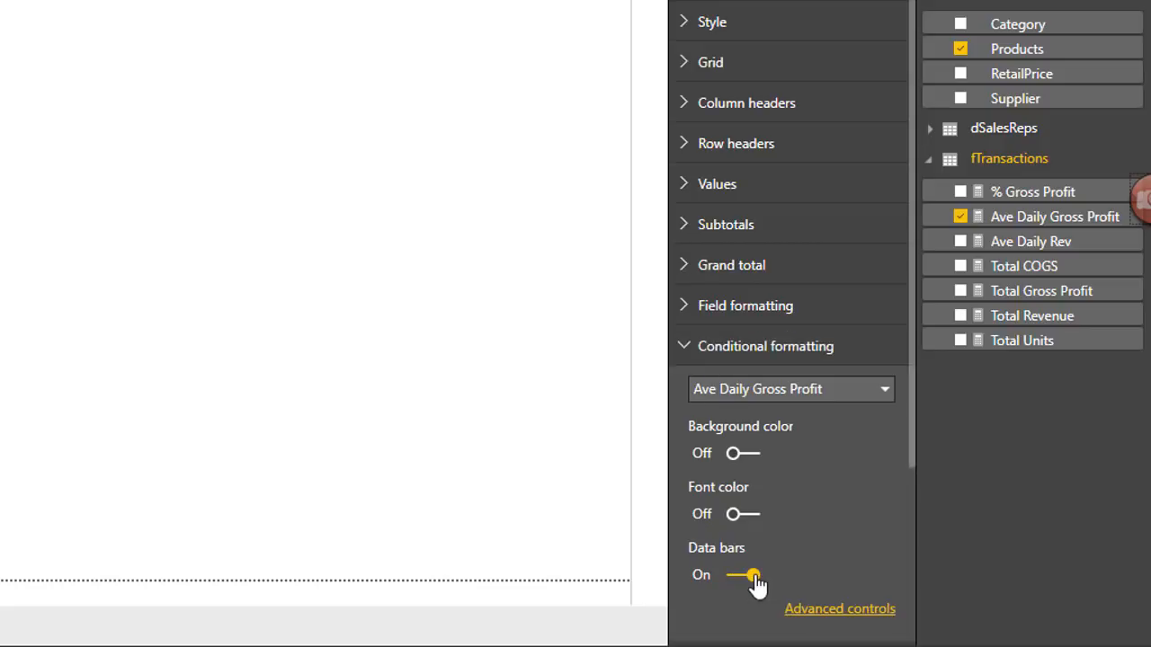
click(819, 611)
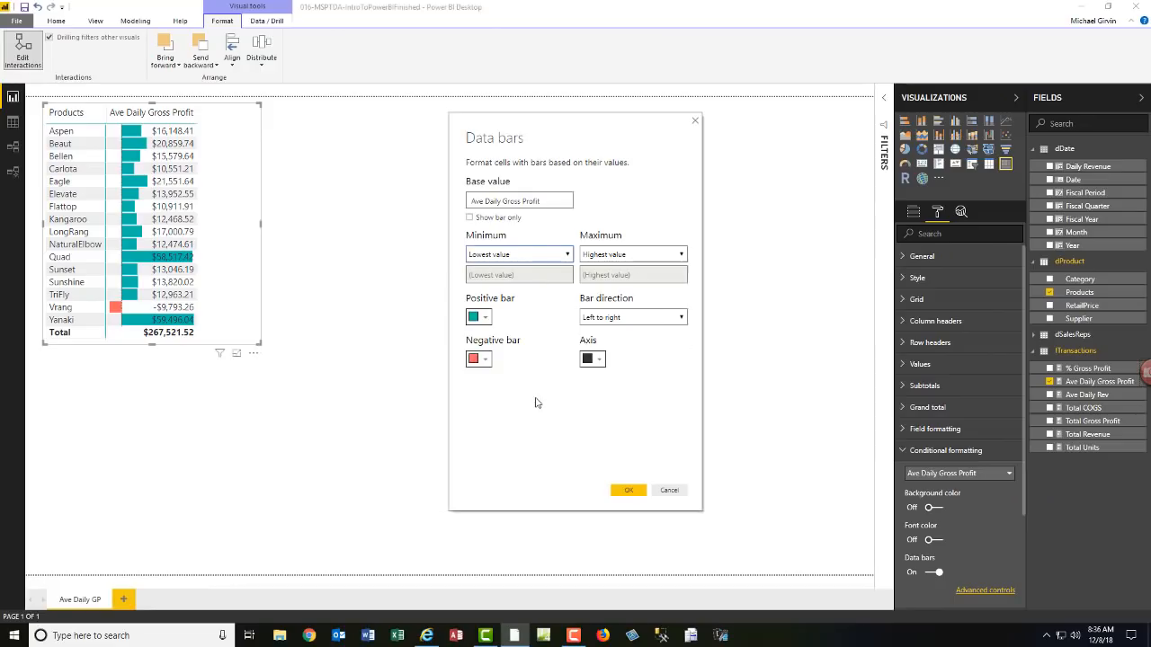
click(695, 120)
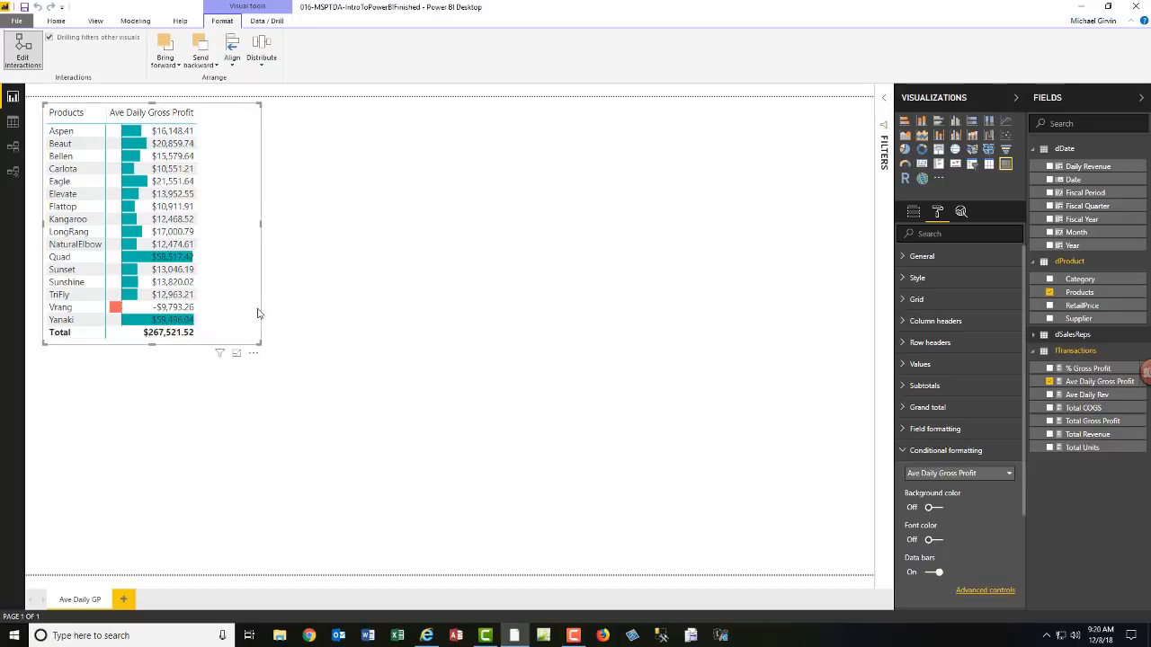
click(201, 423)
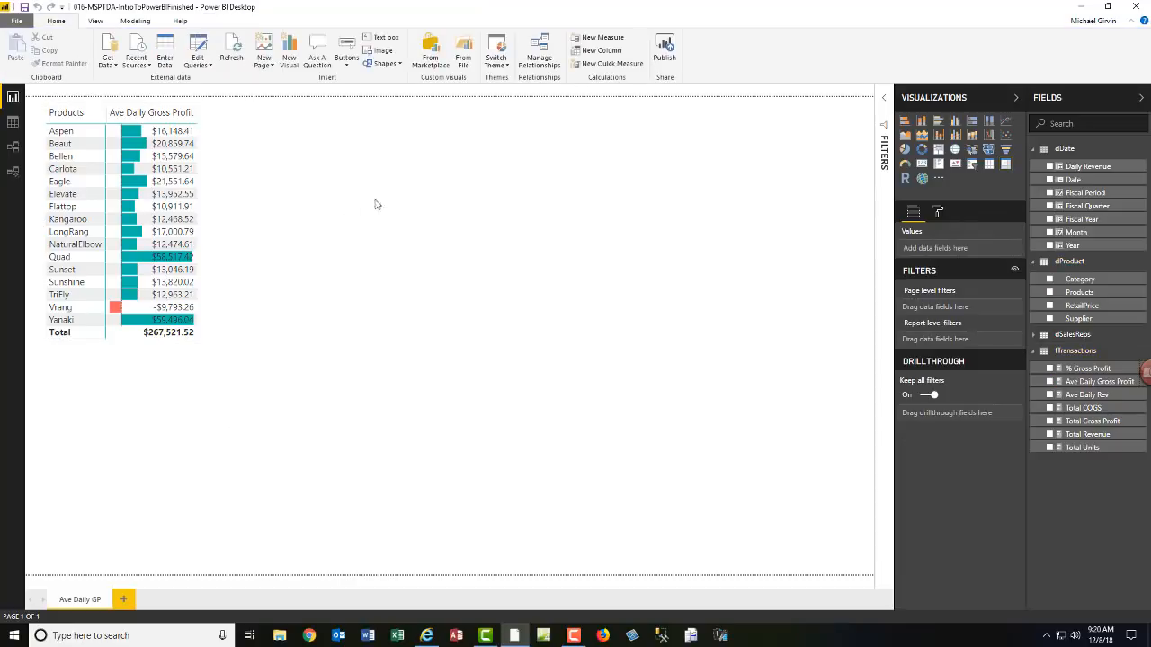
Step: Convert the product matrix to a clustered column chart and undo the conversion
click(231, 210)
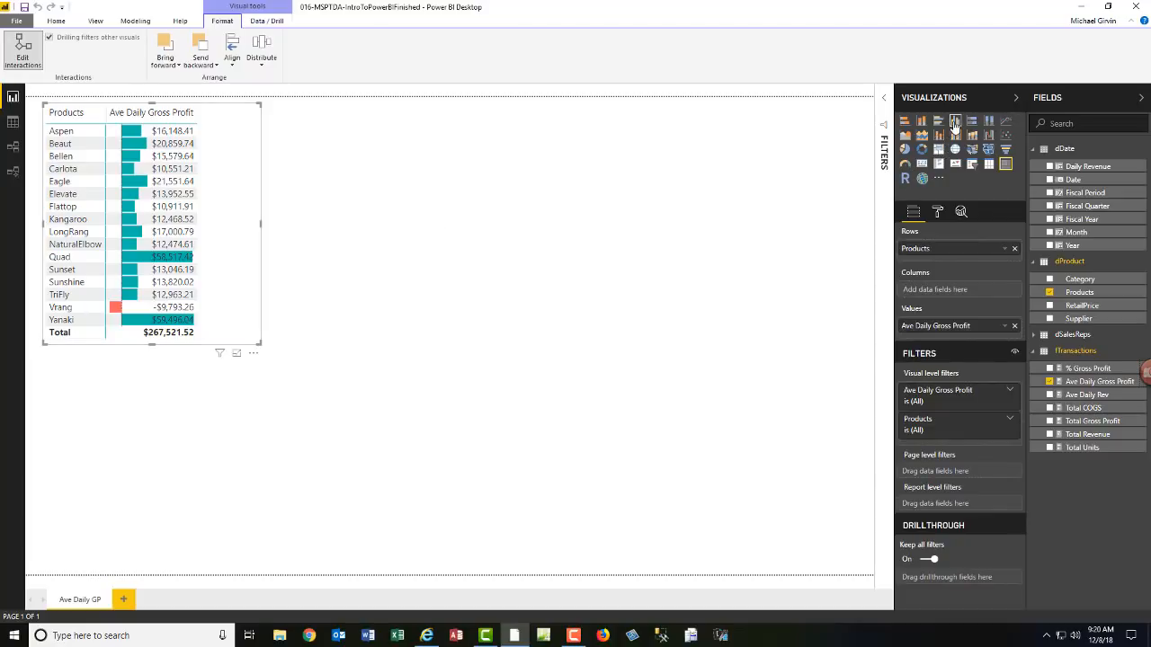
click(955, 123)
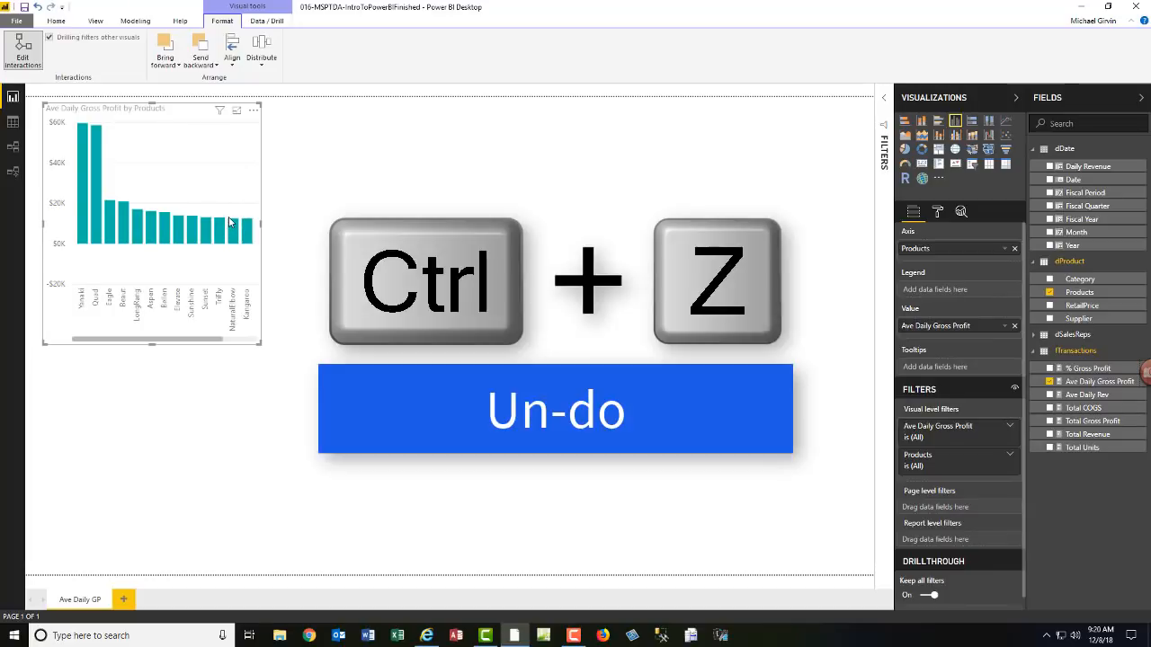
key(ctrl+z)
Step: Insert an empty clustered column chart separate from the matrix, and create a hierarchy in dSalesReps with SalesRep beneath Region
click(513, 327)
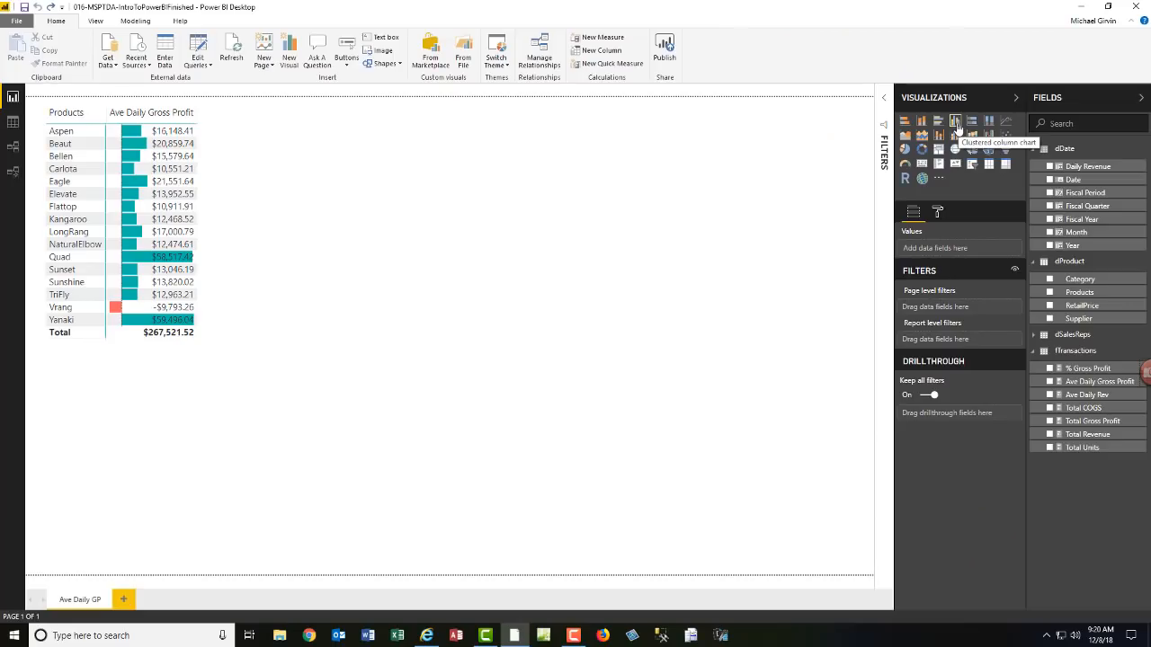
click(956, 122)
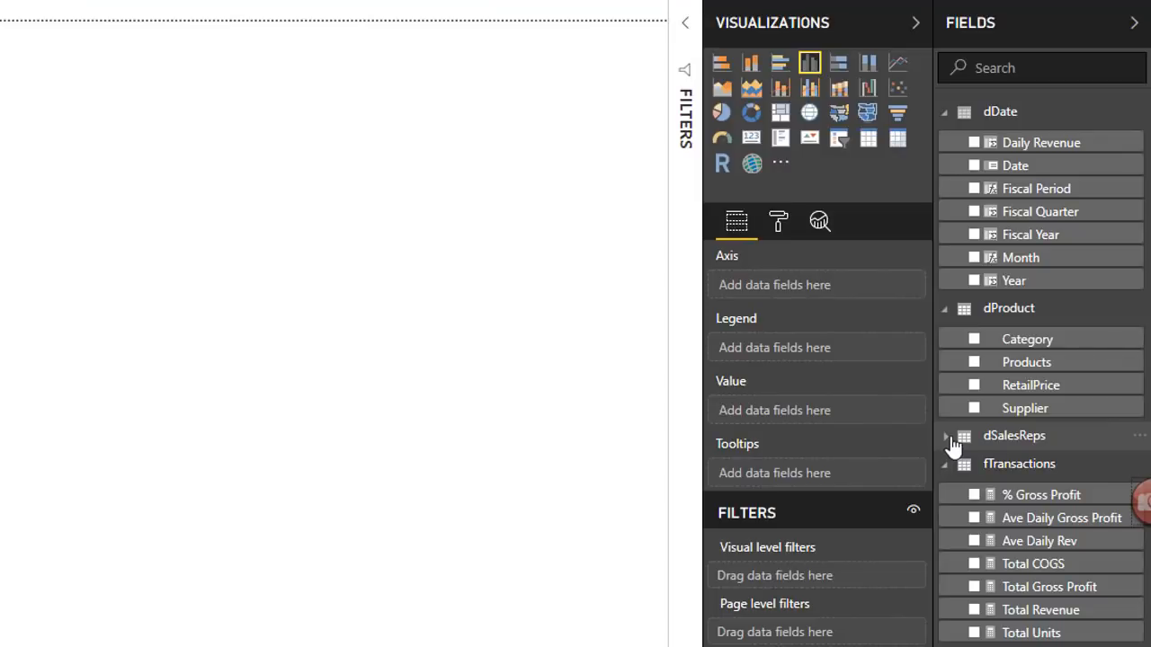
click(949, 437)
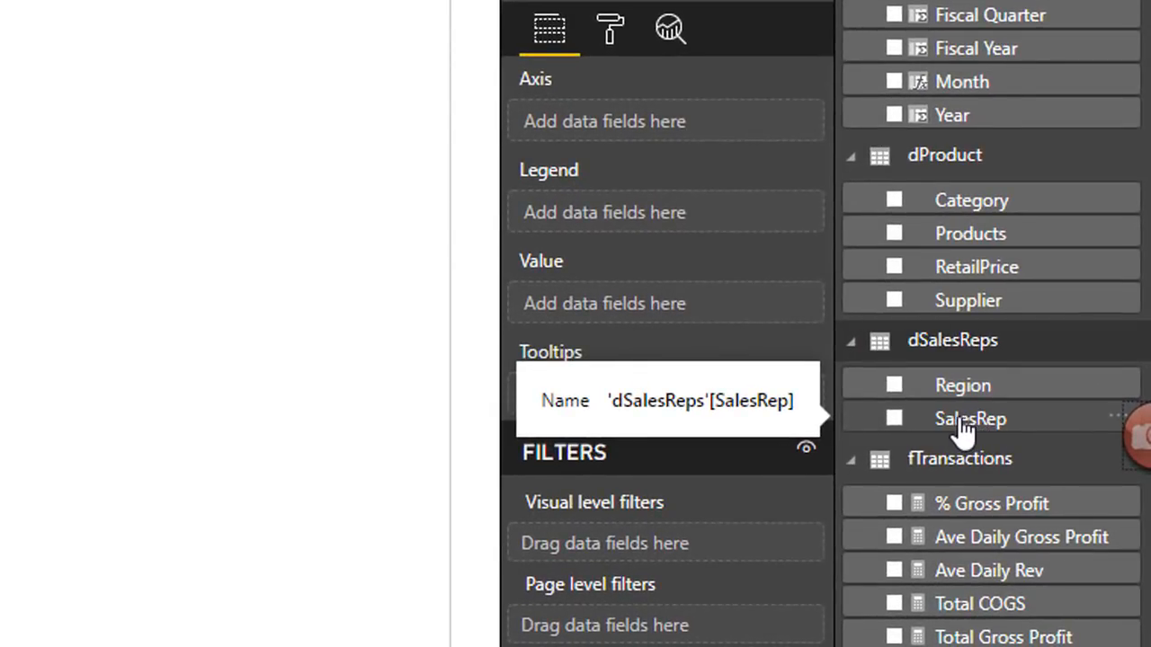
drag(961, 428, 984, 406)
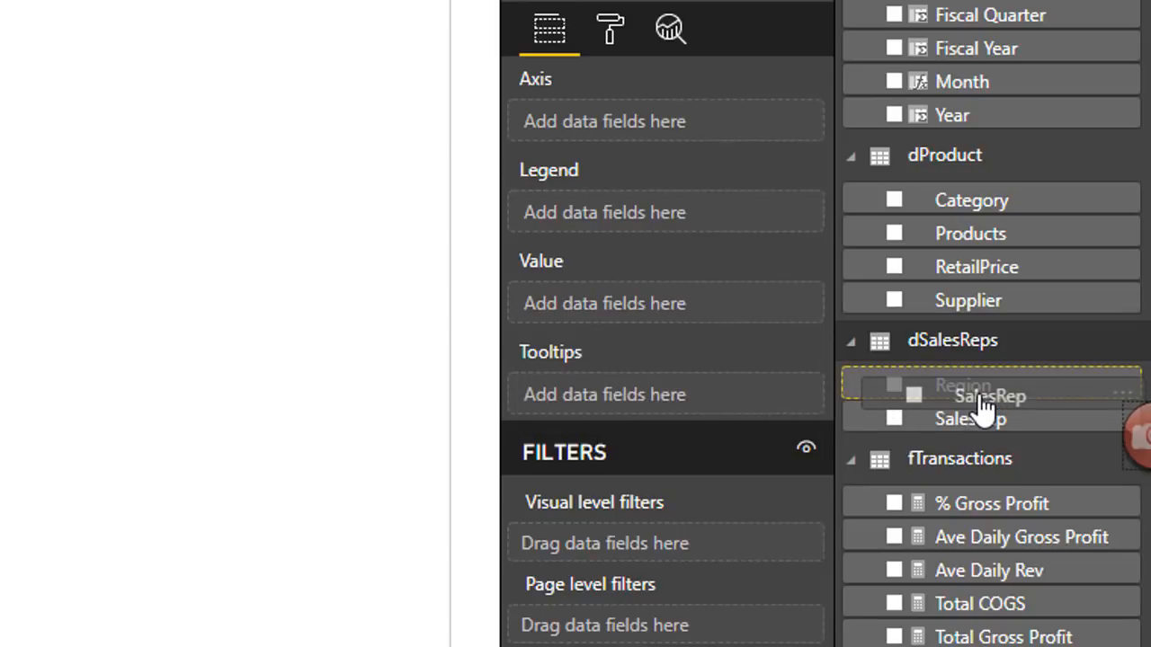
drag(986, 406, 980, 385)
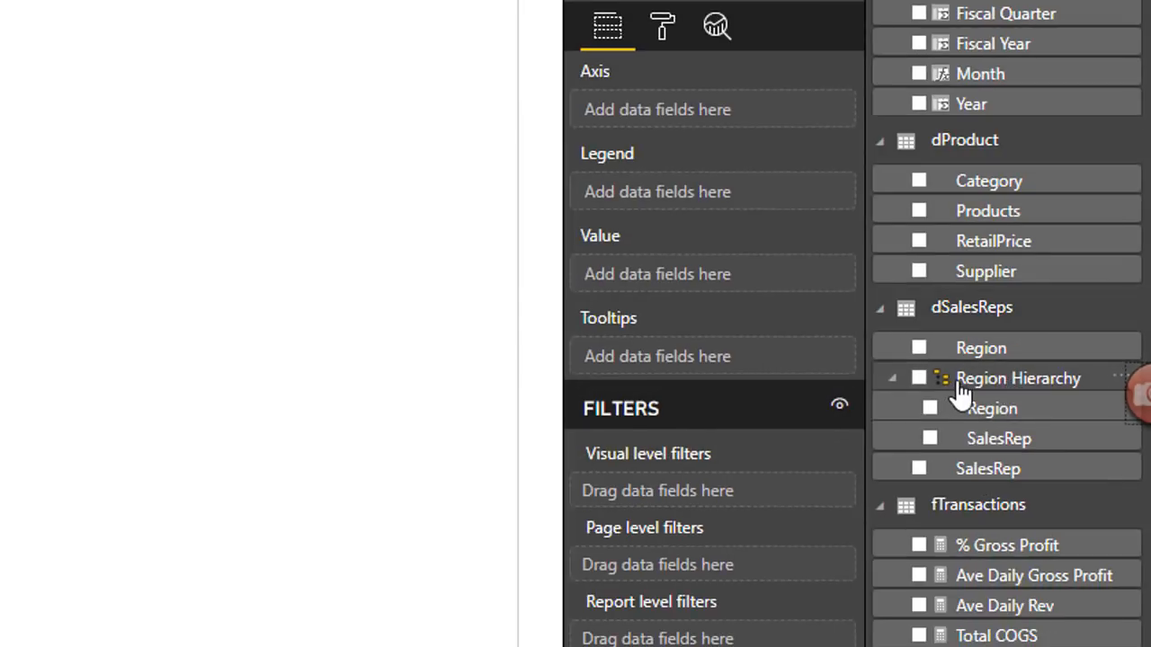
Step: Set Region Hierarchy as the chart's axis and Ave Daily Gross Profit as its value, and widen the chart across the page
drag(960, 393, 694, 116)
drag(989, 584, 710, 349)
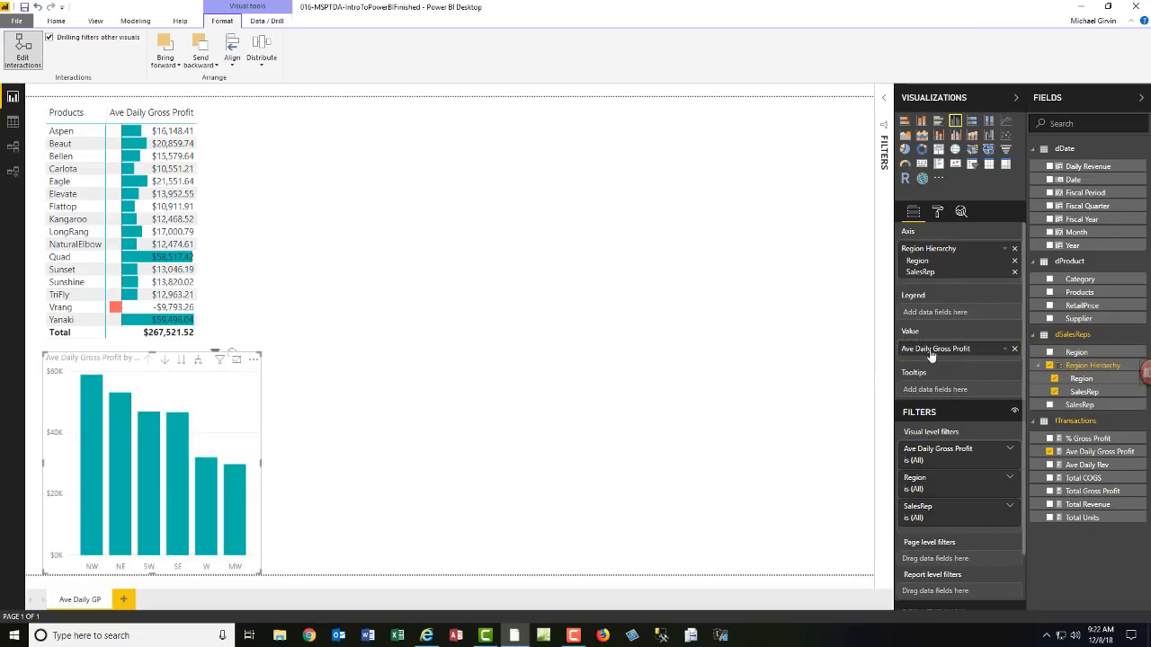
drag(259, 462, 861, 479)
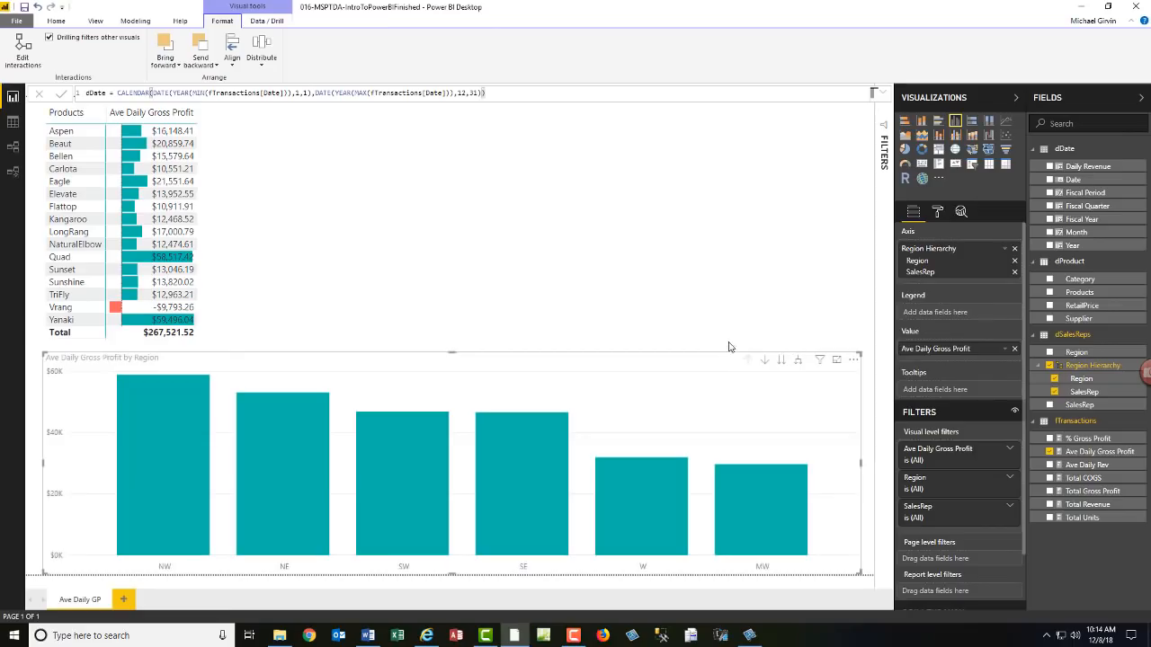
Step: Cross-filter the matrix by the SE column, and test drilling down into SE's sales reps and back up to the regions
click(526, 483)
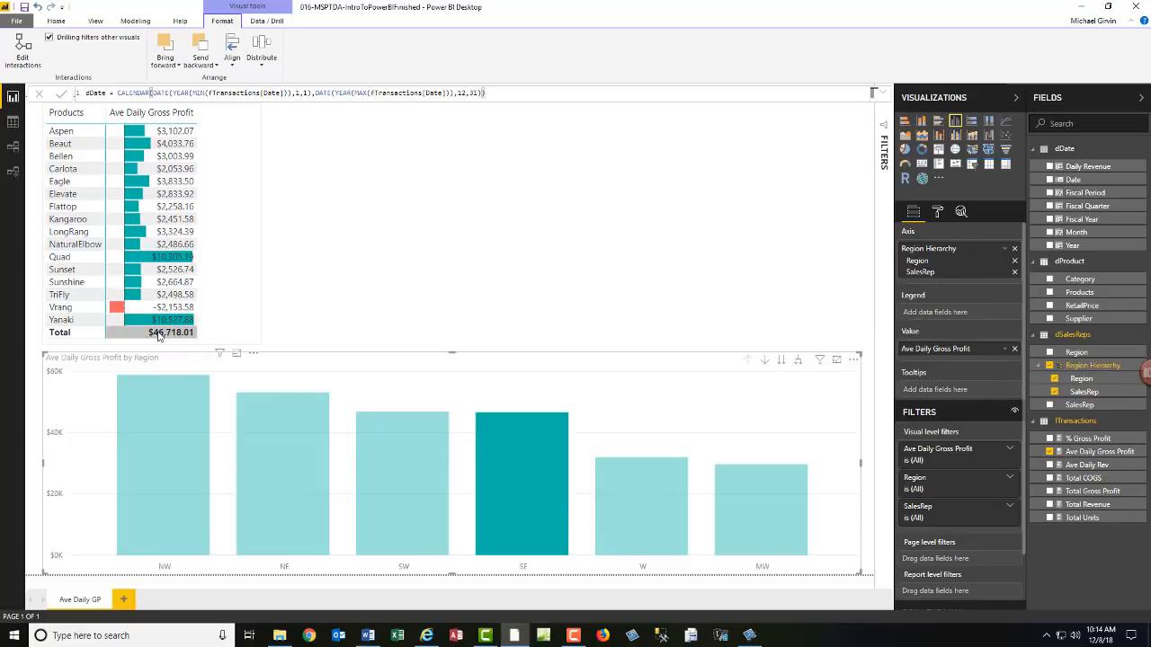
click(538, 489)
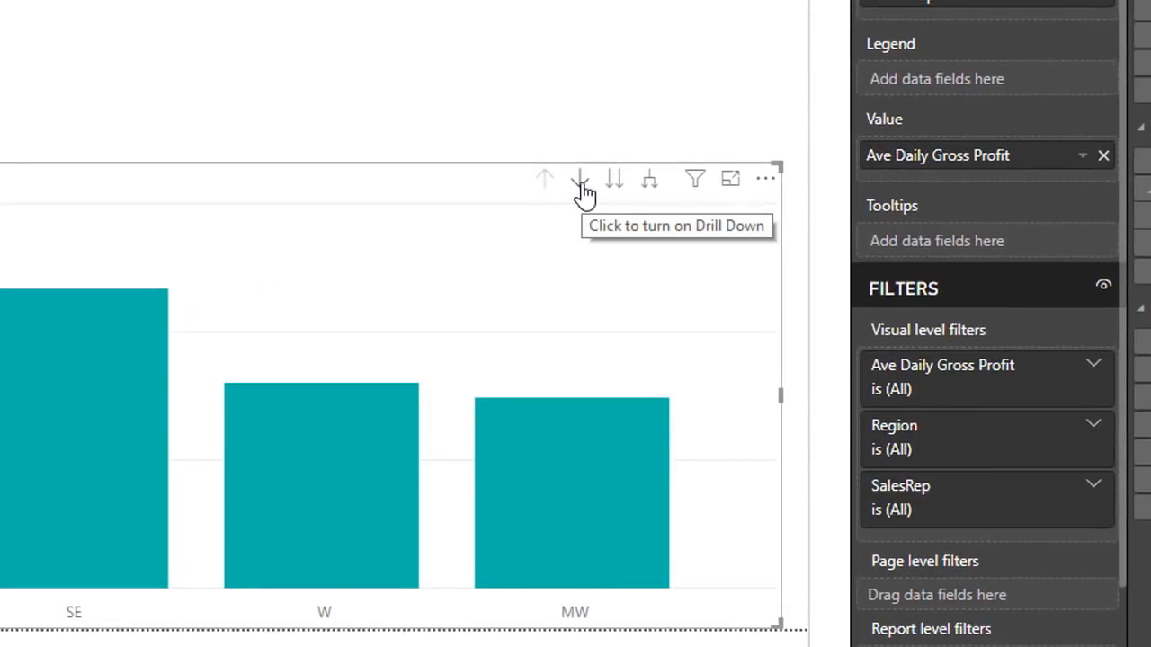
click(580, 182)
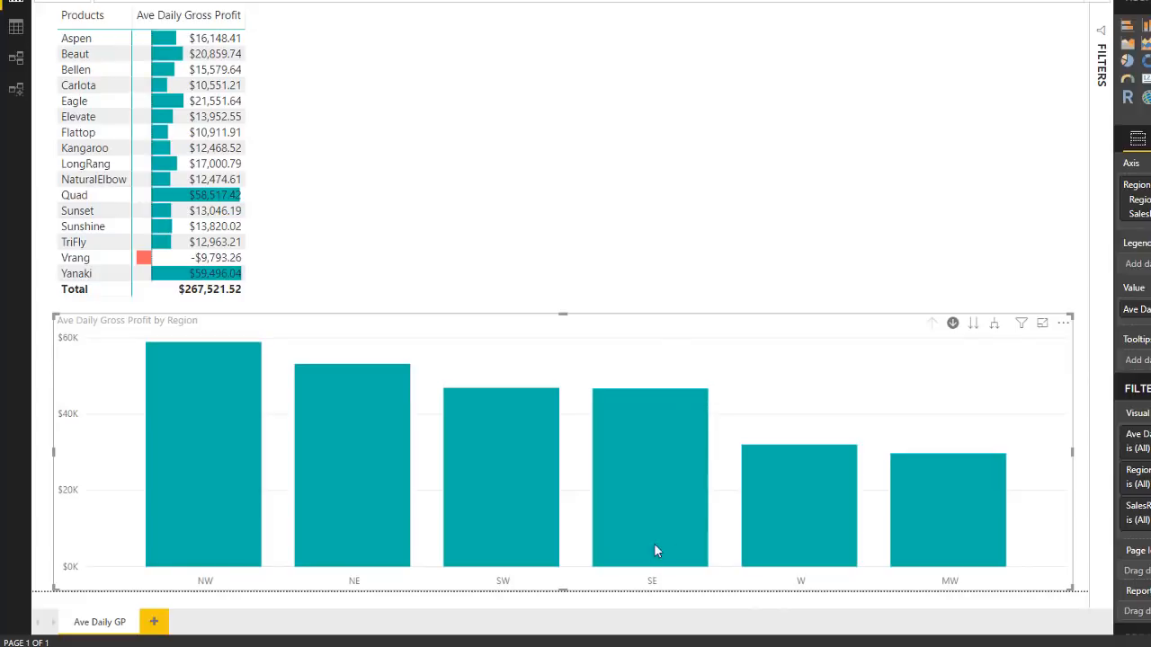
click(649, 481)
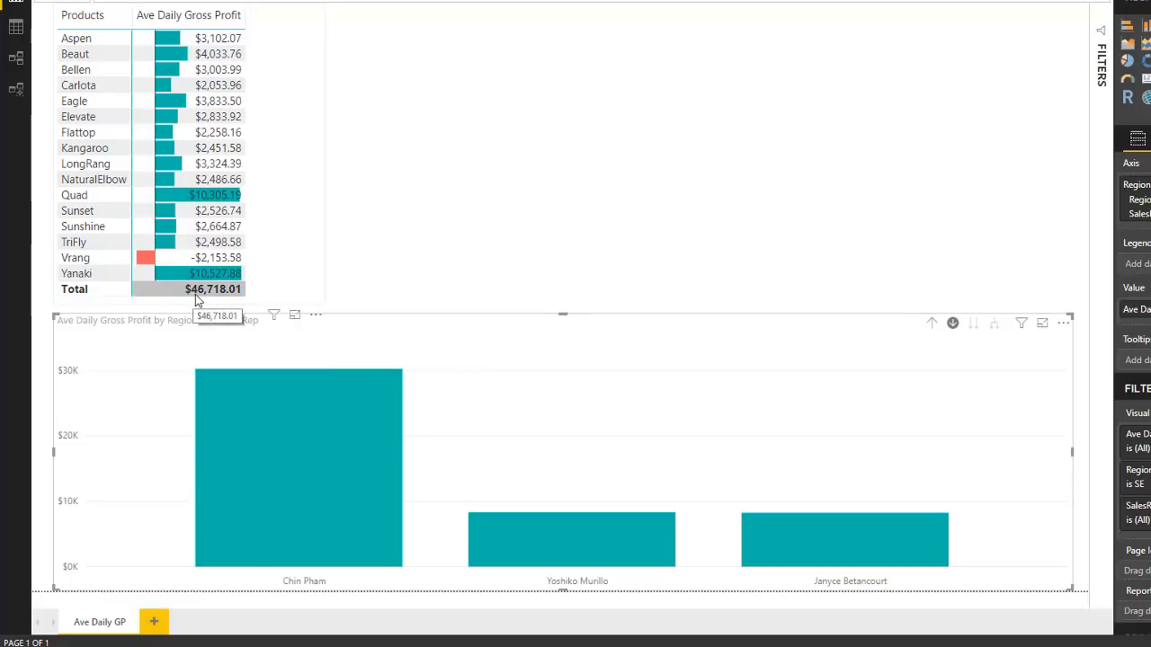
click(933, 325)
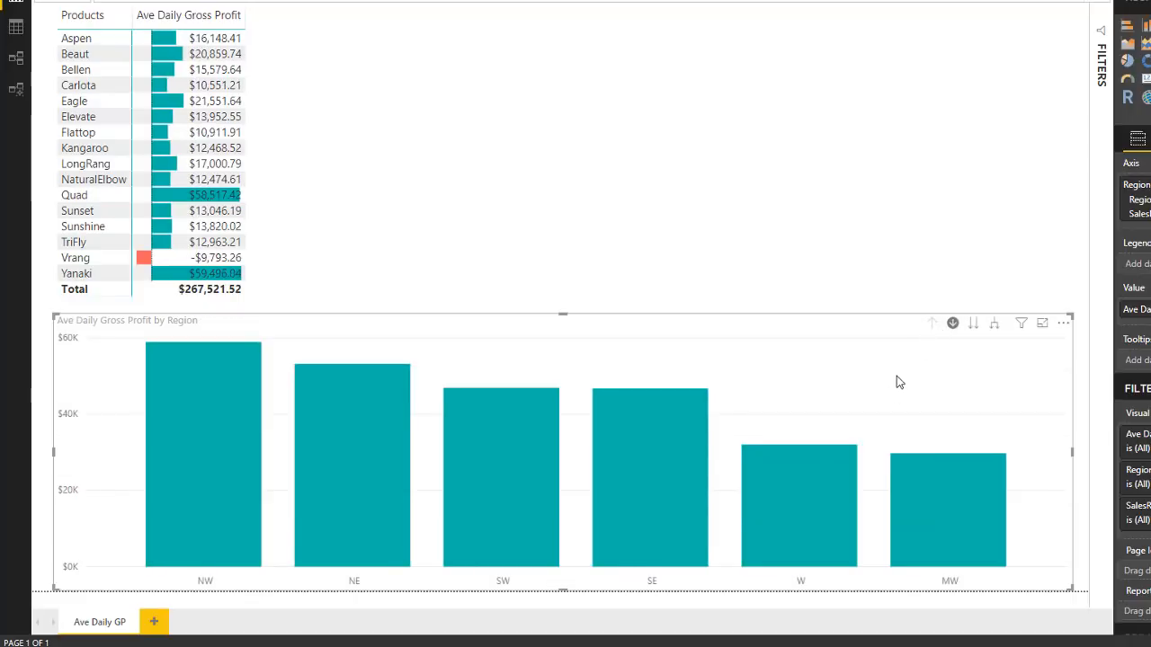
click(953, 326)
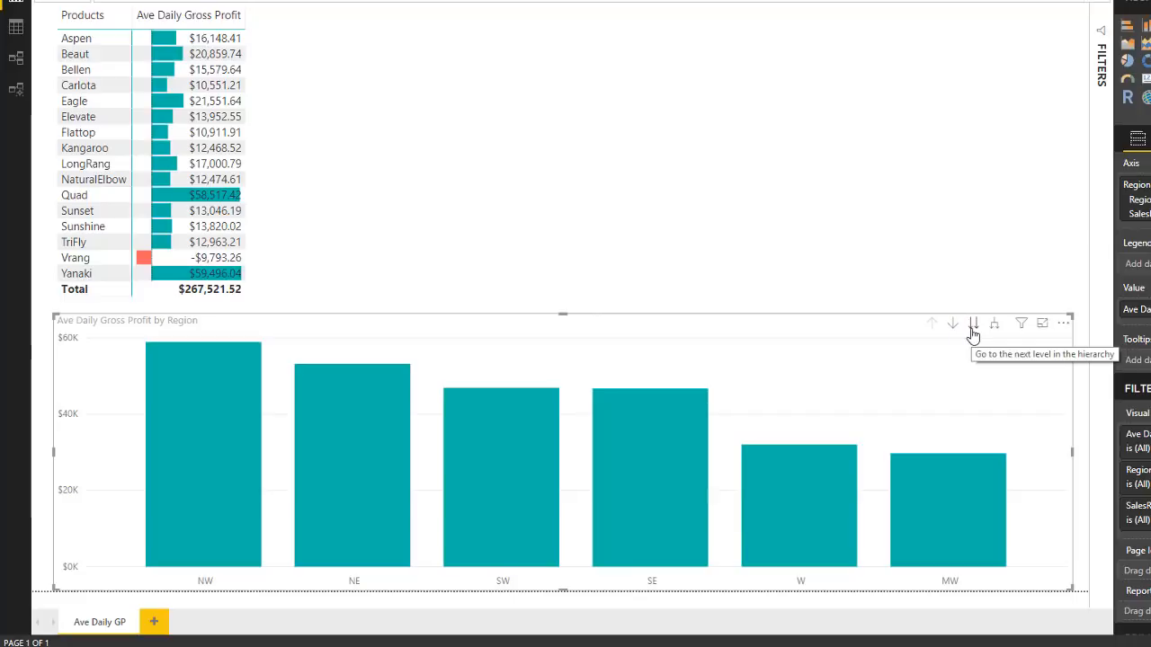
Step: View the chart at the SalesRep level, return to Region, and expand the hierarchy to show Region and SalesRep together
click(972, 329)
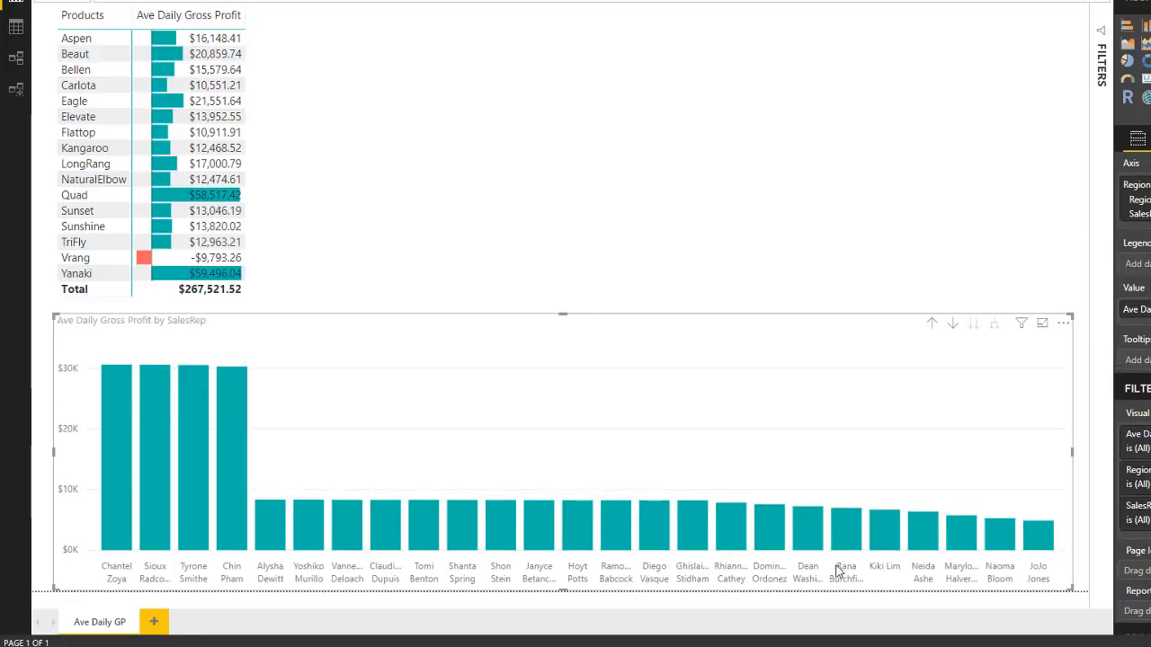
click(933, 326)
click(999, 327)
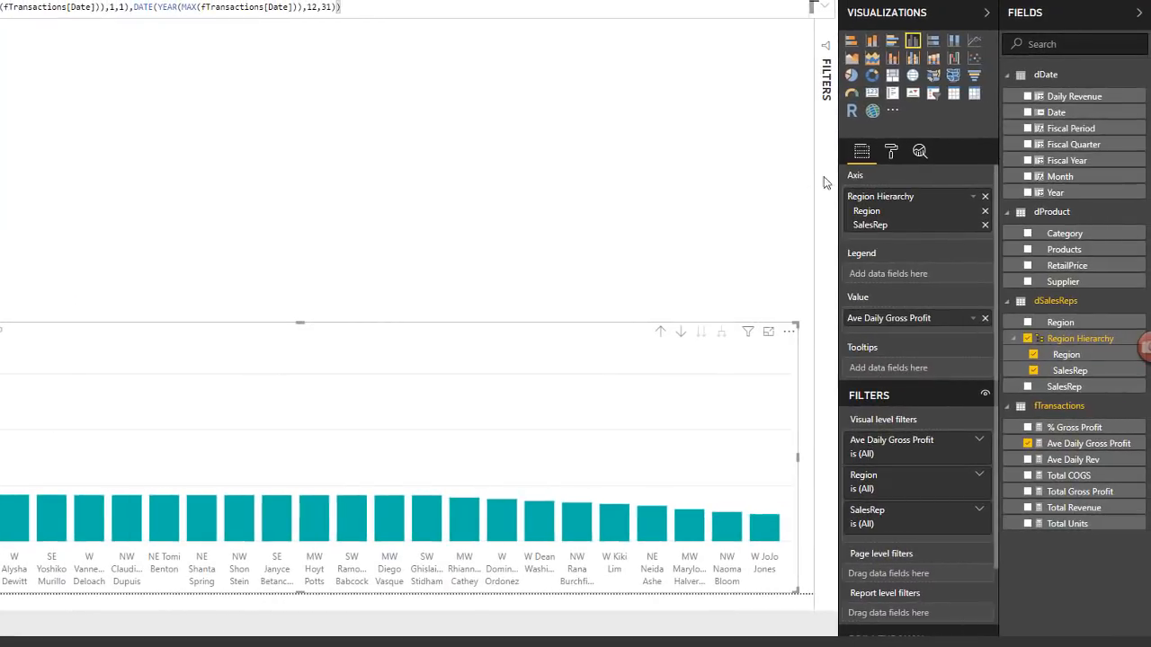
Step: Set the column chart's default data color to format by Rules based on the Ave Daily Gross Profit measure
click(890, 153)
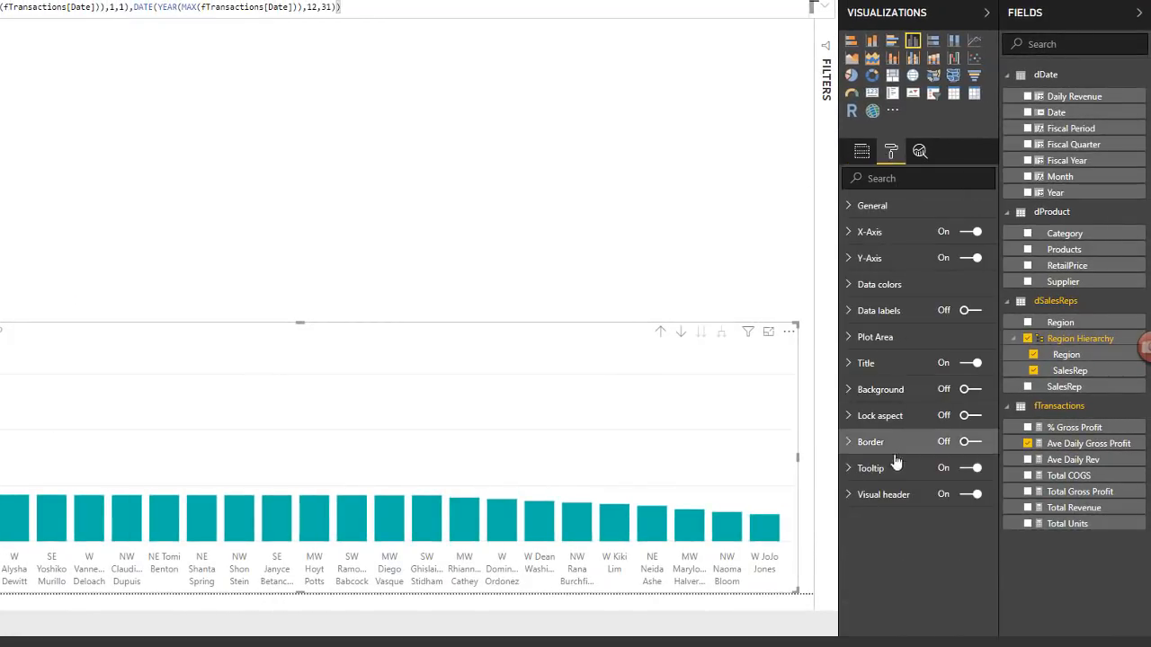
click(849, 285)
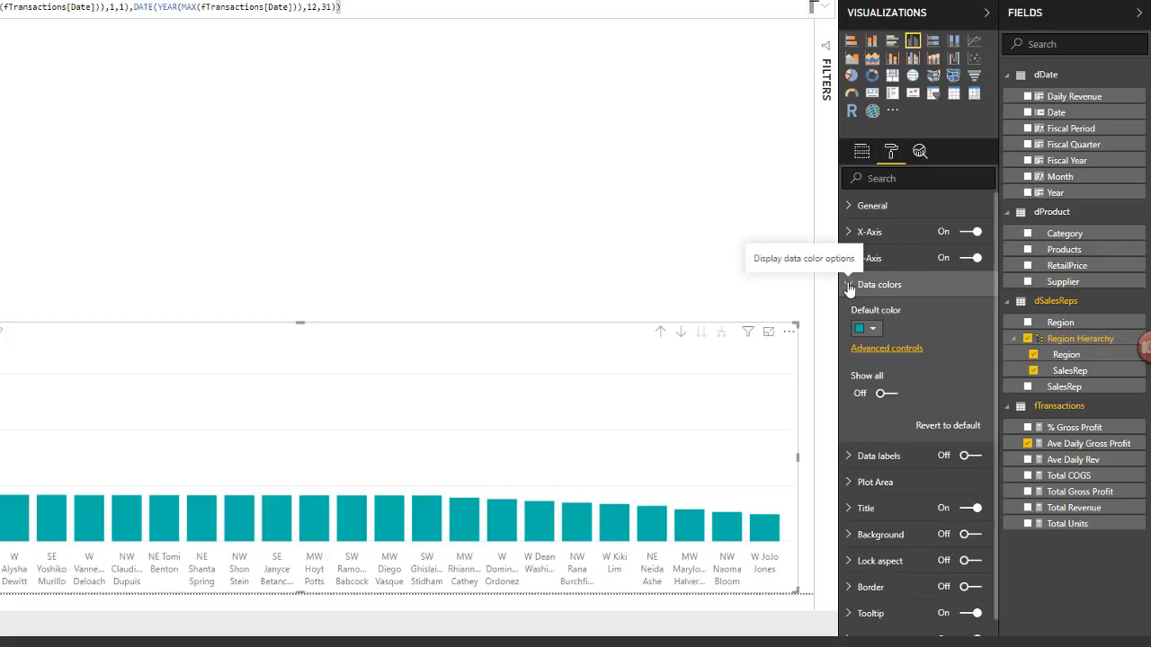
click(899, 350)
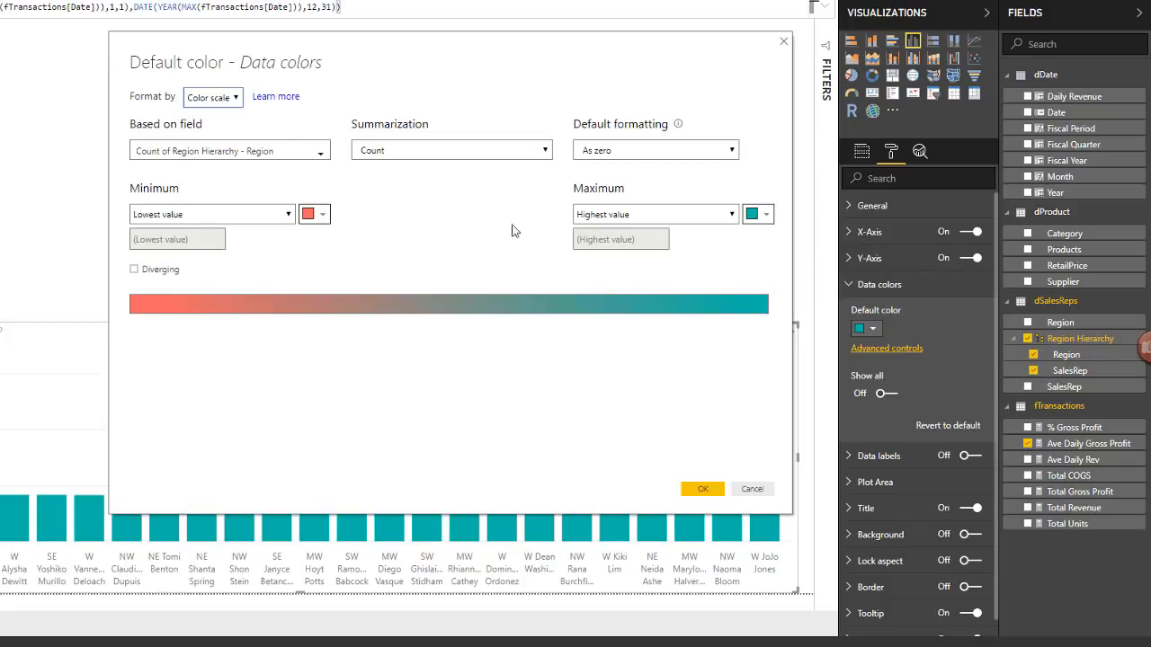
click(238, 99)
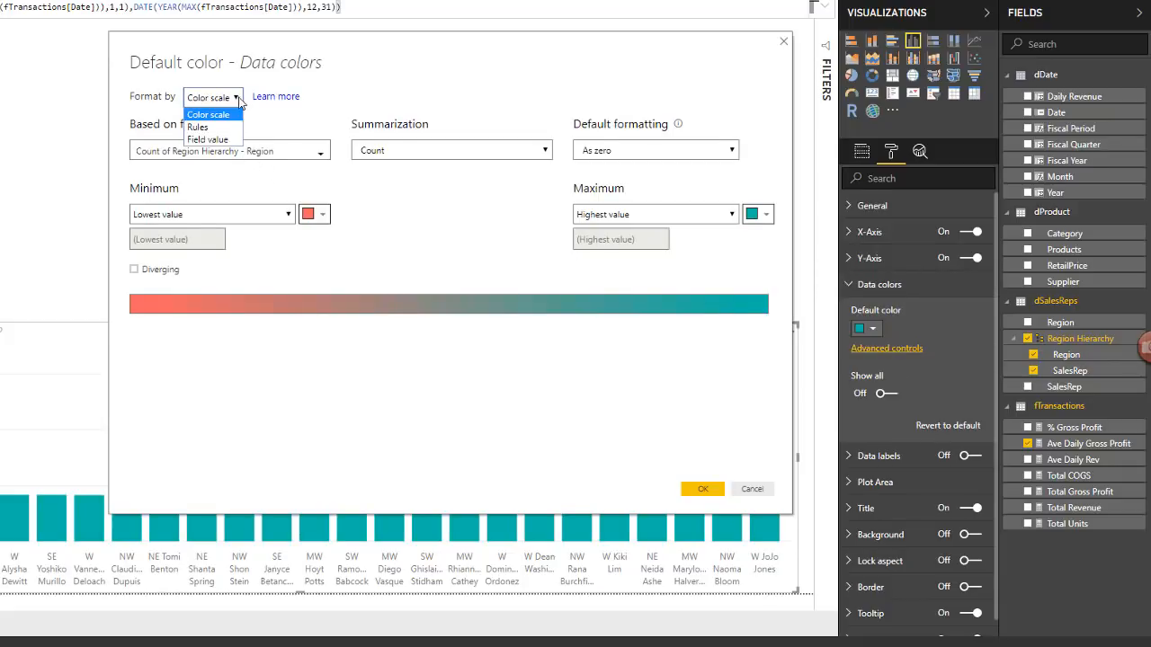
click(201, 129)
click(205, 152)
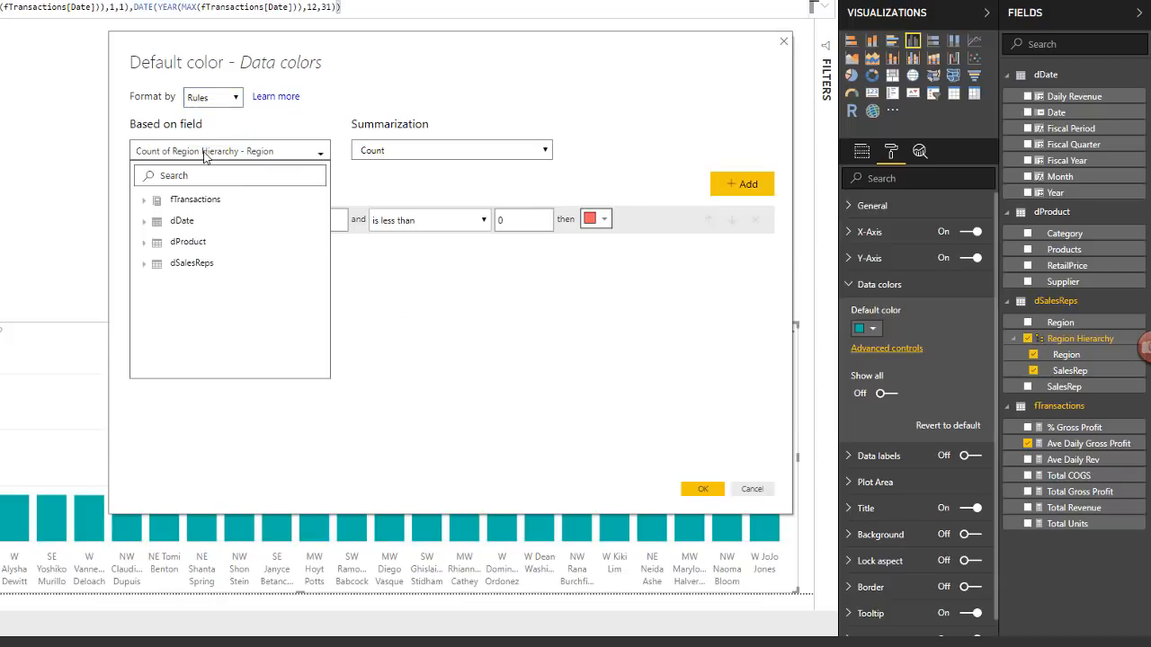
click(146, 200)
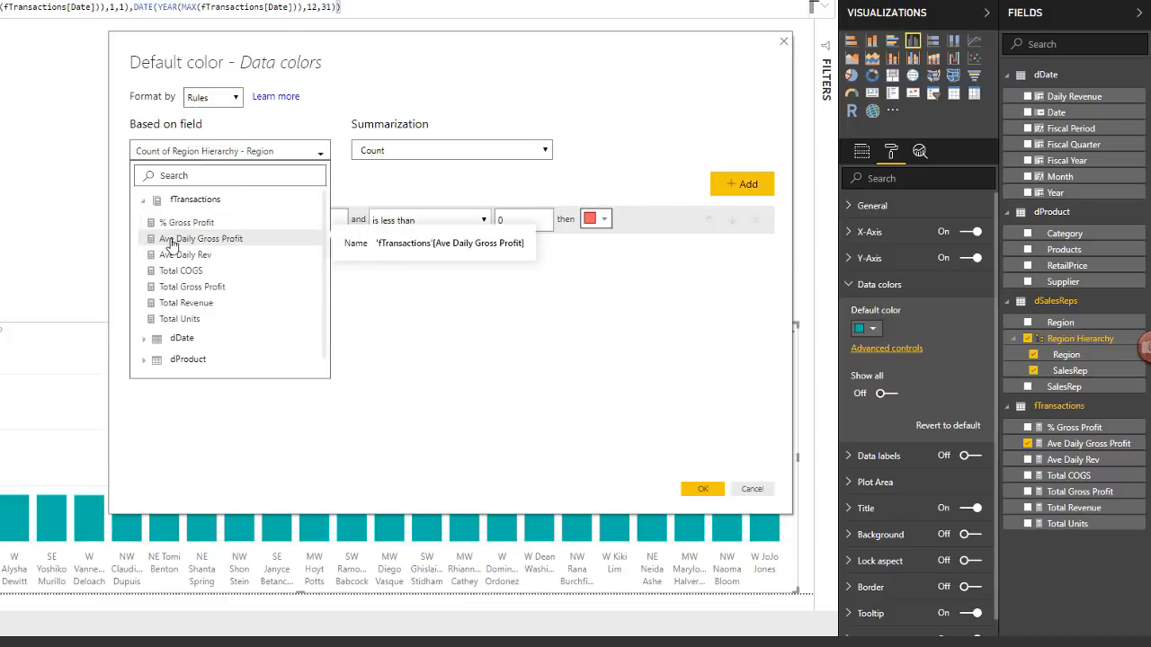
click(220, 239)
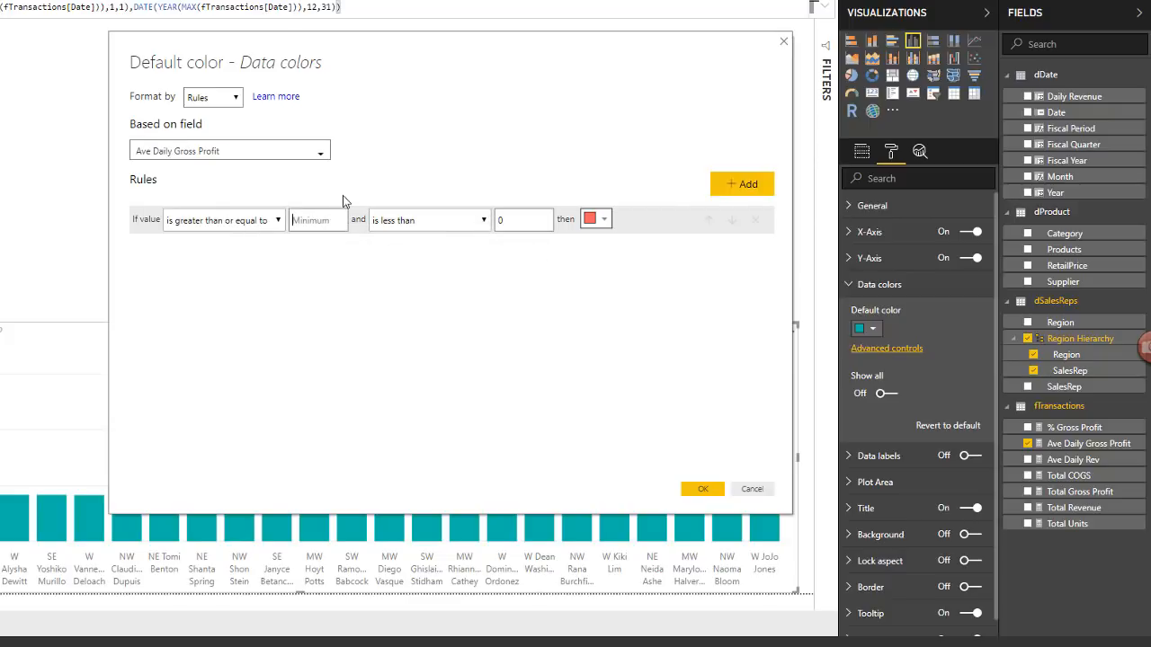
Step: Define and apply a red color rule for values greater than or equal to 20000 and less than or equal to 50000
text(200)
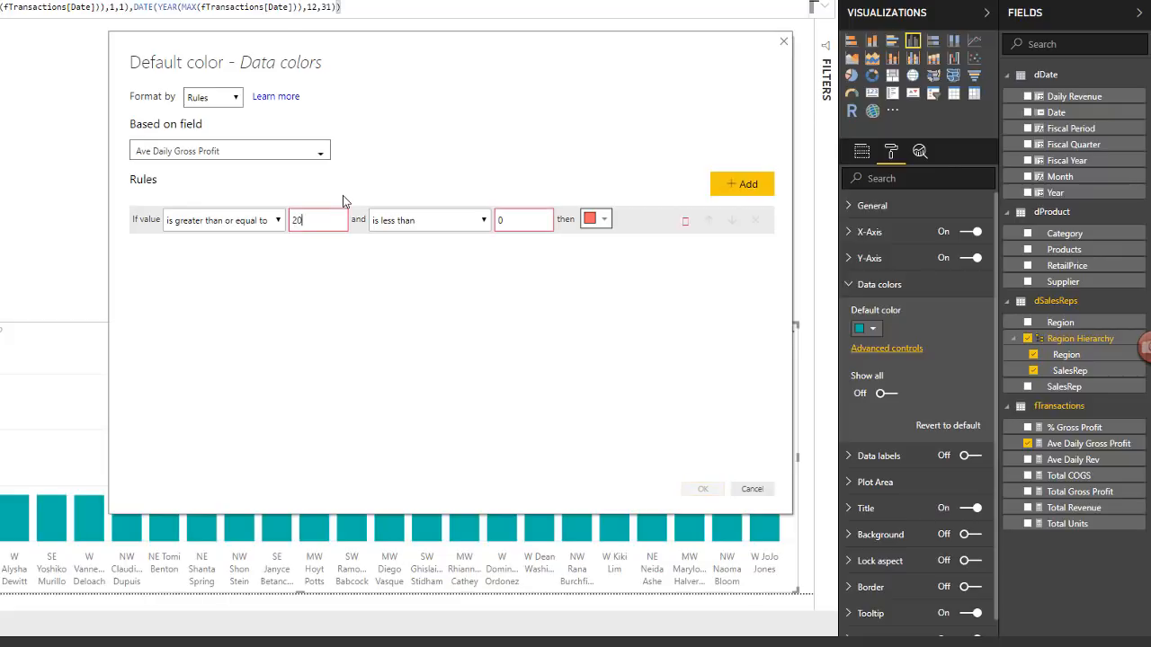
click(514, 219)
click(462, 252)
double_click(513, 220)
text(50000)
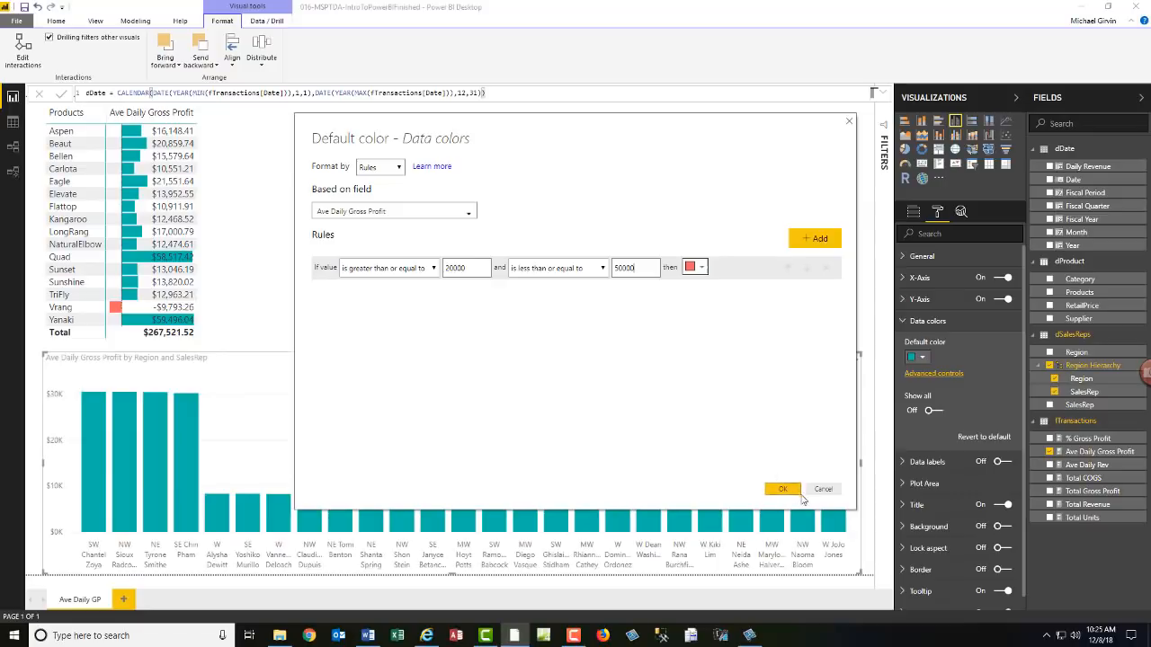
click(702, 488)
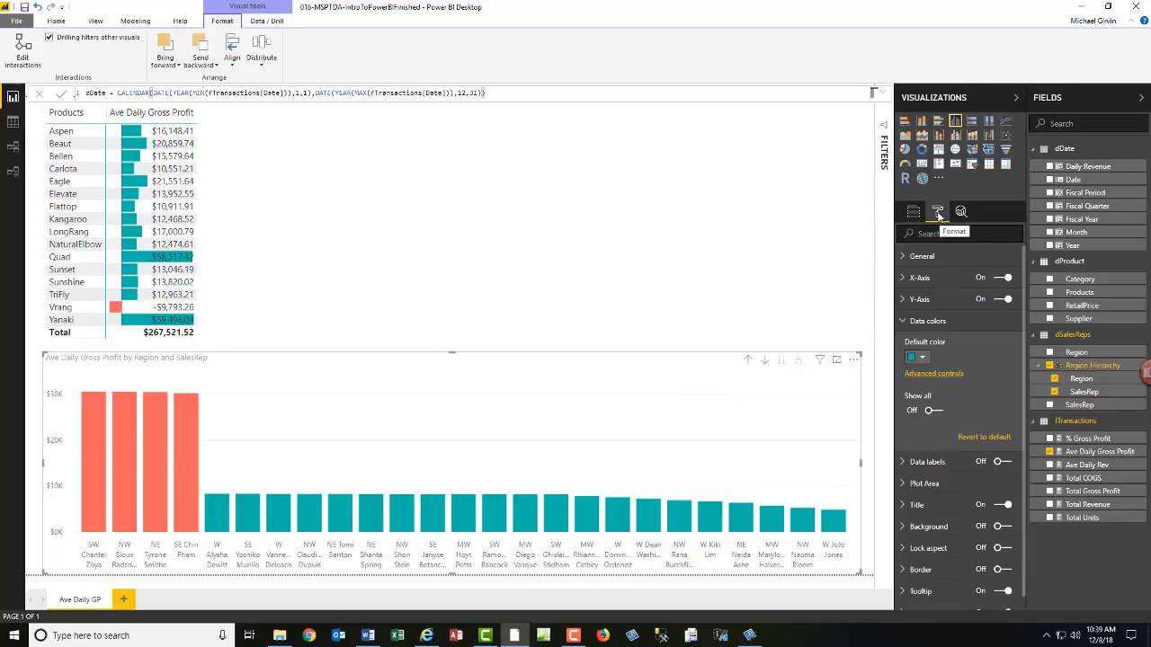
Step: Try data labels on the column chart and switch them back off
click(926, 320)
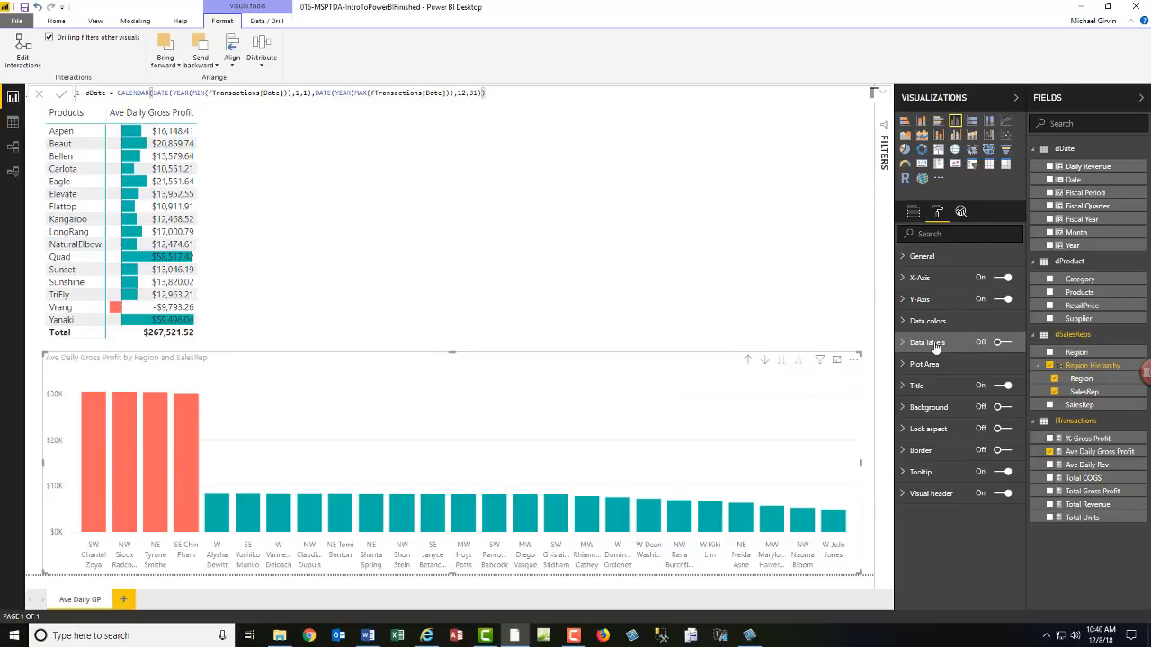
click(1007, 344)
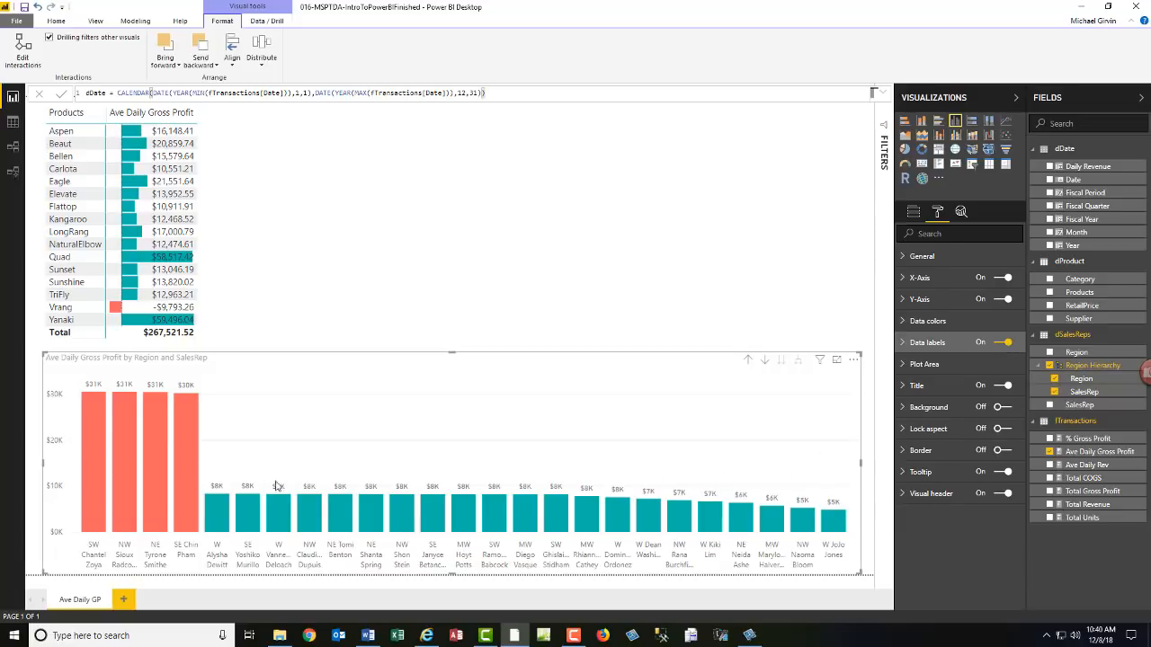
click(998, 345)
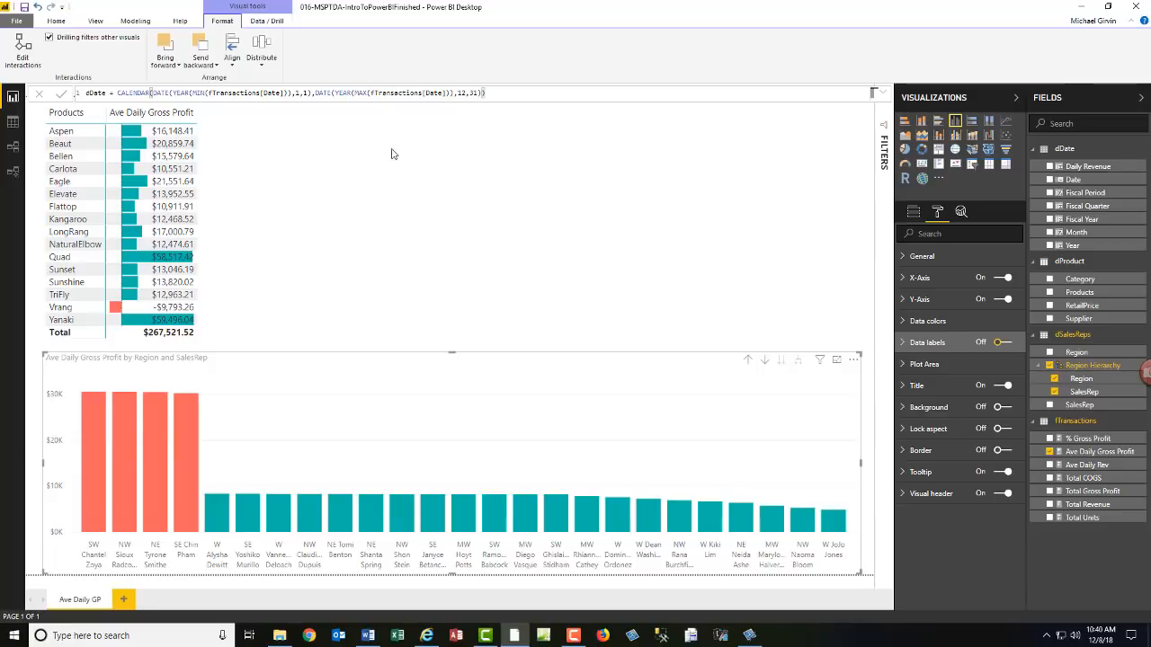
Step: Add a line chart of Ave Daily Gross Profit by Fiscal Period beside the product matrix, and shorten it to leave room beneath
click(584, 196)
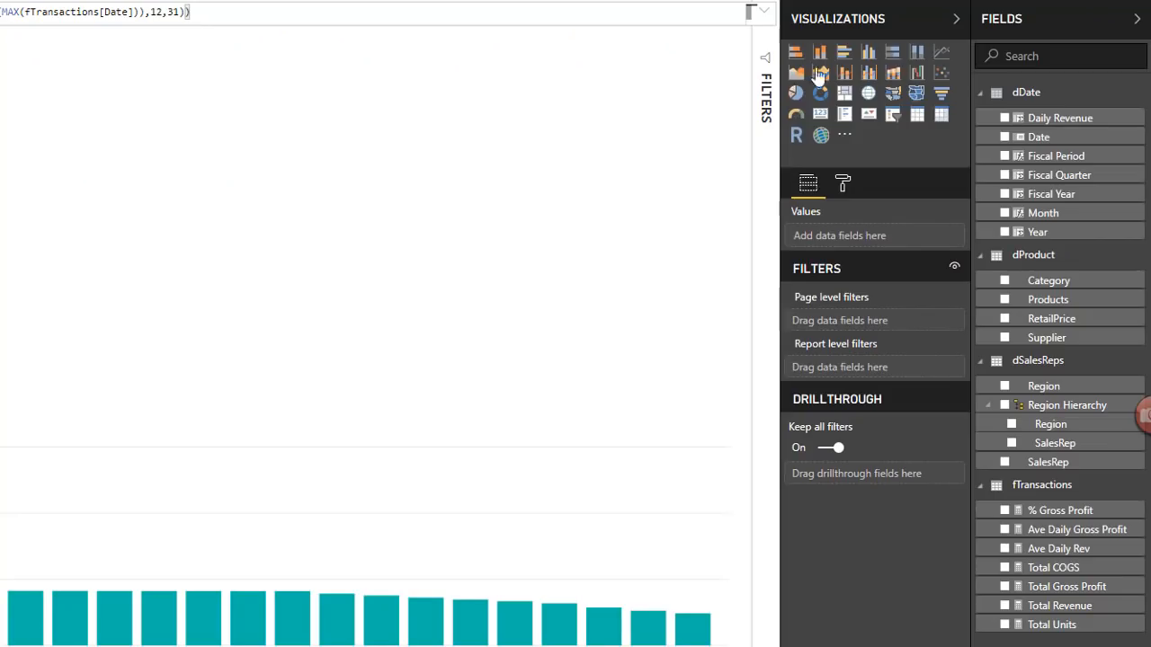
click(941, 54)
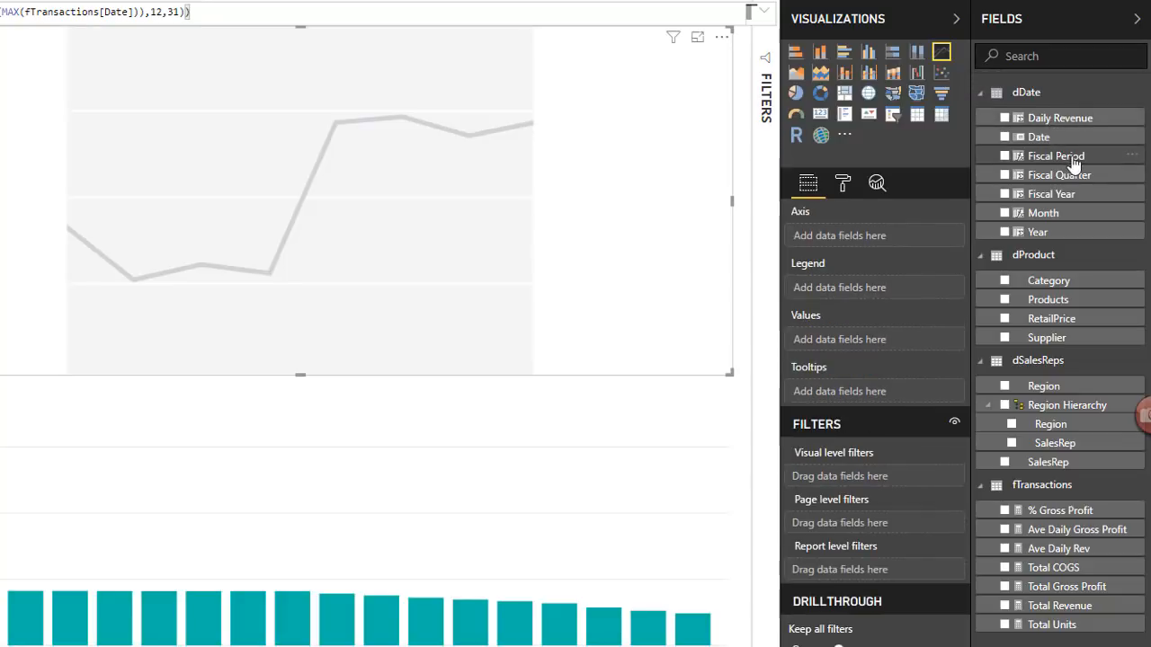
drag(1074, 161, 835, 242)
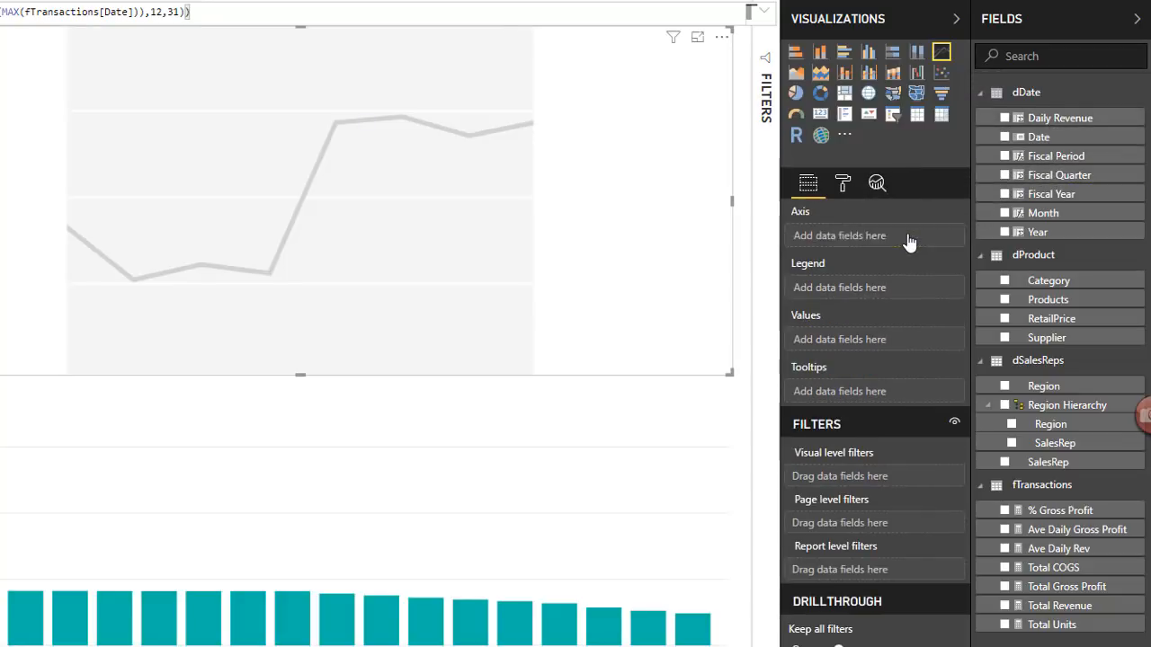
mouse_move(1032, 530)
mouse_down()
mouse_move(1022, 483)
mouse_move(952, 364)
mouse_move(884, 351)
mouse_up()
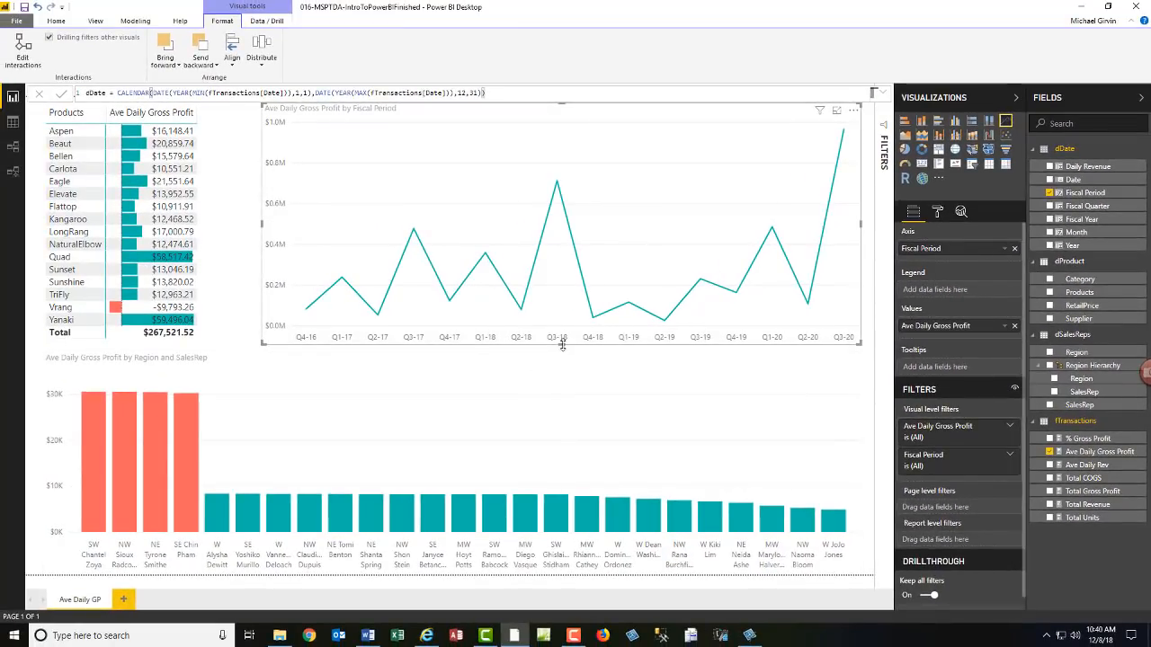
drag(563, 331, 569, 274)
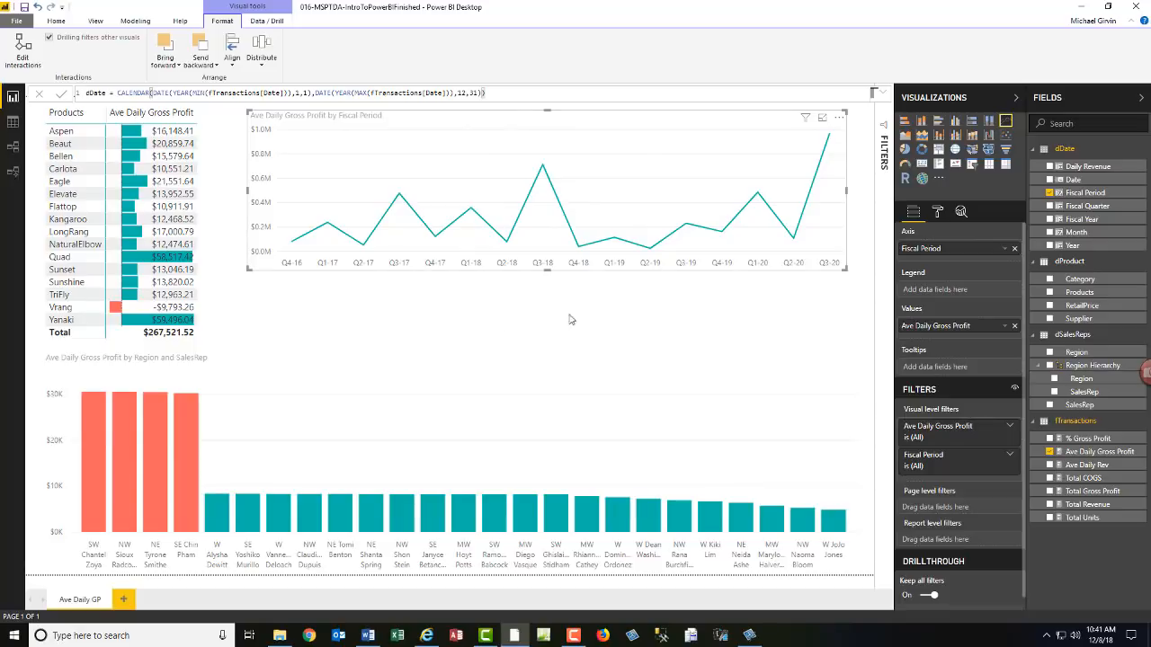
click(293, 304)
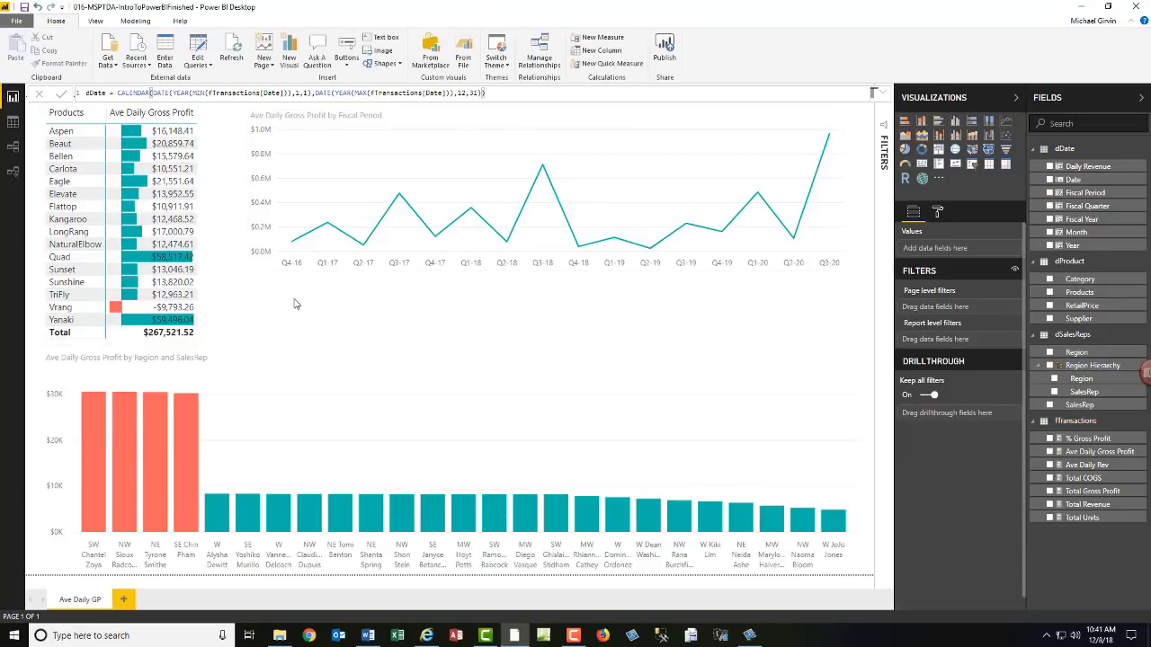
Step: Cross-filter the page by the third teal column in the column chart, and clear the selection
click(280, 513)
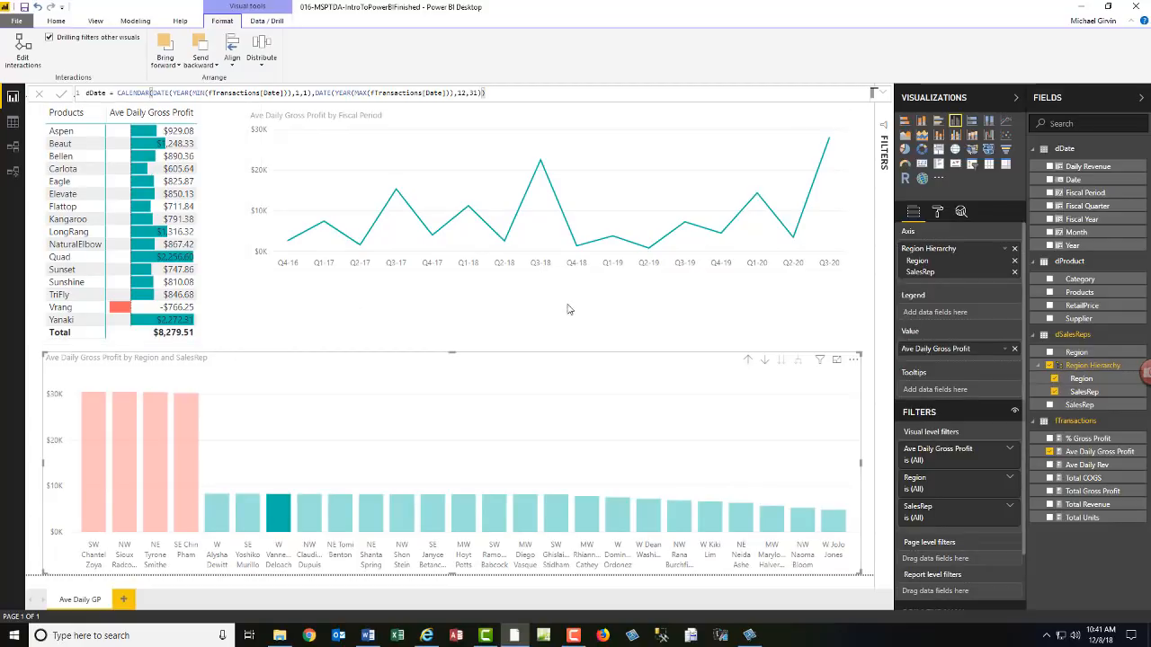
click(422, 386)
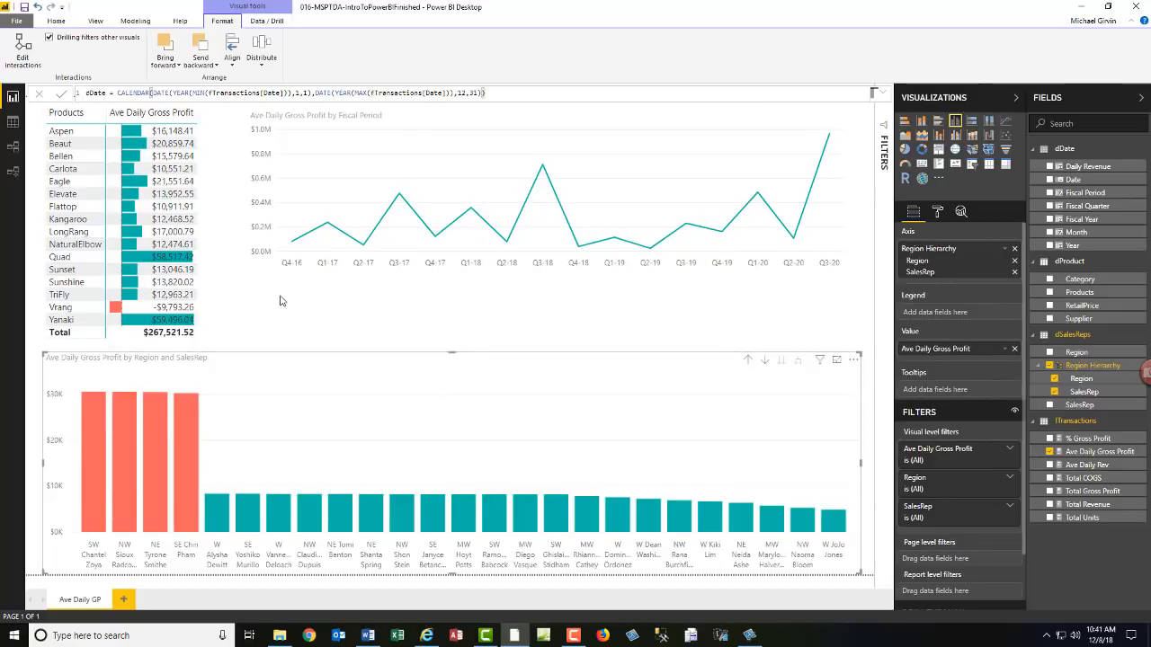
Step: Insert a multi-row card and fit it into the space between the line chart and the column chart
click(695, 302)
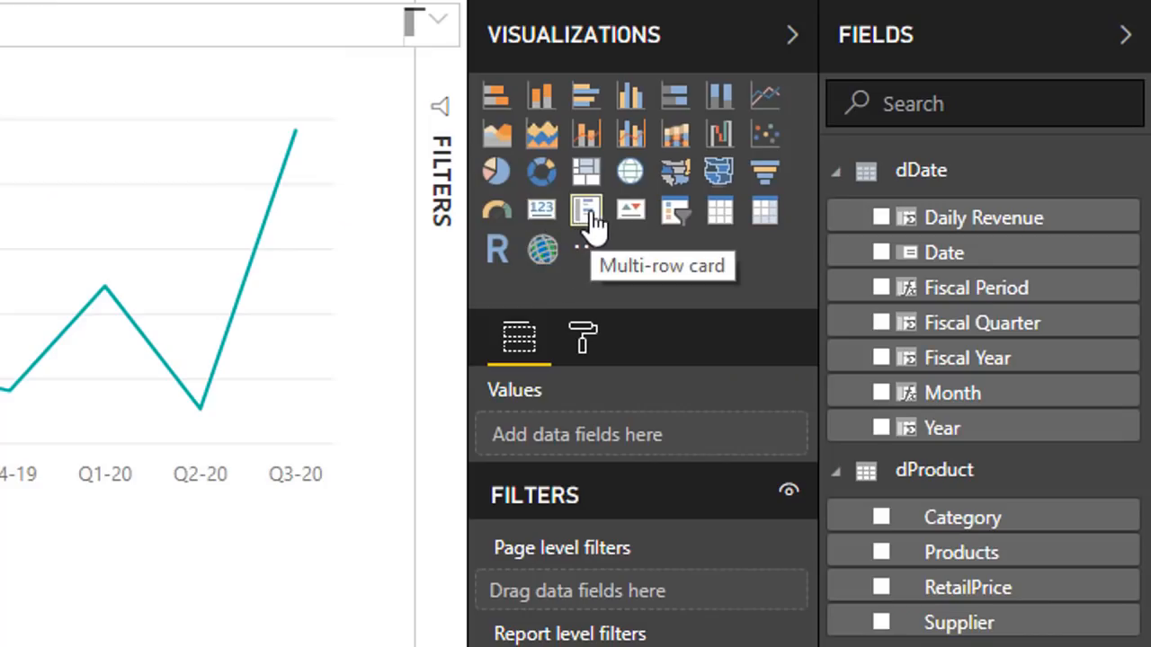
click(591, 221)
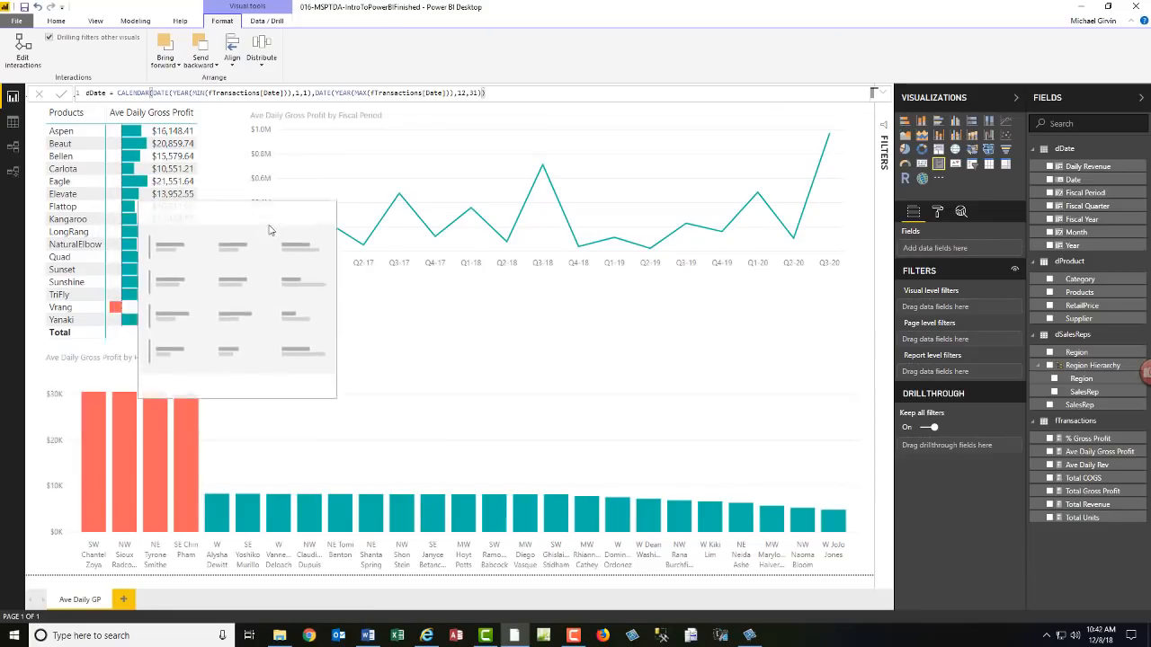
drag(252, 220, 348, 308)
drag(330, 456, 341, 363)
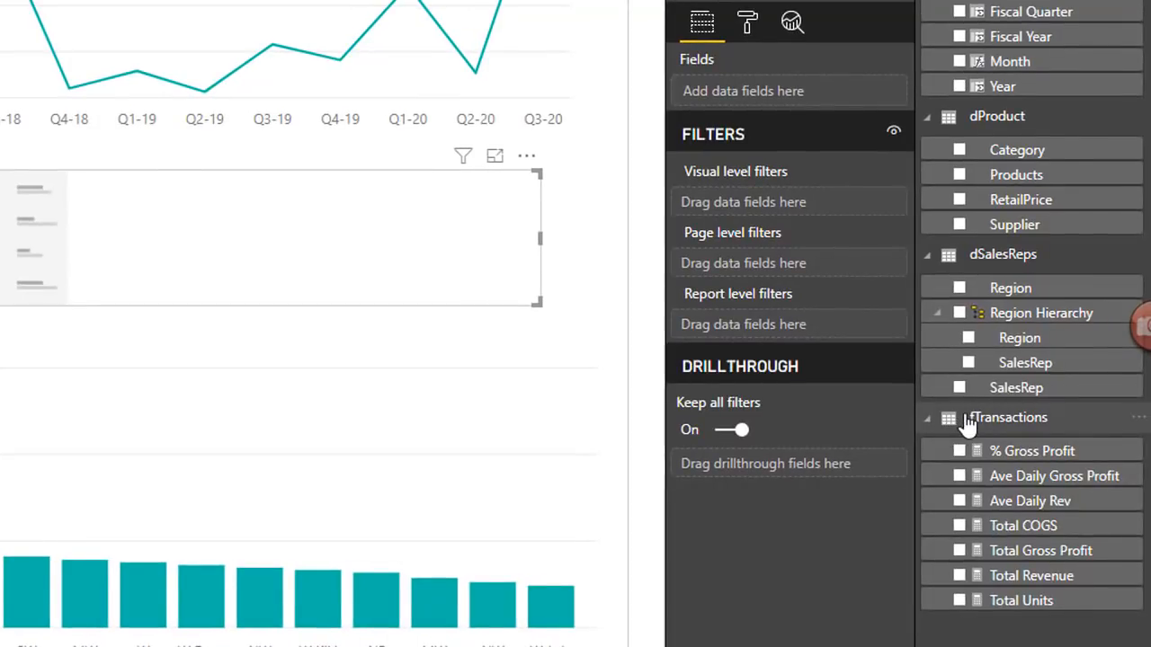
Step: Add Total Revenue, Total COGS, Total Gross Profit and % Gross Profit to the multi-row card
click(960, 576)
click(960, 526)
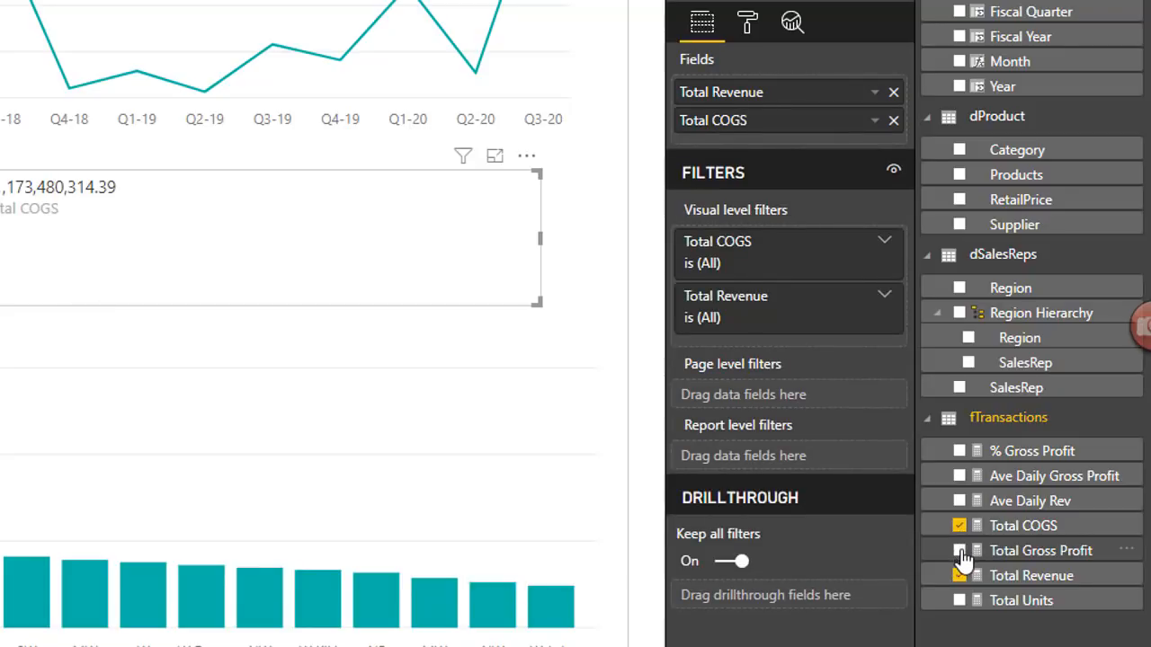
click(959, 551)
click(960, 451)
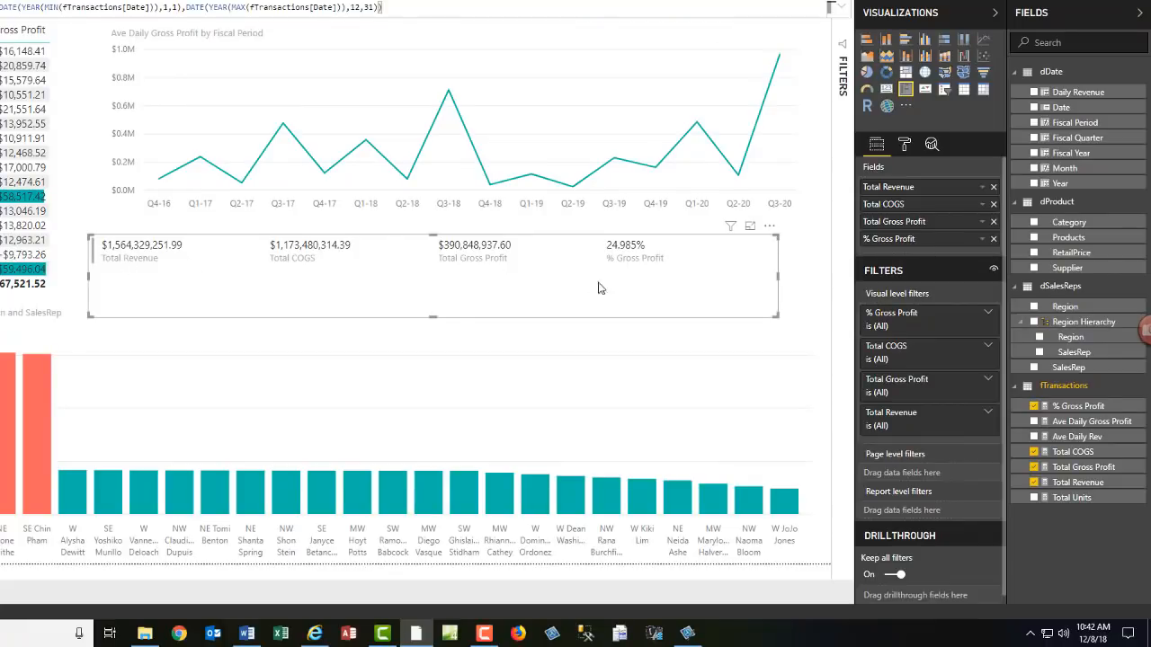
Step: Turn on the multi-row card's background and color it light blue
click(908, 144)
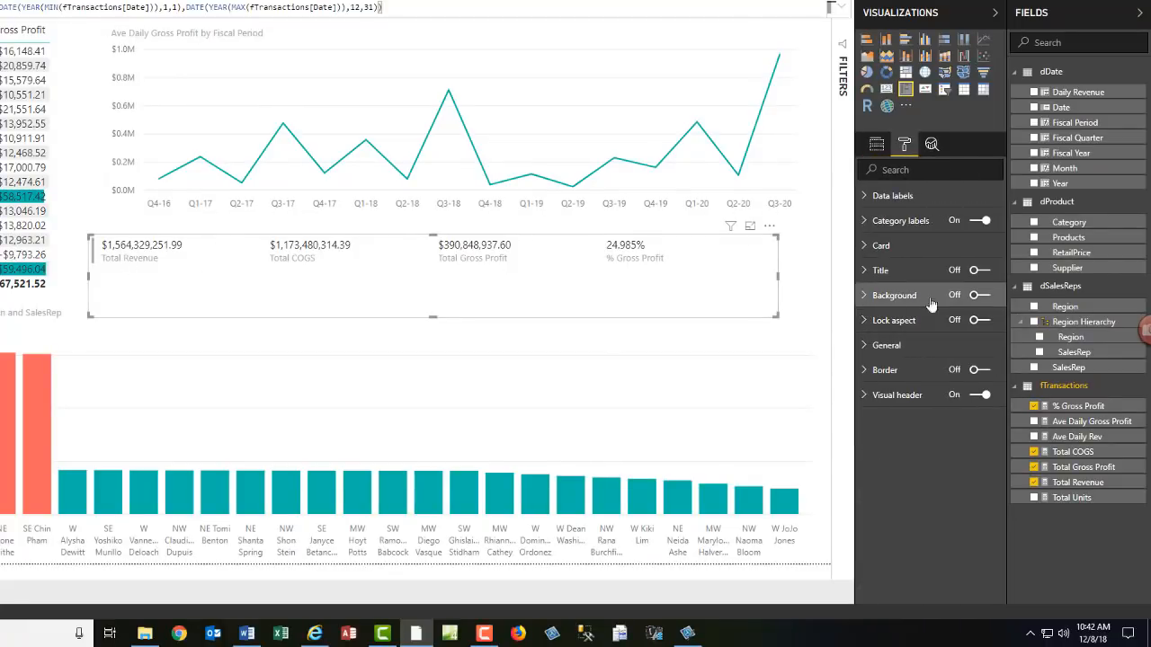
click(979, 296)
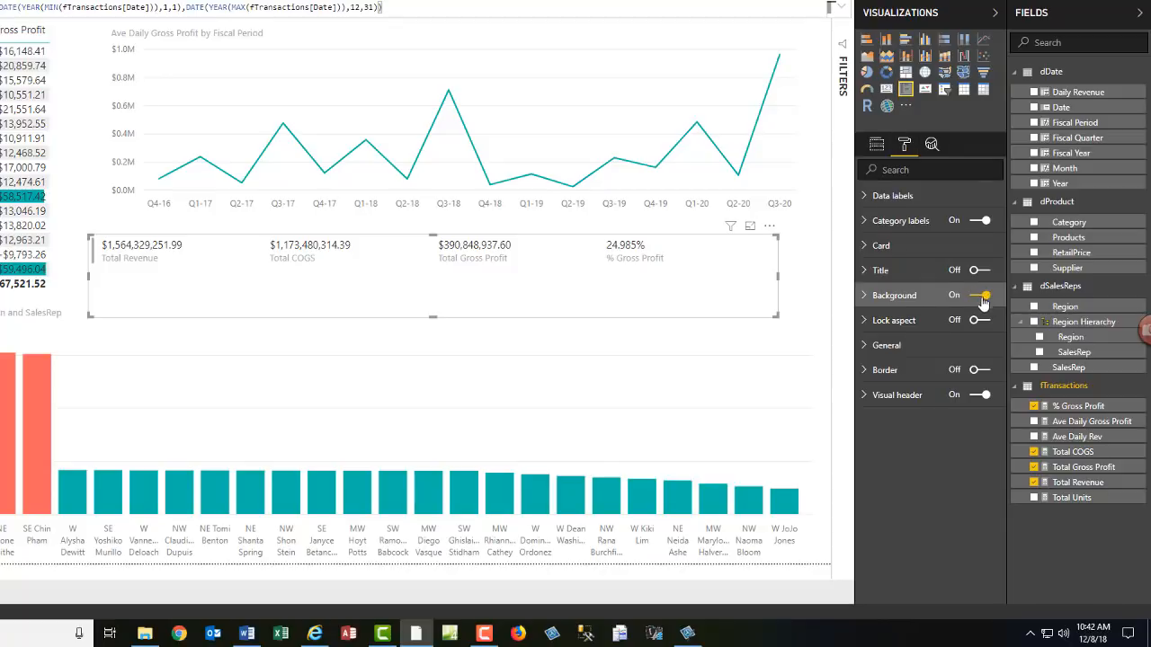
click(865, 295)
click(884, 338)
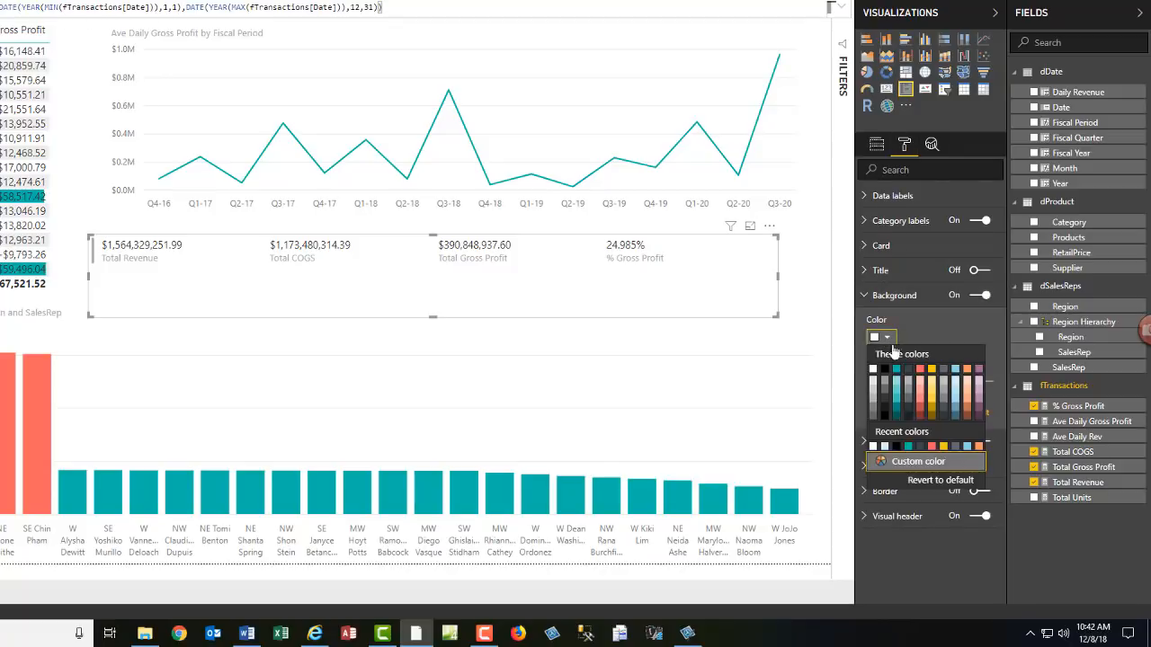
click(955, 379)
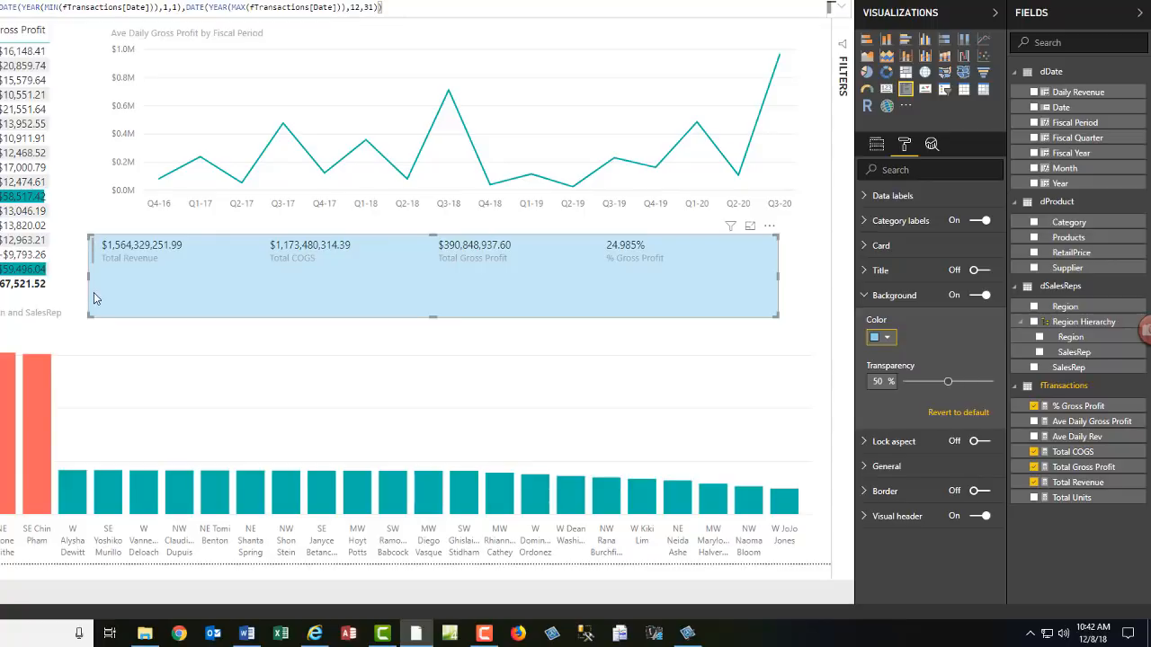
Step: Turn off the bar shown beside the values in the multi-row card
click(881, 246)
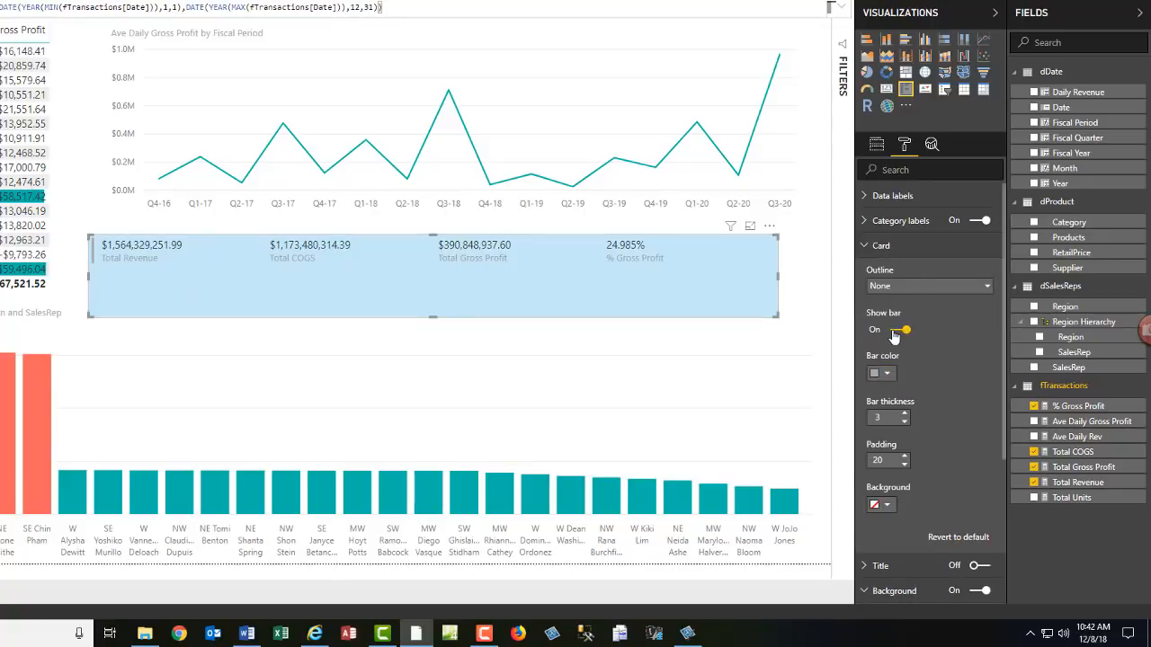
click(898, 330)
click(865, 245)
Step: Set the card's category labels to text size 15 and enlarge the text of its data labels
click(865, 221)
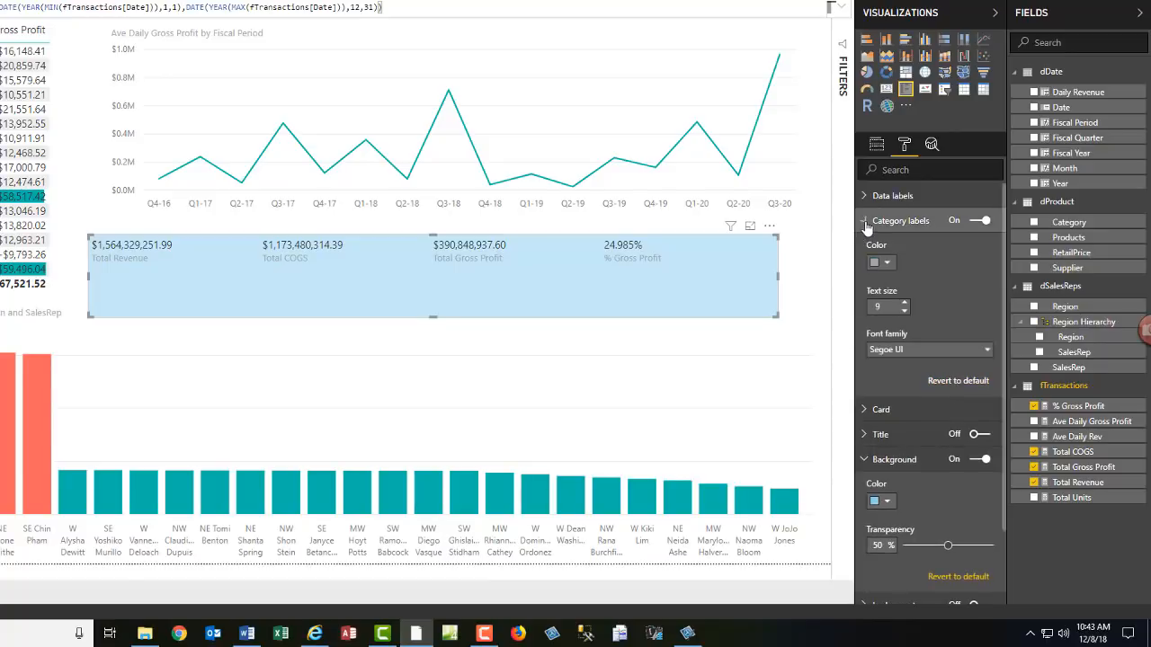
click(904, 304)
click(904, 304)
click(905, 304)
click(905, 304)
click(905, 304)
click(905, 304)
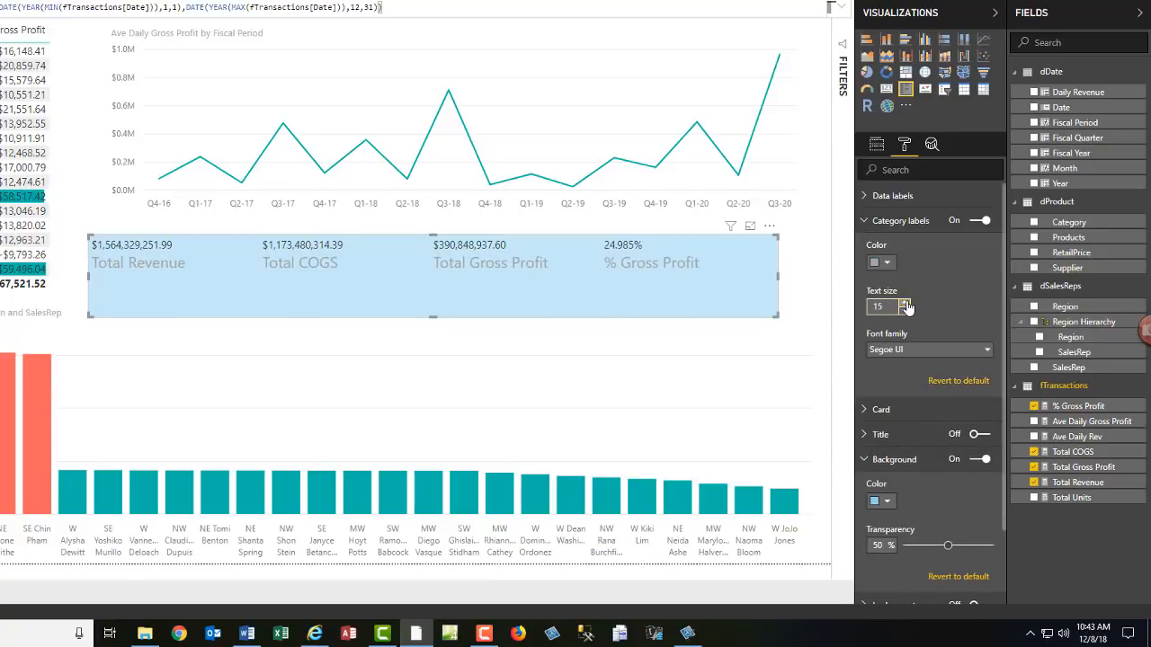
click(868, 196)
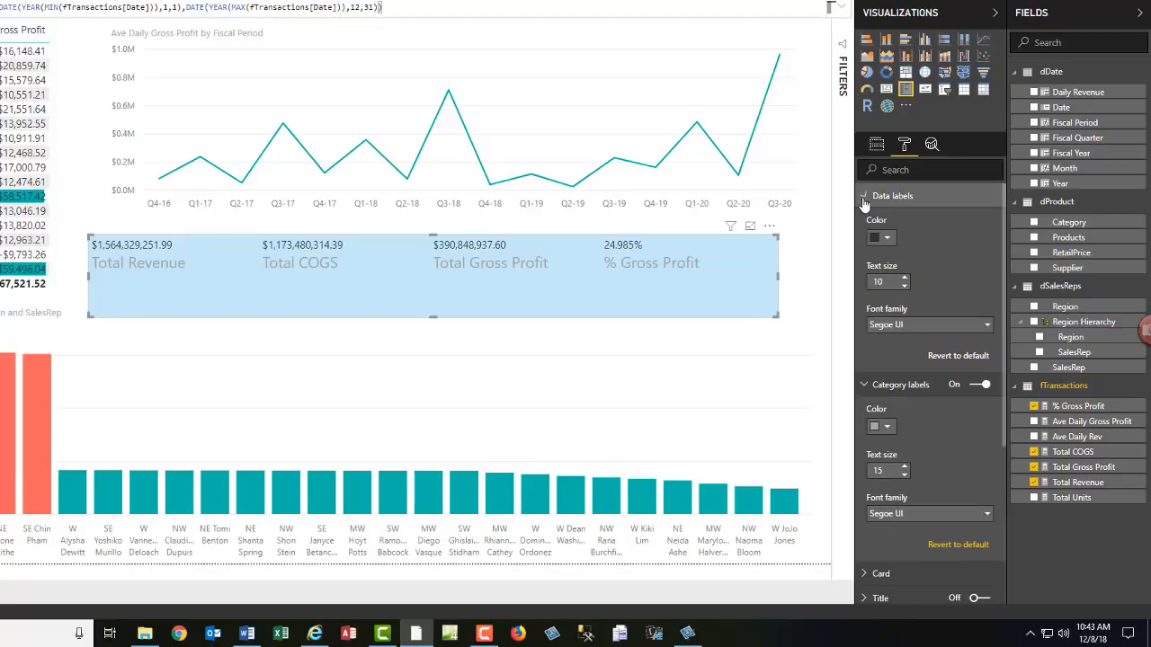
click(904, 278)
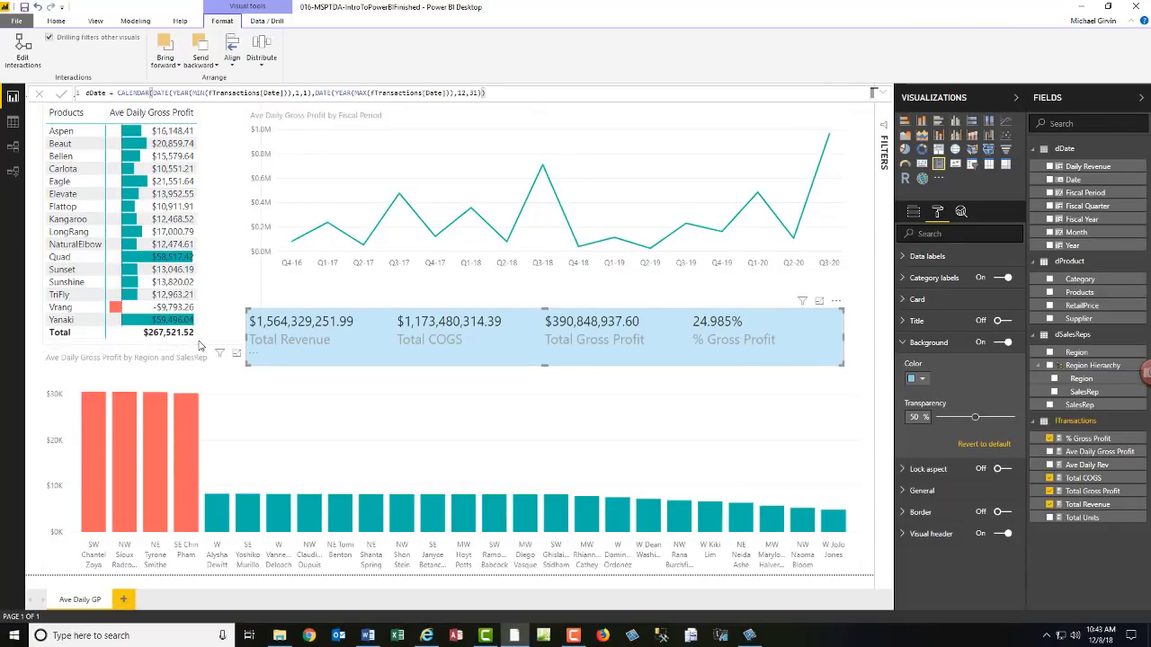
Step: Narrow the product matrix frame to clear the line chart, and turn on Edit interactions for the matrix
click(206, 341)
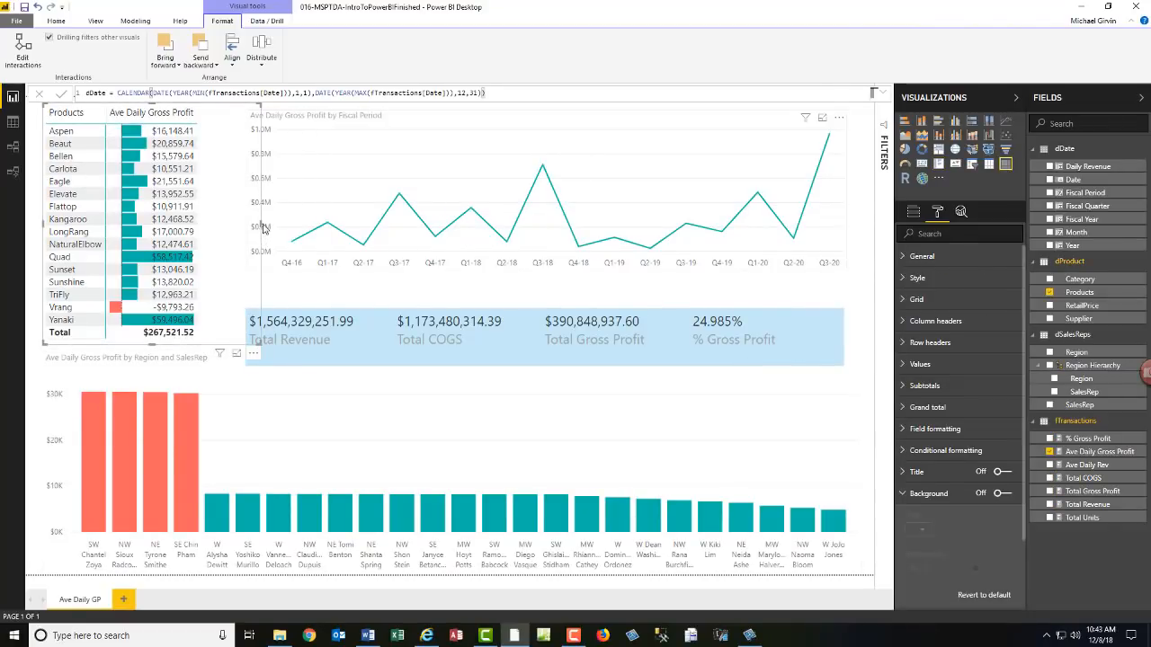
drag(262, 229, 216, 254)
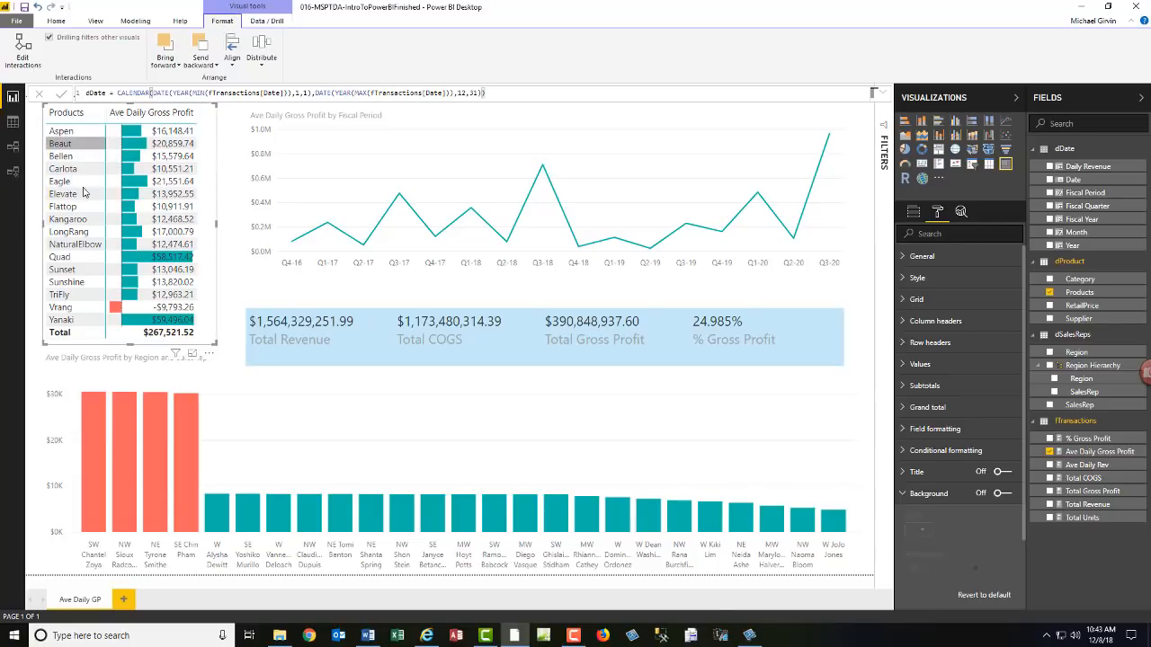
click(23, 49)
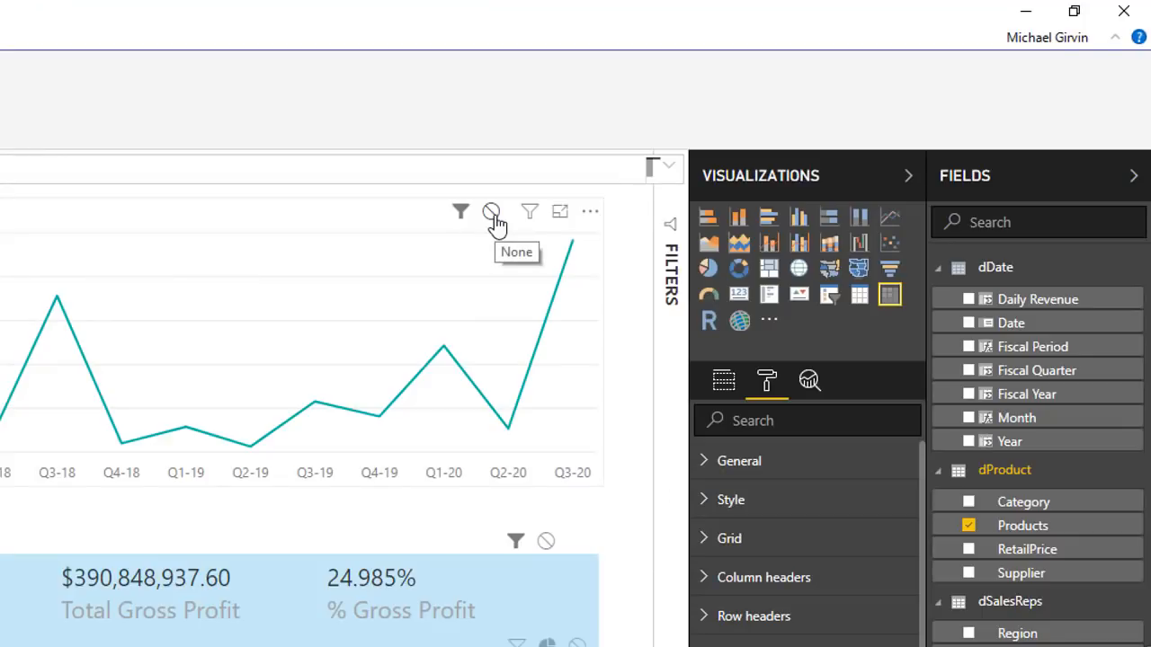
Step: Try the None interaction from the matrix to the line chart with Beaut selected, and restore the Filter interaction
click(491, 212)
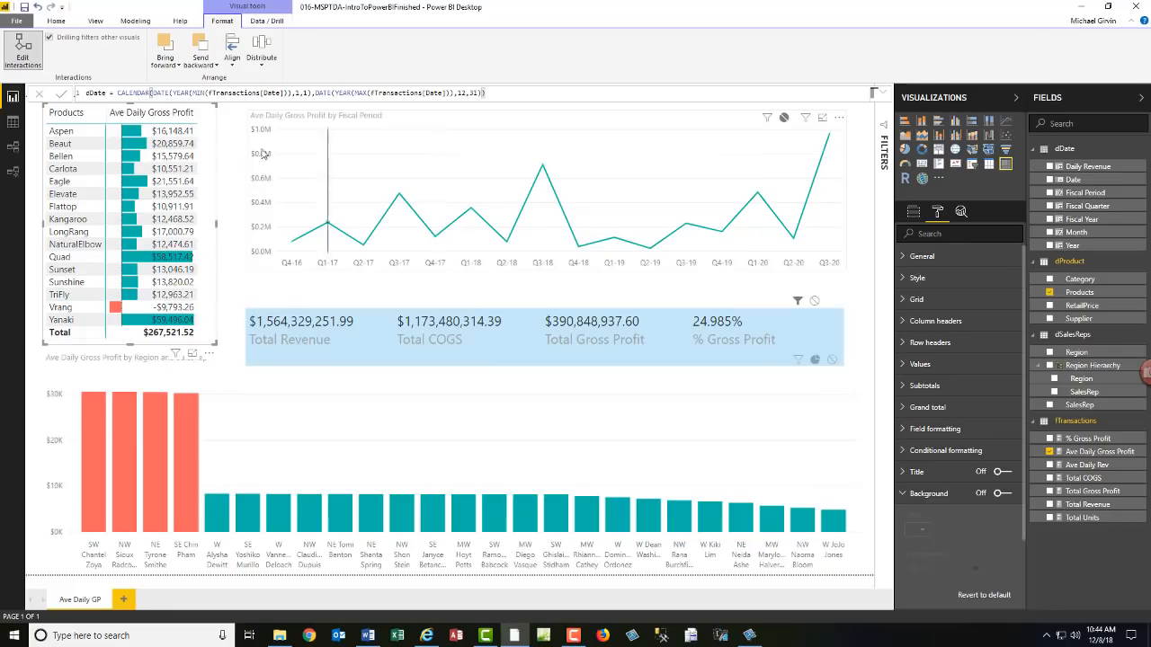
click(62, 143)
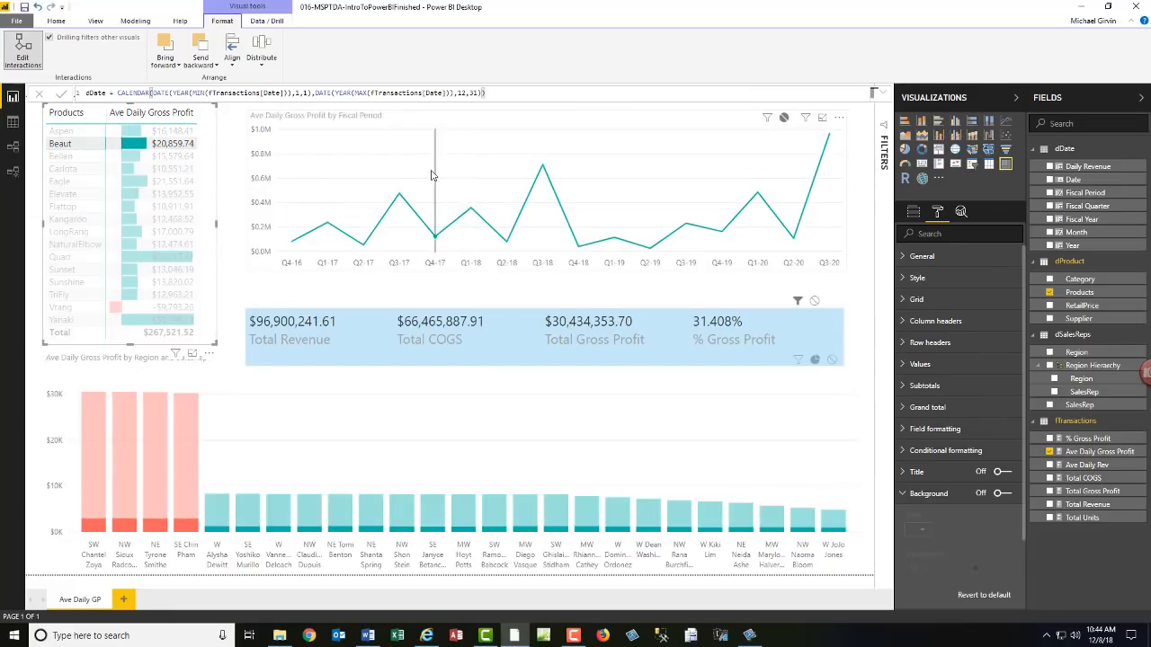
click(767, 118)
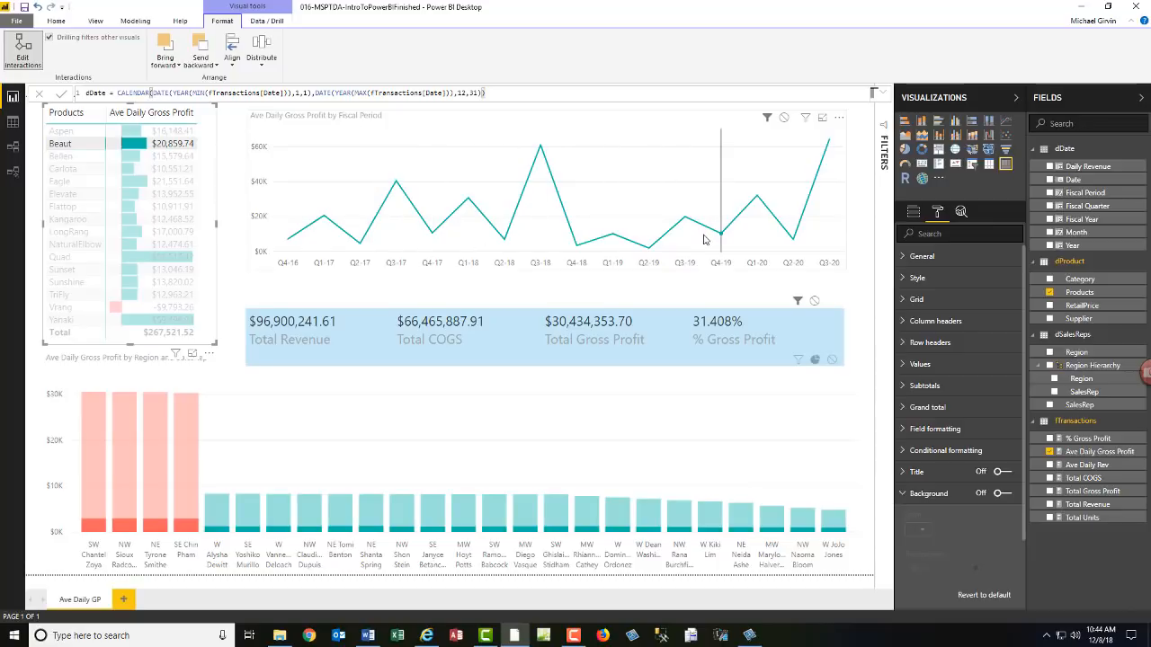
mouse_move(703, 239)
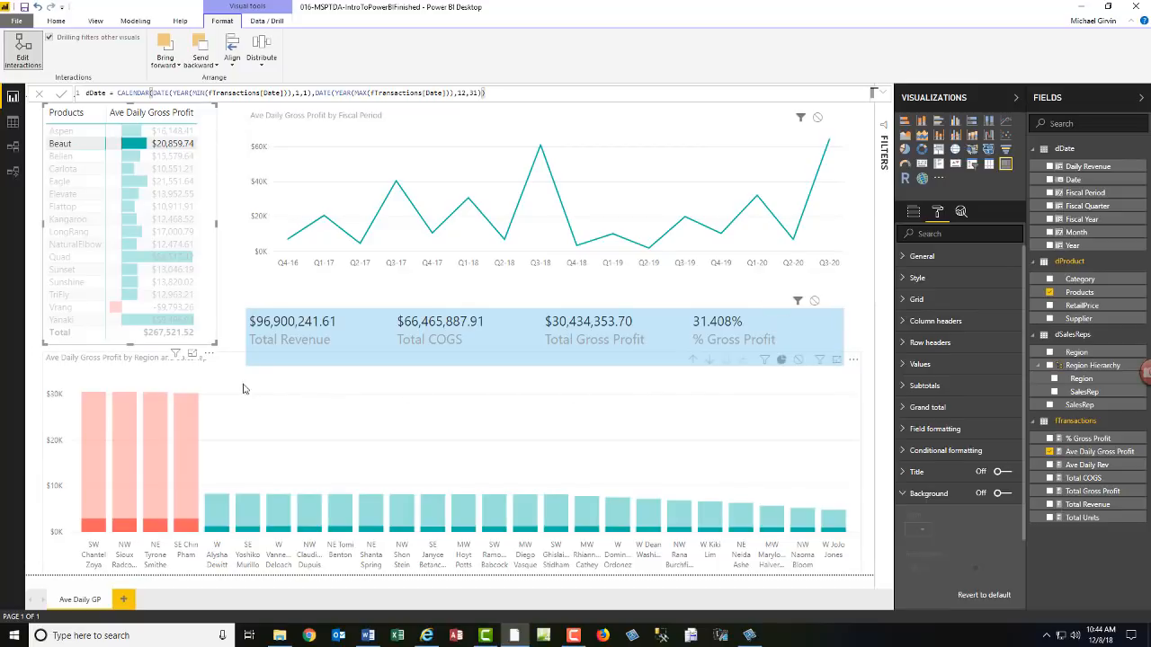
Step: Reduce the column chart's height by lowering its upper edge below the multi-row card
click(428, 362)
drag(452, 352, 444, 373)
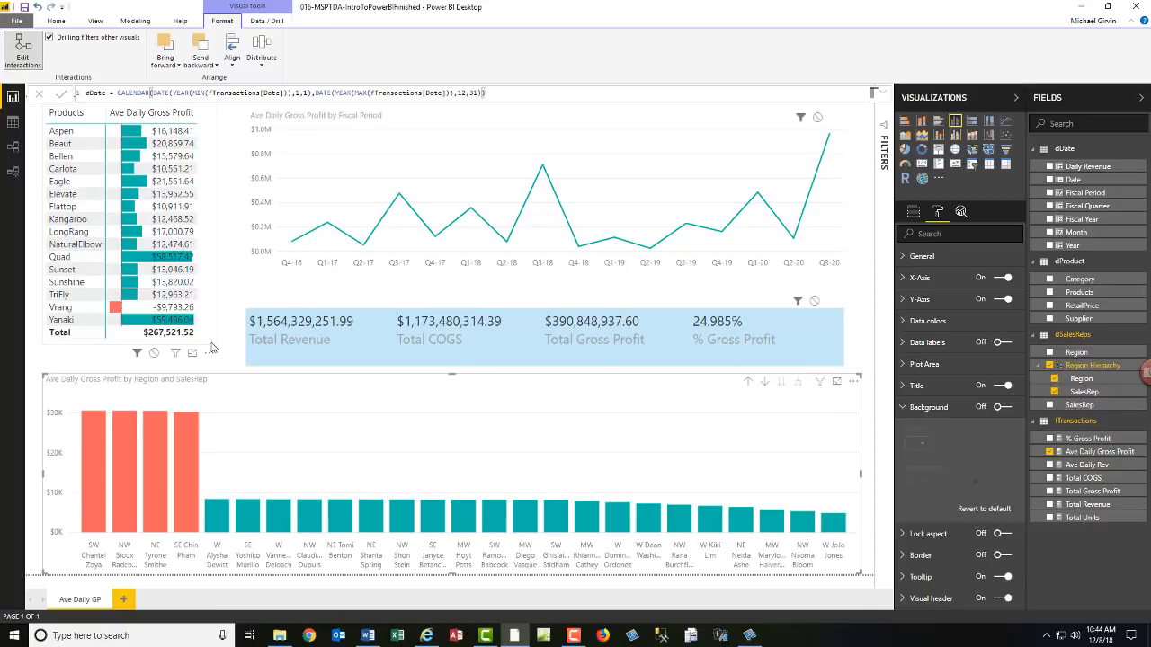
Step: Try the Filter interaction from the matrix to the column chart, select the Quad product, and restore the Highlight interaction
click(212, 345)
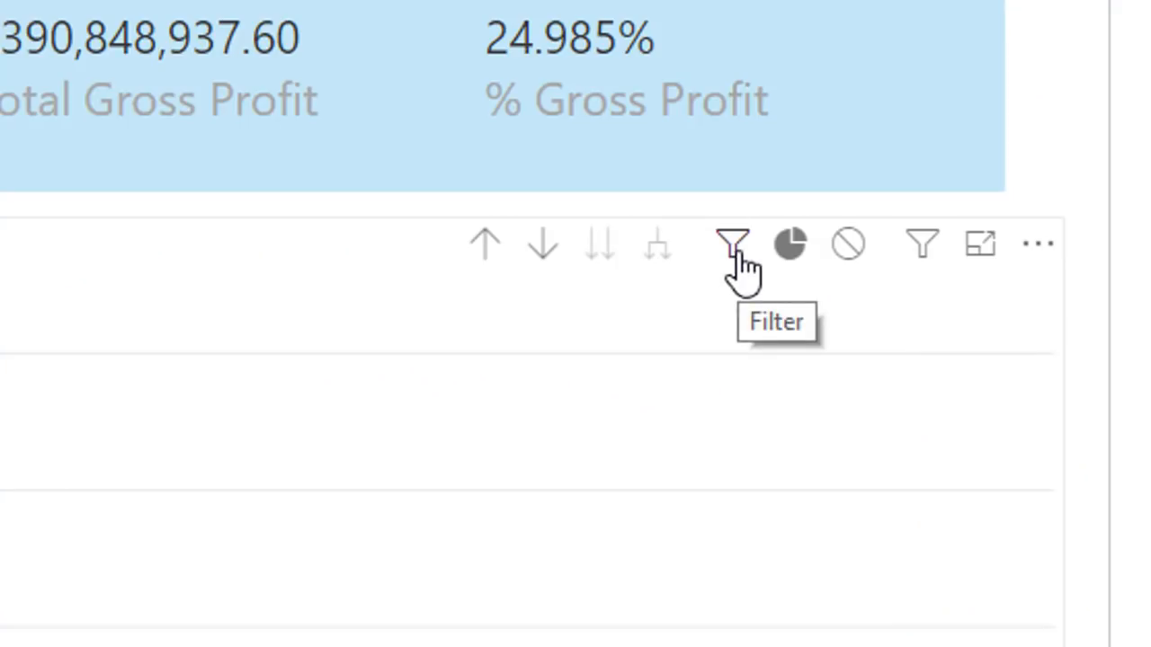
click(736, 257)
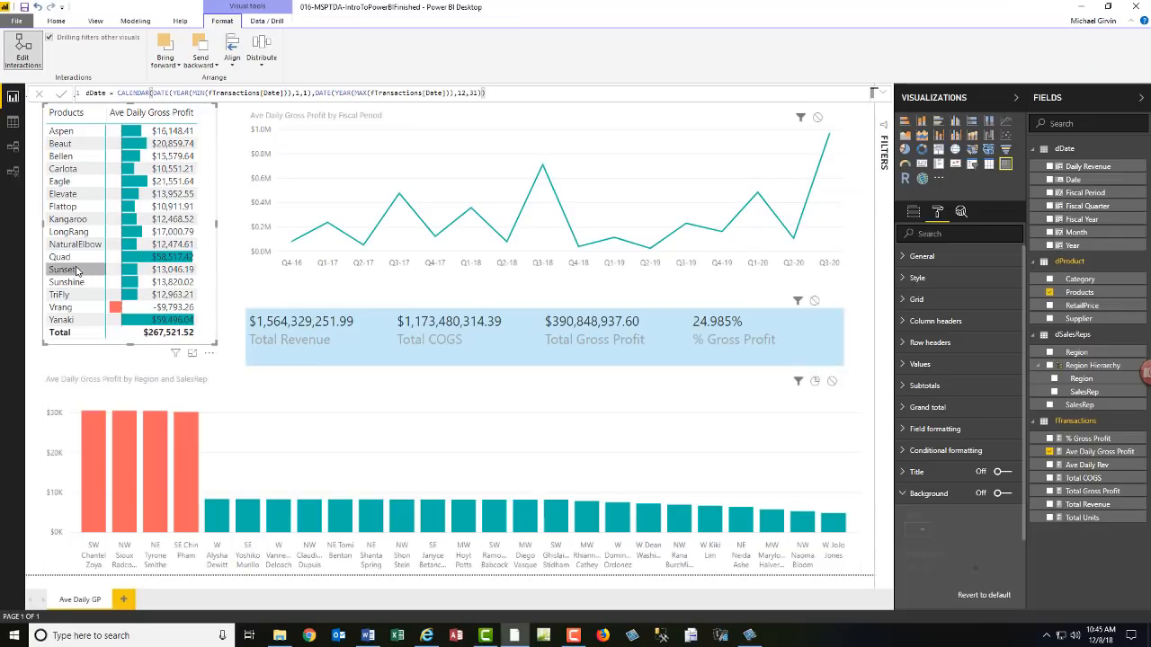
click(70, 260)
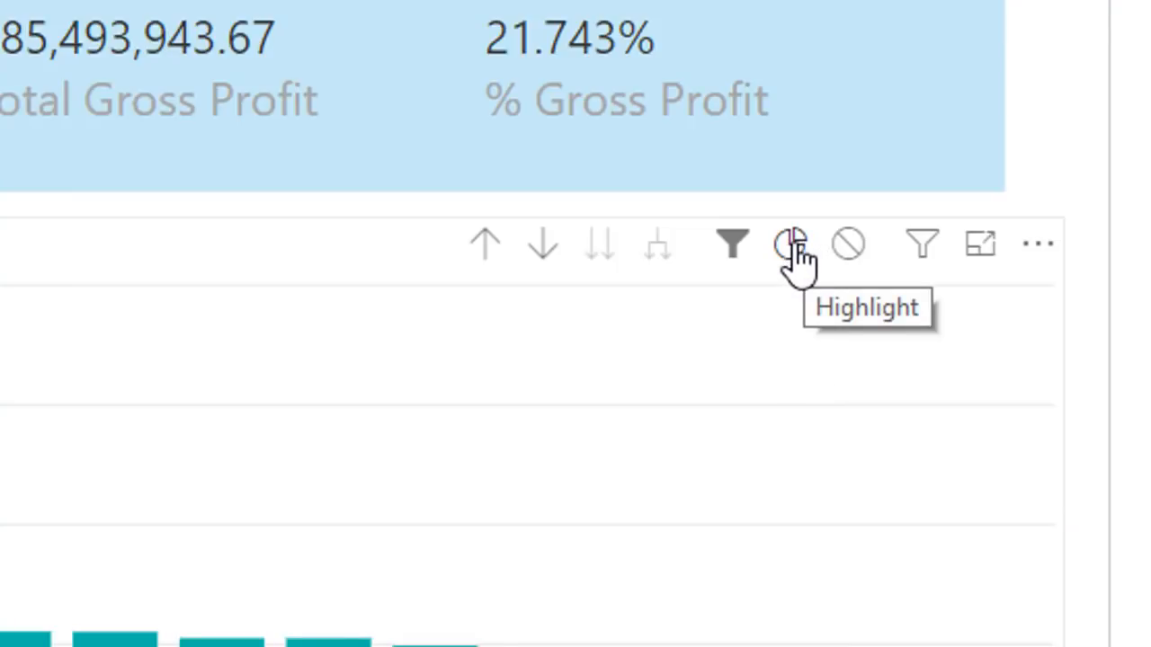
click(795, 250)
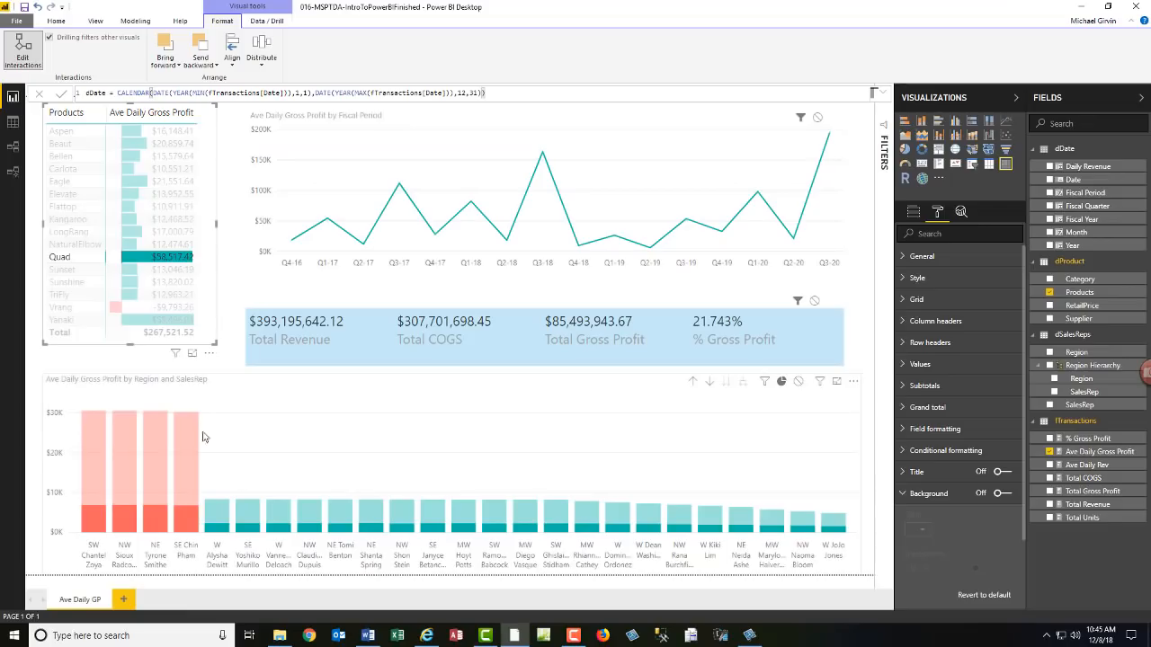
mouse_move(185, 519)
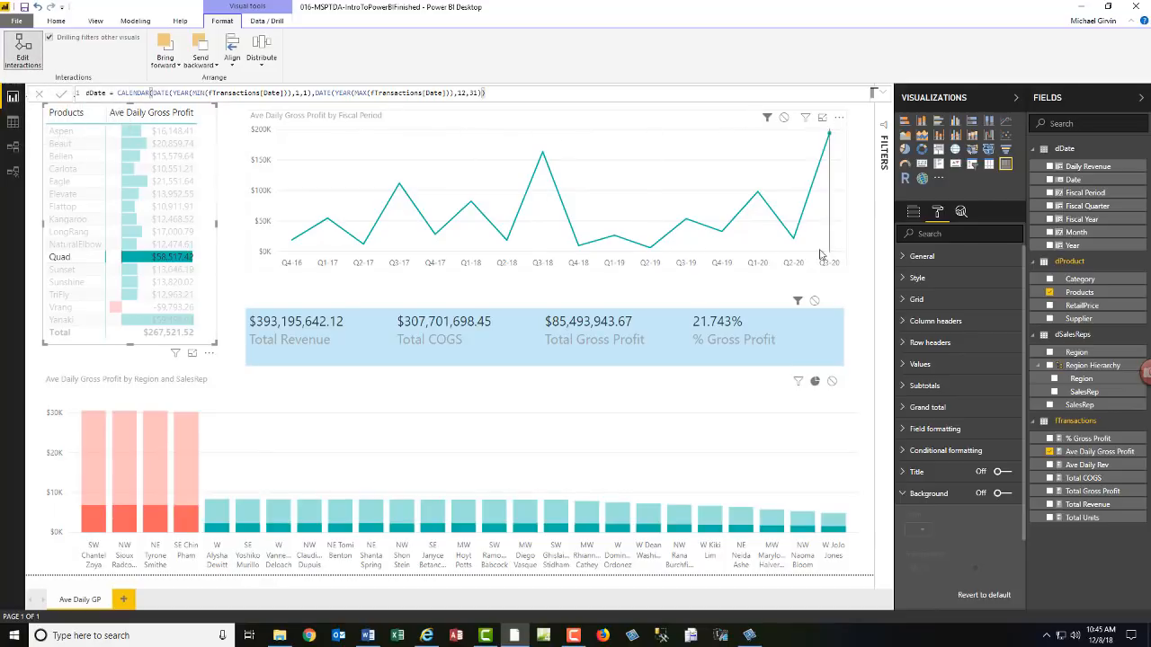
Step: Clear the Quad selection, and check the column chart's cross-filtering by selecting and deselecting the SE column among the red columns
click(231, 276)
click(206, 339)
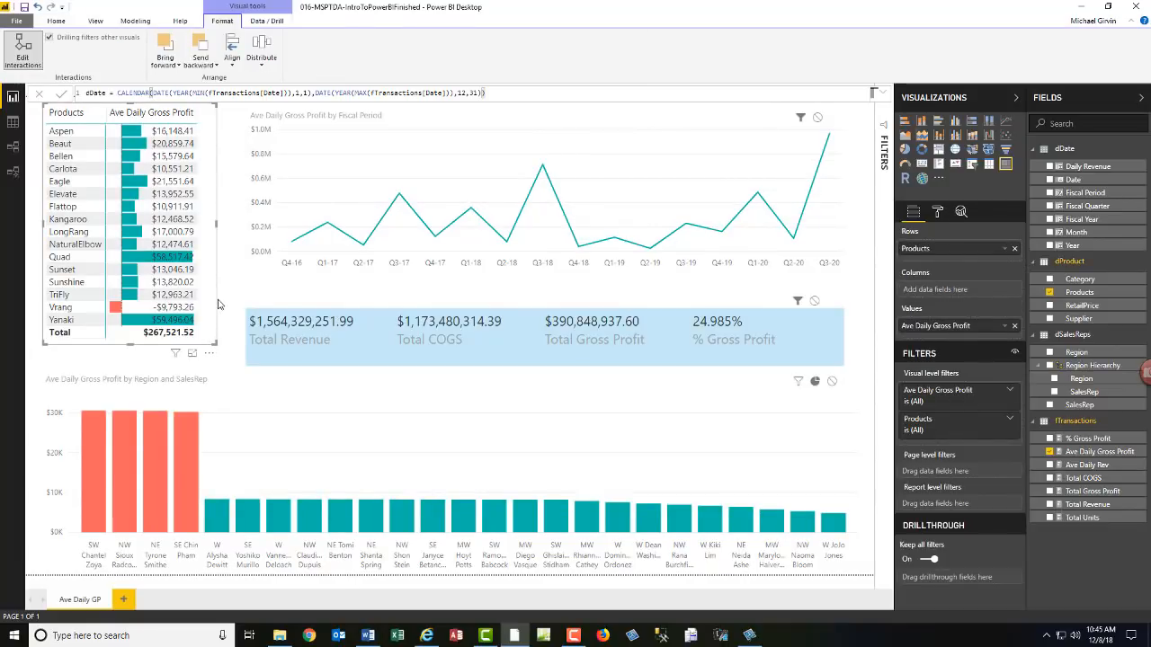
click(187, 456)
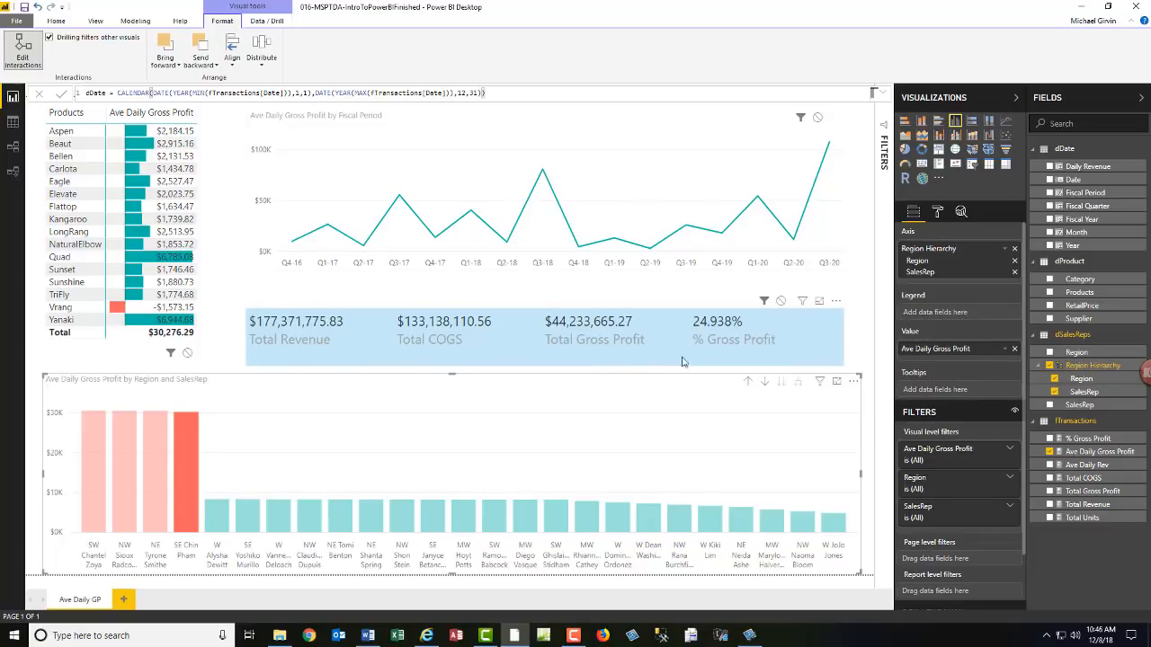
click(387, 404)
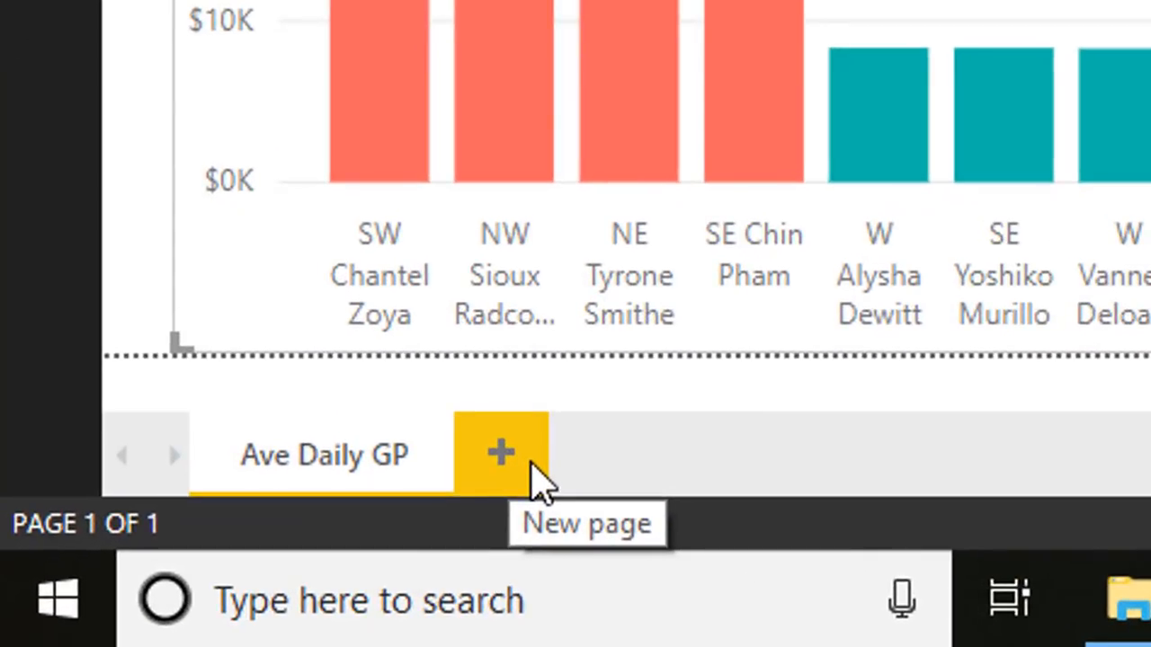
Step: Add a new report page named Fiscal Report
click(509, 457)
double_click(543, 460)
text(Fiscal Report)
key(Return)
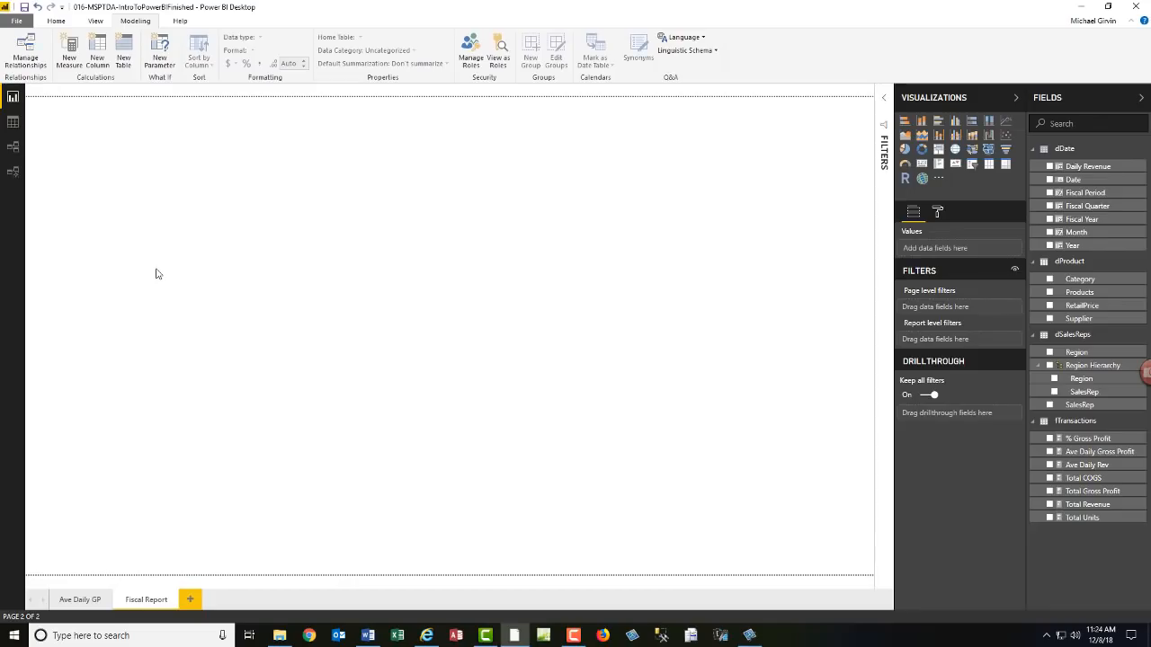
Step: Insert a clustered bar chart of Total Gross Profit by Fiscal Period, and stretch it down to nearly the full page height
click(938, 122)
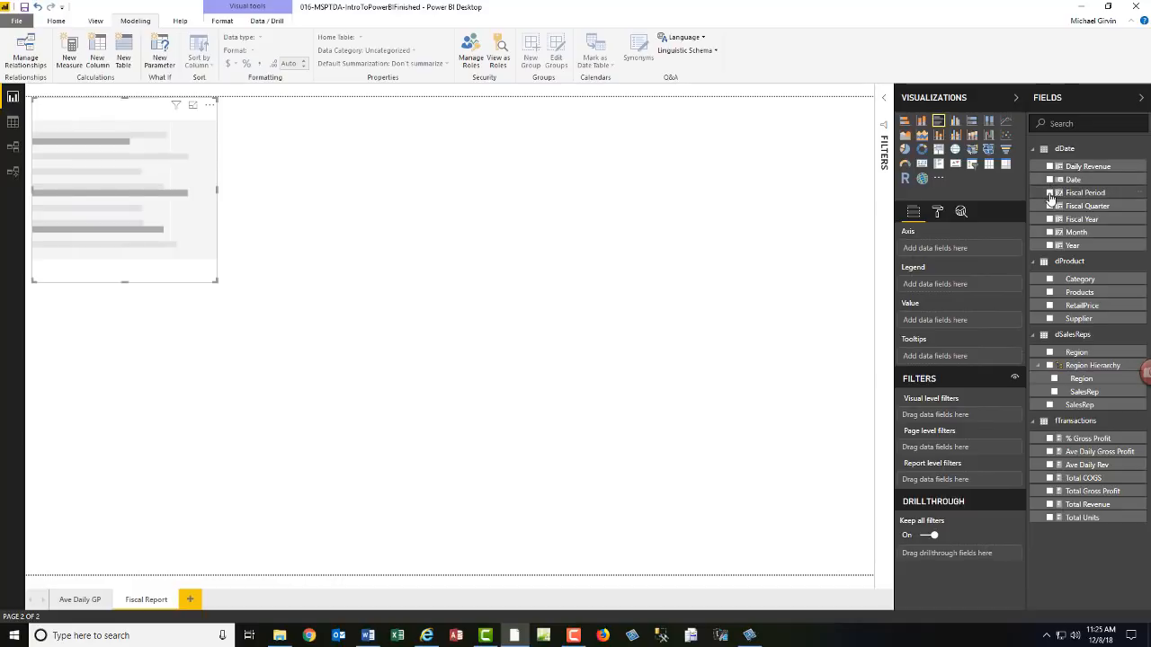
click(1050, 193)
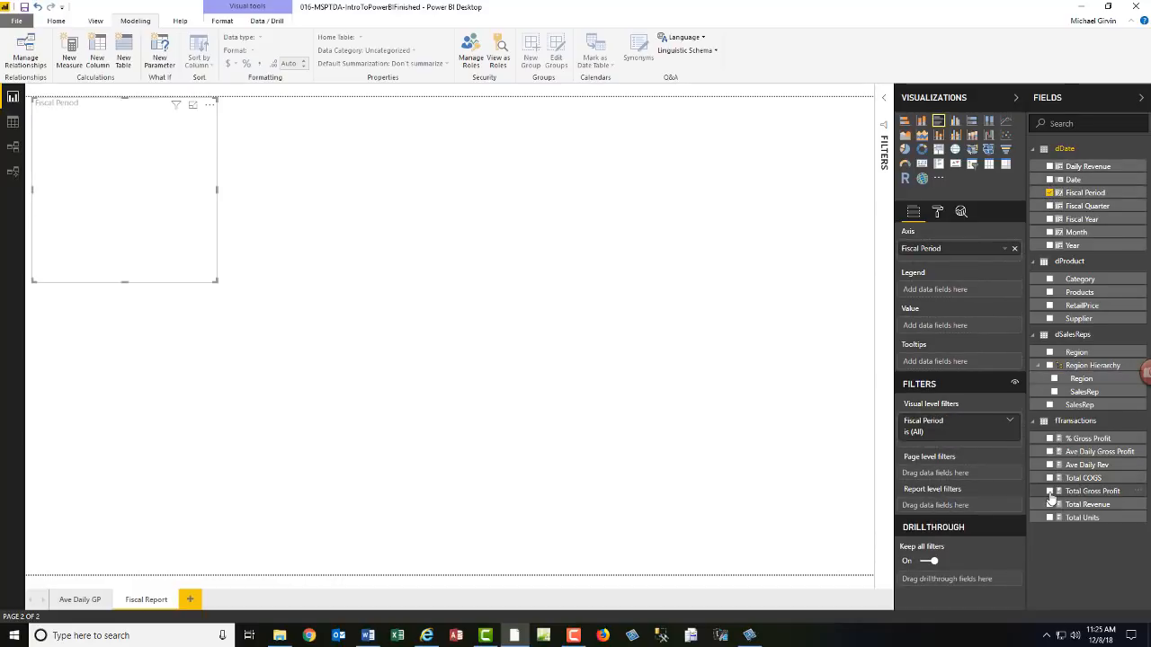
click(1049, 492)
drag(214, 282, 211, 553)
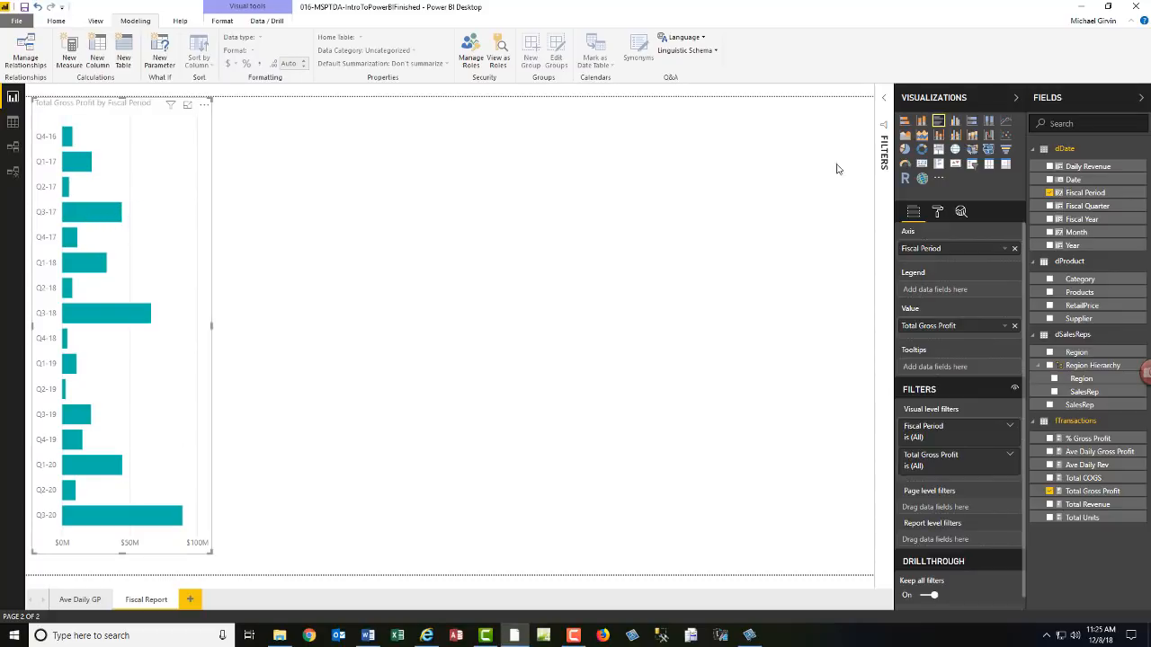
Step: Turn on the bar chart's data labels, and color its bars with a lowest-to-highest color scale based on Count of Fiscal Period
click(939, 212)
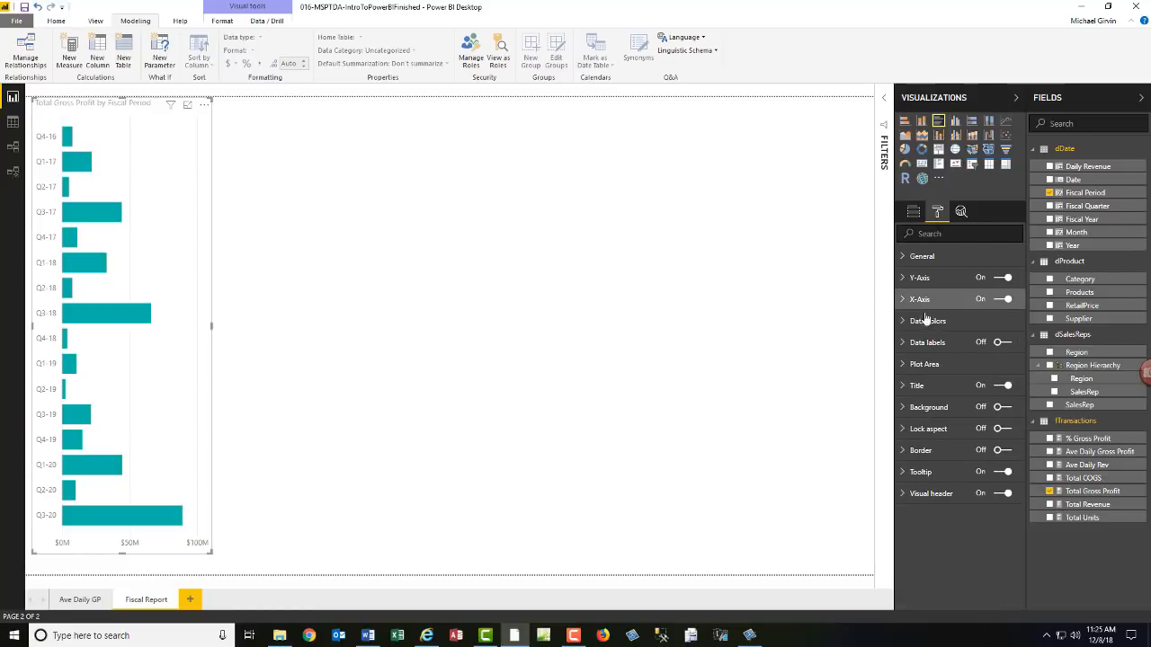
click(1003, 344)
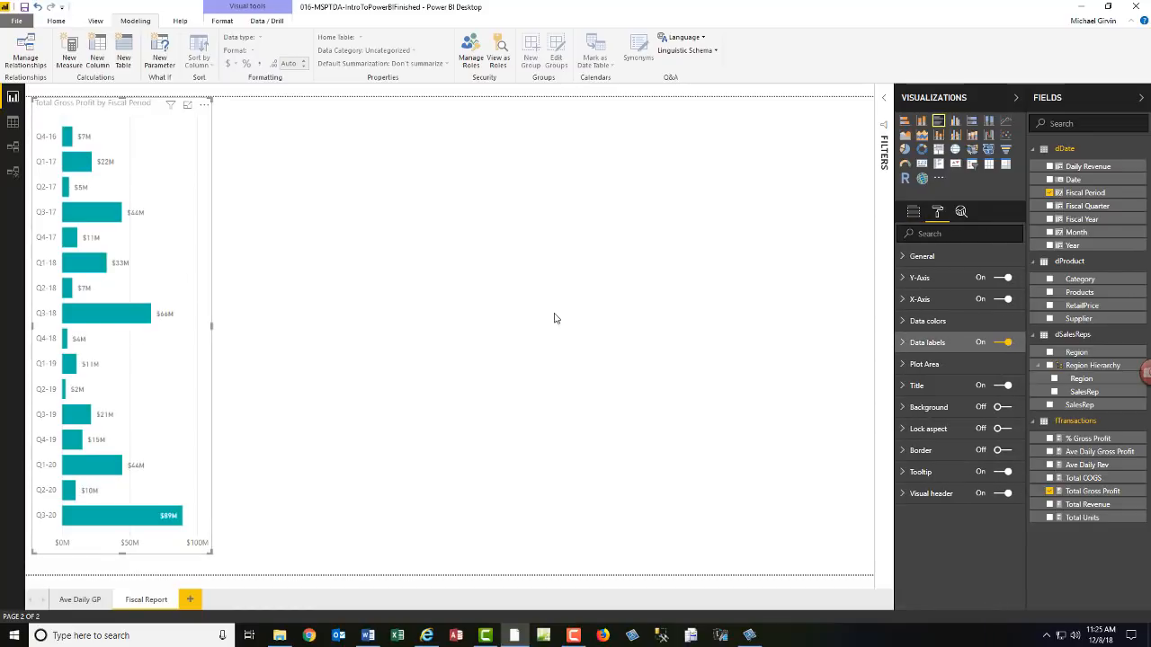
click(904, 324)
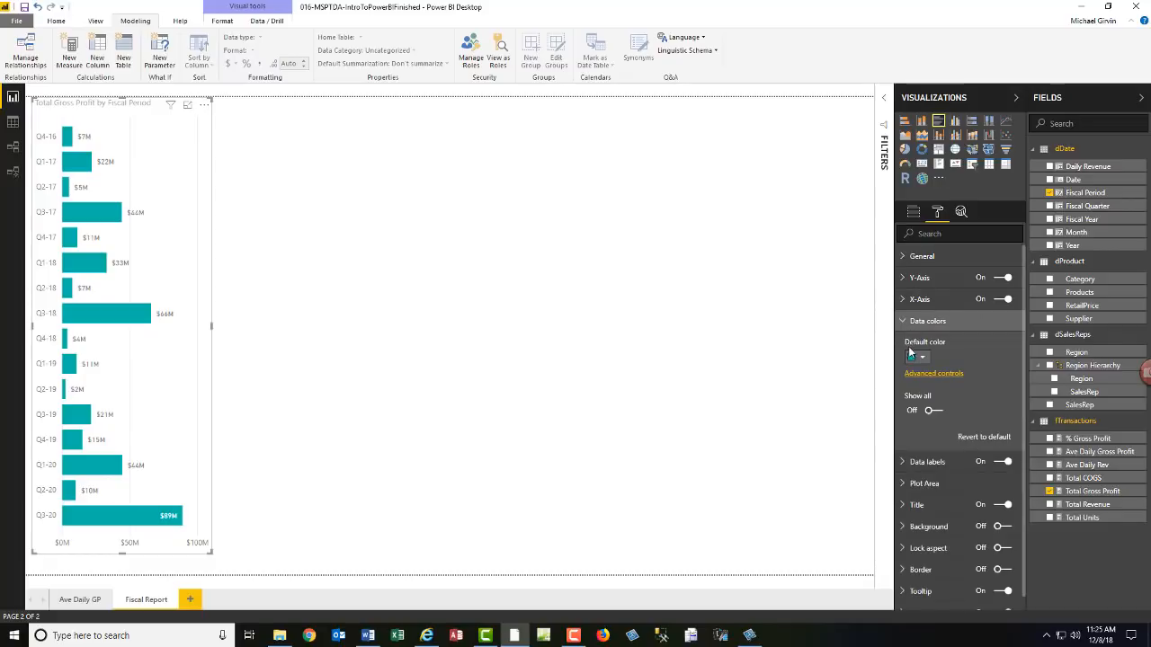
click(932, 374)
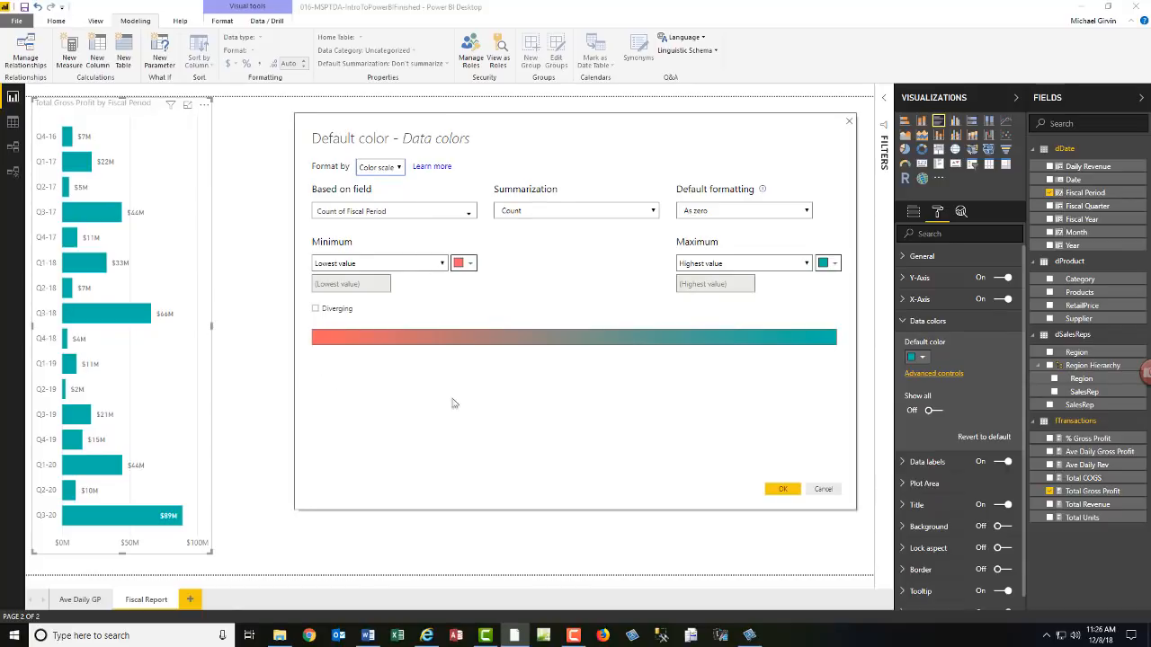
click(781, 489)
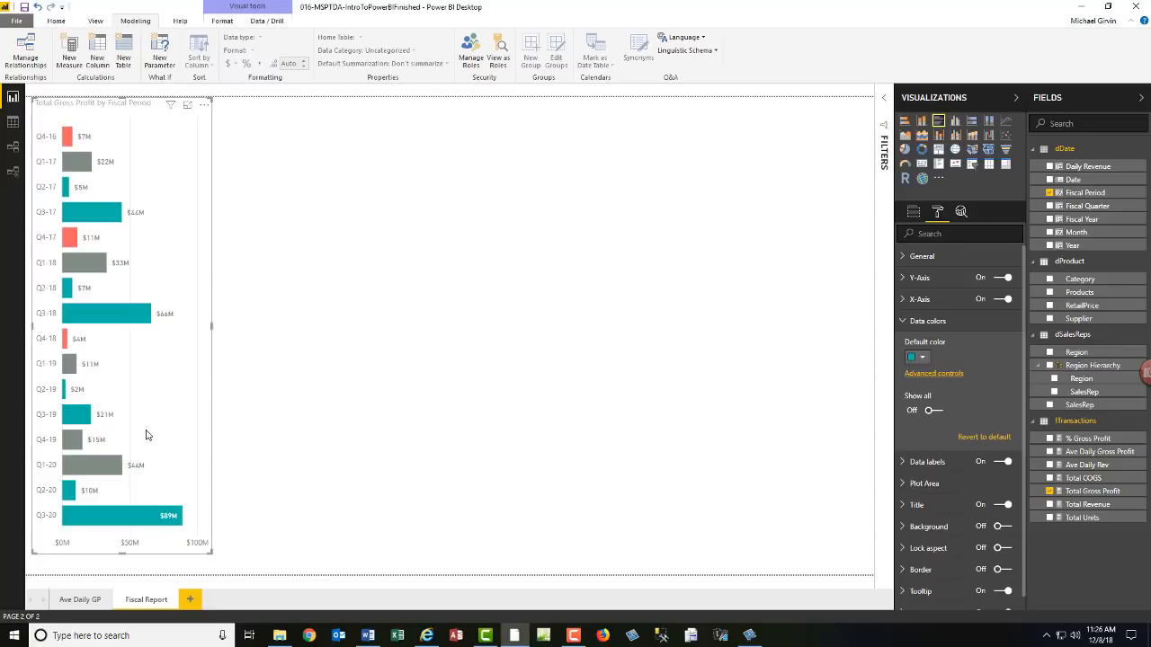
Step: Copy the fiscal-period line chart from the Ave Daily GP page to the Fiscal Report page, and turn on its data labels
click(80, 600)
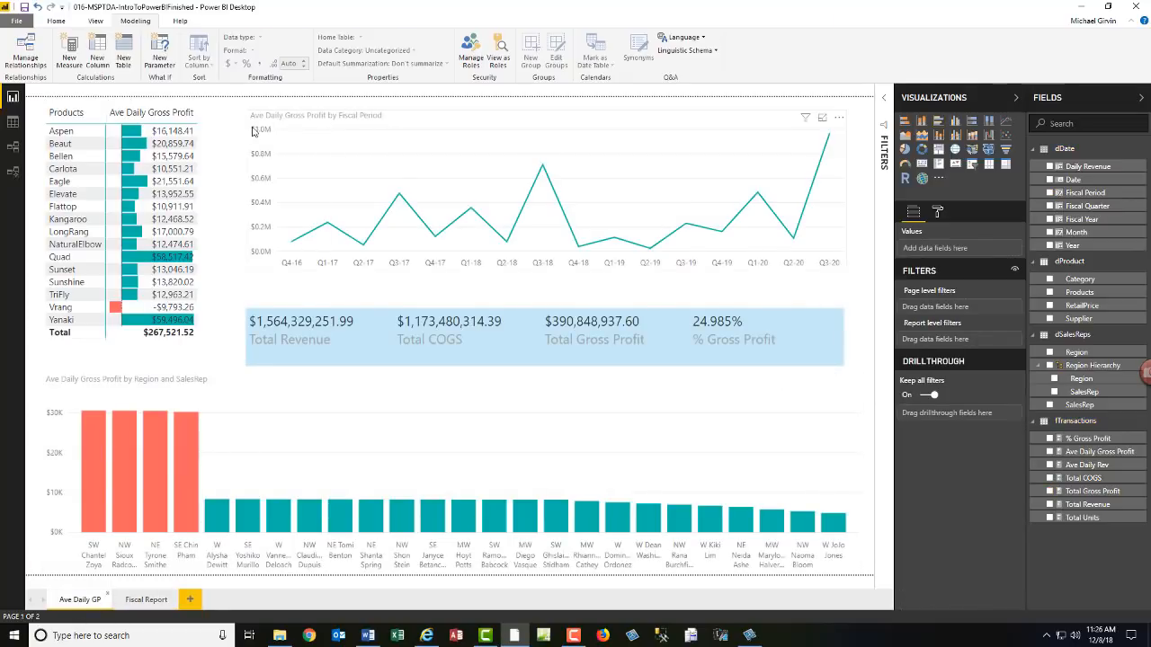
click(252, 129)
key(ctrl+c)
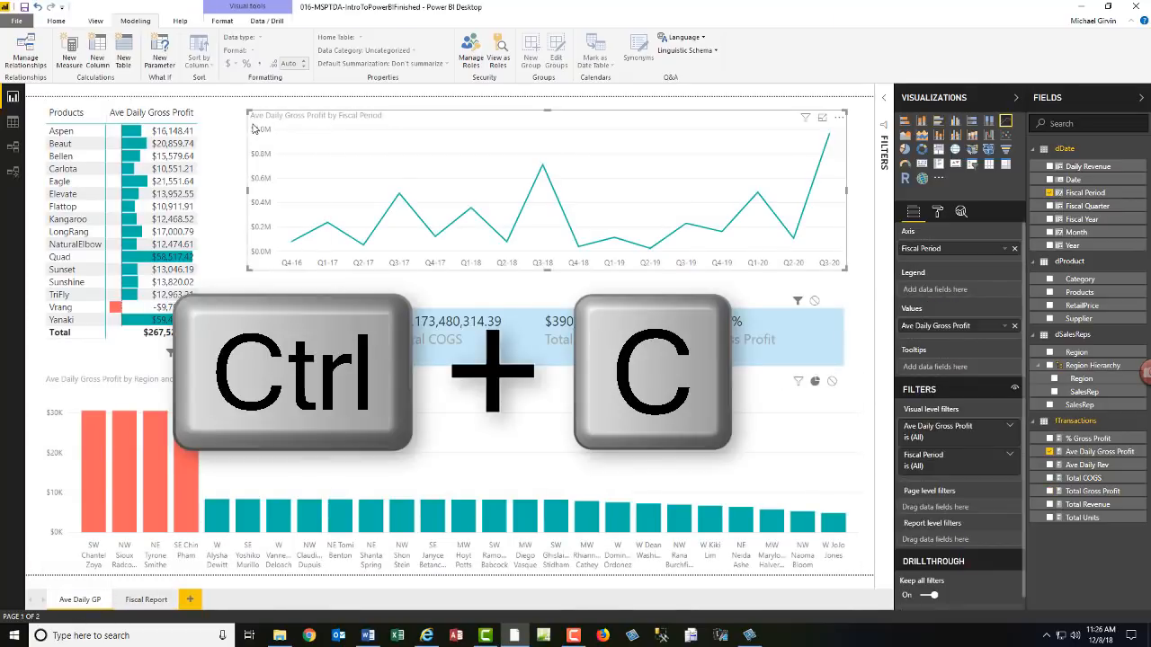
click(142, 601)
key(ctrl+v)
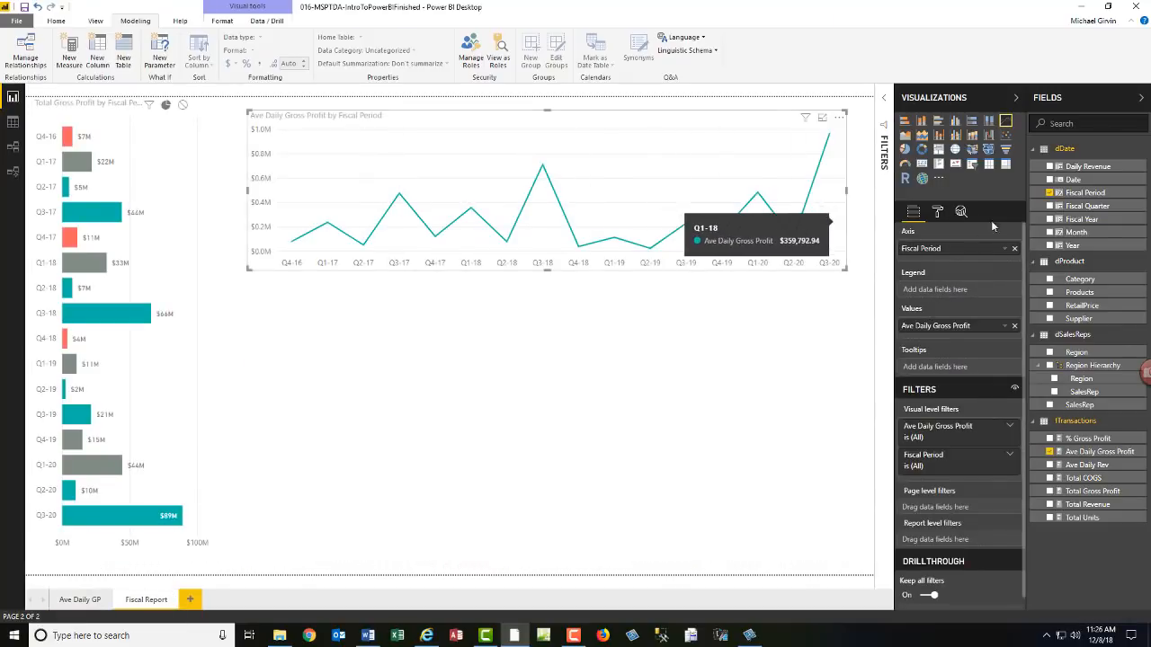
click(938, 212)
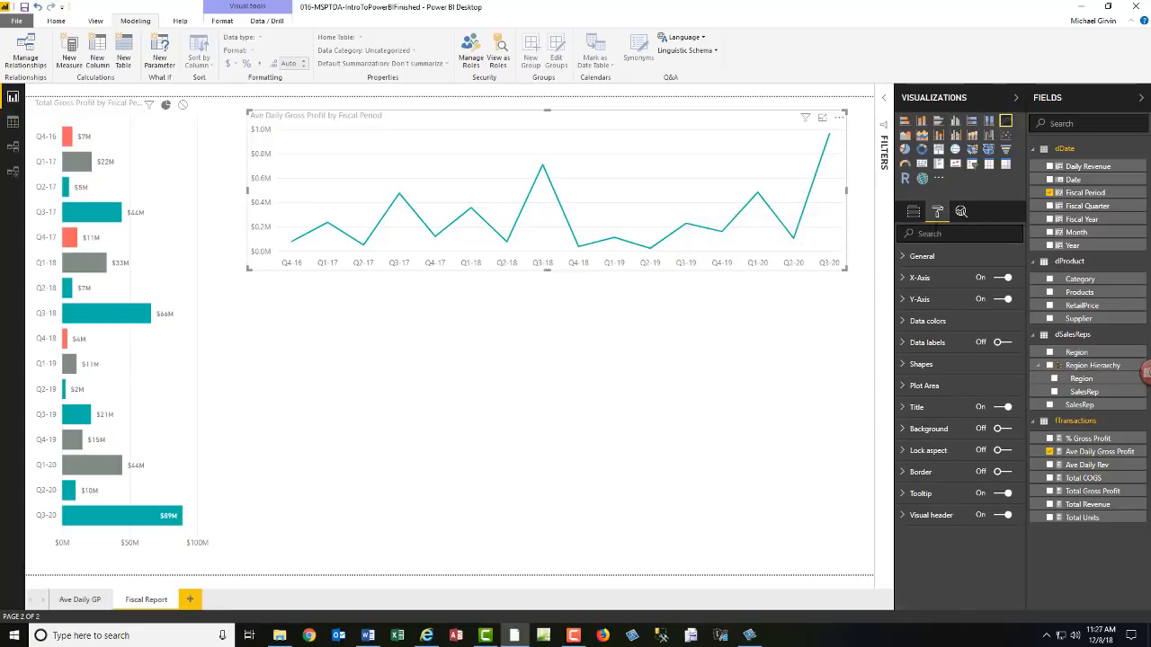
click(1006, 343)
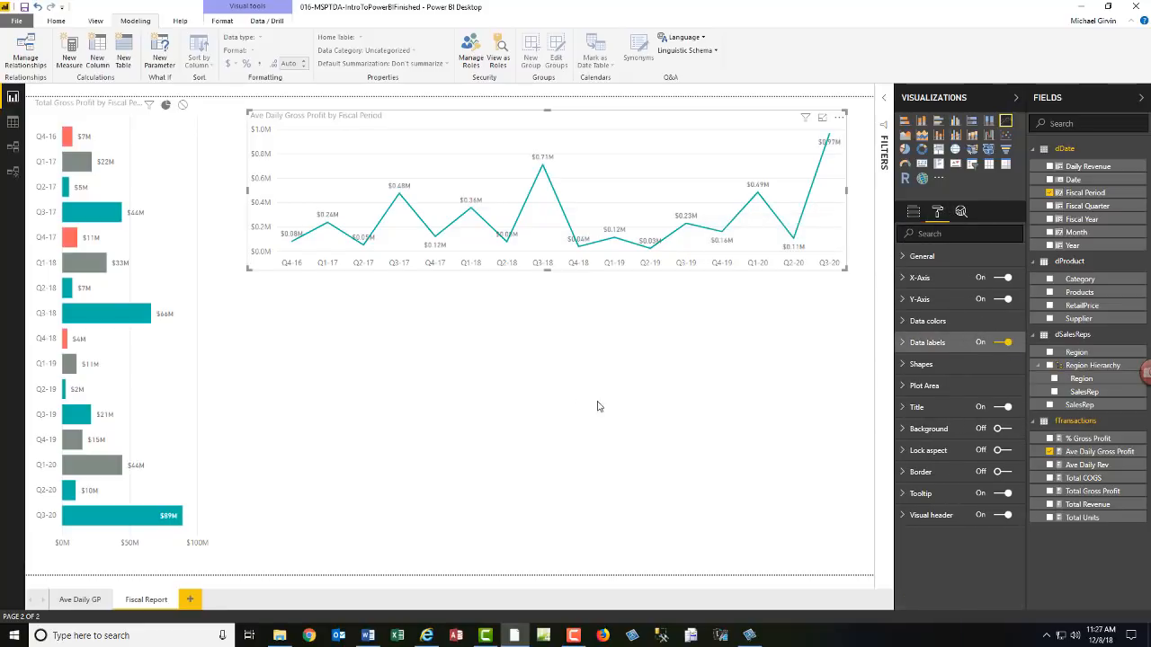
Step: Insert a matrix with Products as rows and % Gross Profit, Ave Daily Gross Profit, Total Units, Total Revenue, Total COGS and Total Gross Profit as values
click(356, 345)
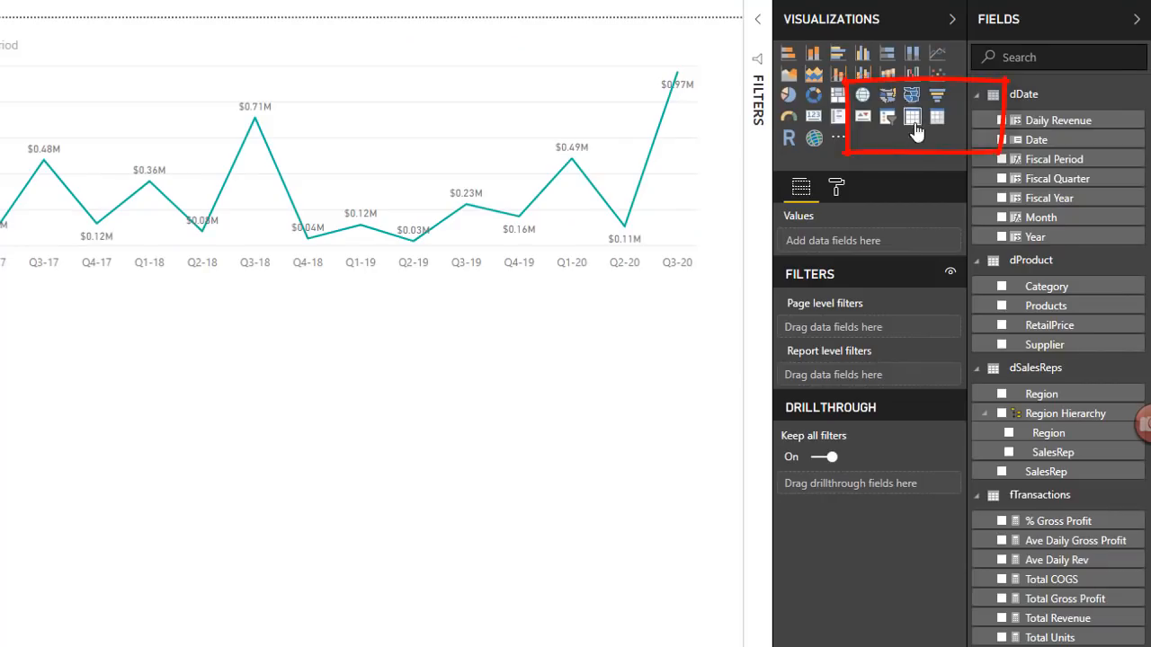
click(935, 120)
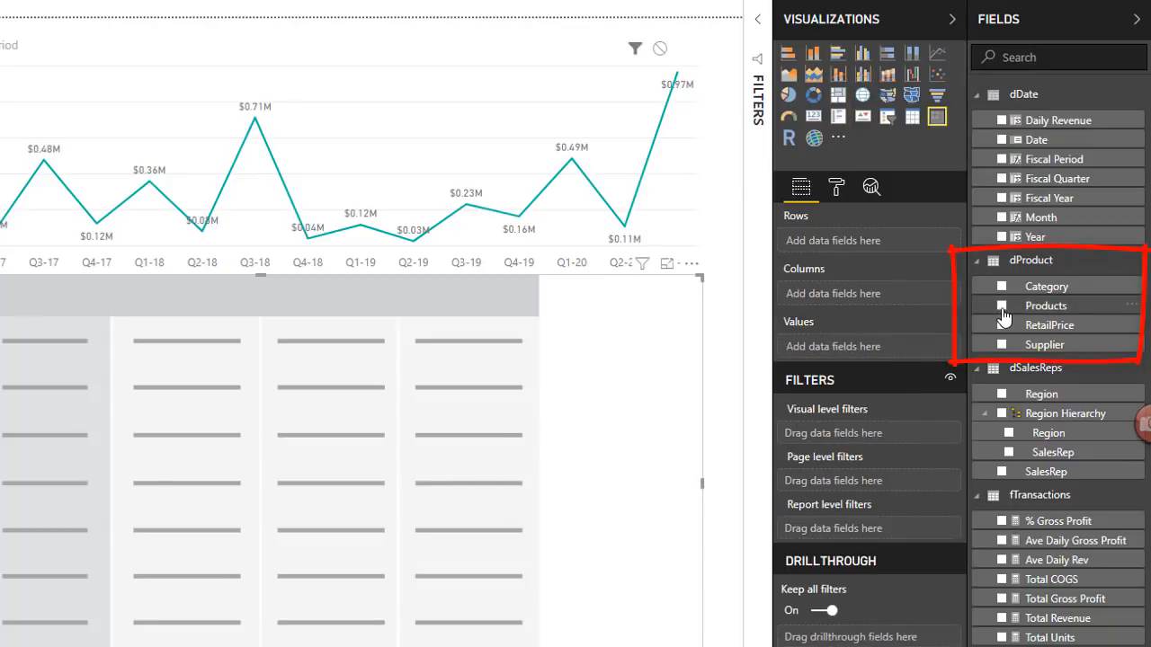
click(1001, 306)
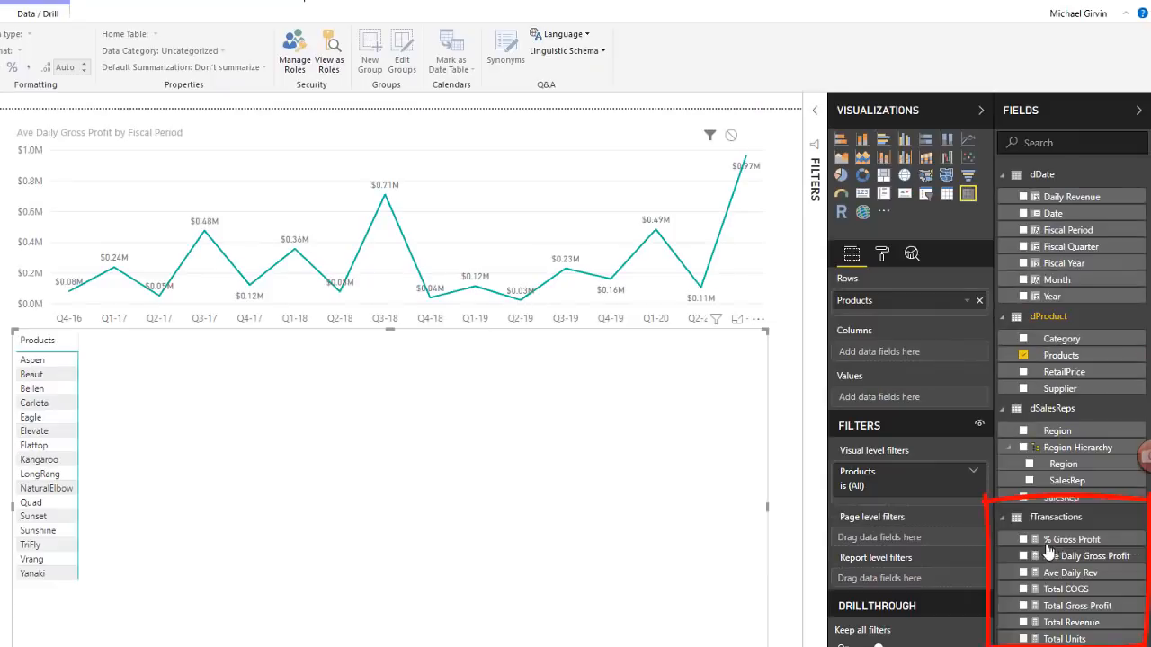
click(1027, 424)
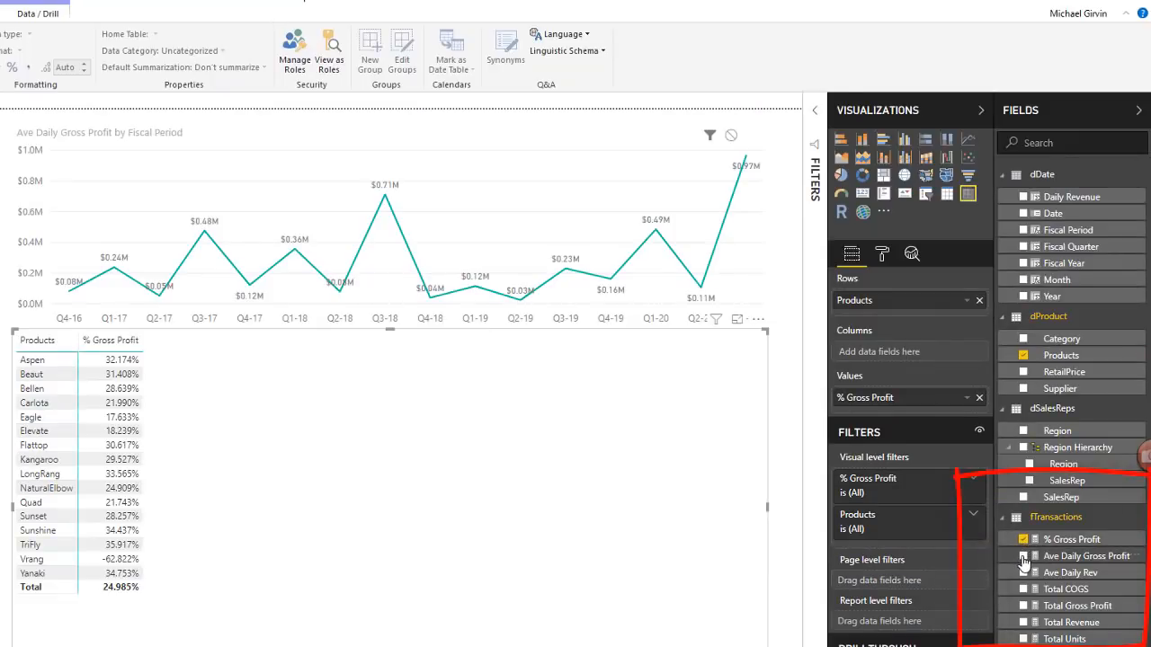
click(1023, 557)
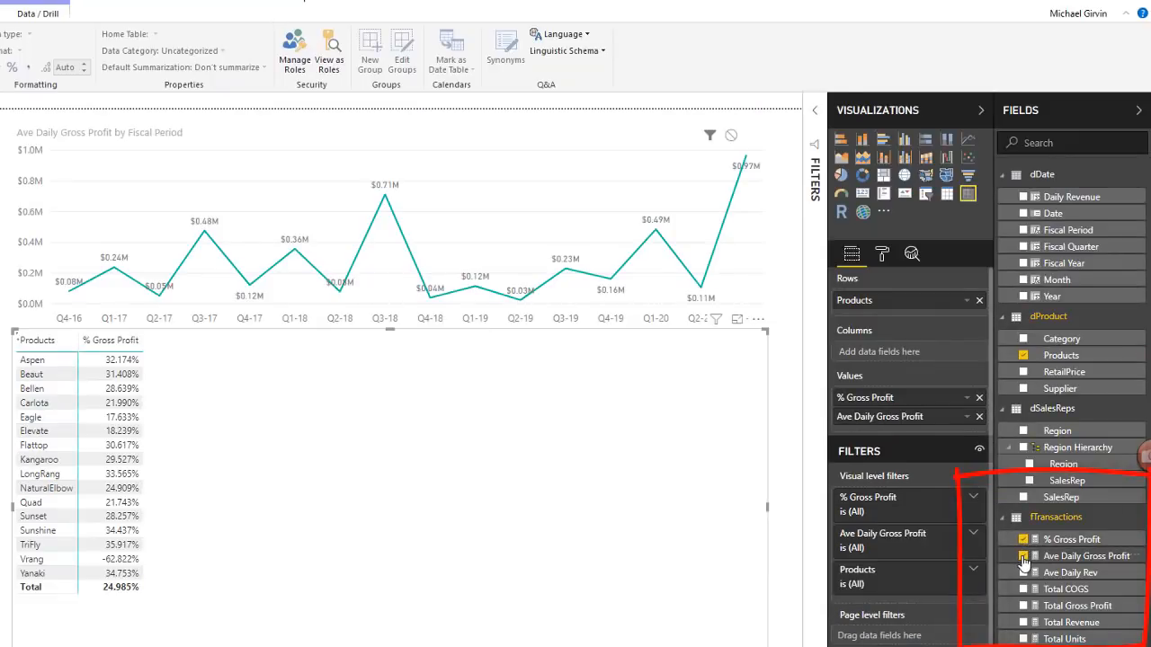
click(1023, 638)
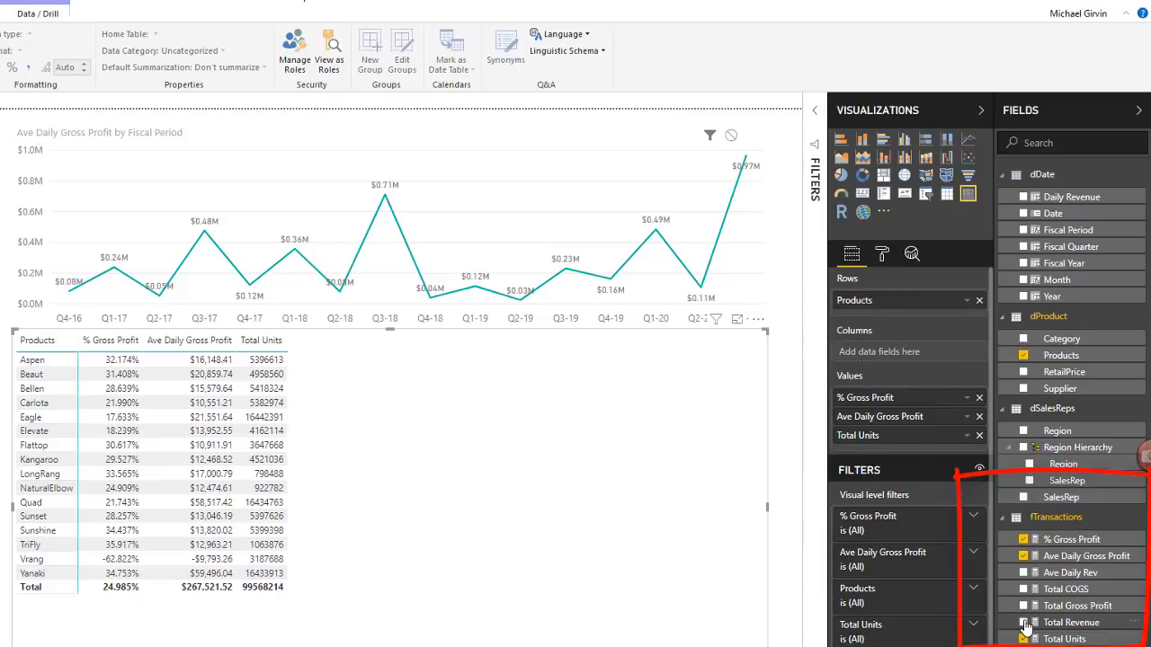
click(1023, 622)
click(1023, 589)
click(1023, 605)
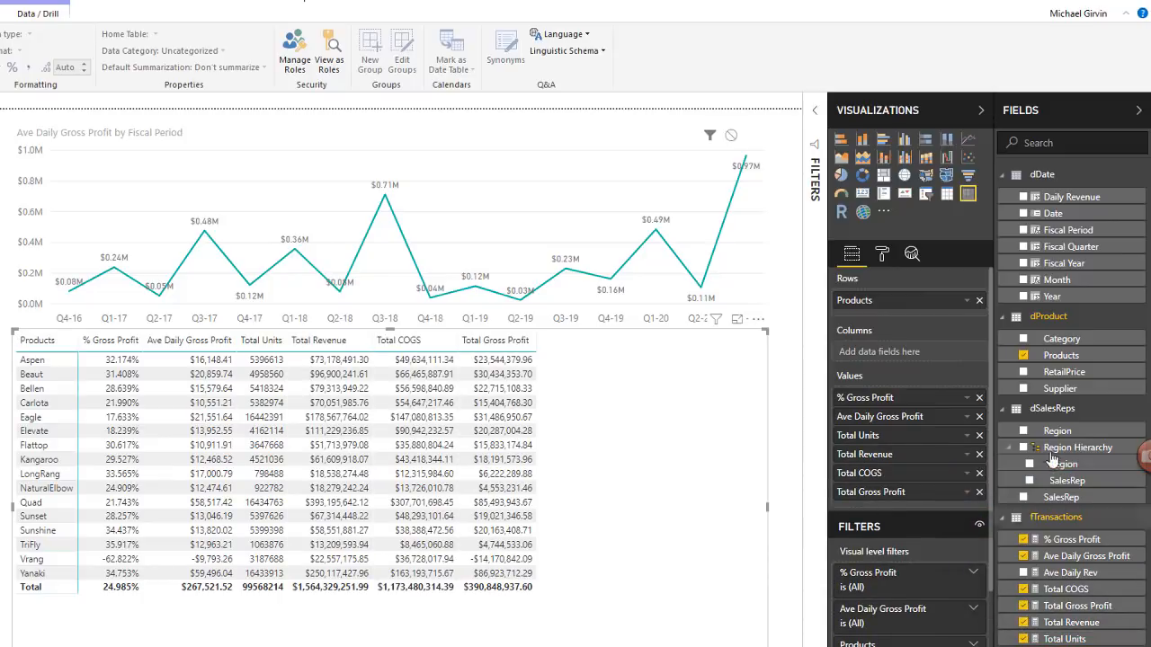
Step: Set the matrix grid's text size to 10
click(882, 254)
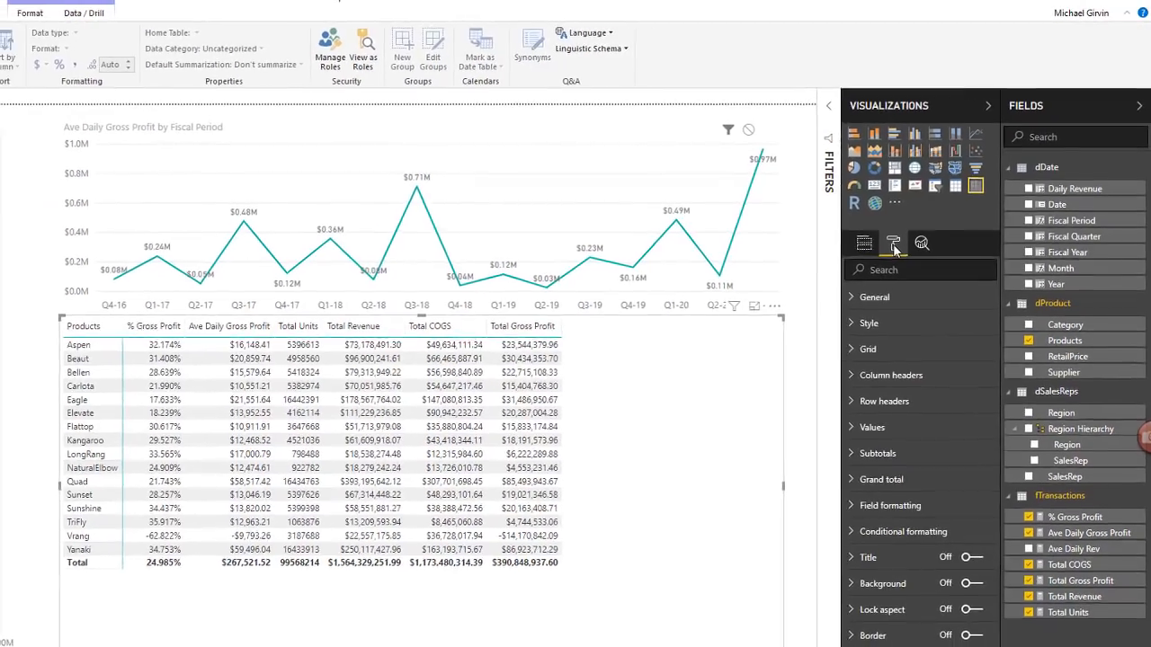
click(842, 373)
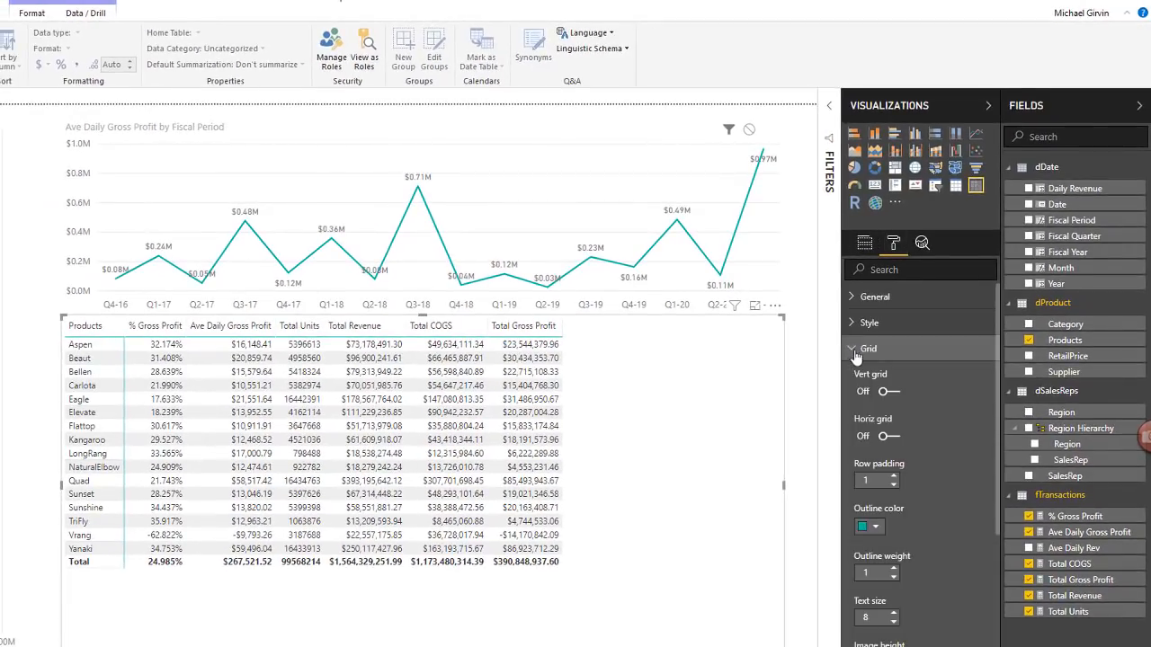
click(893, 614)
click(893, 614)
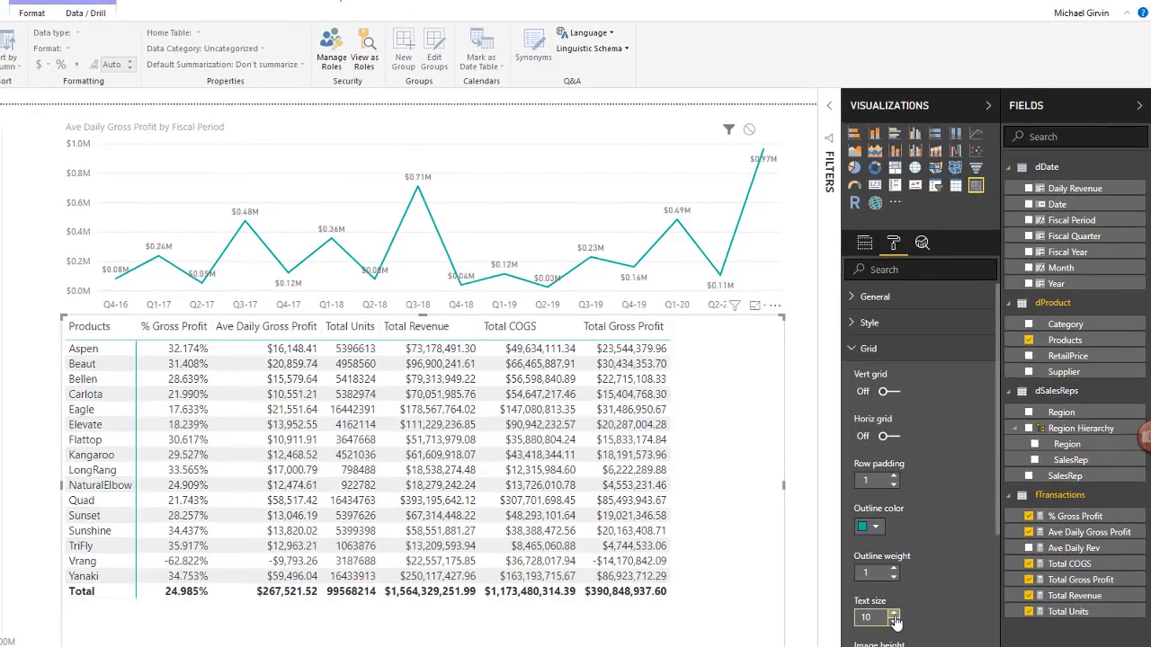
click(854, 351)
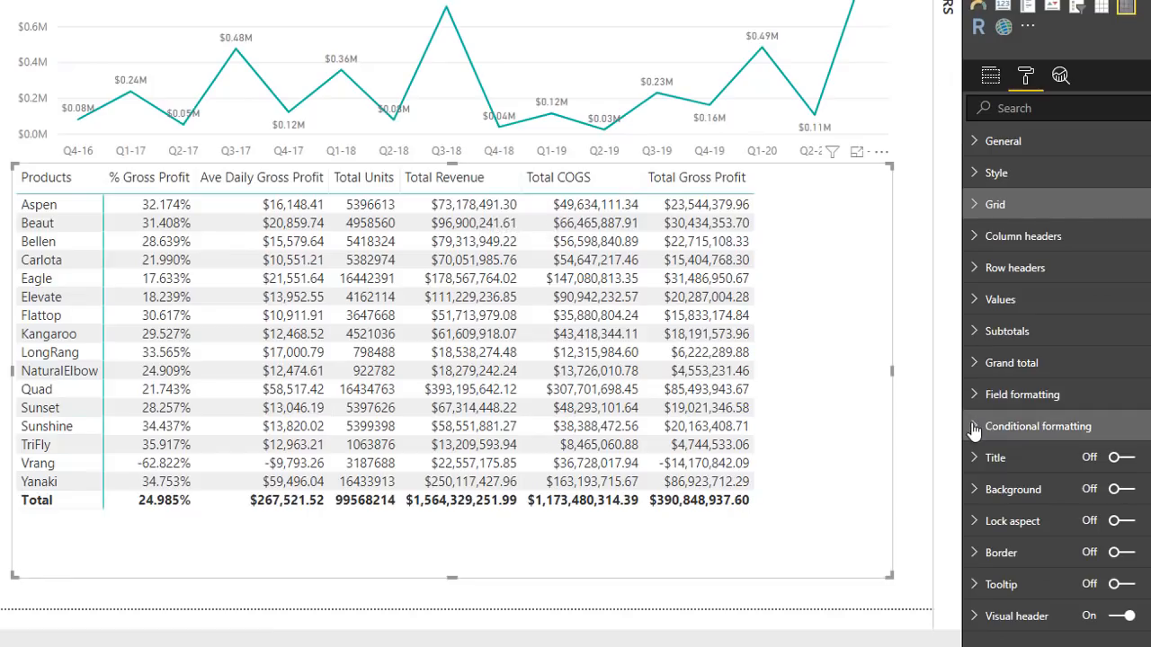
Step: Turn on data bars as conditional formatting for the matrix's Total Revenue column
click(885, 536)
scroll(1017, 445, down, 1)
click(1130, 372)
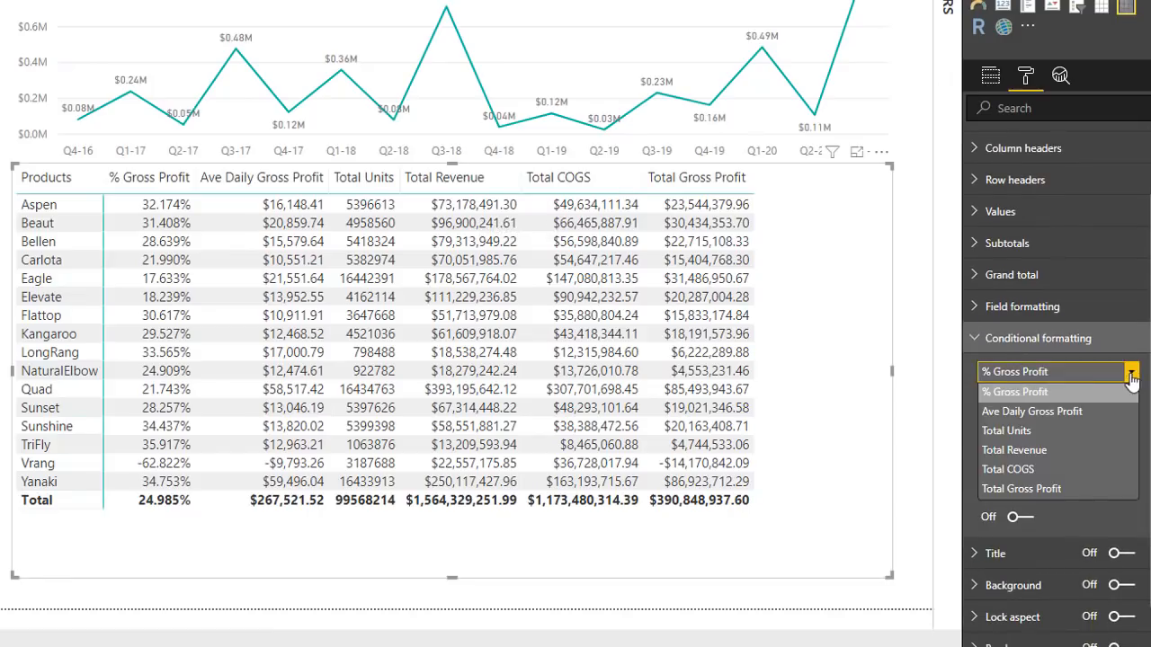
click(1049, 453)
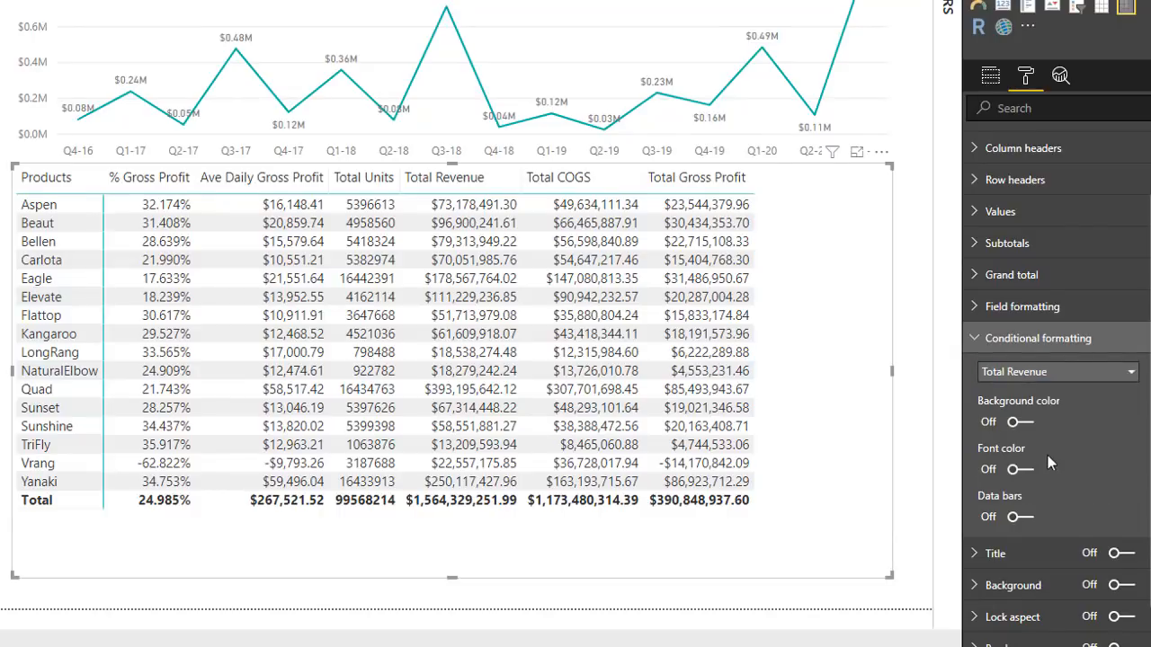
click(1026, 520)
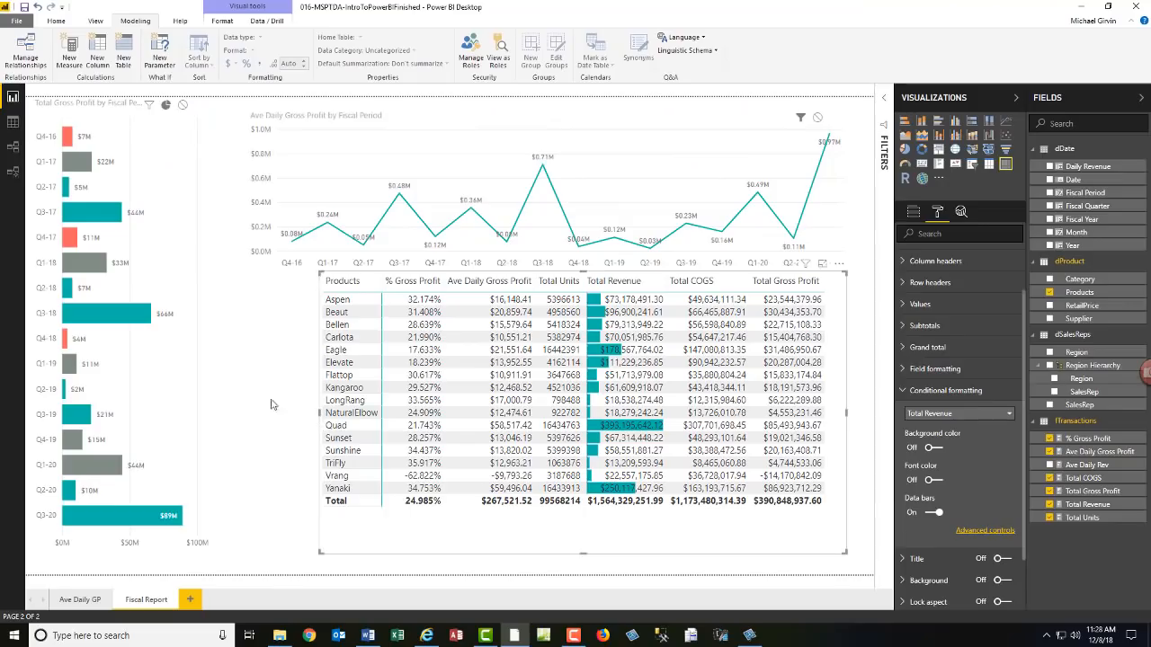
Step: Insert a Region slicer, shrink it to fit its list, and place it between the bar chart and the matrix
click(236, 357)
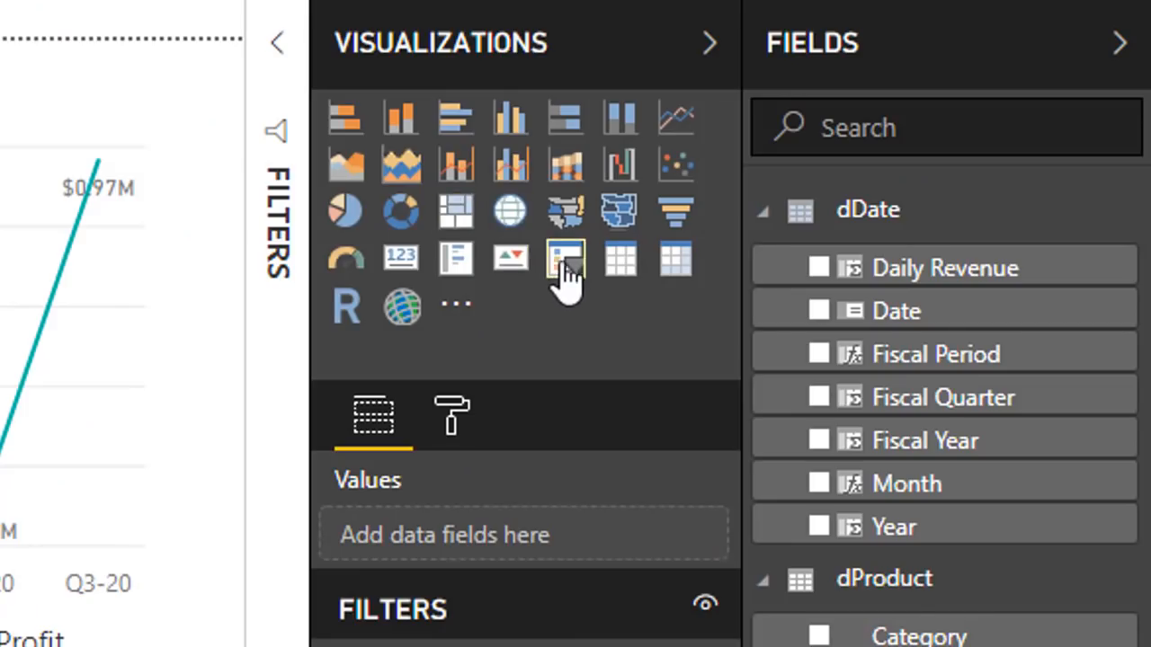
click(567, 261)
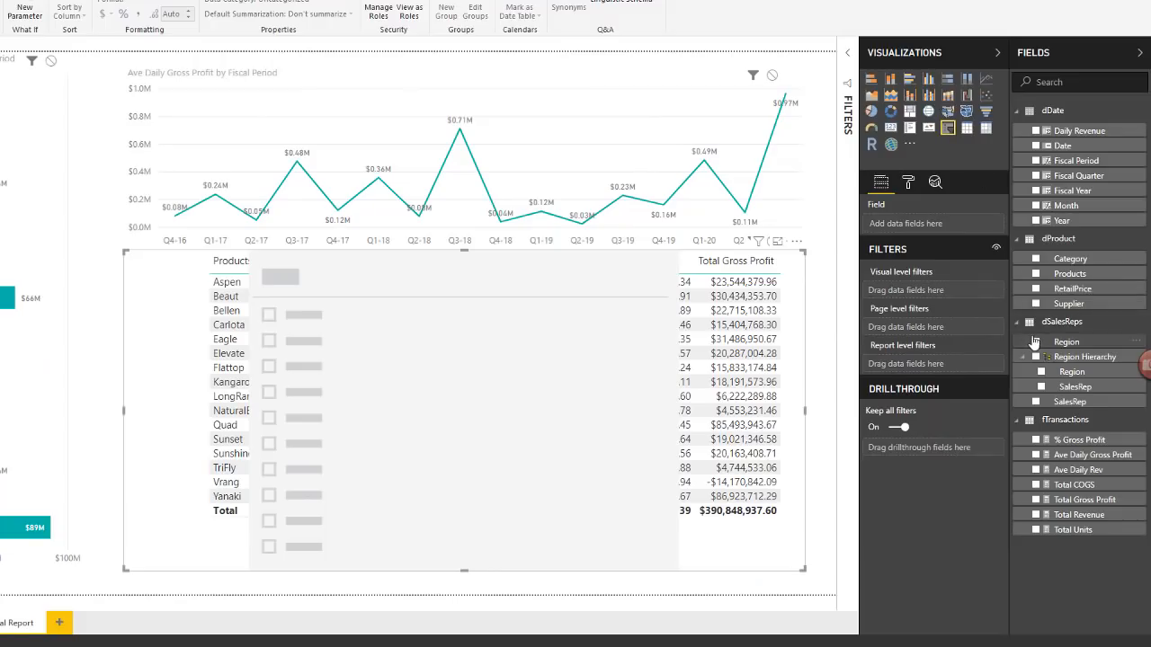
click(1035, 341)
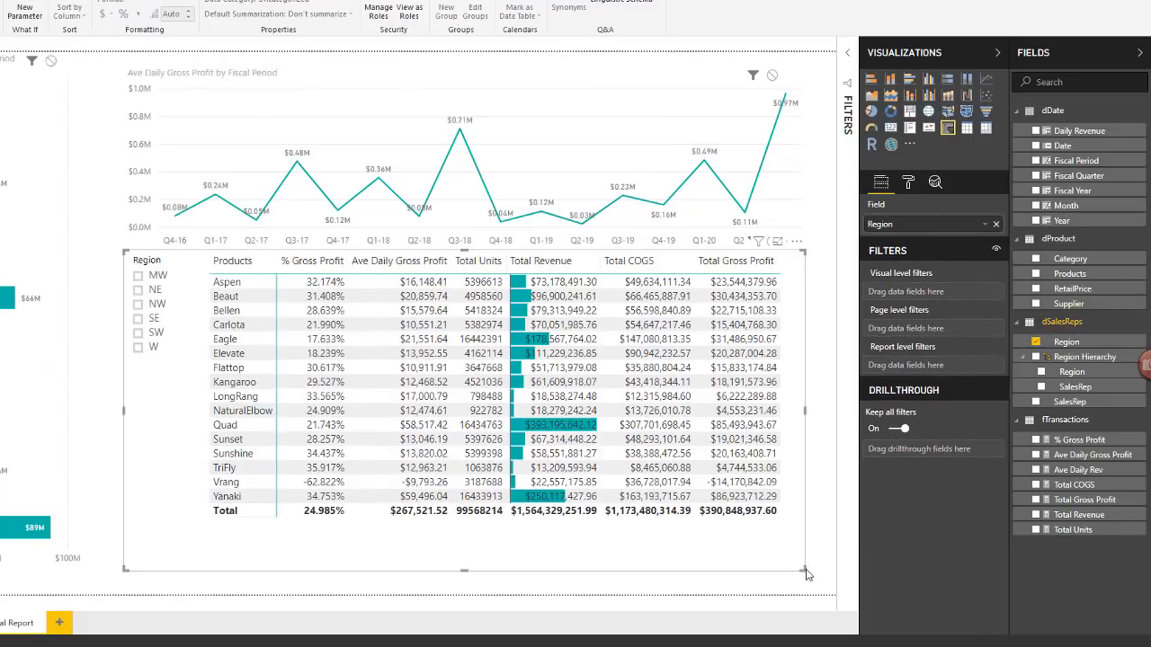
drag(804, 569, 205, 424)
drag(159, 390, 137, 453)
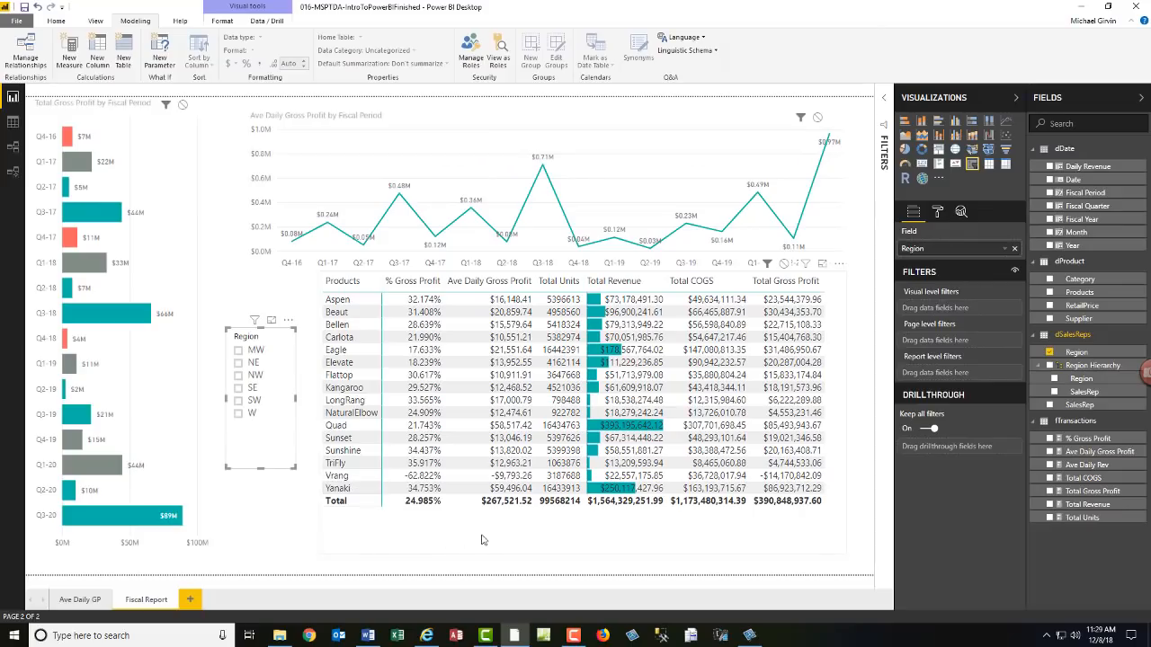
Step: Free space along the top of the report page by moving the matrix and line chart down and lowering the bar chart's upper edge
click(481, 540)
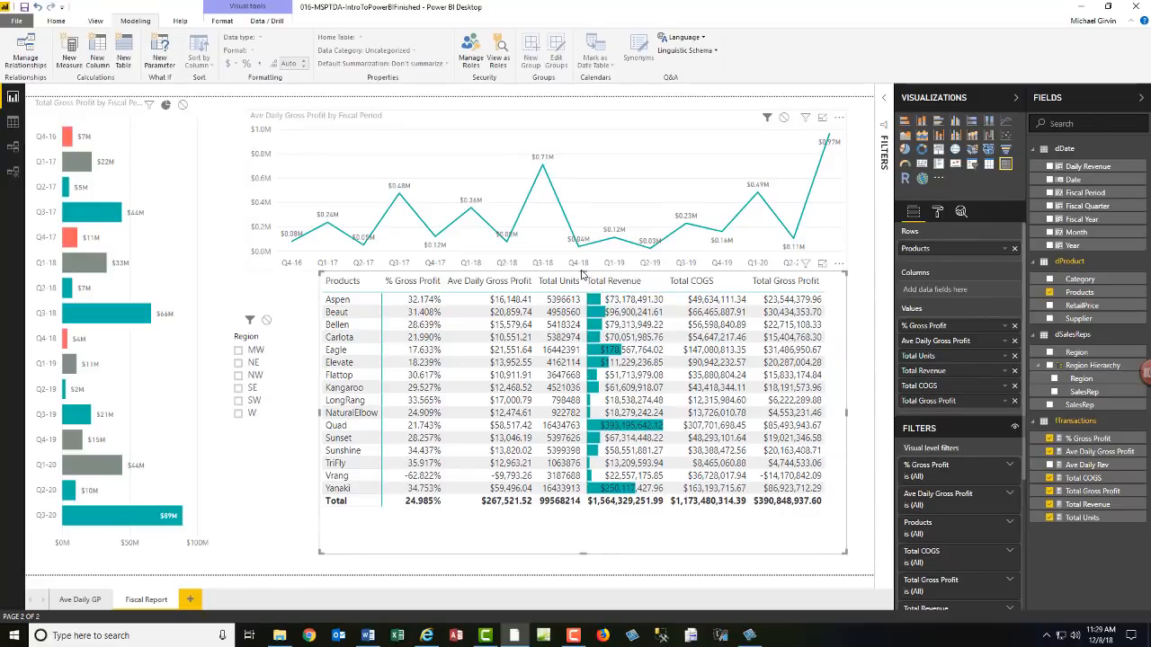
drag(582, 274, 584, 319)
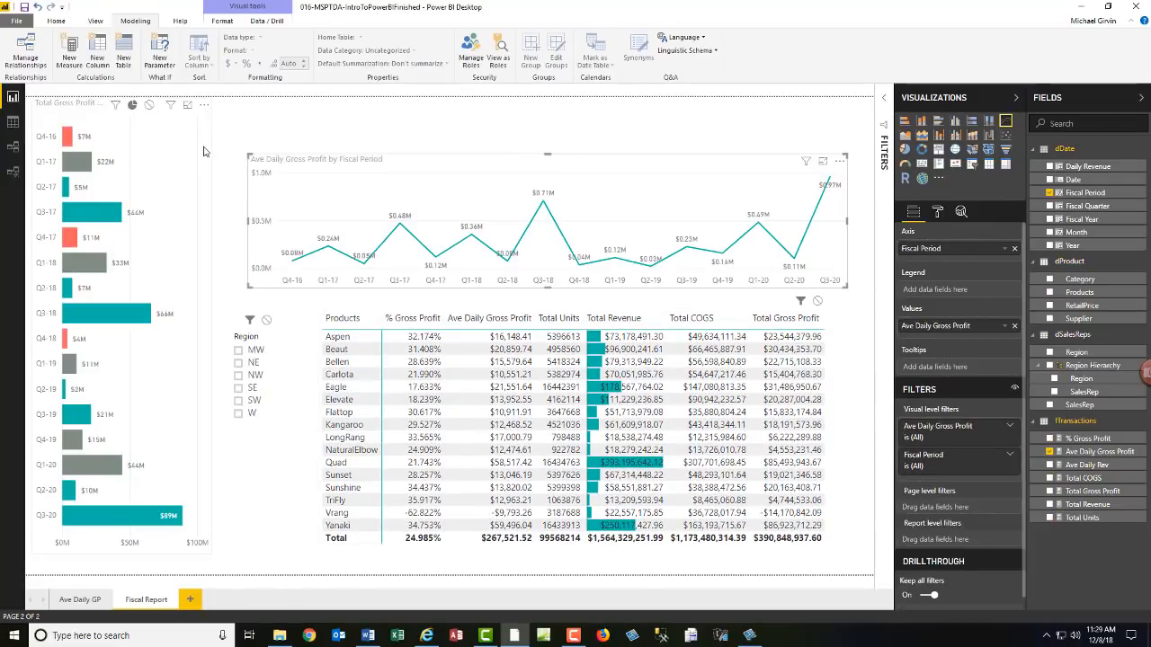
click(203, 152)
drag(123, 98, 126, 129)
click(126, 128)
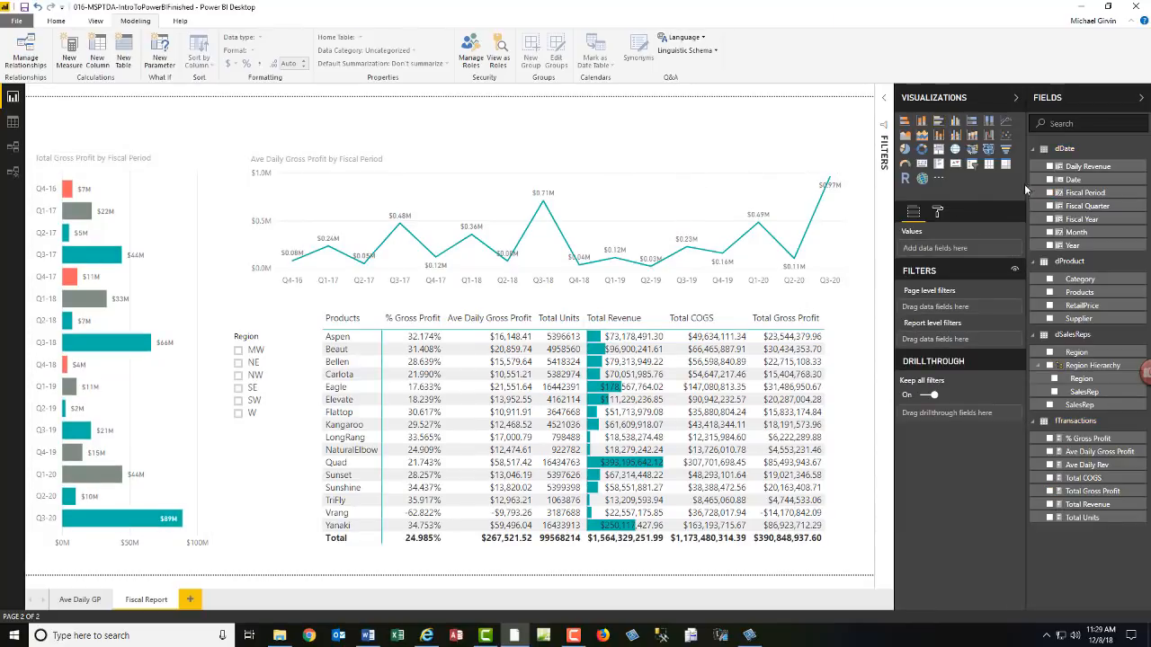
Step: Create a new visual with Total Units, Total Revenue, Total COGS and Total Gross Profit as its values
click(939, 165)
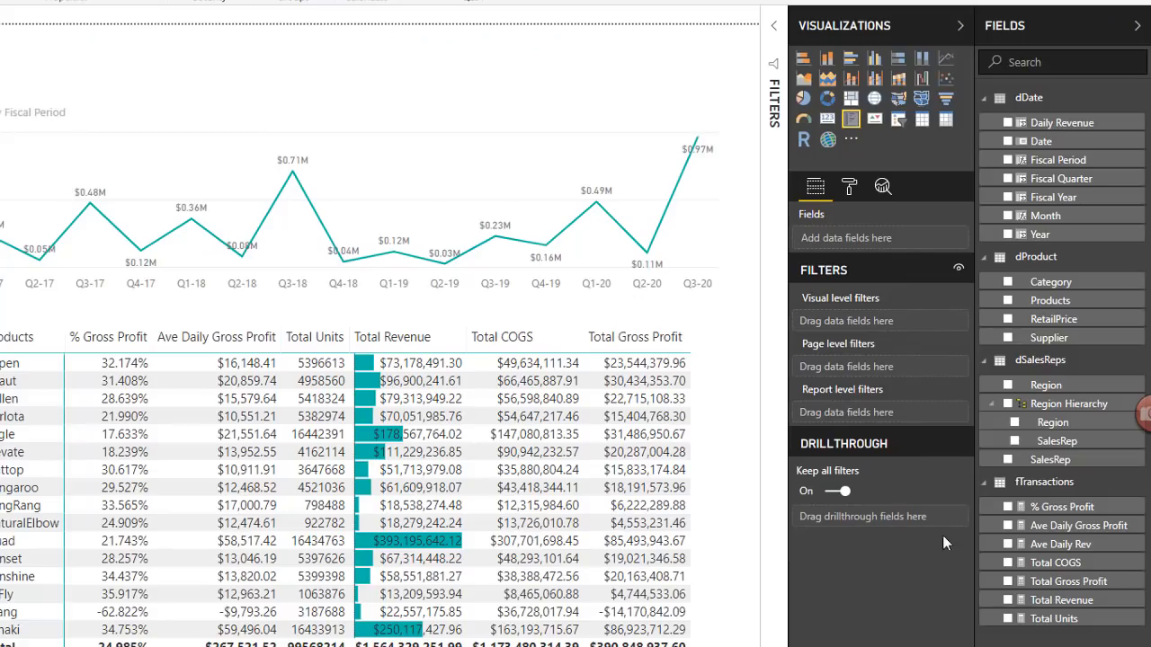
click(1049, 518)
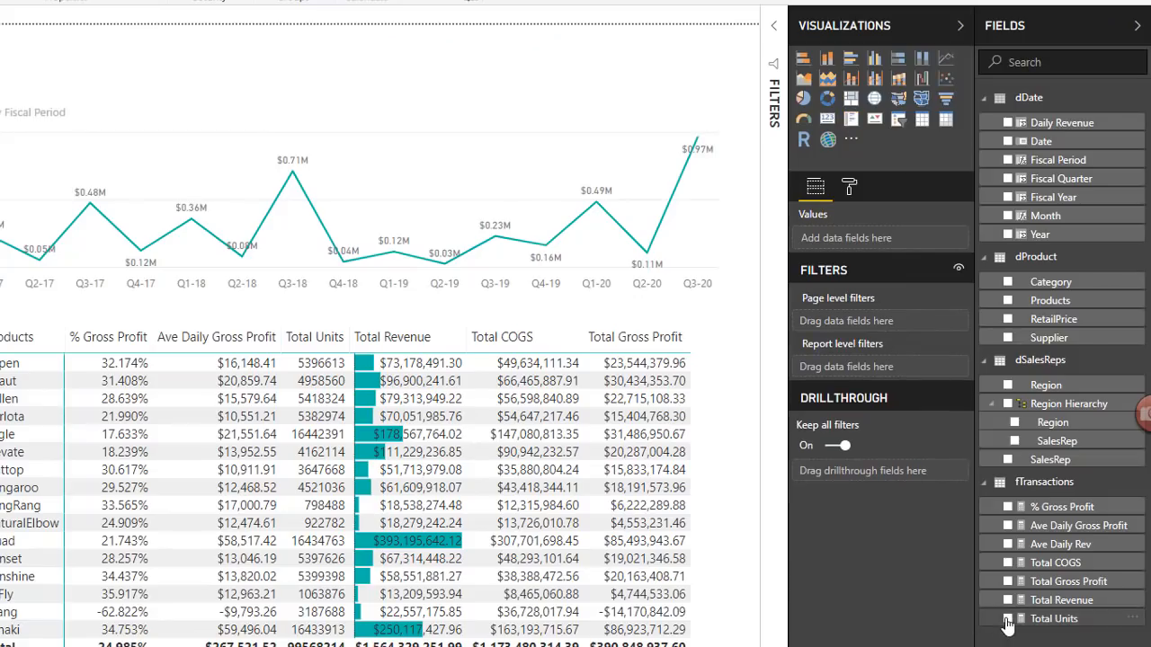
click(1008, 619)
click(1007, 600)
click(1008, 562)
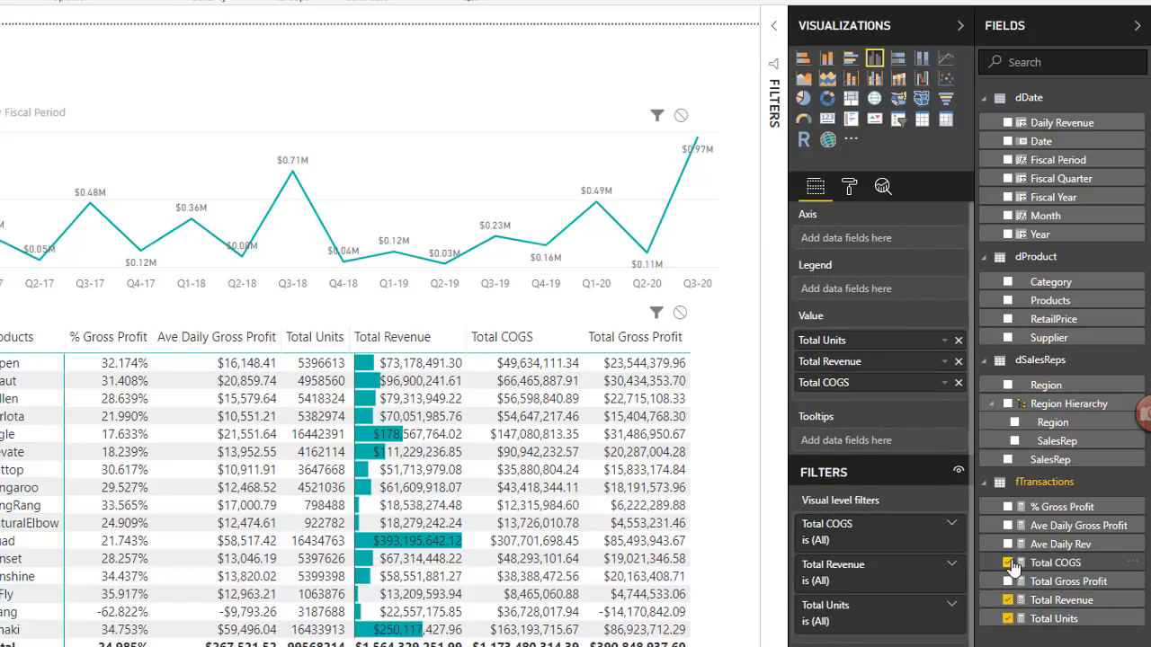
click(1008, 582)
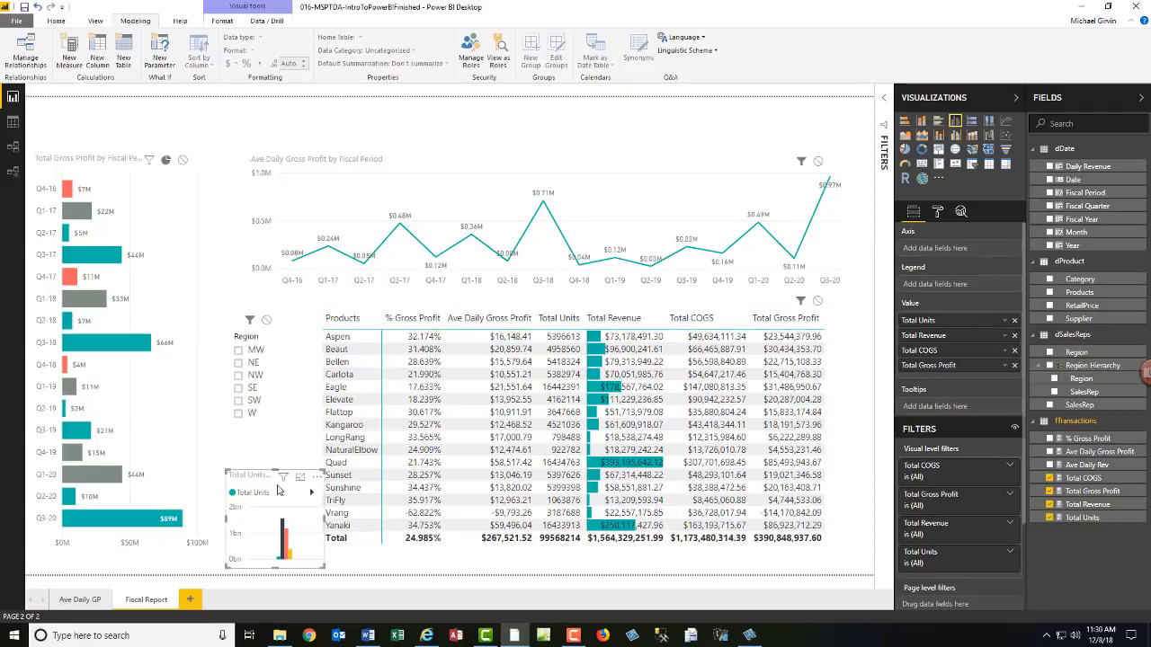
Step: Convert the new totals column chart to a multi-row card and stretch it across the top of the report page
drag(253, 480, 139, 108)
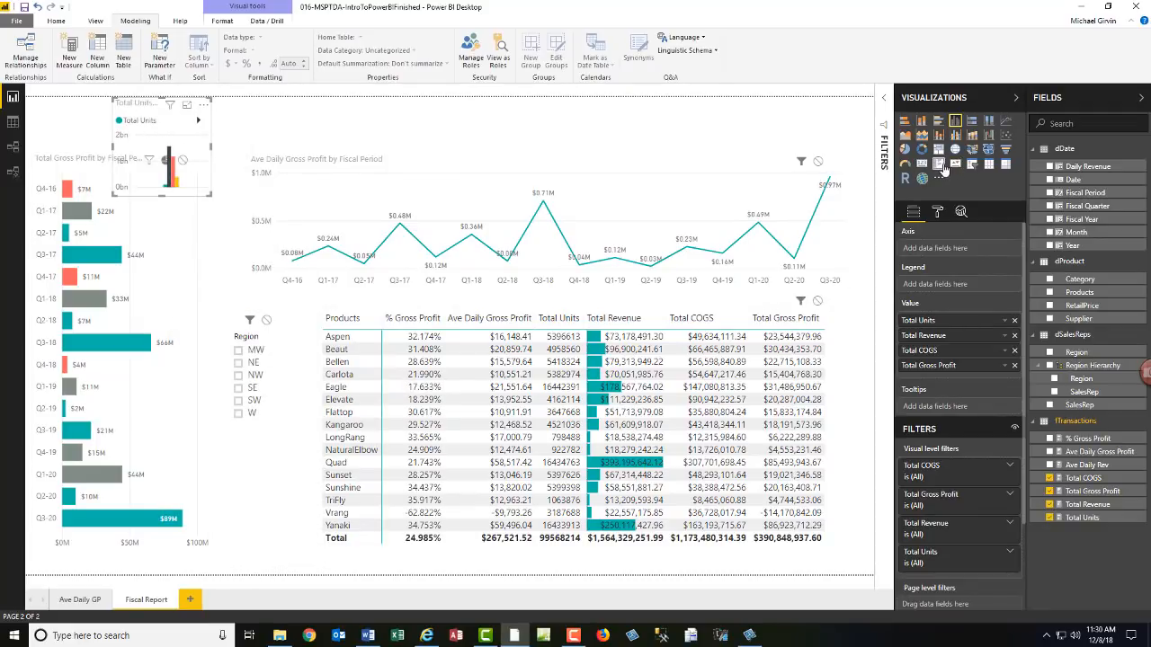
click(939, 166)
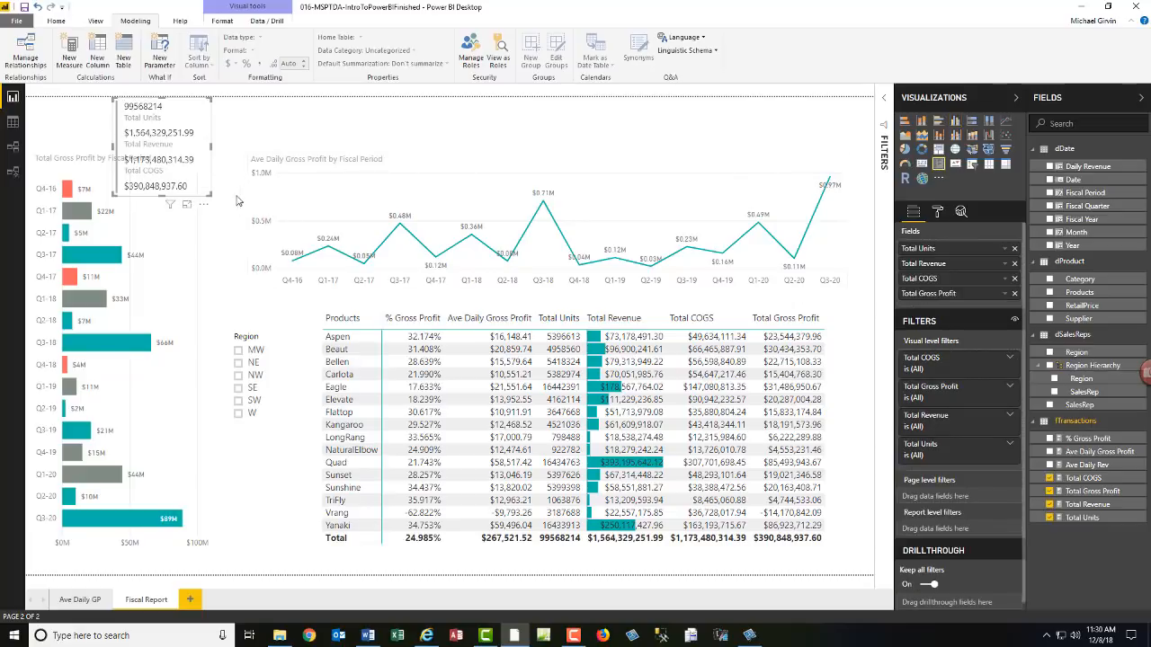
drag(207, 195, 856, 140)
drag(111, 119, 39, 117)
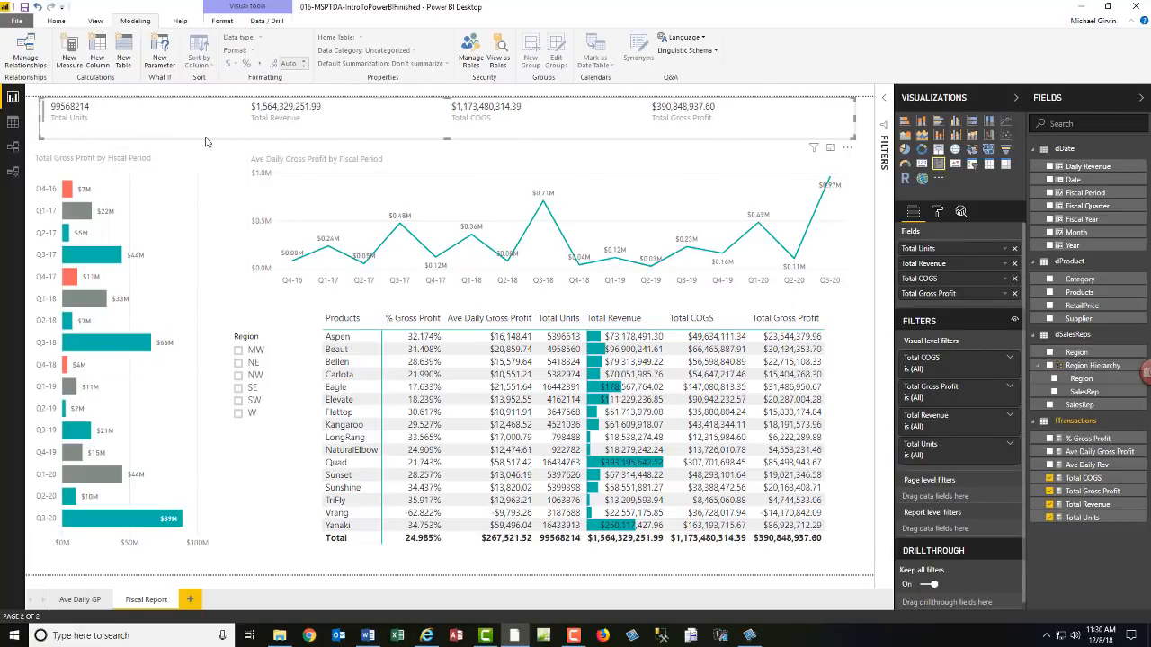
Step: Filter the Fiscal Report page to the NE and SE regions with the Region slicer
click(274, 432)
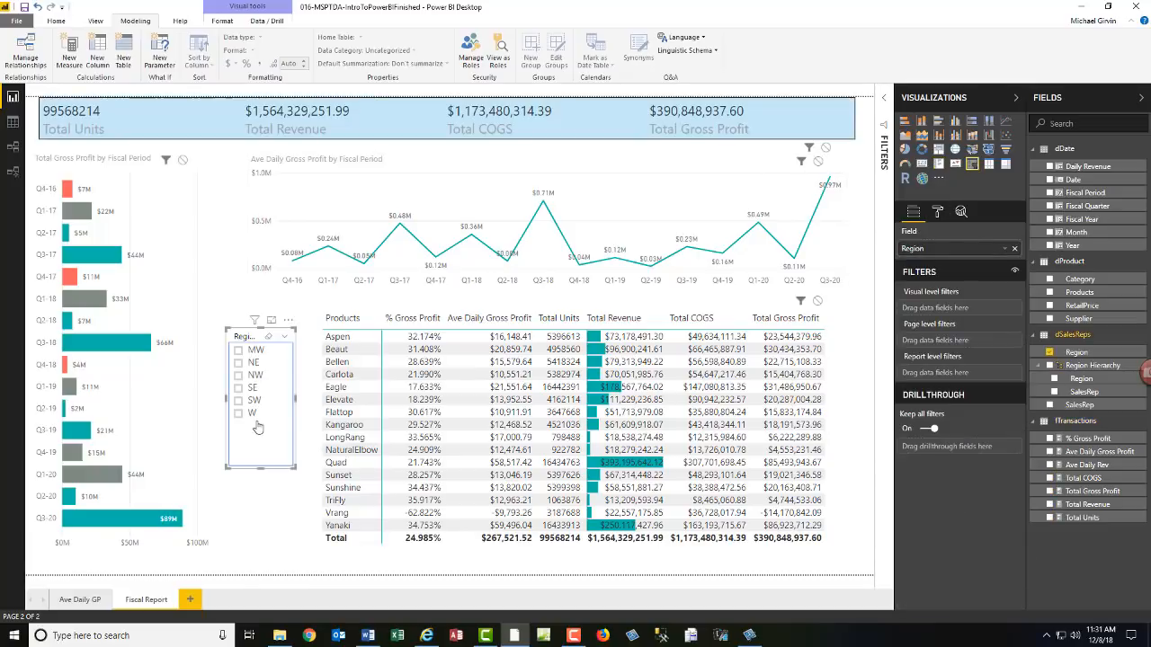
click(239, 363)
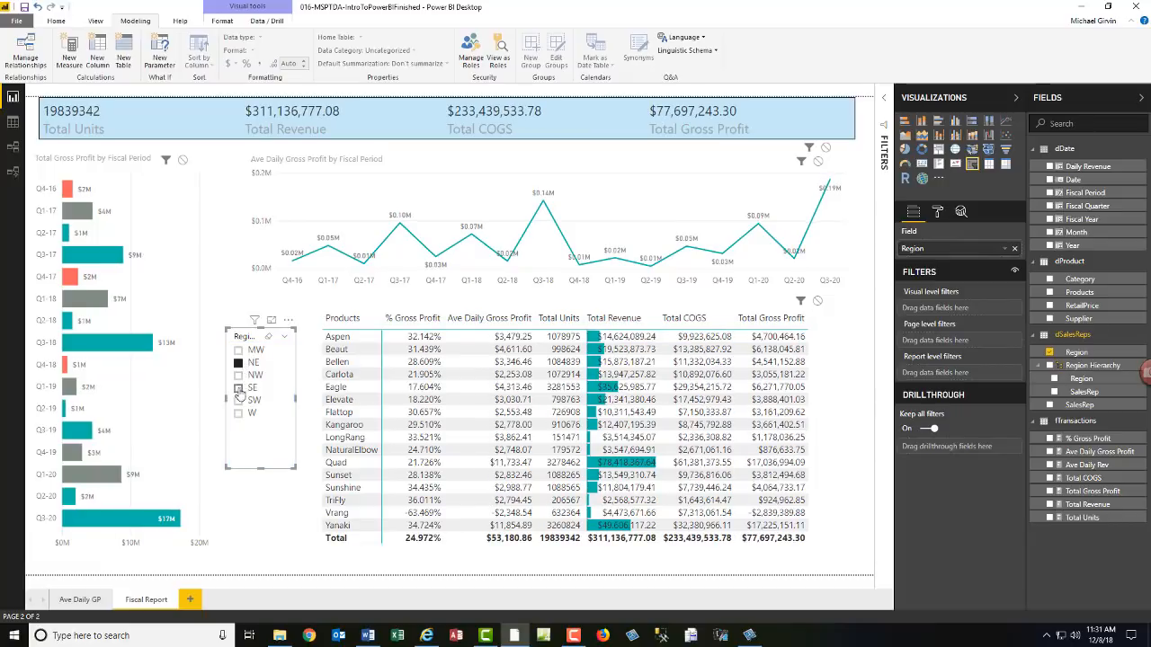
ctrl+click(240, 389)
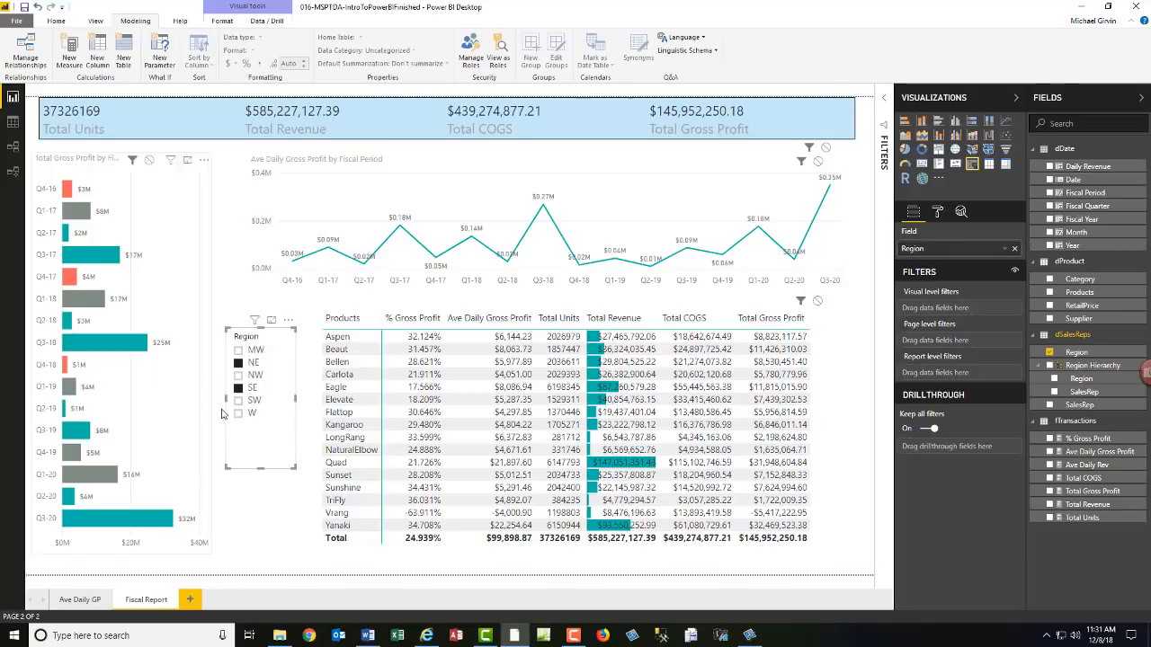
Step: Add a bookmark for the NE and SE filter state and rename it East View
click(95, 22)
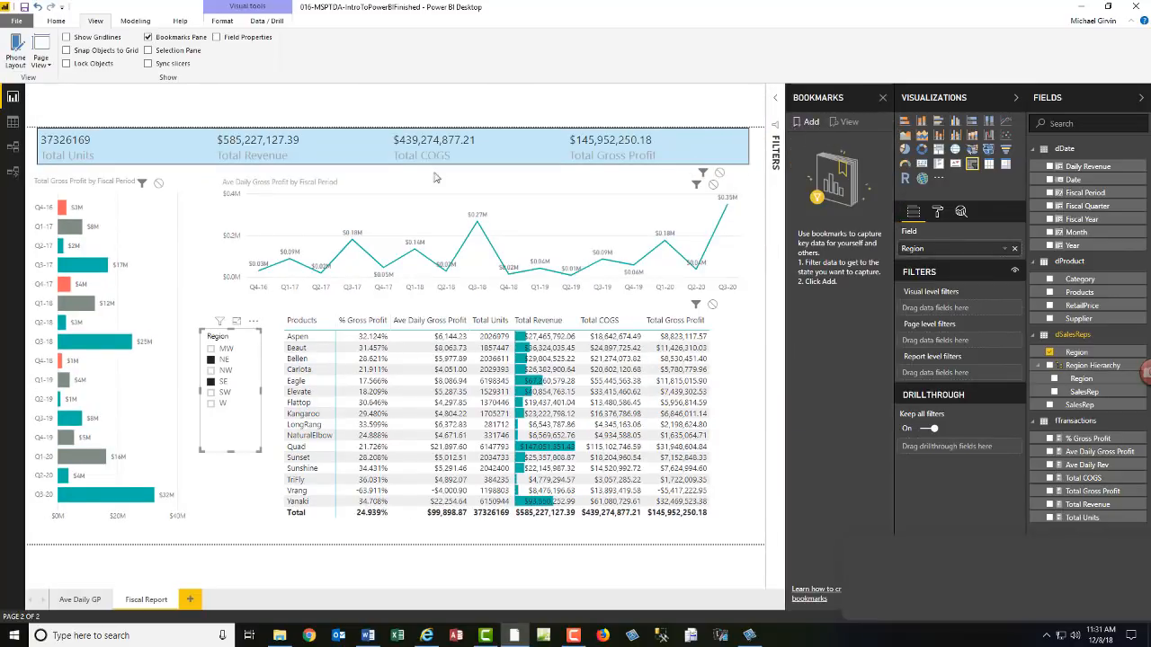
click(807, 122)
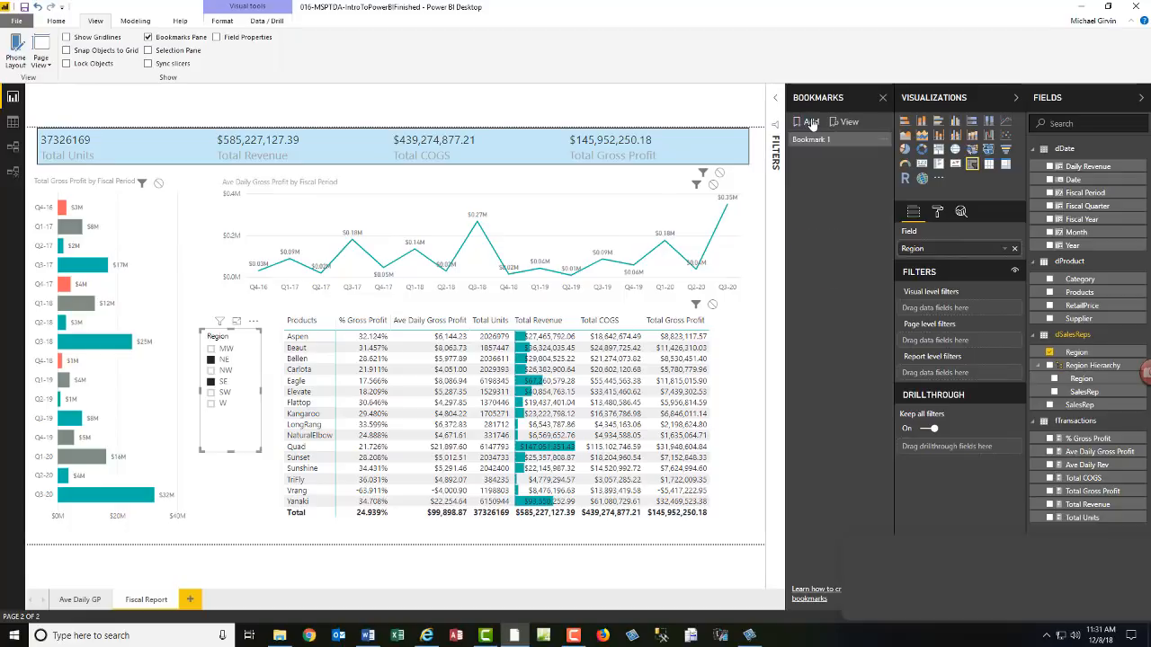
click(883, 140)
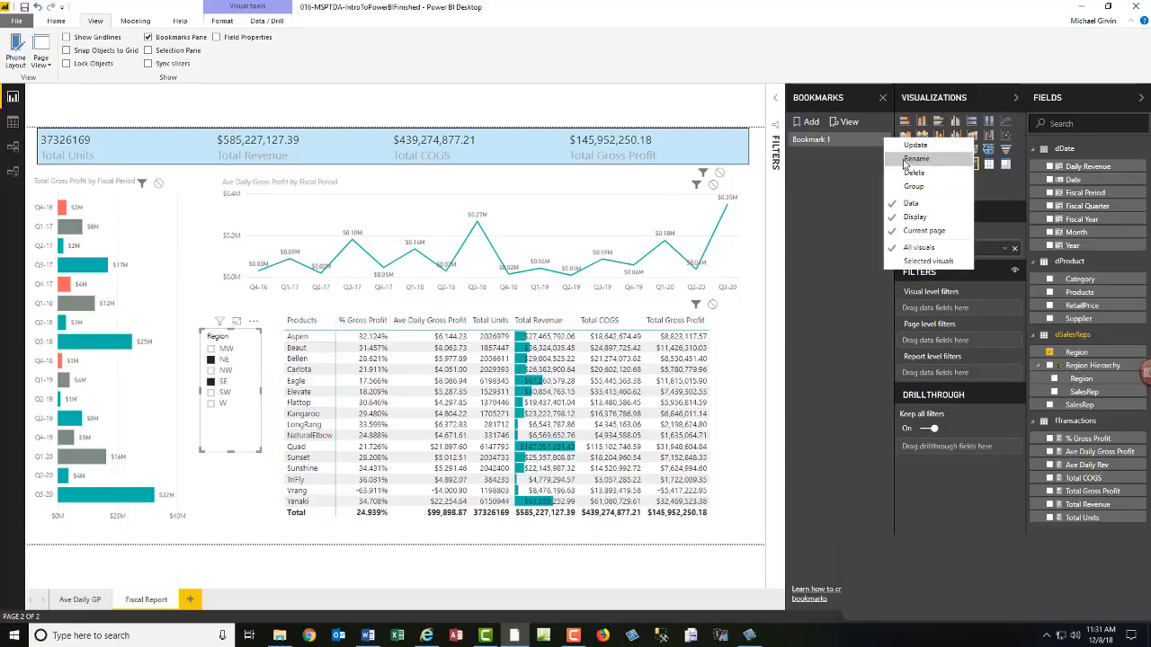
click(915, 159)
text(East View)
key(Return)
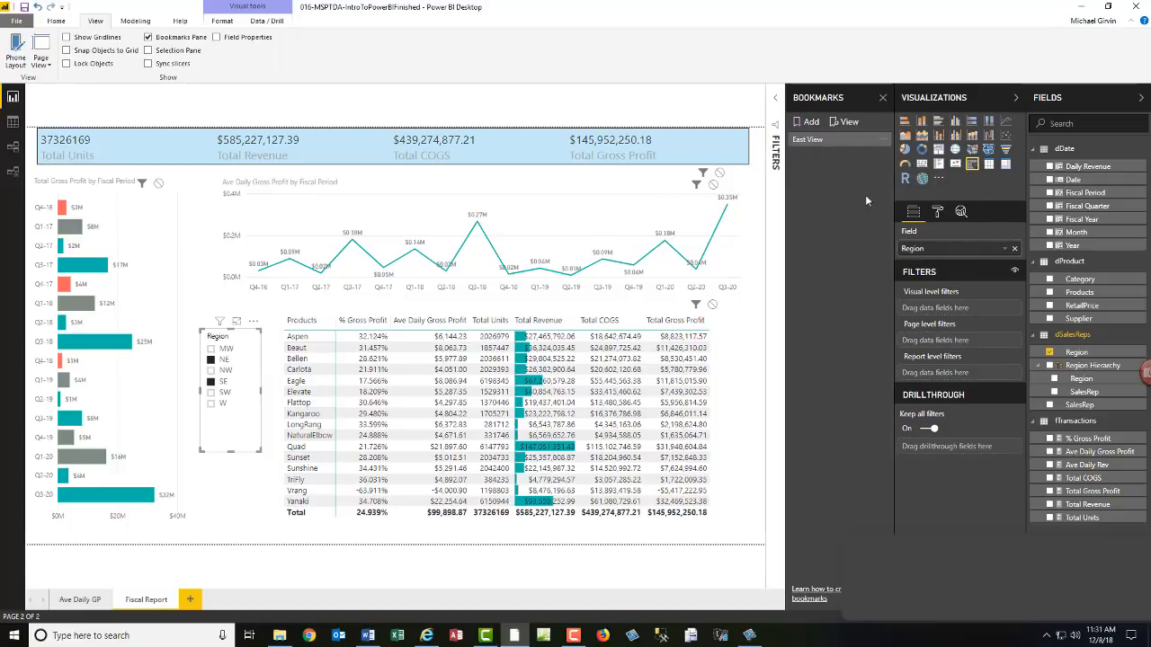
Step: Change the Region slicer selection to MW, NW, SW and W
click(212, 349)
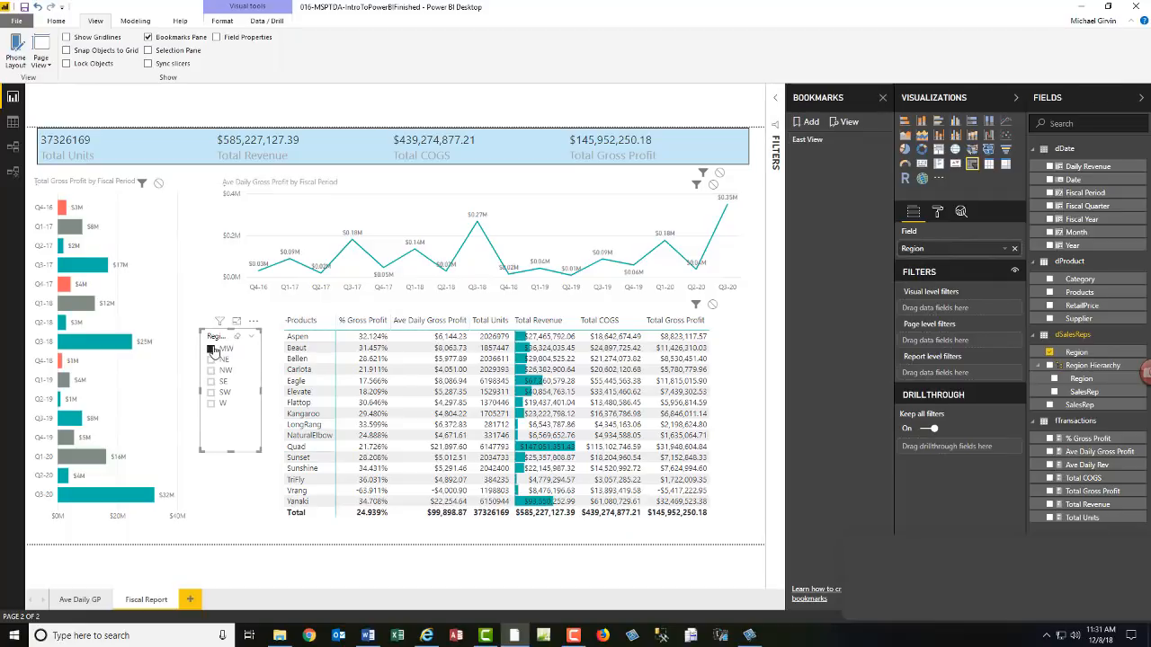
ctrl+click(211, 370)
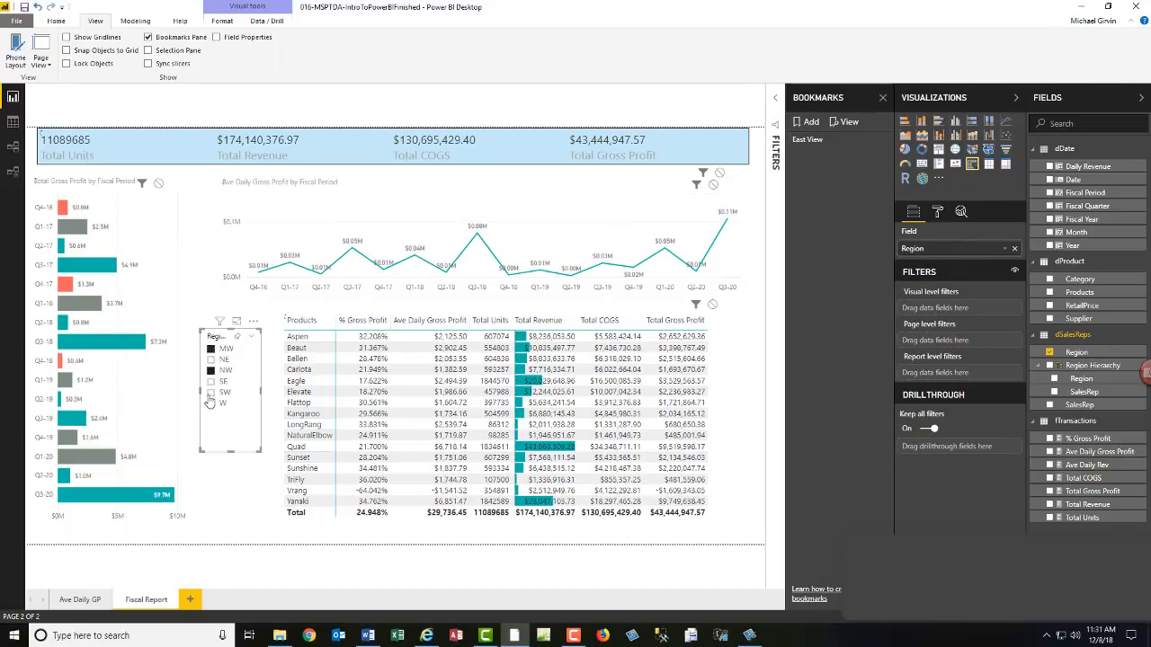
ctrl+click(210, 402)
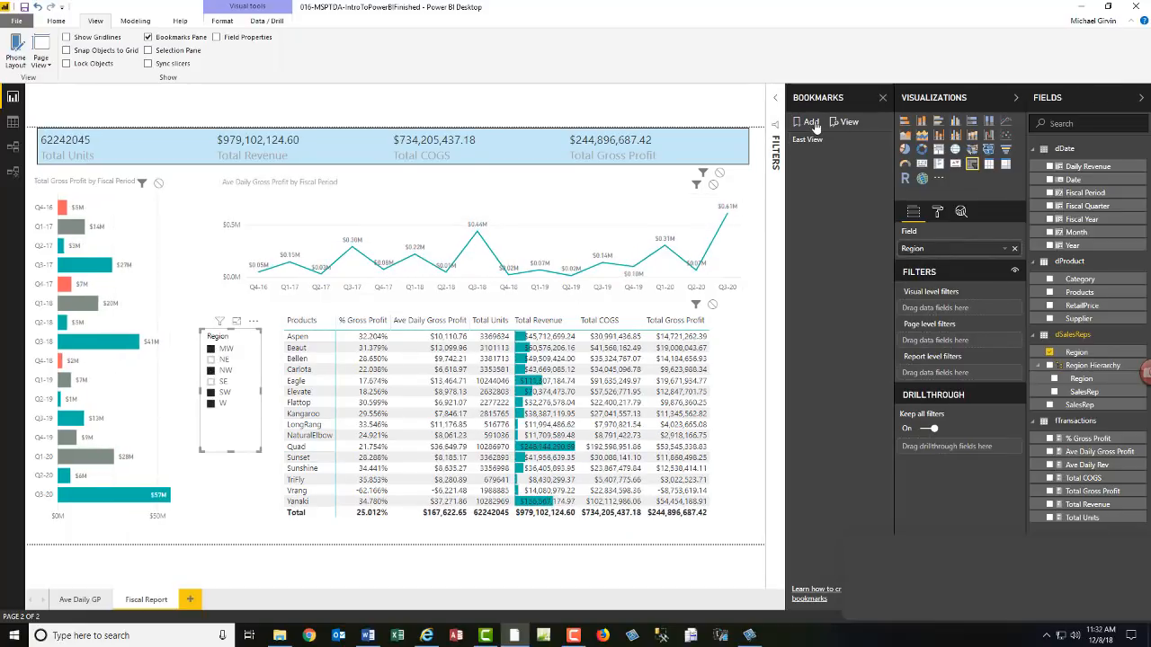
Step: Add a bookmark for the MW, NW, SW and W filter state and rename it West View
click(812, 122)
click(882, 154)
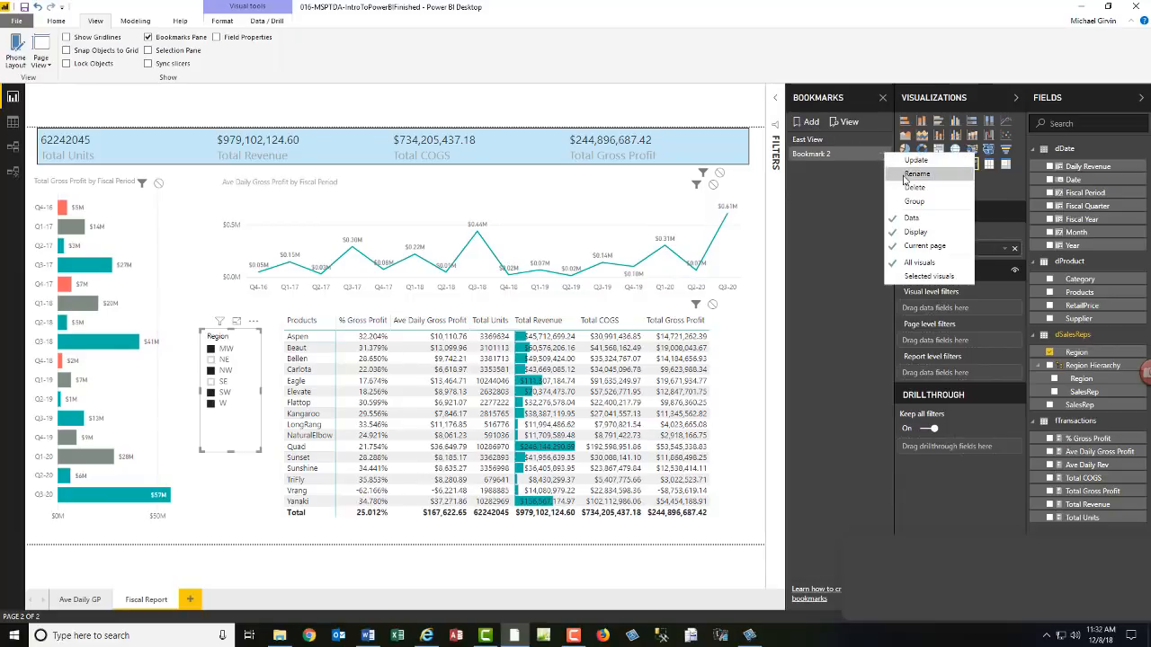
click(904, 177)
text(West View)
key(Return)
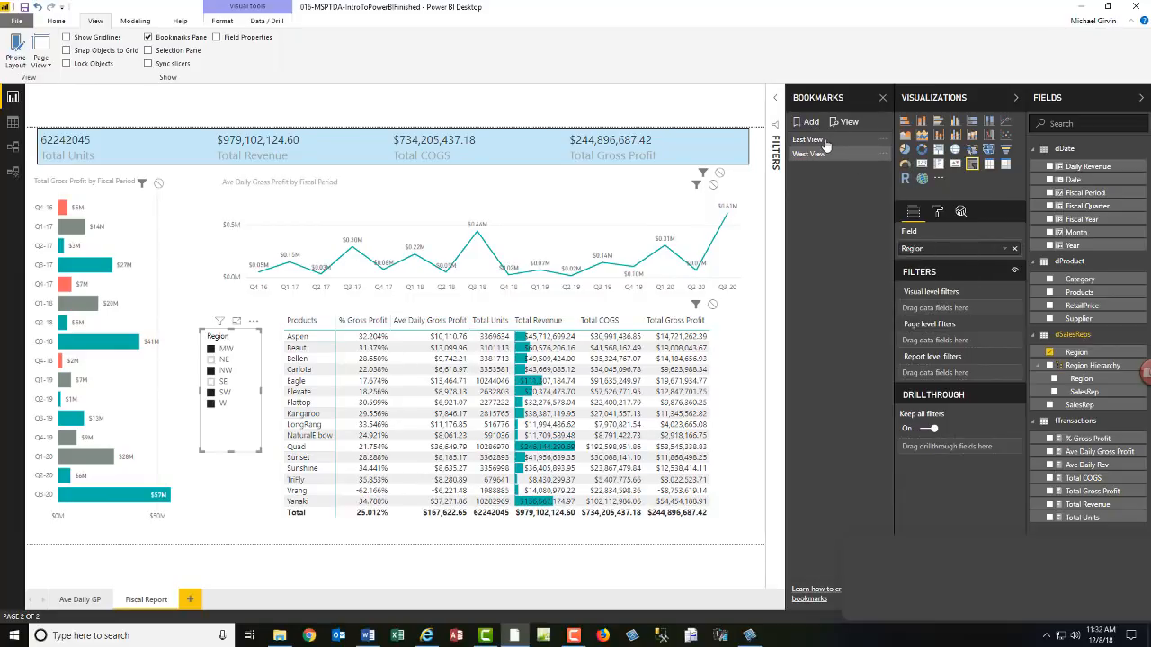
Step: Apply the East View and West View bookmarks in turn, and clear all selections in the Region slicer
click(825, 141)
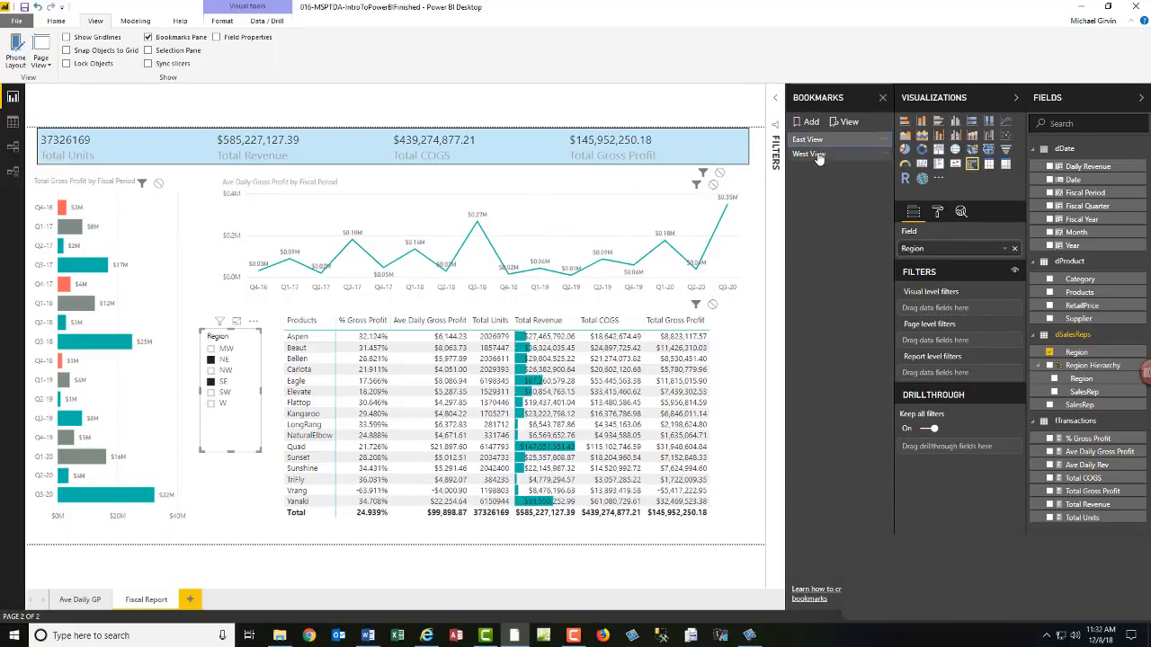
click(809, 154)
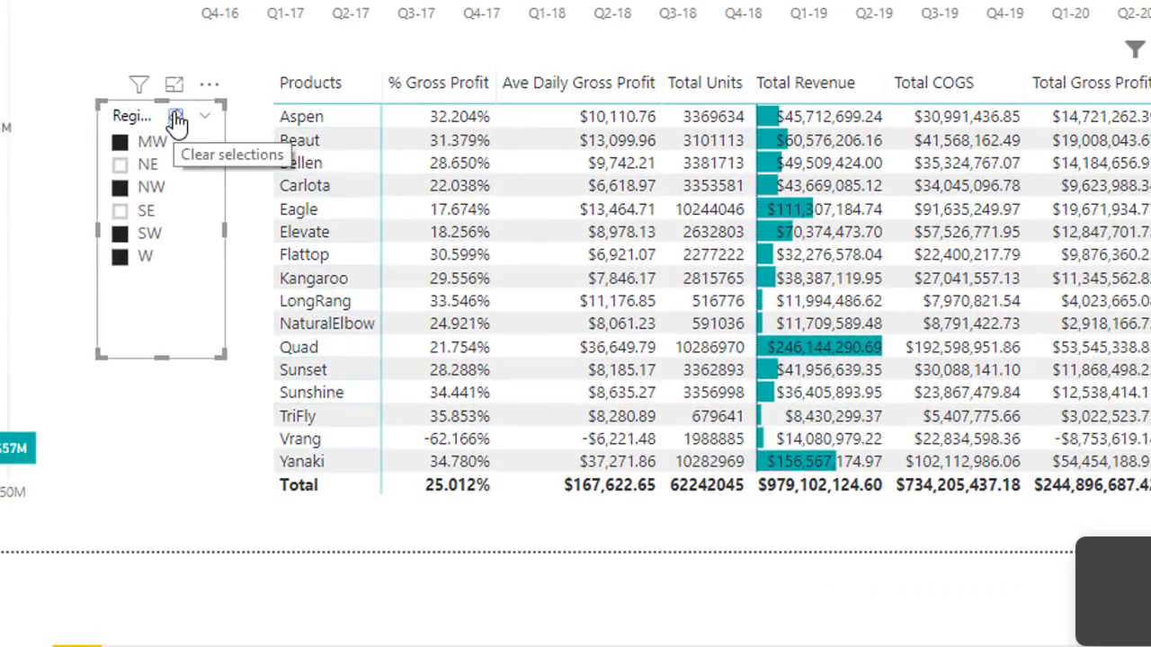
click(175, 119)
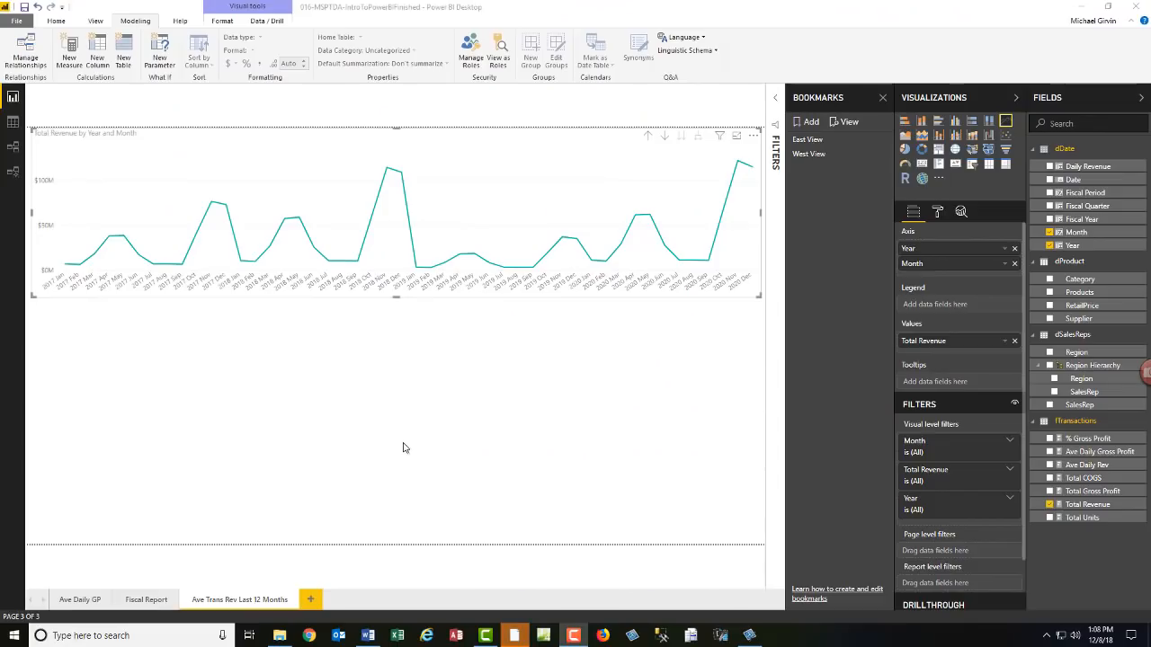
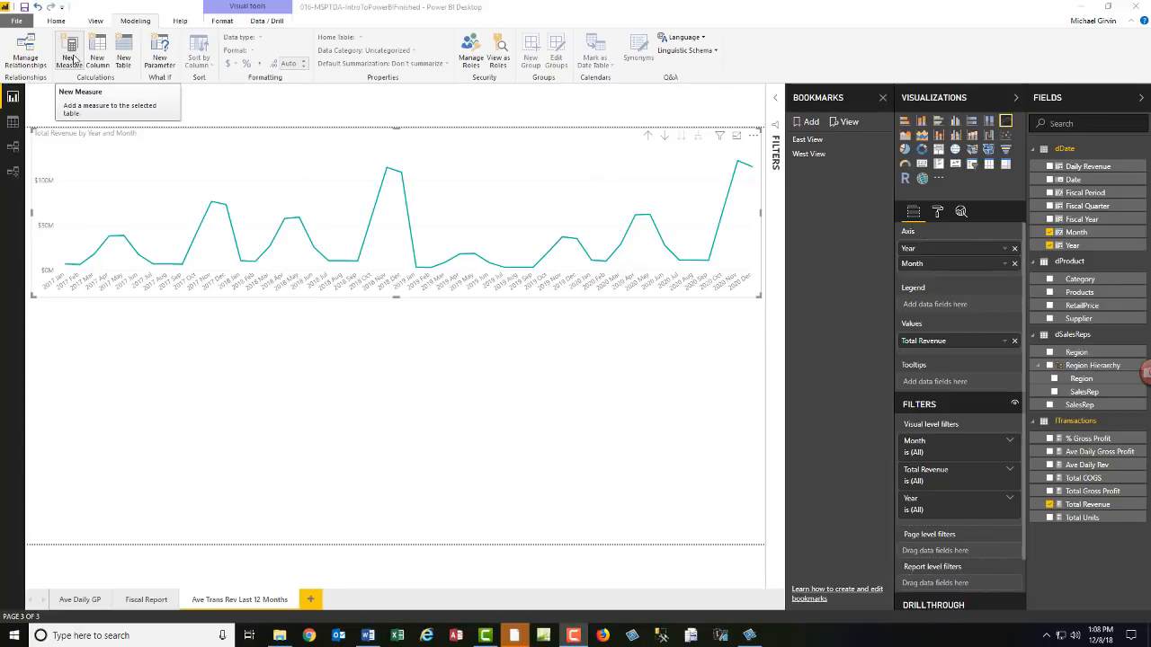
Step: Copy the complete formula of the Total Revenue measure in fTransactions
click(74, 60)
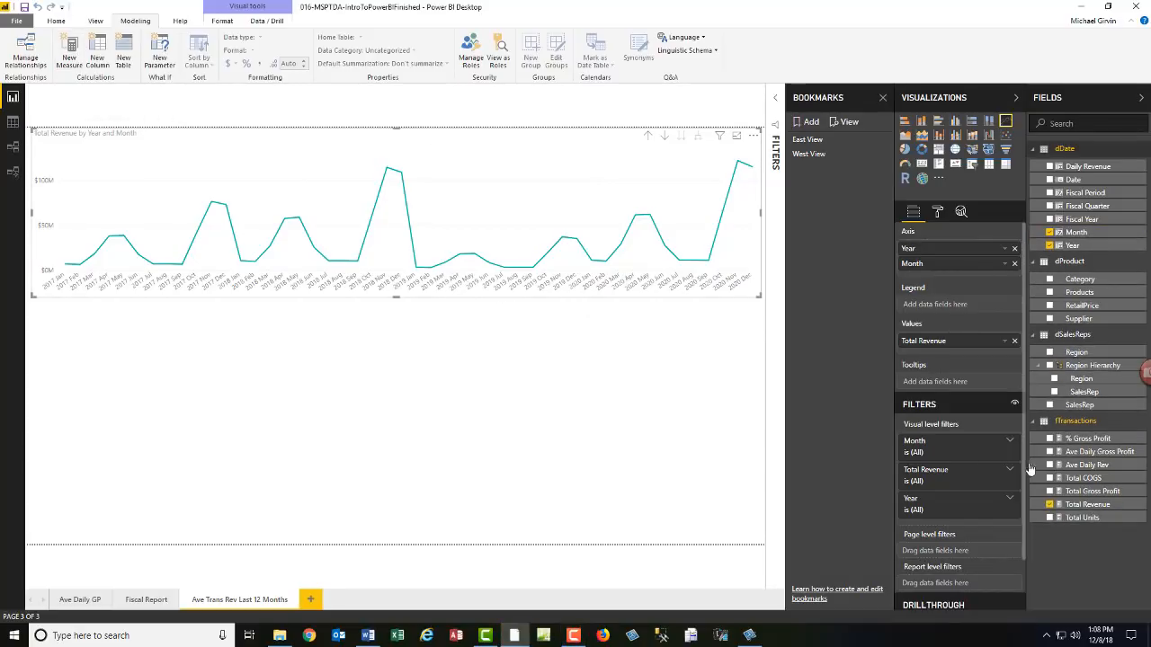
click(1068, 507)
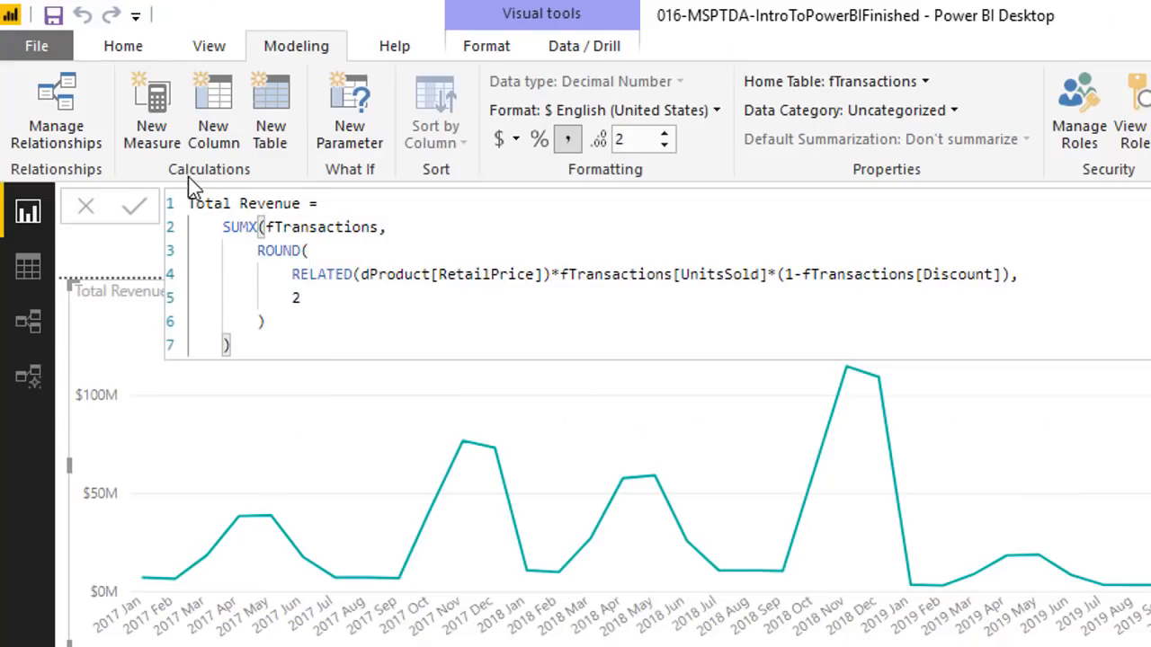
click(189, 204)
drag(189, 204, 380, 347)
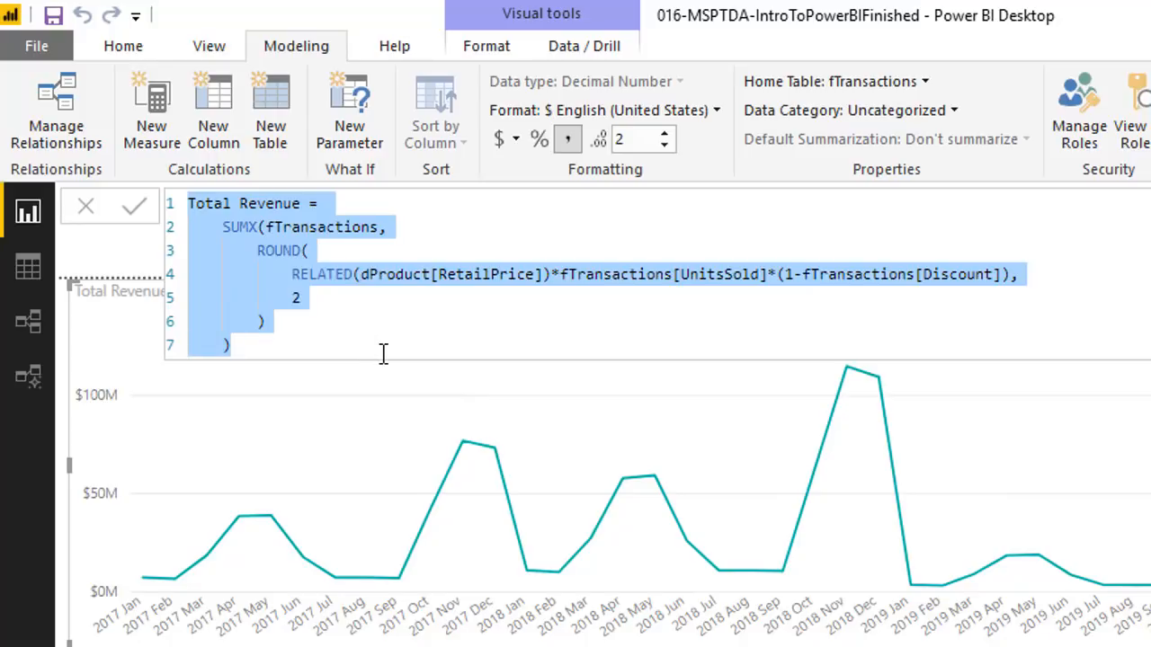
key(ctrl+c)
Step: Create a new measure from the copied Total Revenue formula and name it Ave Transaction Revenue
click(171, 124)
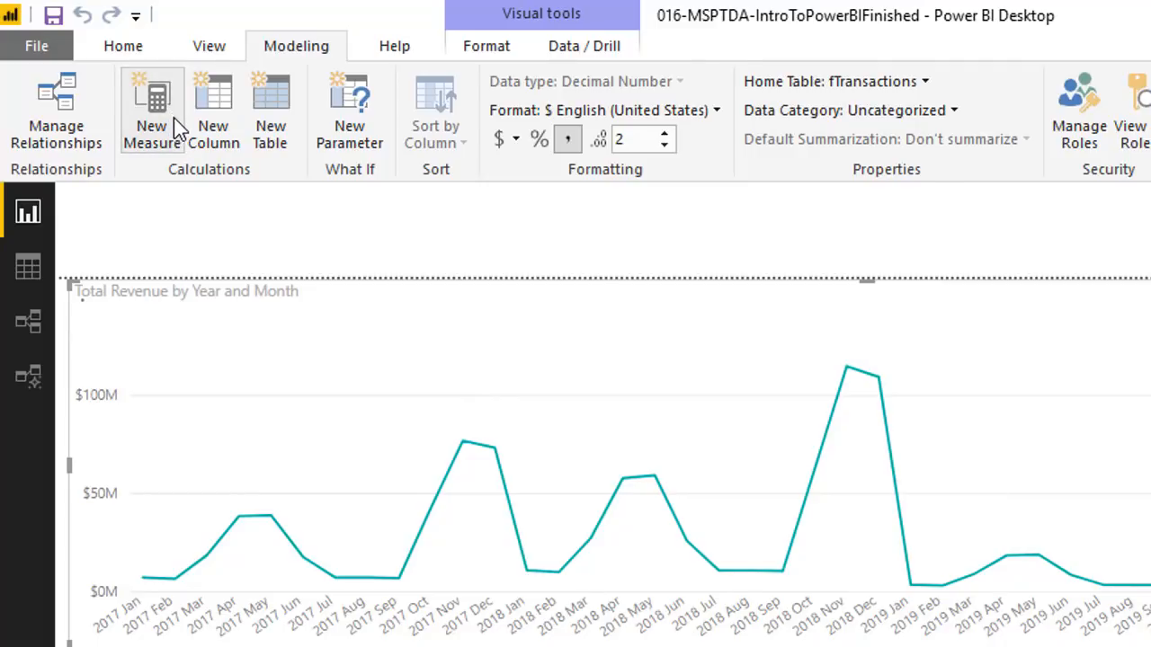
key(ctrl+v)
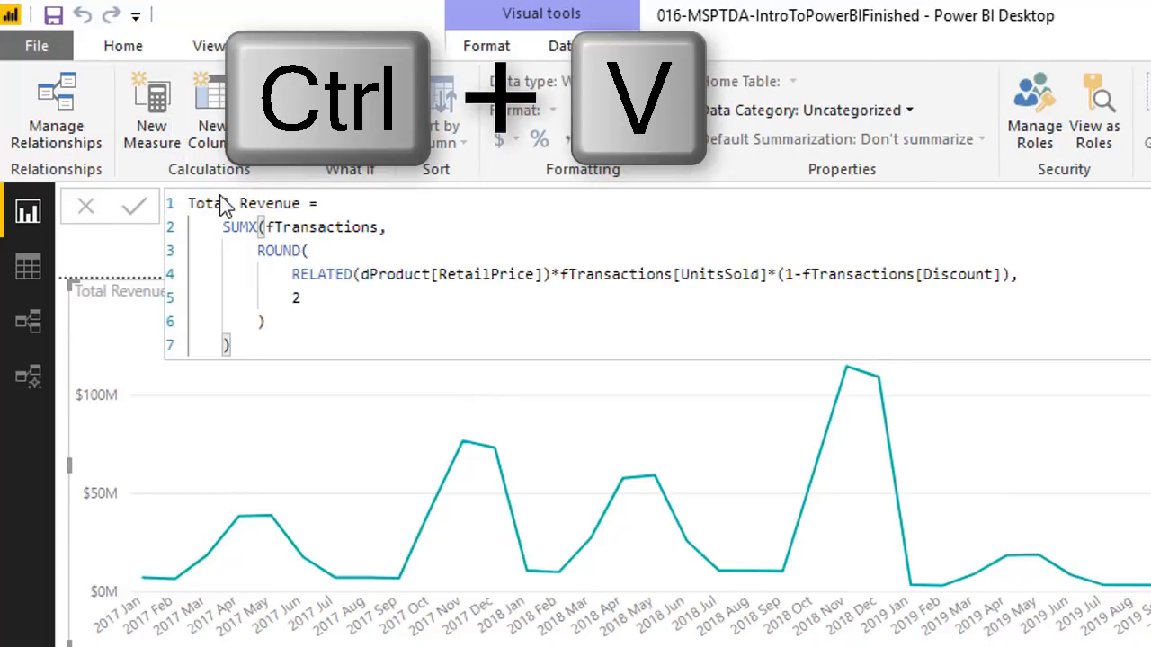
double_click(221, 200)
text(Ave)
text( Transaction)
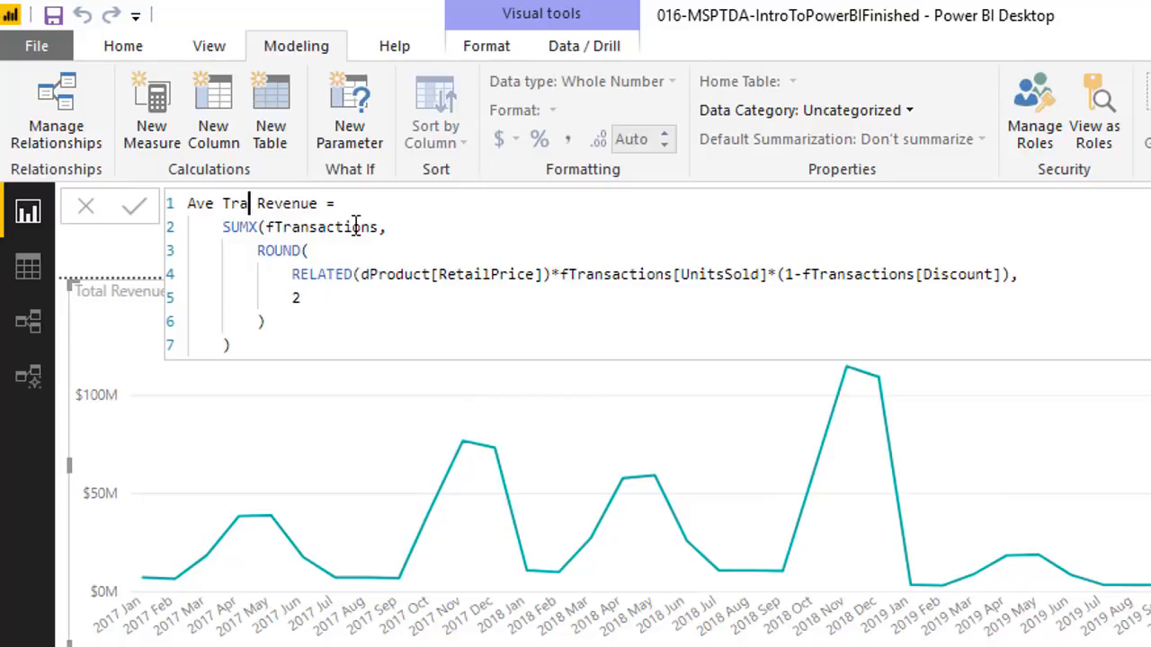
Step: Replace SUMX with AVERAGEX in the Ave Transaction Revenue formula and commit the measure
click(249, 226)
key(BackSpace)
key(BackSpace)
key(BackSpace)
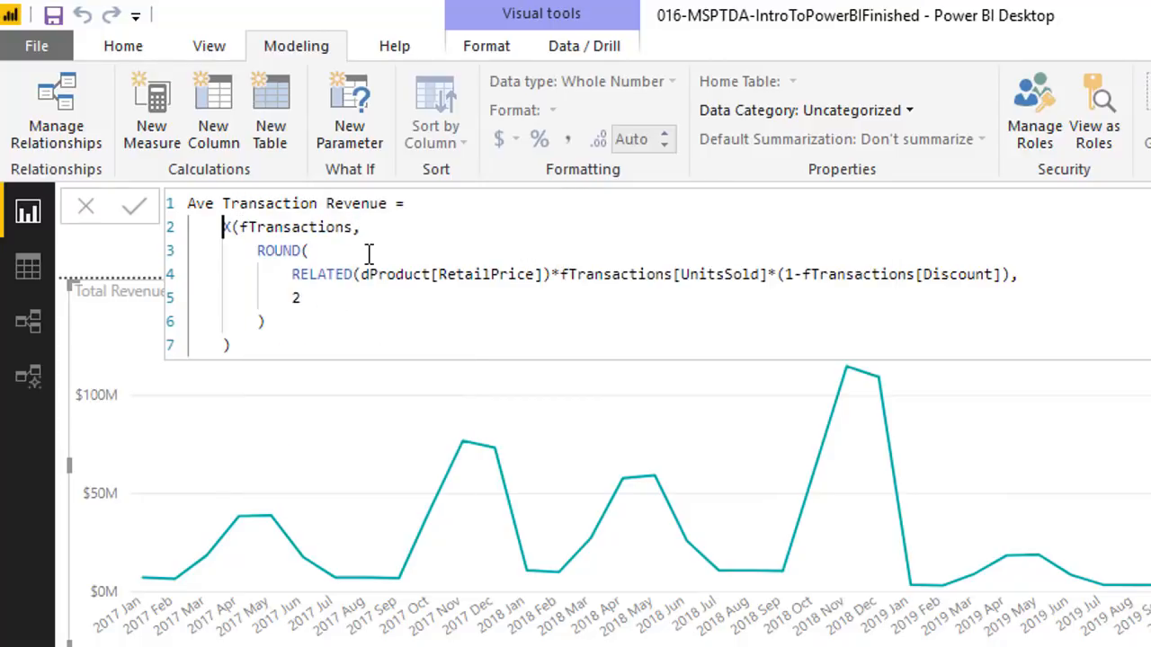
text(Av)
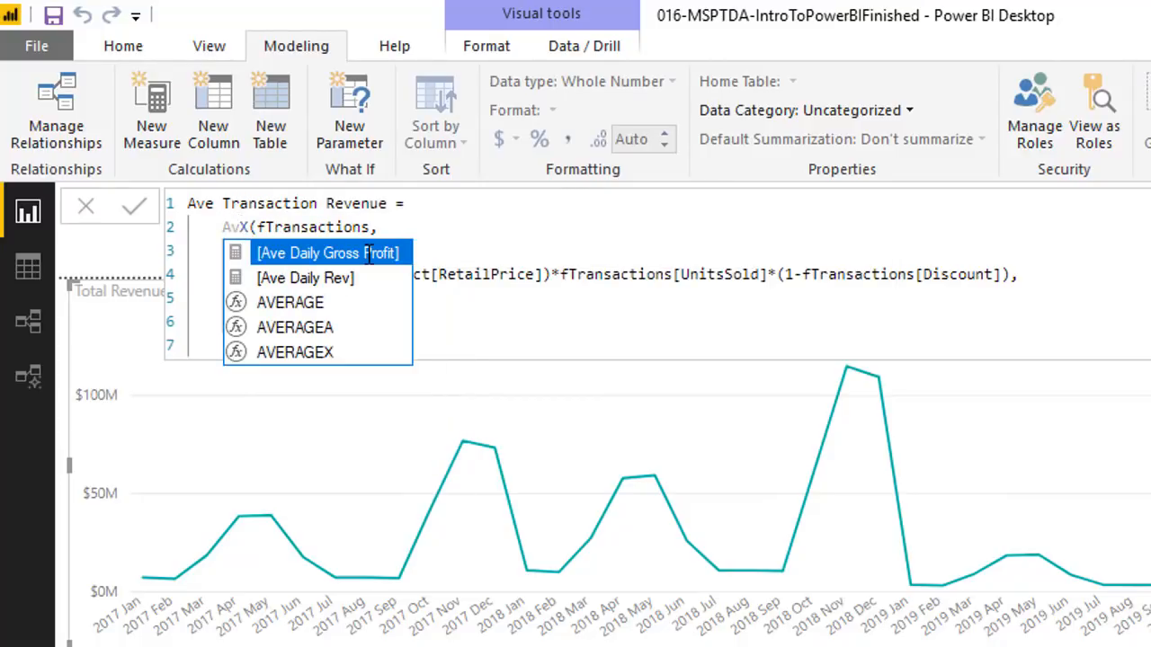
key(Down)
key(Down)
key(Down)
key(Down)
key(Tab)
click(442, 351)
key(Return)
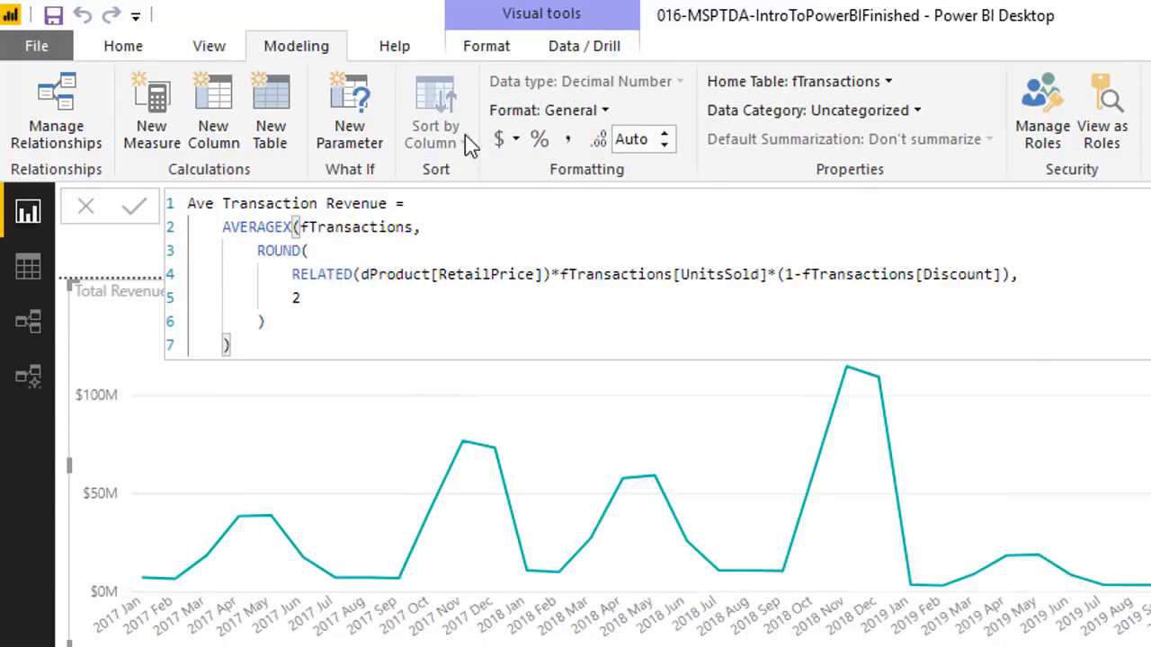
Step: Format the Ave Transaction Revenue measure as $ English (United States) and plot it in the line chart in place of Total Revenue
click(517, 144)
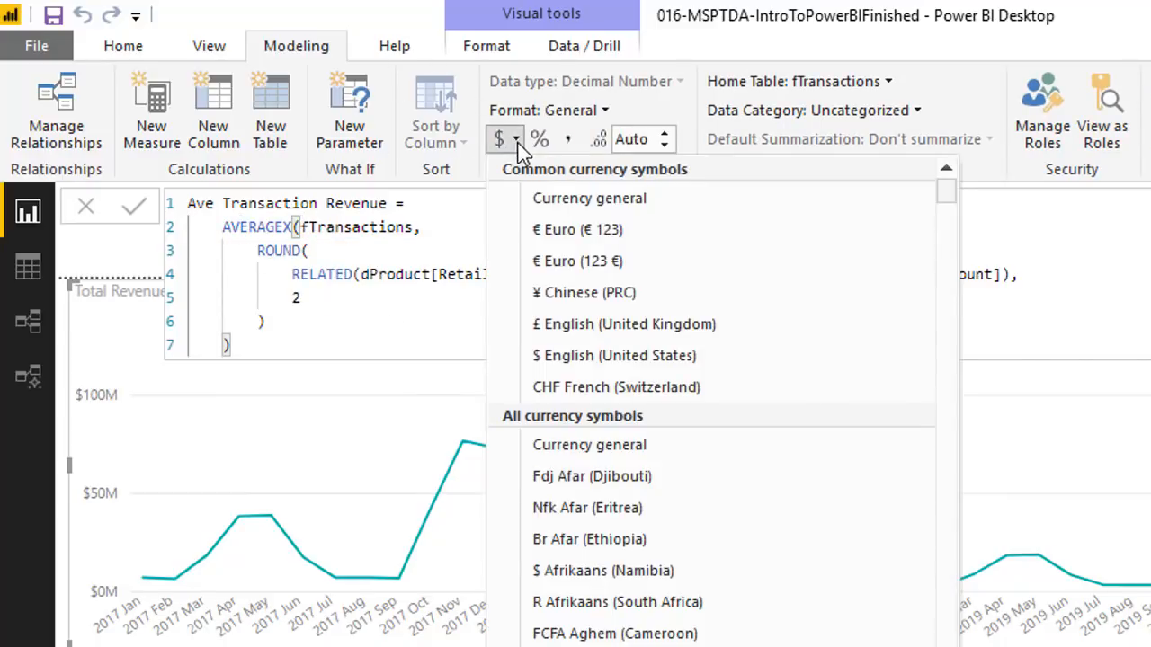
click(596, 355)
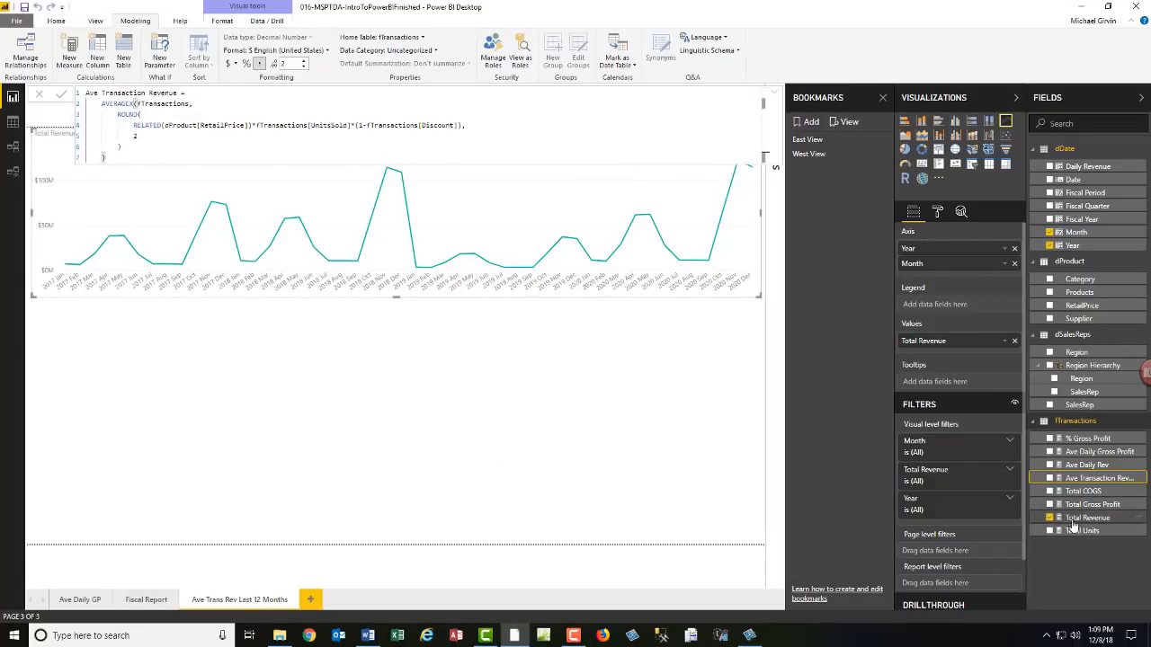
click(1050, 520)
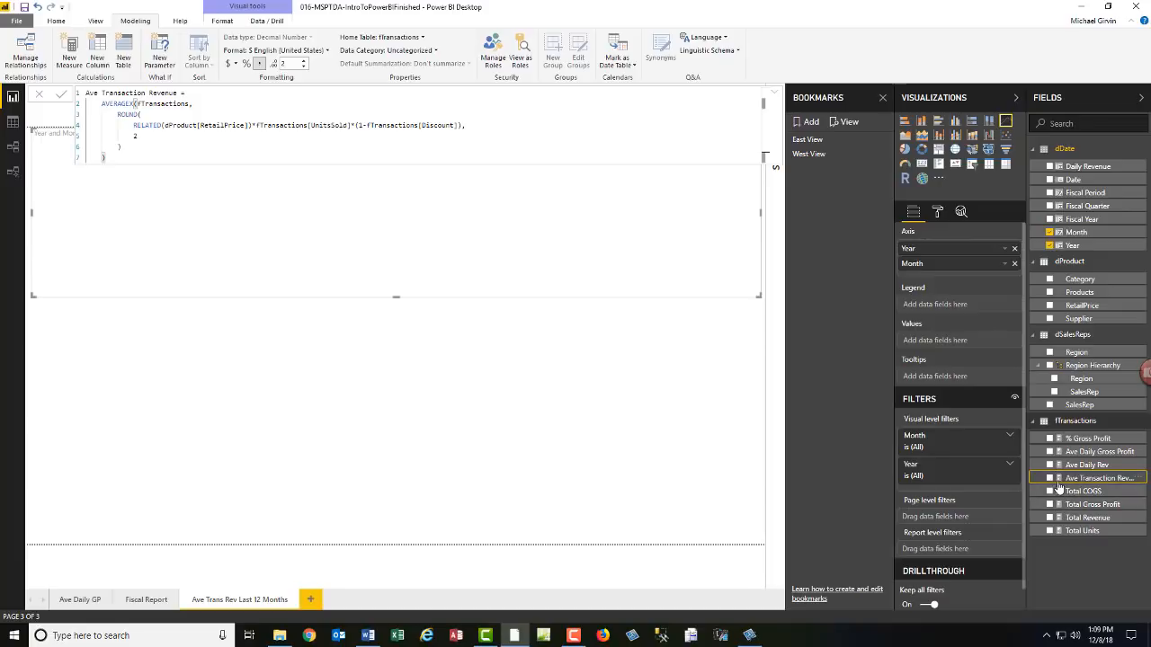
click(1049, 478)
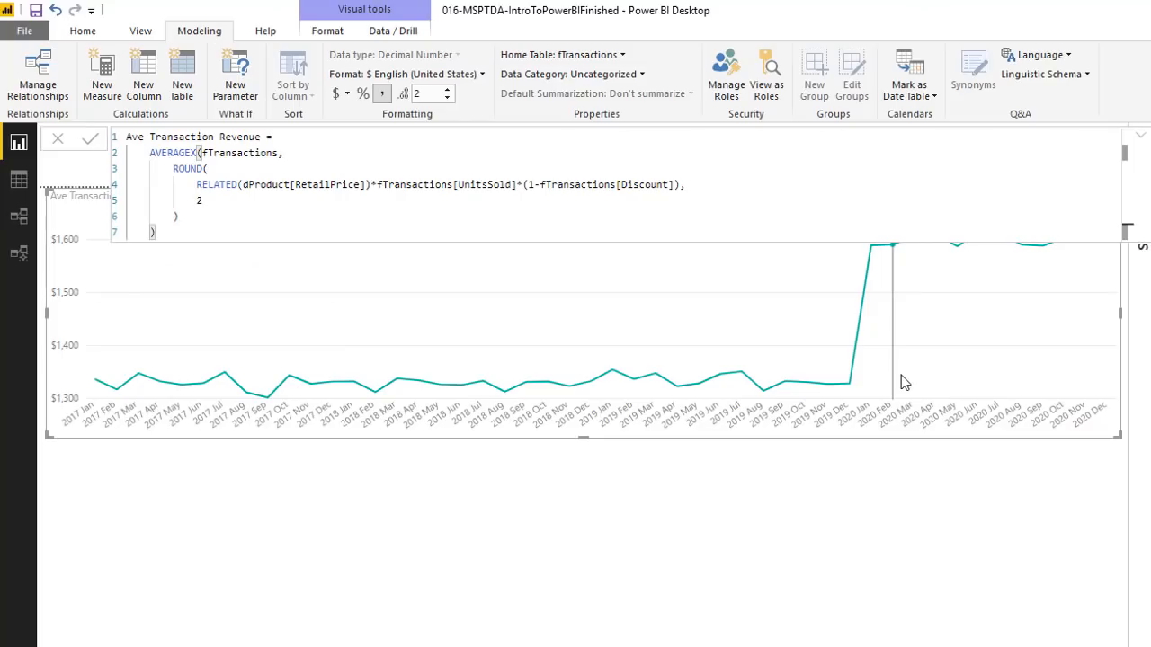
click(1140, 136)
click(1140, 136)
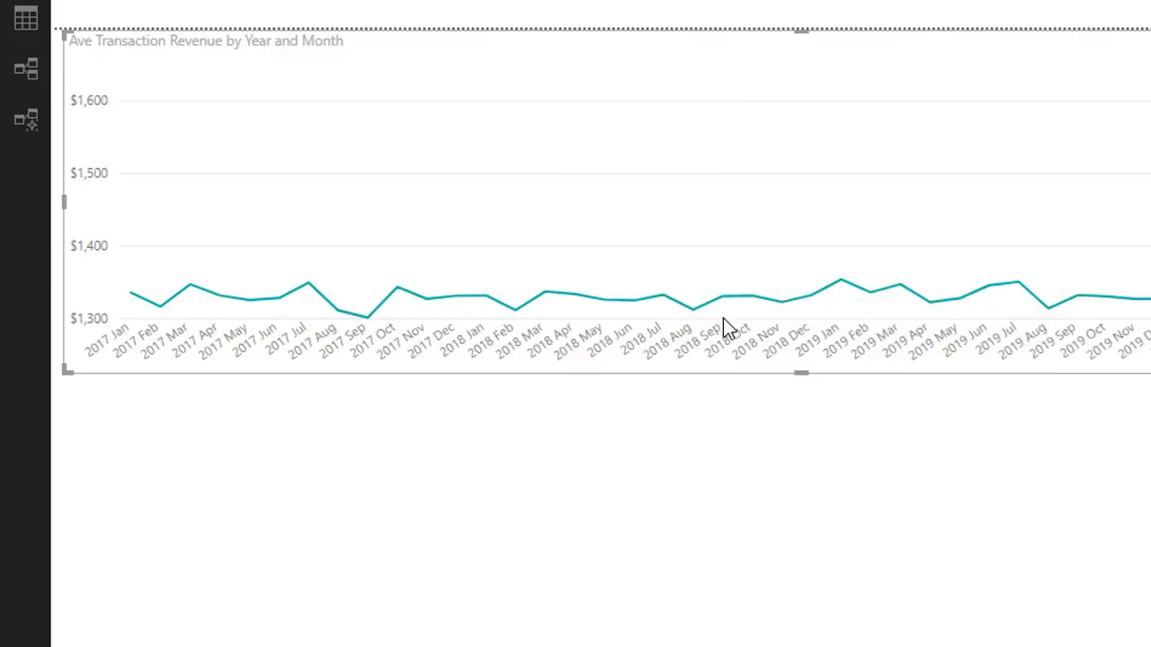
mouse_move(724, 312)
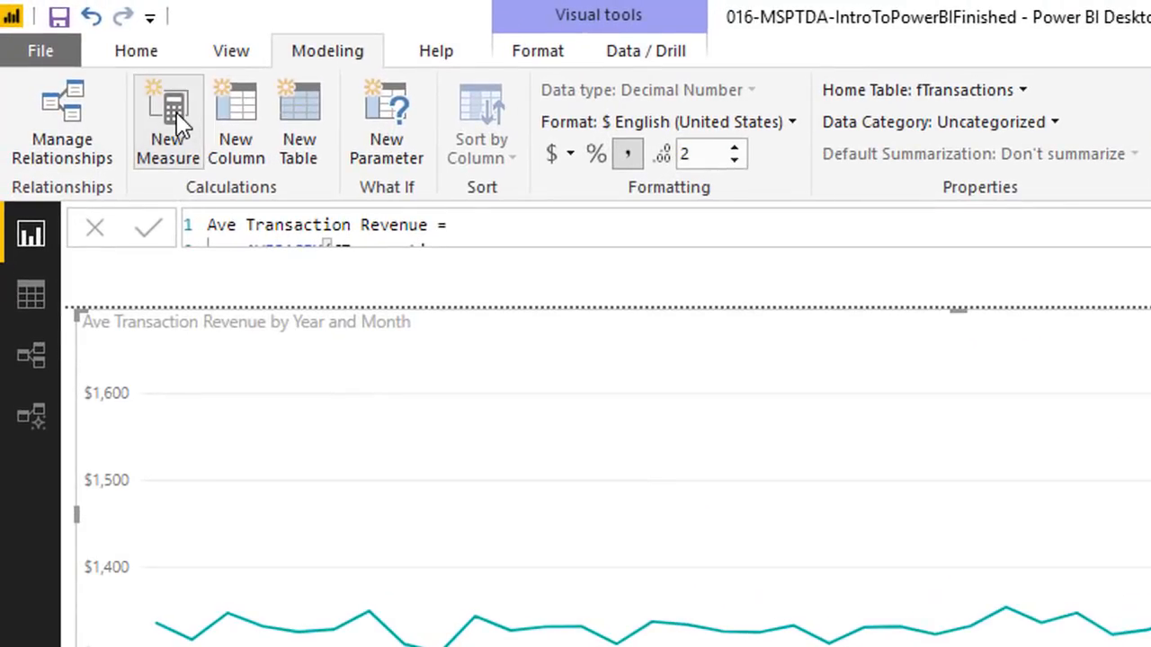
Step: Create a new measure named Rolling 12 Month Ave Transactional Revenue and begin its formula on an indented second line
click(176, 126)
text(Rolling 12 Month Ave Transactional Revenue)
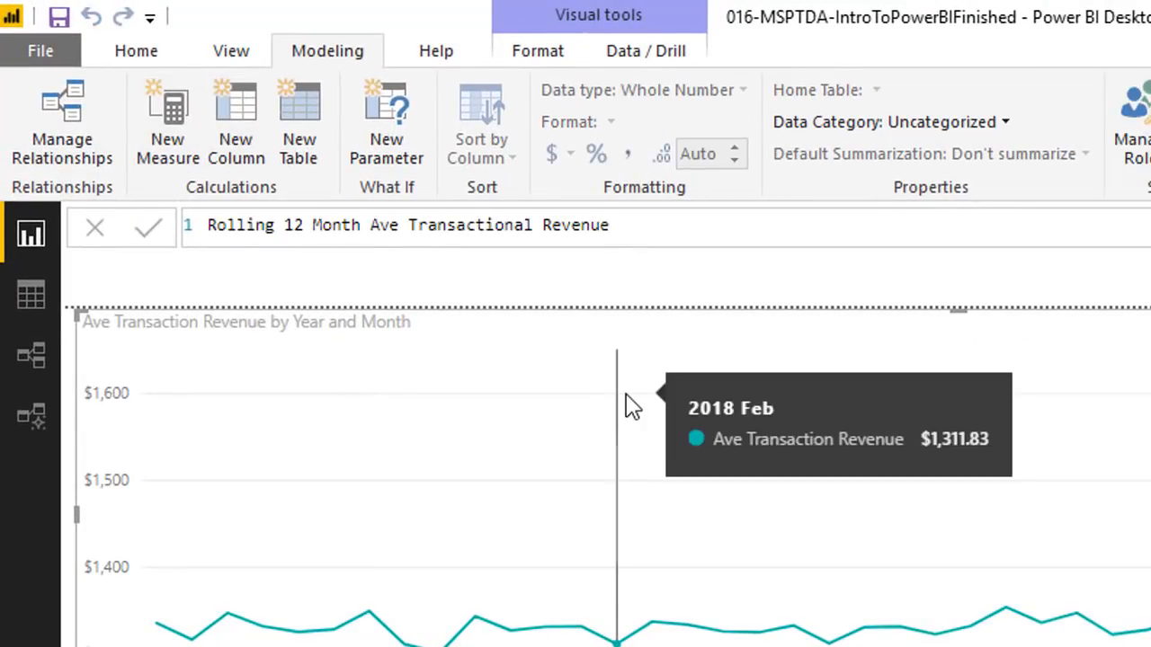
text(=)
key(shift+Return)
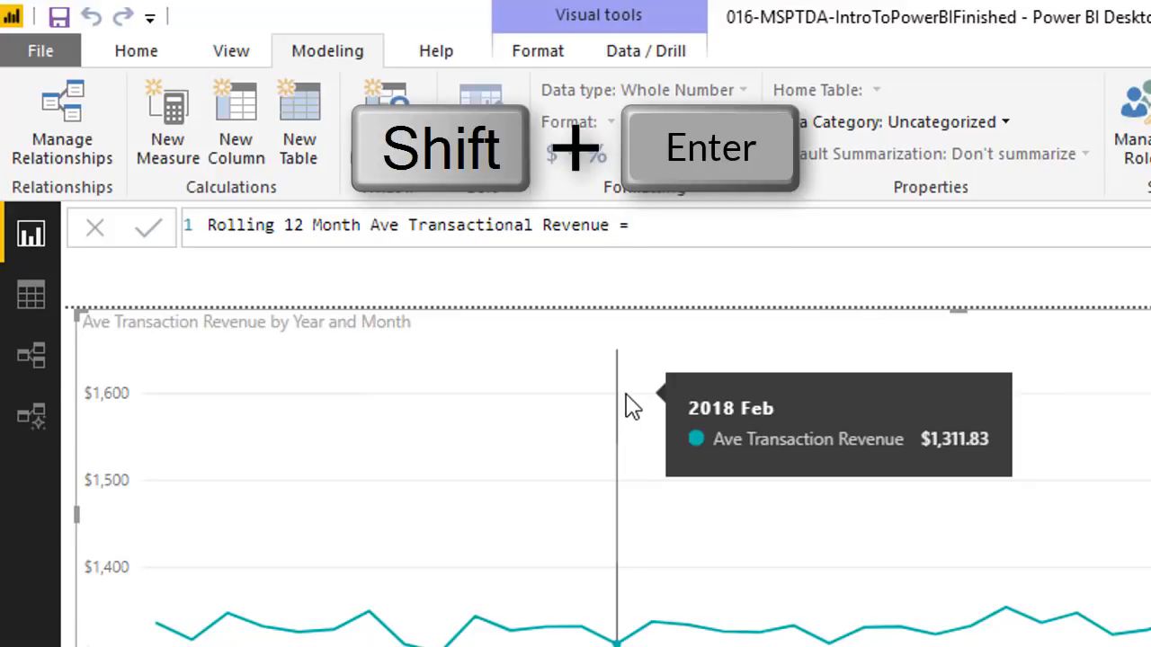
key(Tab)
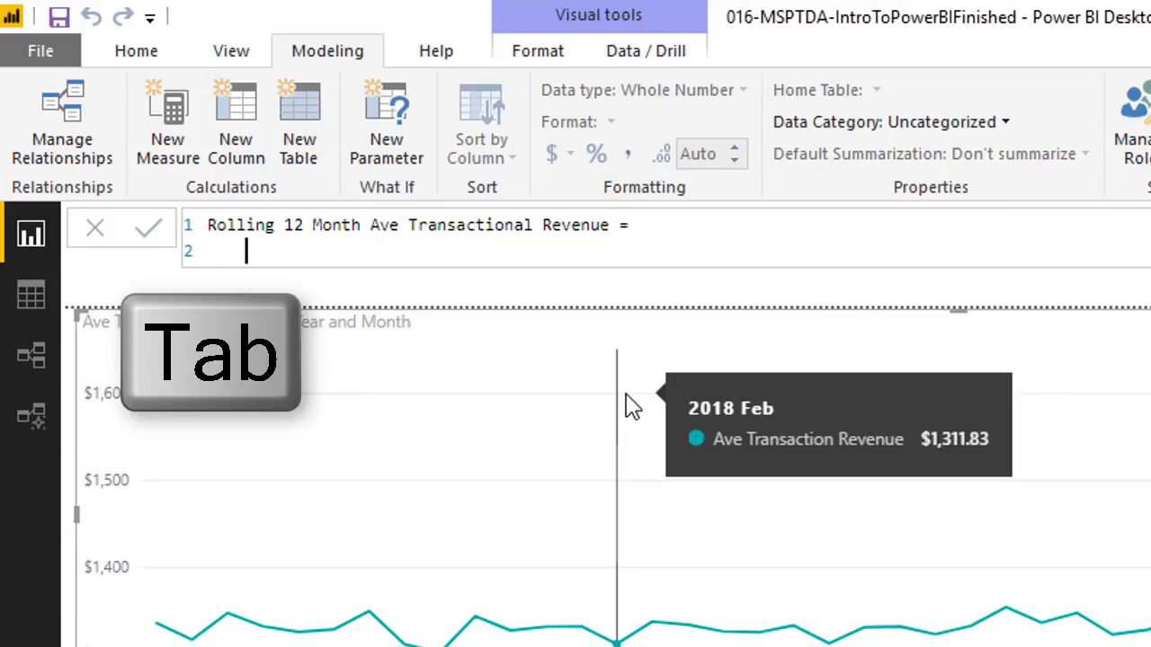
Step: Enter the CALCULATE function with [Ave Transaction Revenue] on its own line as the expression argument
text(c)
key(Tab)
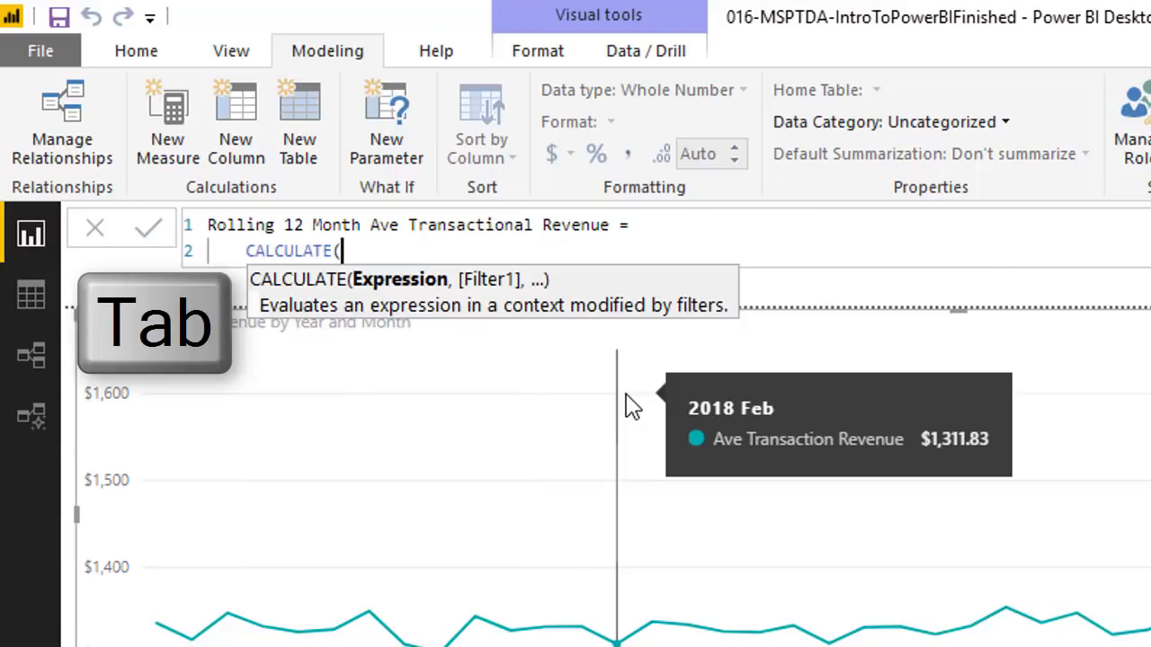
key(shift+Return)
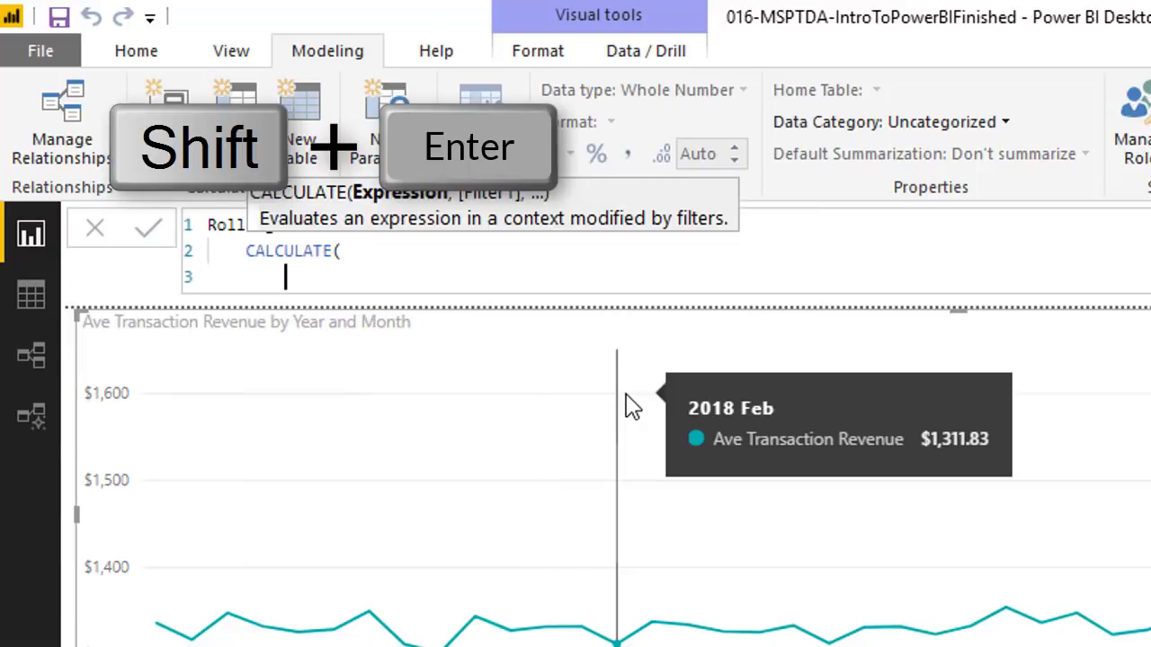
text([)
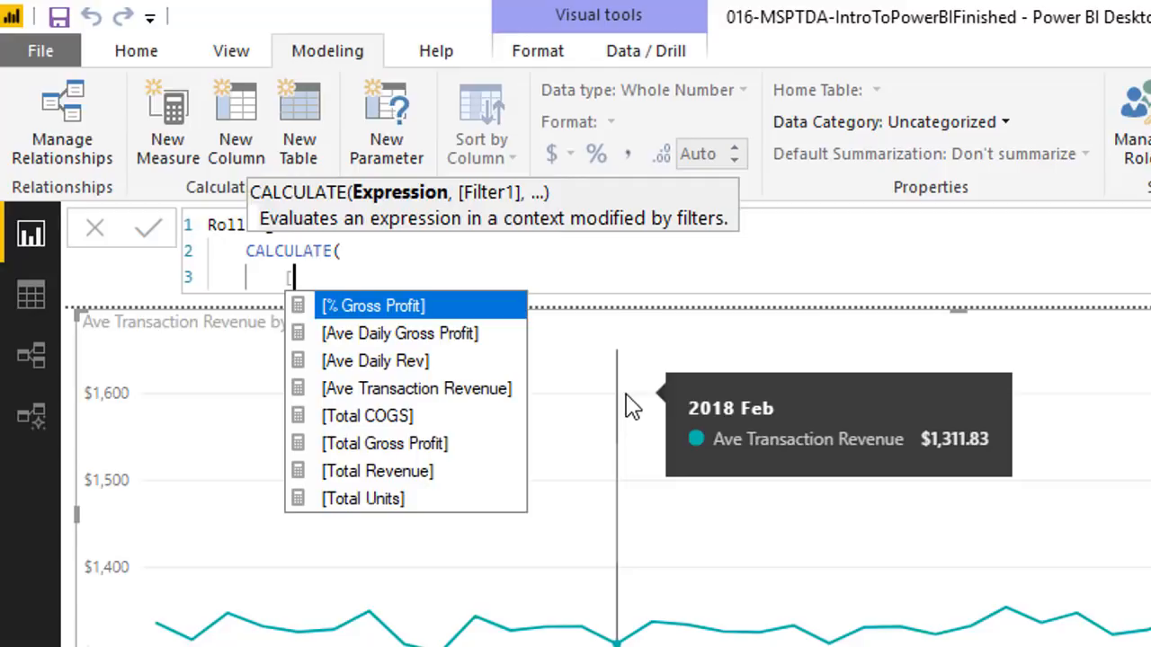
key(Down)
key(Down)
key(Down)
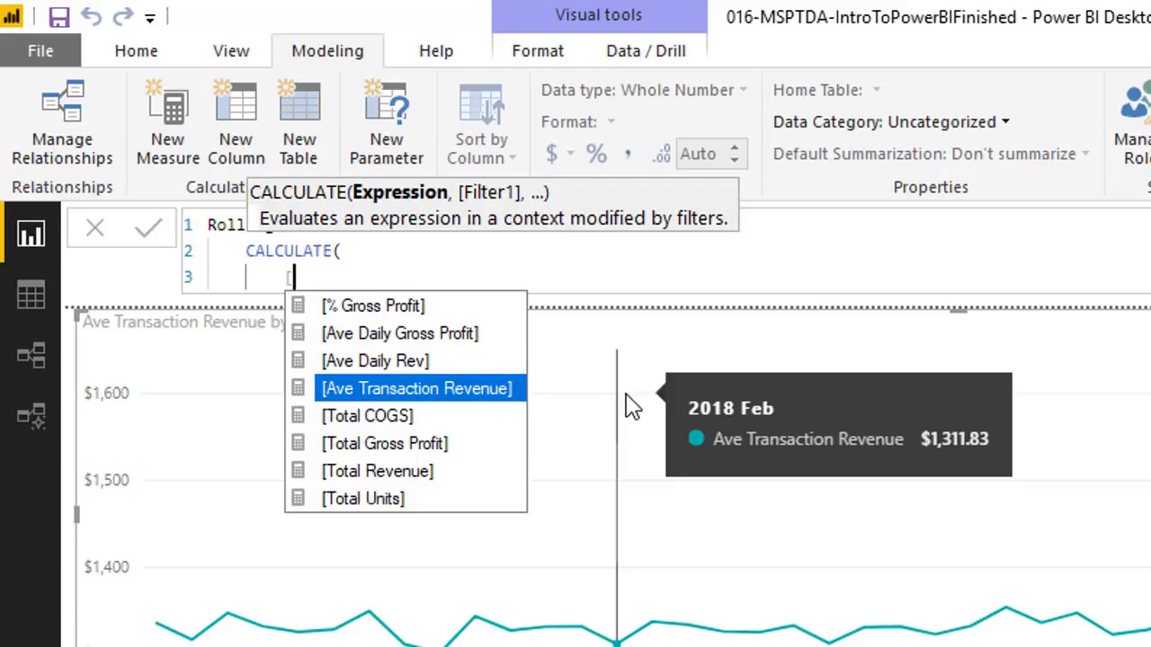
key(Tab)
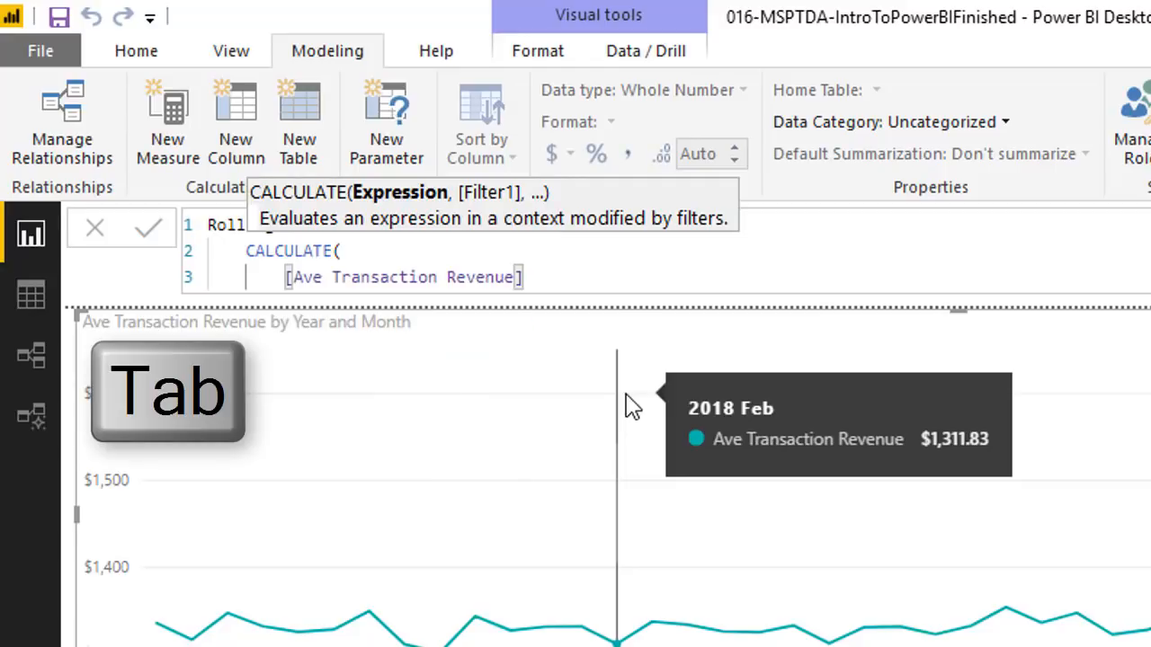
text(,)
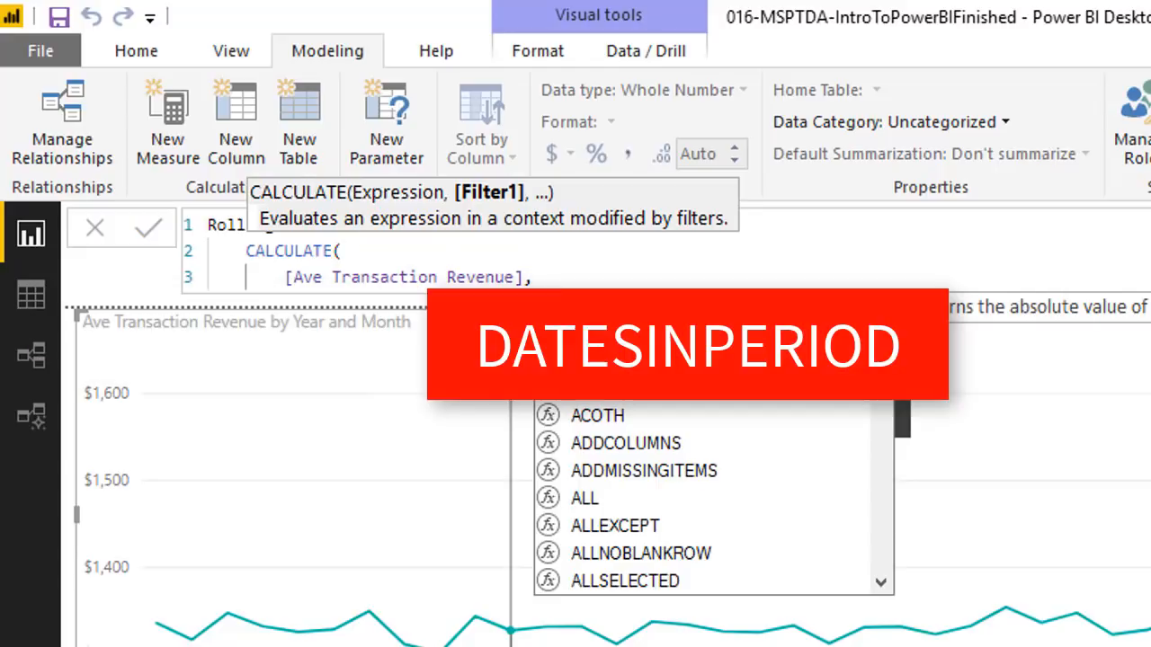
Step: Add DATESINPERIOD as the CALCULATE filter, with dDate[Date] as its Dates argument
text(date)
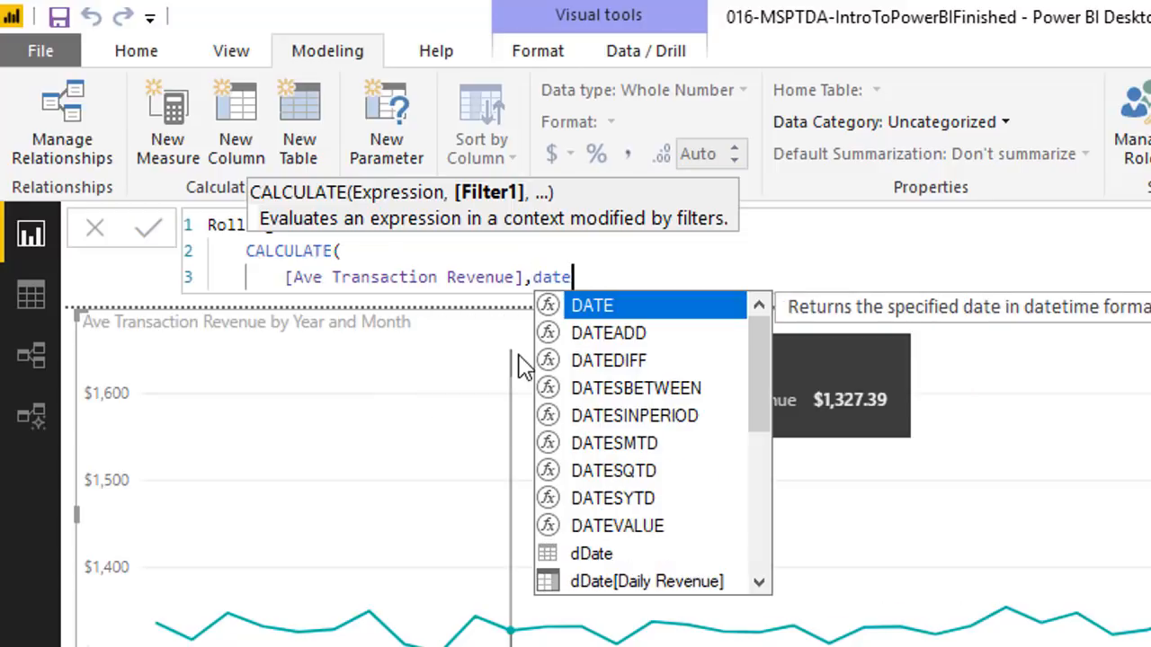
key(Down)
key(Down)
key(Down)
key(Down)
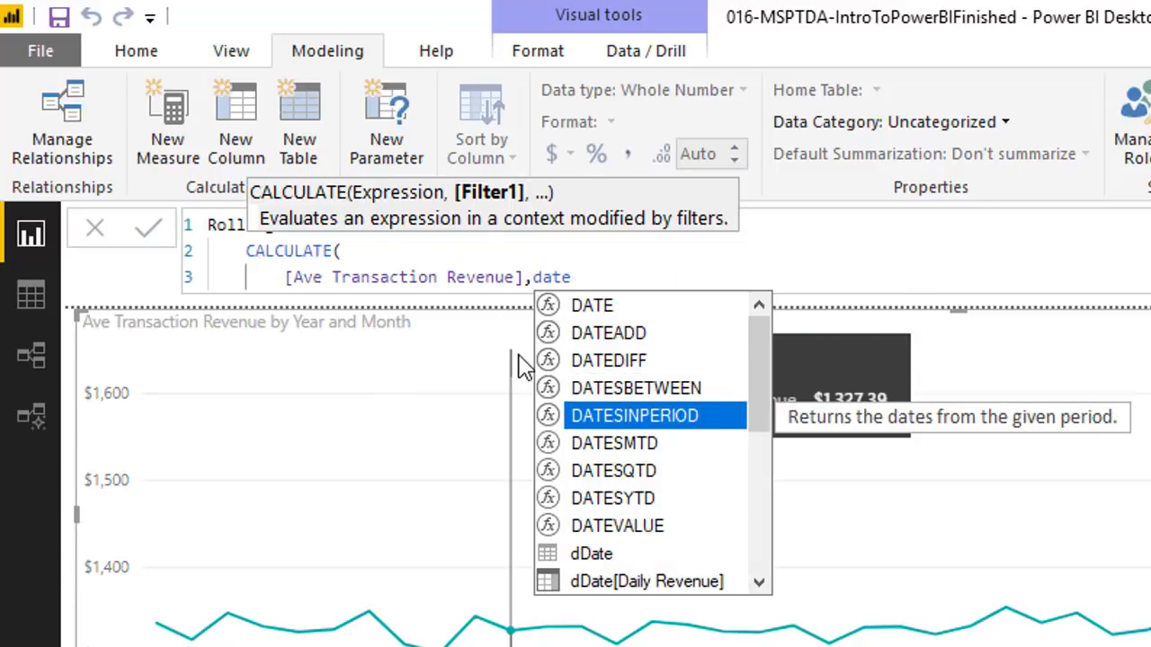
key(Tab)
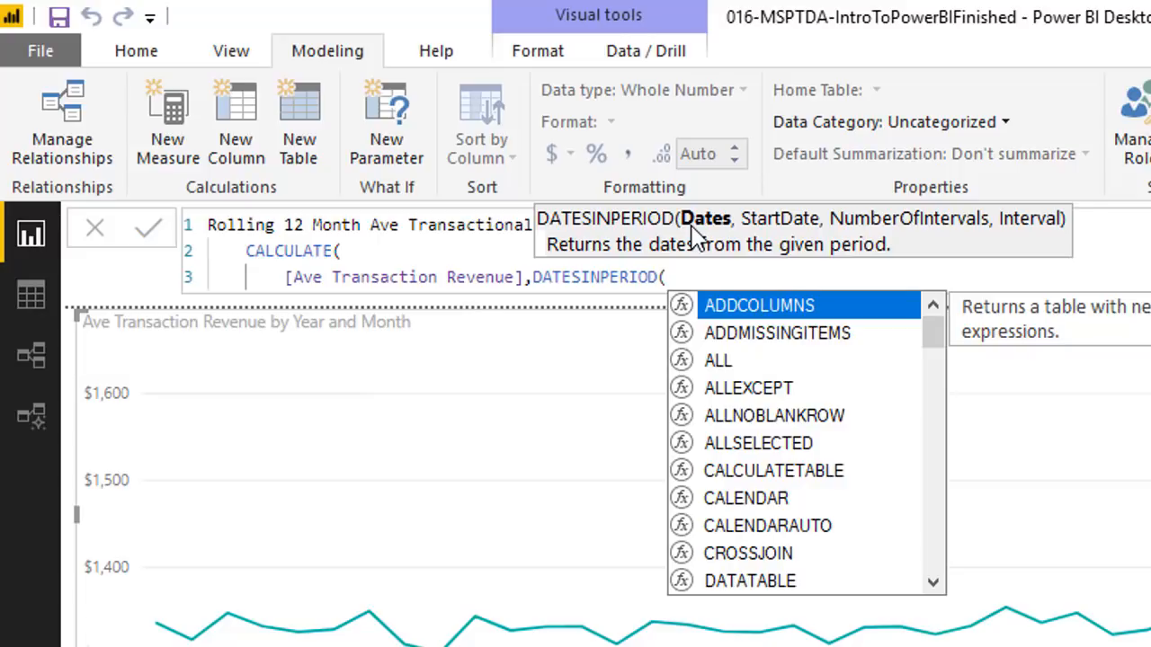
text(d)
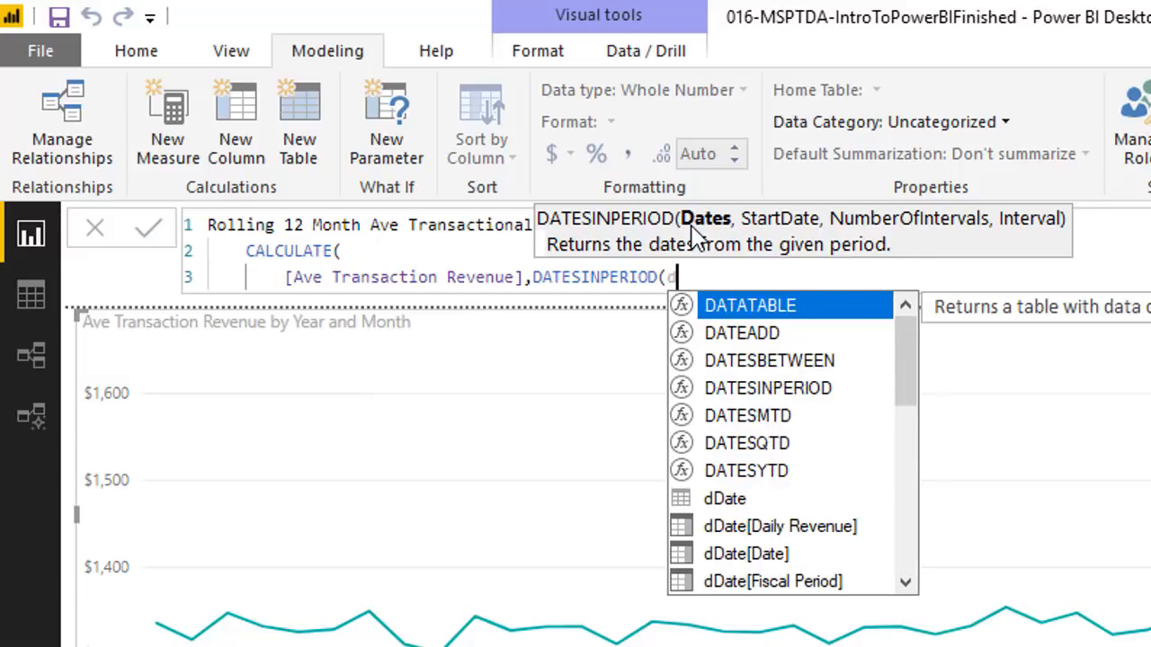
text(d)
key(Down)
key(Down)
key(Tab)
text(,)
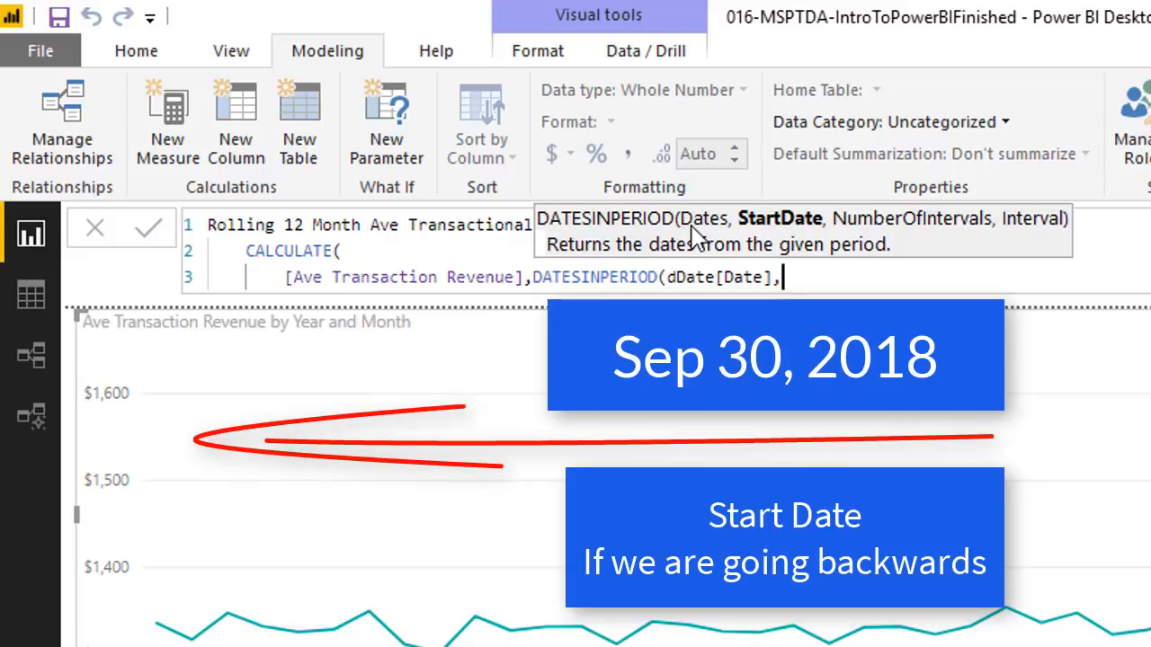
Step: Enter LASTDATE(dDate[Date]) as the StartDate argument of DATESINPERIOD
text(last)
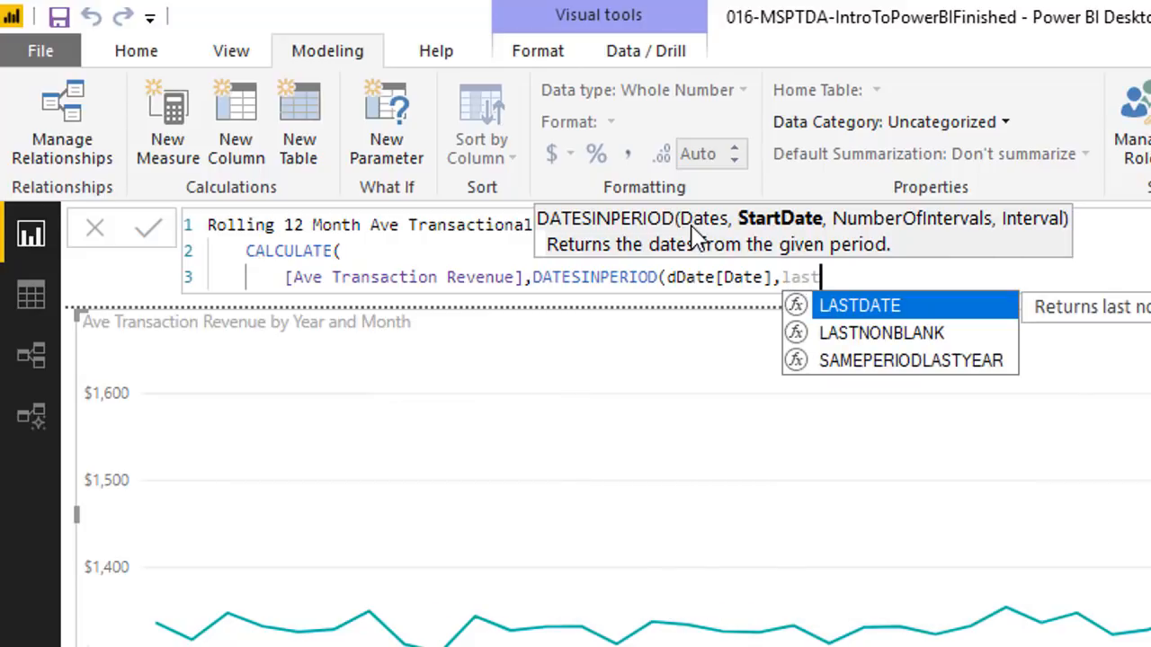
key(Tab)
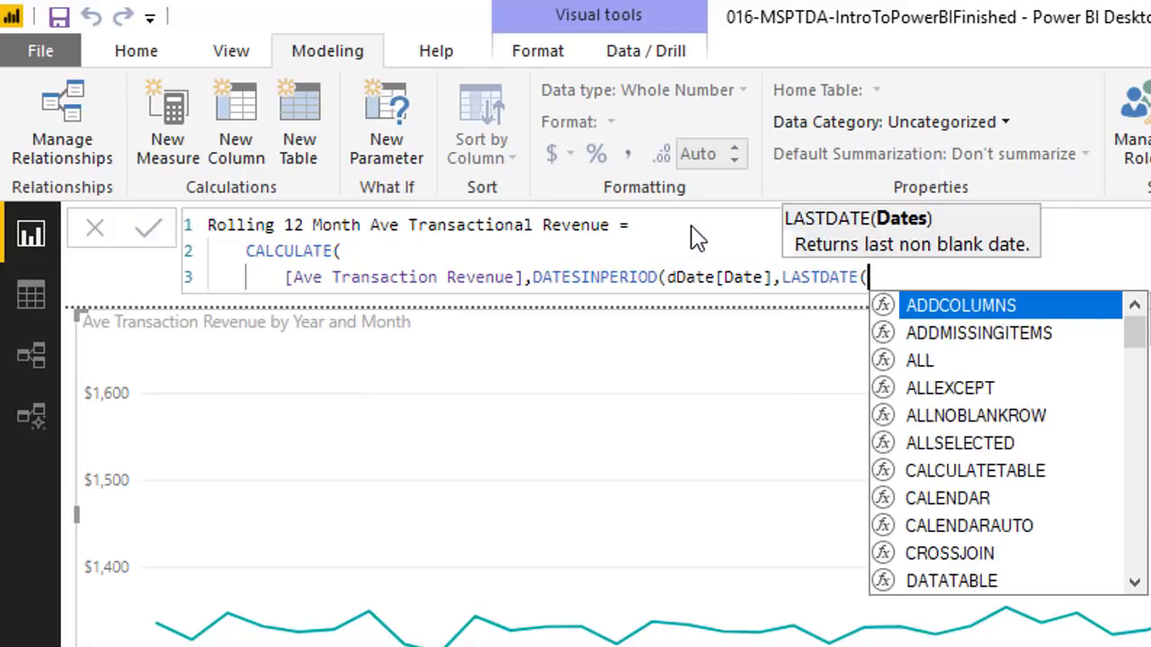
text(dd)
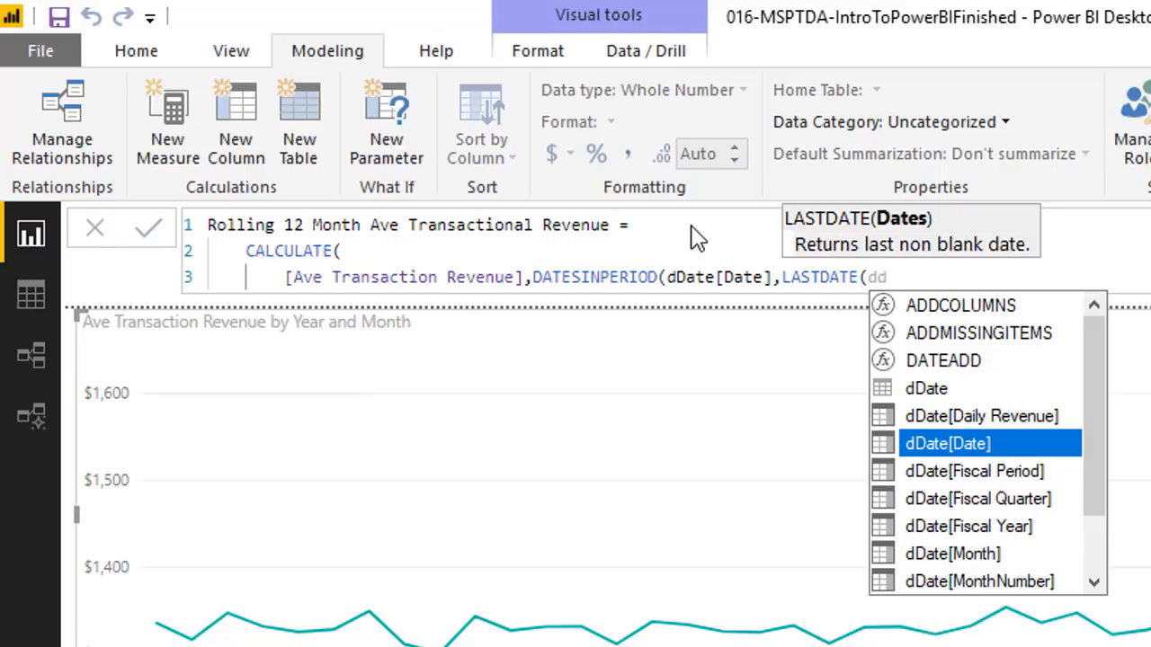
key(Tab)
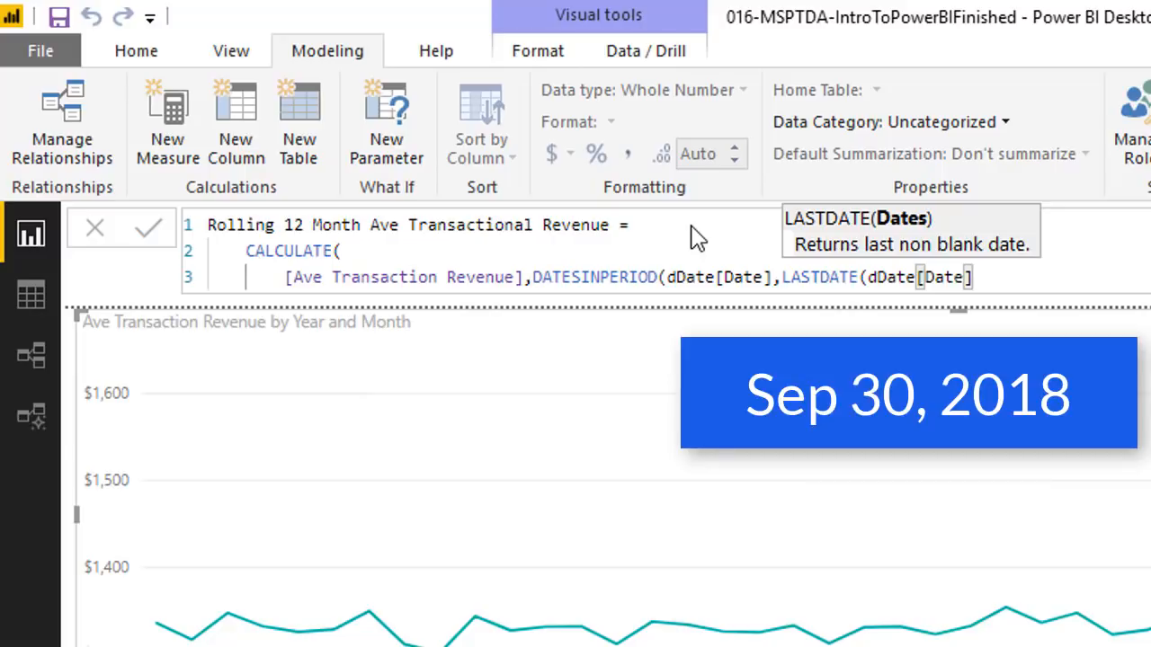
text())
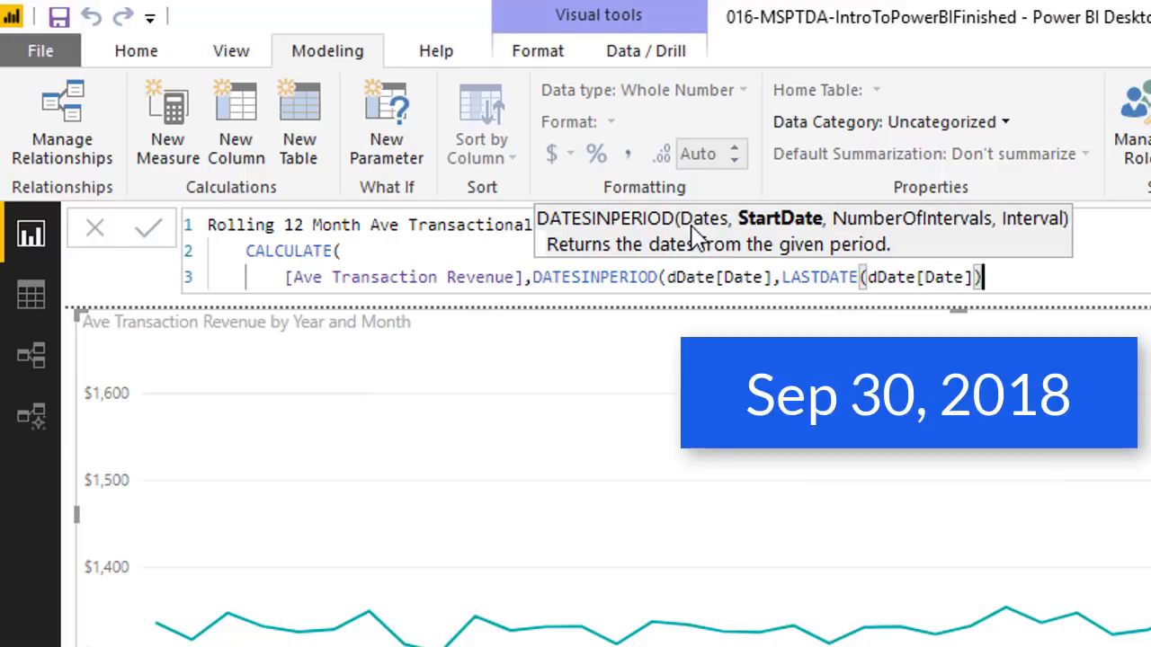
text(,)
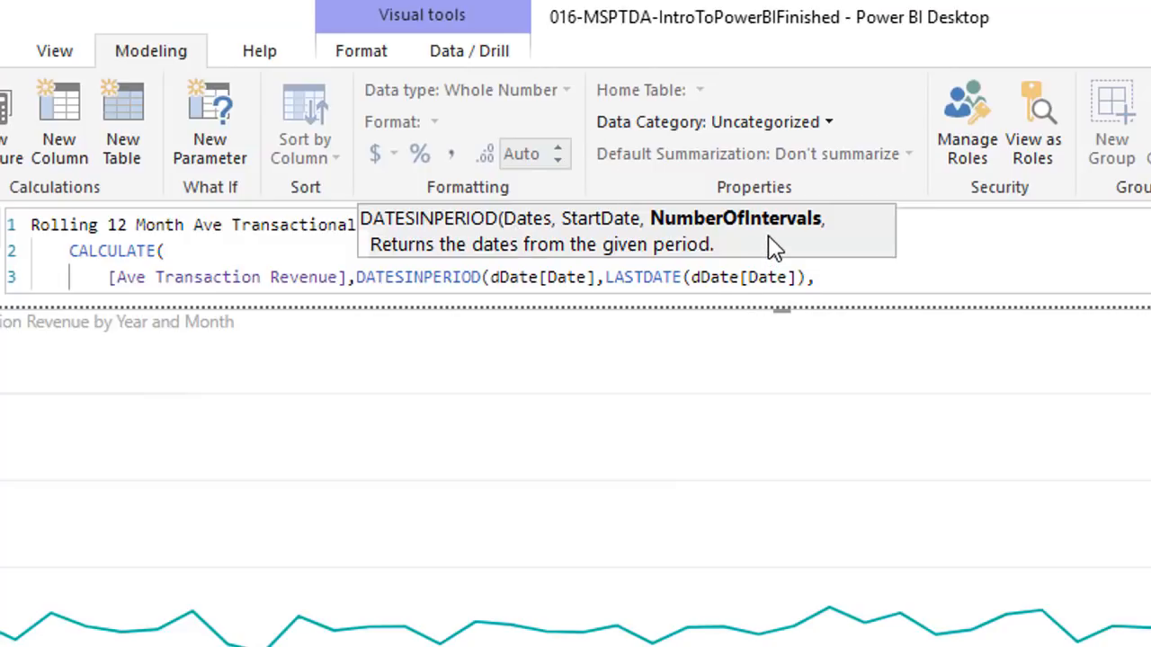
Step: Set the DATESINPERIOD interval to -1 YEAR and close both the DATESINPERIOD and CALCULATE functions
mouse_move(827, 502)
text(-1,)
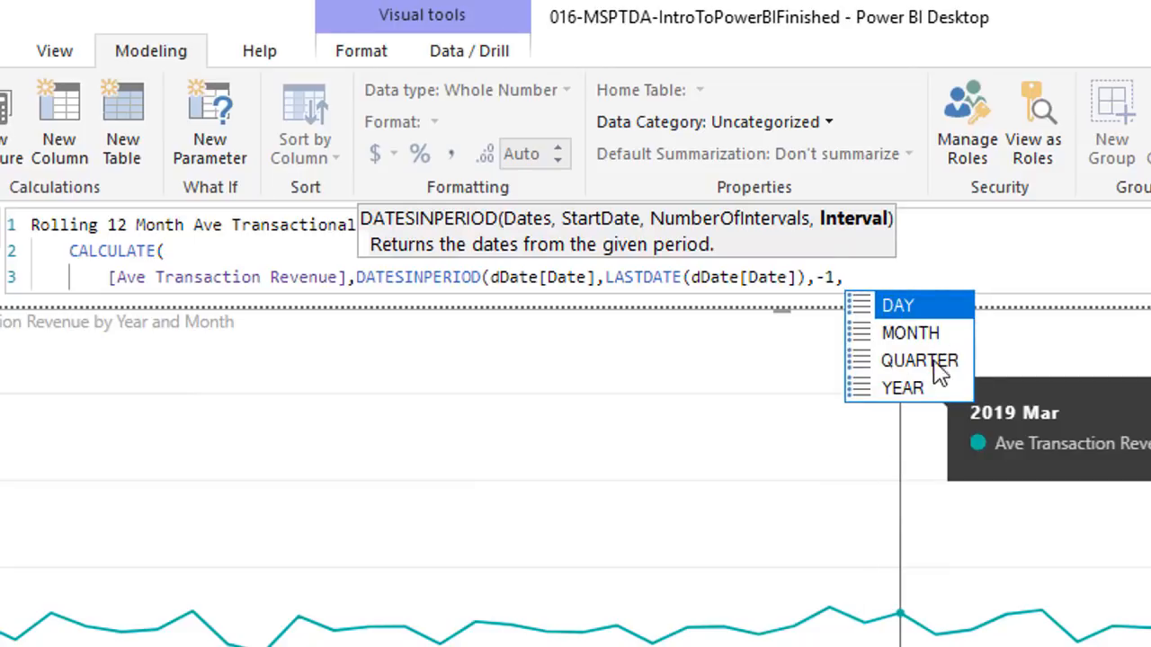
click(904, 391)
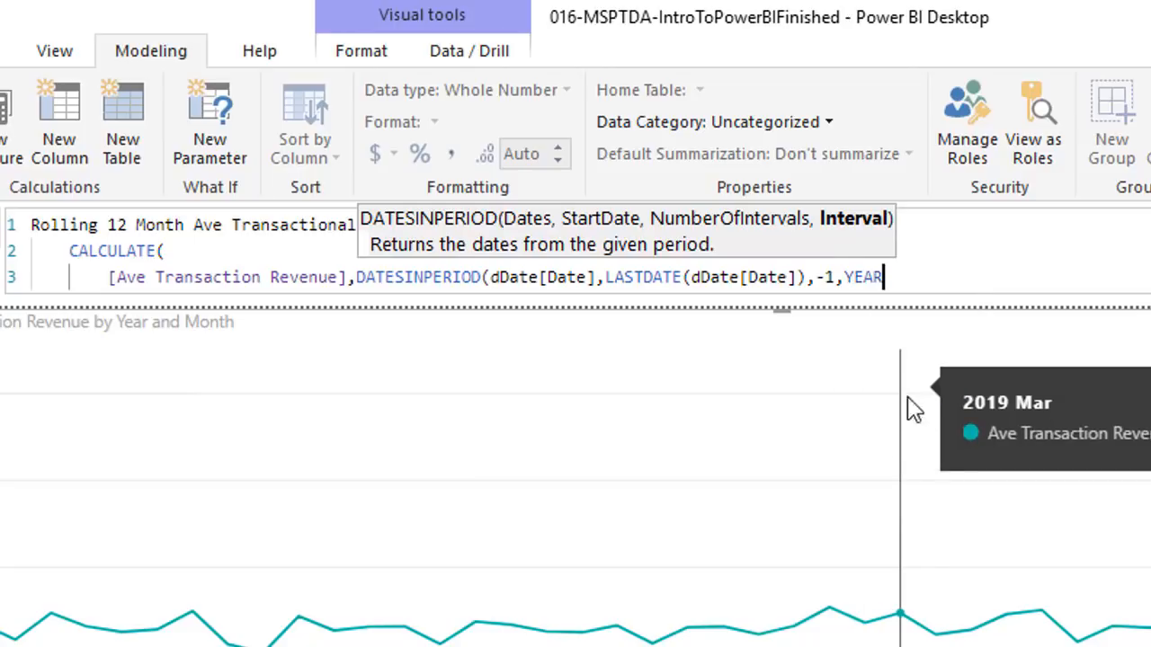
text())
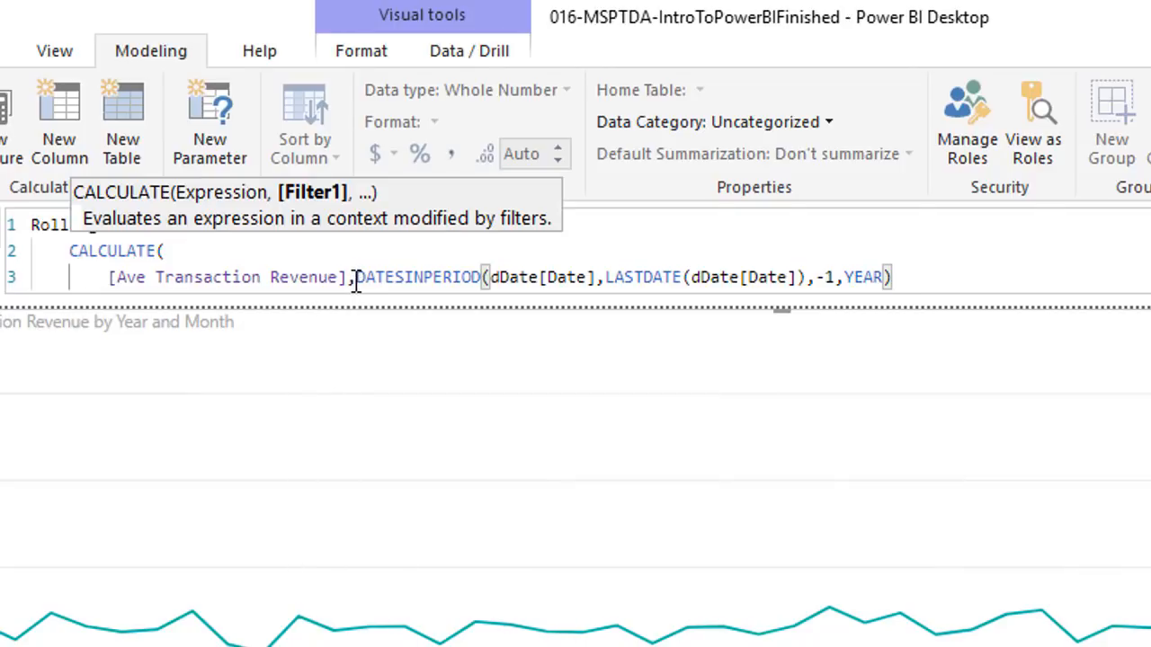
drag(356, 279, 910, 302)
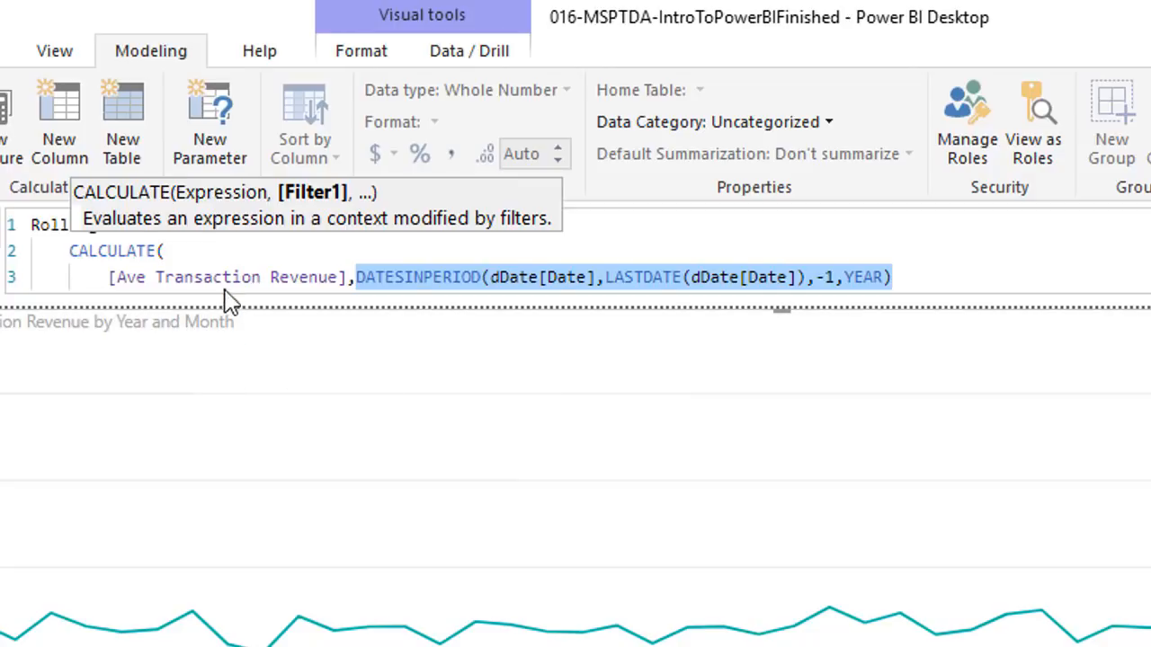
click(948, 284)
text())
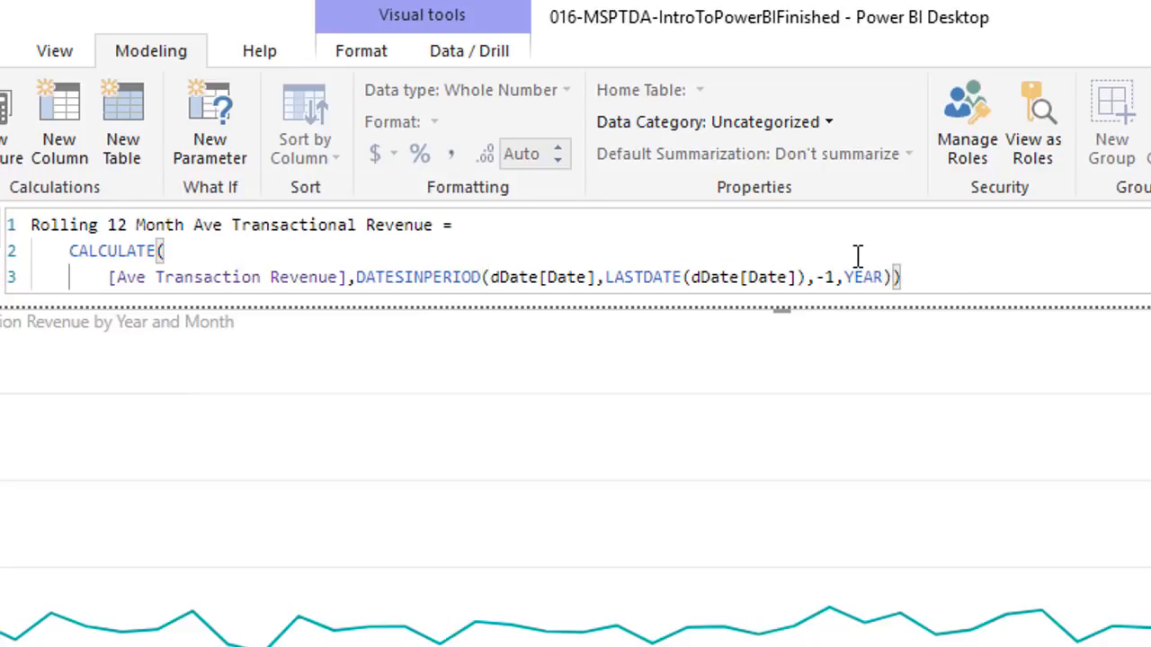
Step: Put DATESINPERIOD and the final closing parenthesis on separate lines, commit the rolling measure, and collapse the formula
click(355, 280)
key(shift+Return)
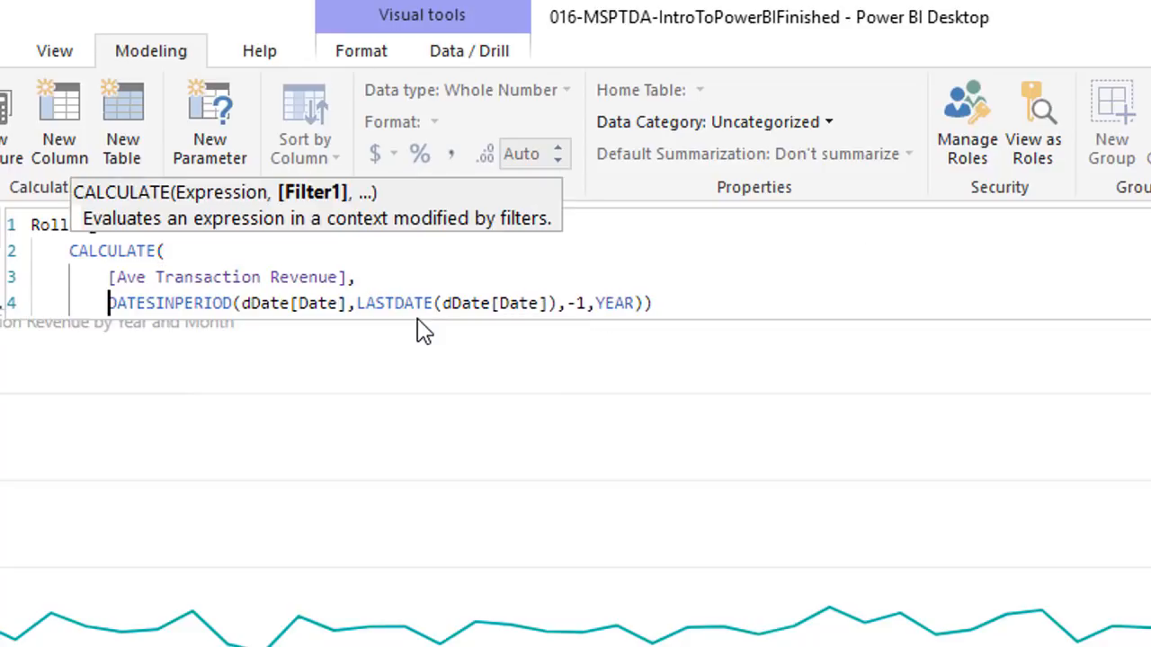
click(734, 316)
key(BackSpace)
key(shift+Return)
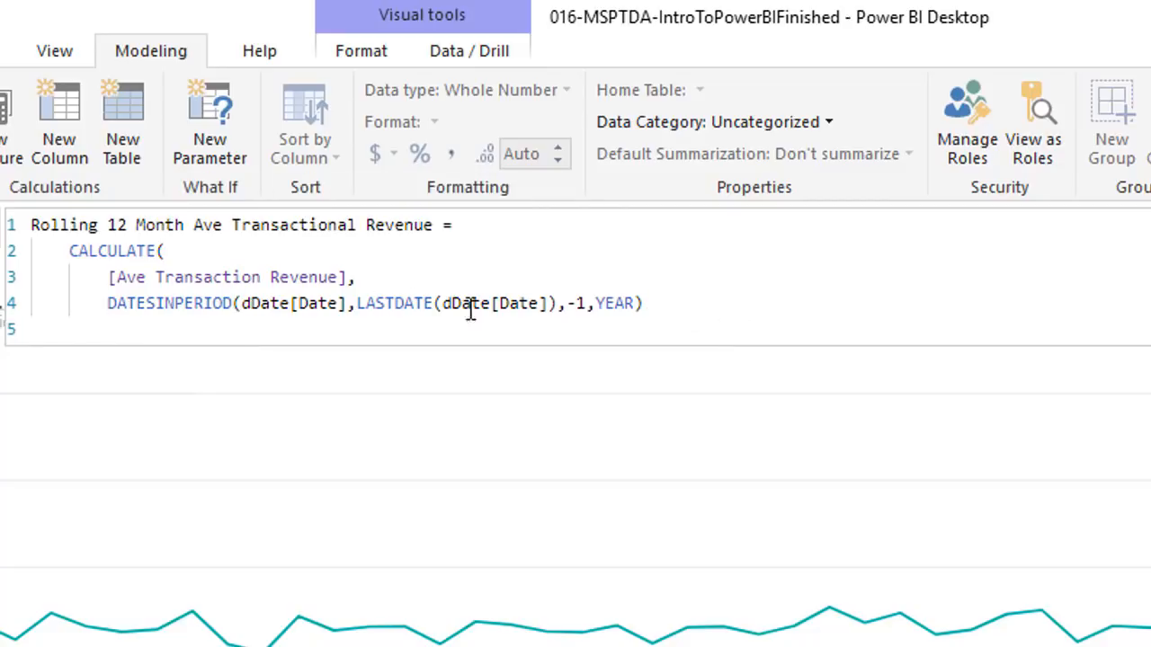
text())
key(Return)
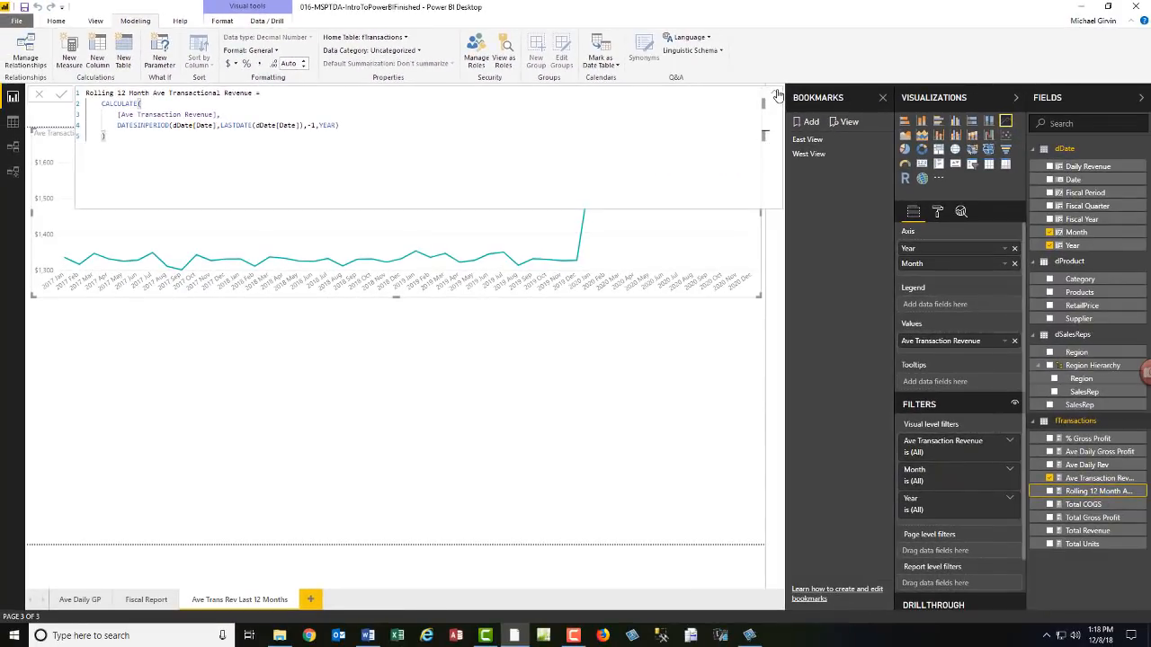
click(776, 94)
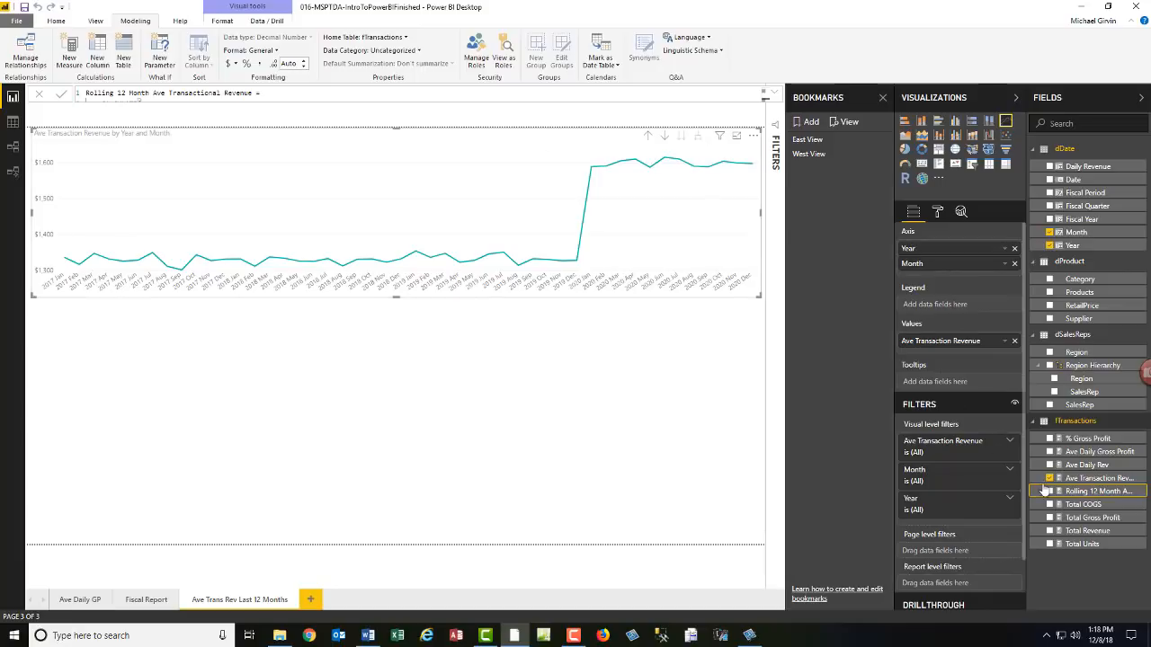
Step: Add the Rolling 12 Month Ave Transactional Revenue measure to the line chart as a second value
click(1049, 492)
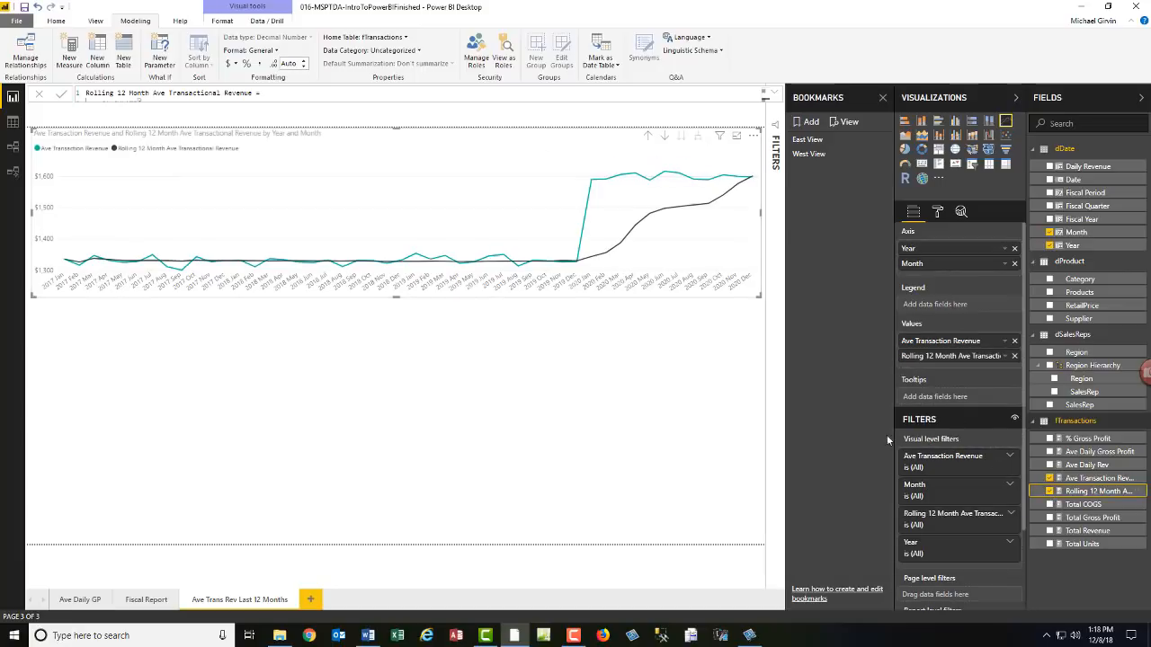
click(513, 336)
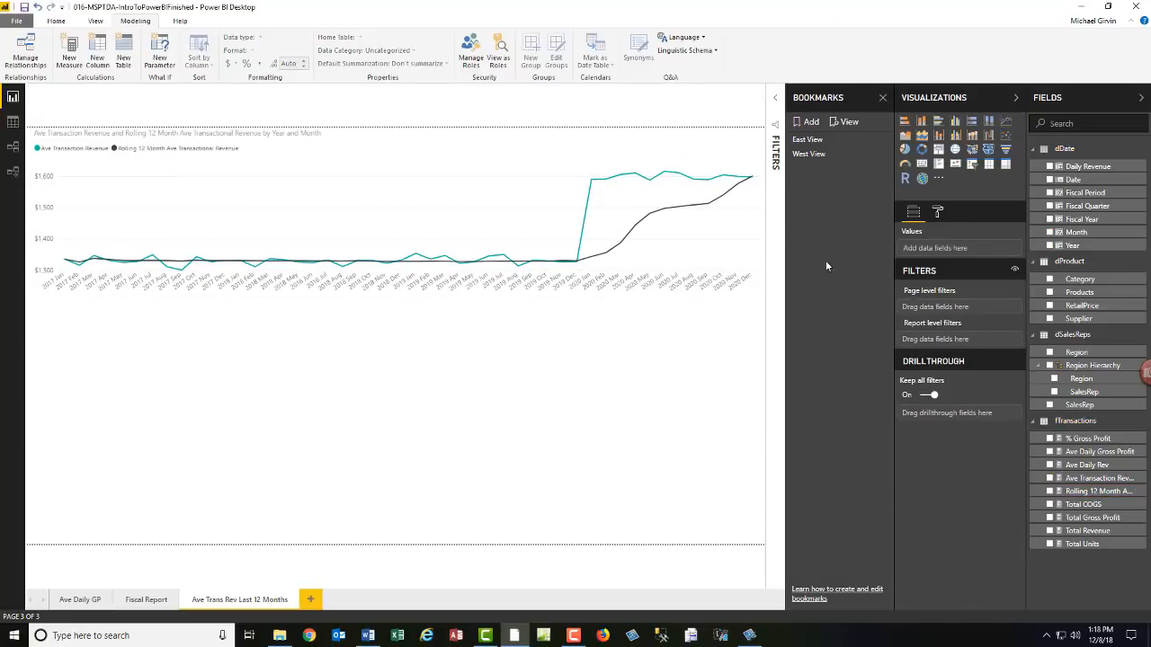
Step: Add a Year slicer in List style and resize it into a narrow box below the 2020 end of the line chart
click(972, 167)
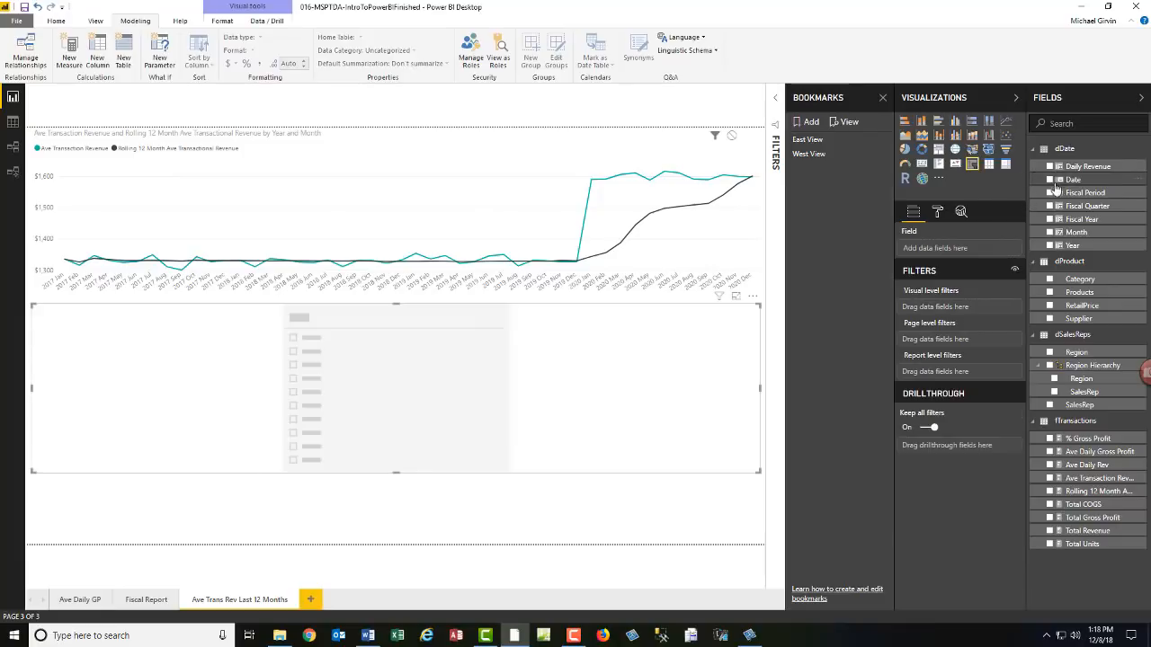
click(1049, 247)
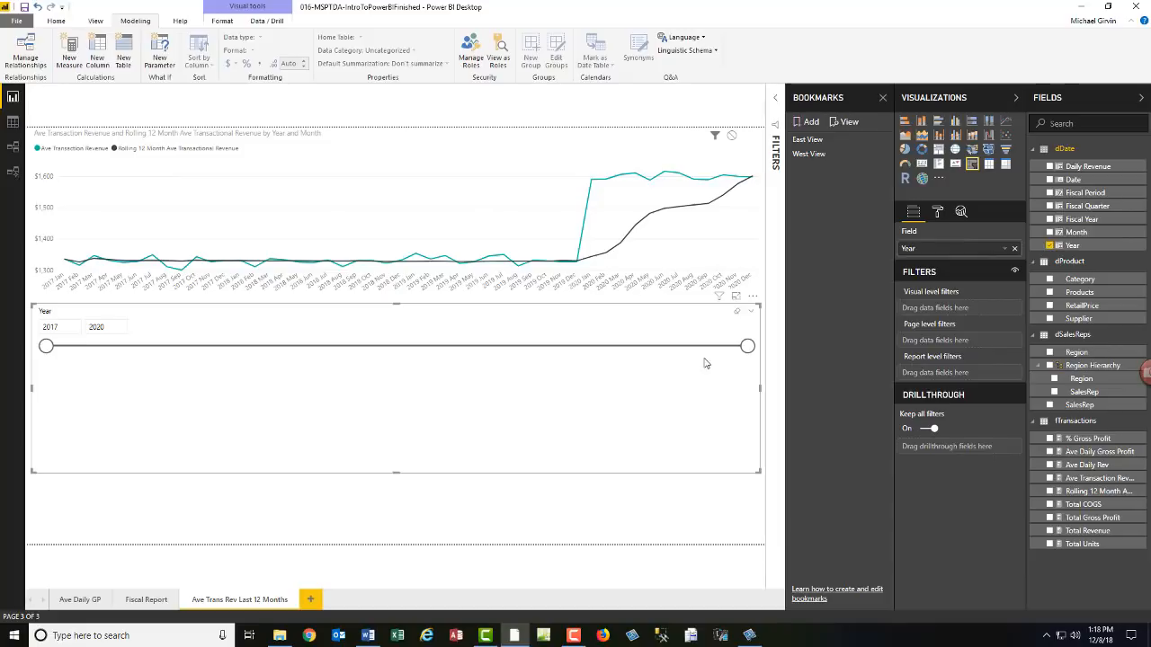
drag(46, 346, 280, 350)
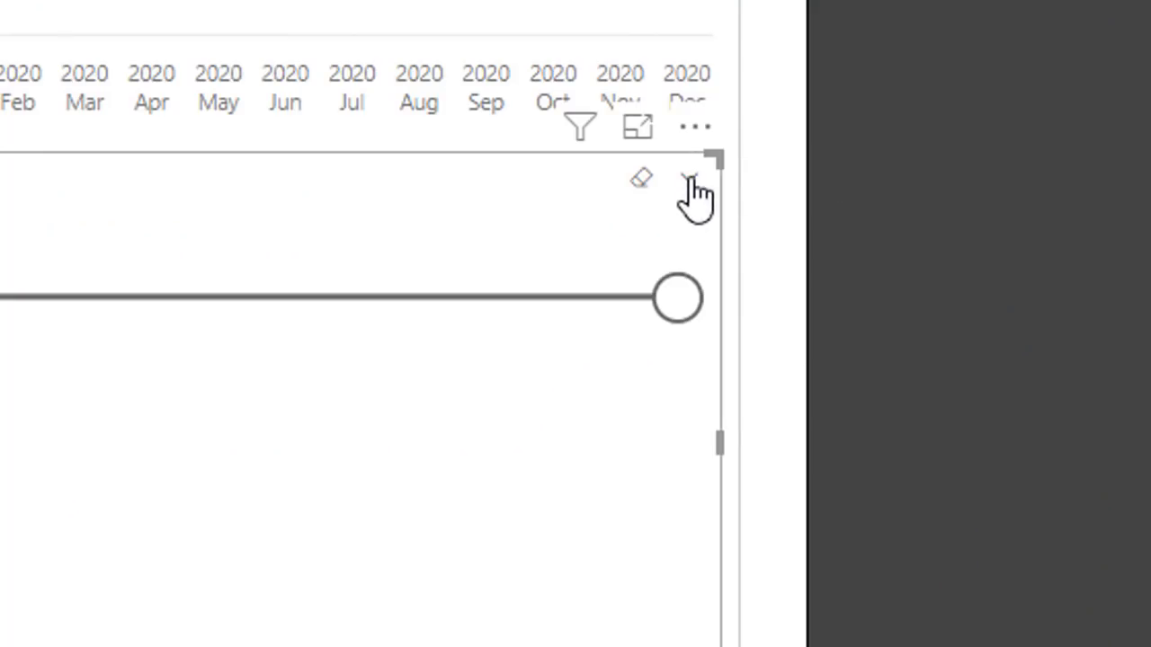
click(689, 180)
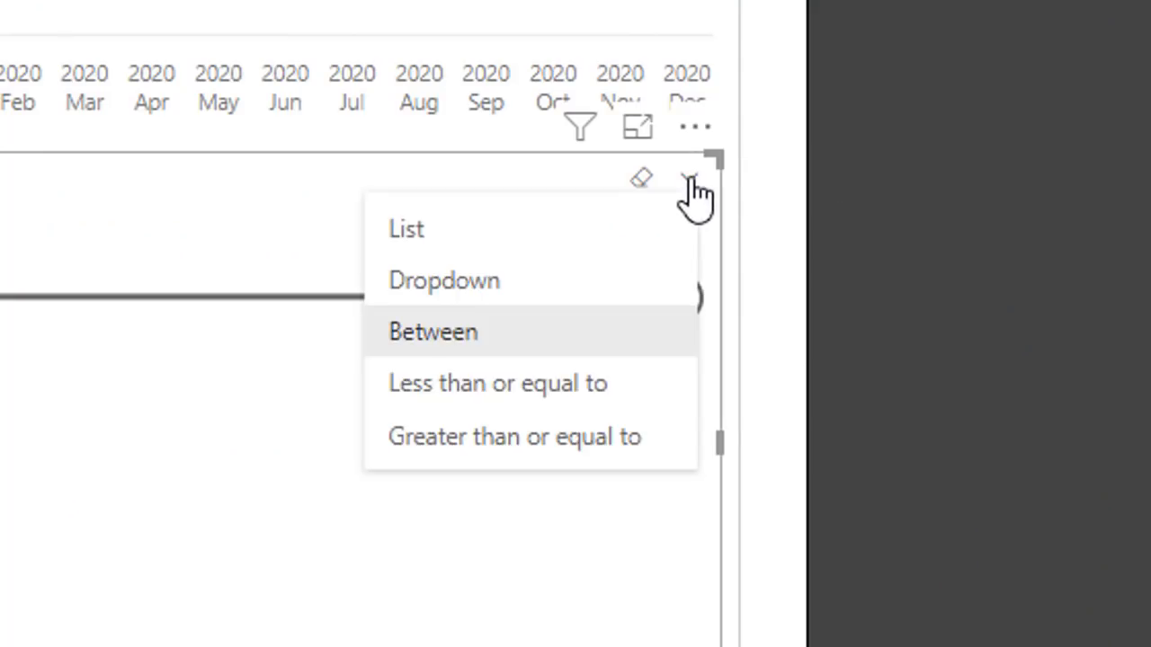
click(466, 241)
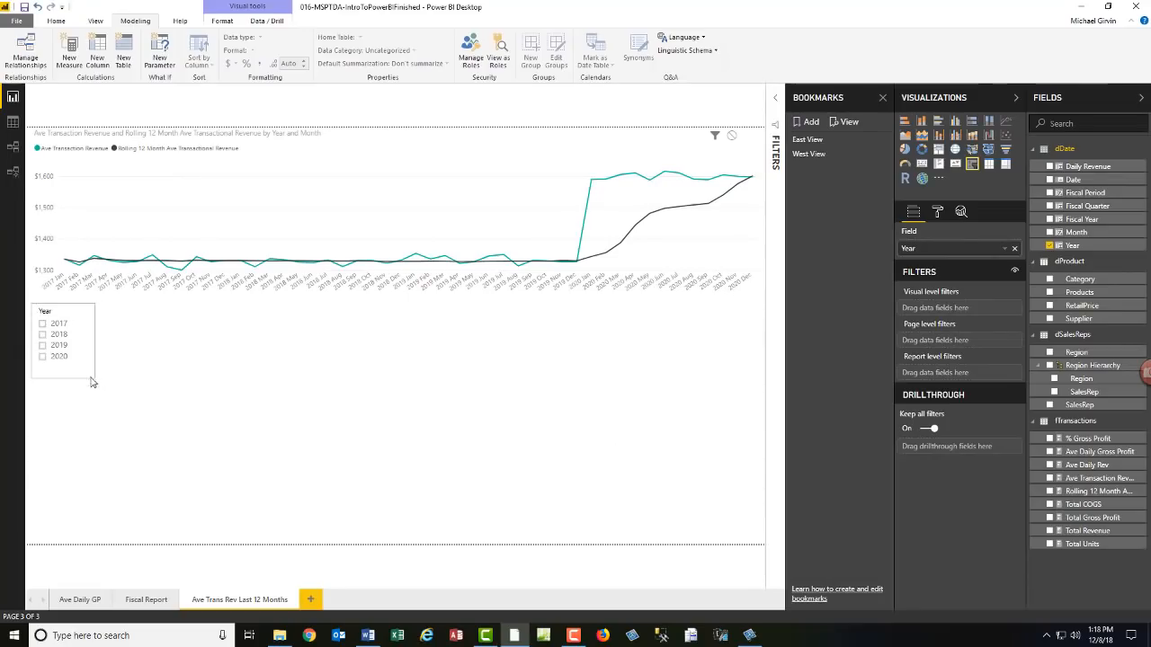
drag(91, 382, 88, 389)
drag(662, 445, 668, 457)
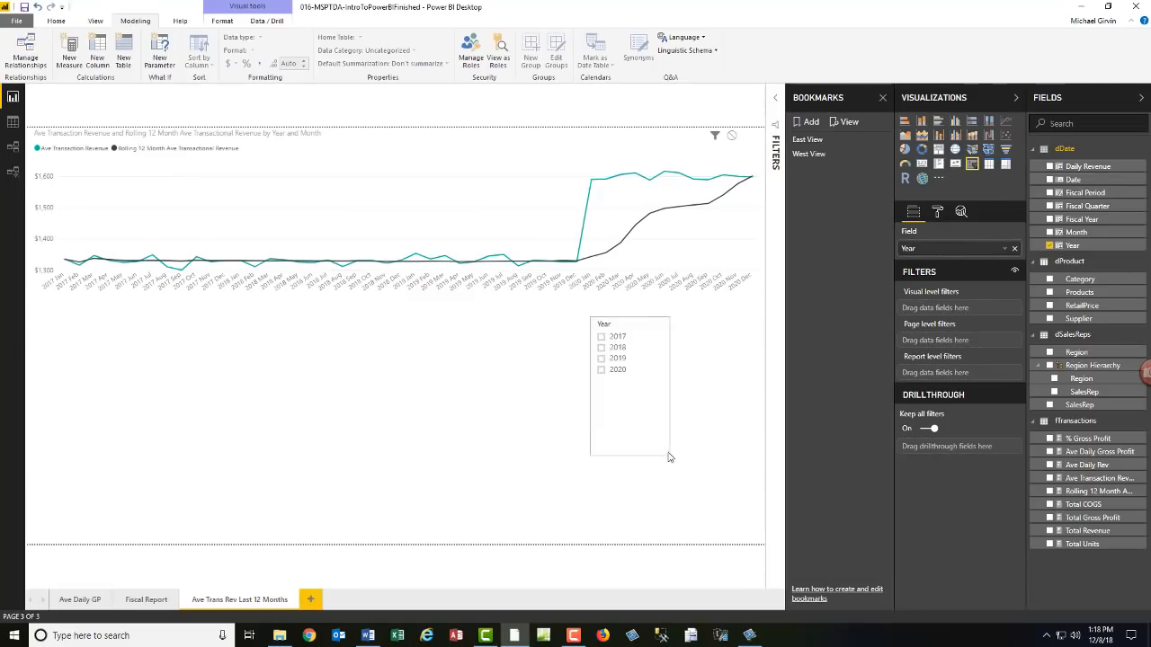
Step: Set the text size of the Year slicer's items to 15
click(937, 211)
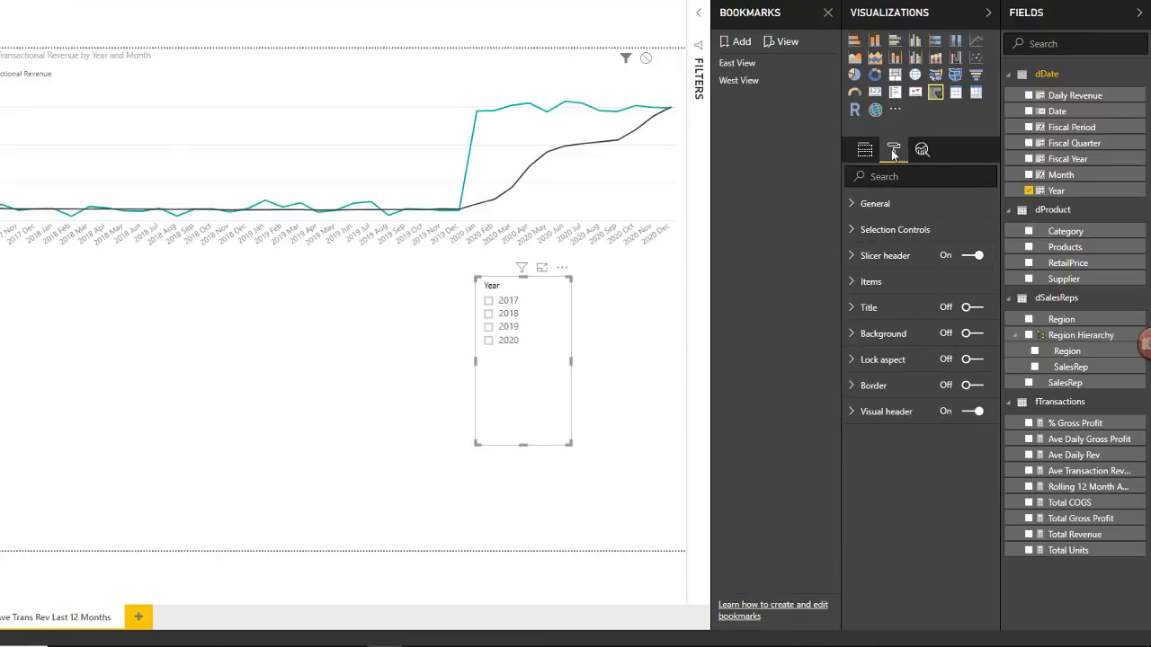
click(870, 281)
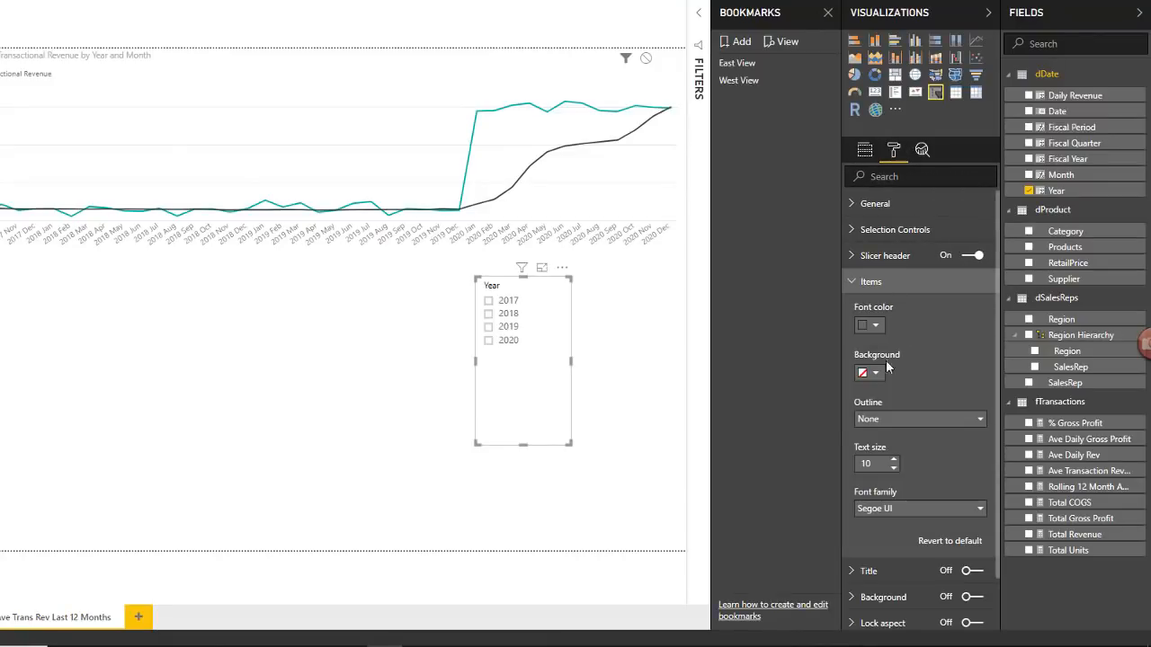
click(895, 460)
click(895, 461)
click(894, 460)
click(895, 460)
click(894, 460)
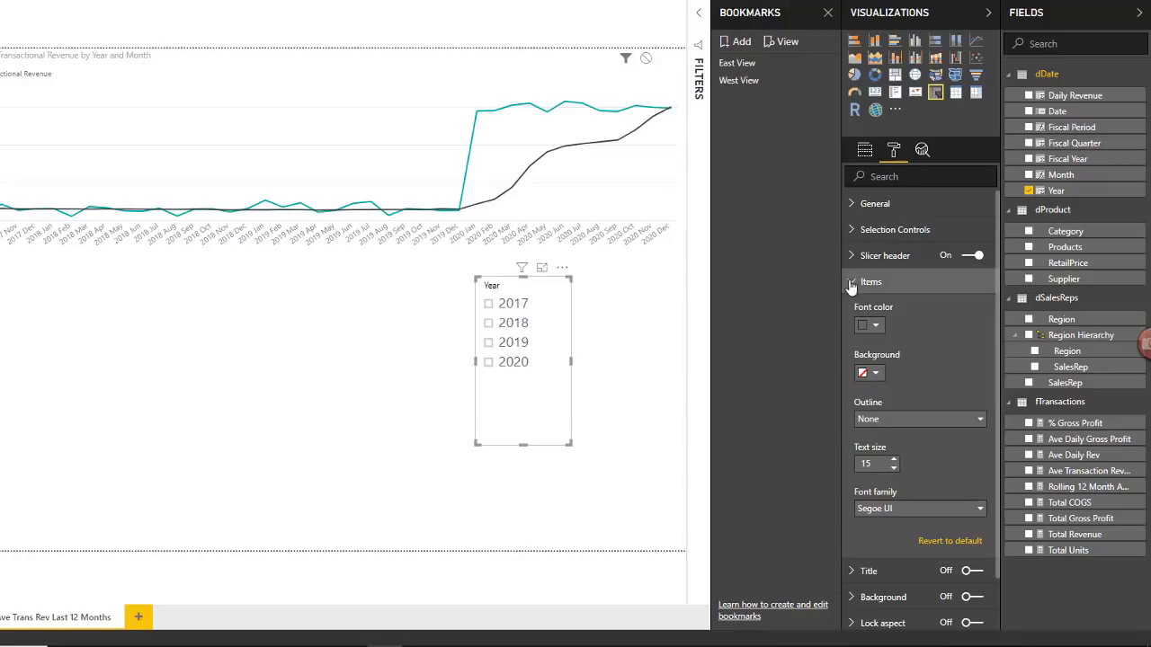
Step: Increase the text size of the Year slicer's header and collapse its settings
click(851, 257)
click(894, 436)
click(895, 435)
click(894, 435)
click(895, 435)
click(895, 435)
click(895, 435)
click(854, 257)
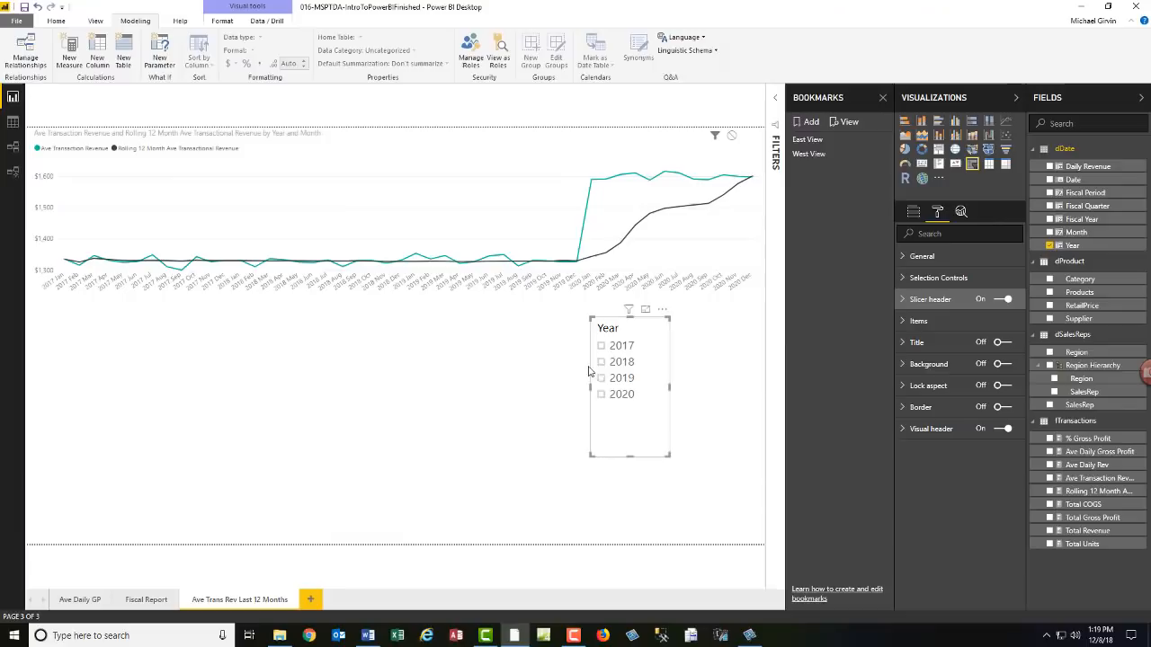
Step: Try the Year slicer by selecting 2018 and adding 2017, 2019 and 2020, and clear the selection
click(488, 331)
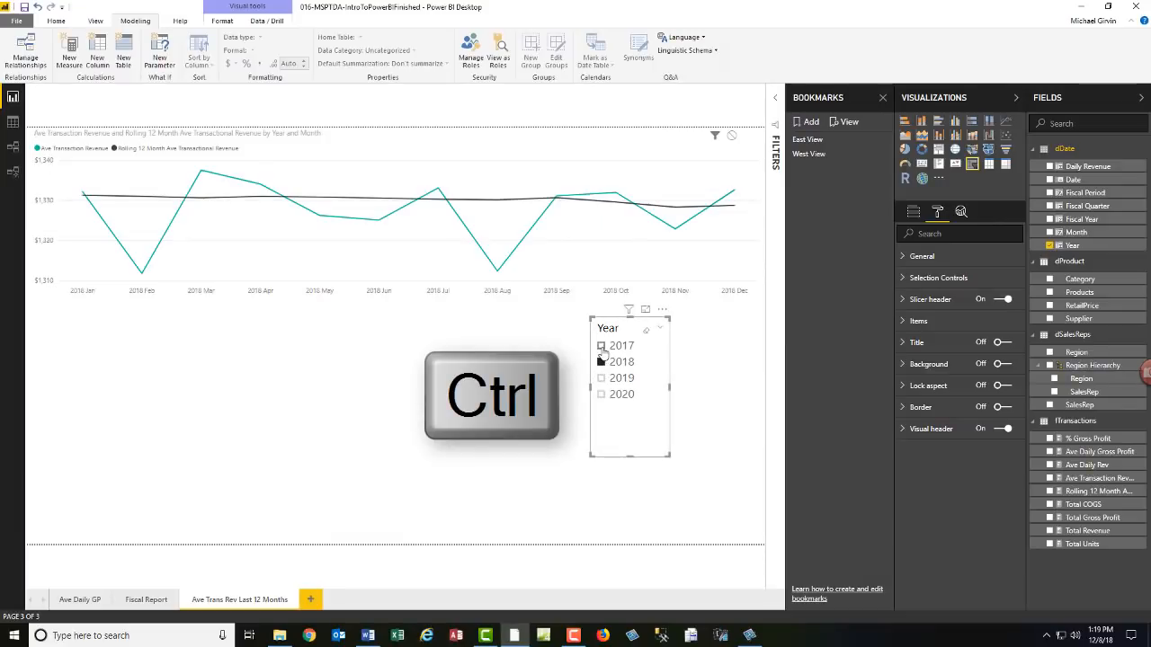
ctrl+click(600, 378)
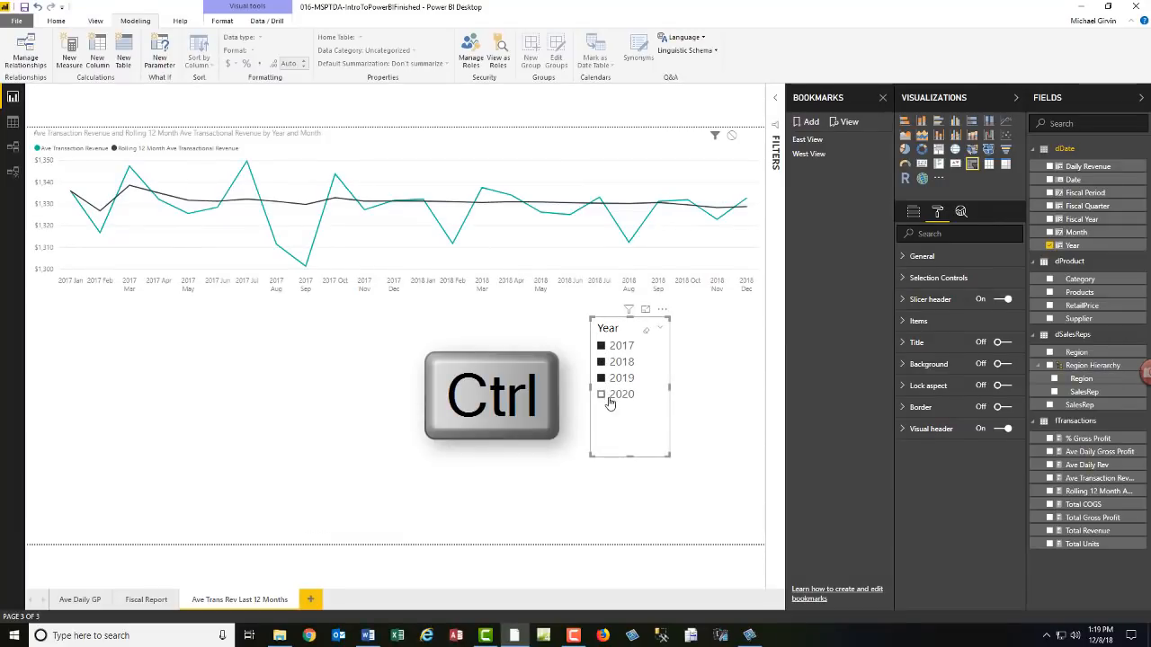
ctrl+click(601, 395)
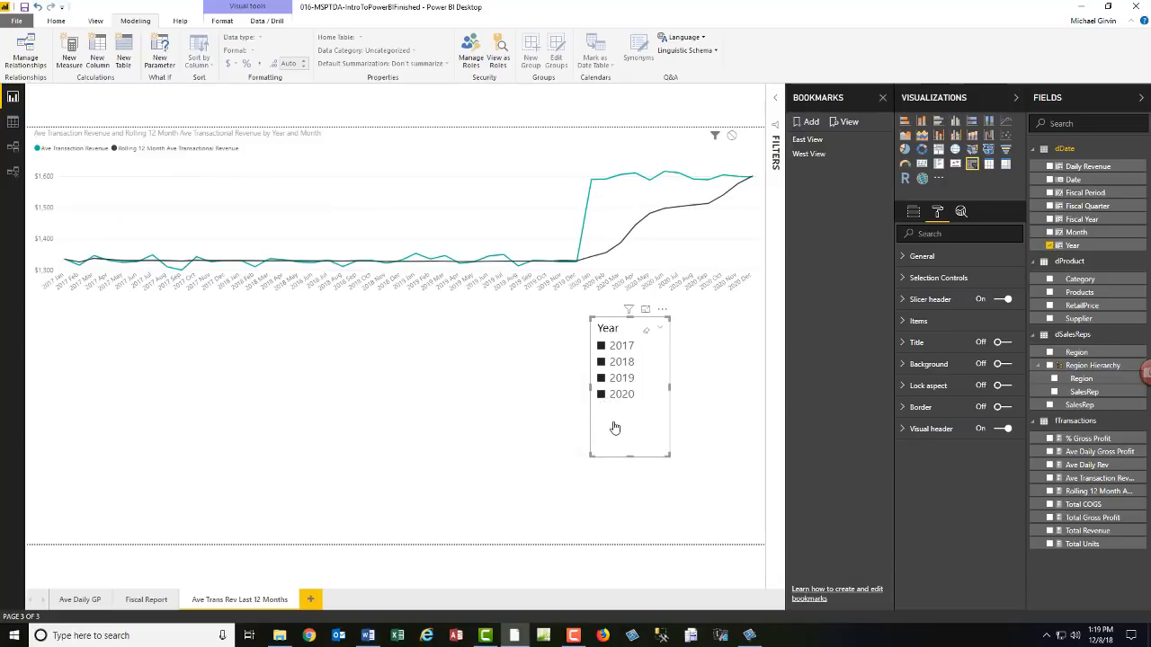
click(647, 332)
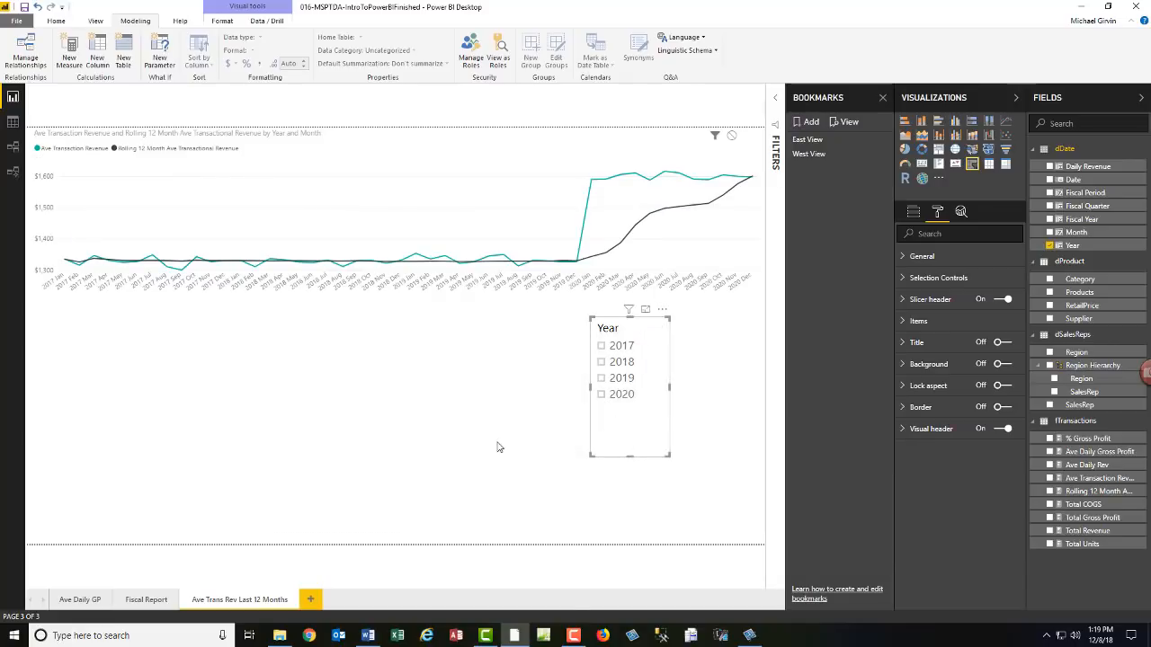
Step: Insert a new matrix visual with Year and Month from dDate as its rows
click(114, 331)
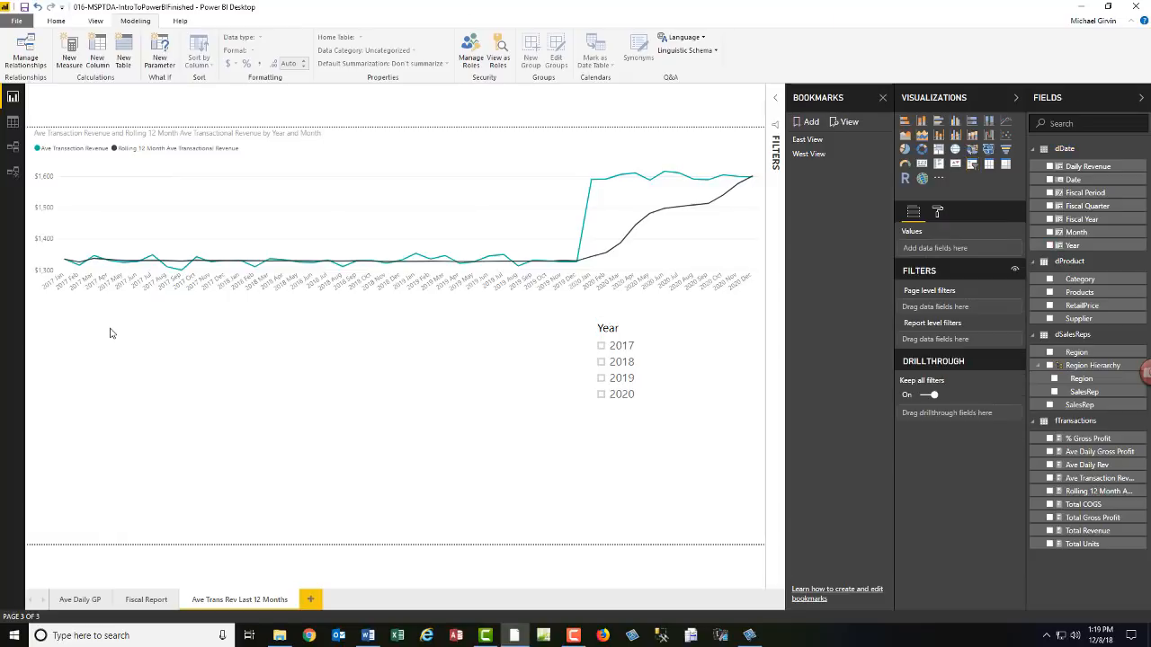
click(1006, 166)
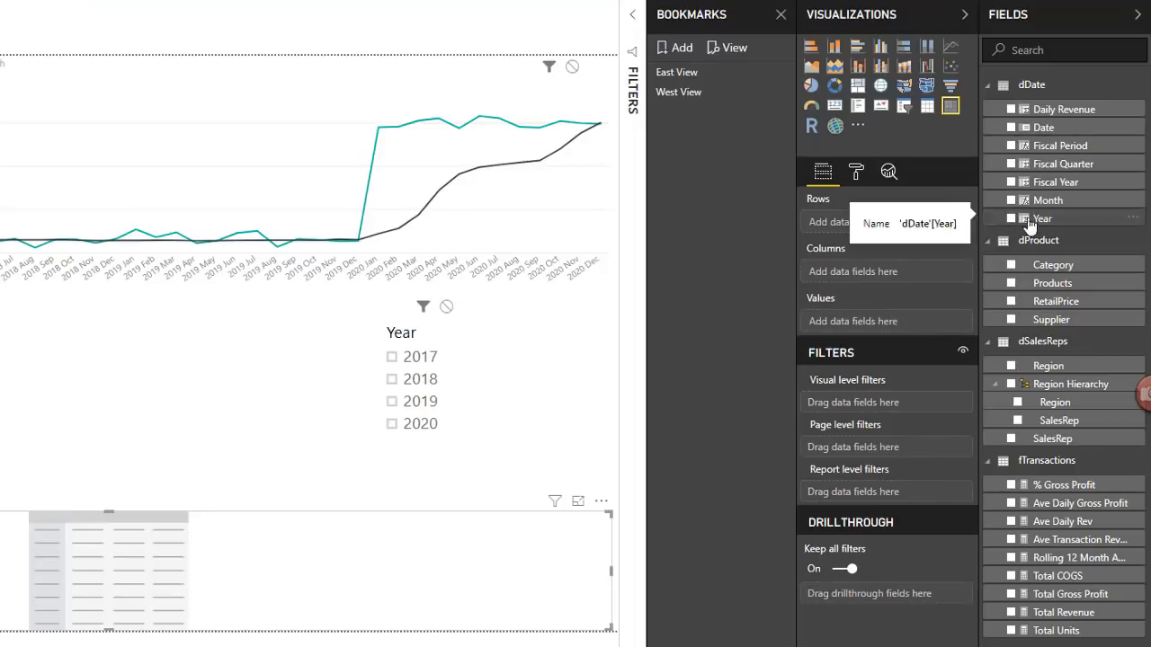
drag(1058, 245, 916, 250)
drag(1052, 207, 935, 239)
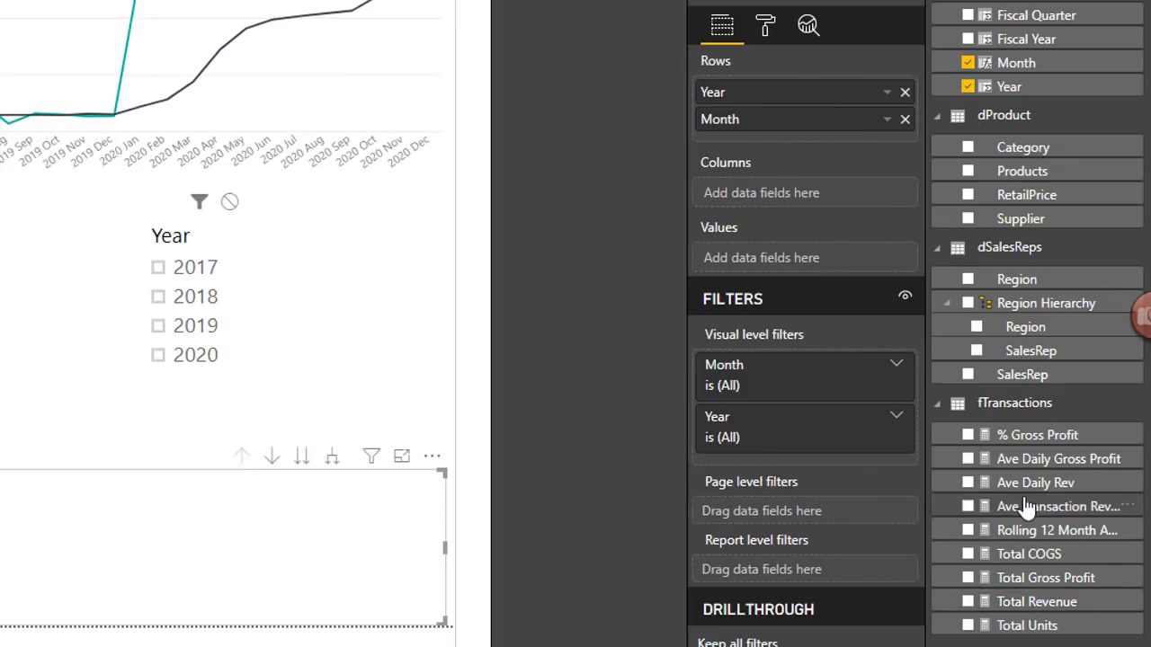
Step: Add Ave Daily Rev, Ave Transaction Revenue and Rolling 12 Month Ave Transactional Revenue as the matrix values
click(967, 483)
click(967, 506)
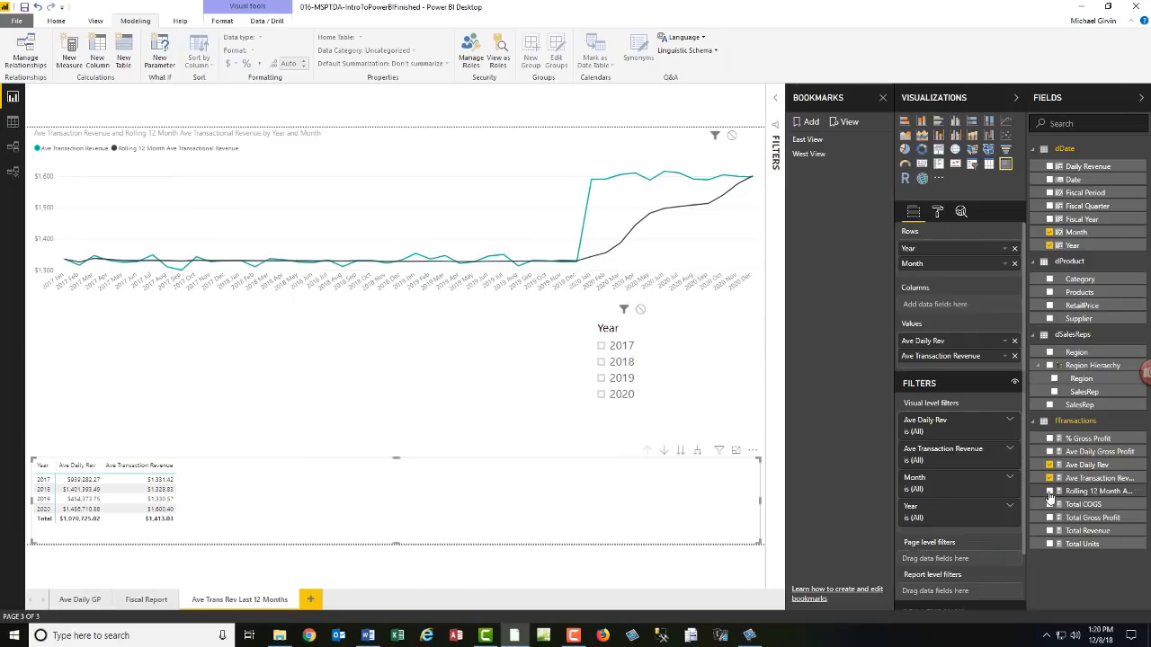
click(1049, 492)
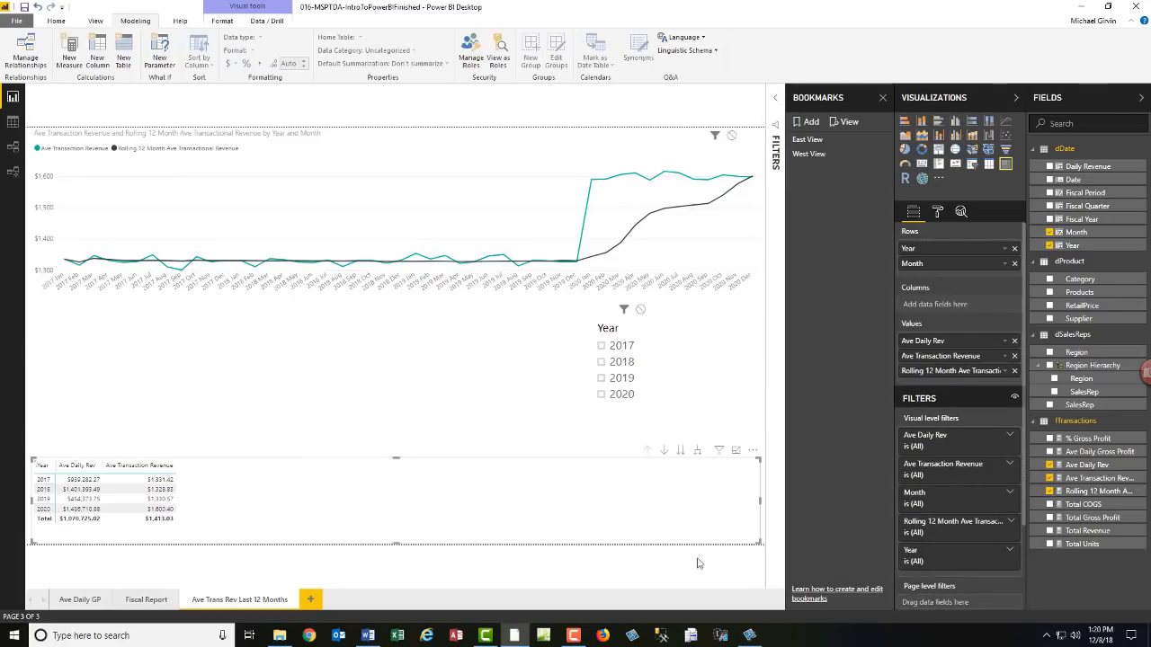
Step: Set the matrix grid text size to 15 and fit the matrix into the space beside the Year slicer
click(938, 212)
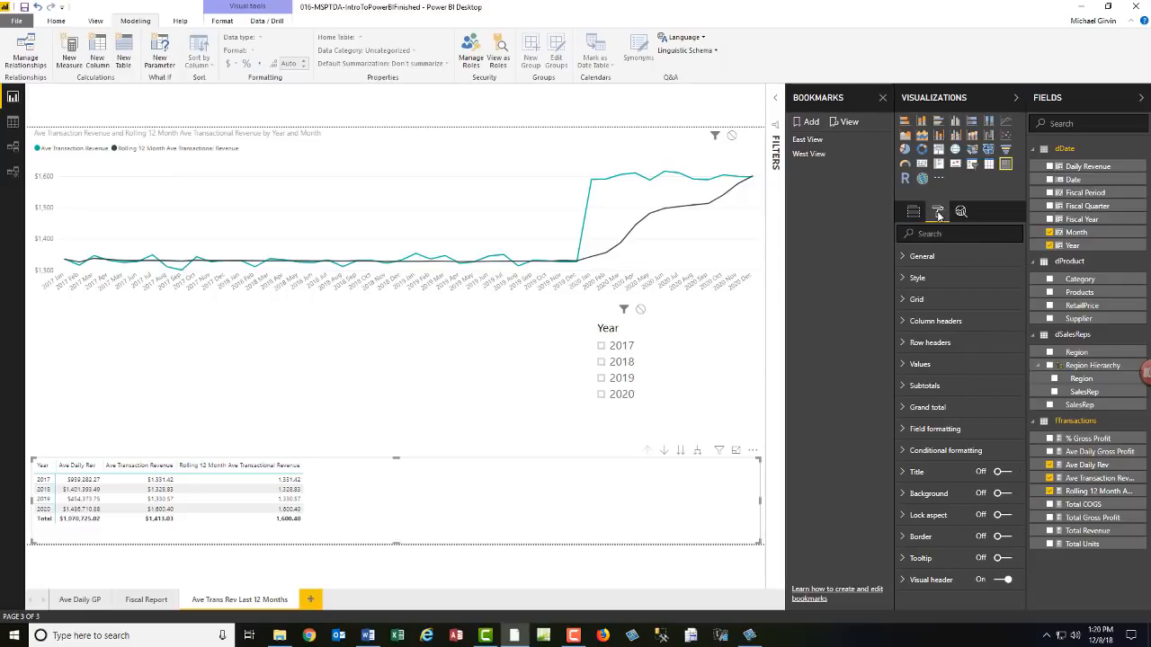
click(915, 299)
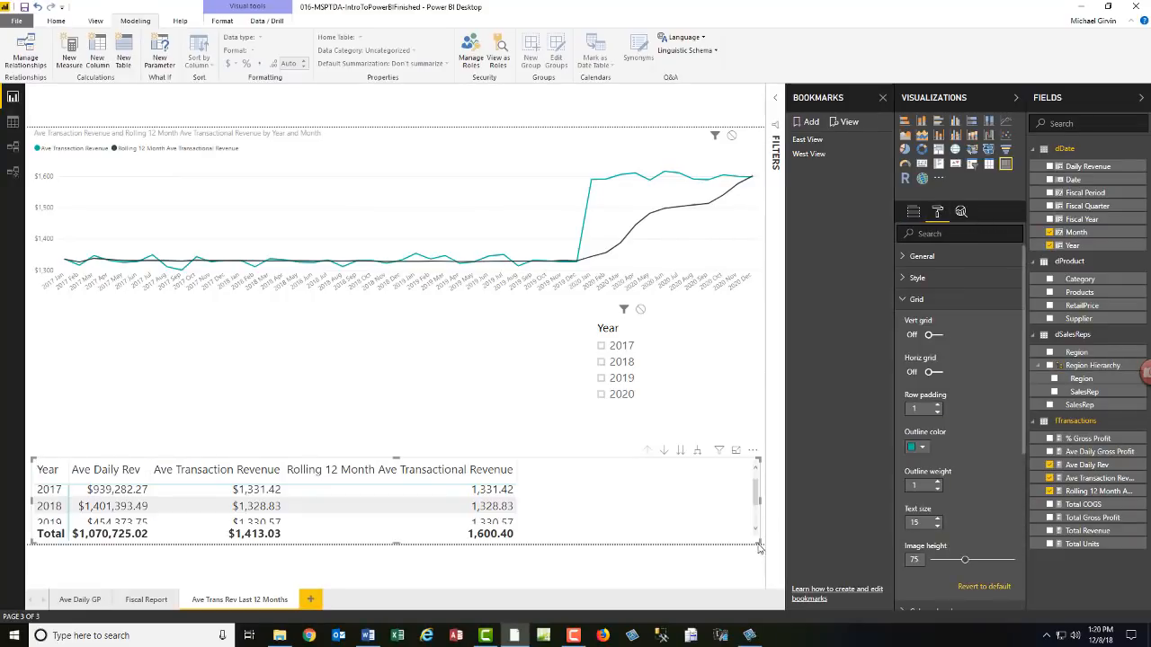
drag(759, 543, 554, 525)
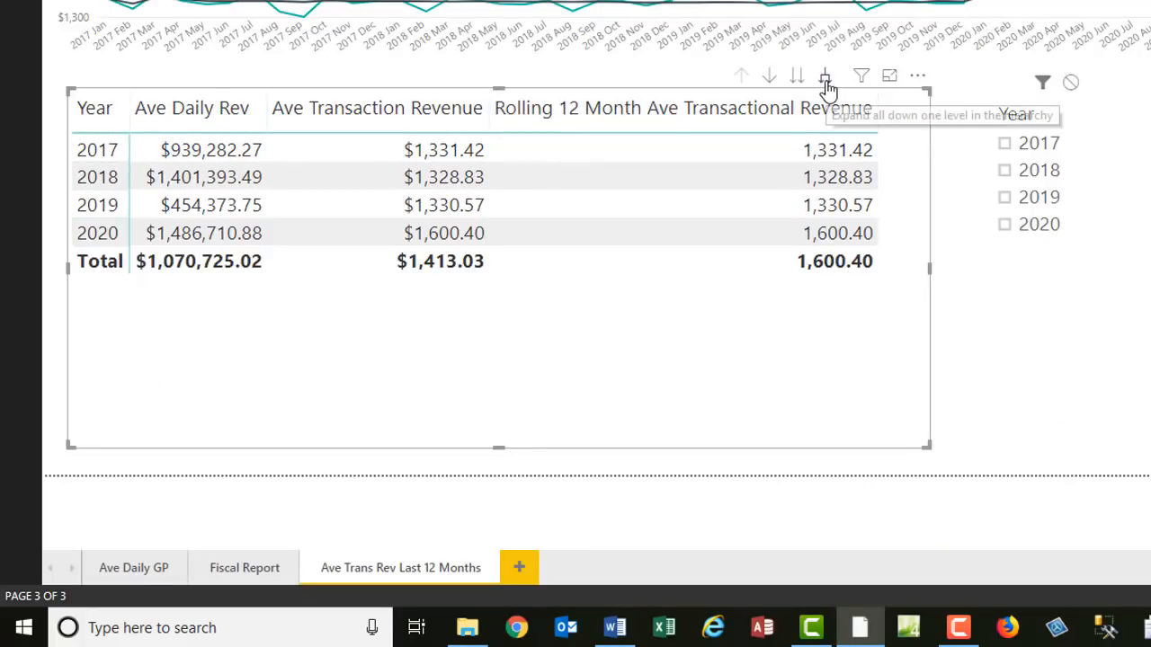
Step: Expand the whole matrix down to month level and filter the page to 2017 with the Year slicer
click(824, 79)
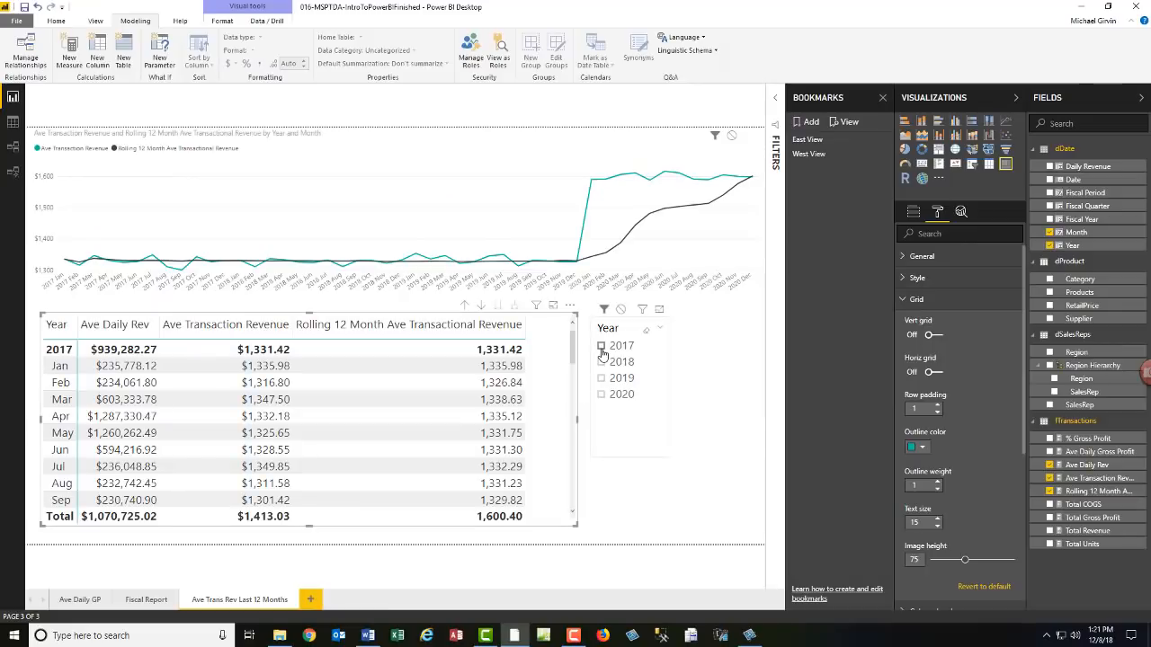
click(602, 347)
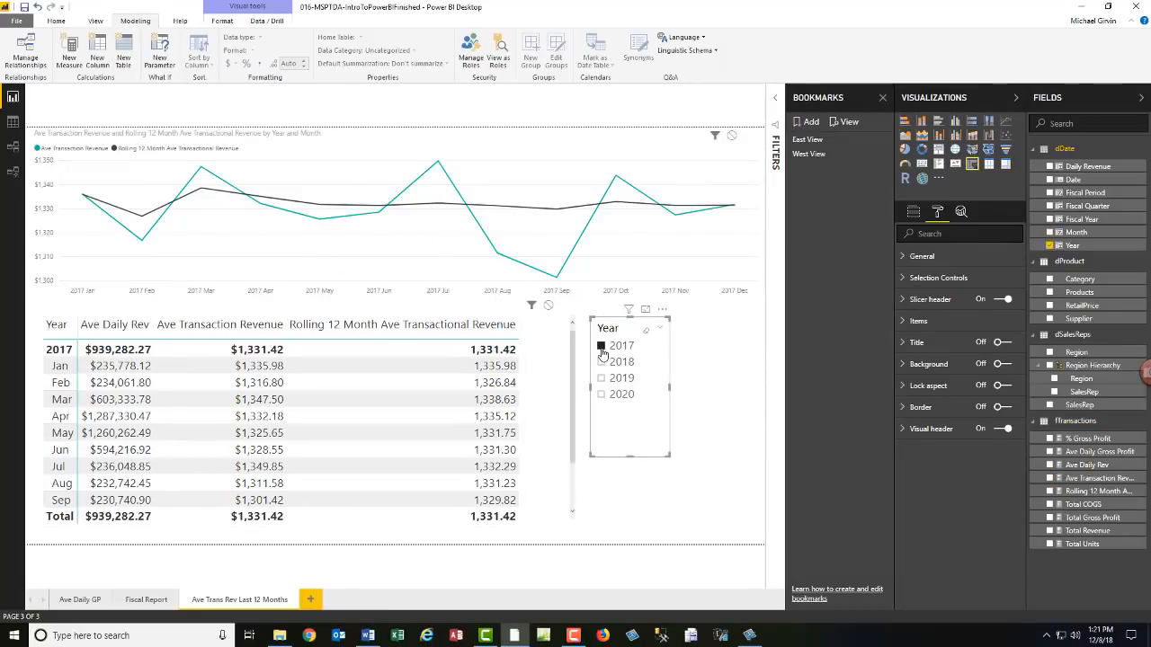
click(713, 486)
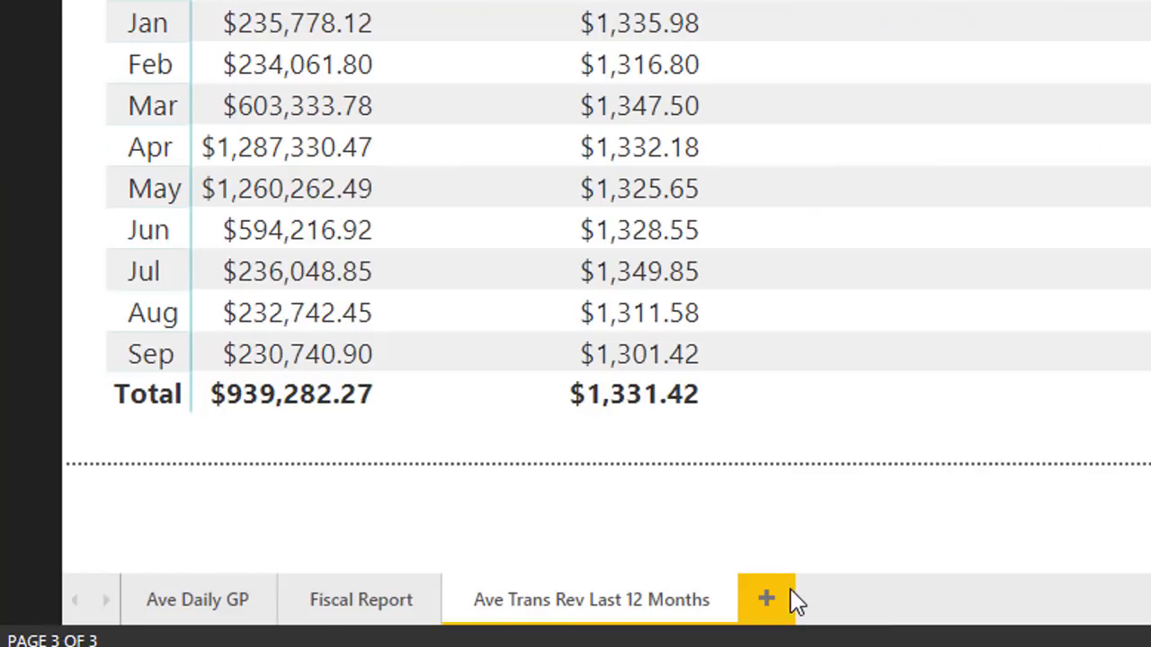
Step: Add a new report page and name it Question
click(781, 580)
double_click(797, 591)
text(Question)
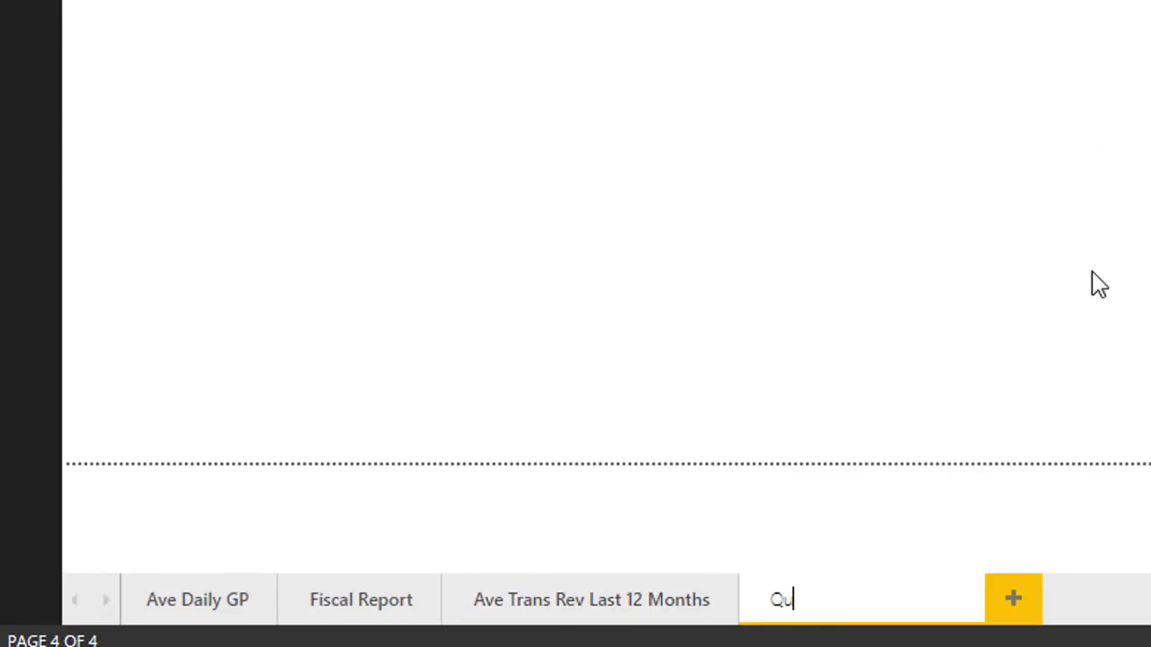
key(Return)
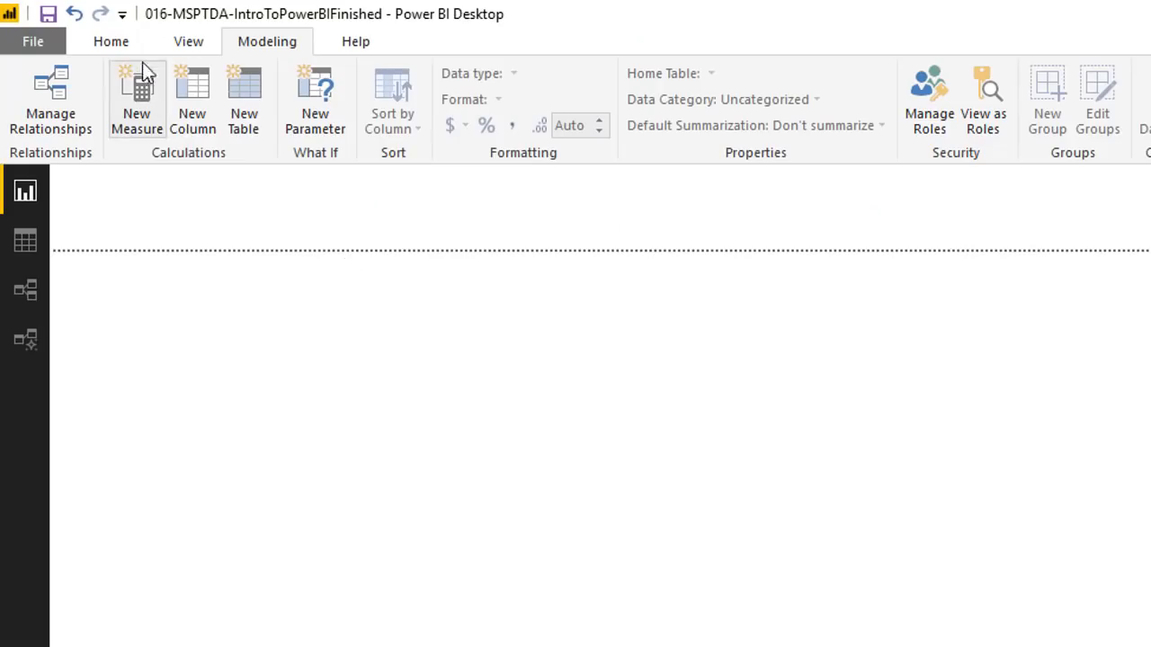
Step: Create an Ask A Question visual from "Total Revenue clustered column by Product" and enlarge the chart
click(63, 22)
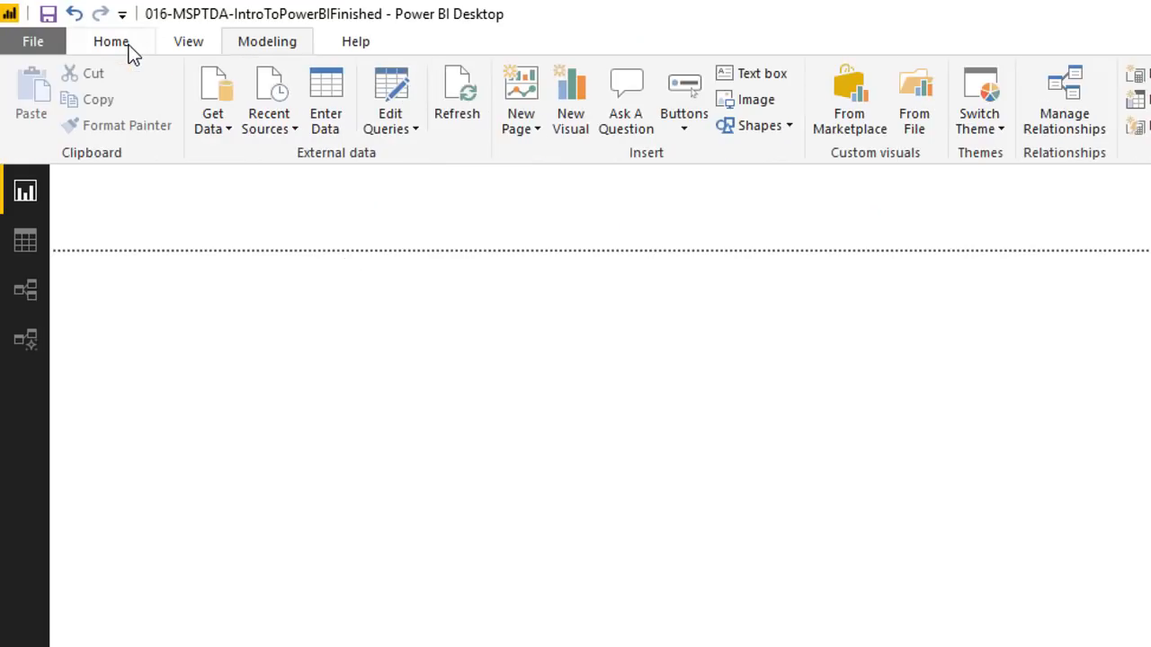
click(634, 126)
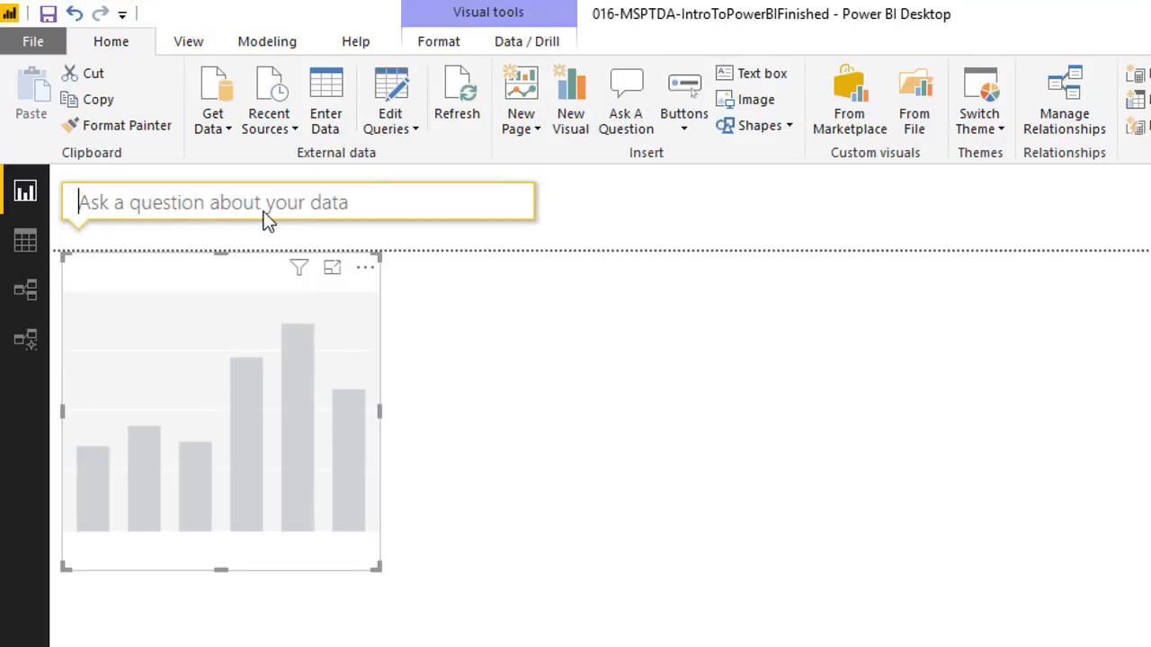
text(Total Revenue clustered column by Product)
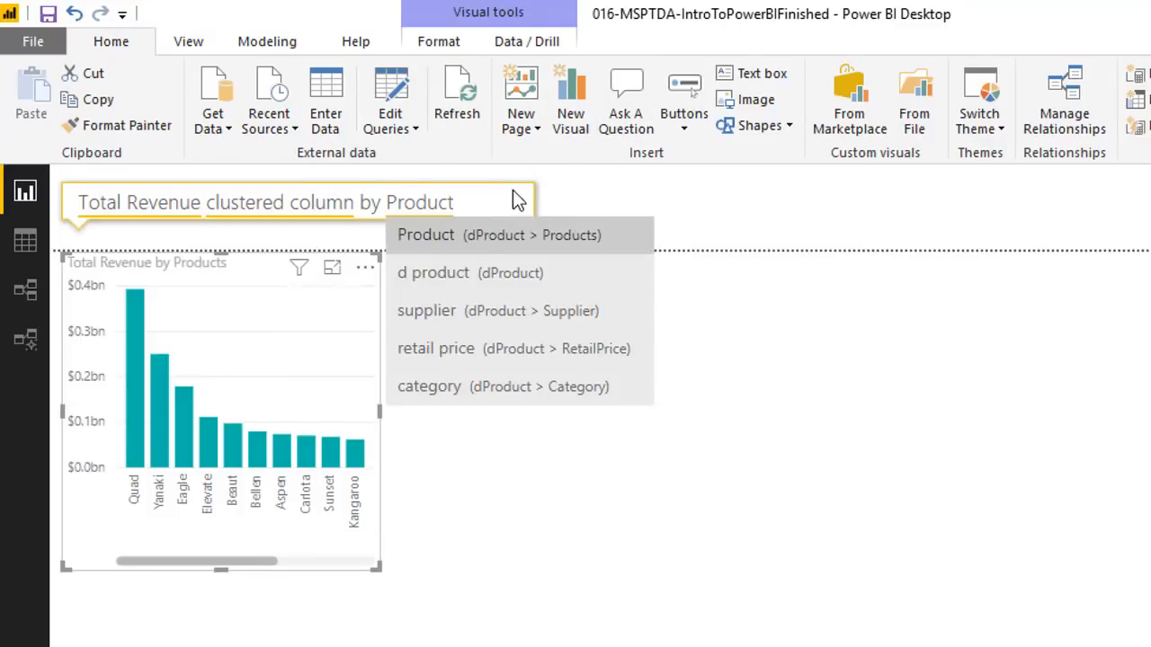
drag(379, 569, 439, 554)
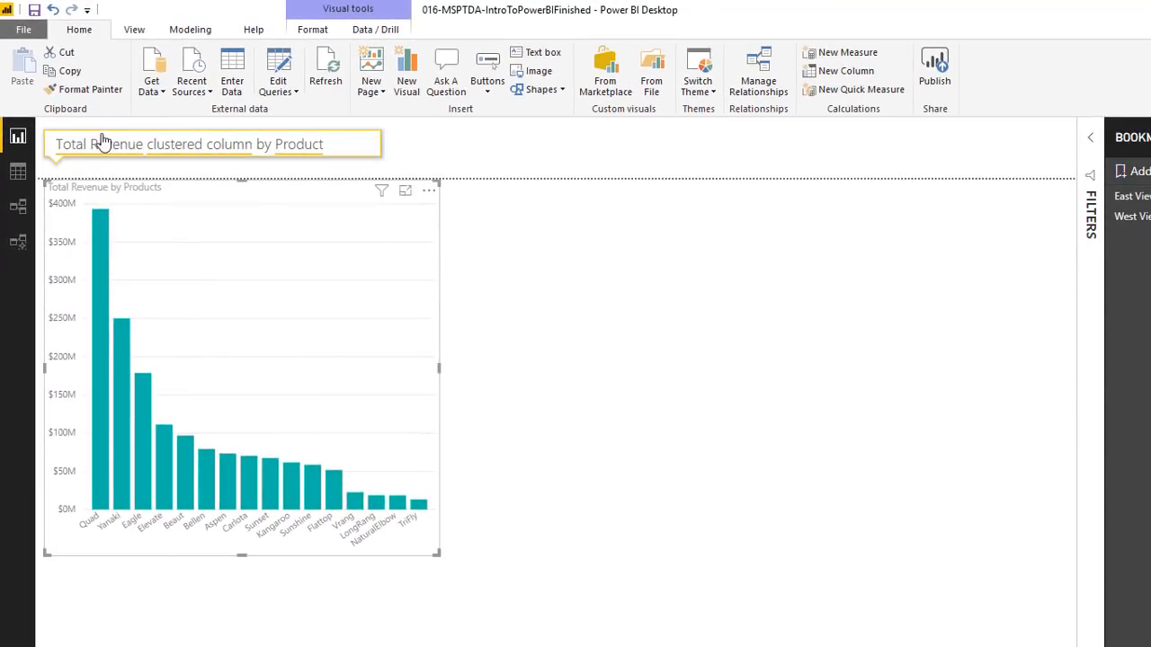
Step: Create a second Ask A Question visual from "Ave Daily Rev Matrix Product by SalesRep" below the column chart
click(550, 248)
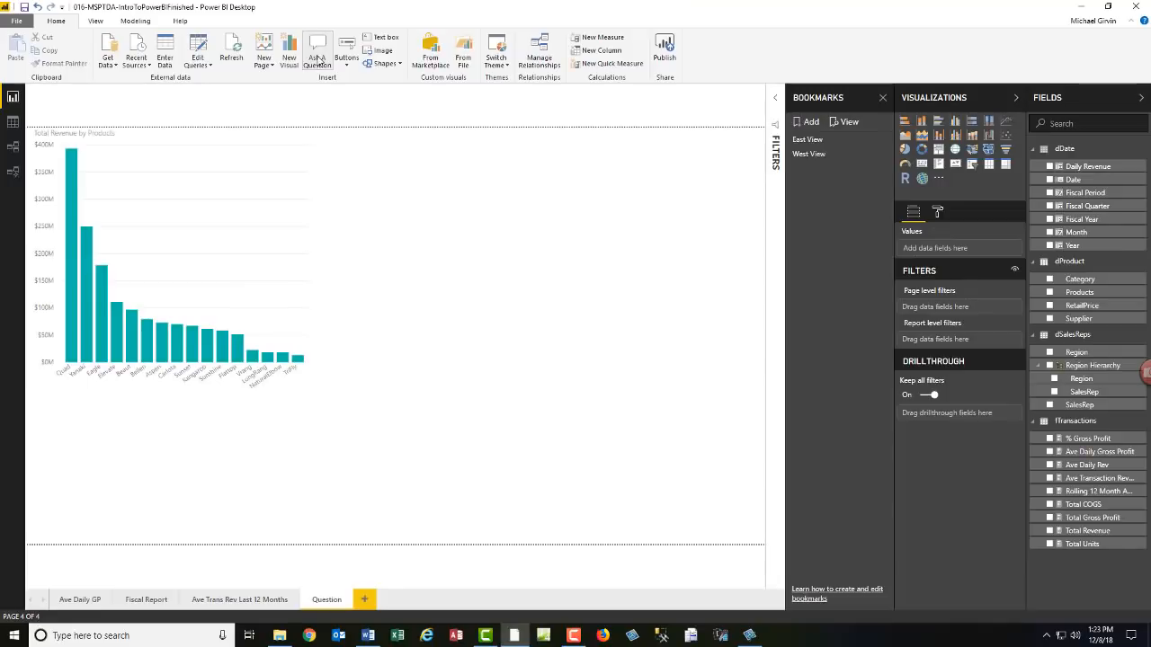
click(318, 57)
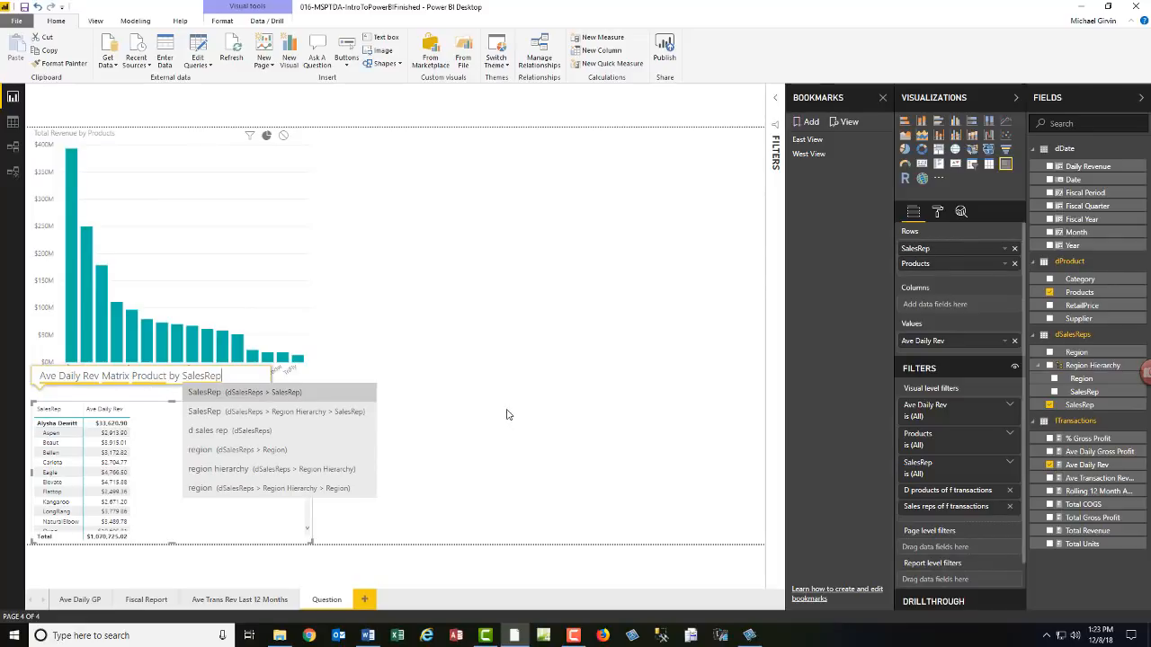
Step: Move SalesRep from the rows to the columns of the Ave Daily Rev matrix and widen the matrix across the page
key(Return)
drag(315, 478, 432, 483)
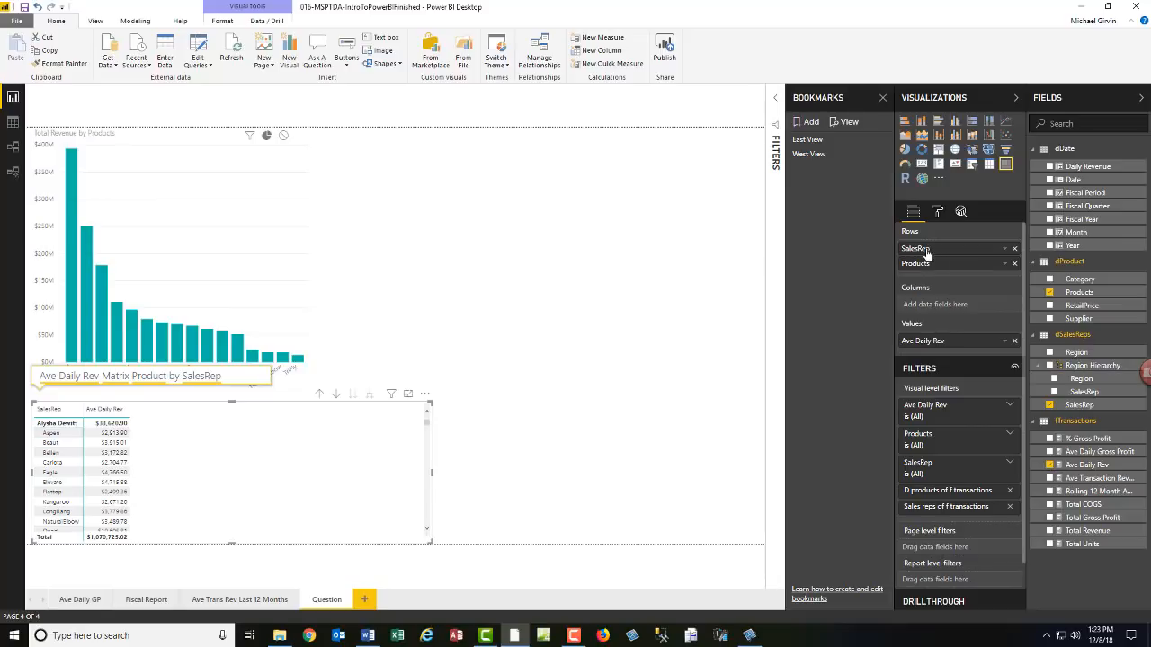
drag(928, 255, 926, 301)
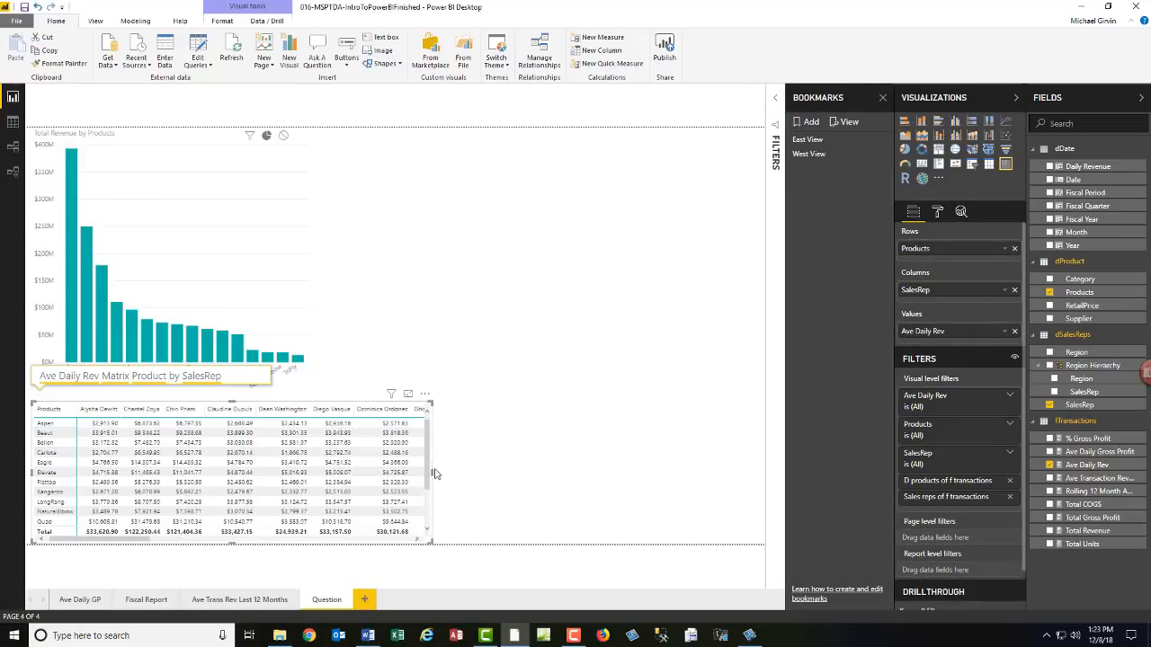
drag(432, 475, 737, 476)
click(418, 245)
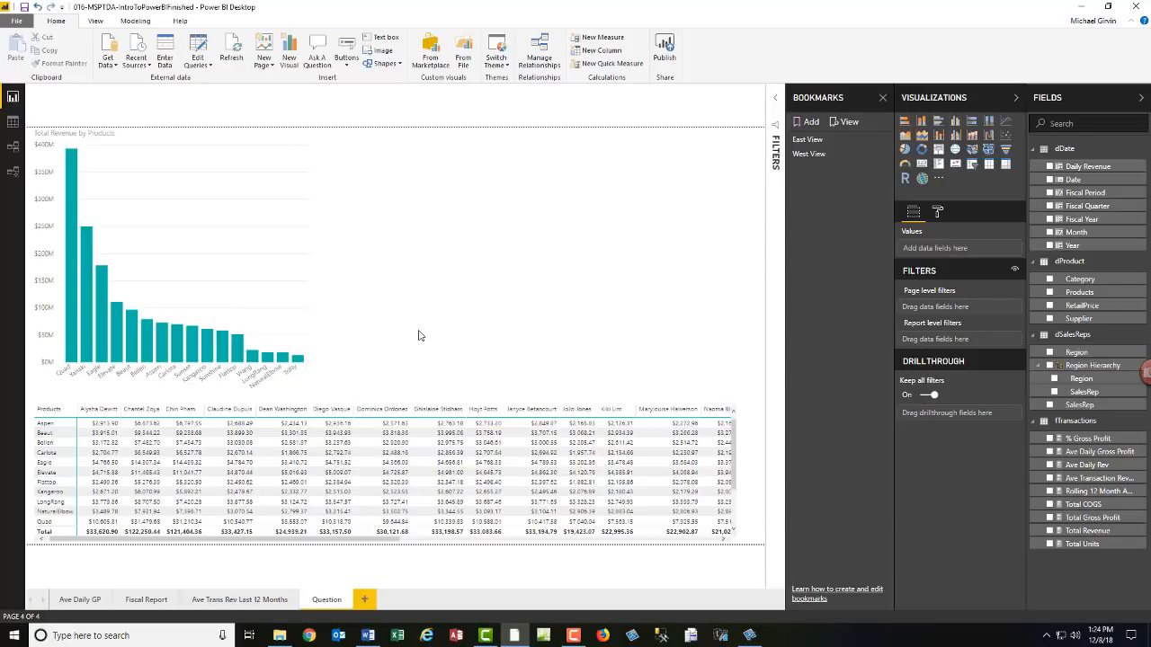
Step: Save the report and go back through its pages to Ave Daily GP
key(ctrl+s)
click(228, 603)
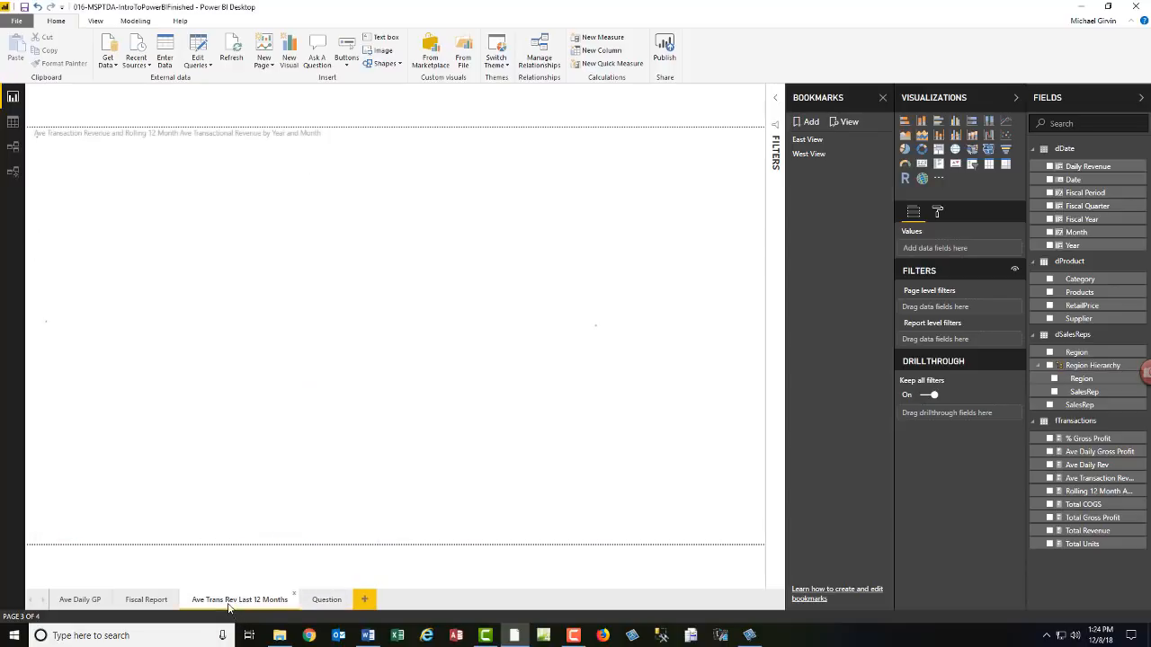
click(148, 603)
click(89, 601)
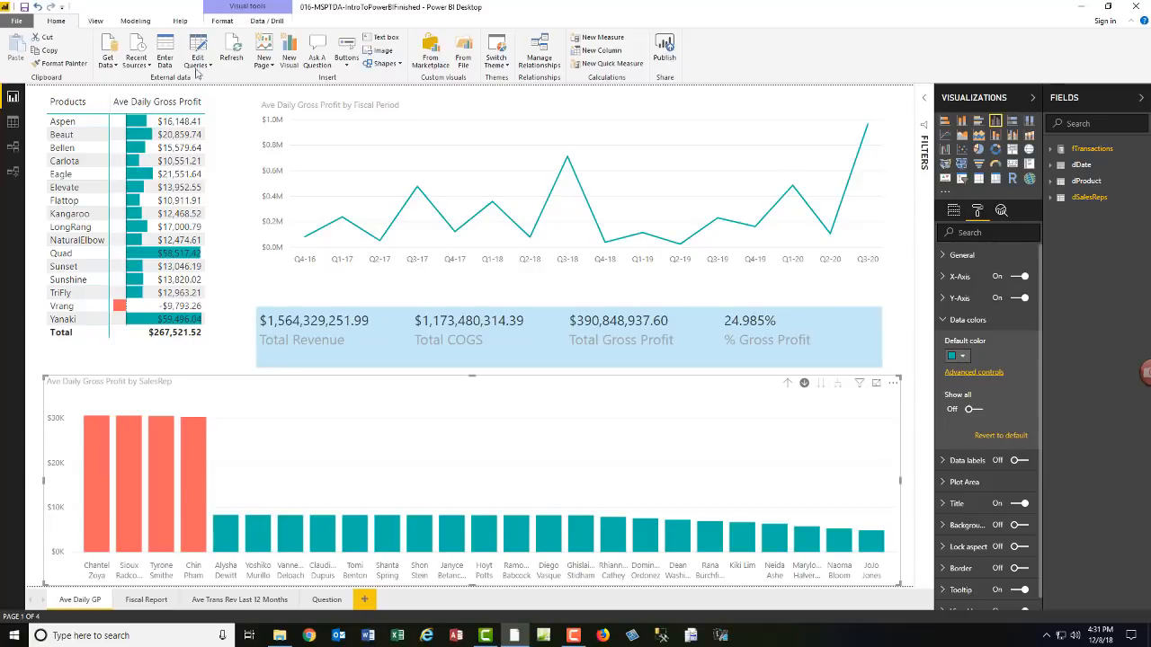
Step: Publish the report to My workspace and open 016-MSPTDA-IntroToPowerBIFinished.pbix in Power BI online
click(663, 51)
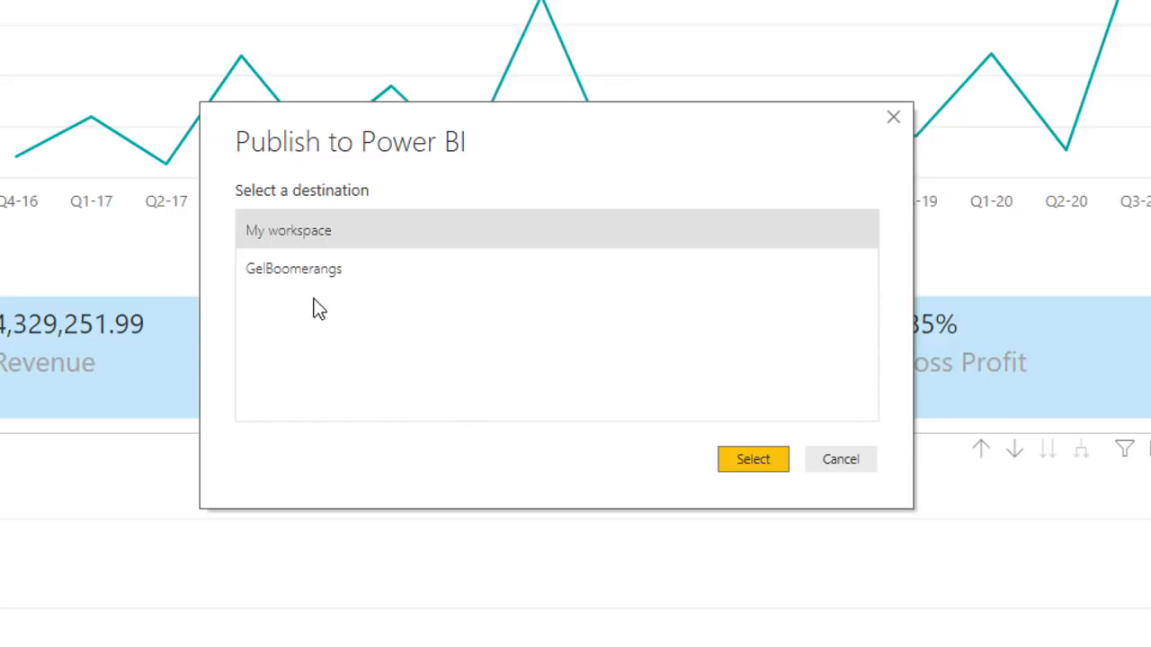
click(290, 268)
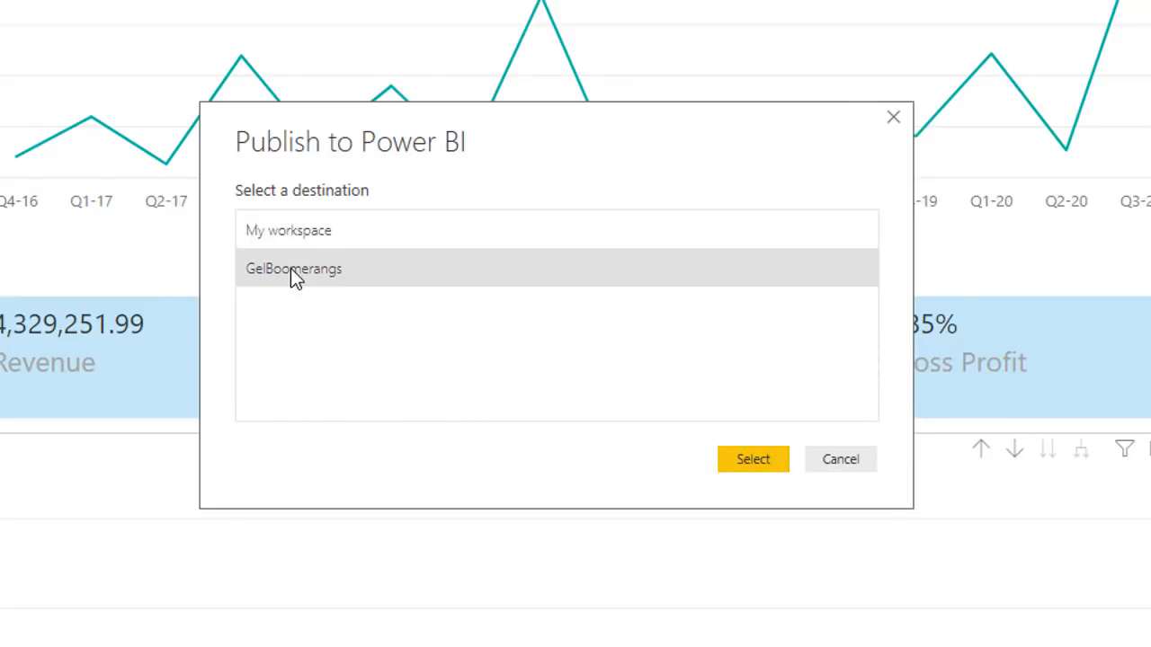
click(310, 238)
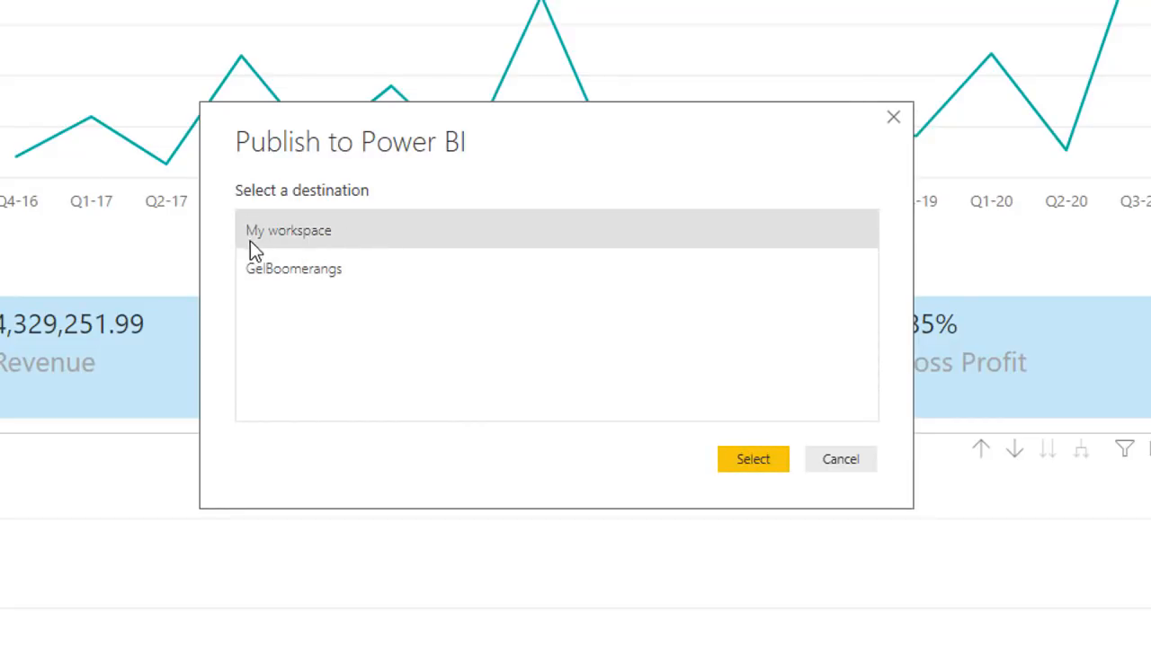
click(765, 458)
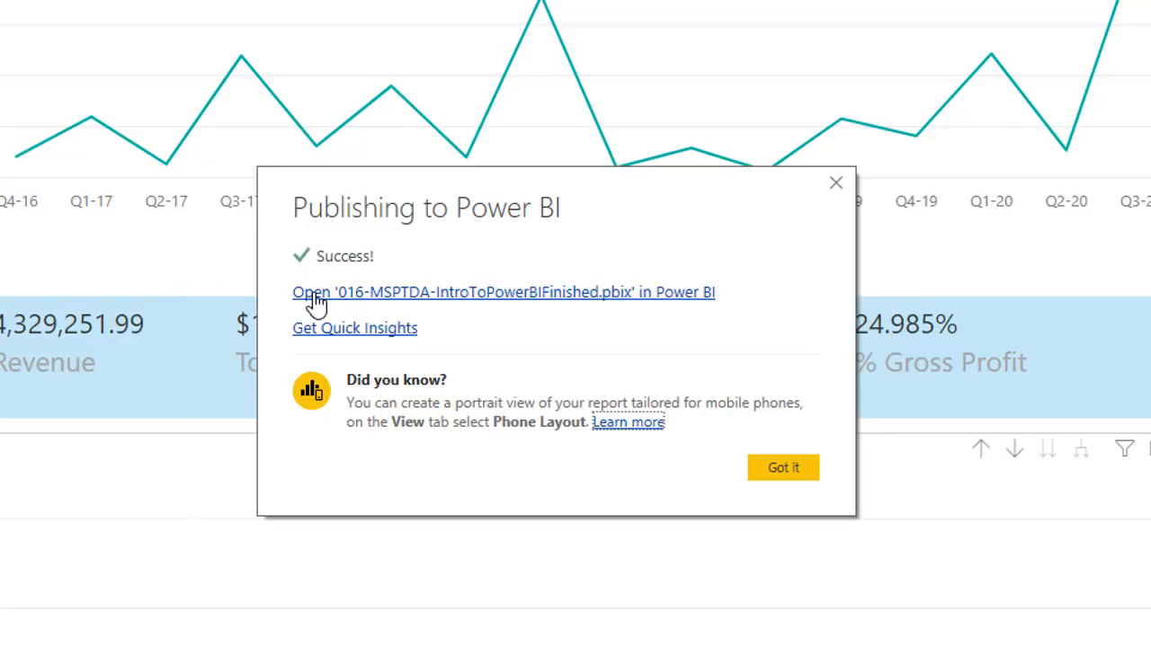
click(527, 303)
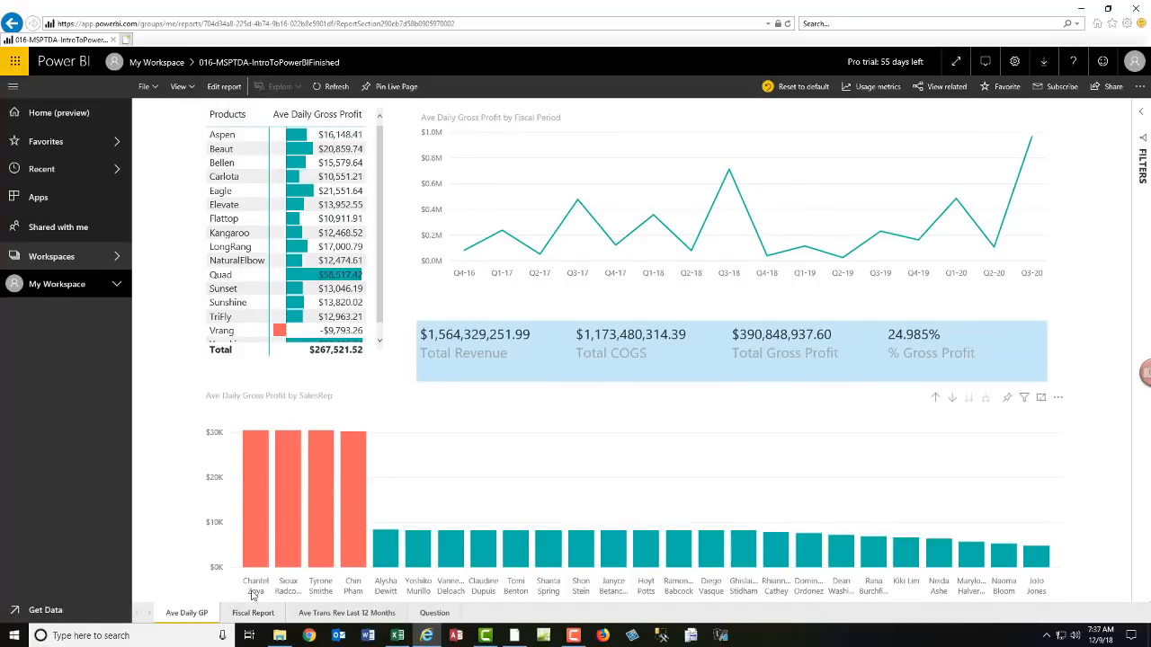
Step: View the published Fiscal Report page, and view the Ave Trans Rev Last 12 Months page for 2017
click(270, 615)
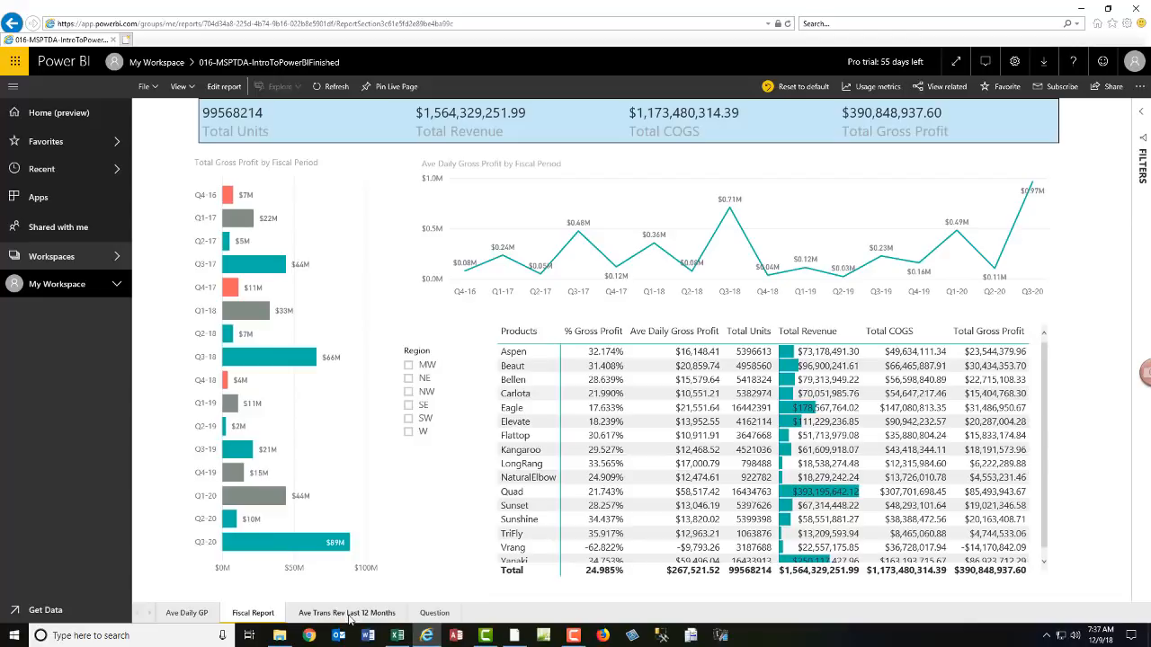
click(304, 615)
click(879, 362)
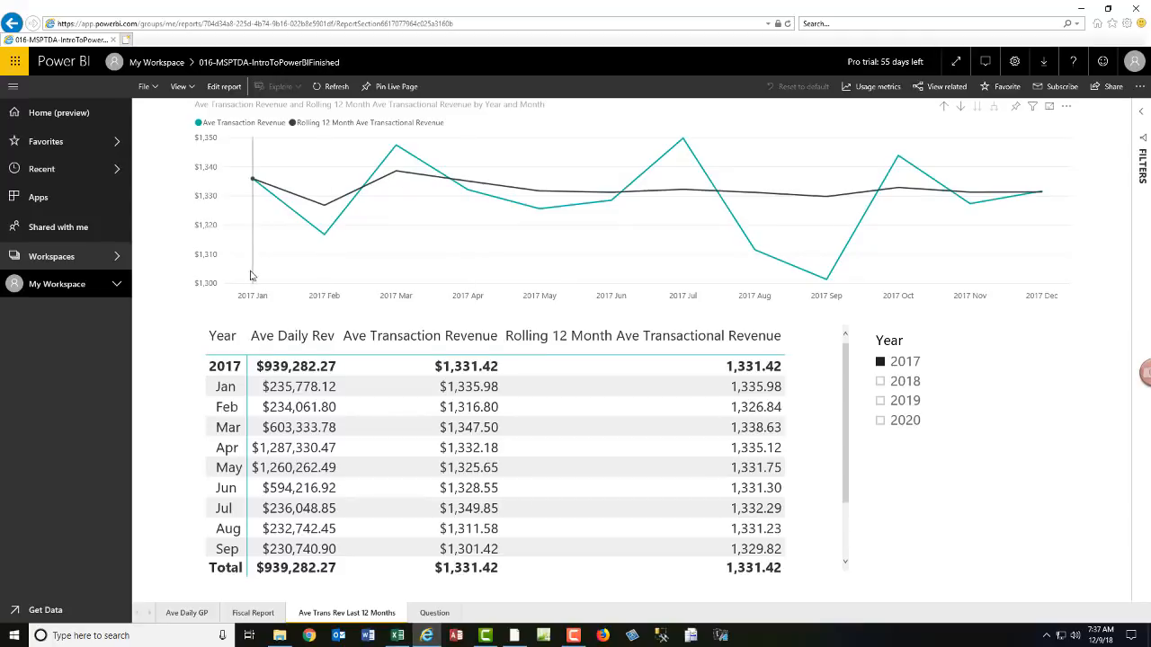
Step: On the Ave Daily GP page, cross-filter the visuals by the second sales rep's column, and clear that selection
click(190, 617)
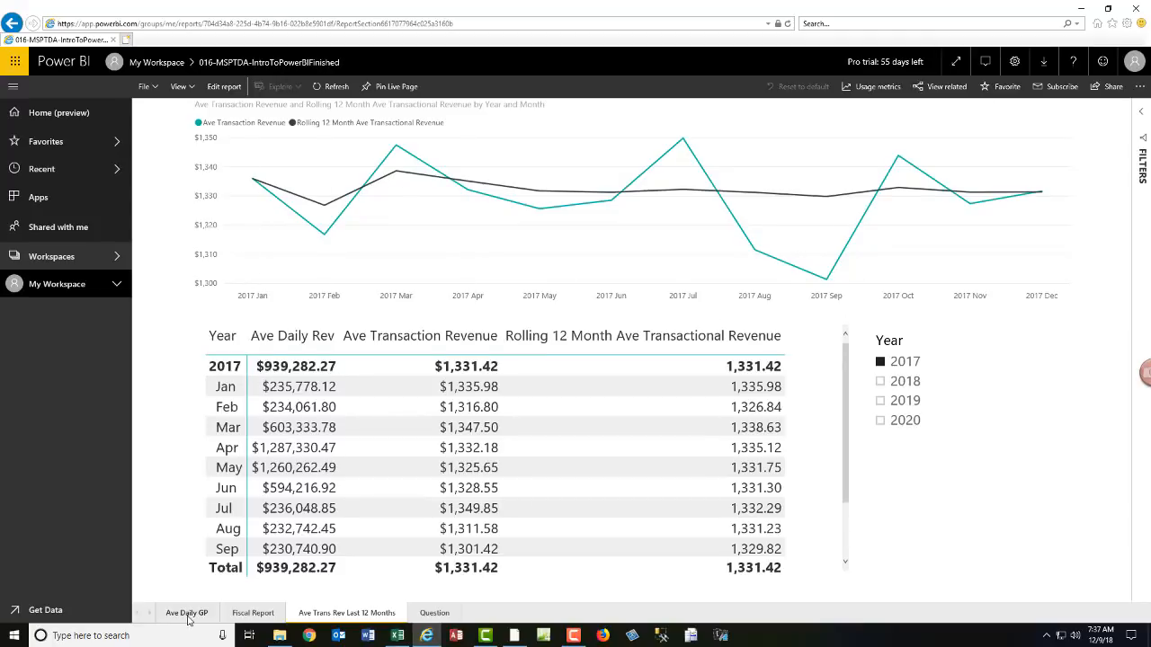
click(293, 474)
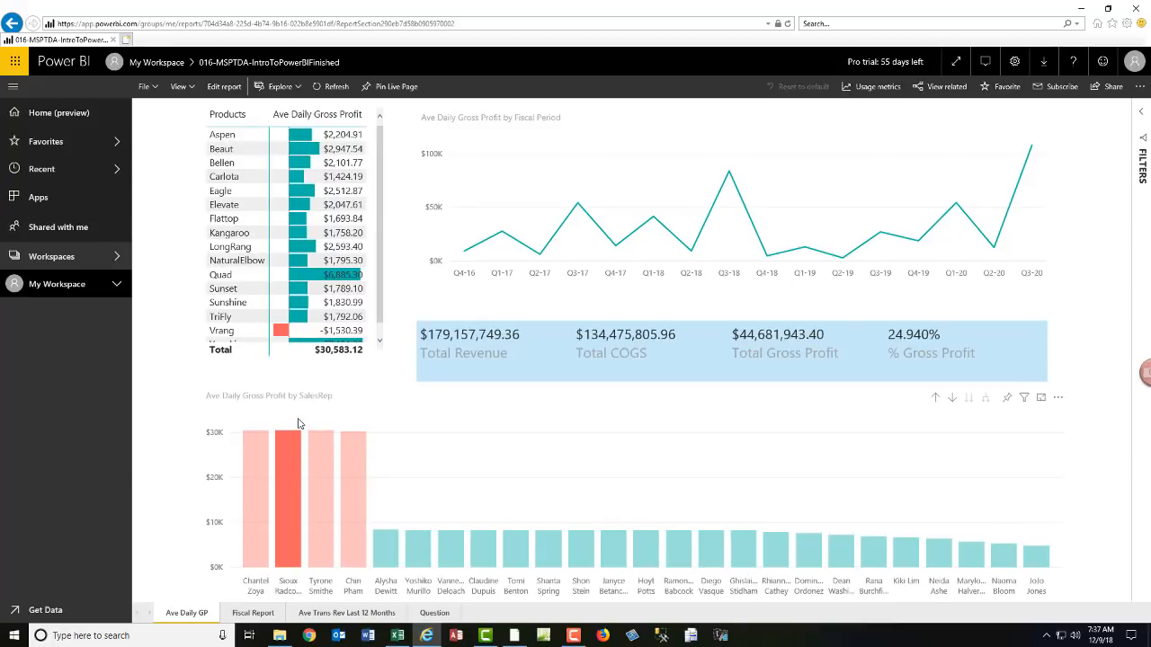
click(289, 455)
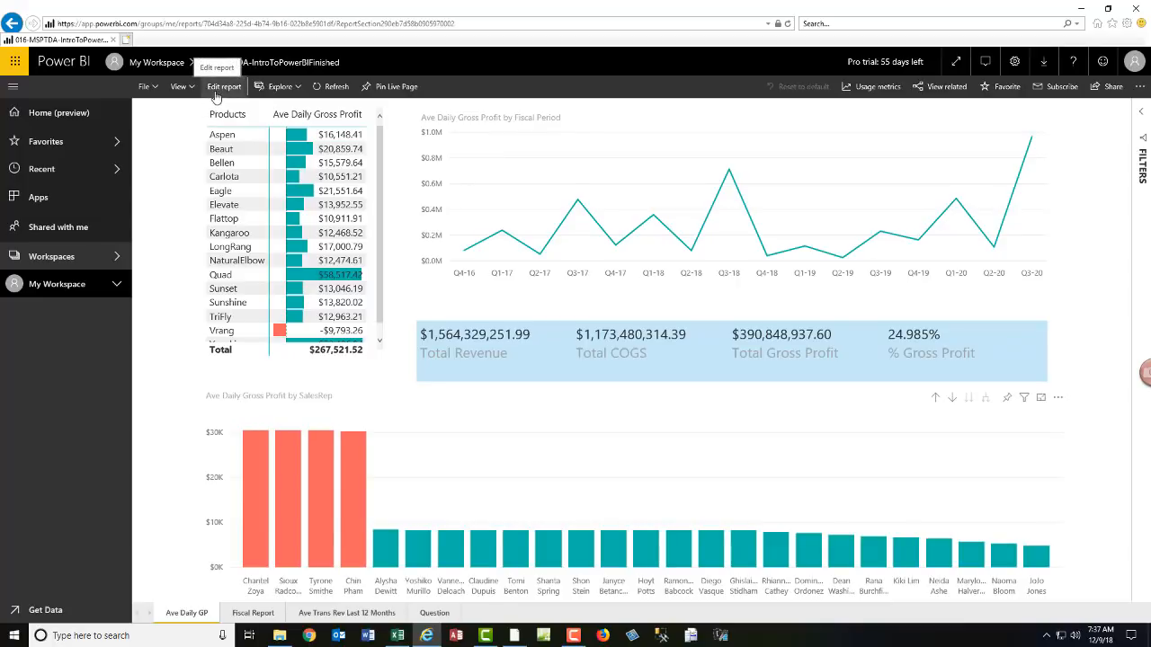
Step: Look at the report's editing view and return to reading view to see its save, publish and export options
click(220, 90)
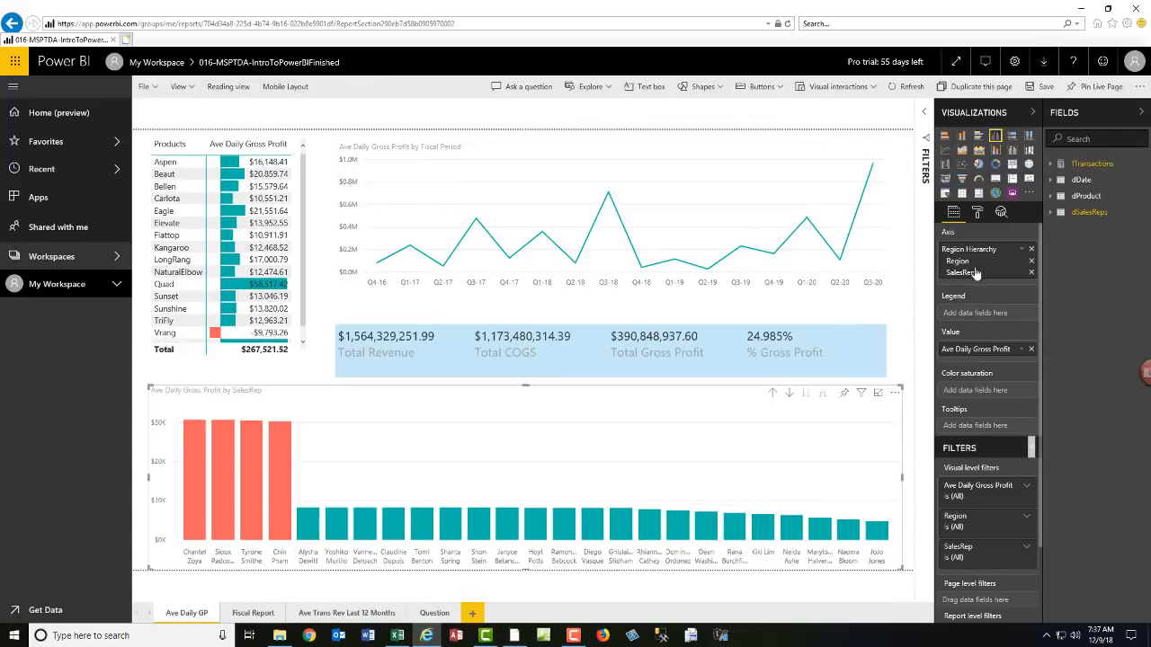
click(227, 87)
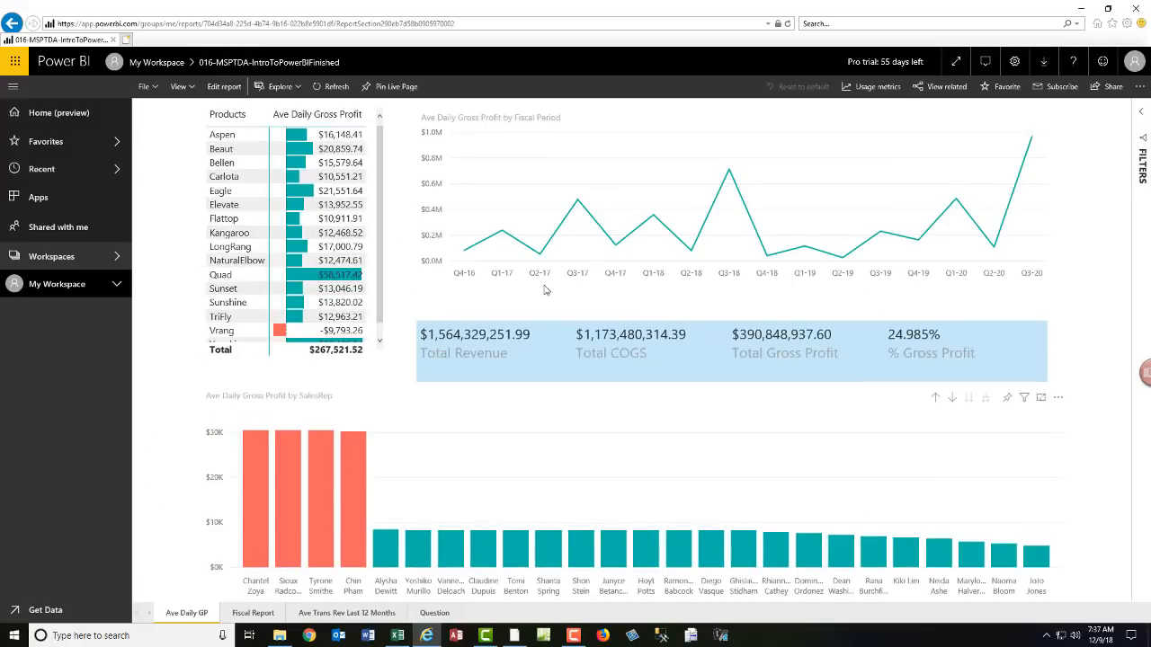
mouse_move(517, 196)
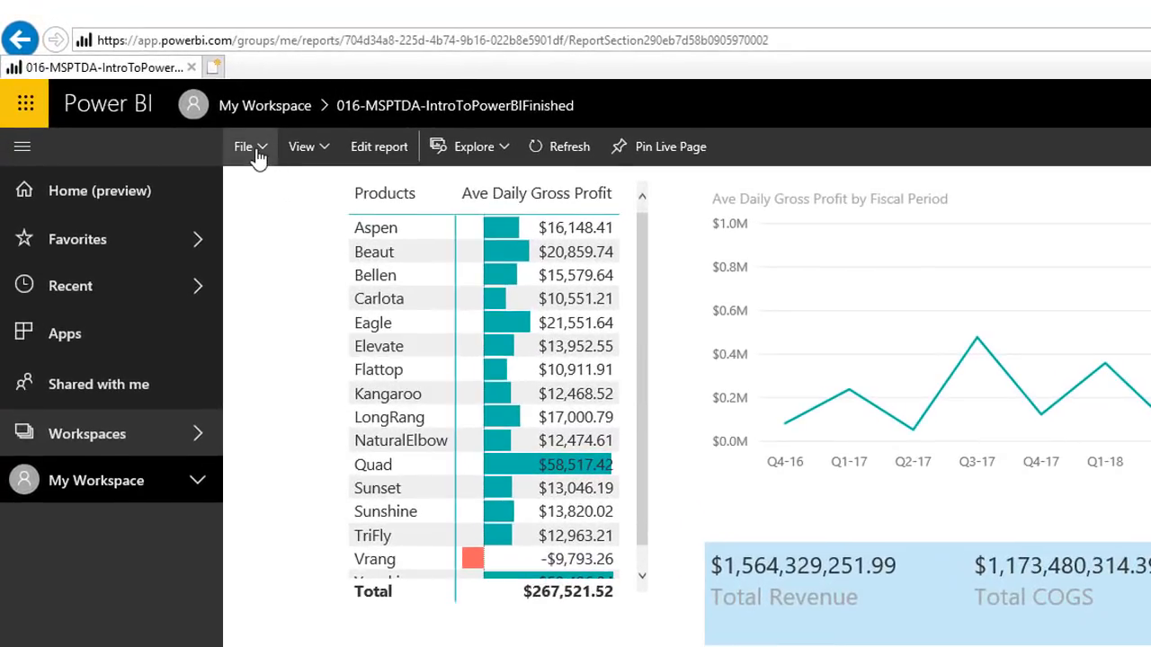
click(256, 151)
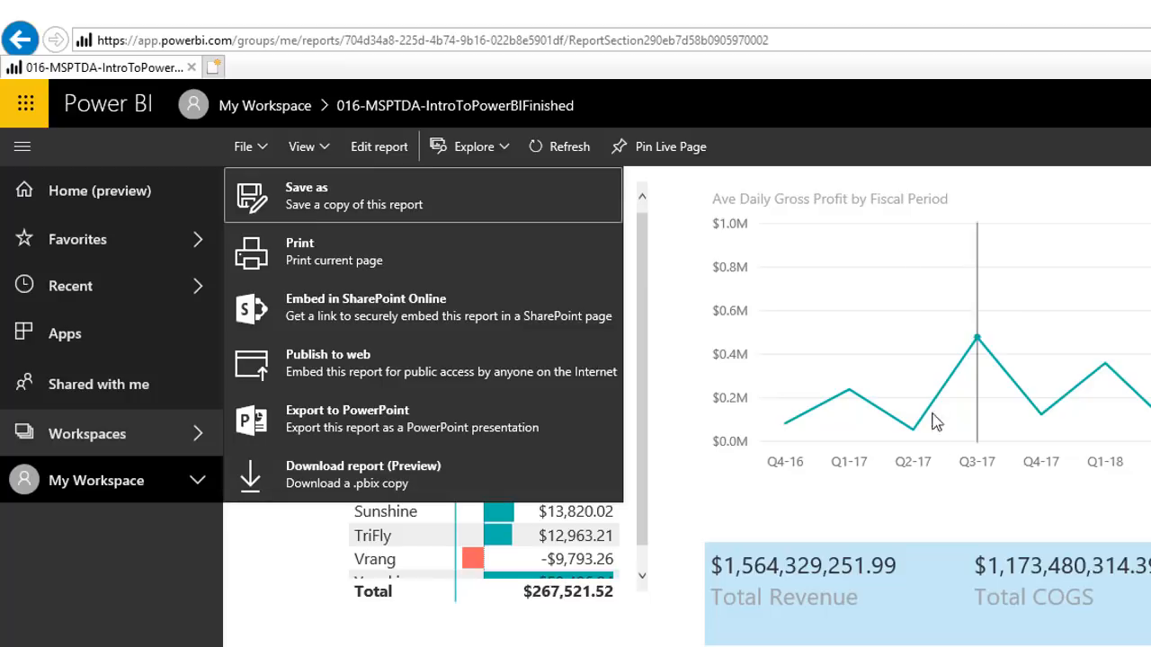
Step: Switch to the Power BI Desktop Content web page in Chrome and filter page 2 of the embedded report to region NW
mouse_move(938, 445)
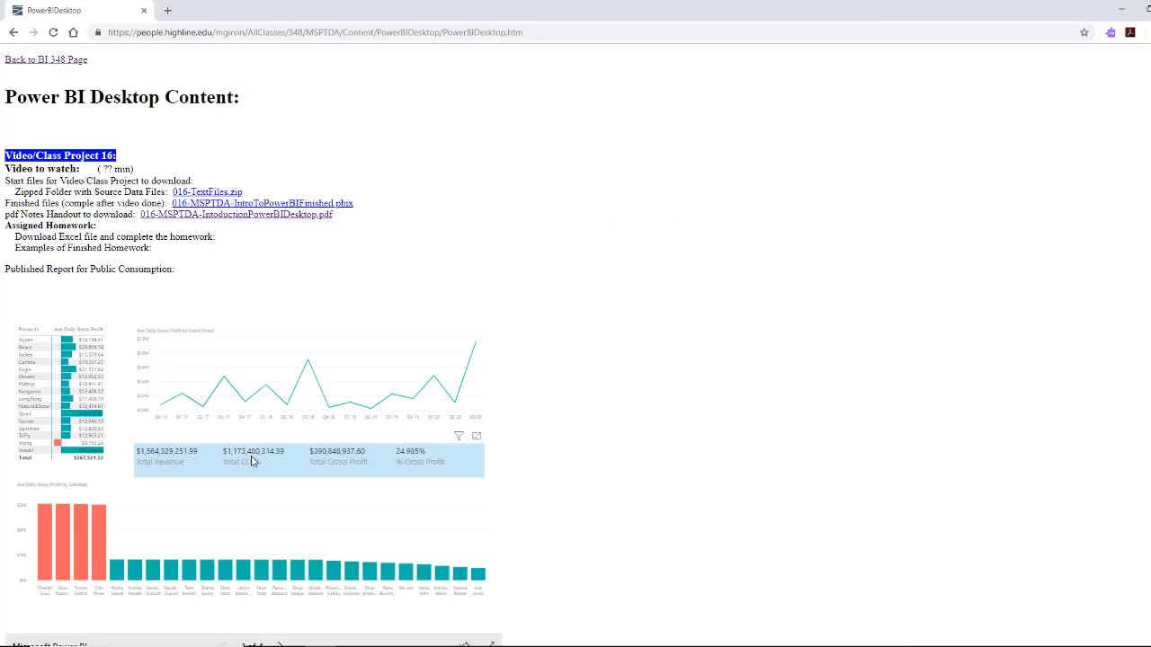
scroll(253, 469, down, 1)
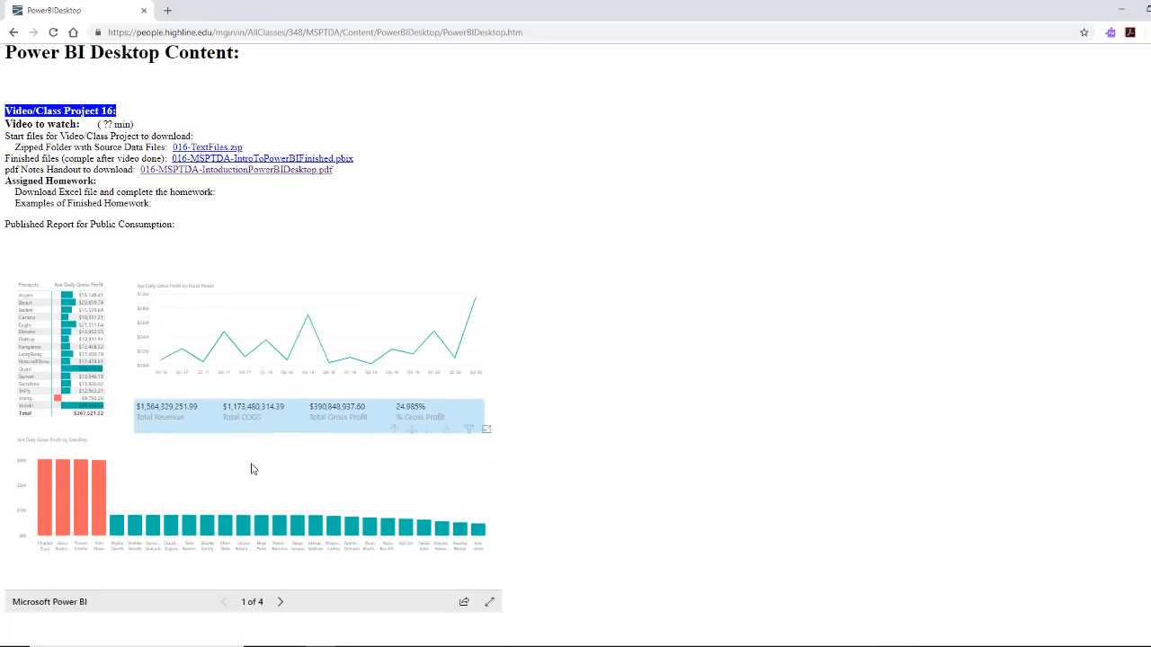
click(279, 601)
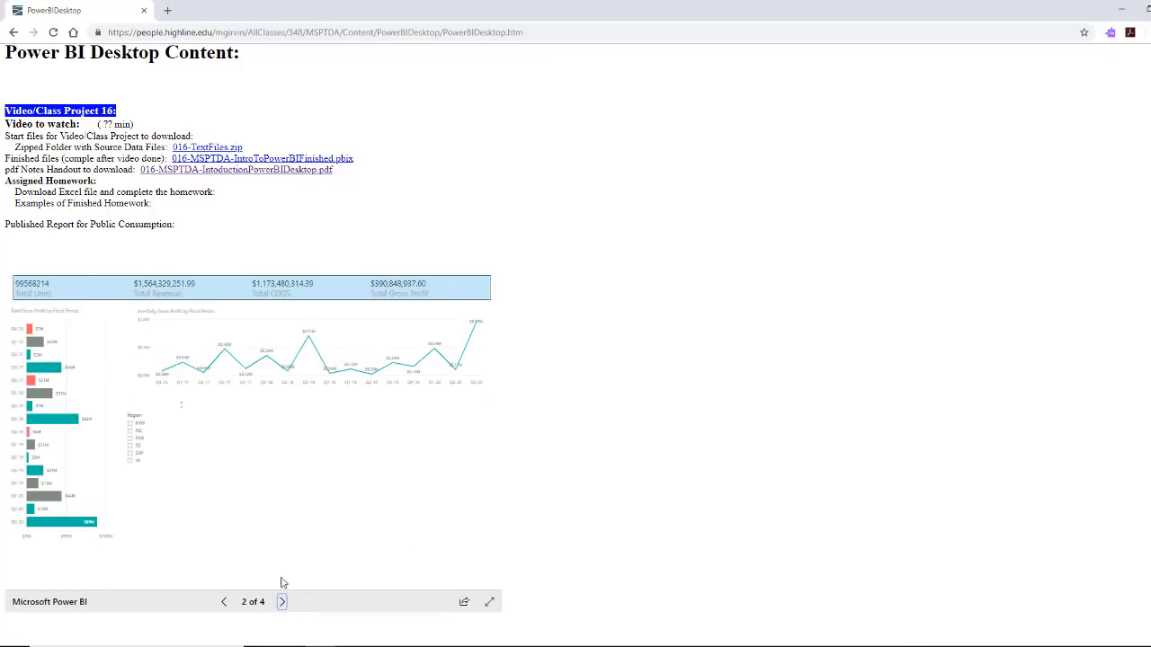
click(129, 439)
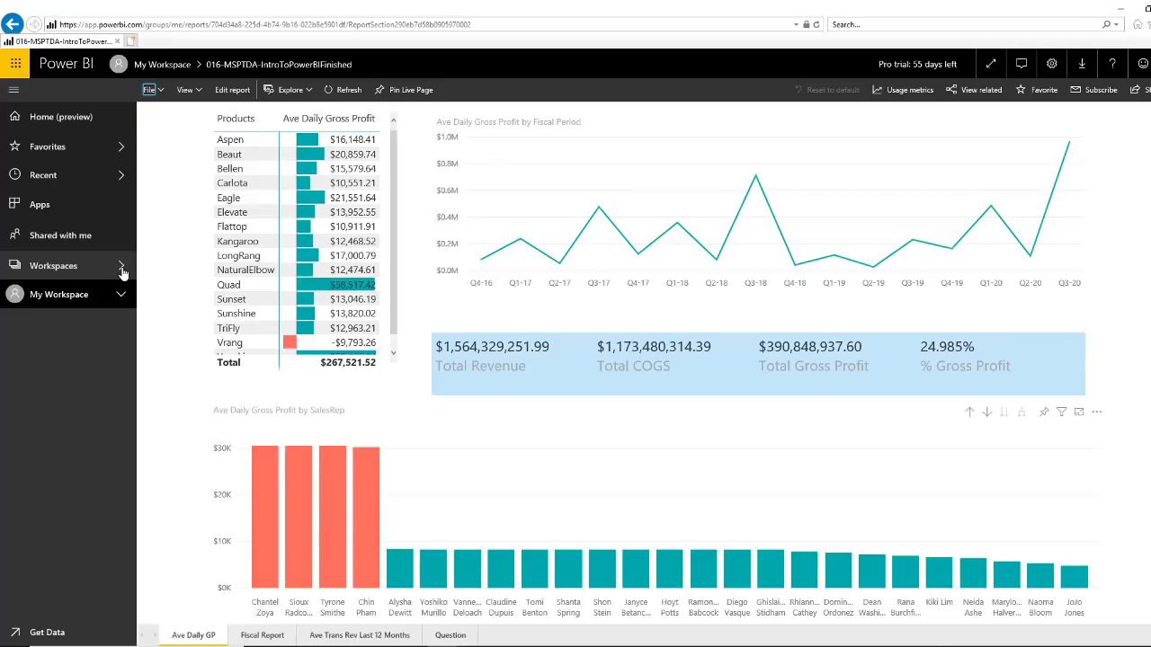
Step: Switch back to the Power BI service, list the contents of My Workspace and widen the list to show full report names
click(122, 267)
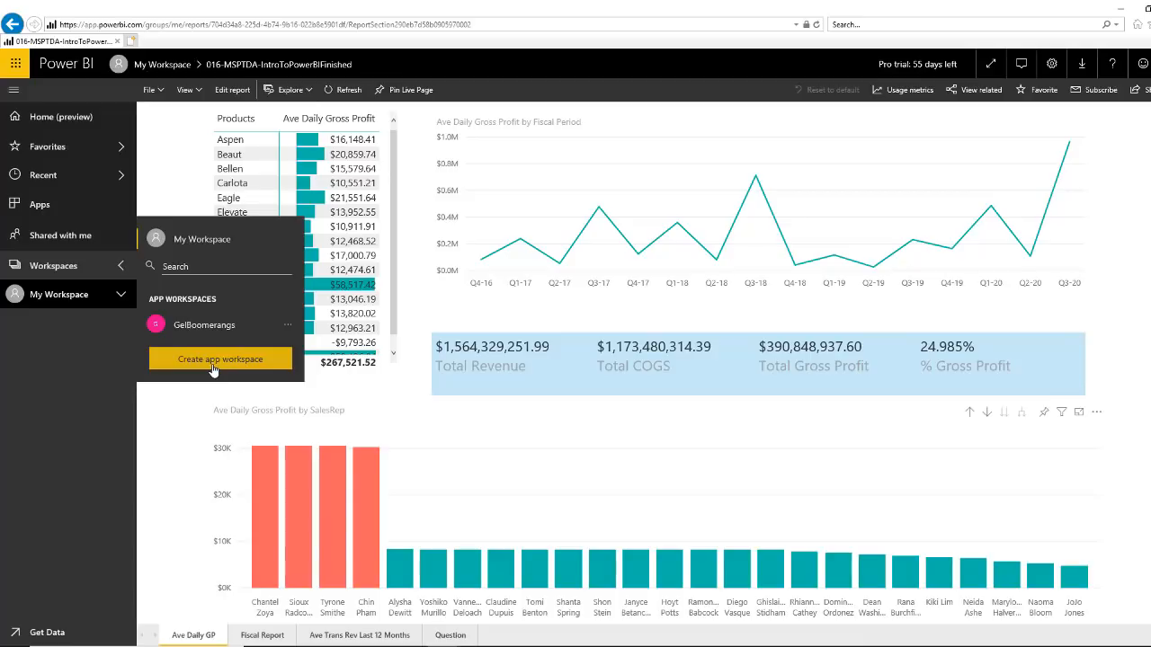
click(207, 240)
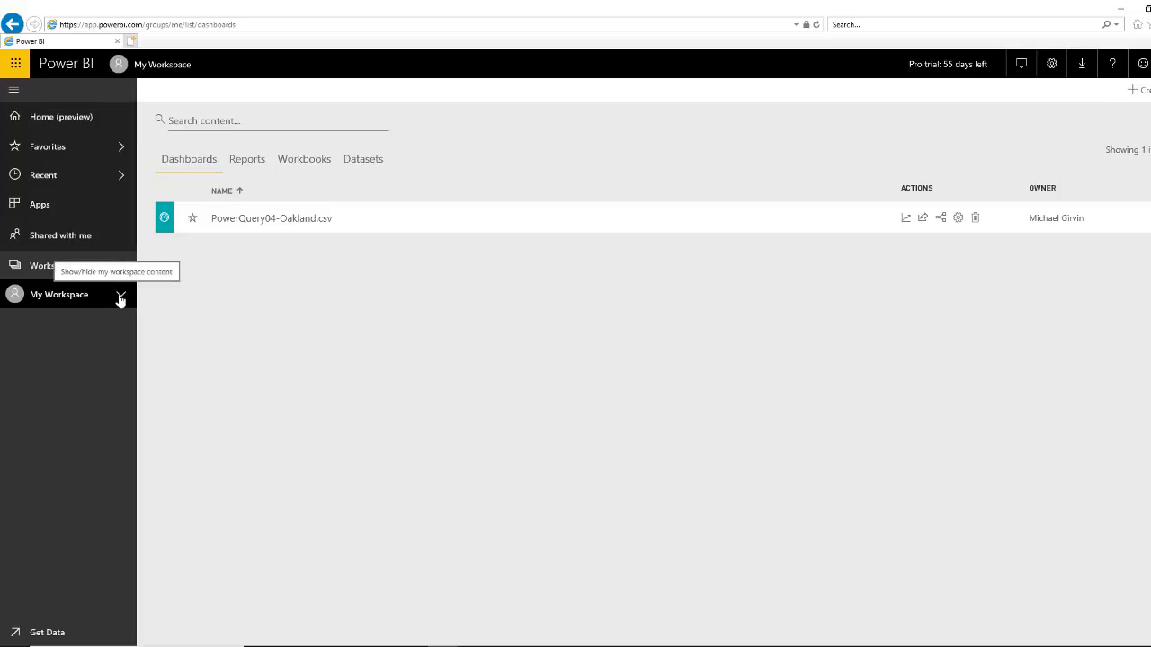
click(122, 296)
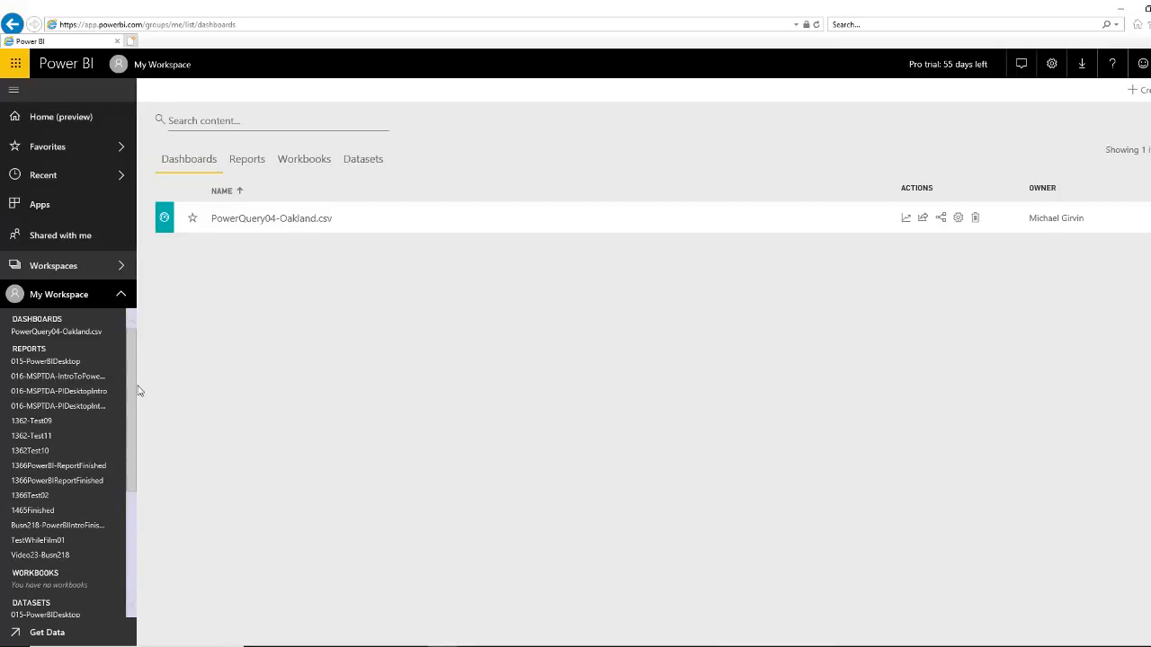
drag(137, 385, 211, 389)
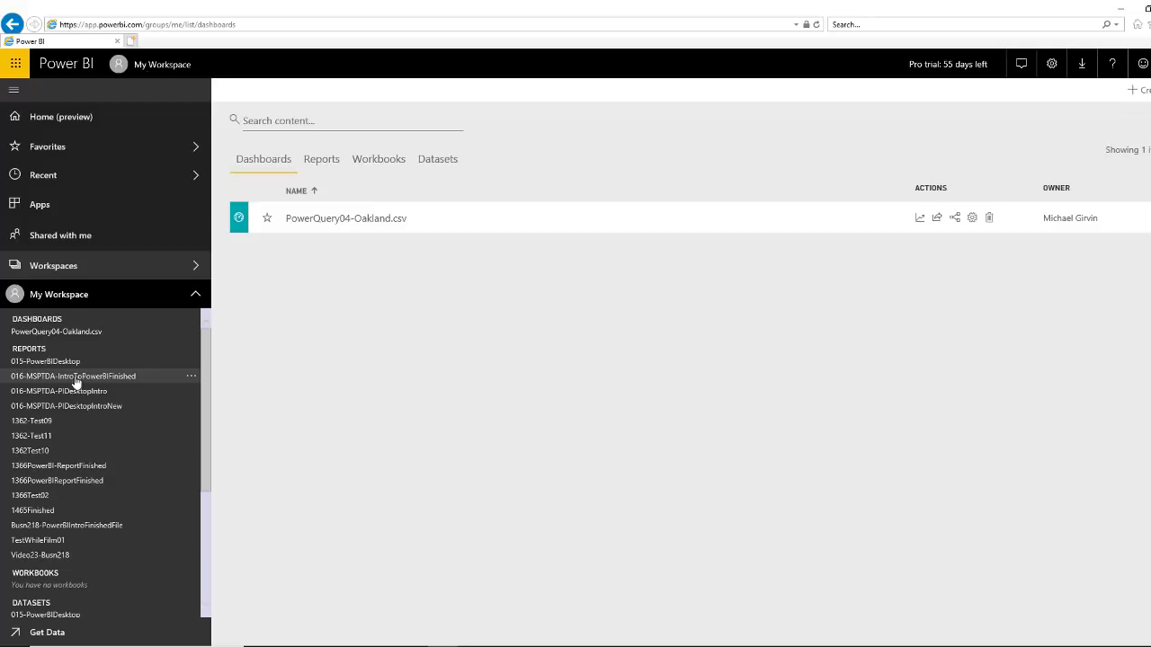
Step: Open the 1366PowerBI-ReportFinished report and filter it to Year 2017 and Company Gel Boomerangs
click(43, 467)
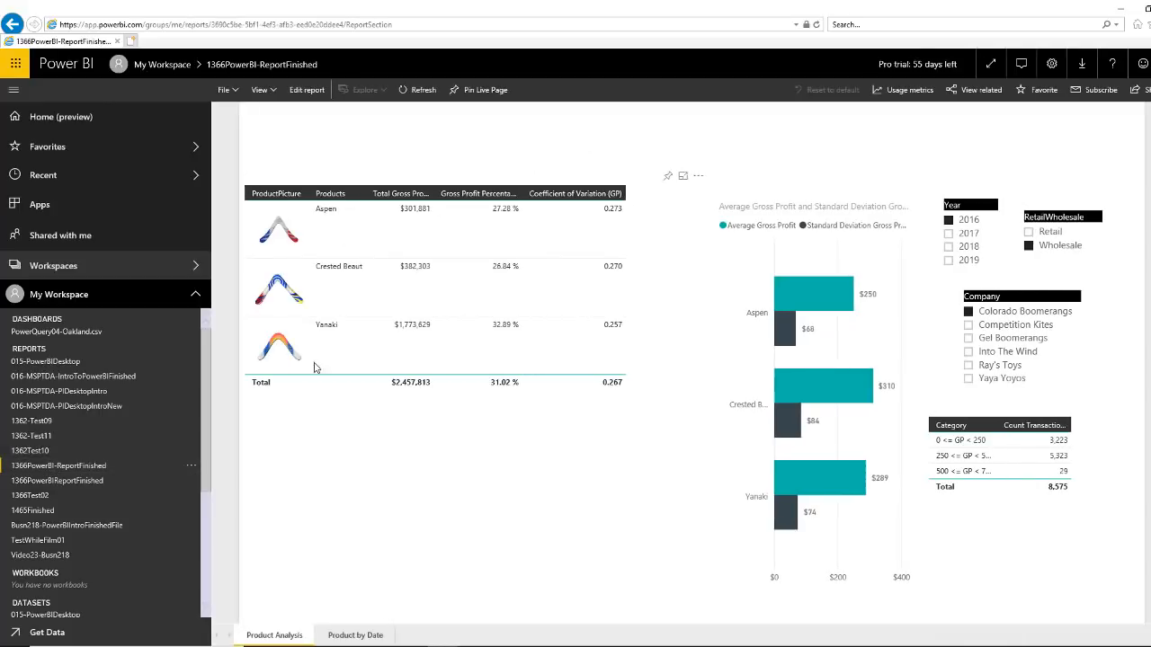
click(948, 233)
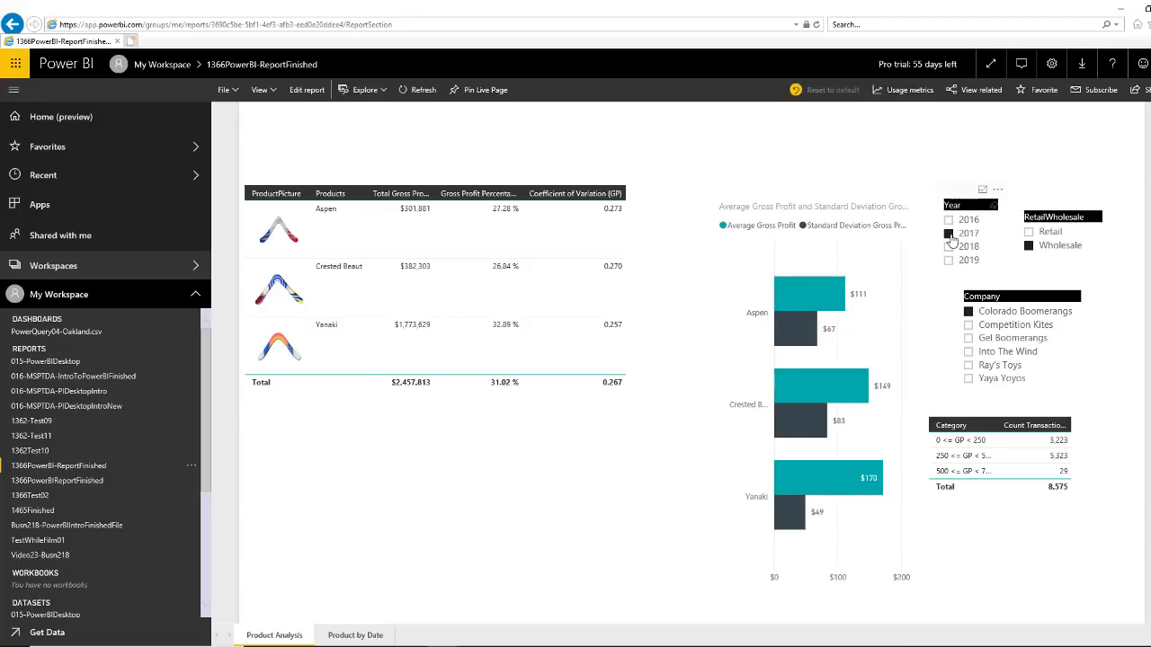
click(971, 339)
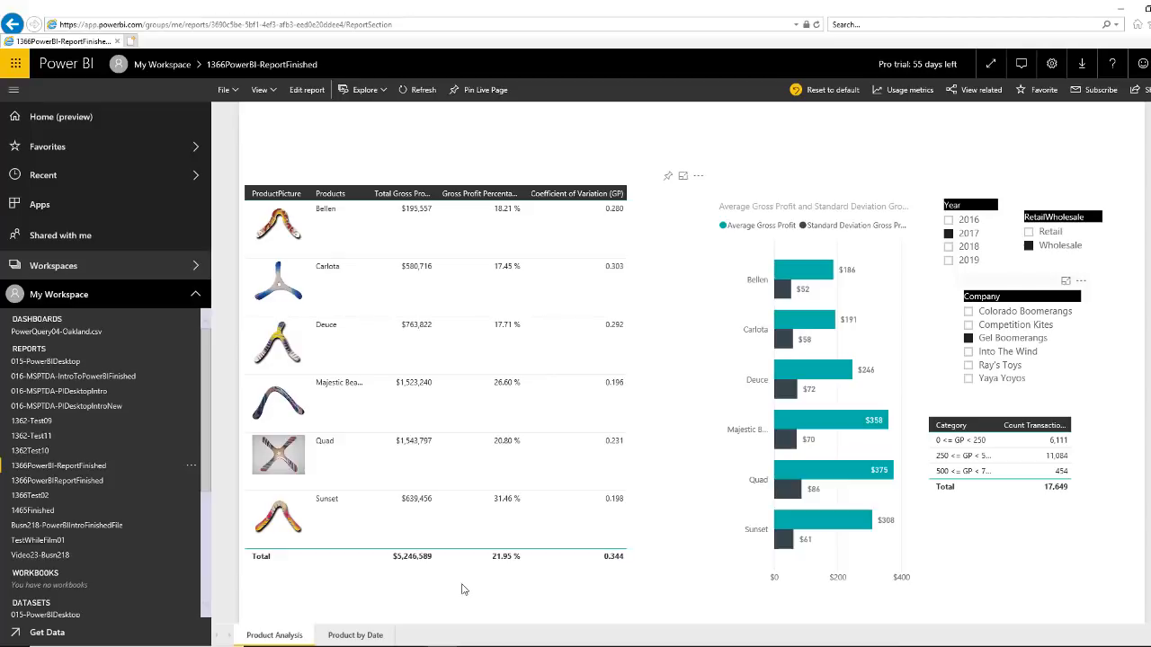
Step: Open the 016-MSPTDA-IntroToPowerBIFinished report from My Workspace and start sharing it
click(60, 383)
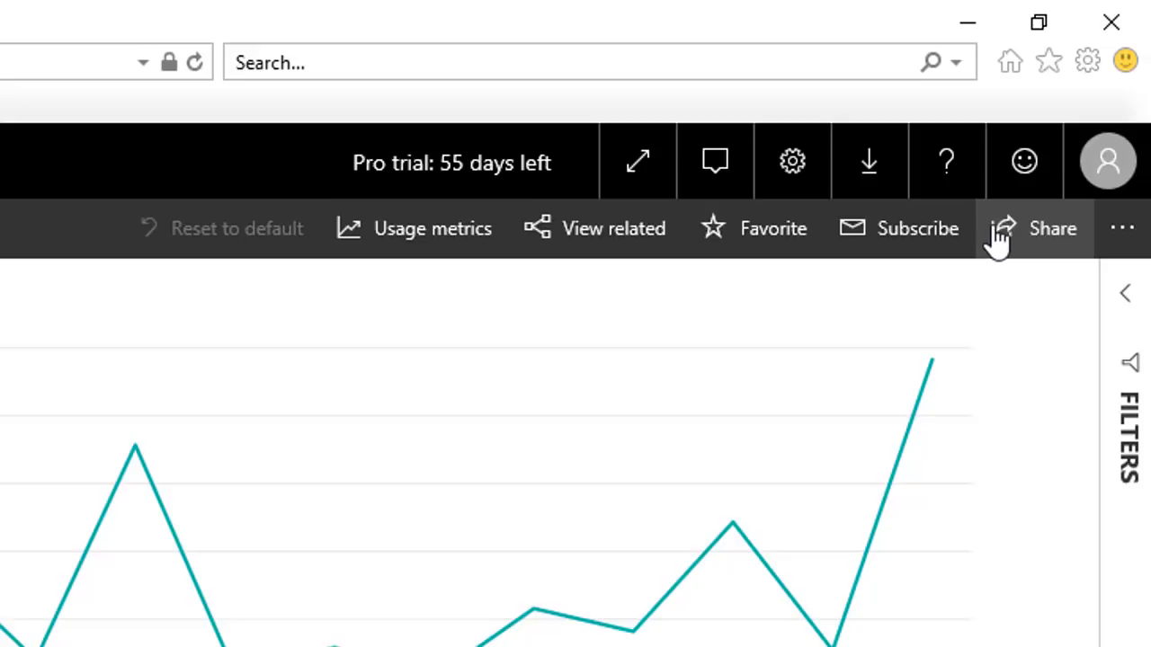
click(1058, 235)
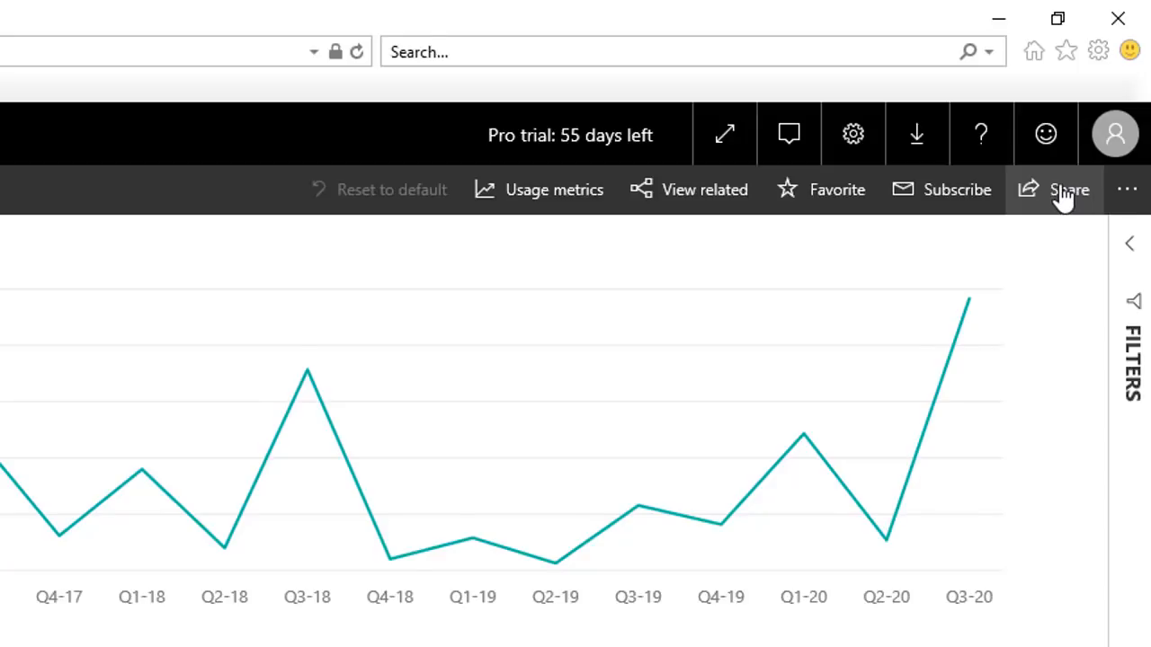
click(1050, 196)
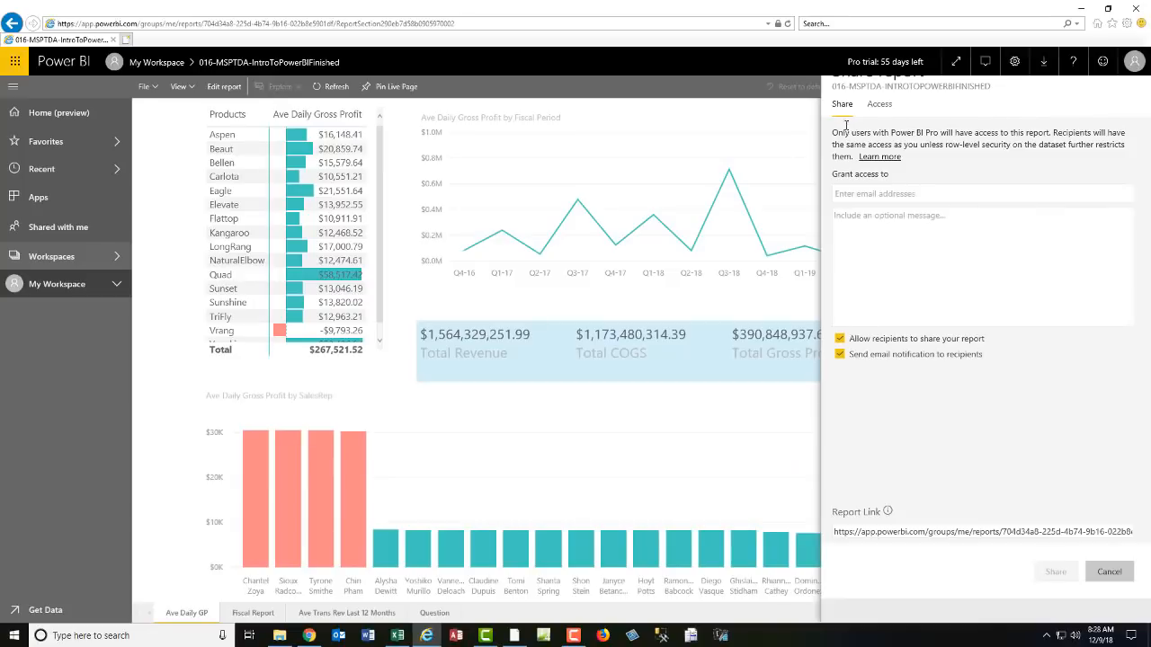
Step: Fill in the recipient's e-mail and the message "Here is the report we have been discussing. Use it for analysis.", and view who has access
click(852, 191)
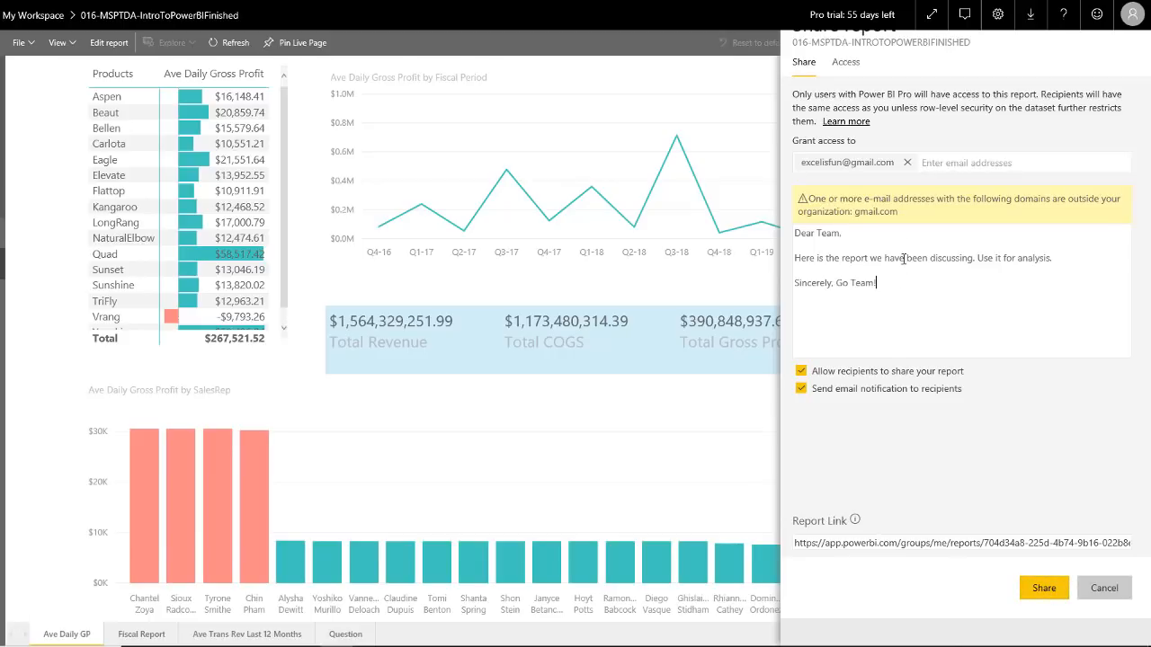
click(846, 63)
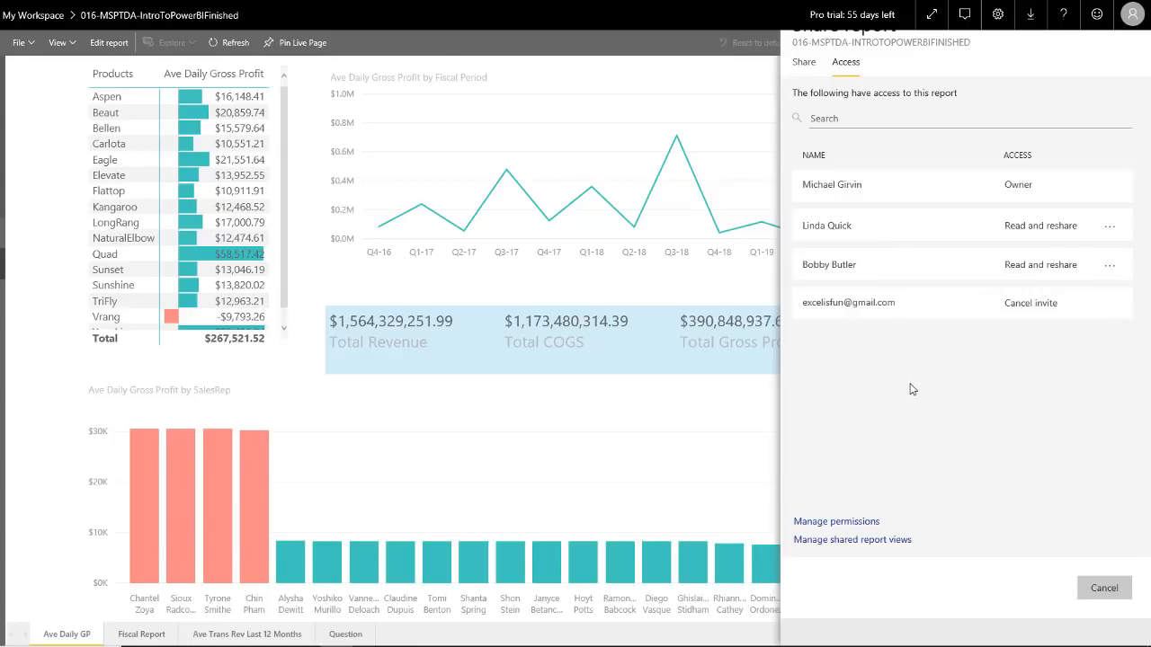
Step: Check the access options for the third person listed, and share the report with the entered recipient
click(1111, 268)
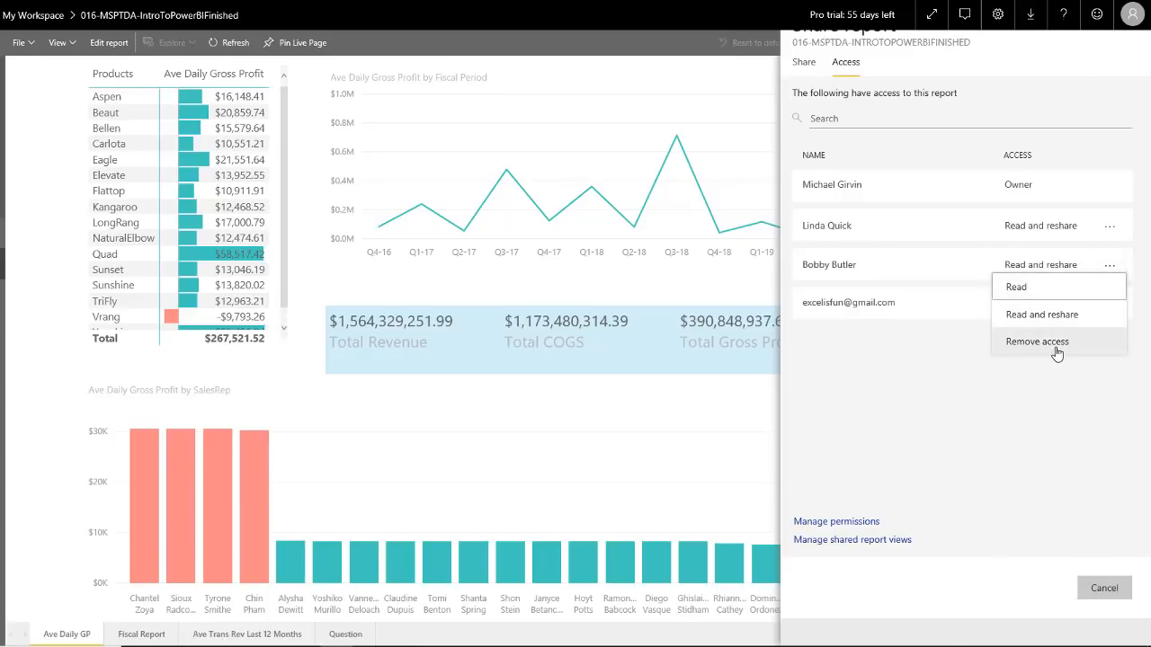
click(804, 63)
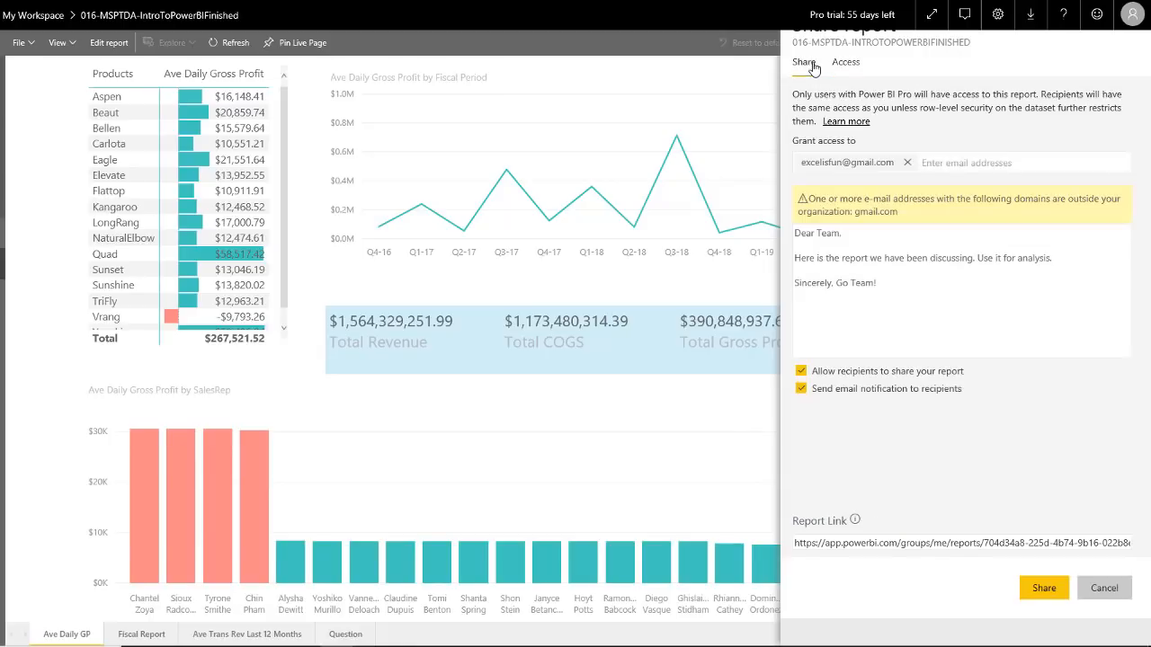
click(1043, 588)
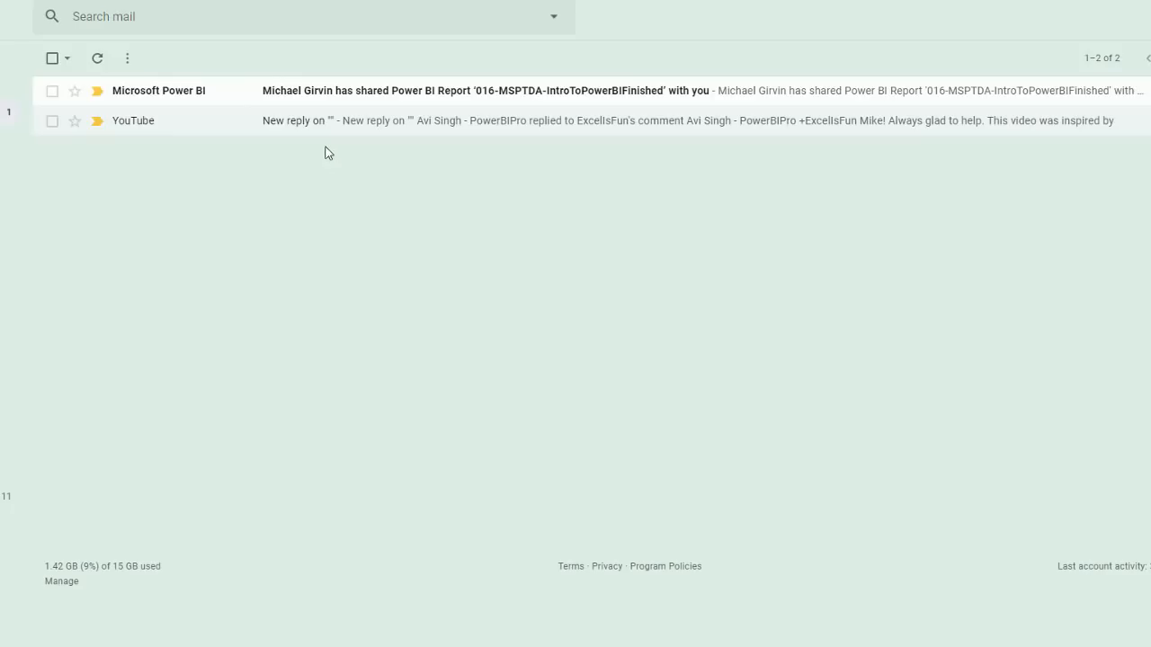
Step: Open the shared report from the Power BI invitation e-mail and cross-filter the Ave Daily GP page by the third sales rep's bar
click(292, 99)
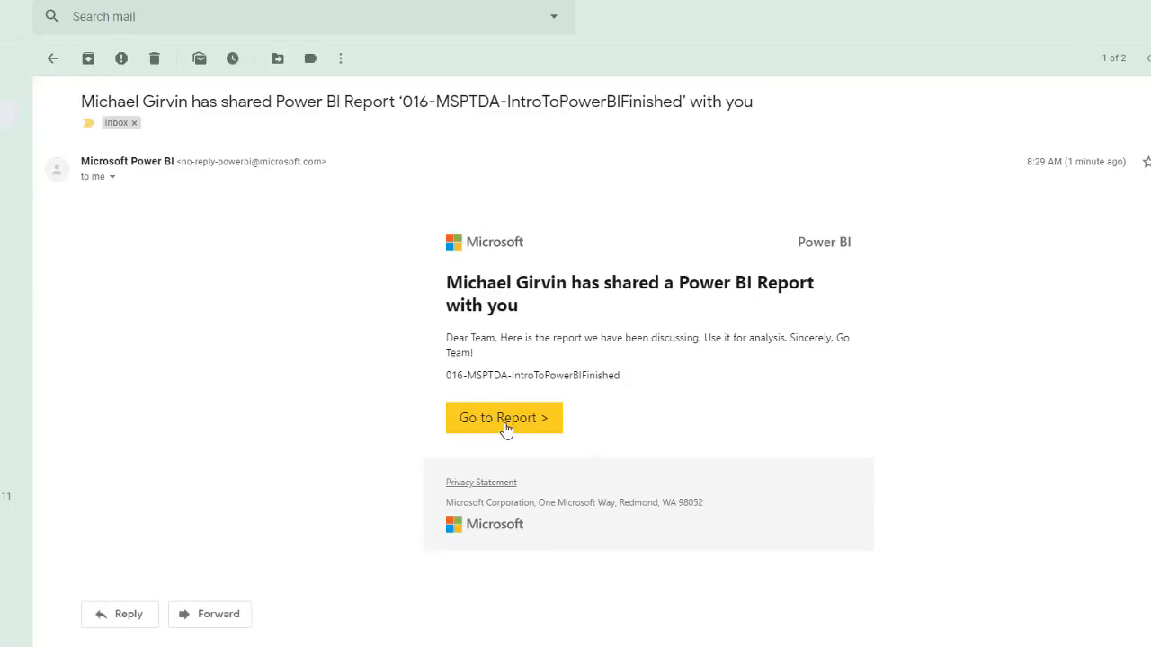
click(506, 428)
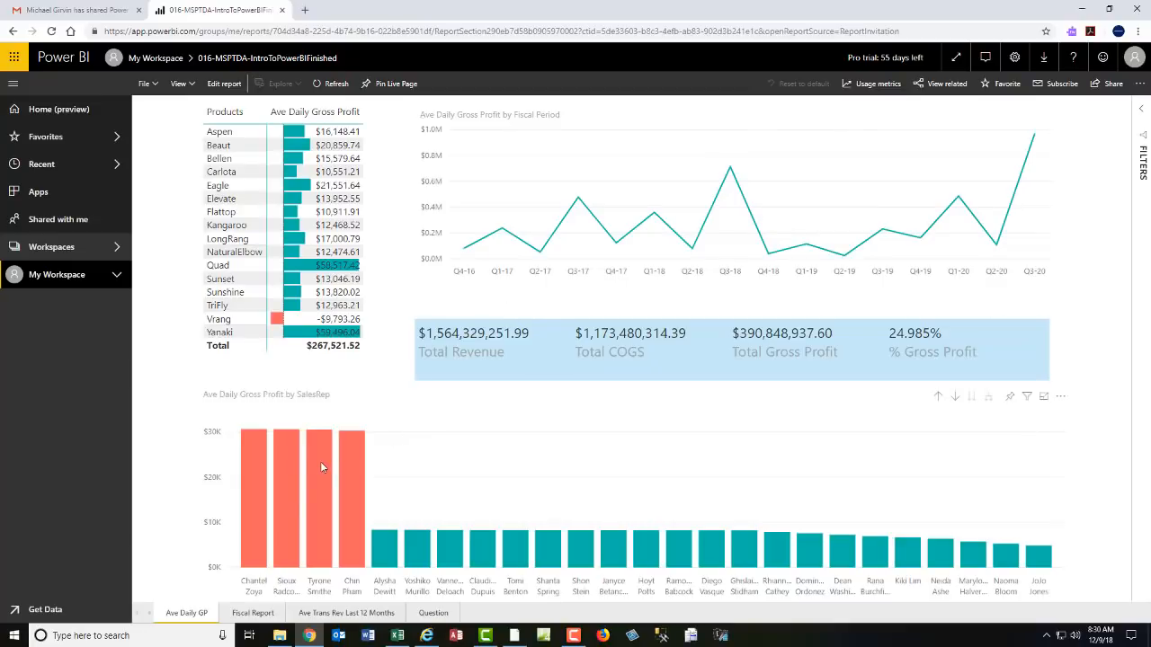
click(321, 461)
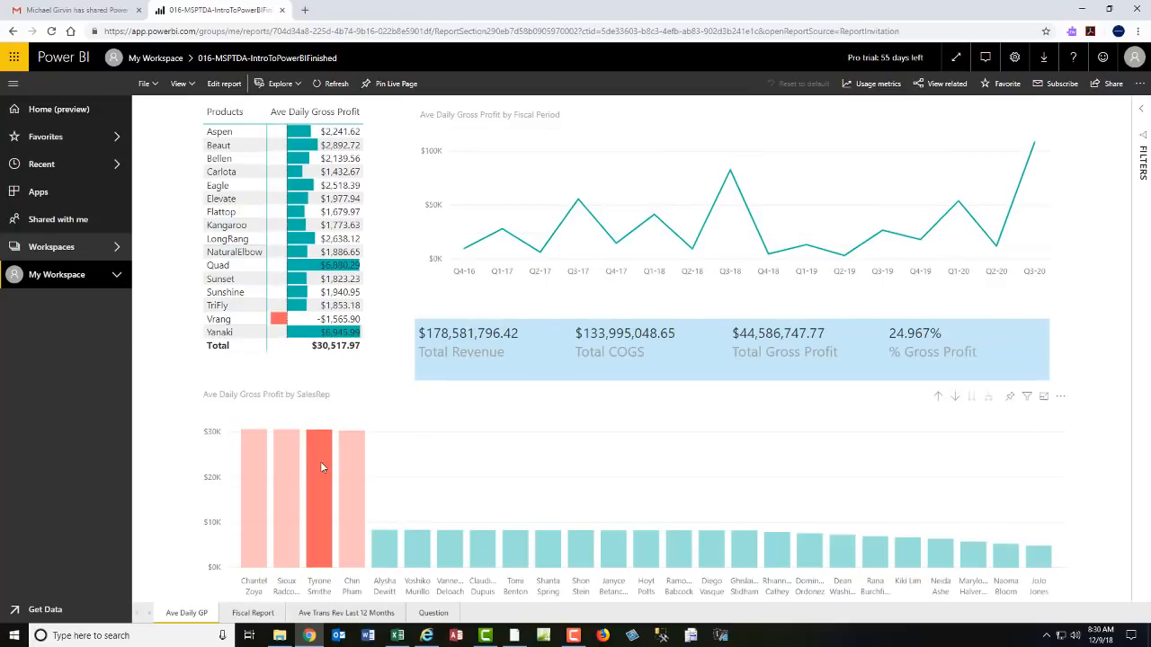
Step: Filter the Fiscal Report page to region MW and view the report's save, print and export options
click(261, 613)
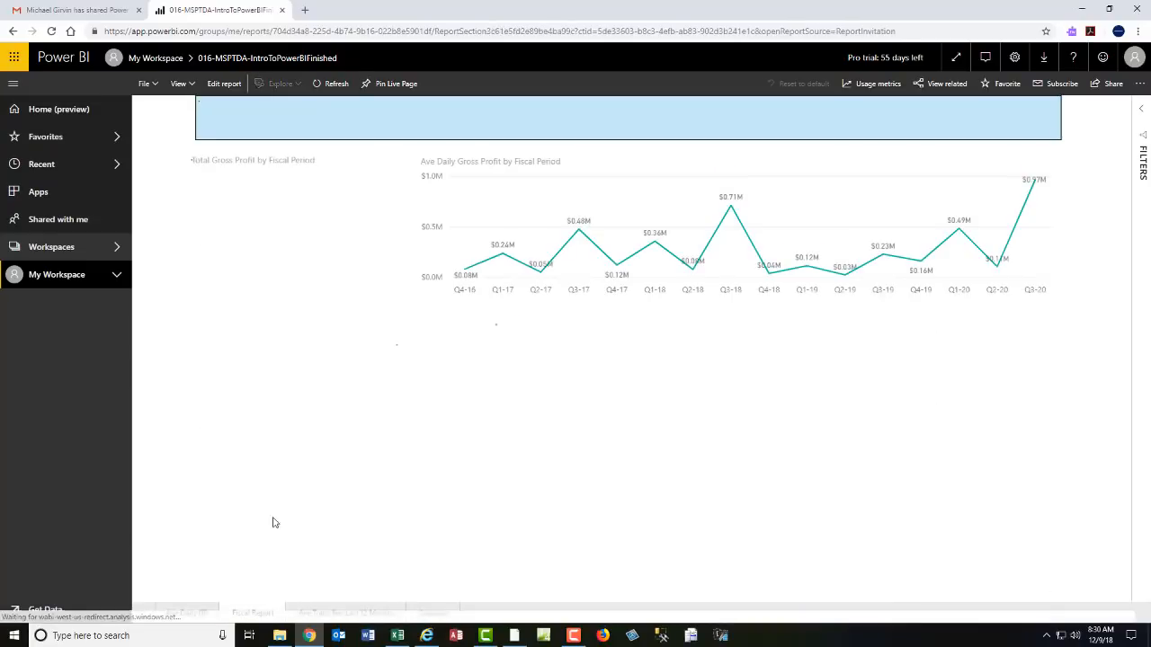
click(406, 365)
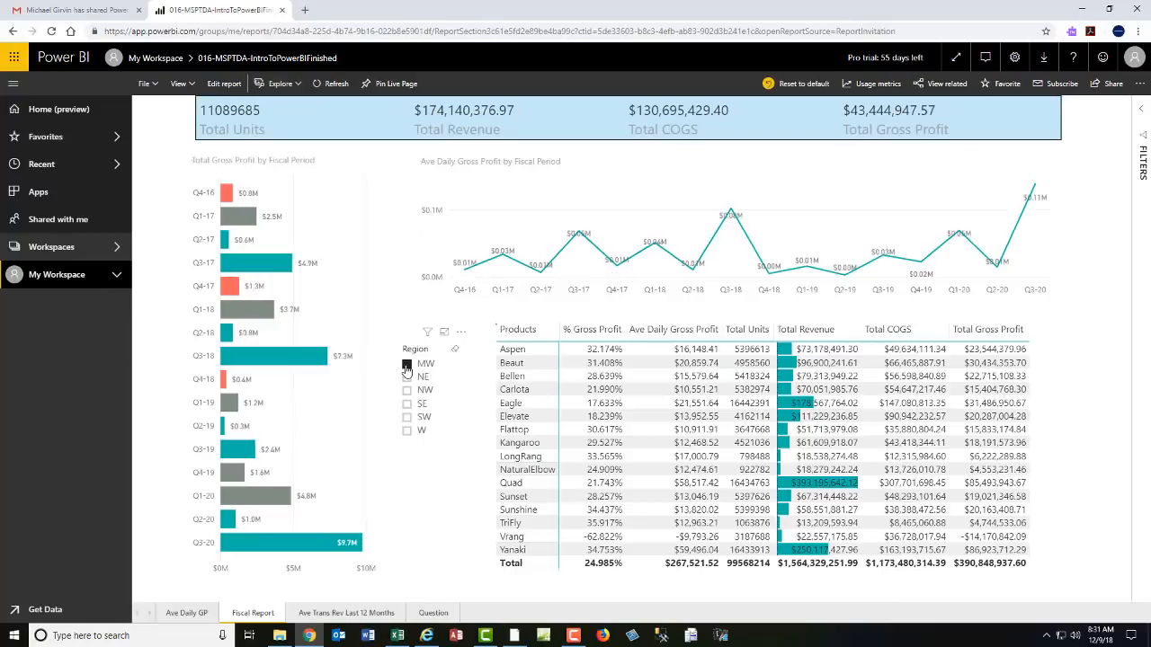
click(152, 85)
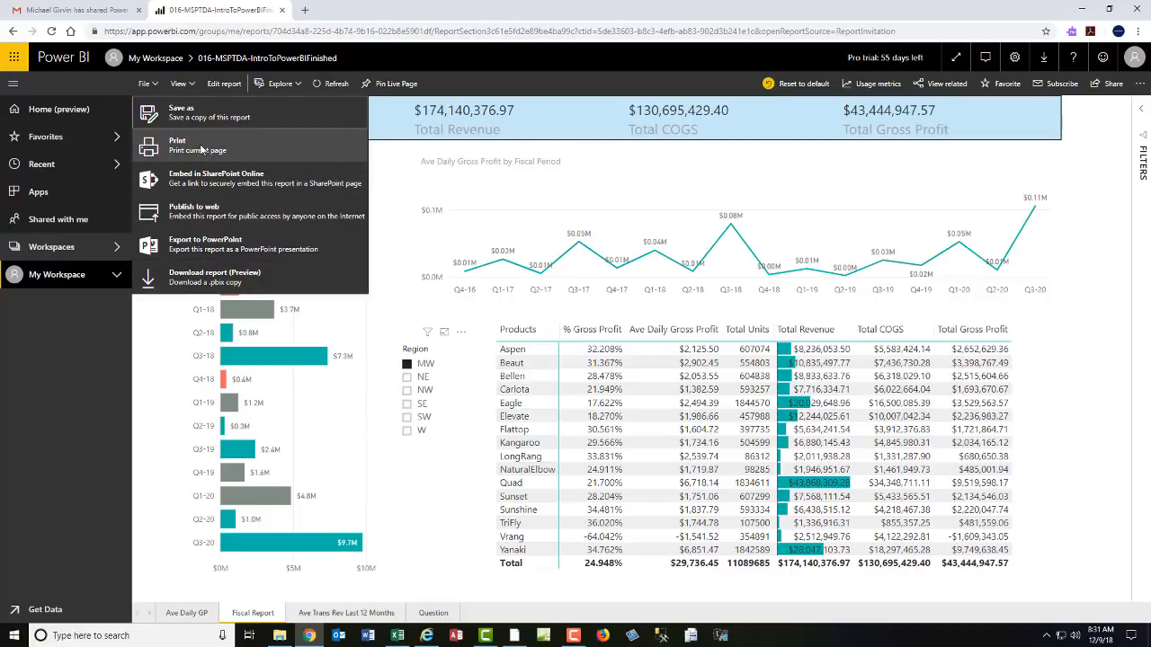
click(366, 297)
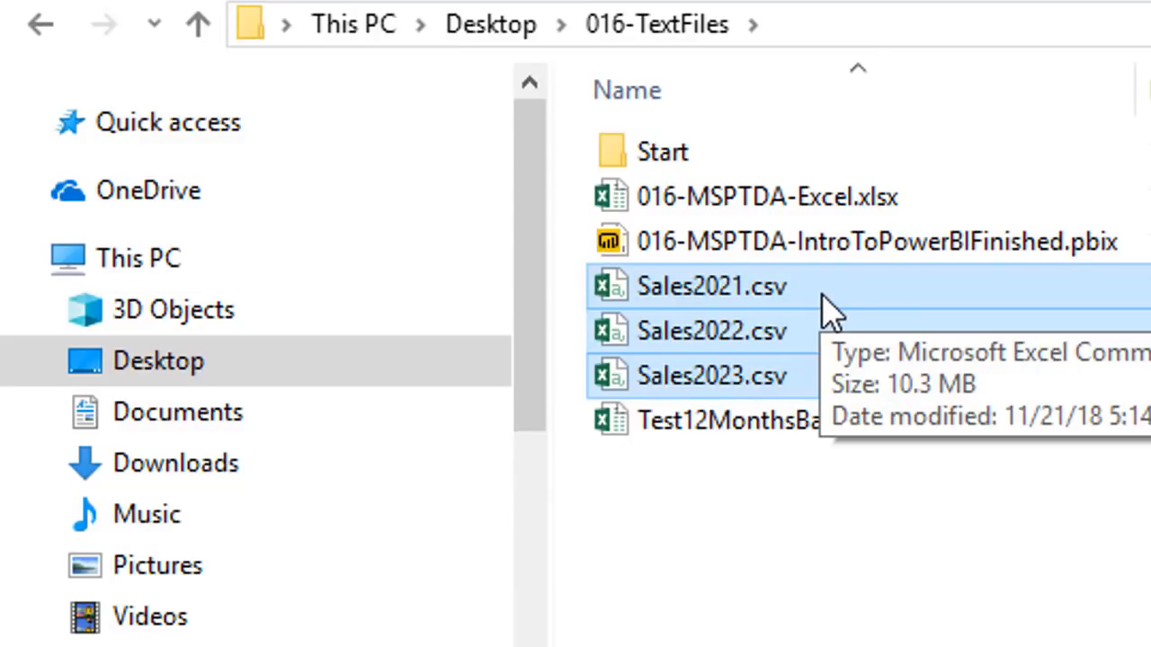
Step: Copy Sales2021.csv, Sales2022.csv and Sales2023.csv from the 016-TextFiles folder into its Start subfolder
key(ctrl+c)
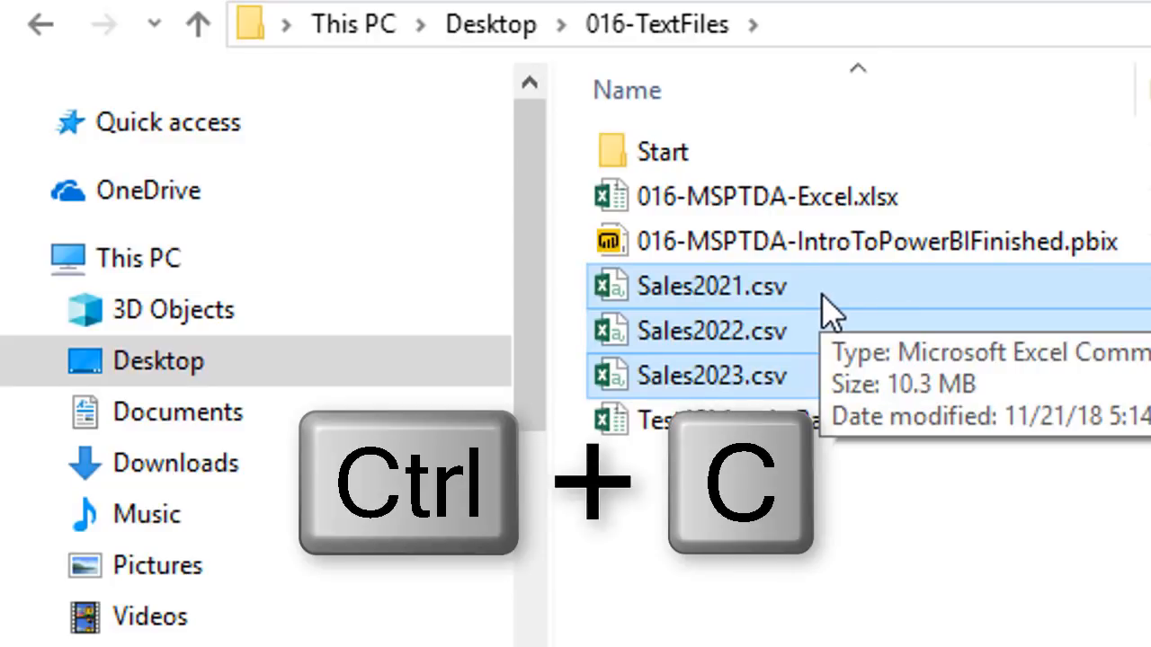
click(665, 162)
double_click(665, 162)
key(ctrl+v)
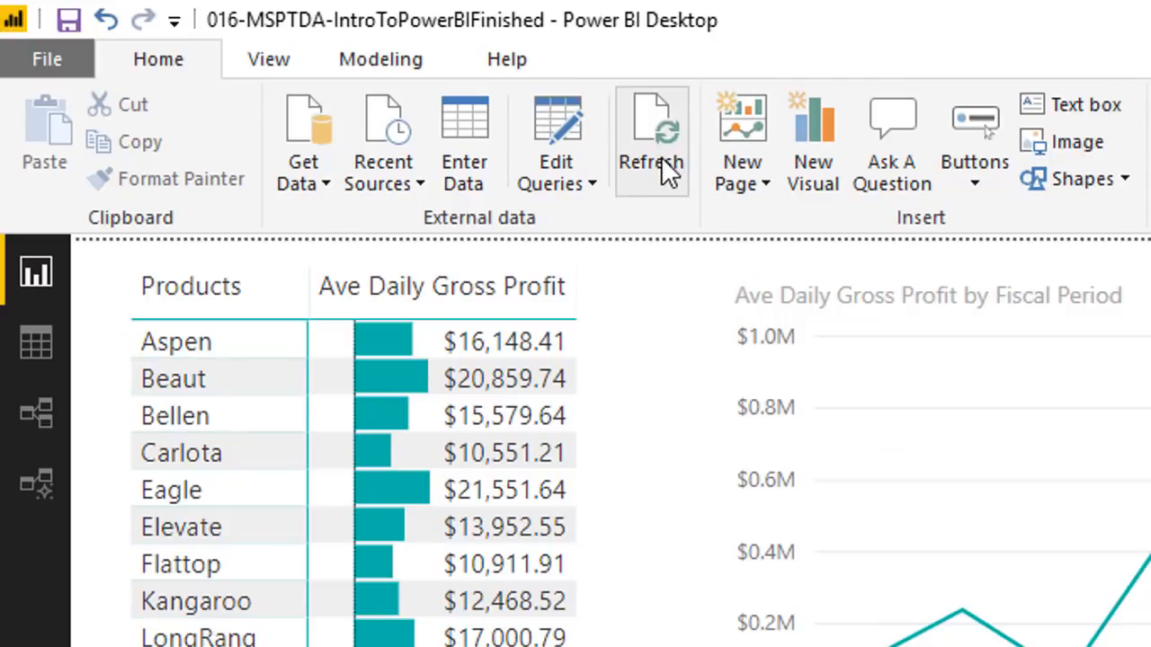
Step: Refresh the 016-MSPTDA-IntroToPowerBIFinished data in Power BI Desktop and filter the Fiscal Report page to region MW
click(655, 155)
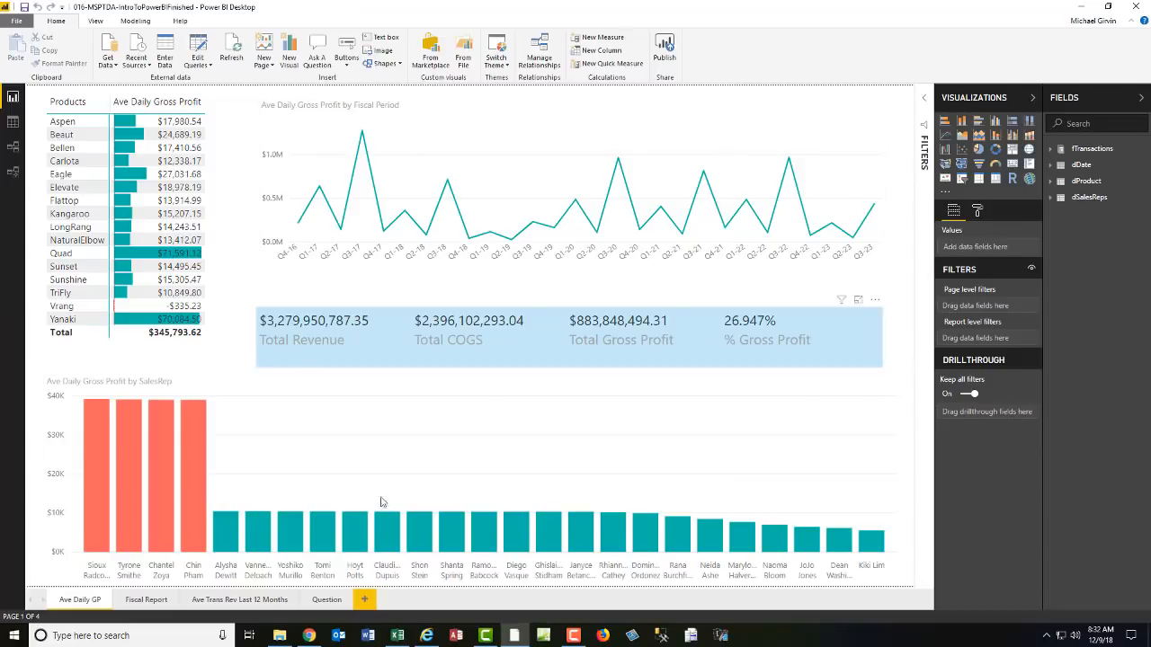
click(155, 599)
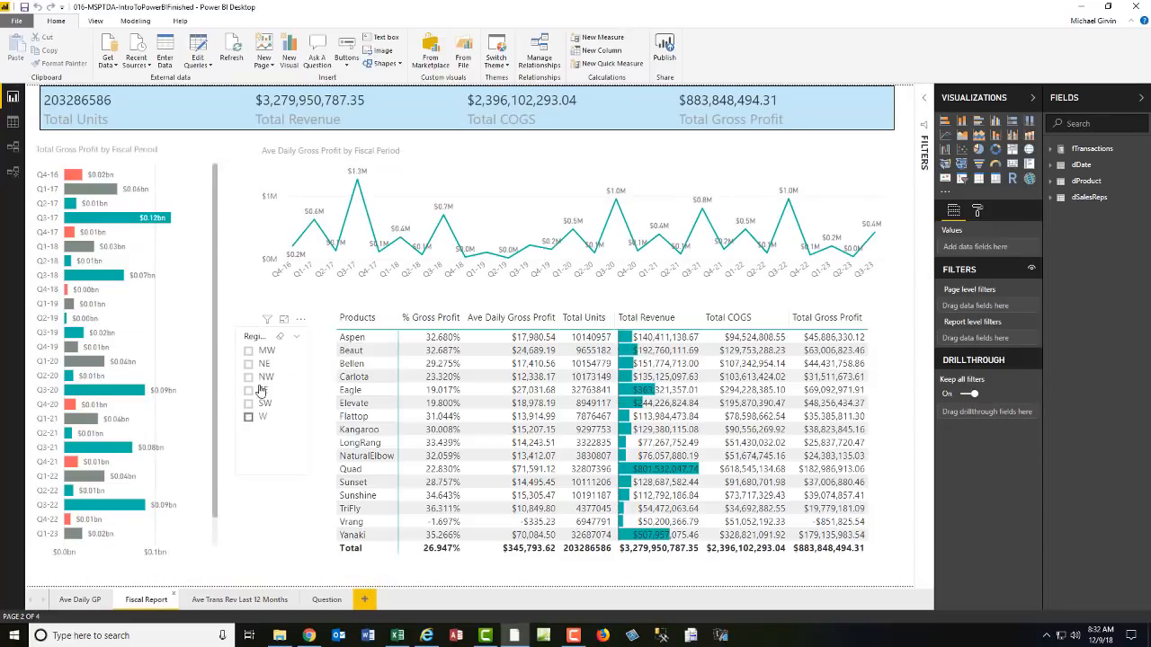
click(249, 352)
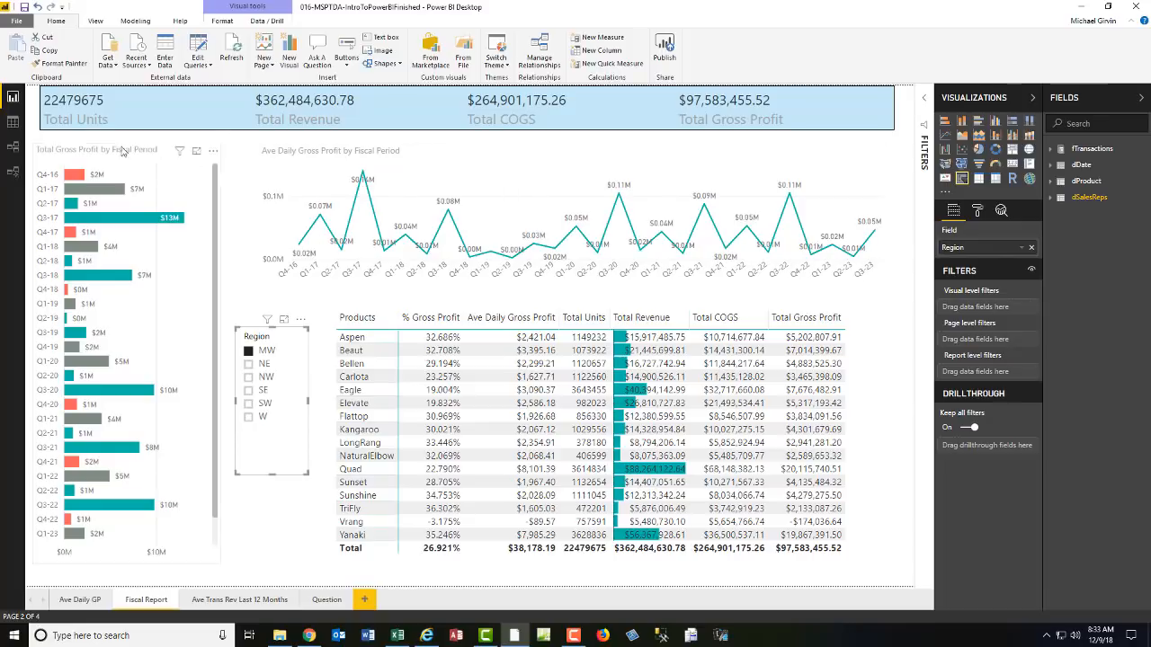
Step: Review the dDate table's data, the diagram of all model tables and the Ave Daily GP report page
click(84, 128)
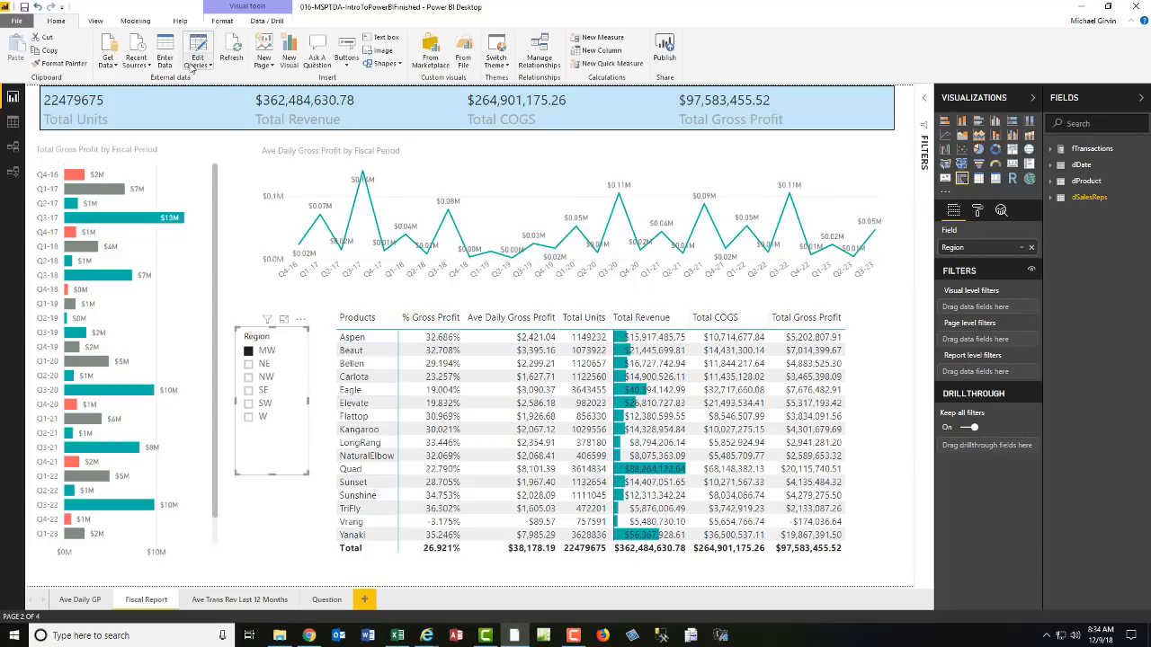
click(198, 49)
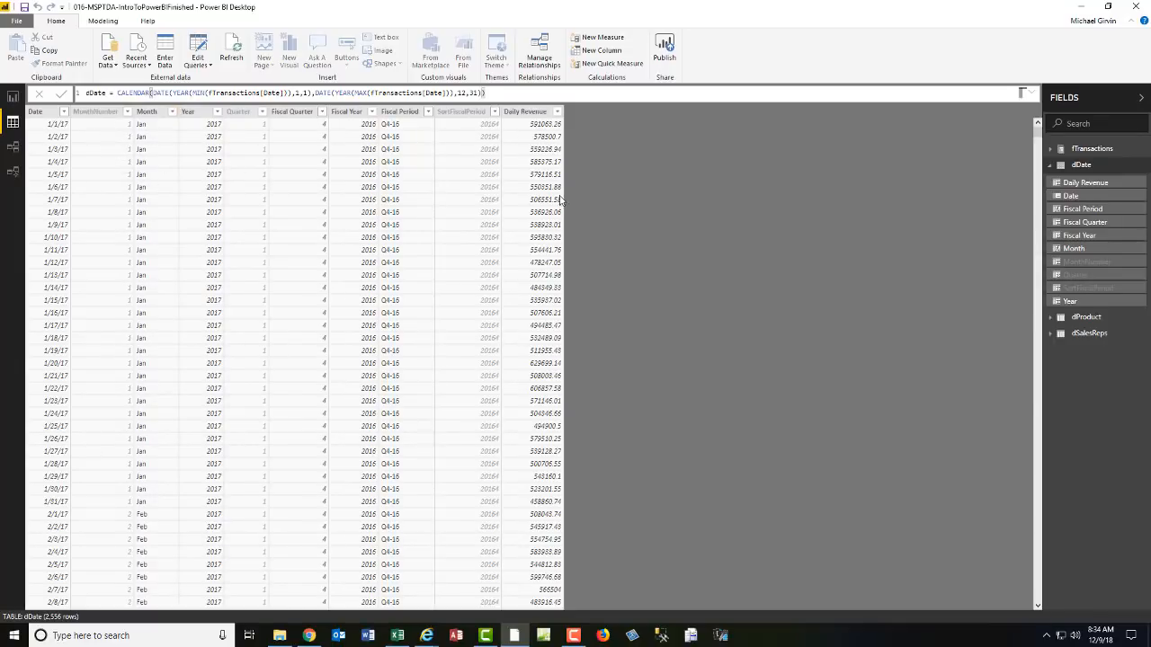
click(13, 172)
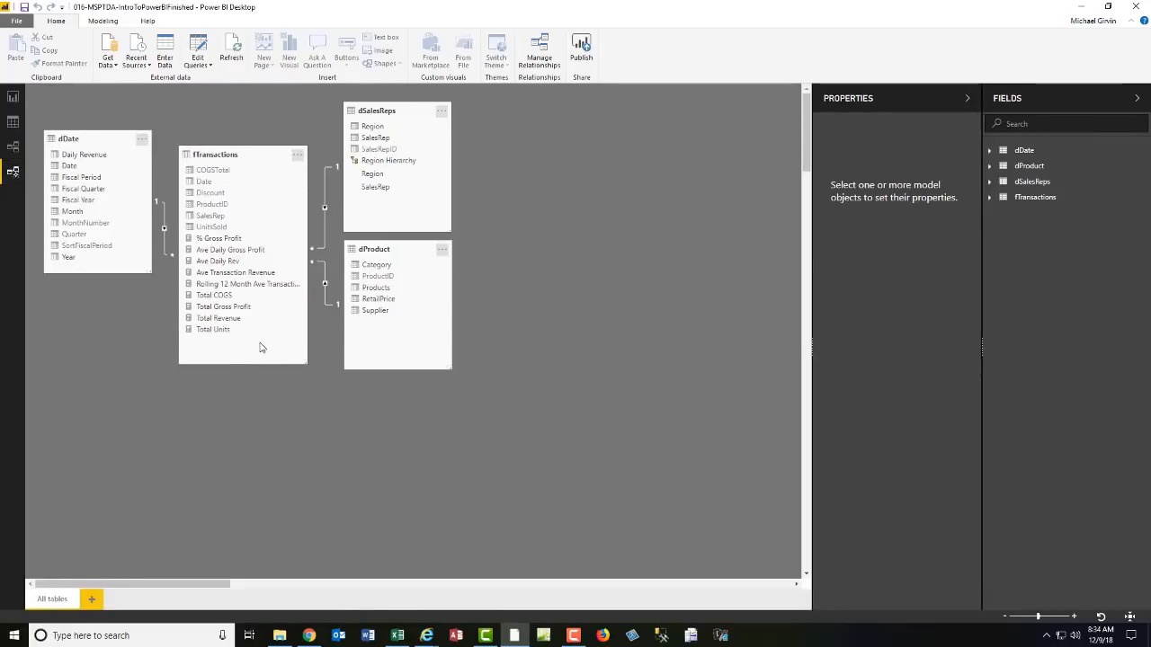
click(13, 96)
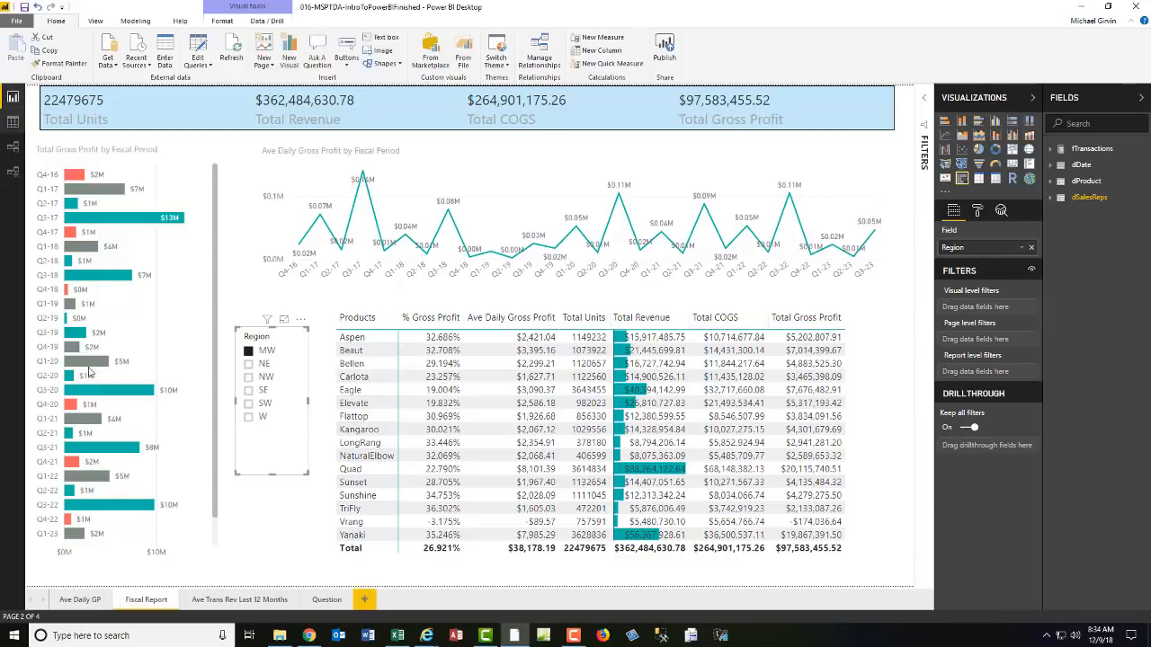
click(75, 601)
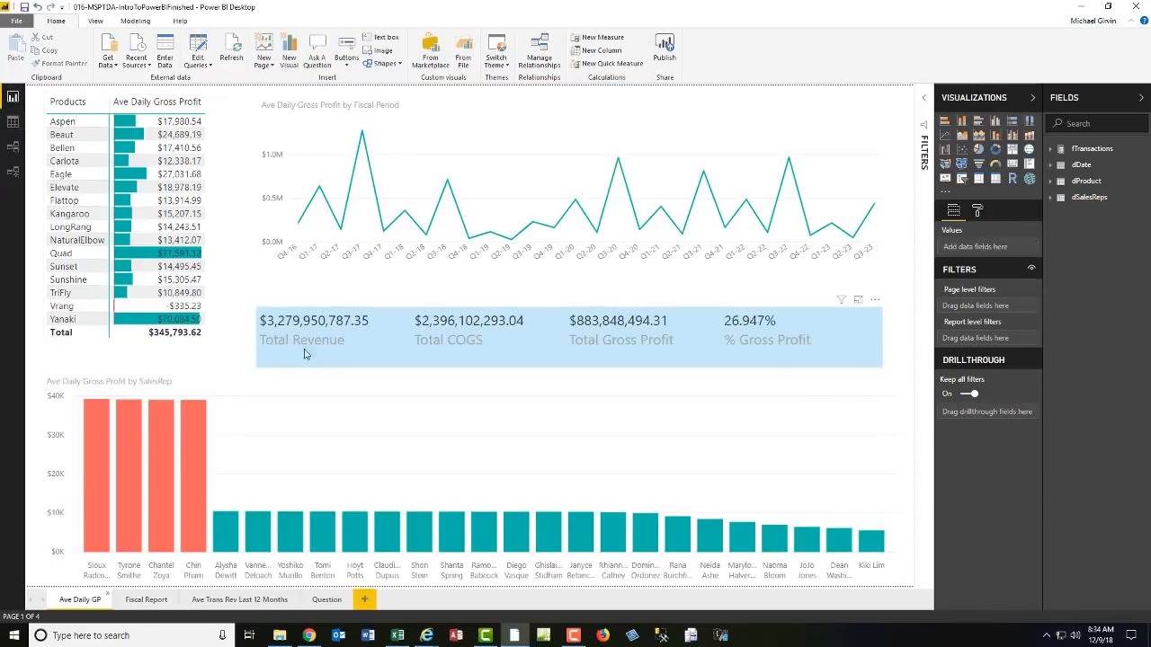